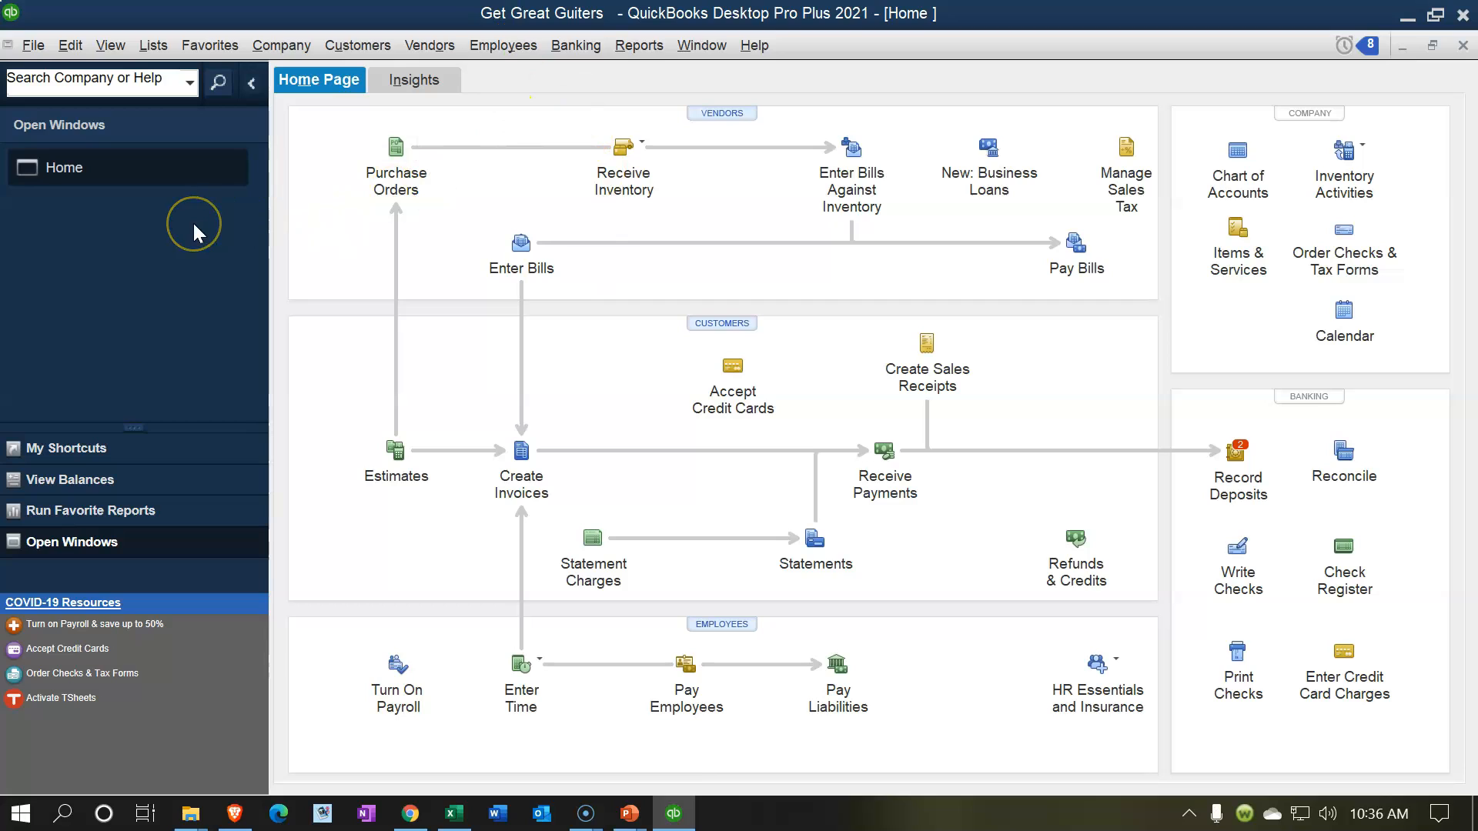
Step: Show the open window list and run the Balance Sheet Standard report as of 02/28/2021
left_click(111, 47)
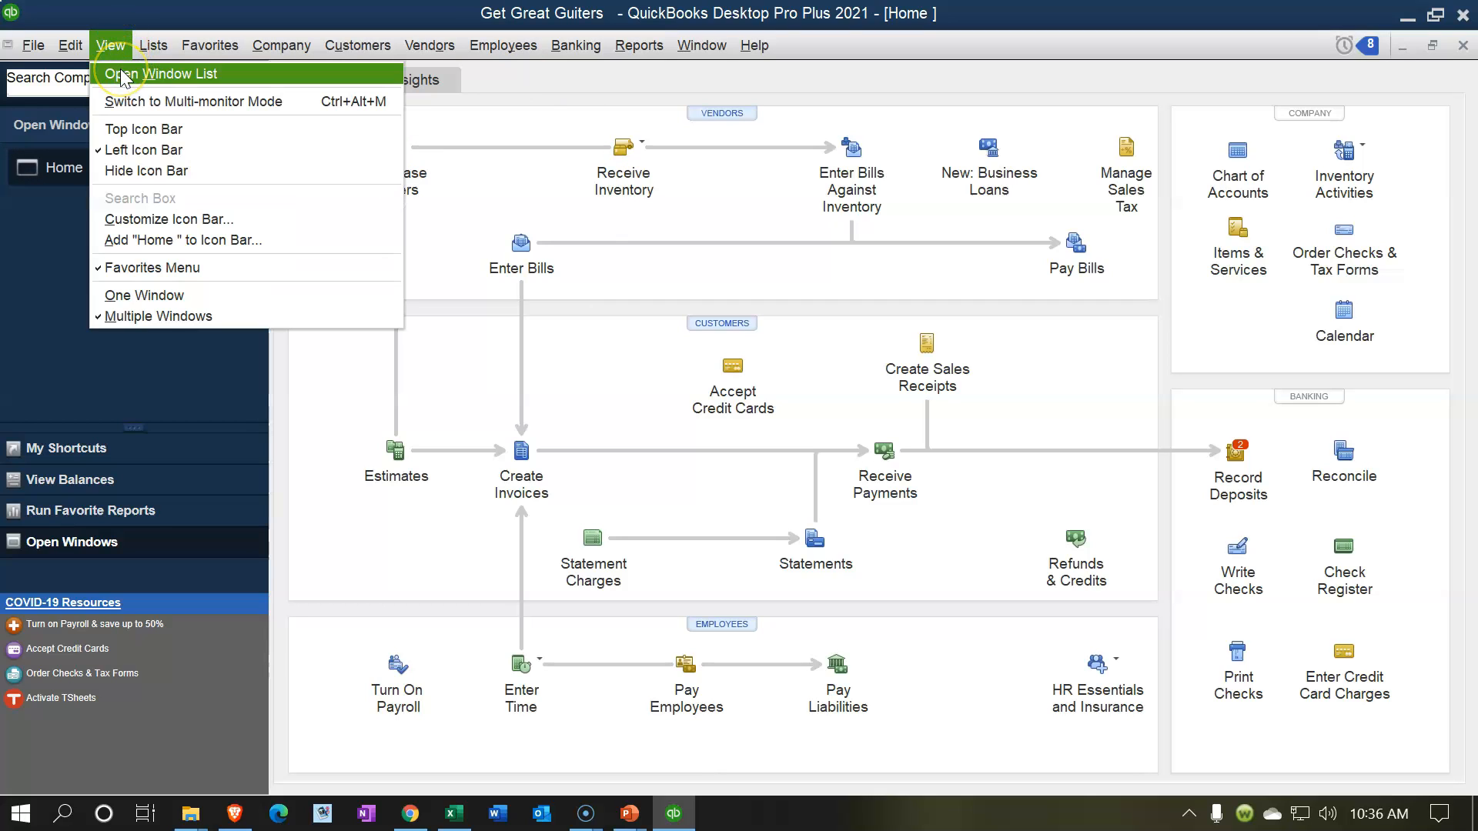
left_click(121, 75)
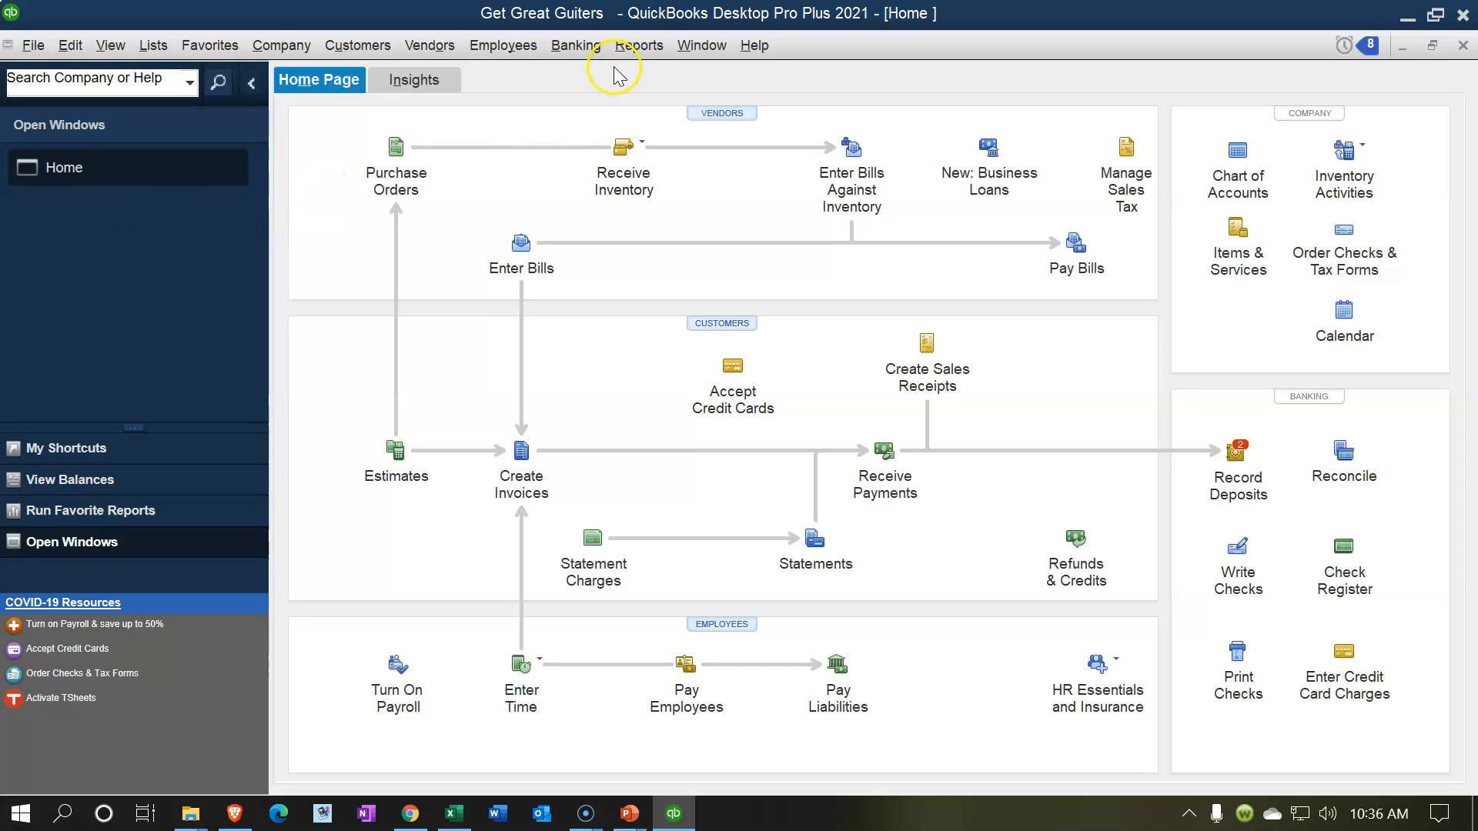
left_click(634, 49)
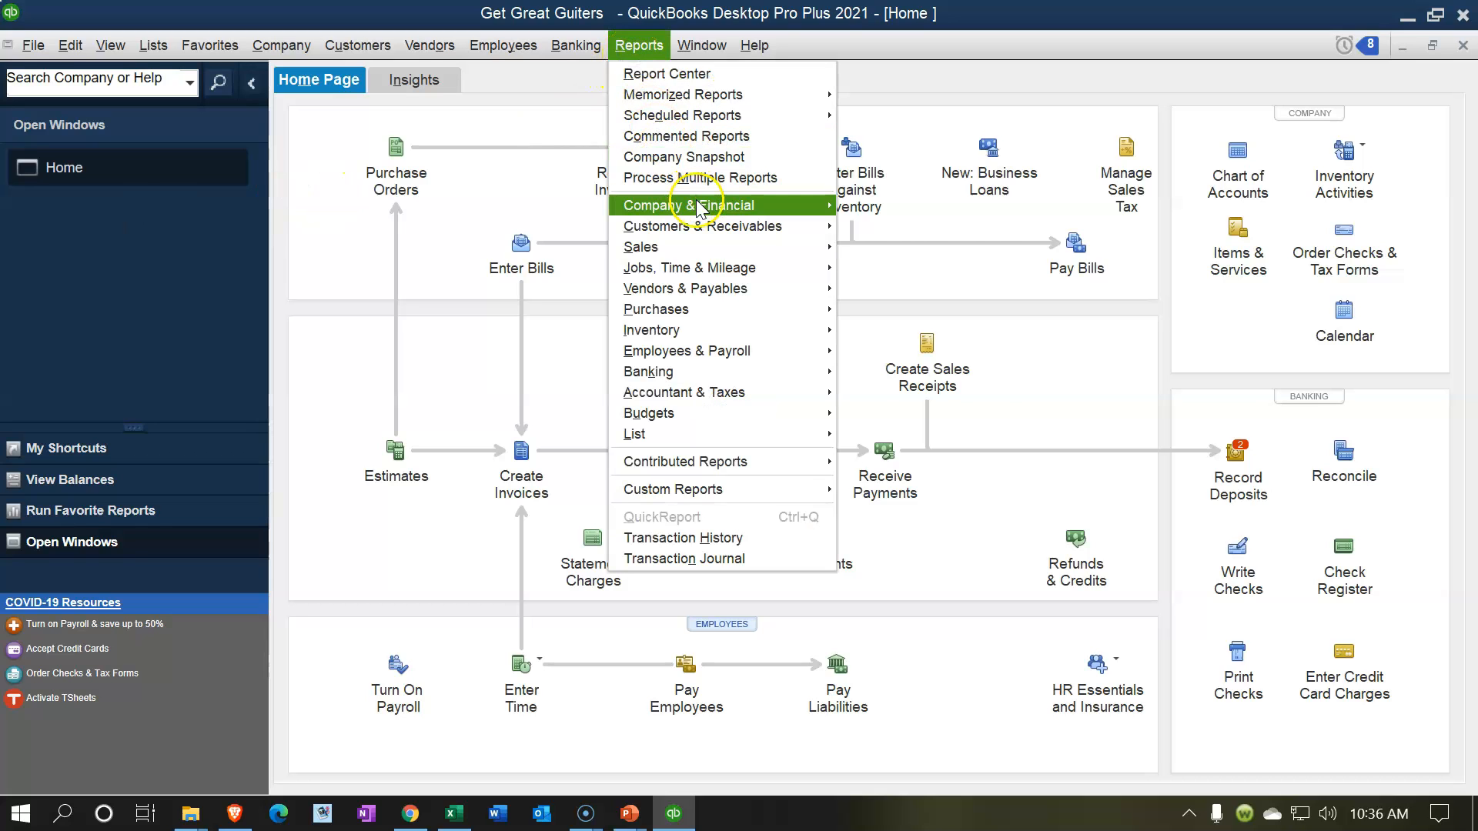
mouse_move(693, 205)
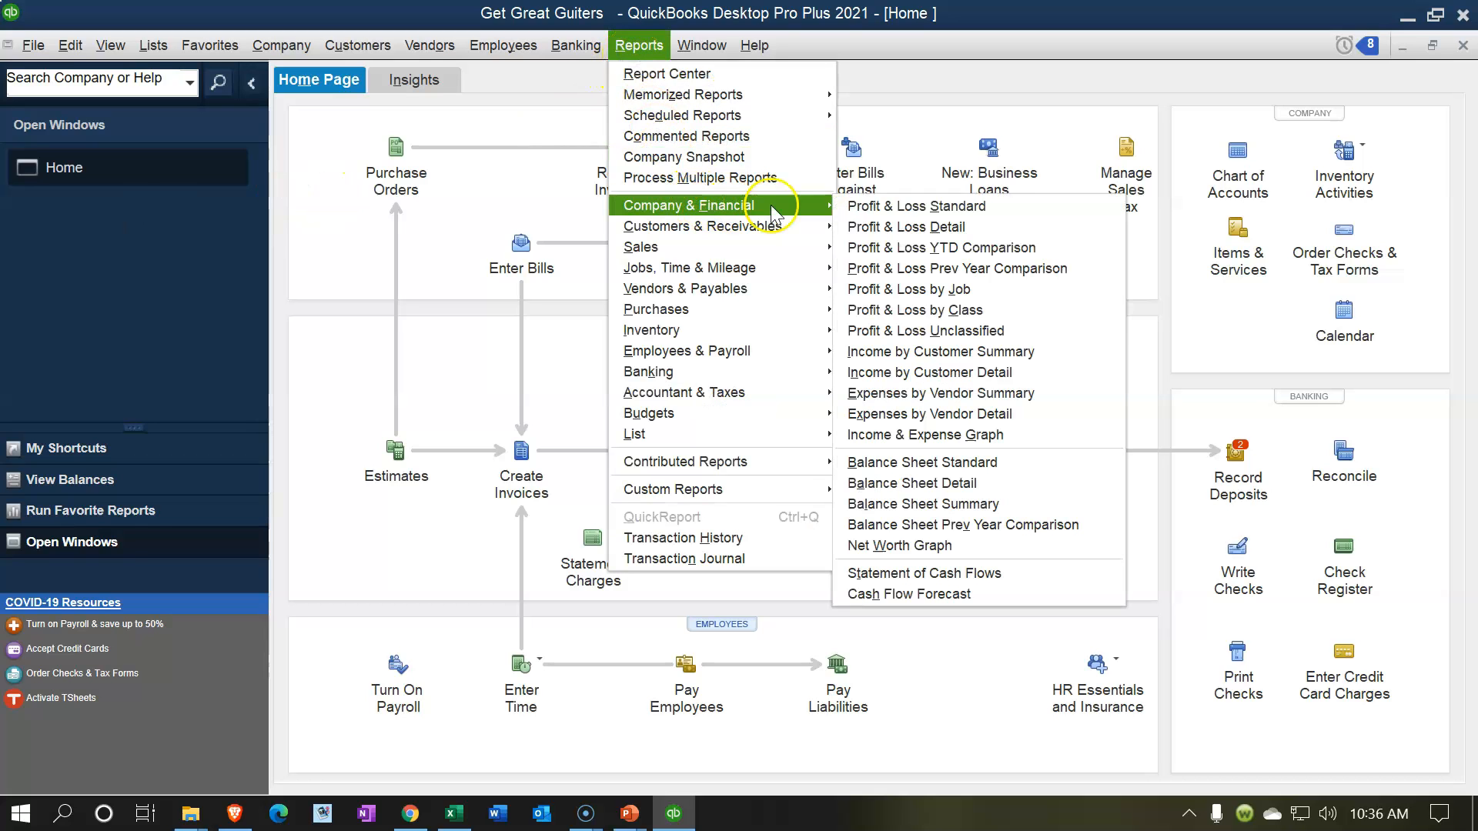
left_click(892, 462)
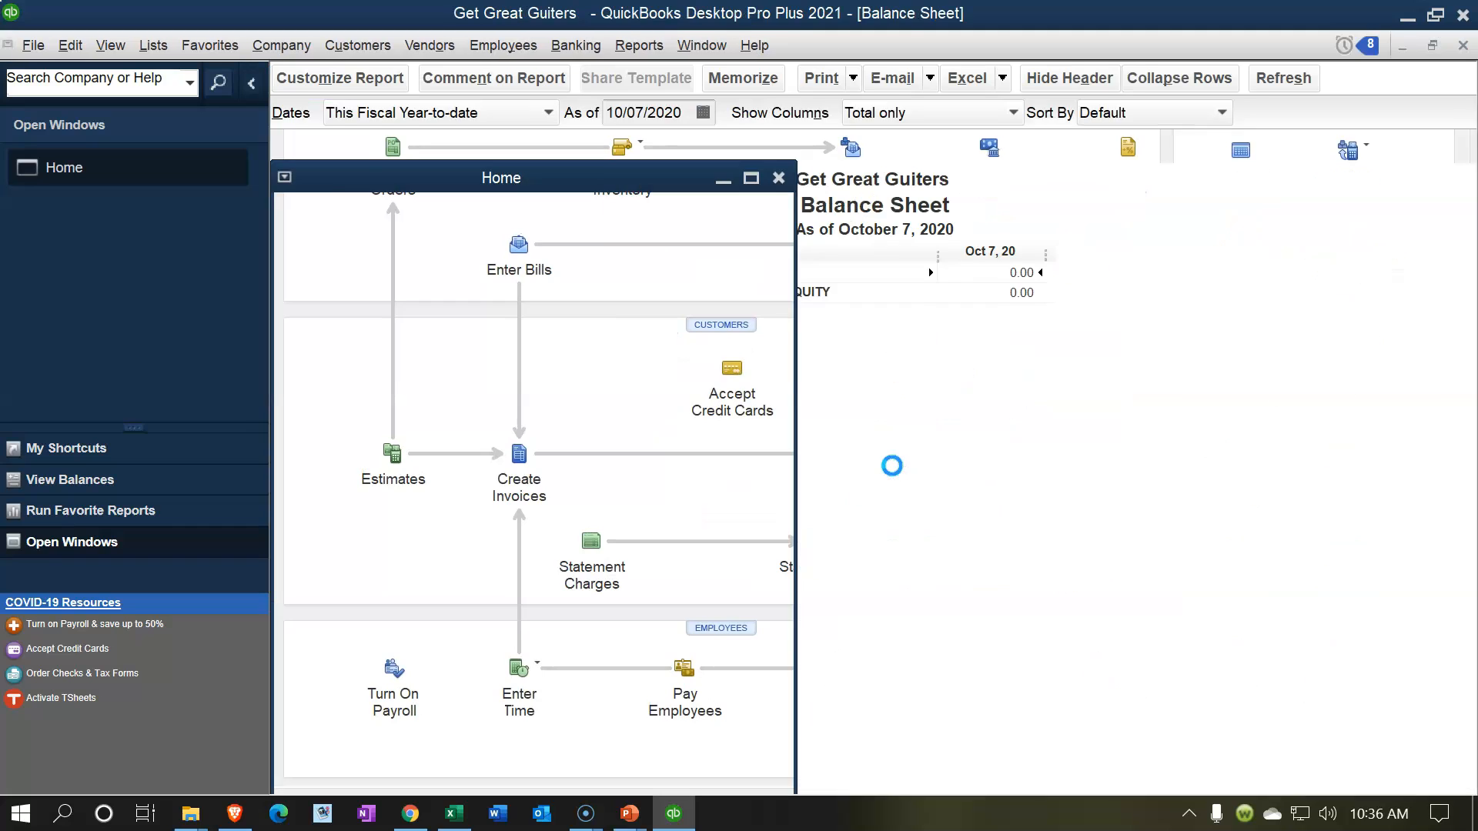
key("Tab")
type("022821")
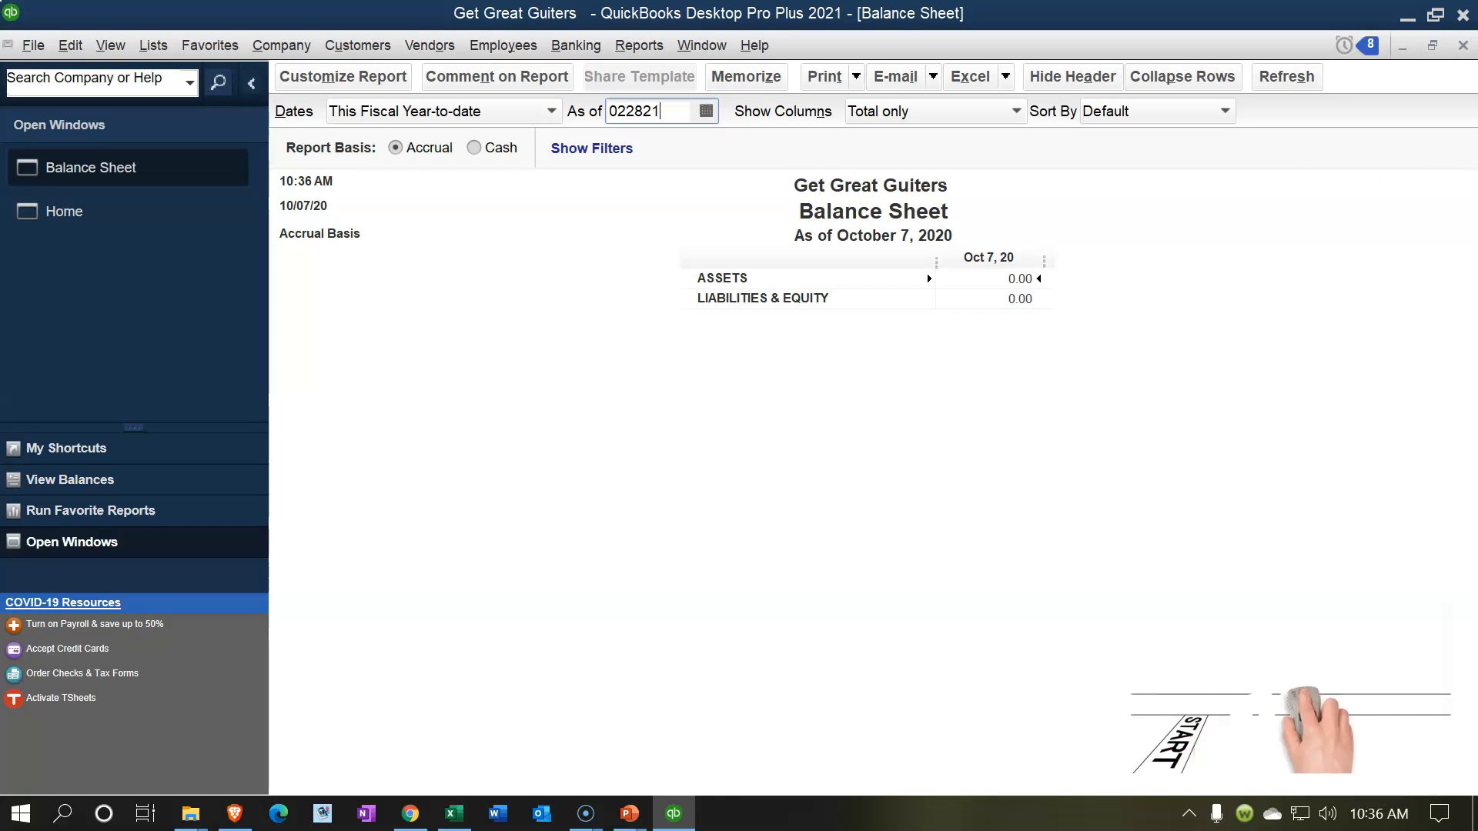
key("Tab")
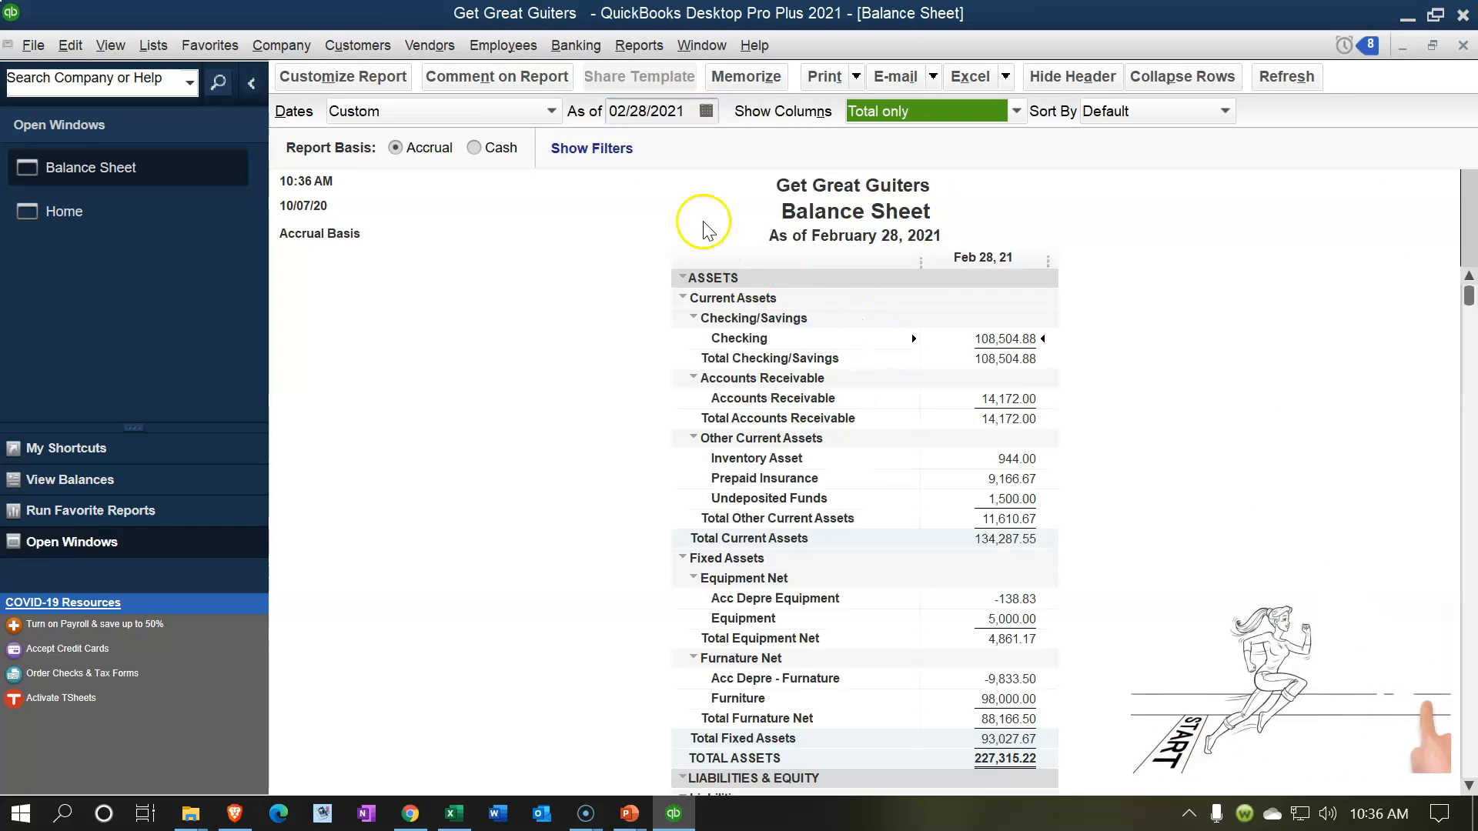
Step: Run the Profit & Loss Standard report for 01/01/2021 to 02/28/2021
left_click(640, 46)
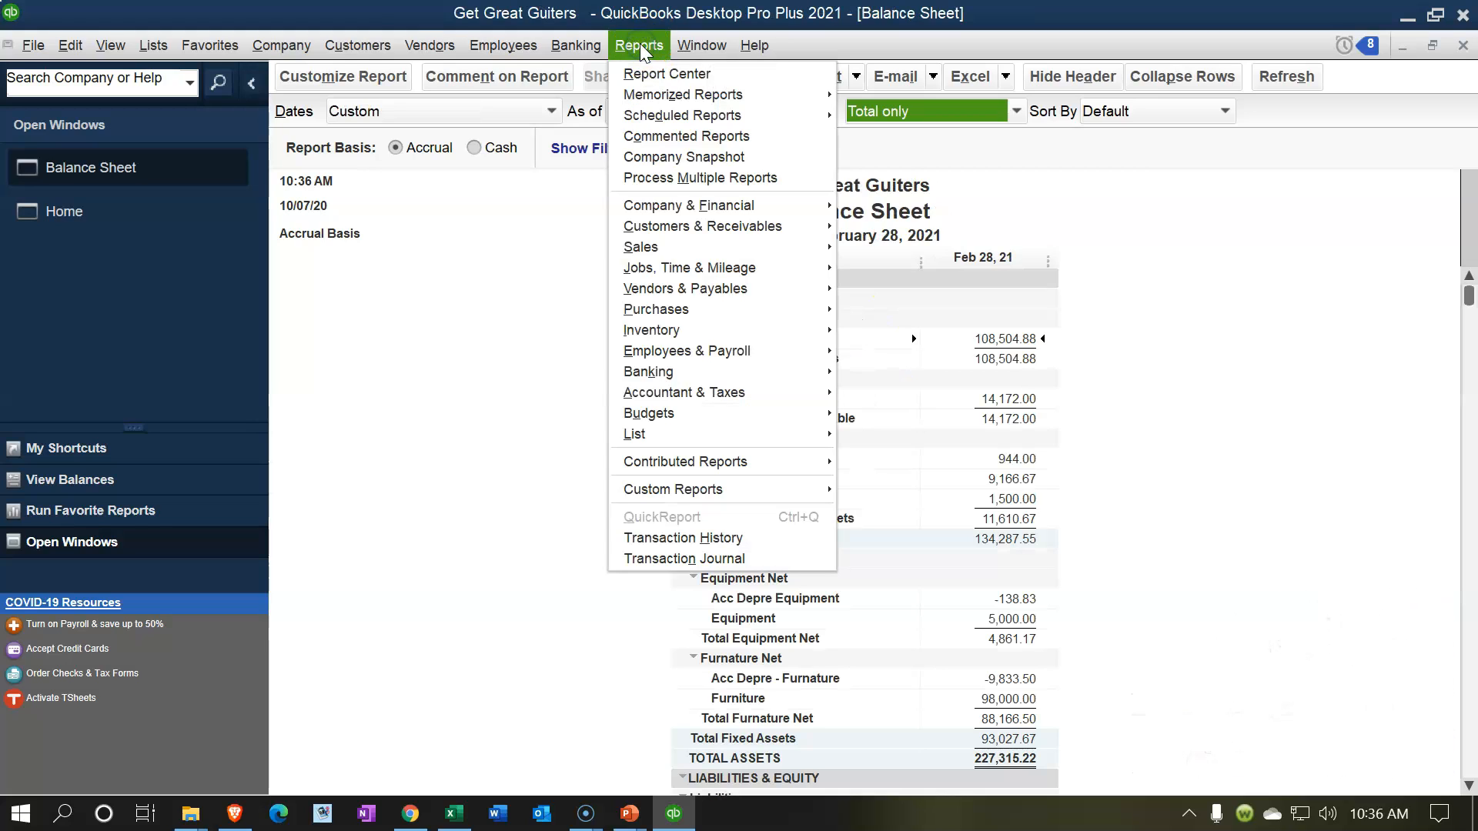
mouse_move(682, 206)
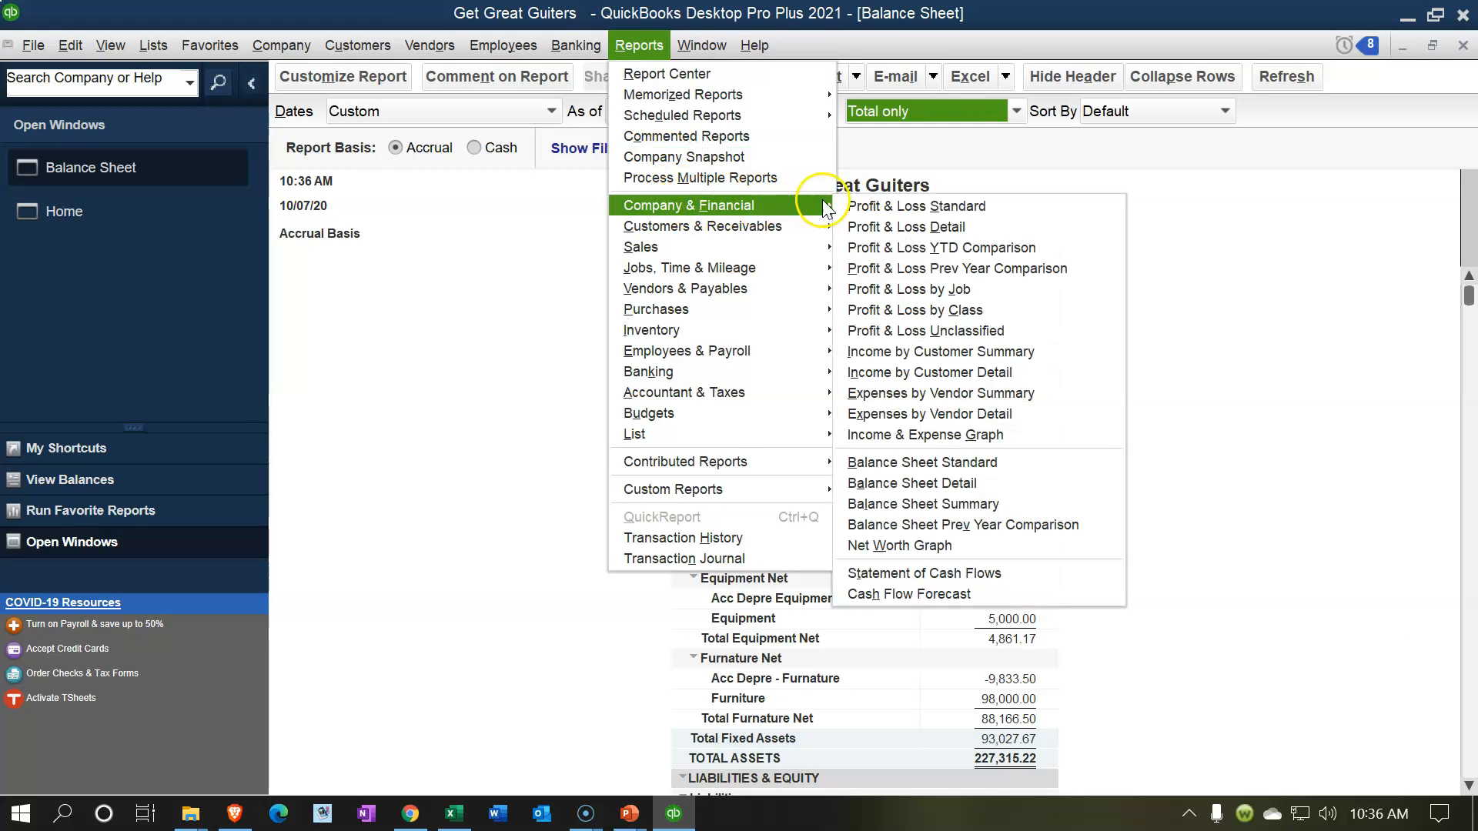
left_click(848, 202)
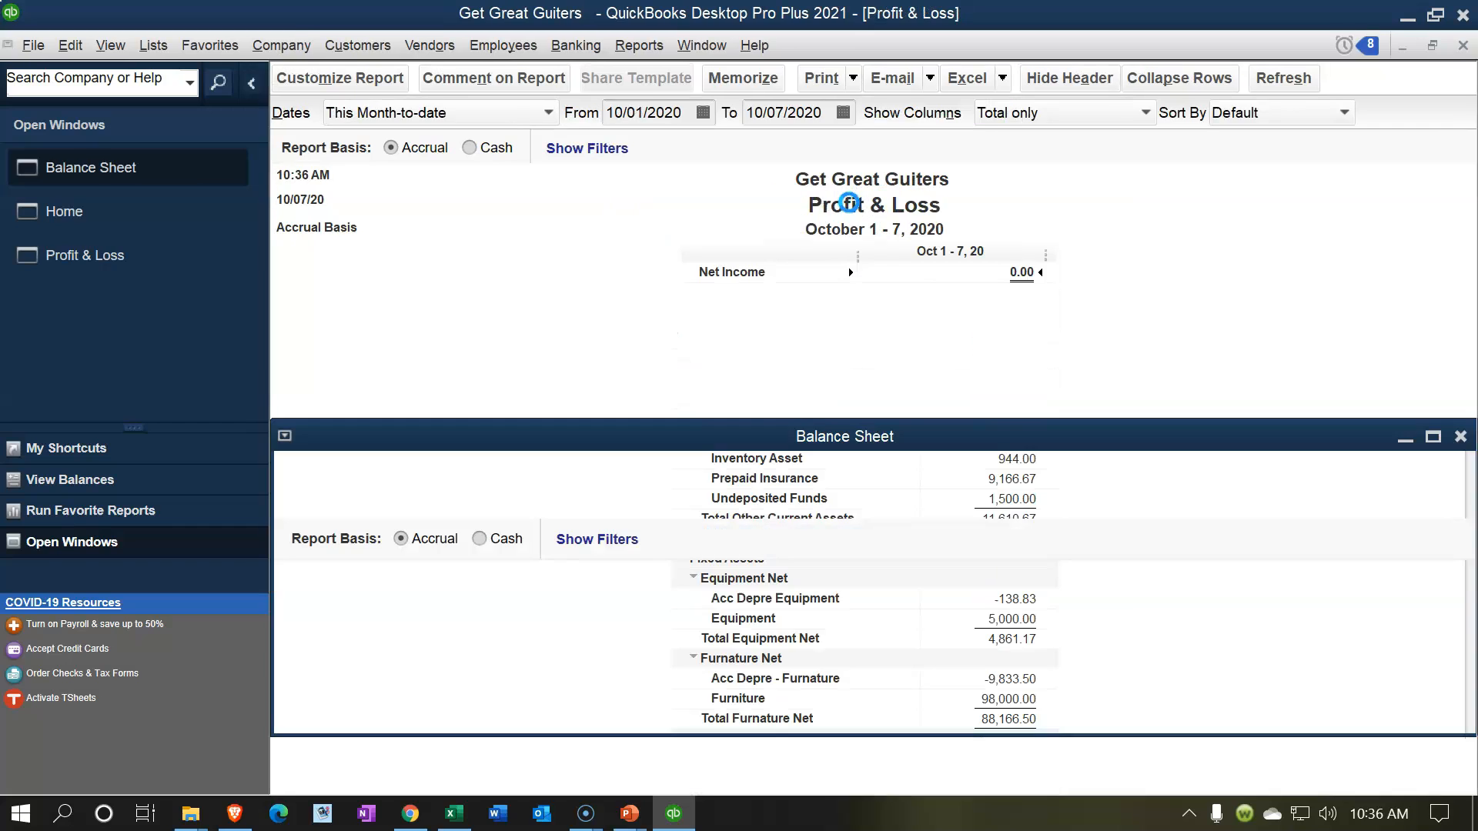
type("01012021")
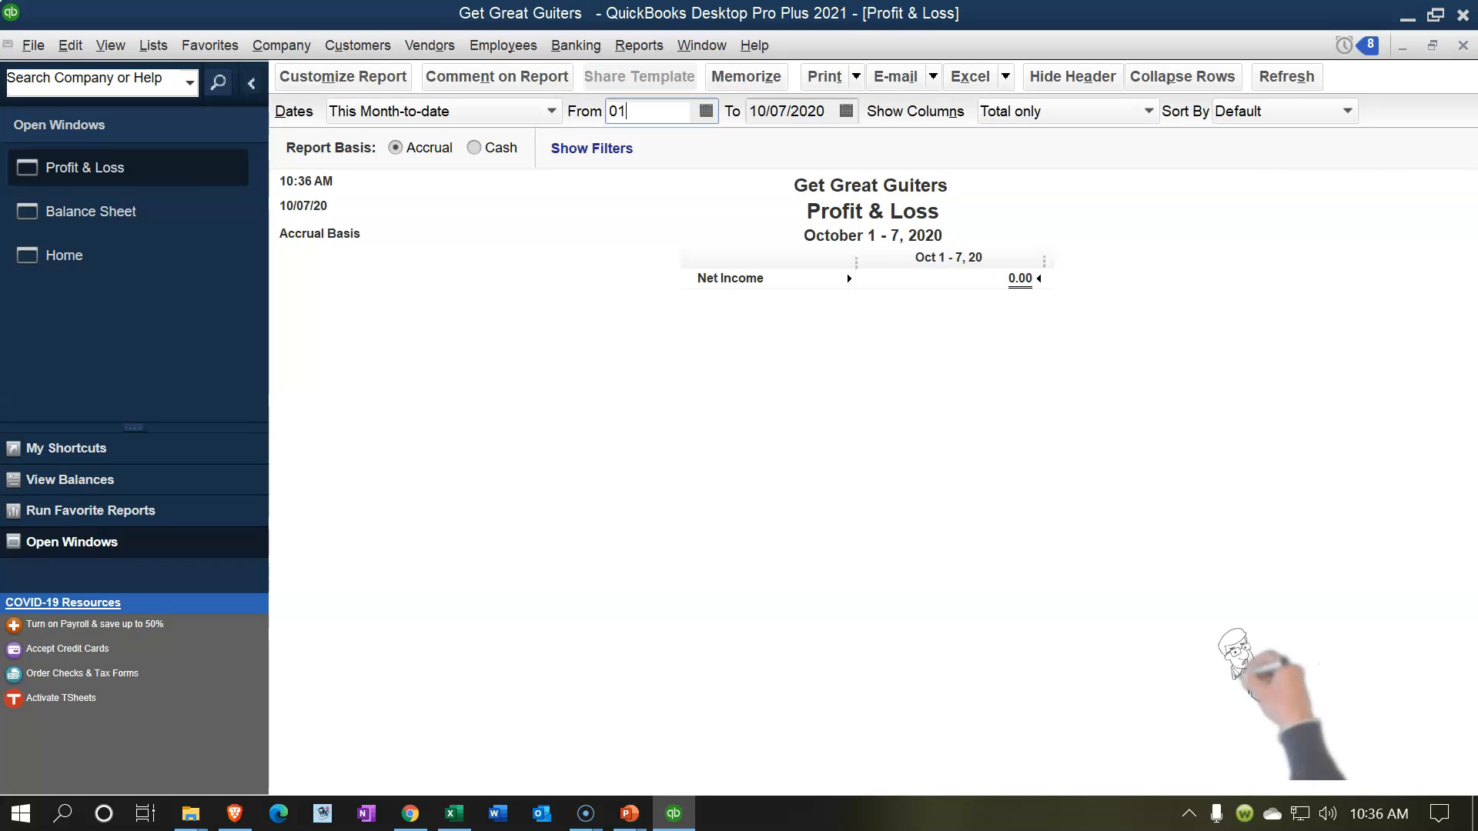
key("Tab")
type("02282021")
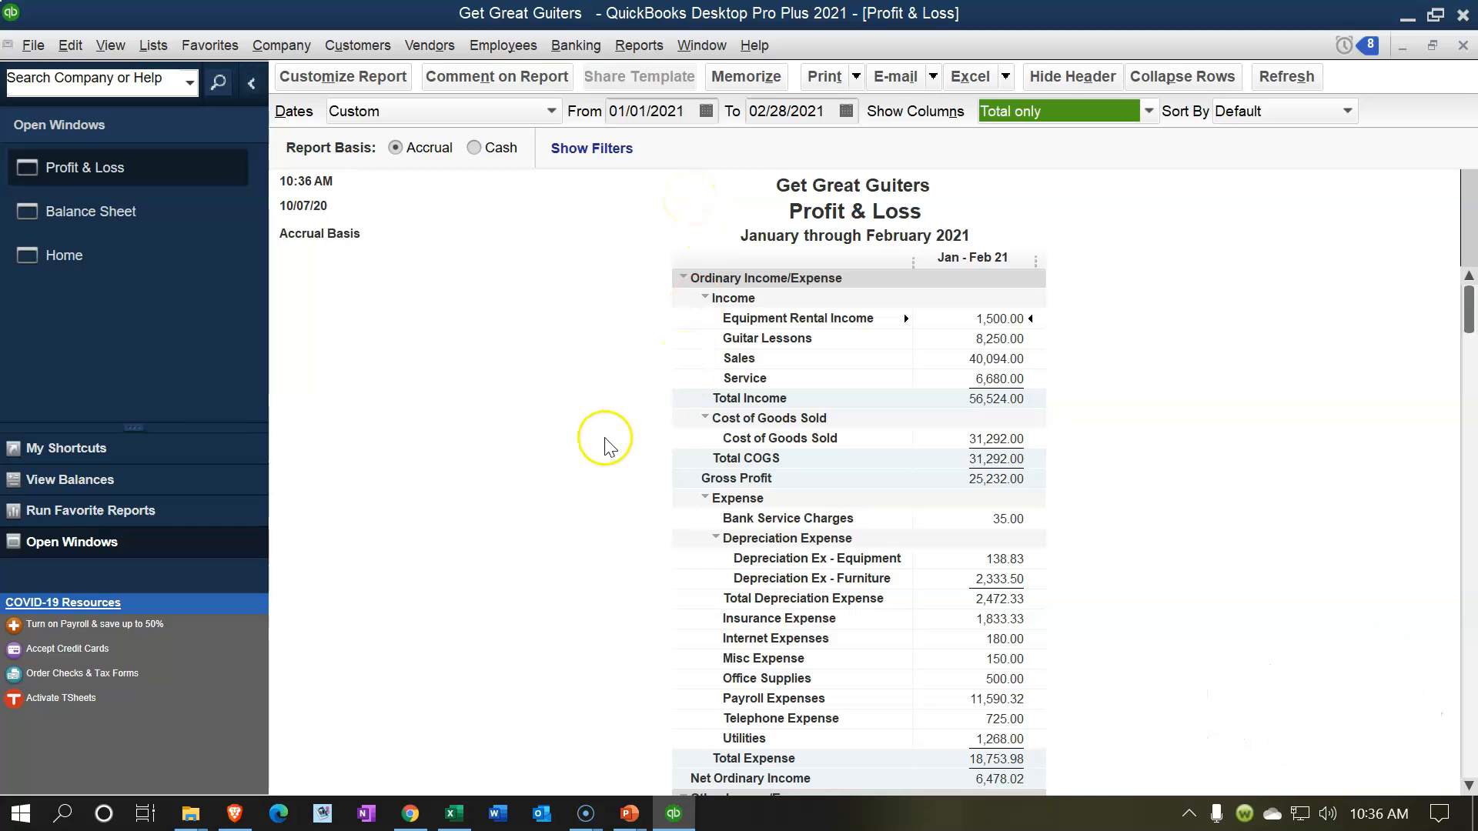
Step: Switch to the Adjusting Entry Worksheet 02.28.21 workbook in Excel and review its adjusting entries, reversing entries and ending trial balance
left_click(454, 812)
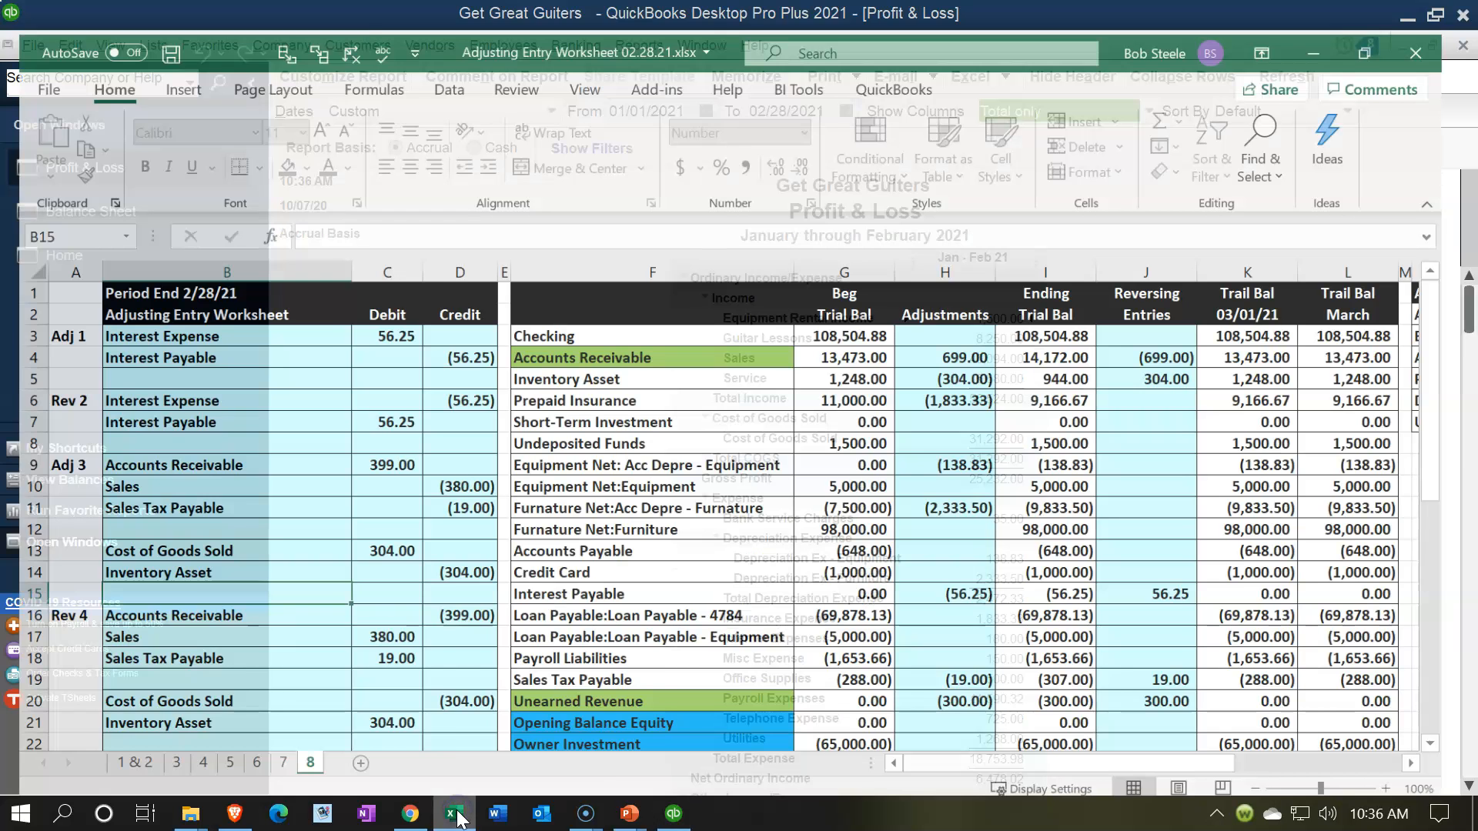
left_click(330, 607)
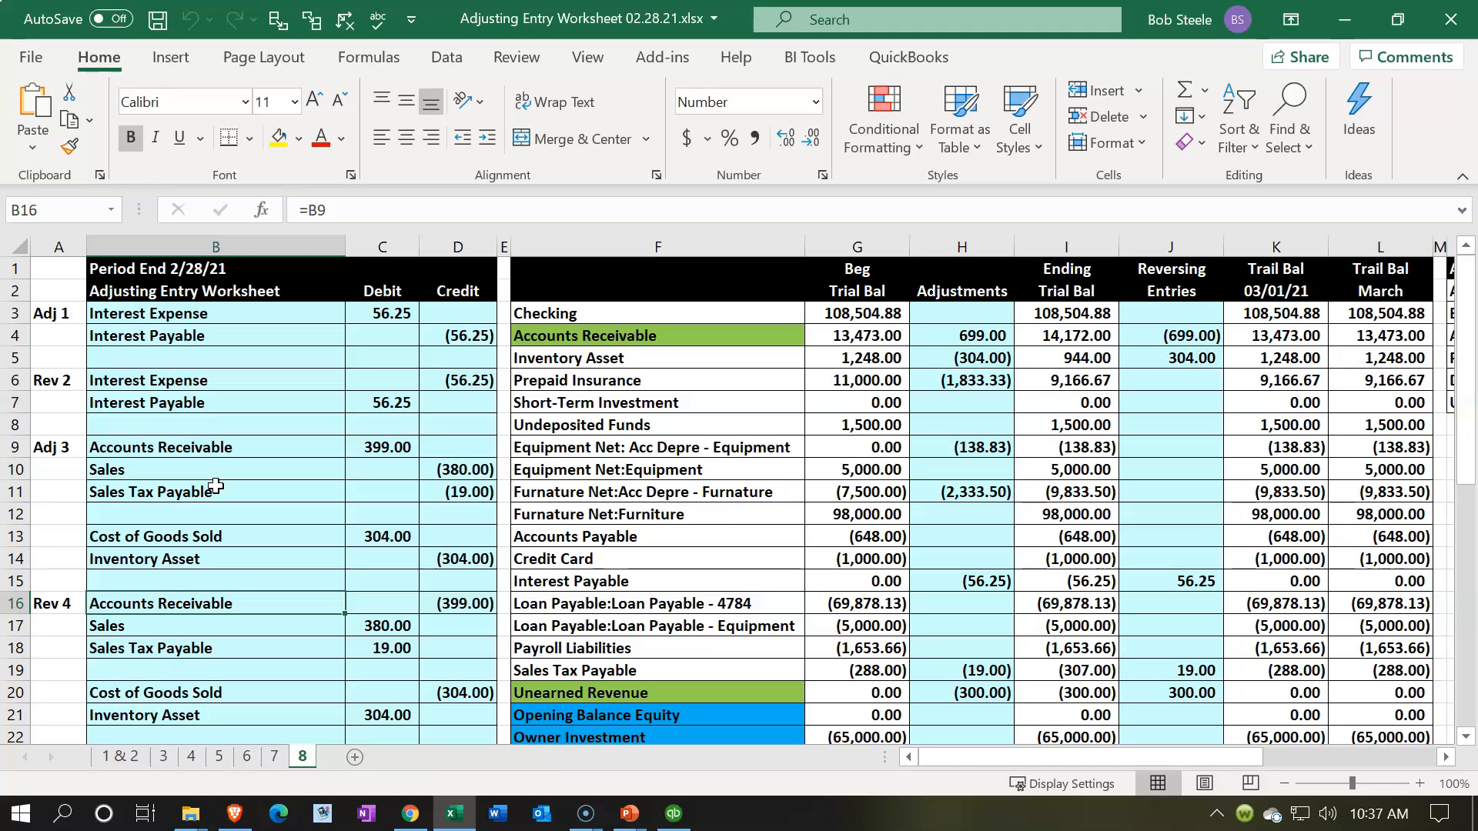
left_click(677, 816)
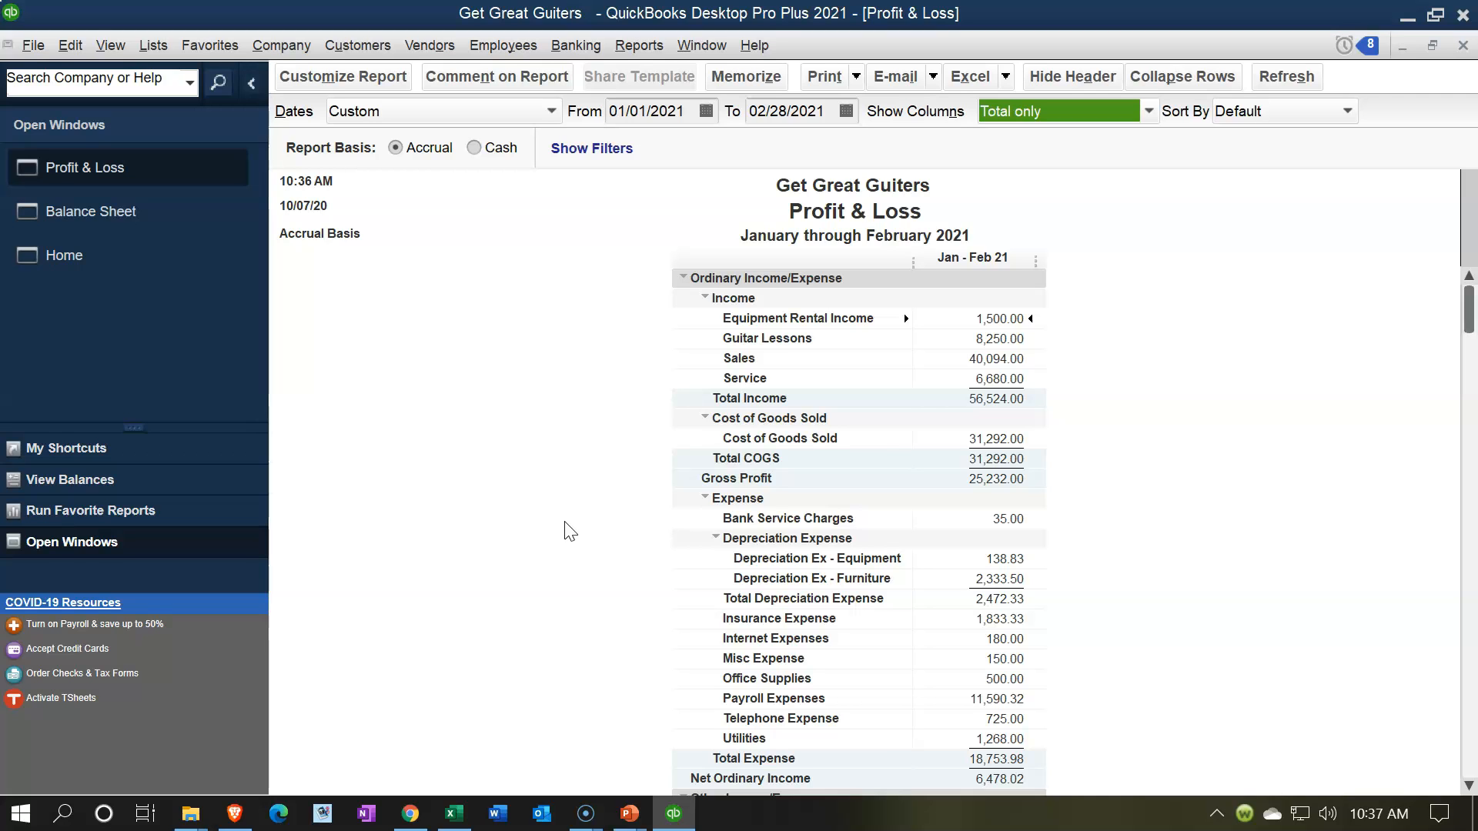
left_click(1410, 23)
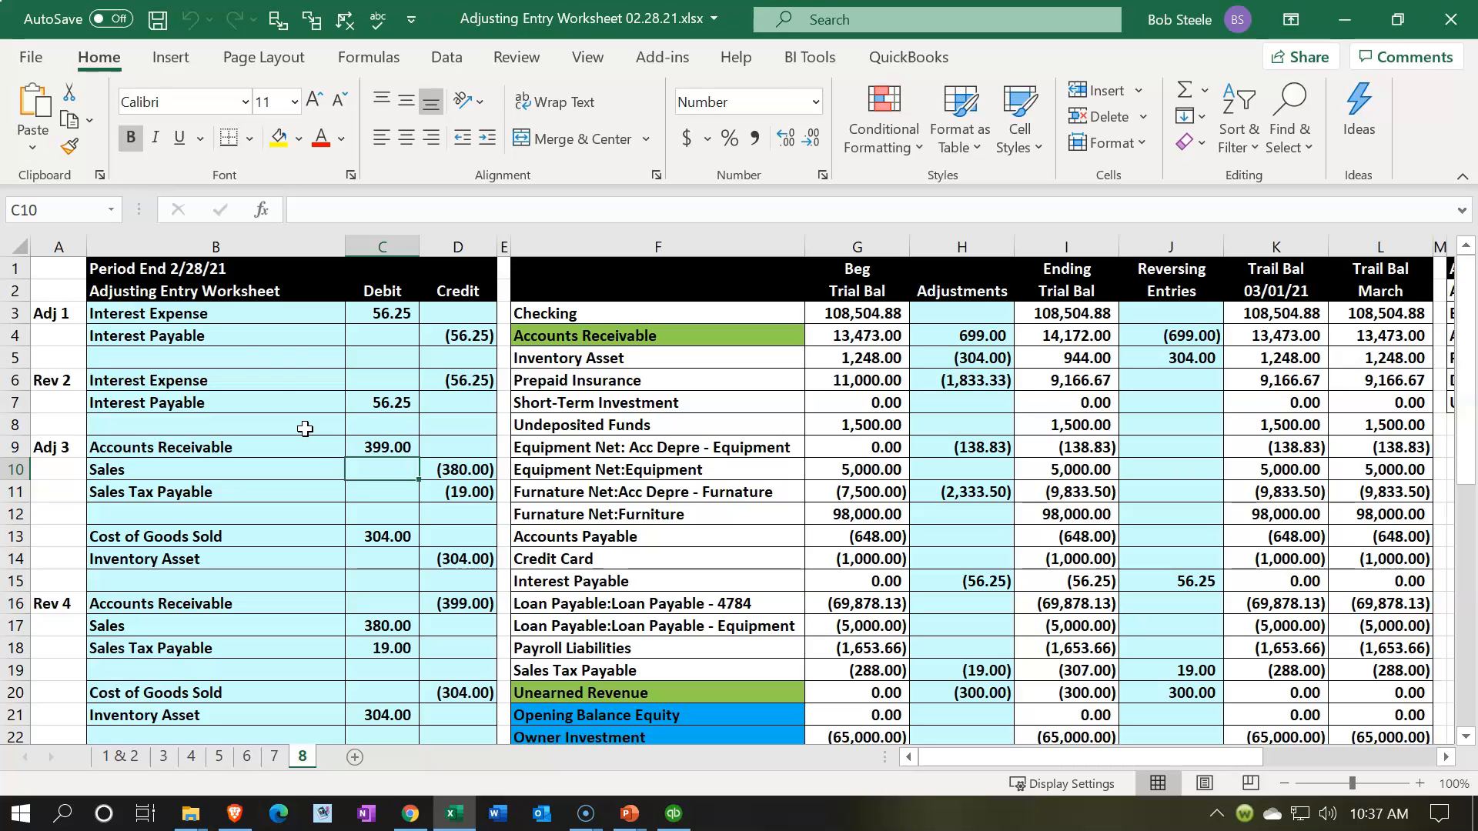
left_click(266, 359)
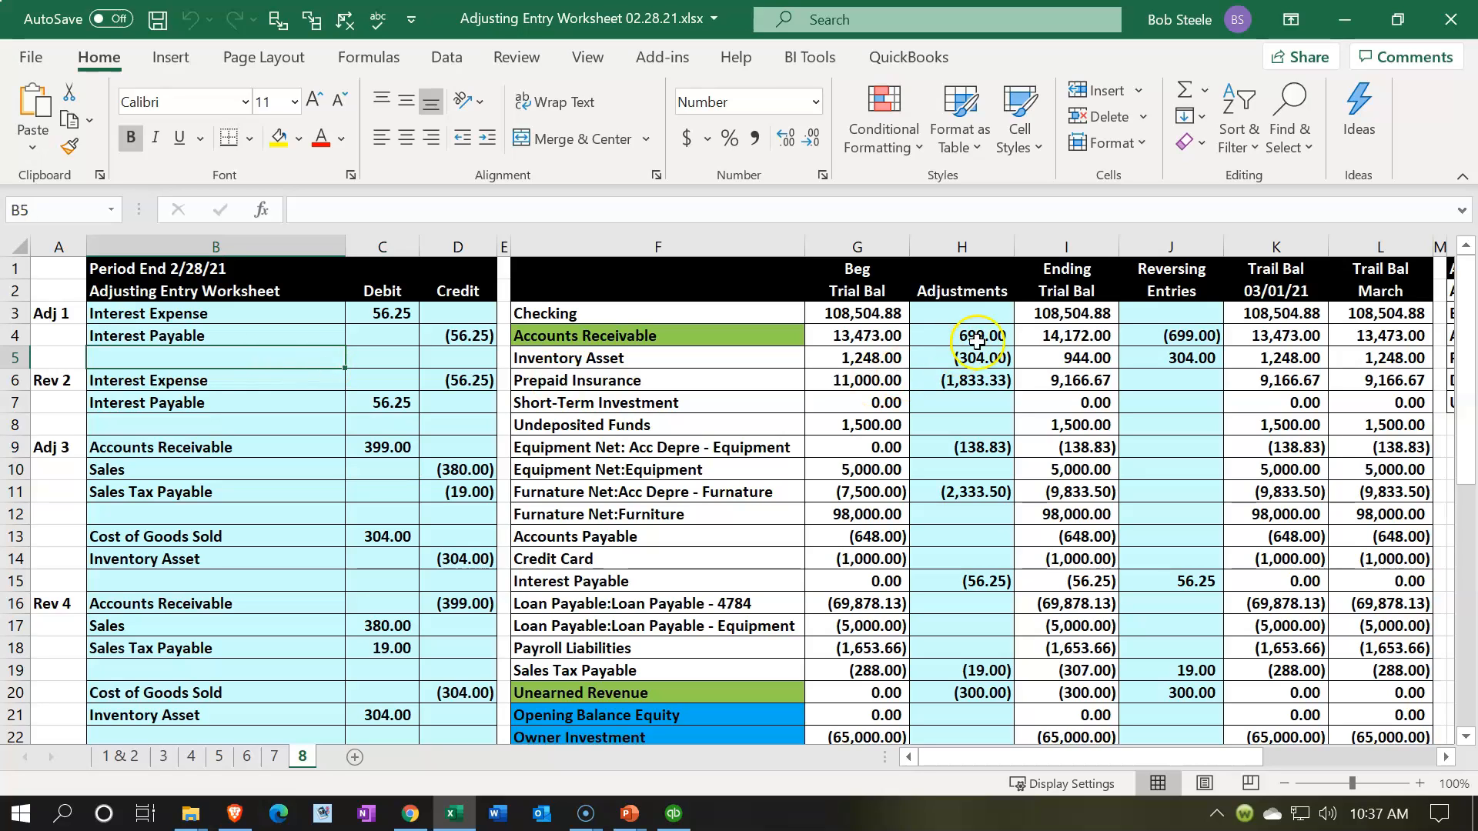
left_click_drag(1066, 312, 1062, 549)
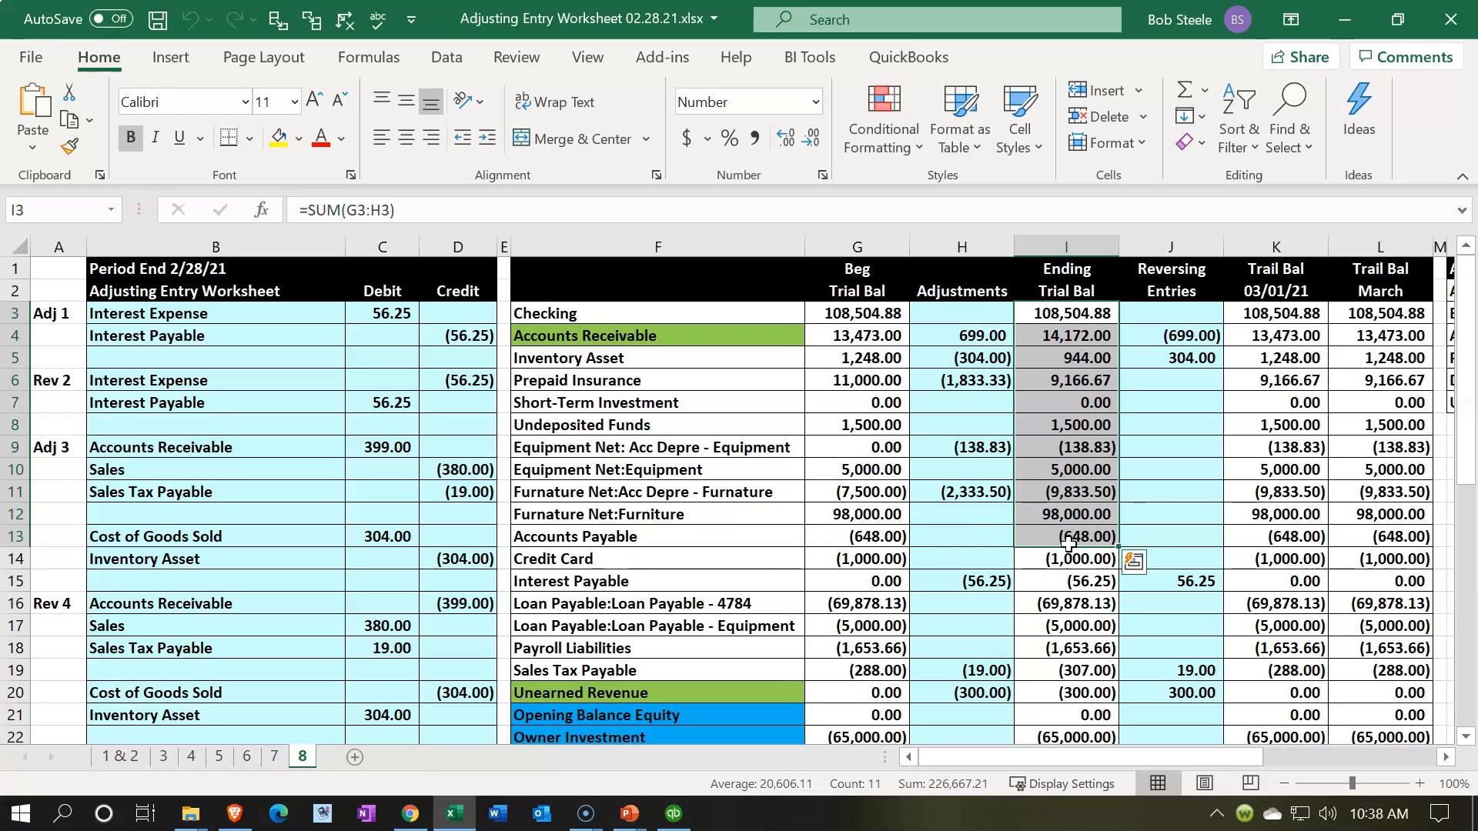
left_click(473, 613)
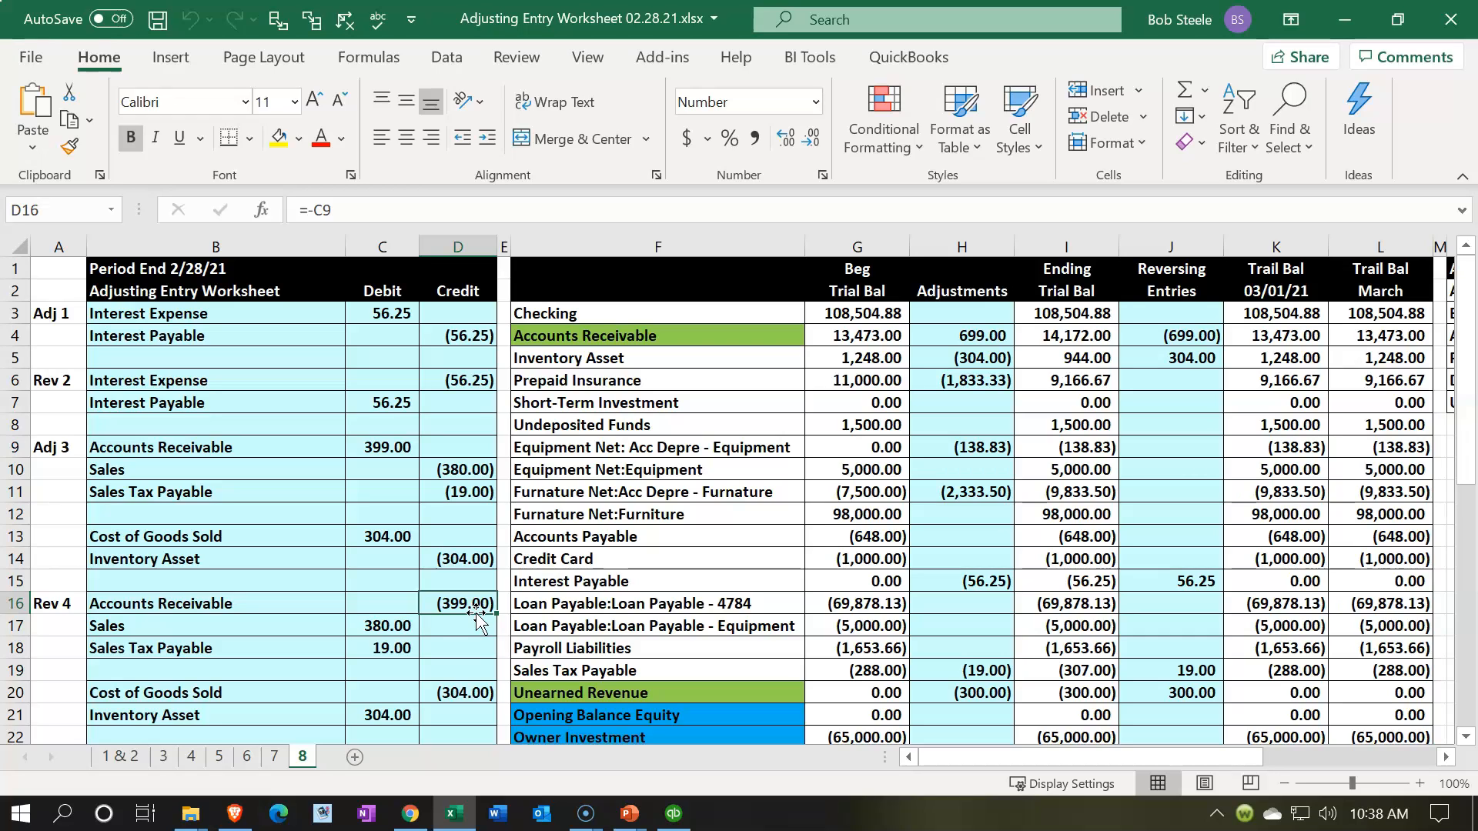
left_click(275, 433)
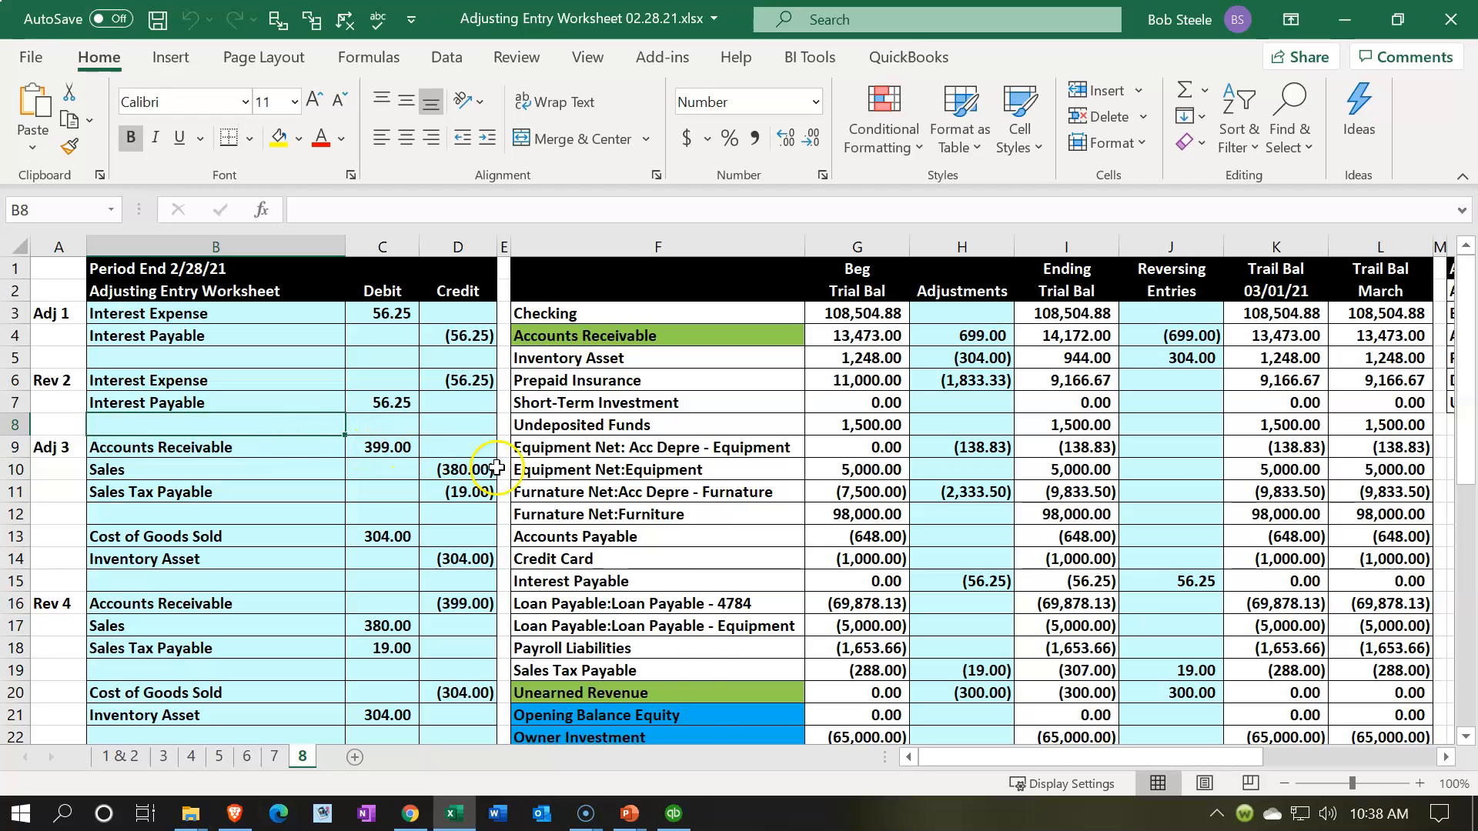
Step: Switch back to QuickBooks and open the accountant's Journal report, dismissing the notice about collapsed transactions
left_click(674, 815)
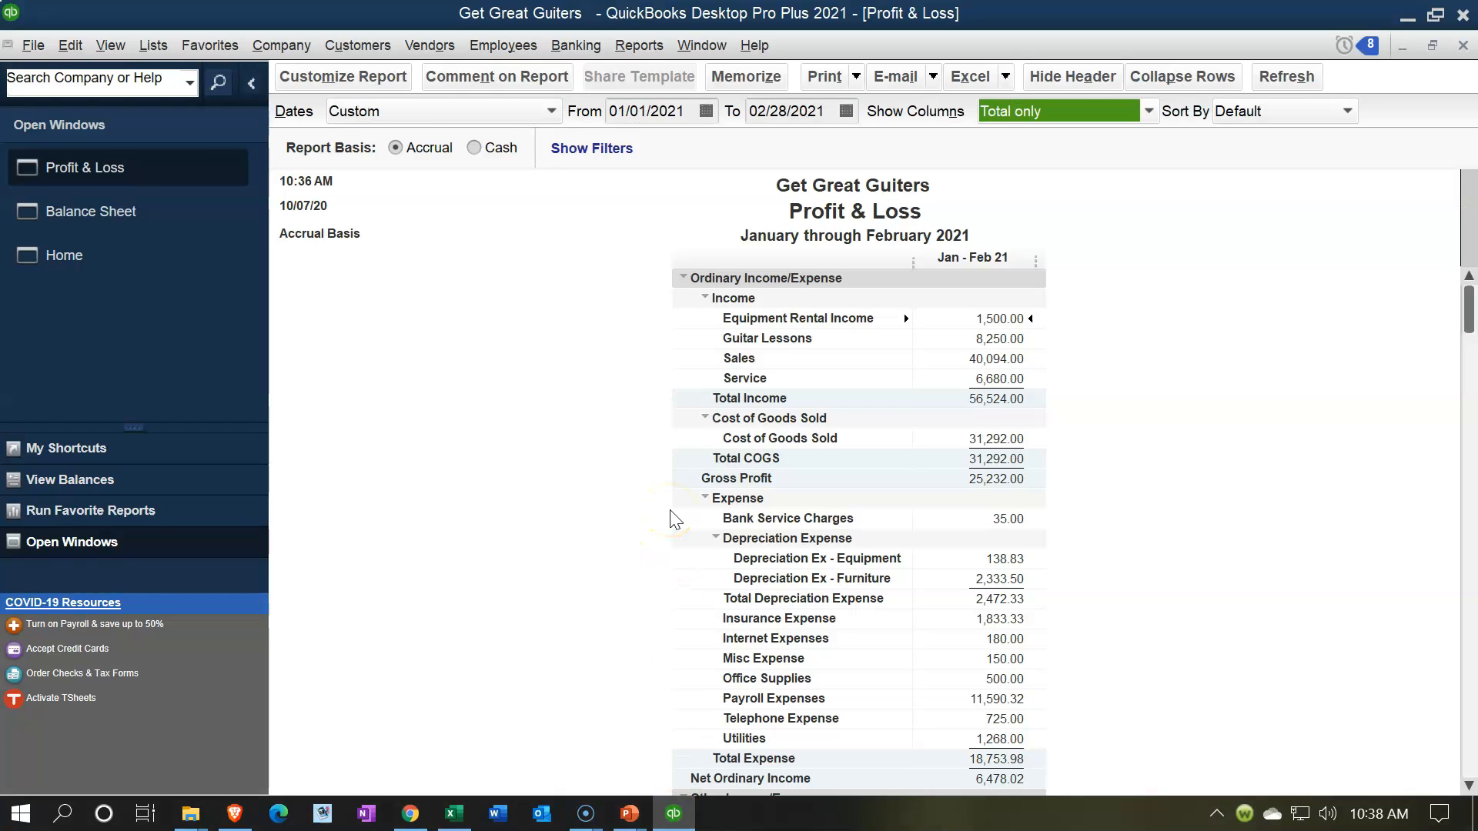
left_click(672, 375)
left_click(650, 53)
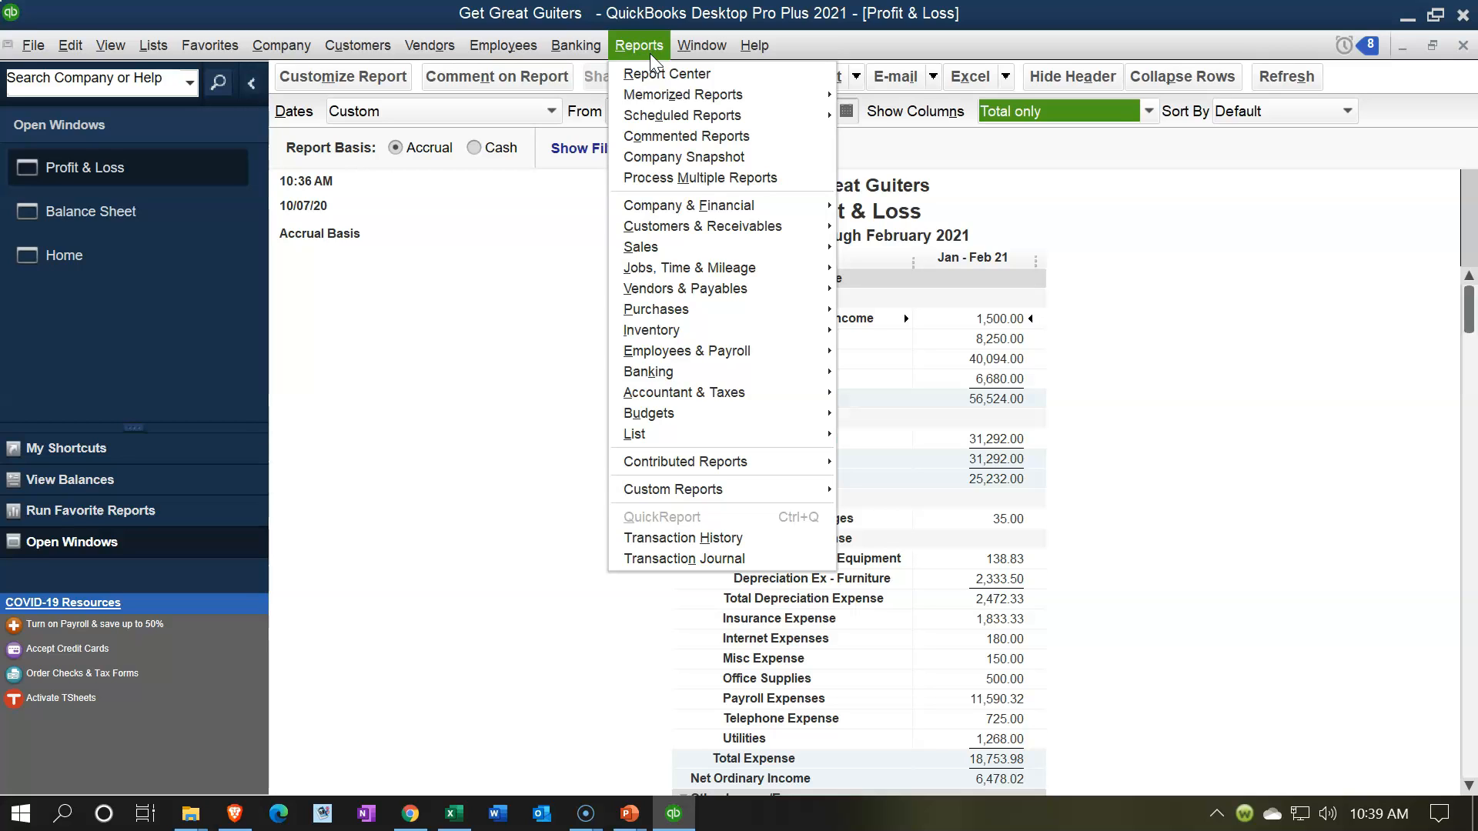
mouse_move(738, 405)
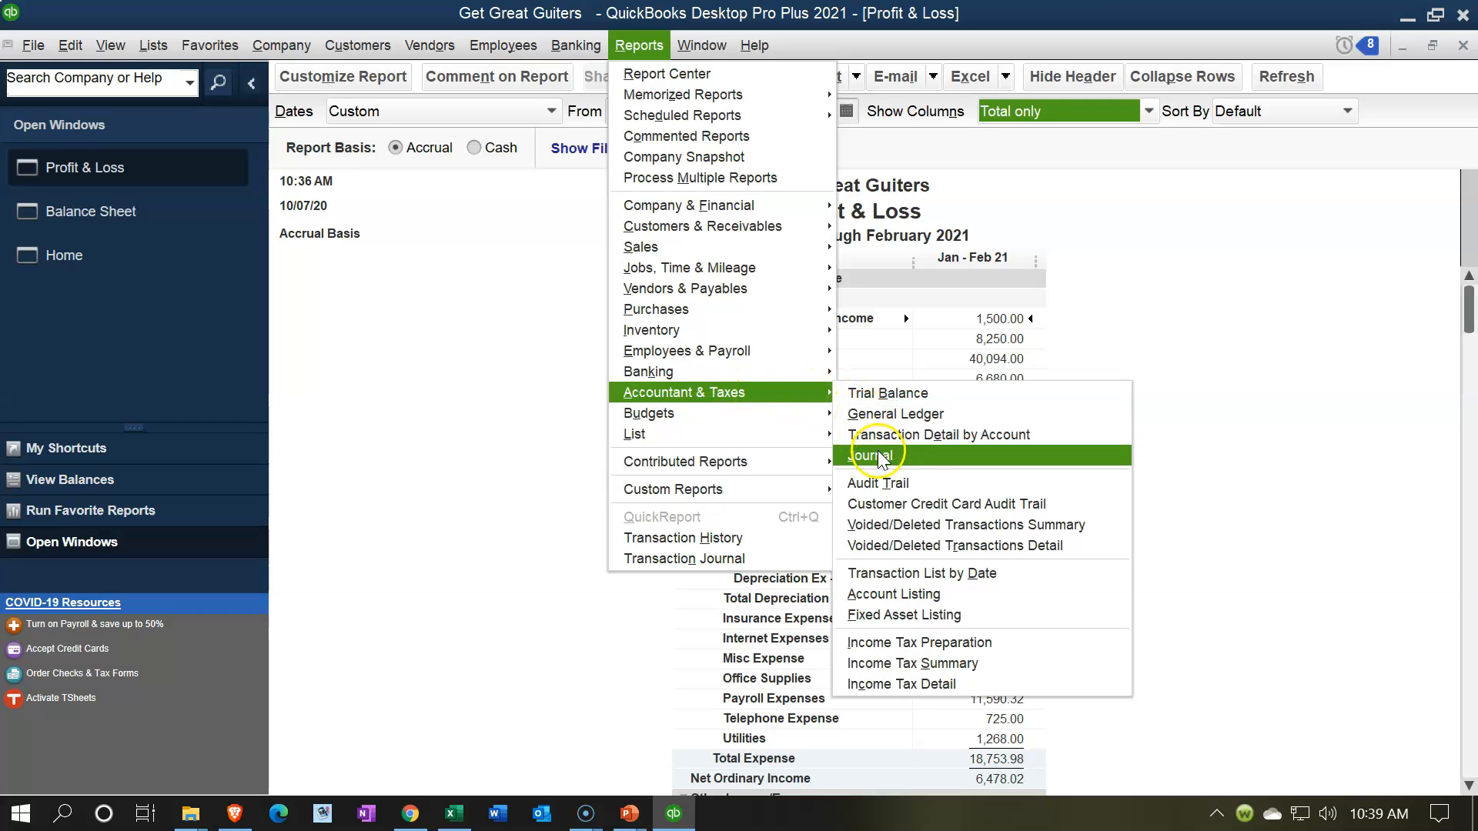
left_click(911, 461)
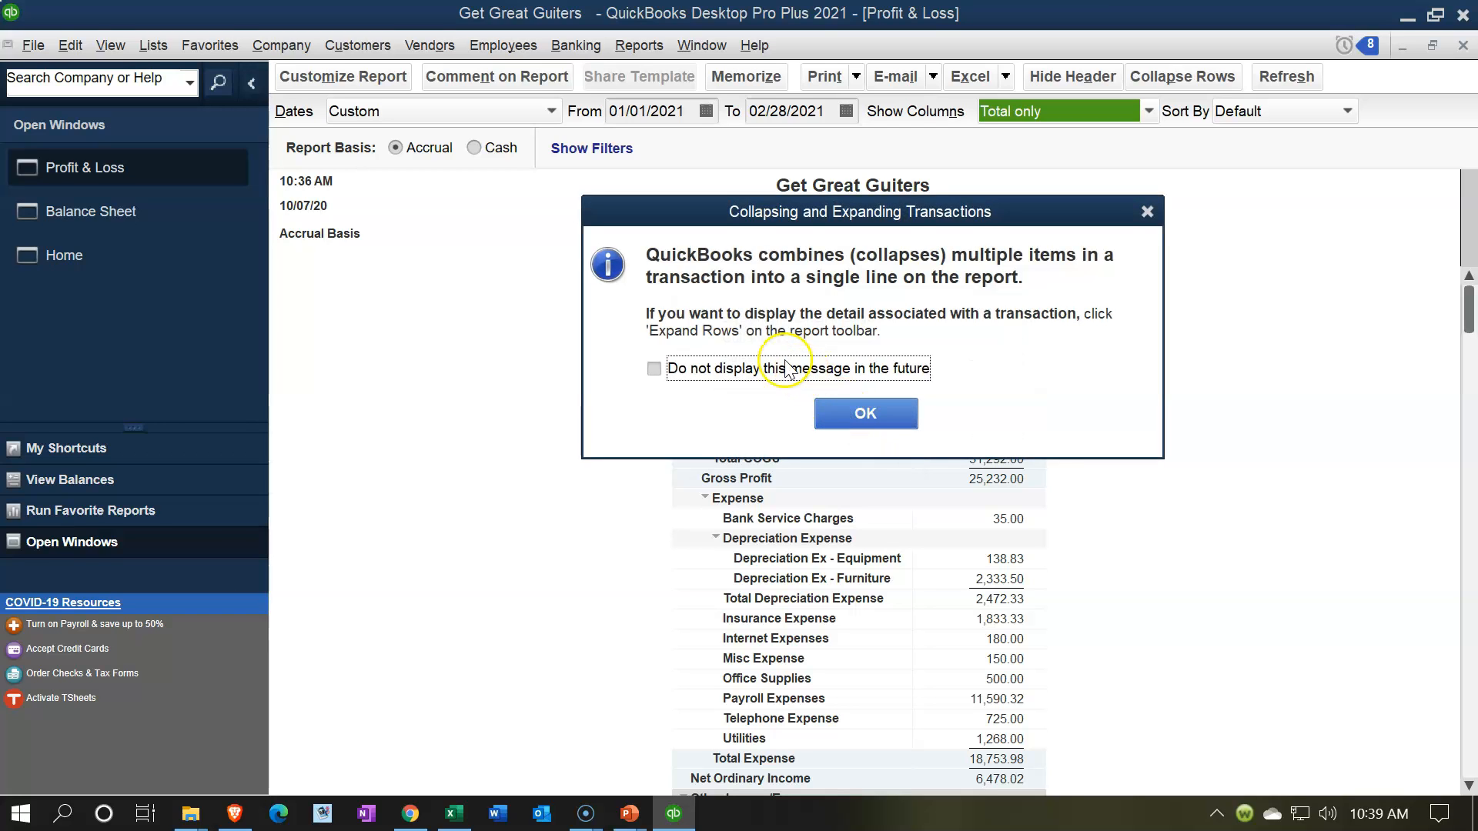
left_click(867, 420)
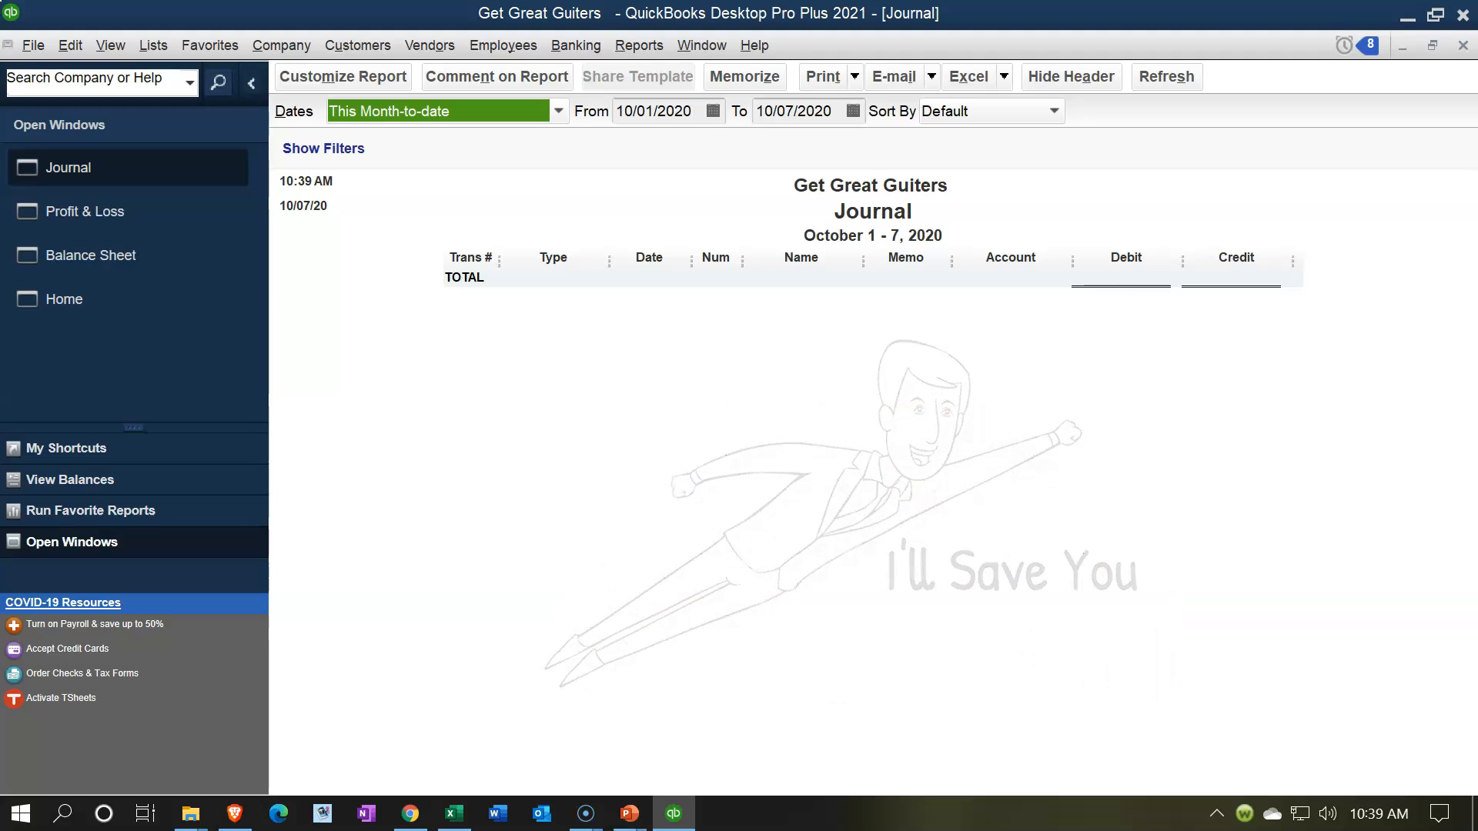
Step: Set the Journal report's date range to 02/28/2021 through 02/28/2021
key("Tab")
type("02/28/2021")
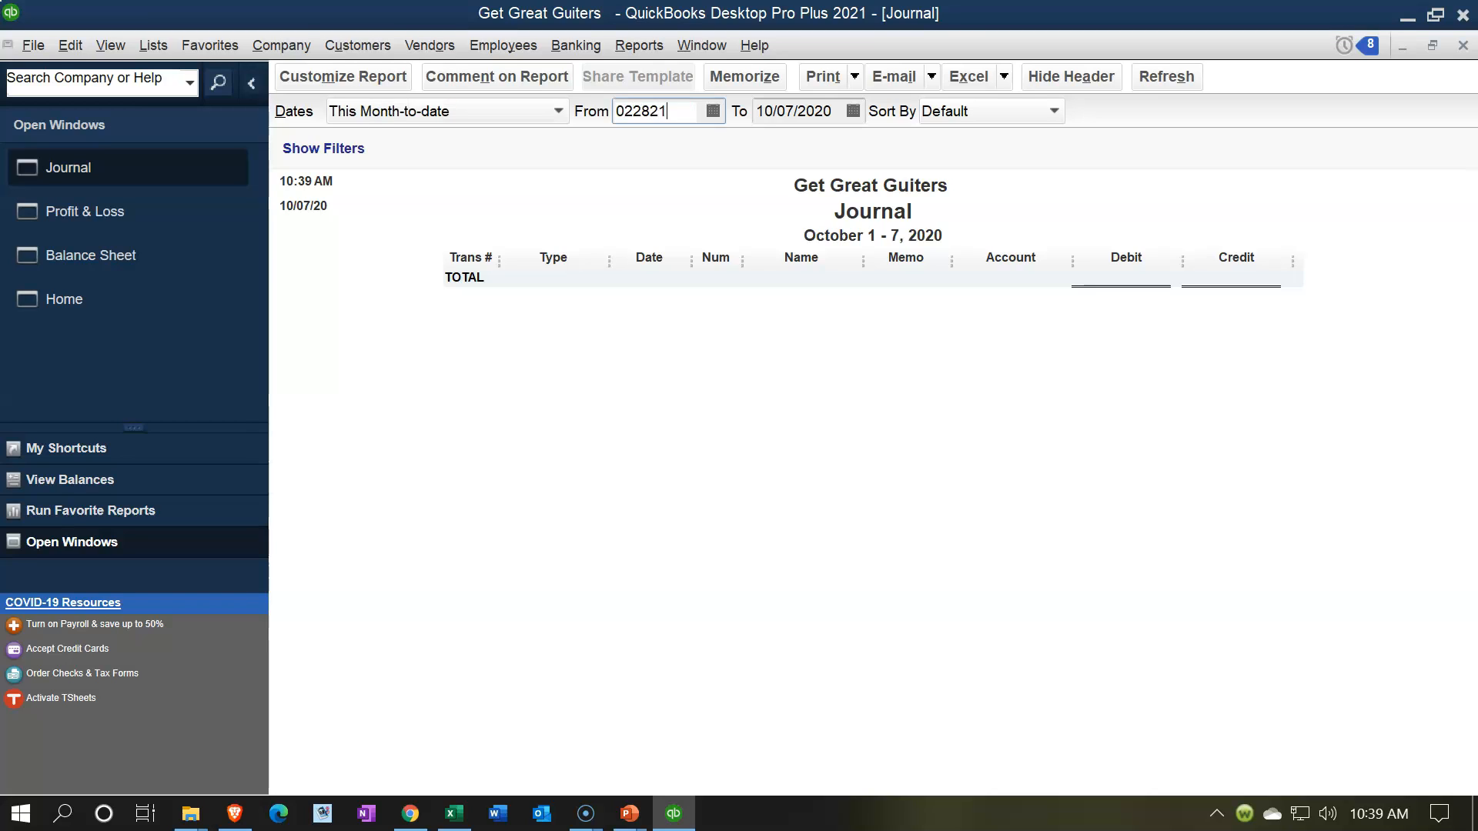
key("Tab")
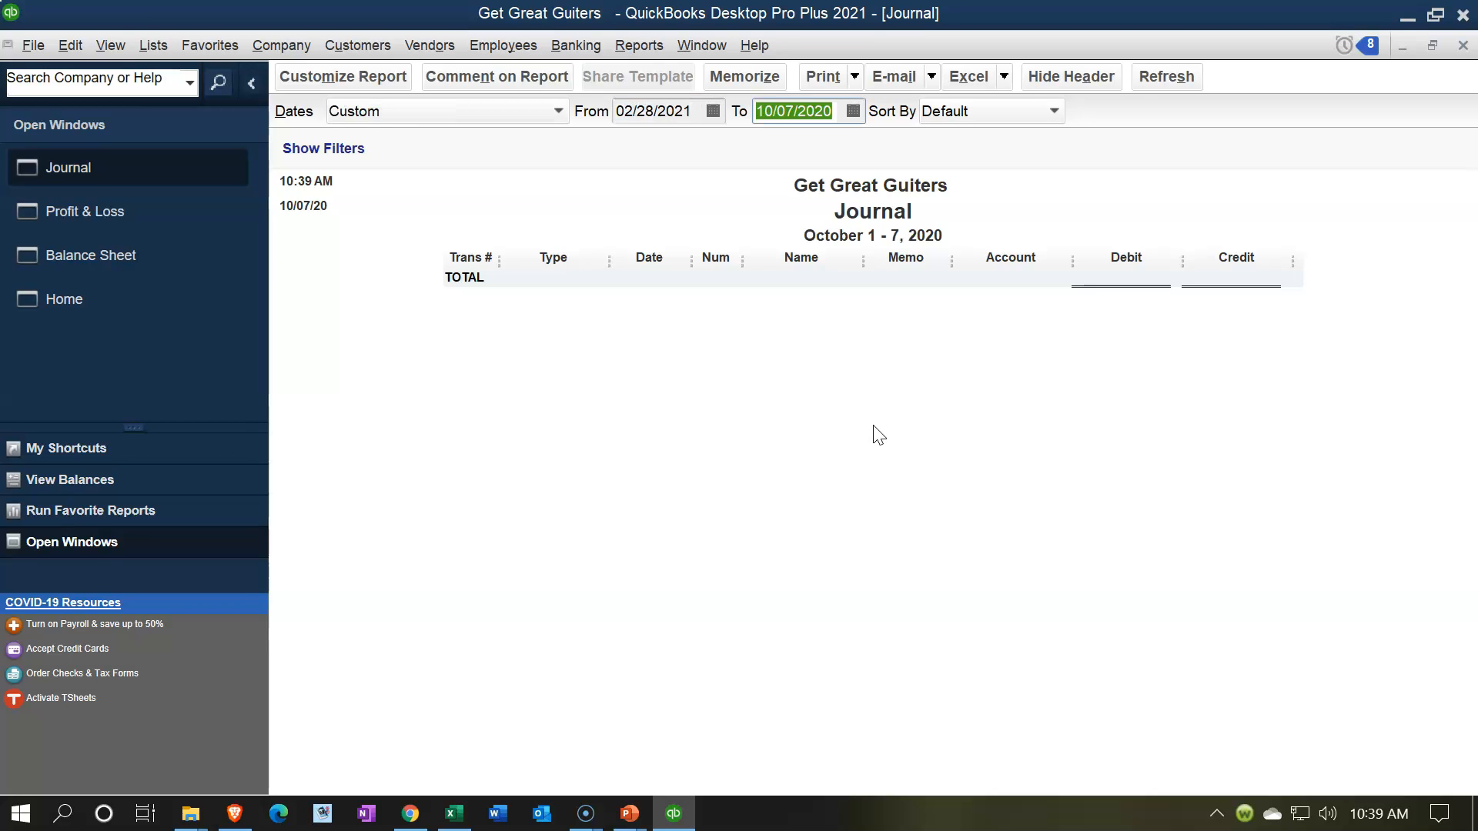
type("02282021")
key("Tab")
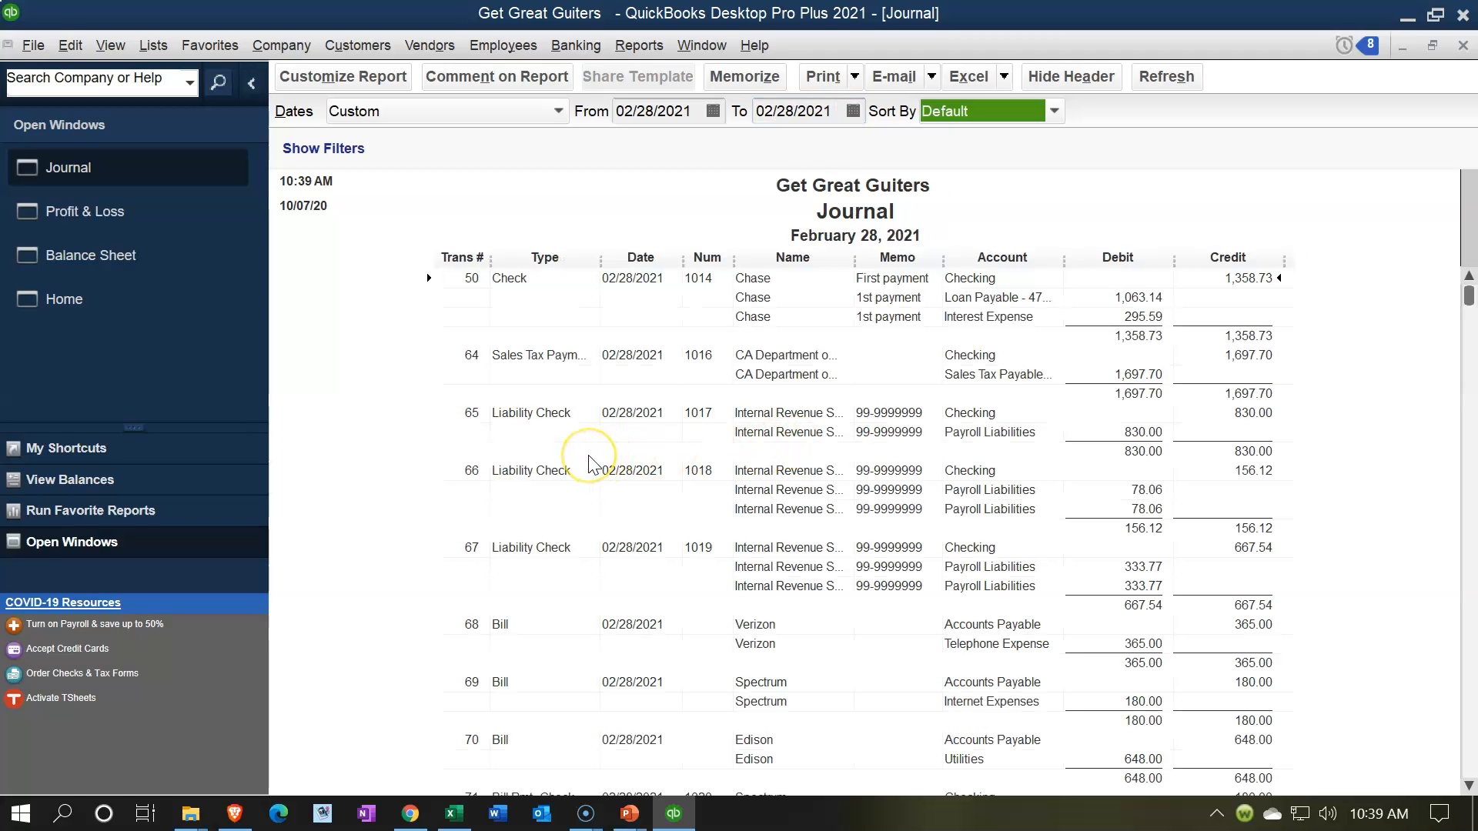
Step: Examine the general journal transactions with the memo Adj Entry at the end of the Journal report
scroll(589, 462, "down", 8)
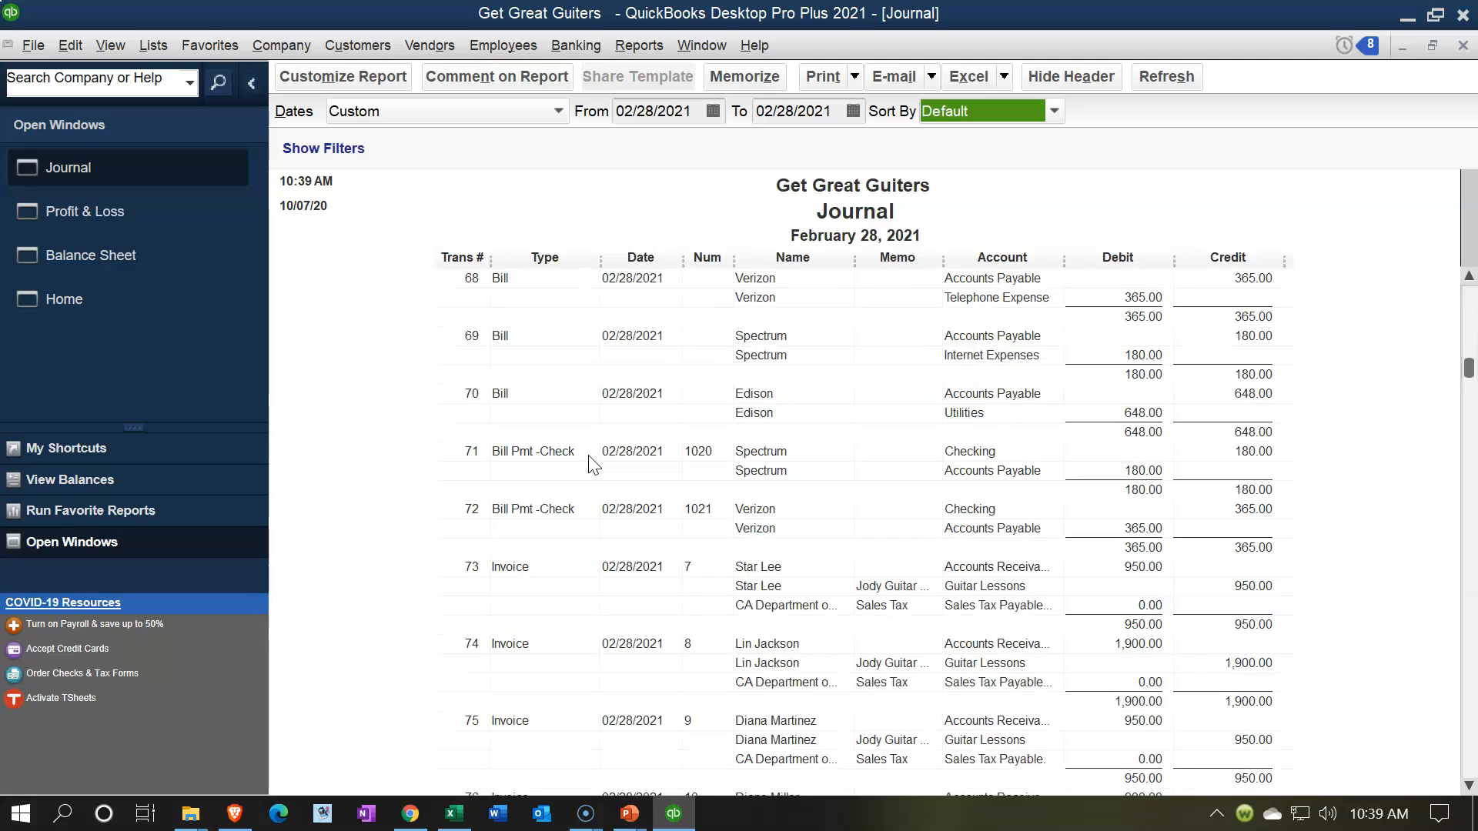
scroll(589, 462, "down", 5)
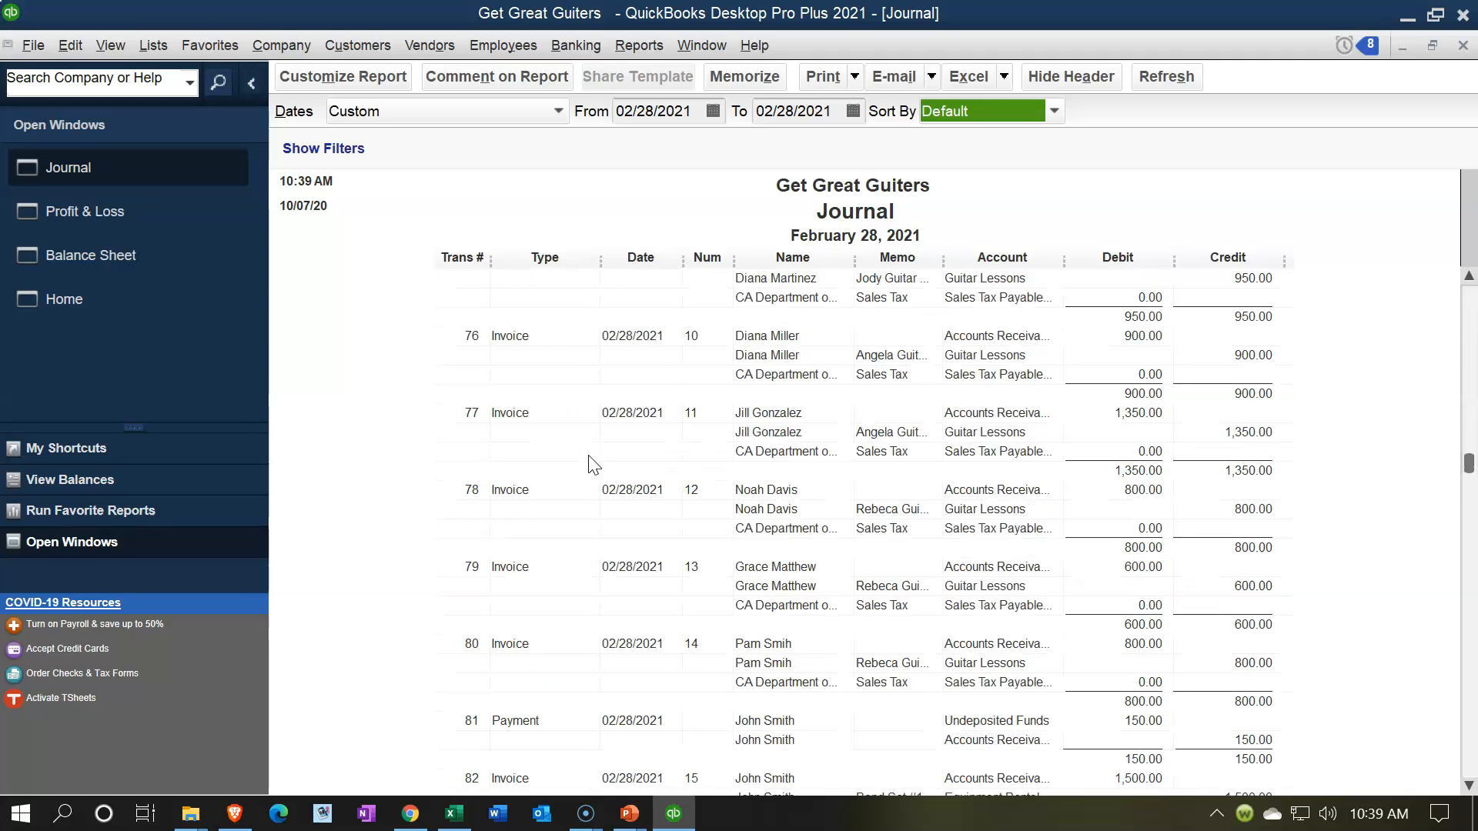
scroll(589, 462, "down", 5)
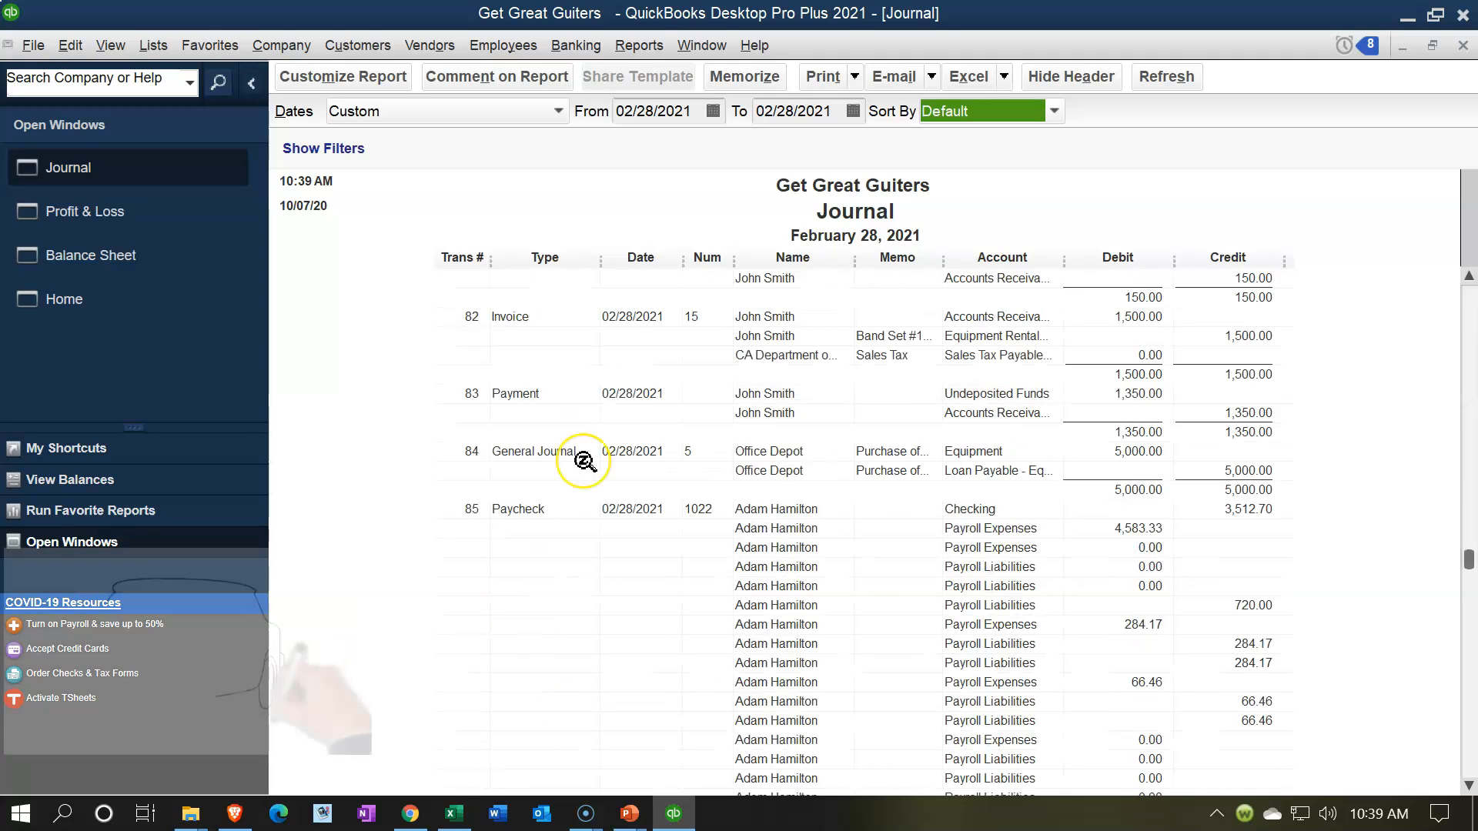
scroll(585, 462, "down", 5)
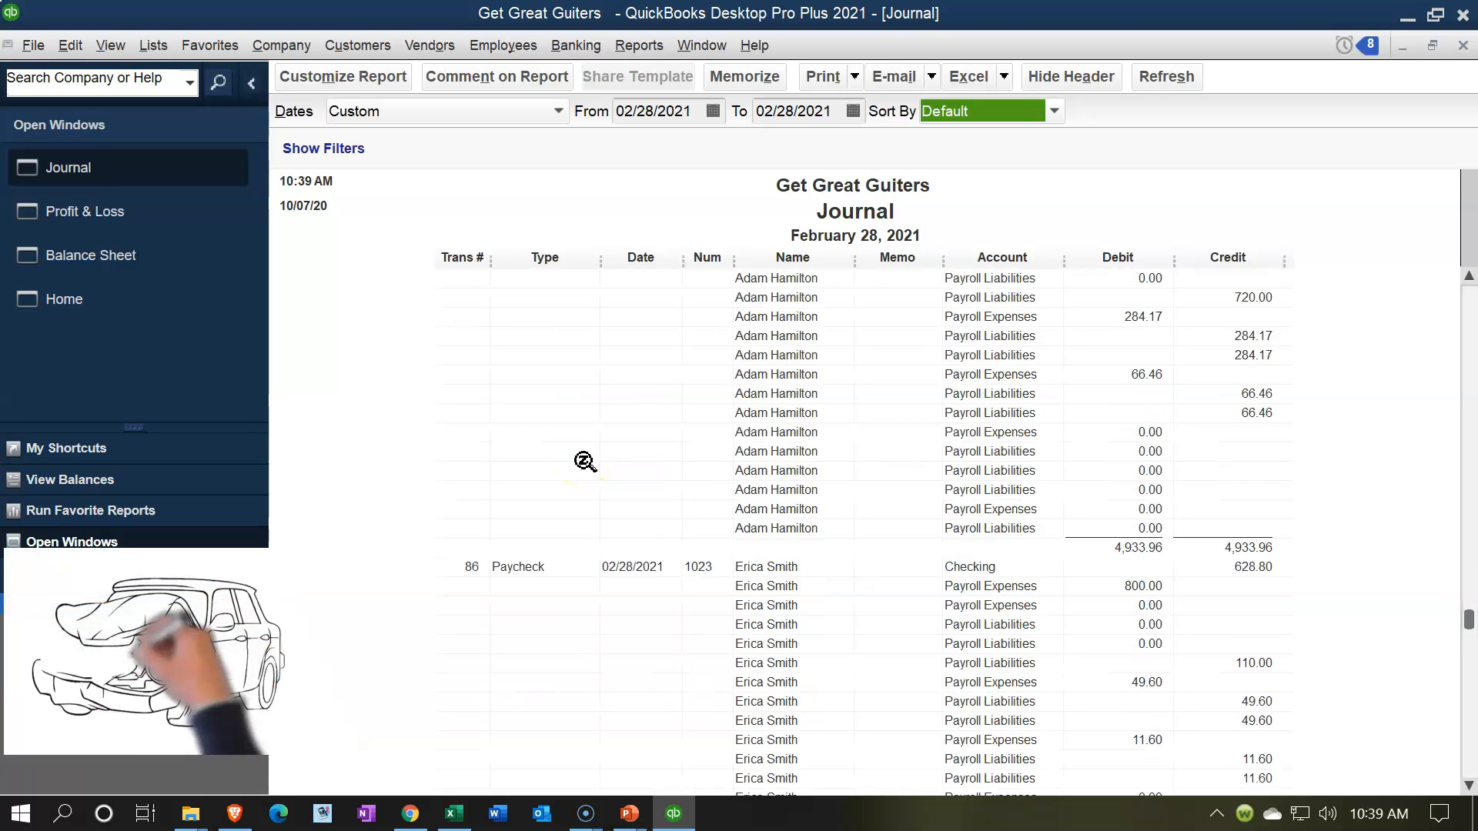
scroll(585, 462, "down", 8)
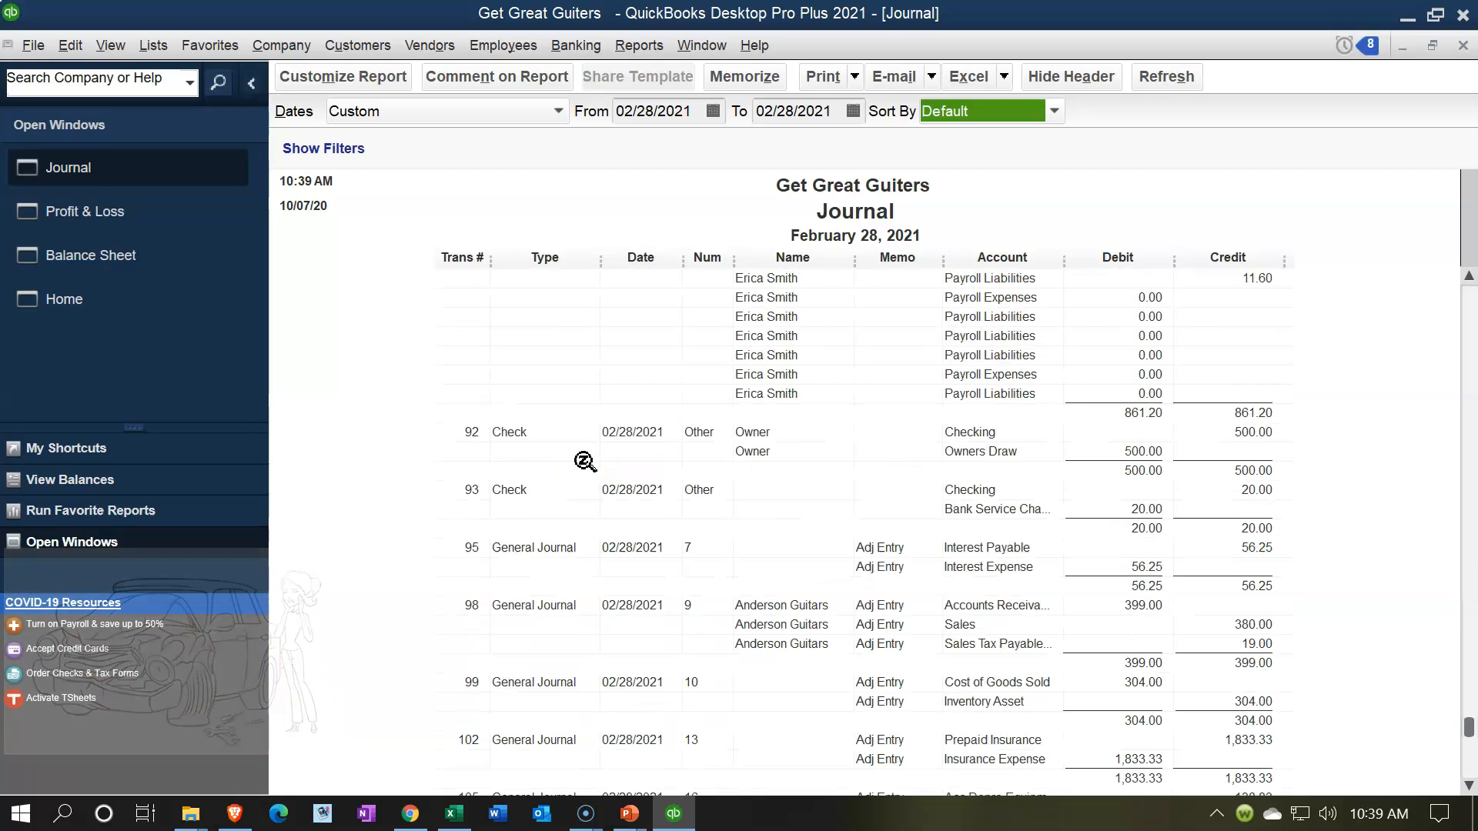
scroll(565, 544, "down", 3)
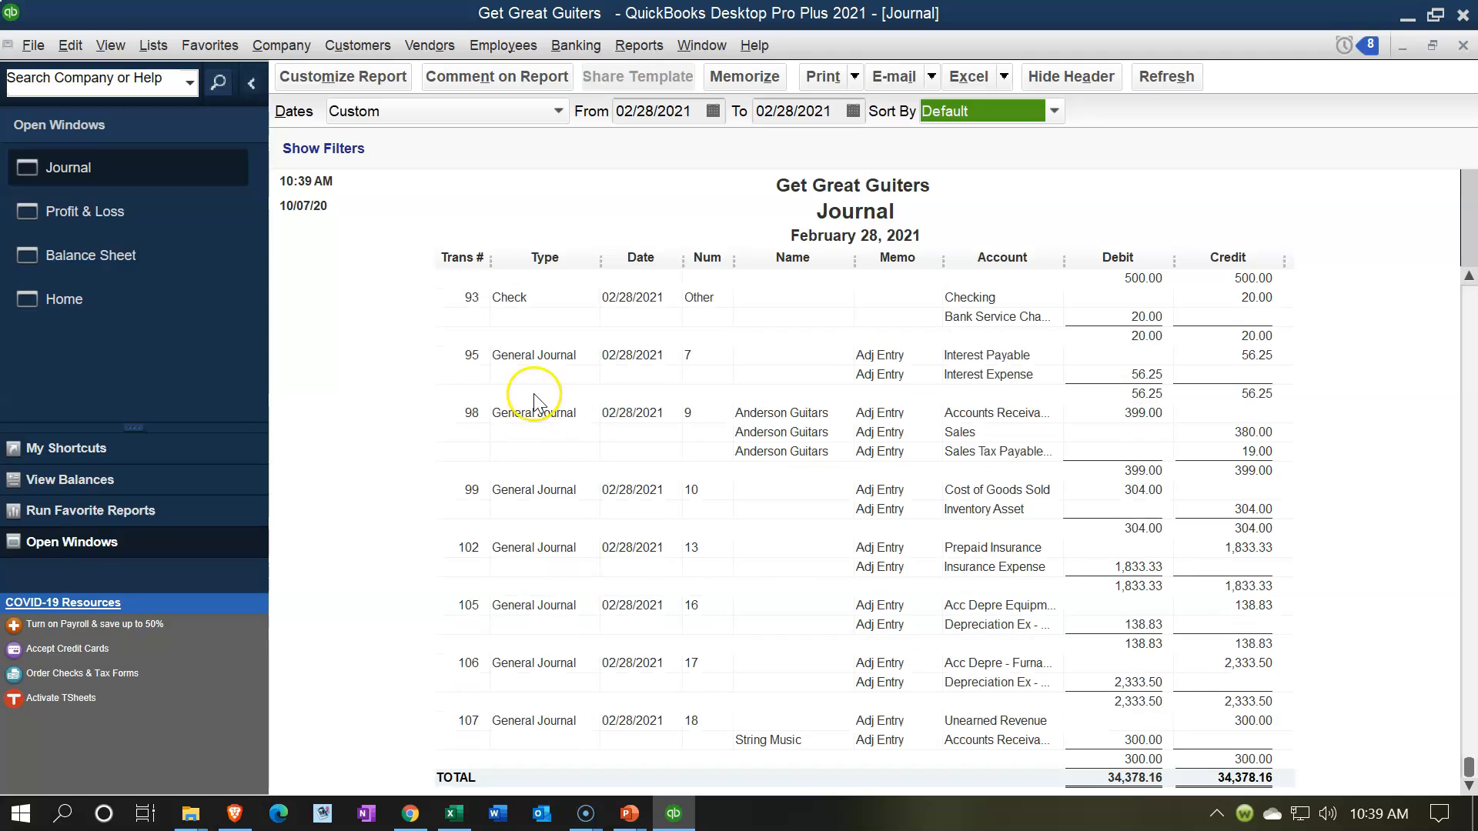
left_click(553, 356)
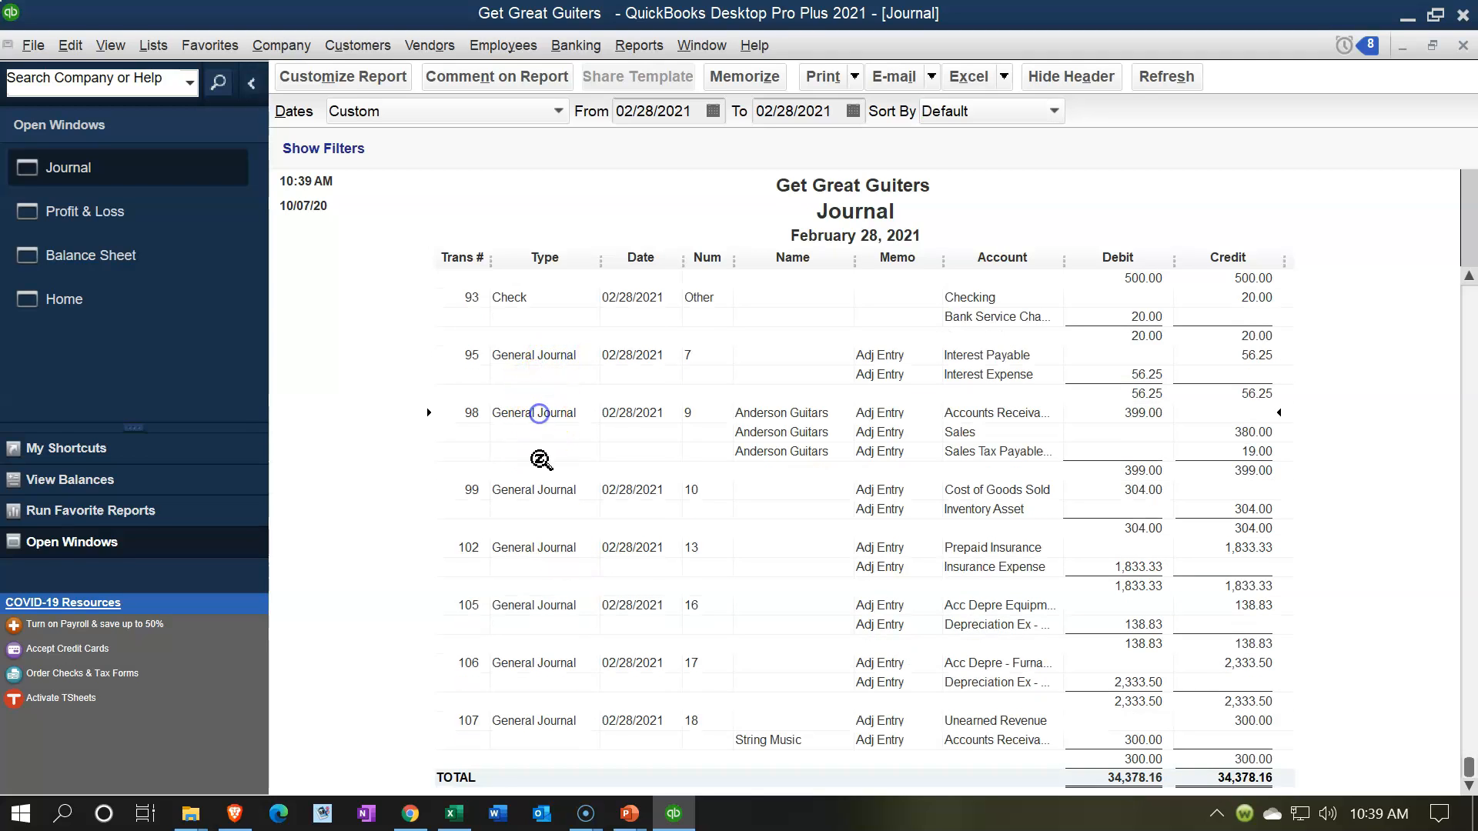
Step: Examine the paychecks, checks and general journal entries in the Journal report, comparing their transaction types
scroll(541, 493, "up", 9)
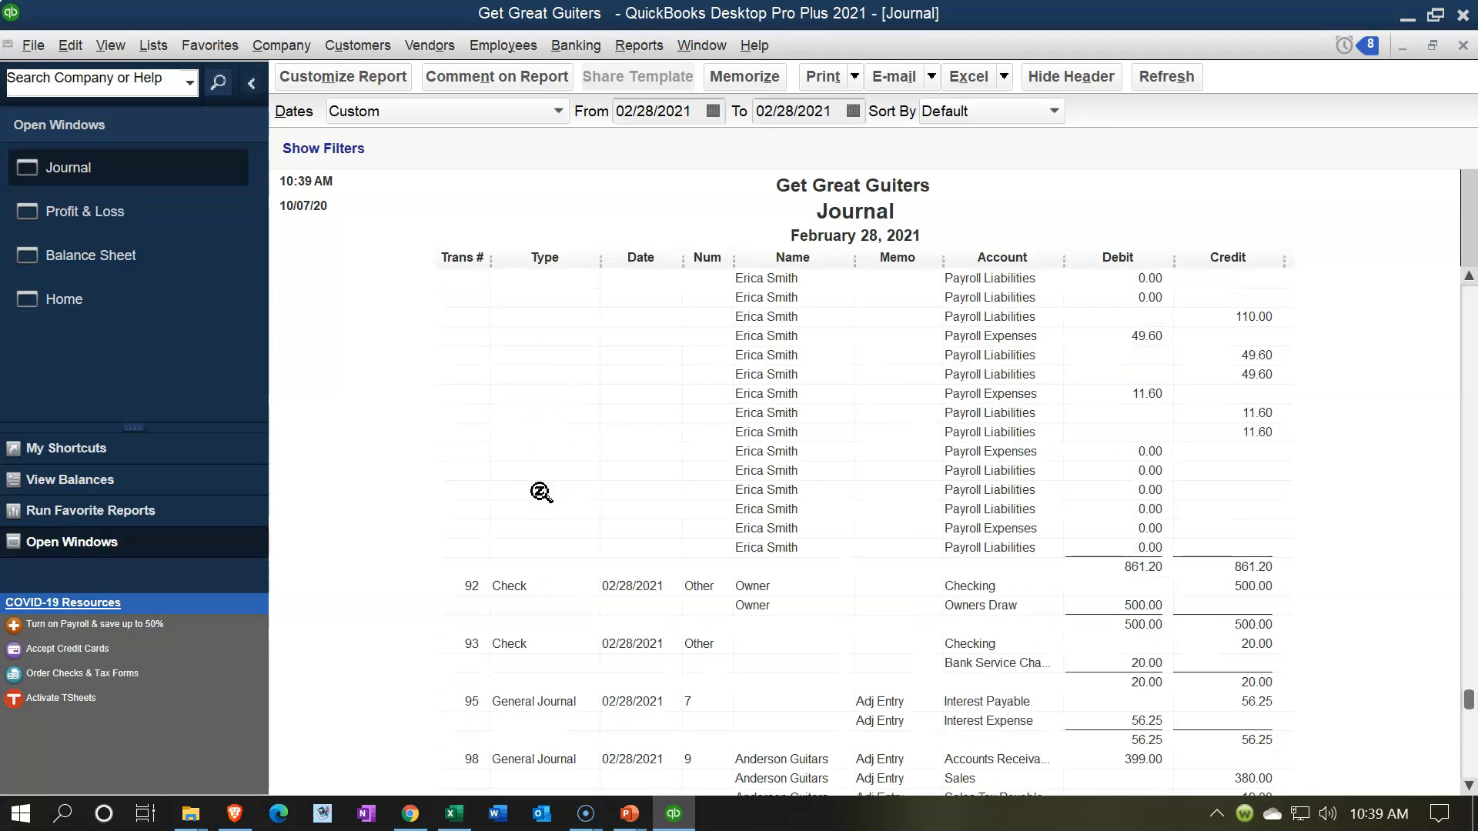
scroll(523, 404, "up", 6)
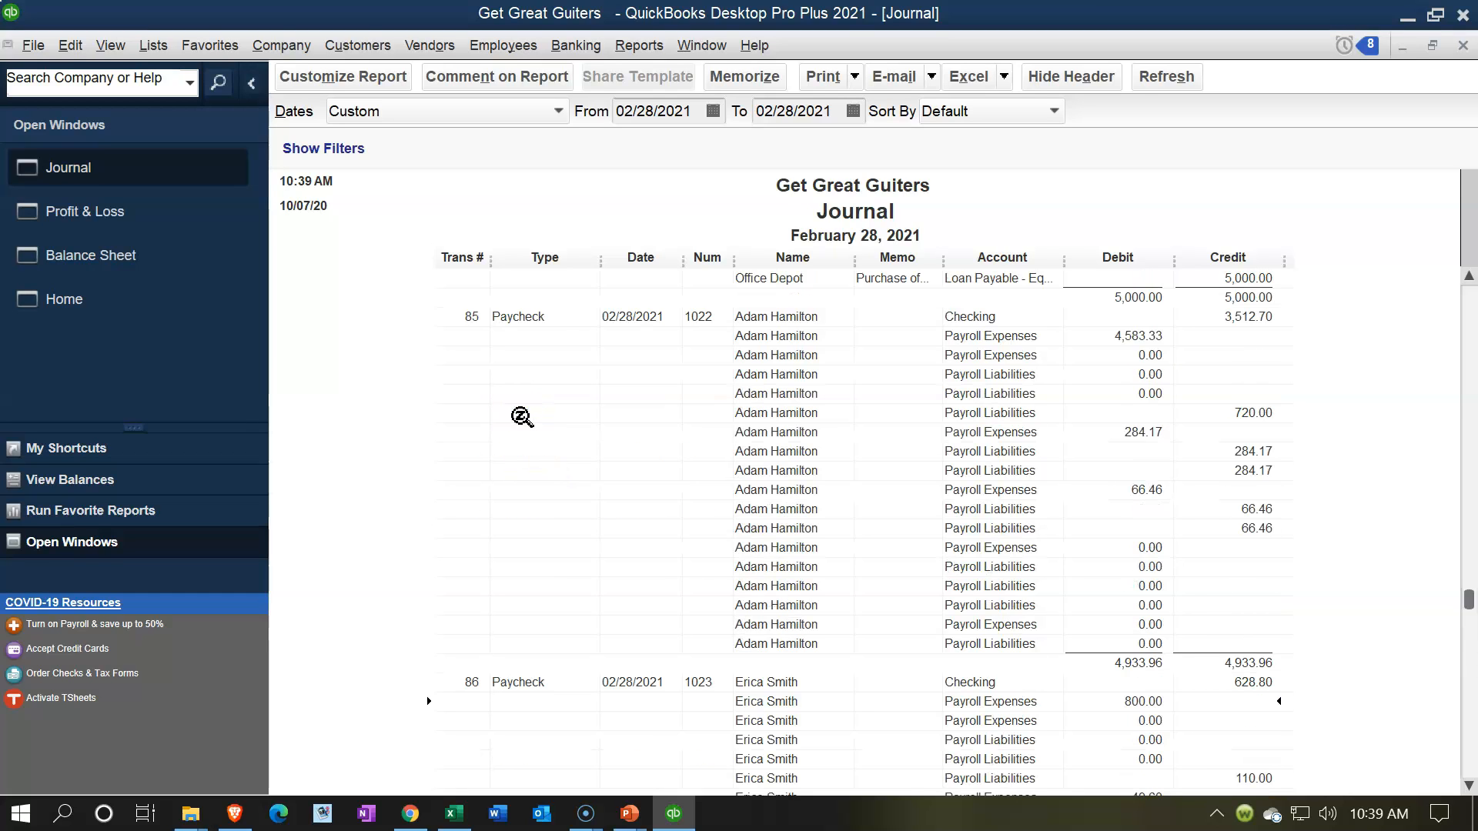
left_click(528, 375)
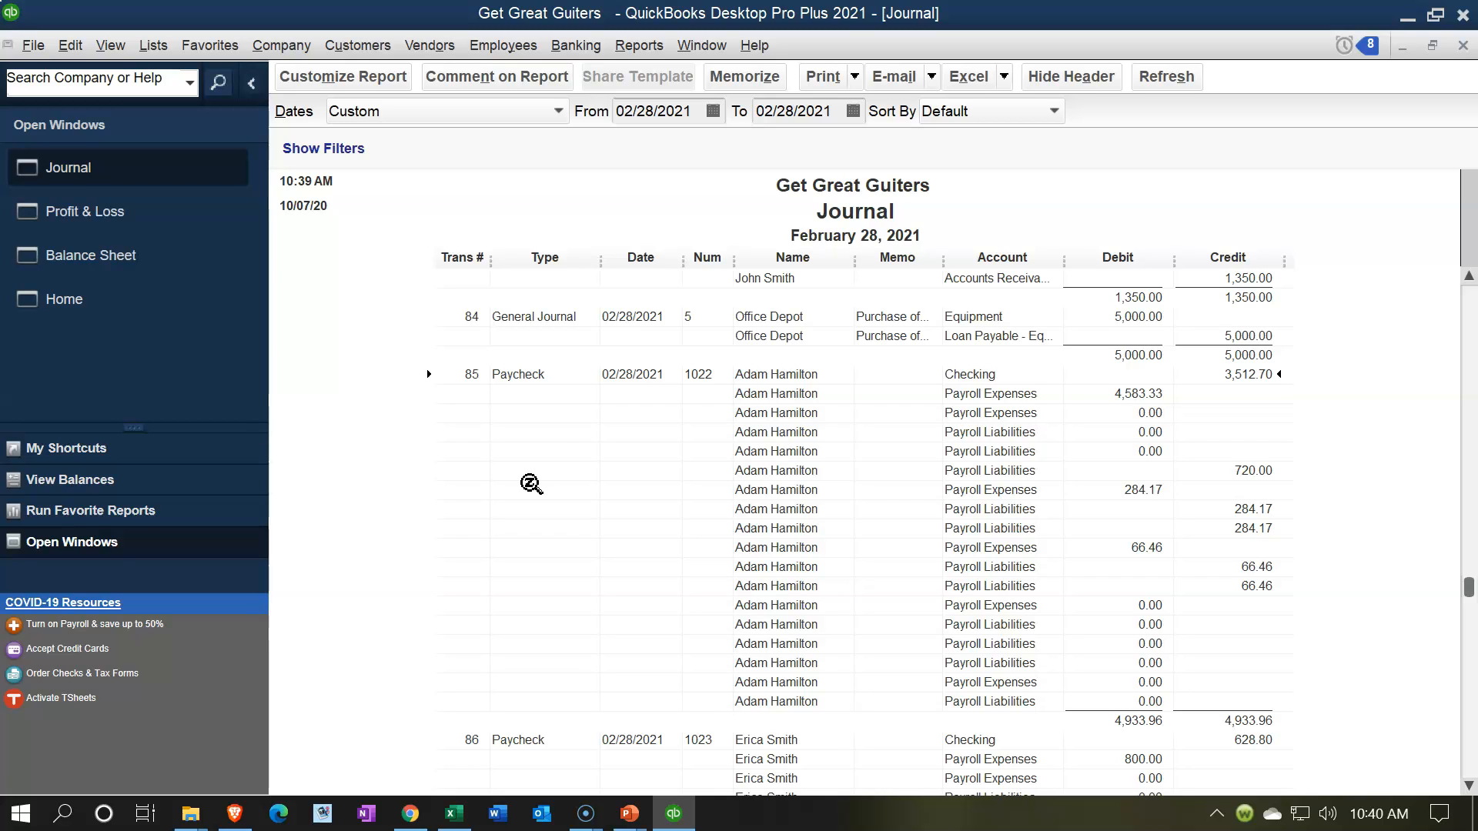
left_click(583, 468)
scroll(696, 501, "up", 1)
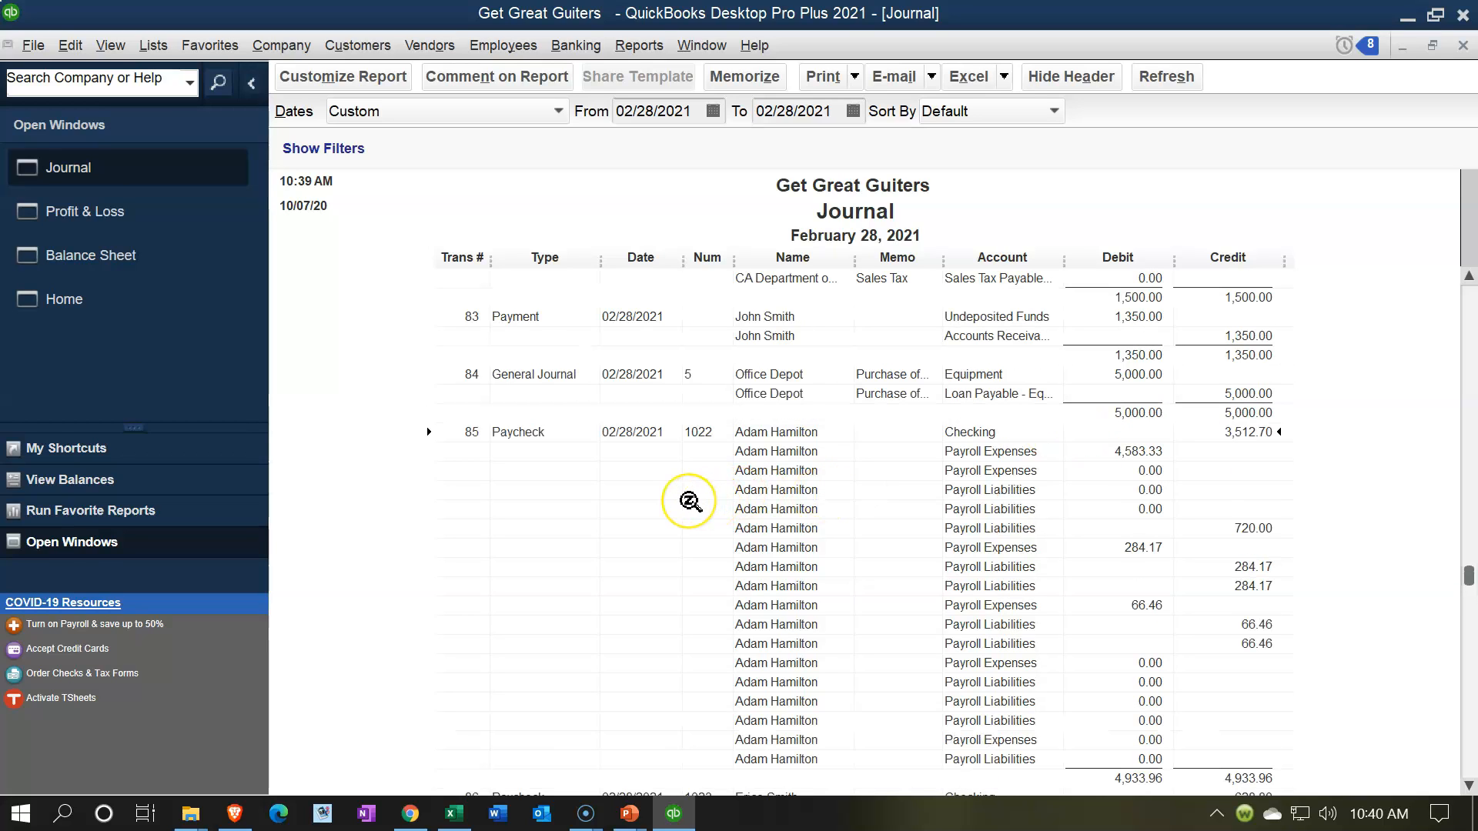
scroll(690, 502, "down", 15)
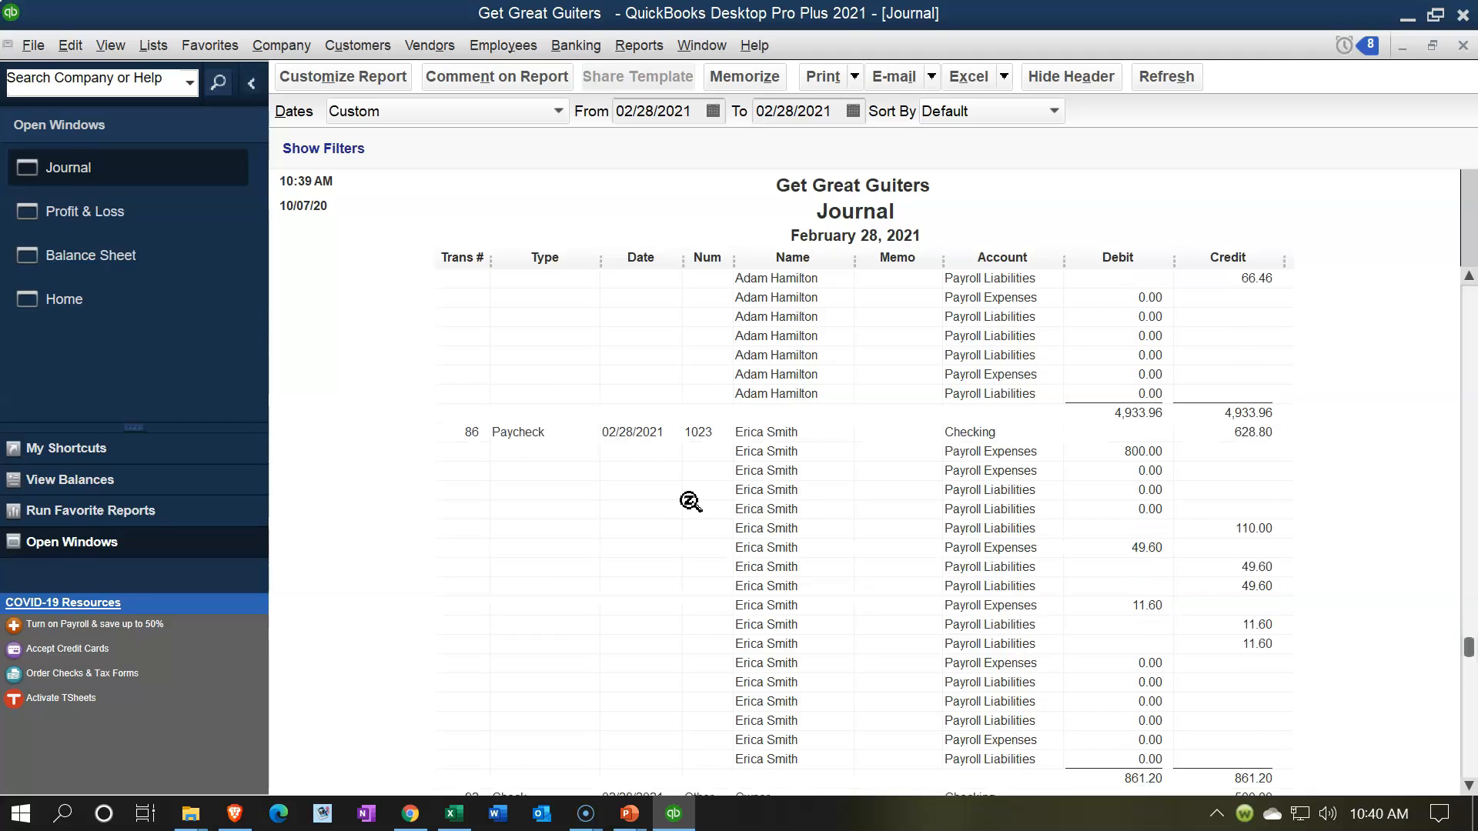
scroll(691, 502, "down", 2)
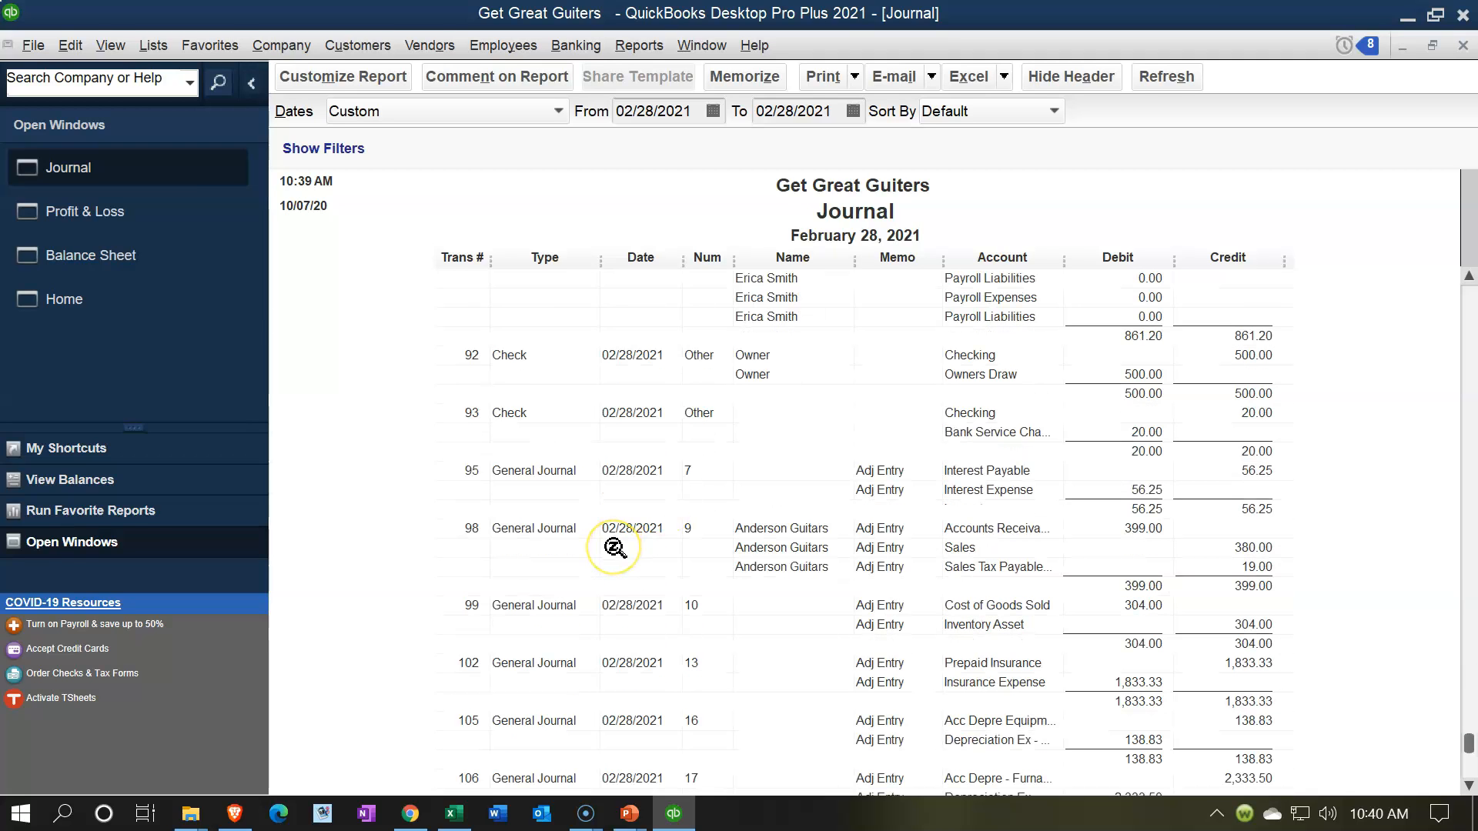
scroll(616, 548, "down", 3)
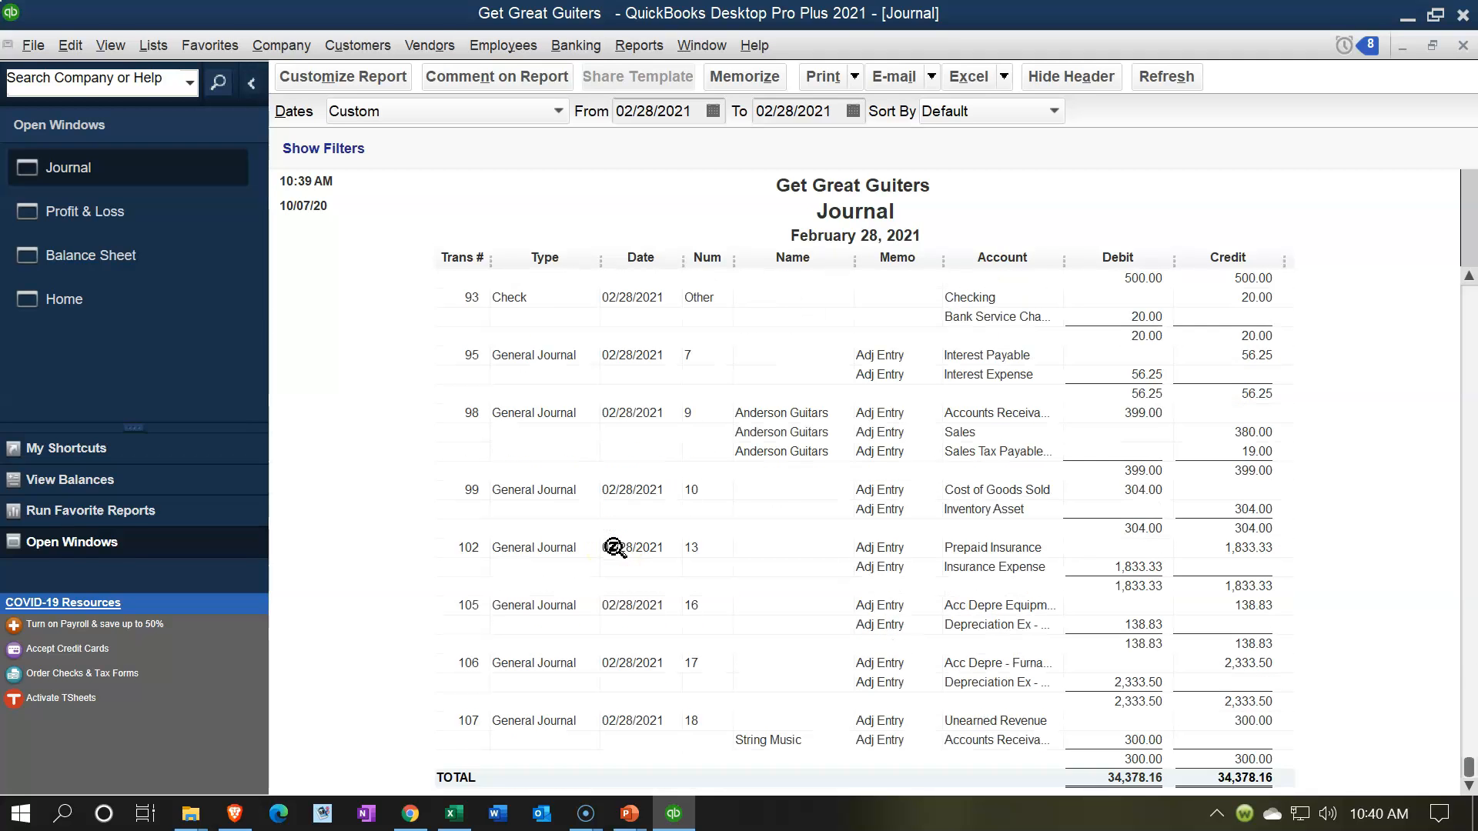
left_click(551, 491)
scroll(603, 608, "up", 3)
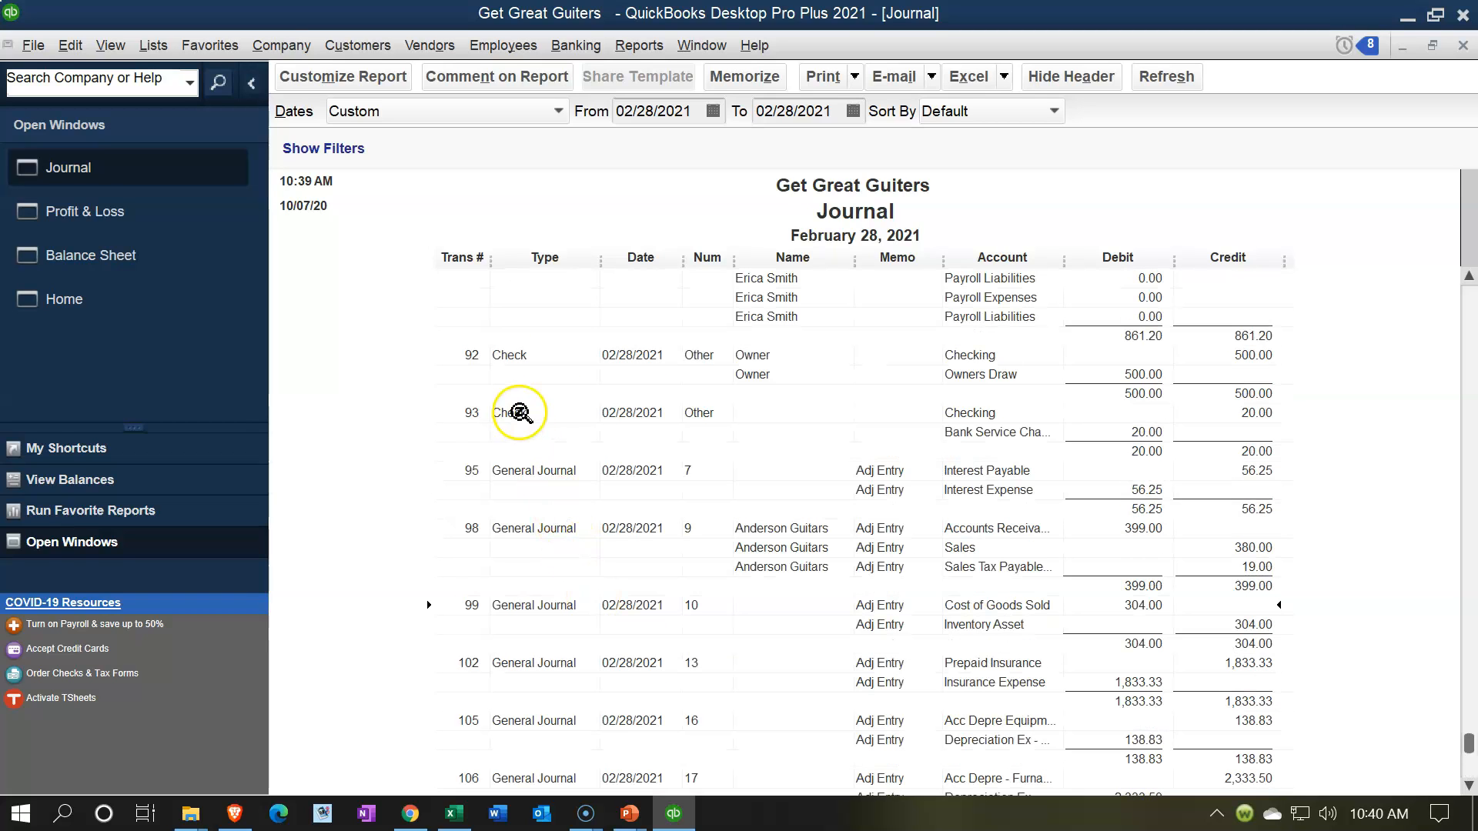
left_click(545, 257)
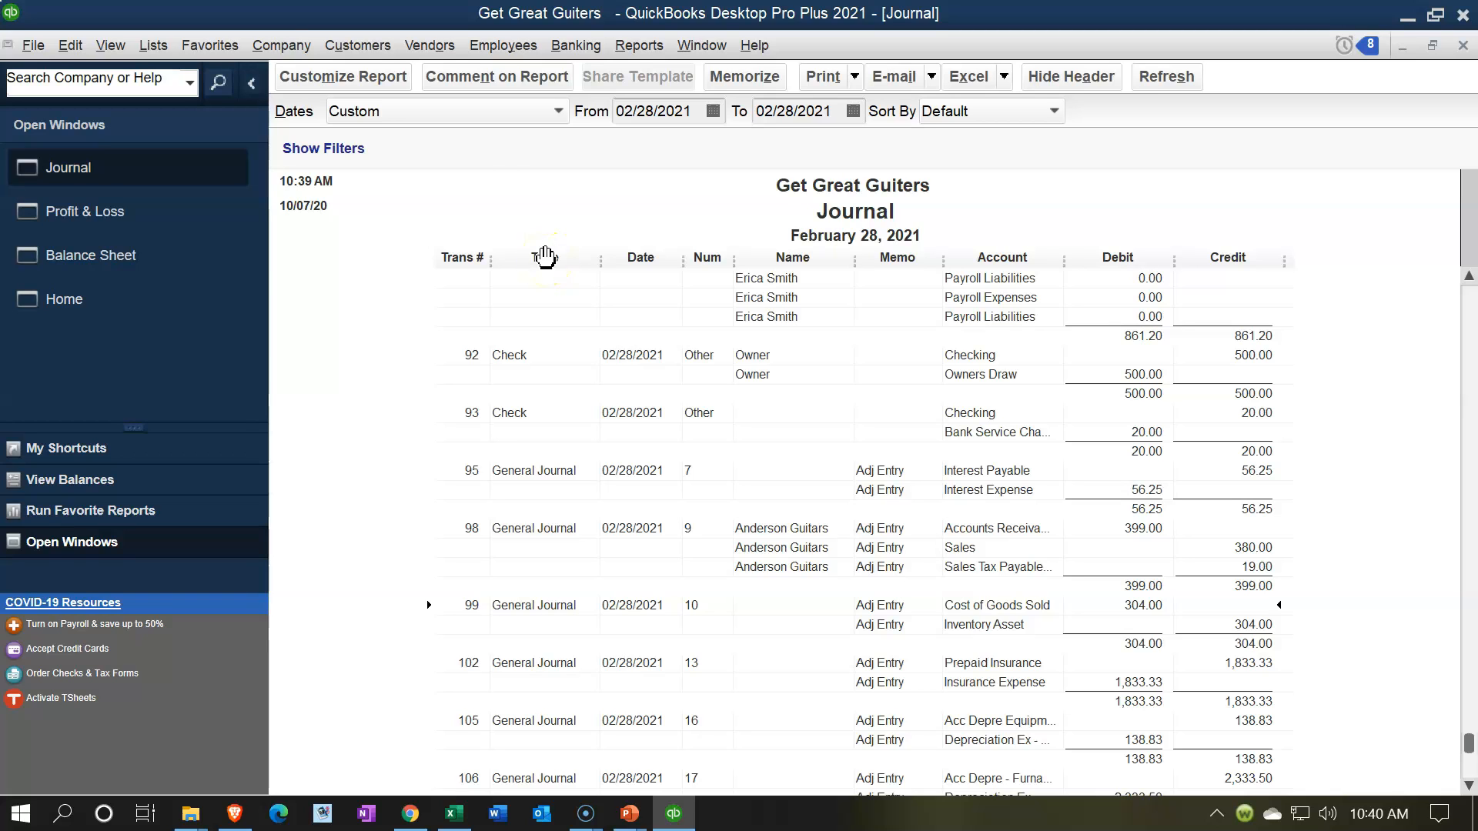
Step: Customize the Journal report with a TransactionType filter set to Journal
left_click(385, 76)
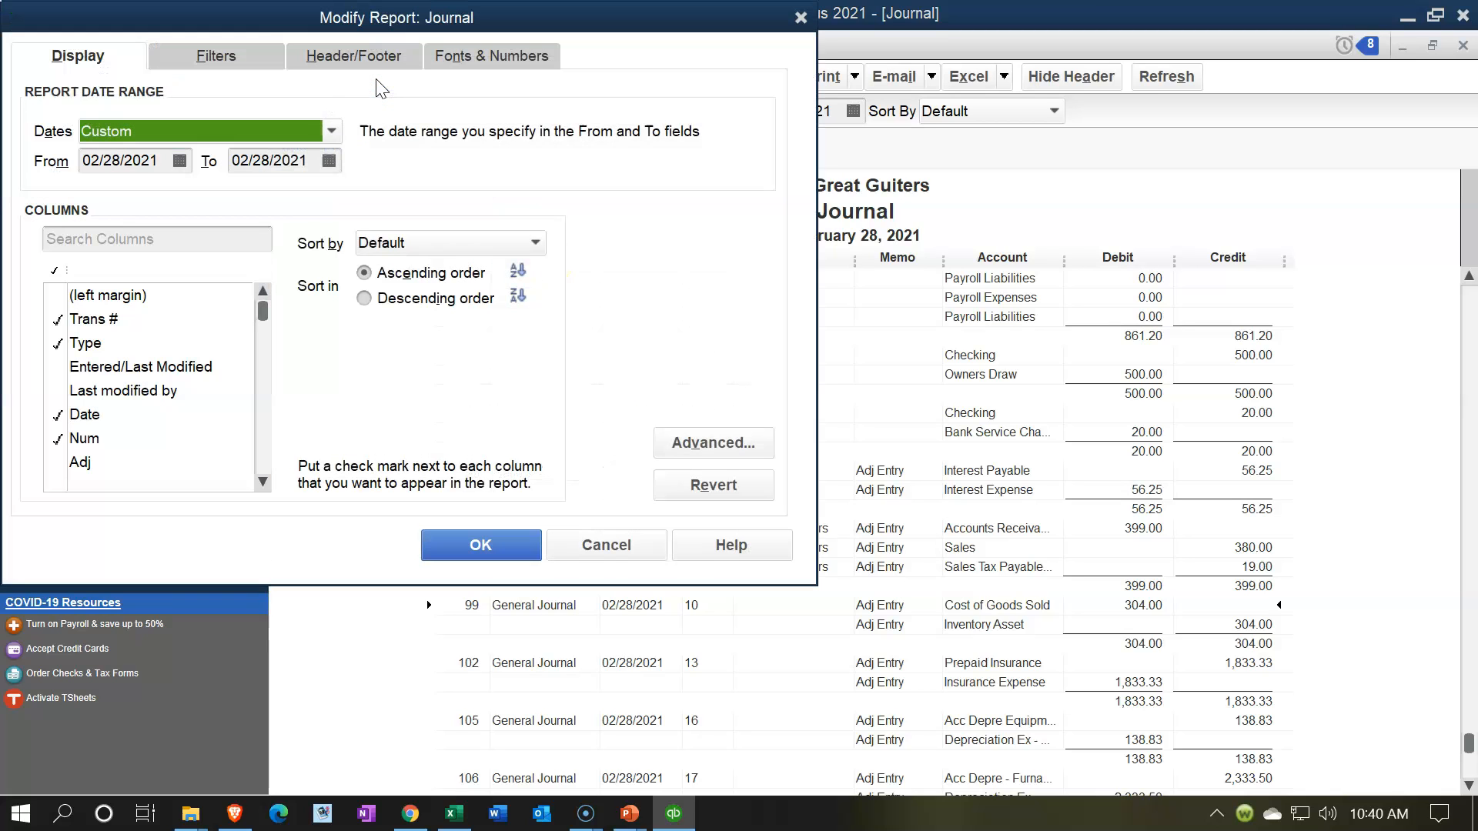
left_click_drag(312, 19, 602, 51)
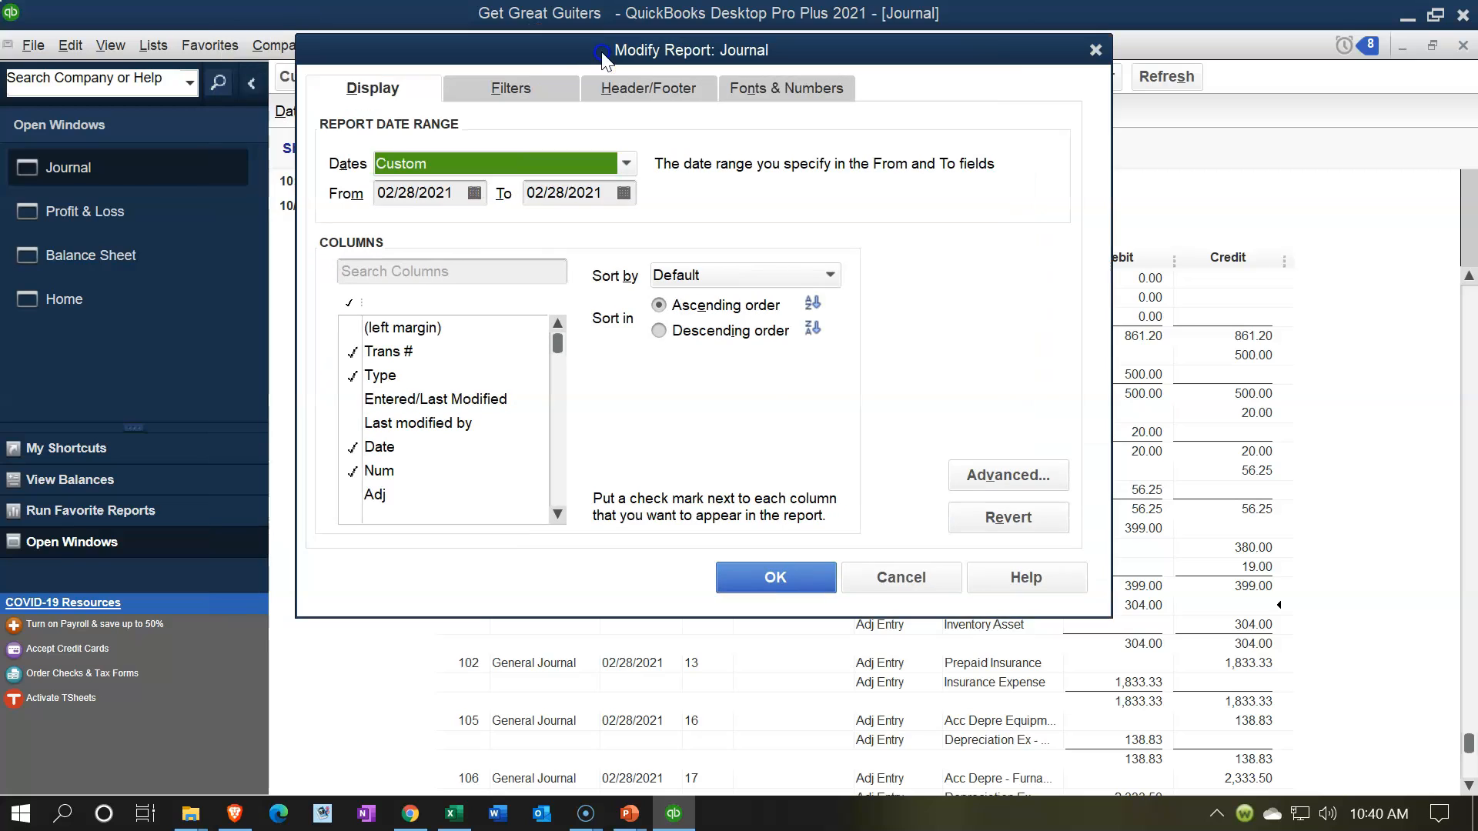
left_click(559, 90)
left_click(502, 271)
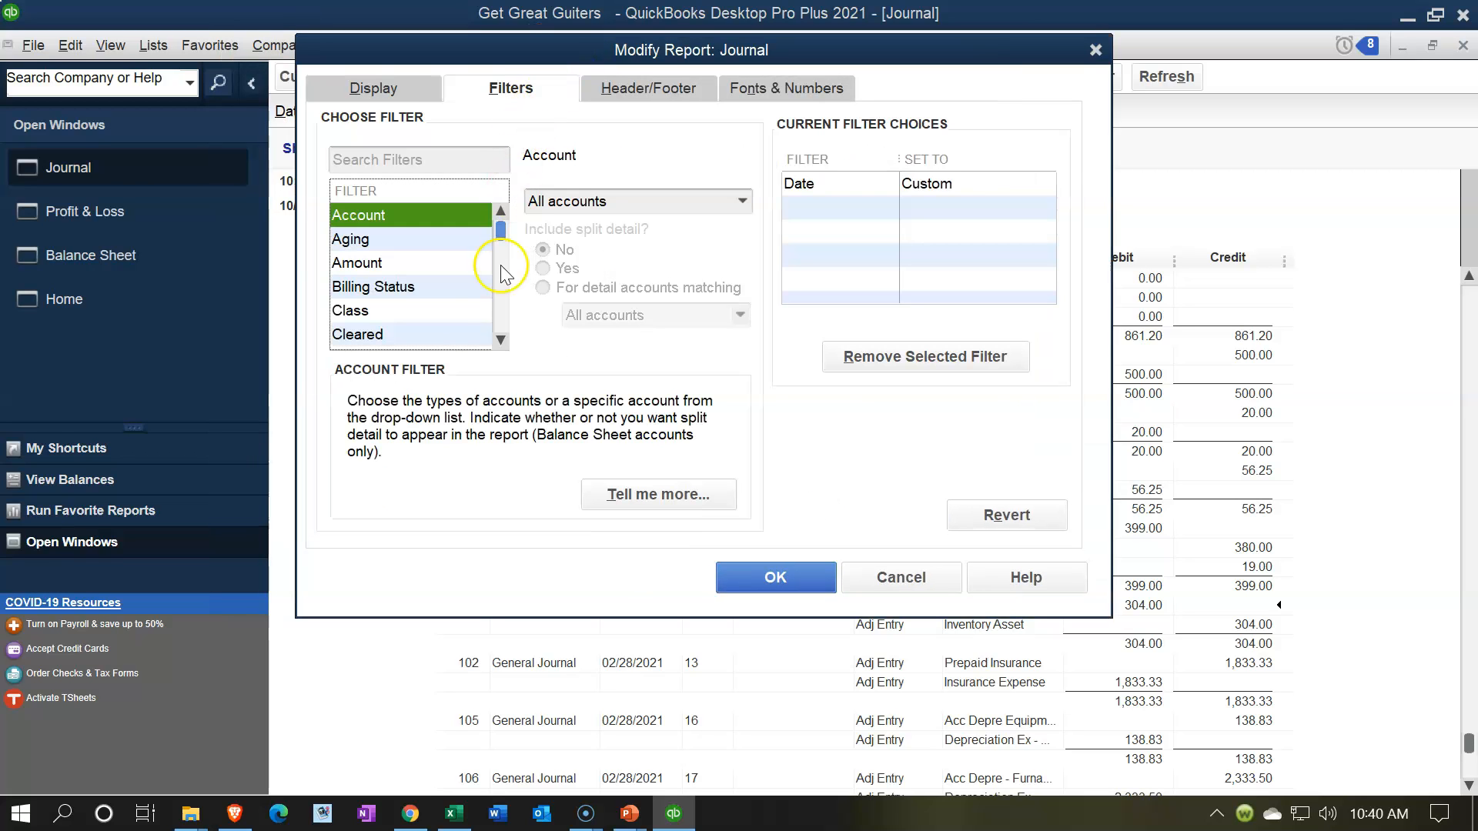
left_click(502, 343)
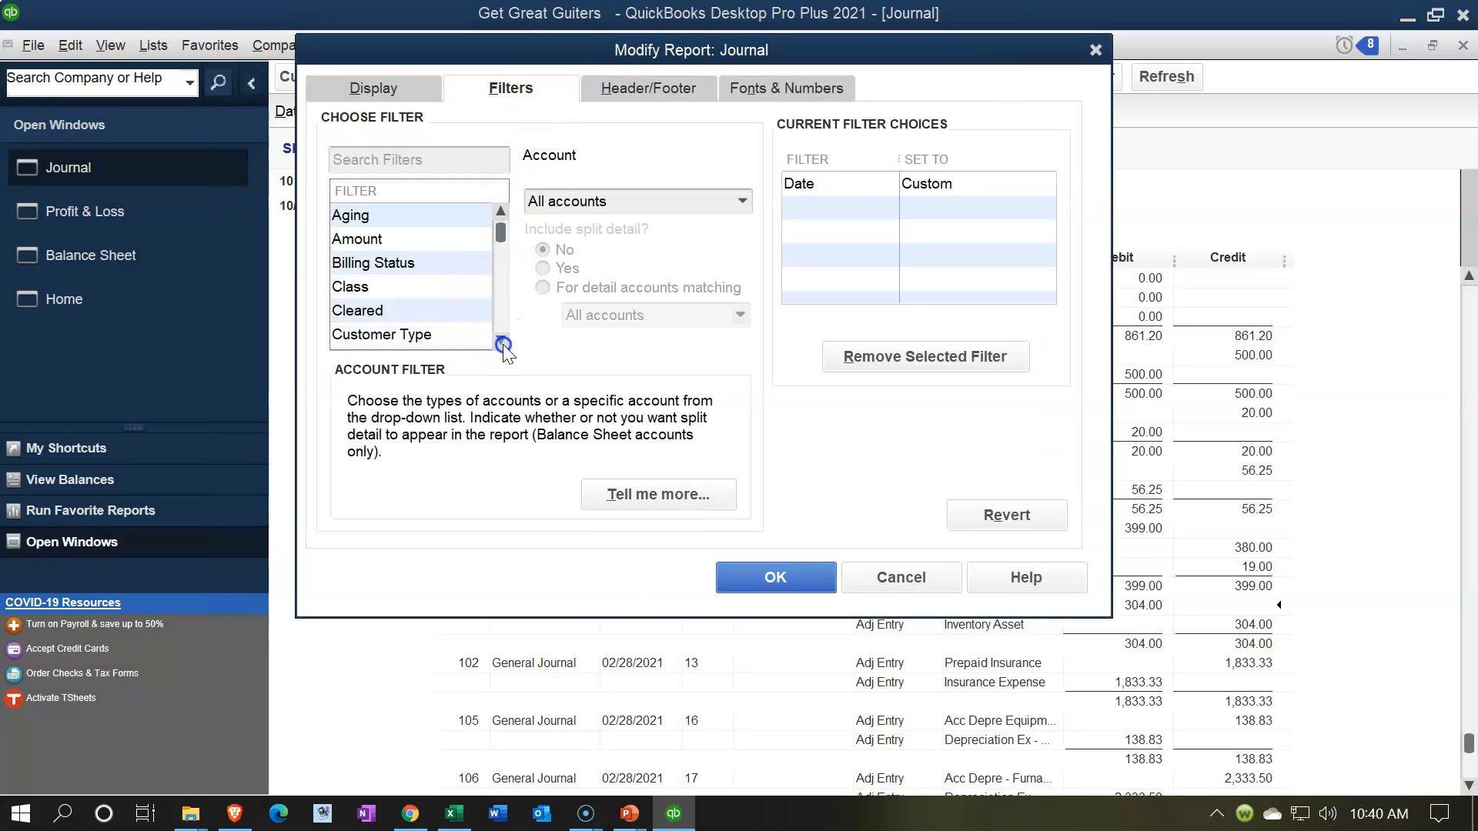
left_click(500, 343)
left_click(500, 342)
left_click(498, 342)
left_click(499, 343)
left_click(499, 343)
left_click(499, 343)
left_click(499, 342)
left_click(498, 343)
left_click(499, 343)
left_click(499, 342)
left_click(499, 343)
left_click(499, 343)
left_click(499, 343)
left_click(499, 342)
left_click(499, 343)
left_click(499, 343)
left_click(499, 343)
double_click(499, 342)
double_click(499, 343)
left_click(499, 342)
double_click(499, 343)
double_click(499, 342)
left_click(498, 343)
double_click(498, 342)
double_click(499, 343)
left_click(499, 342)
double_click(499, 342)
double_click(499, 343)
left_click(499, 342)
double_click(499, 342)
left_click(499, 343)
double_click(499, 343)
double_click(499, 342)
left_click(499, 343)
left_click(499, 342)
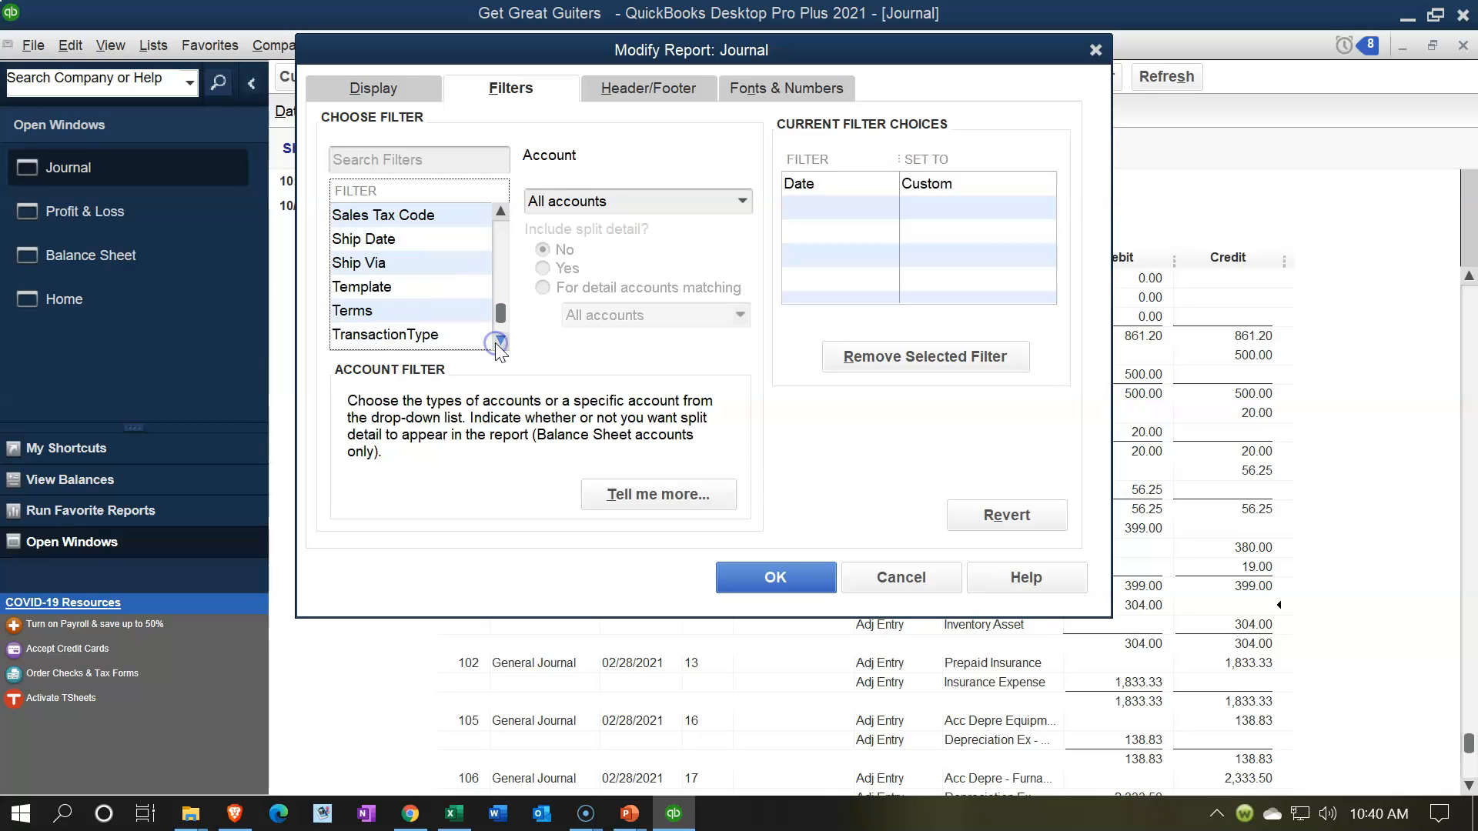
left_click(499, 343)
left_click(402, 312)
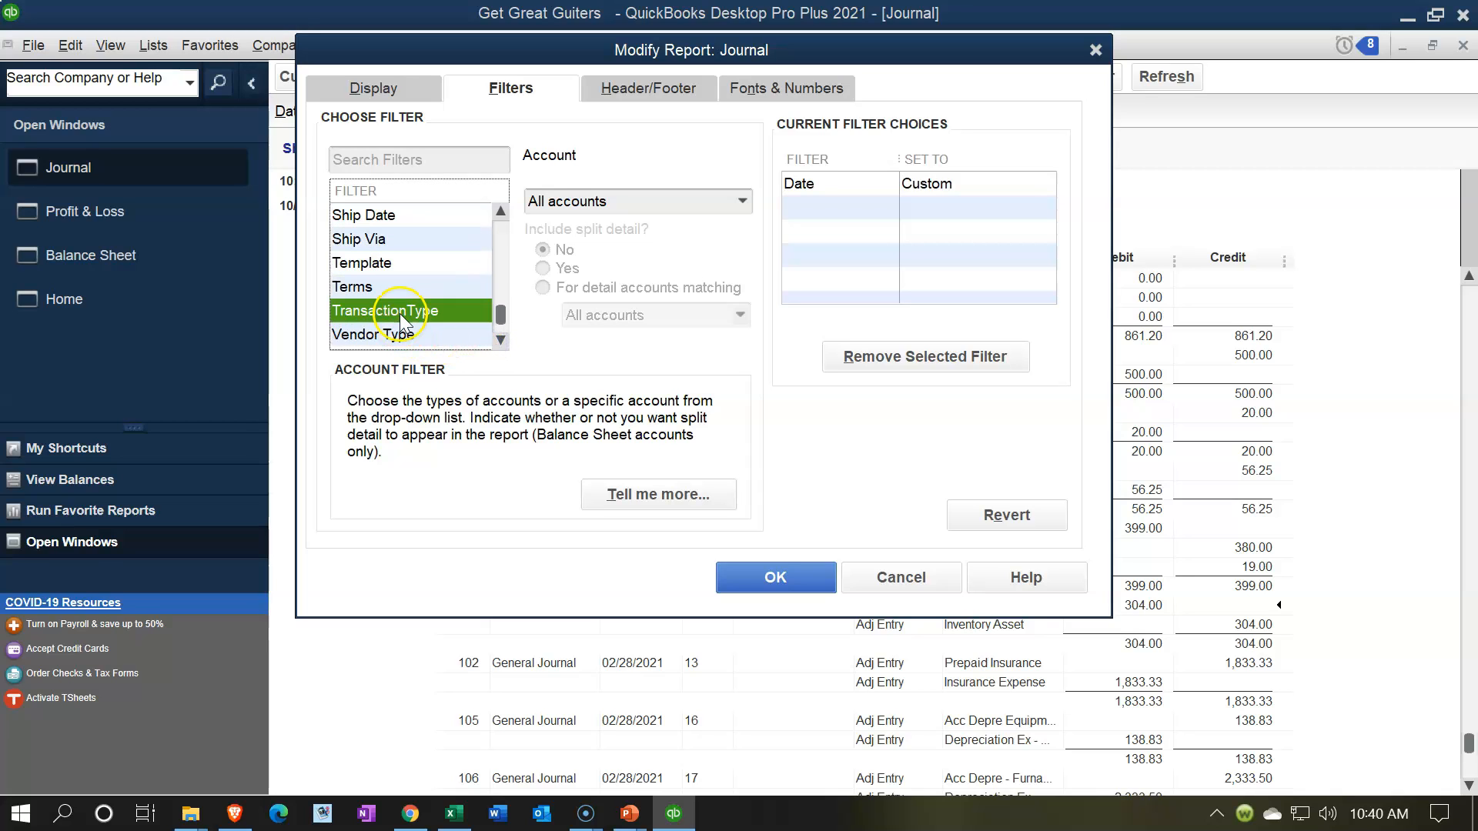
left_click(736, 201)
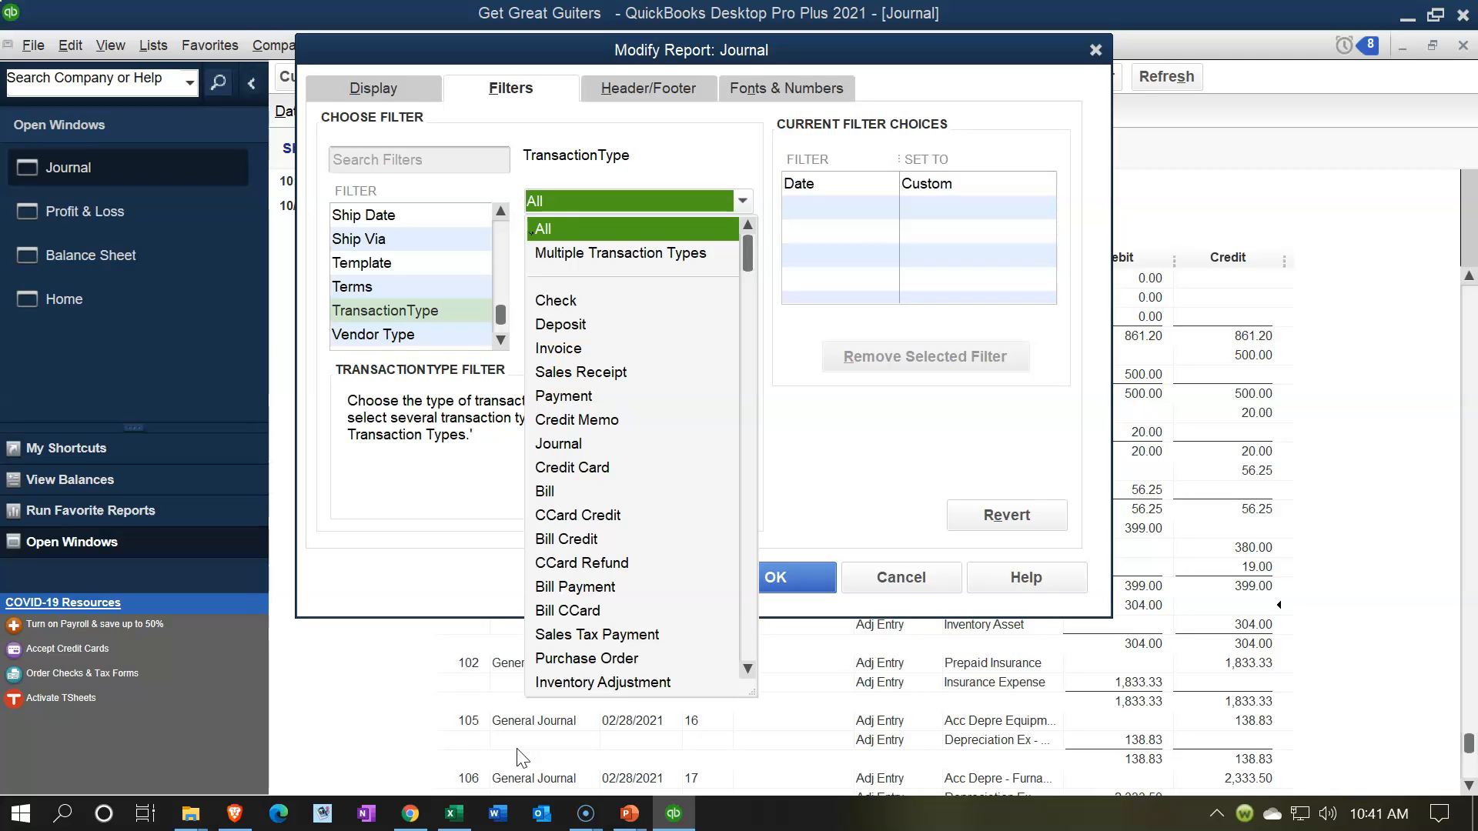
left_click(560, 445)
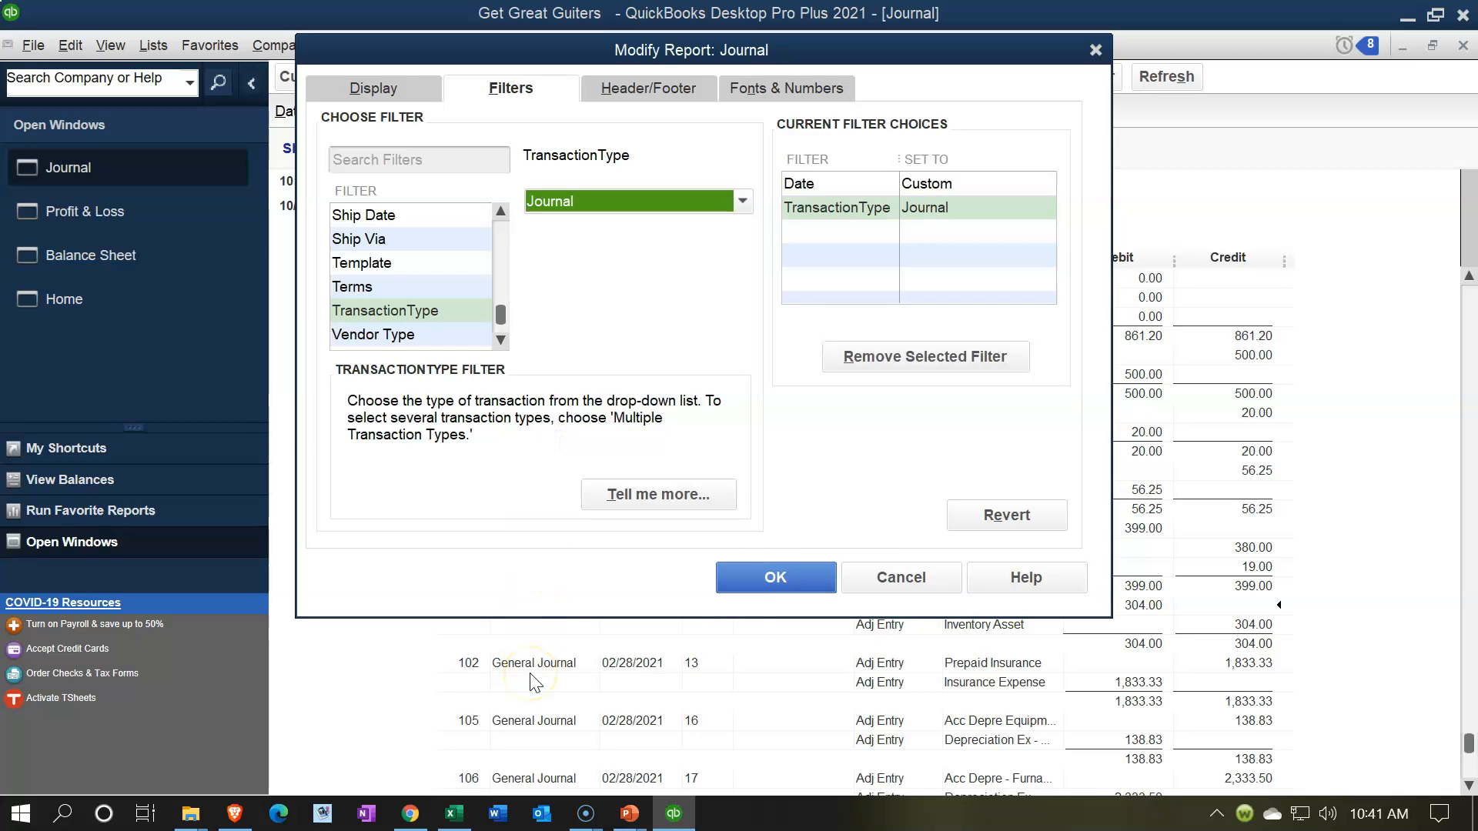
left_click(731, 580)
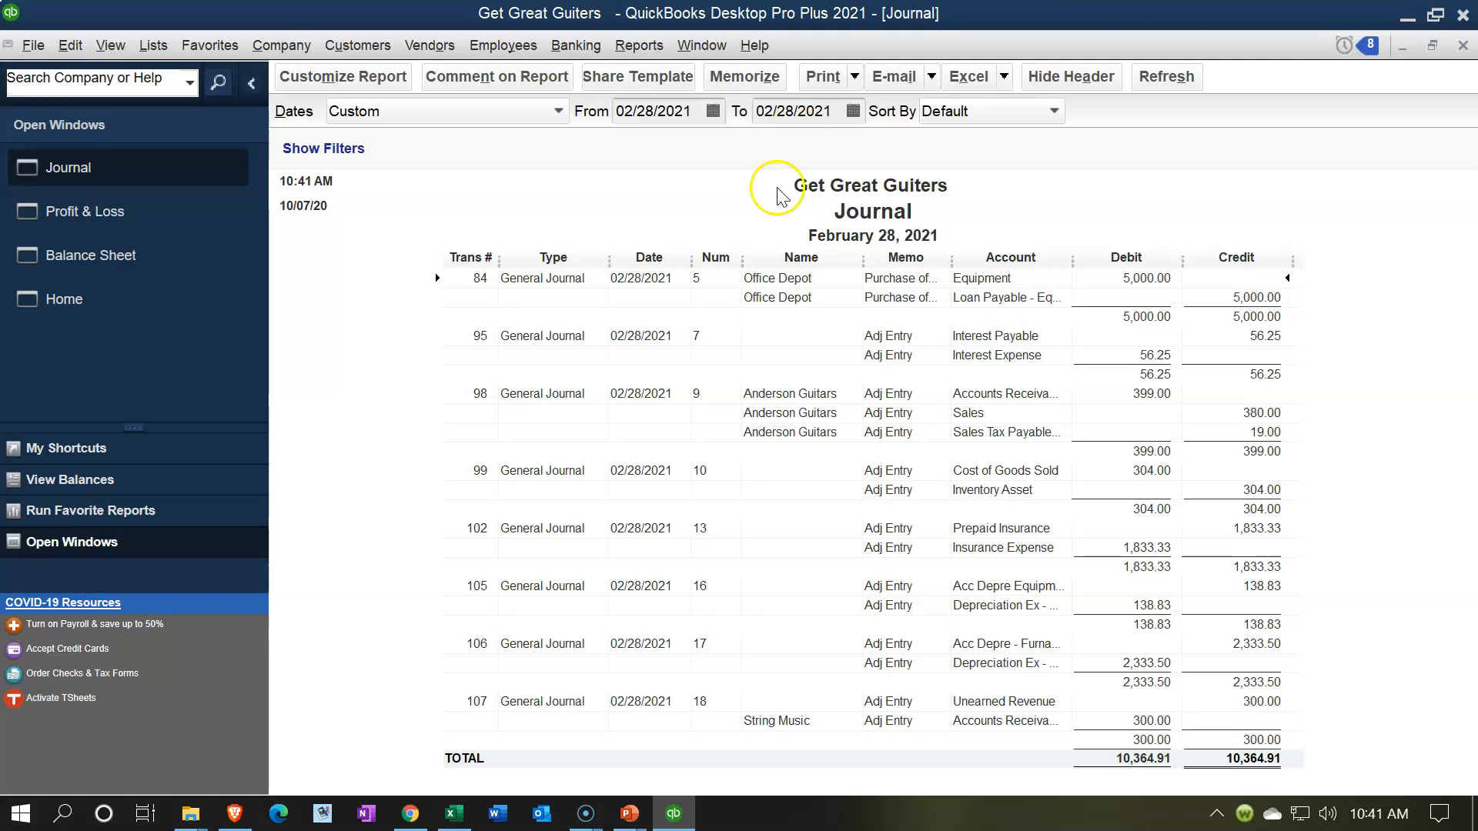
Step: Switch to the Adjusting Entry Worksheet 02.28.21 workbook in Excel and review its adjusting entries and ending trial balance
left_click(453, 814)
left_click(308, 537)
scroll(293, 475, "down", 1)
scroll(293, 475, "up", 1)
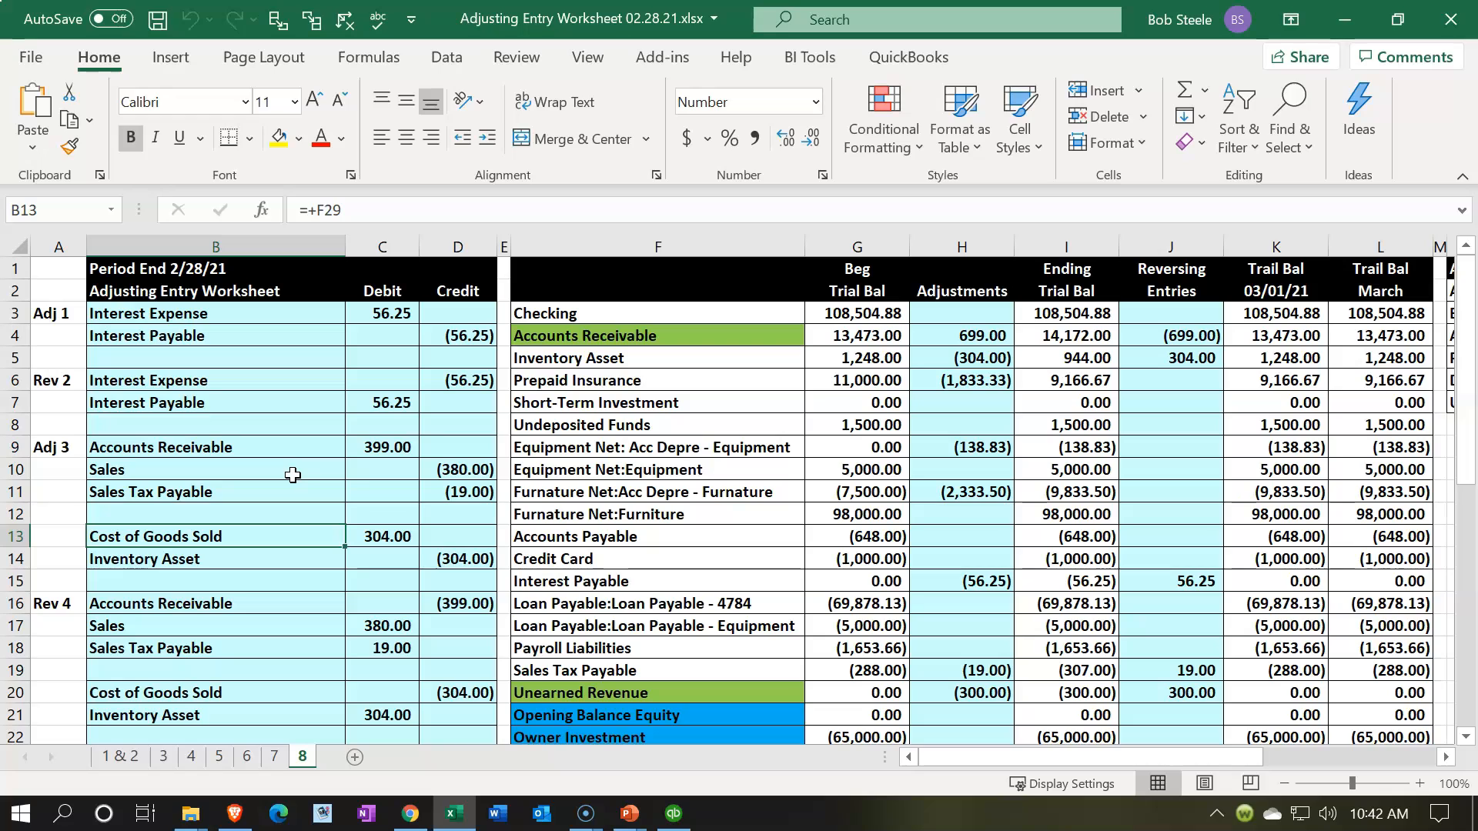
left_click(292, 475)
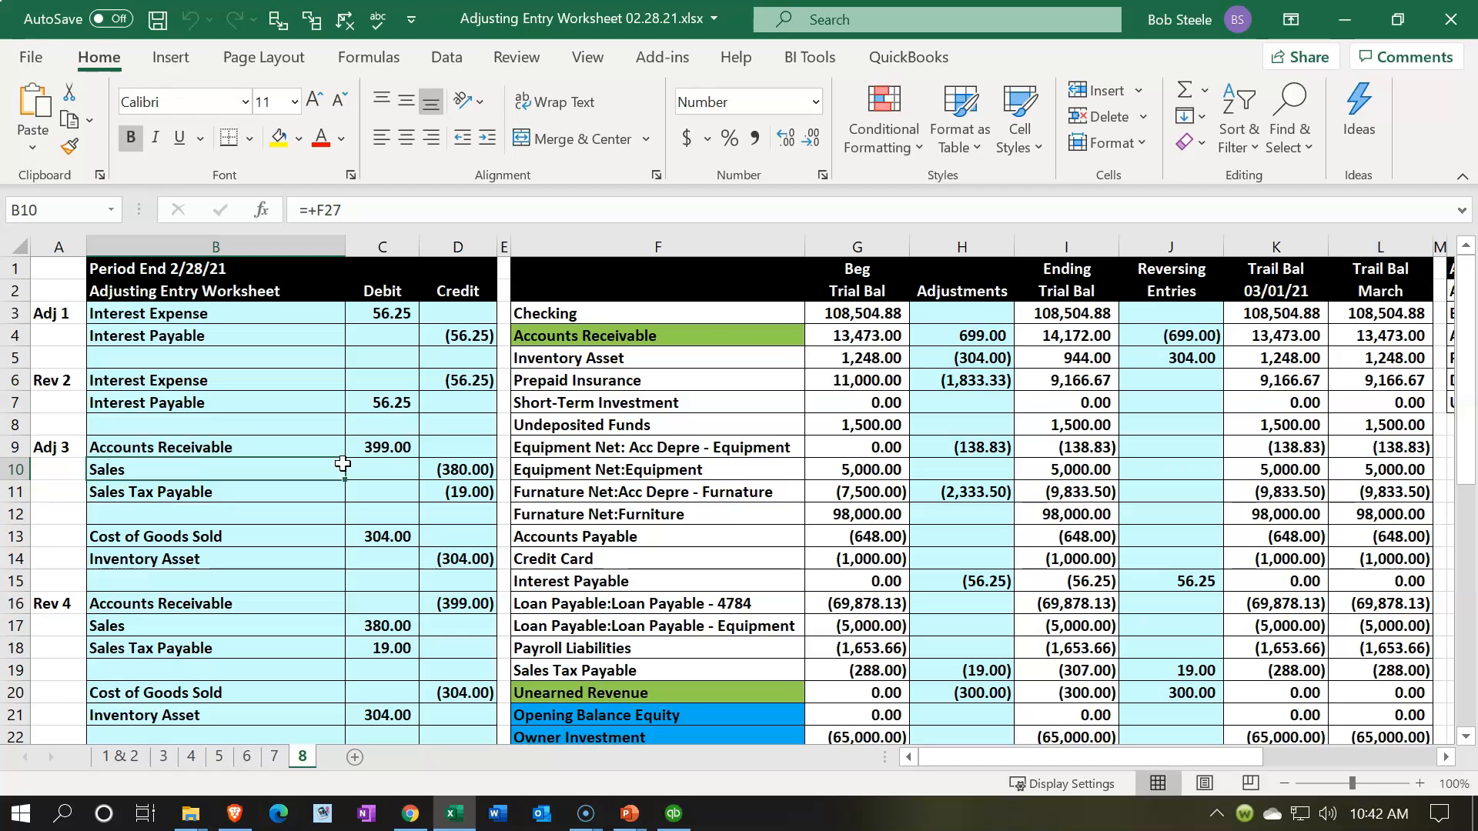
left_click_drag(1073, 313, 1073, 402)
left_click(1066, 447)
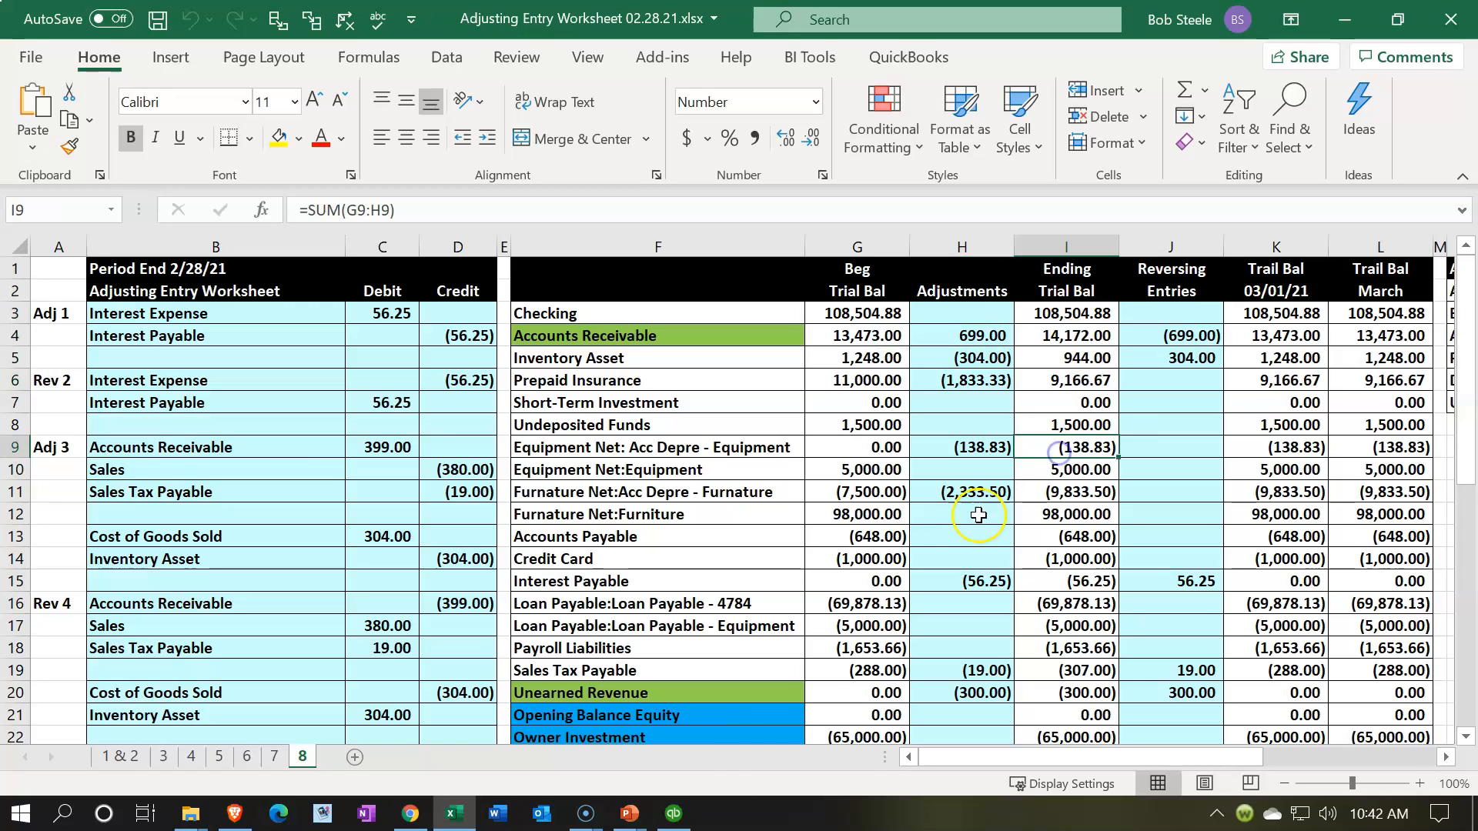
Step: Switch back to QuickBooks and open the accountant's Trial Balance report
left_click(676, 814)
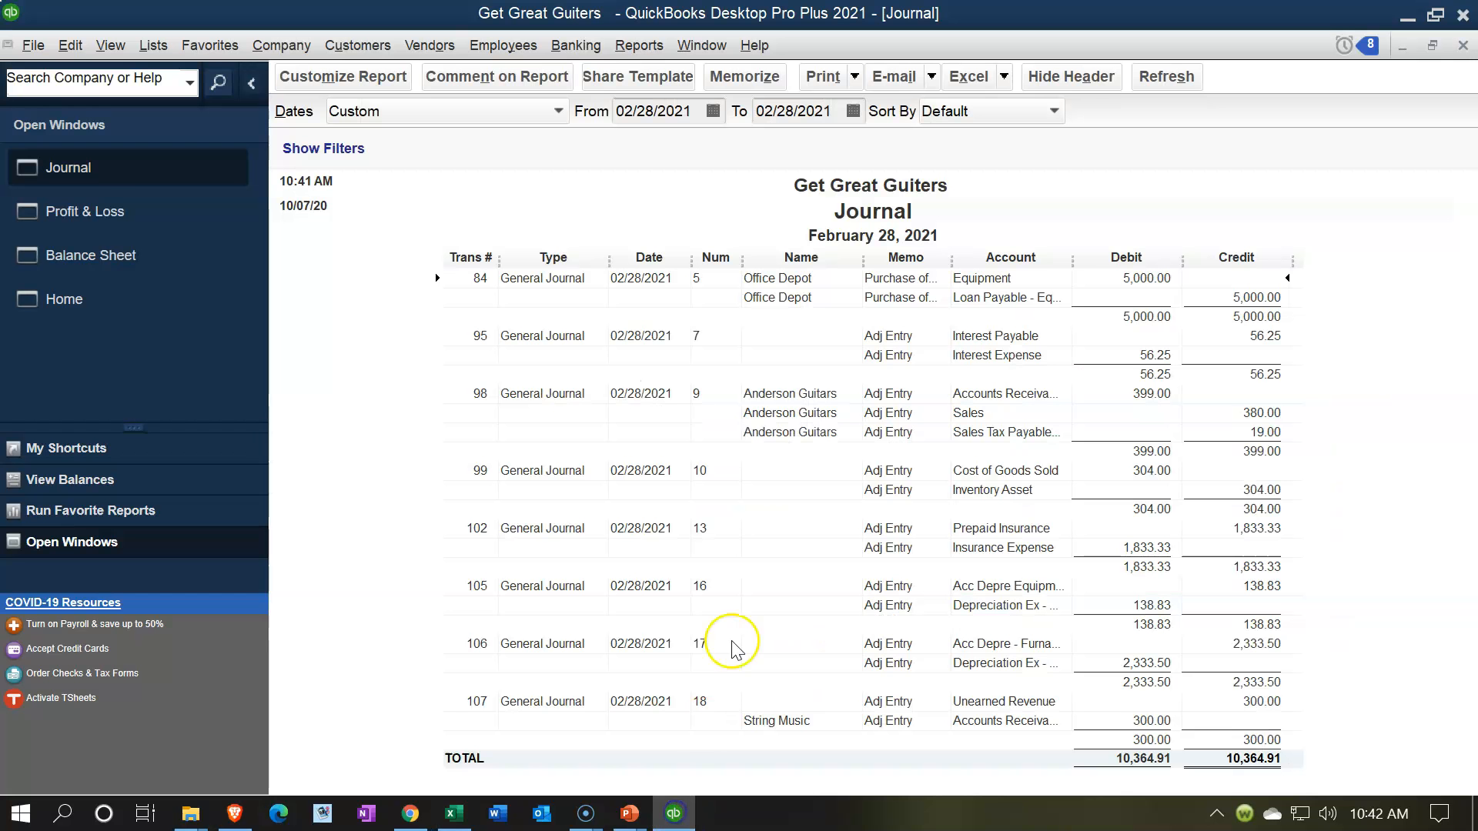
left_click(816, 479)
left_click(650, 47)
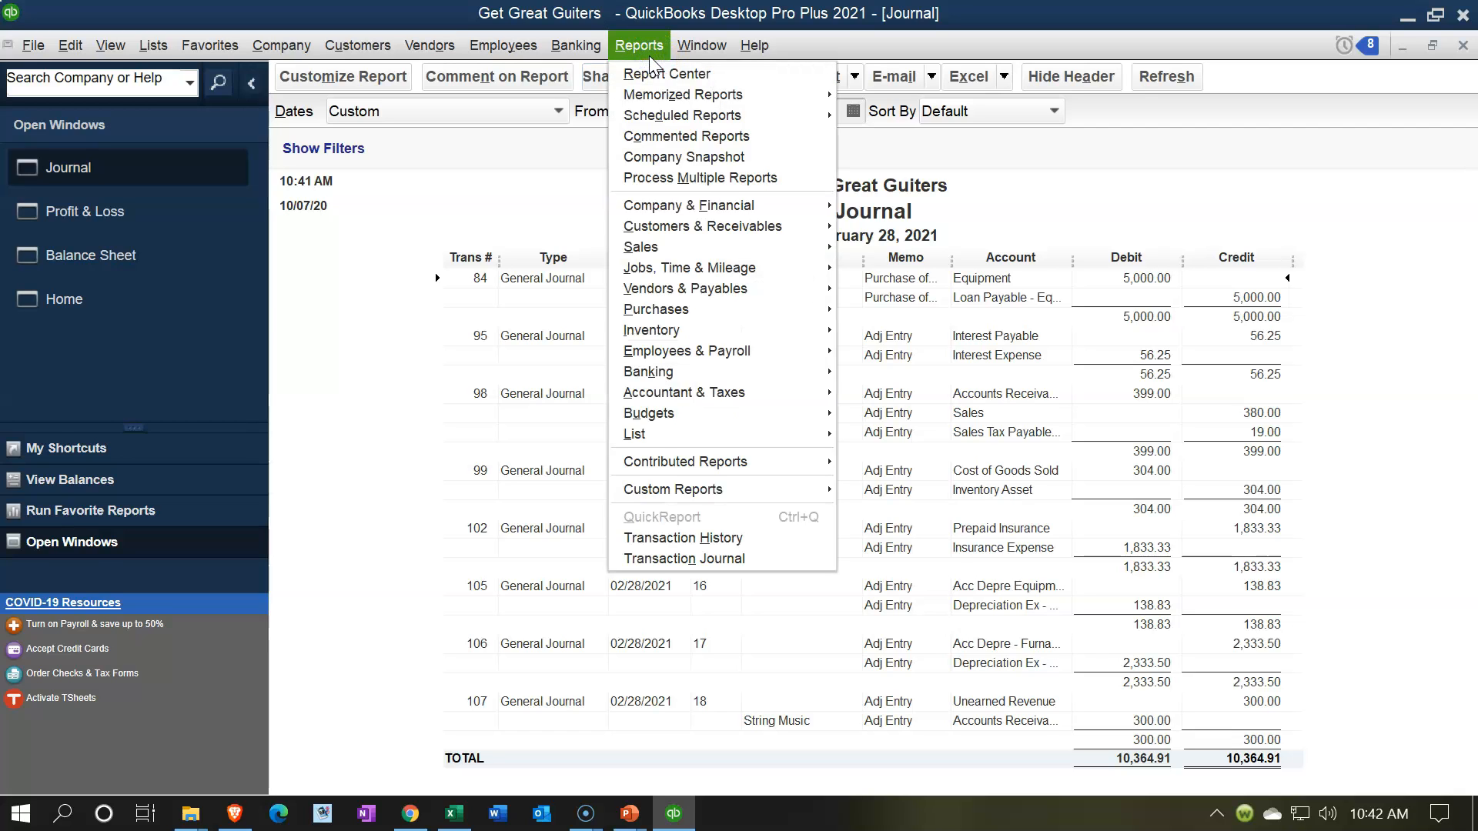
left_click(720, 396)
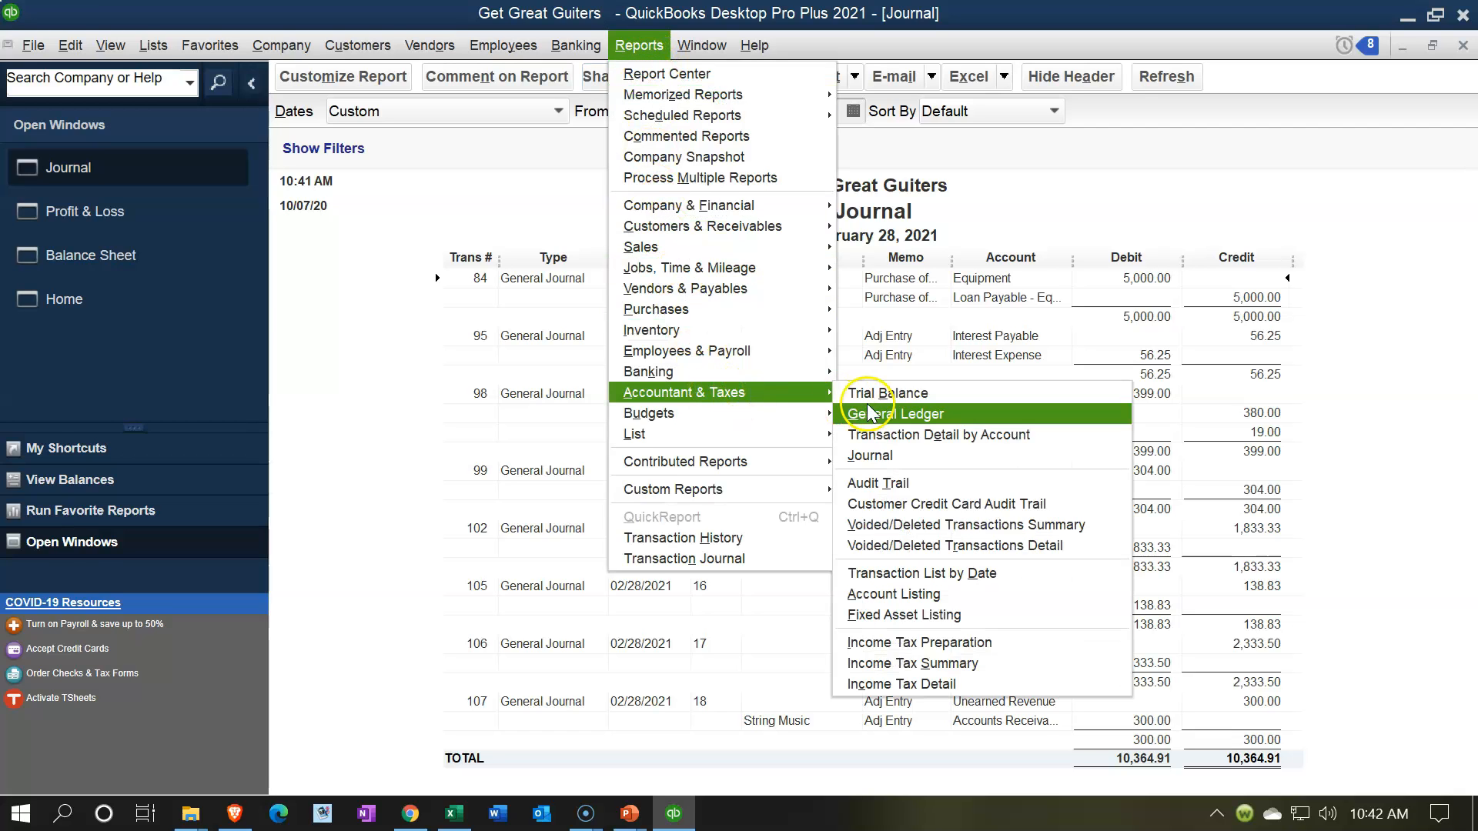
left_click(889, 397)
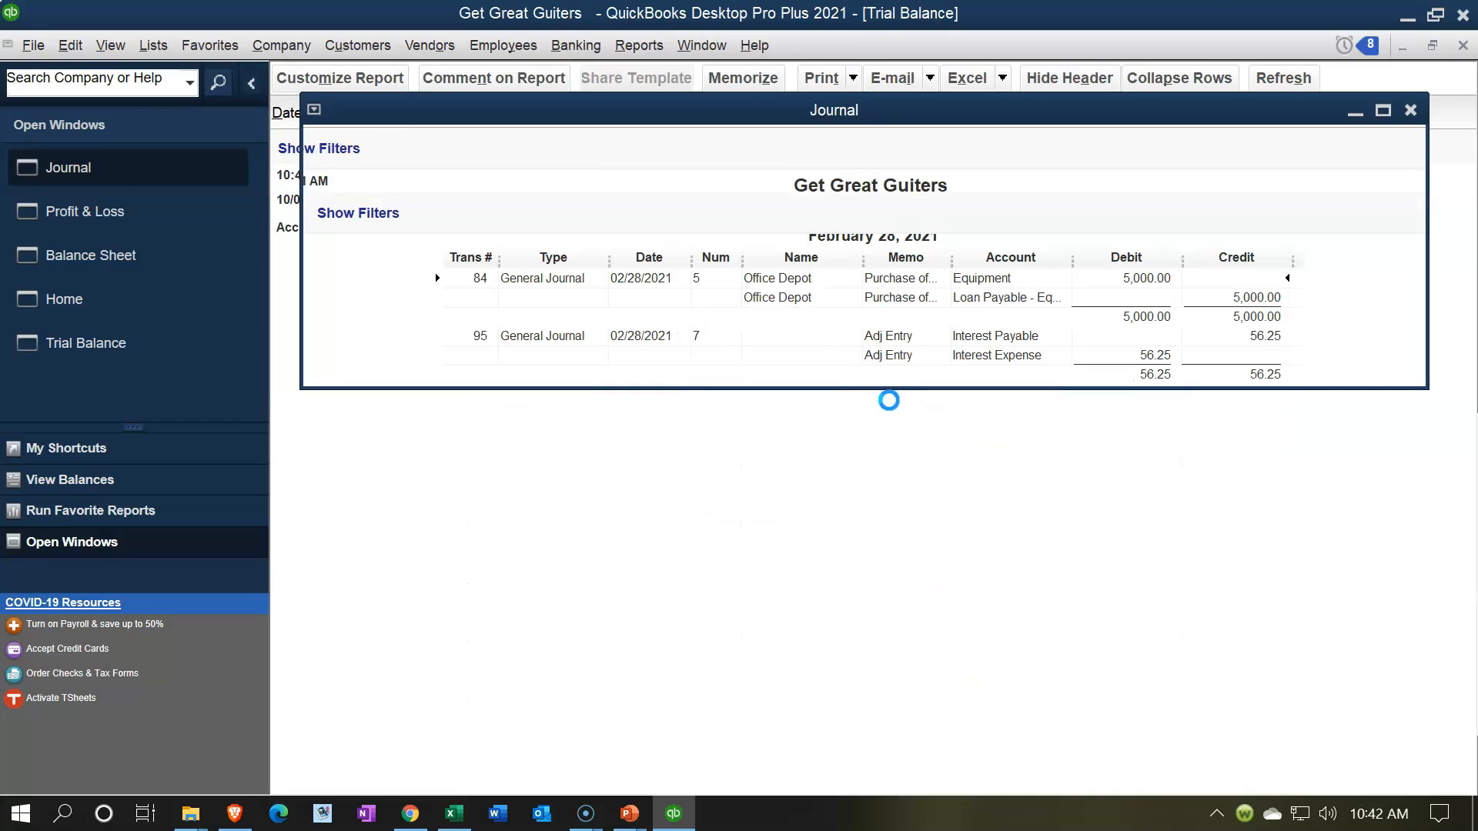
Step: Set the Trial Balance report's date range to 01/01/2021 through 02/28/2021
type("01/01/2021")
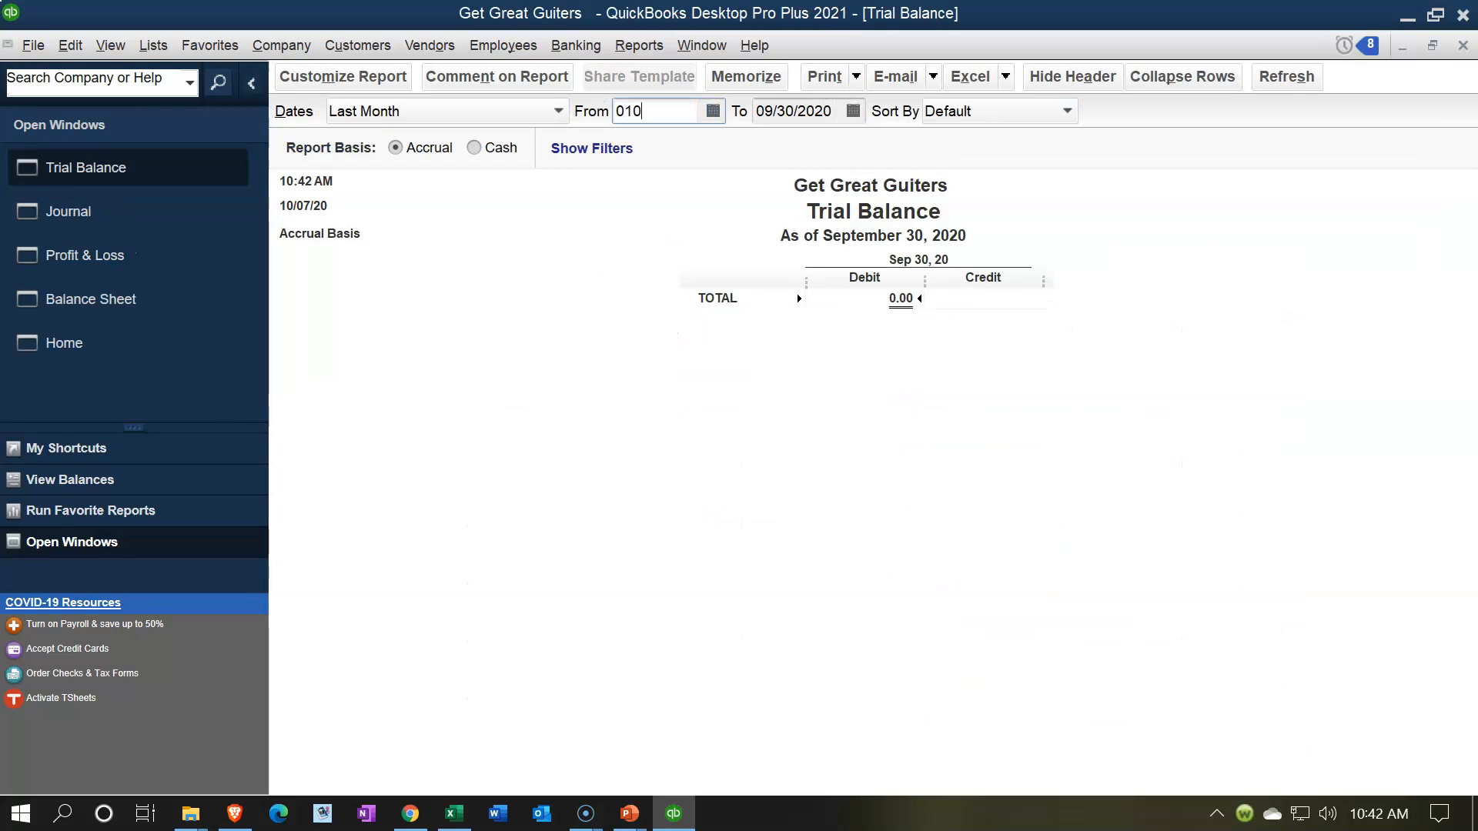
key("Tab")
type("02/28/2021")
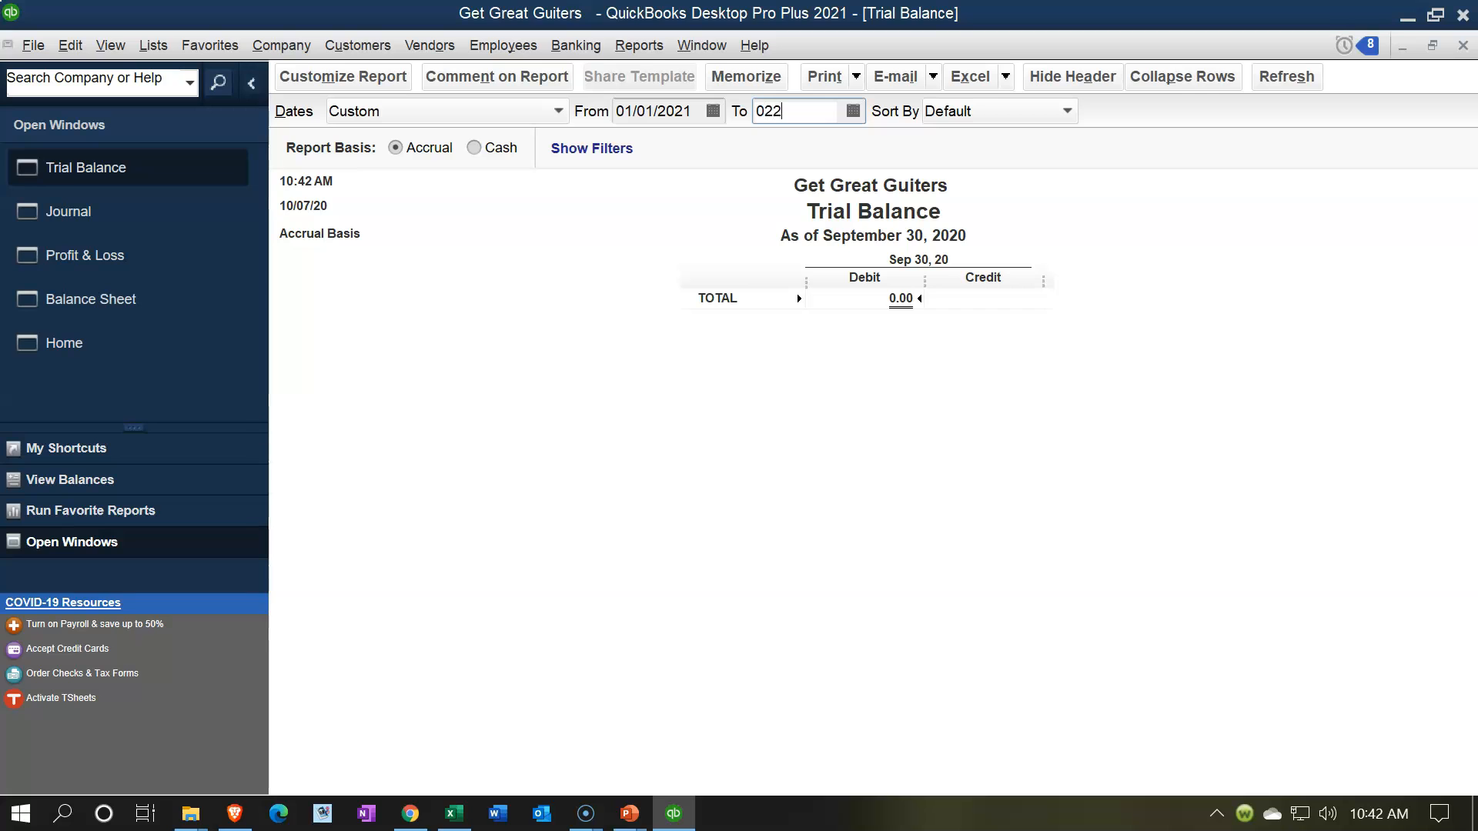
key("Tab")
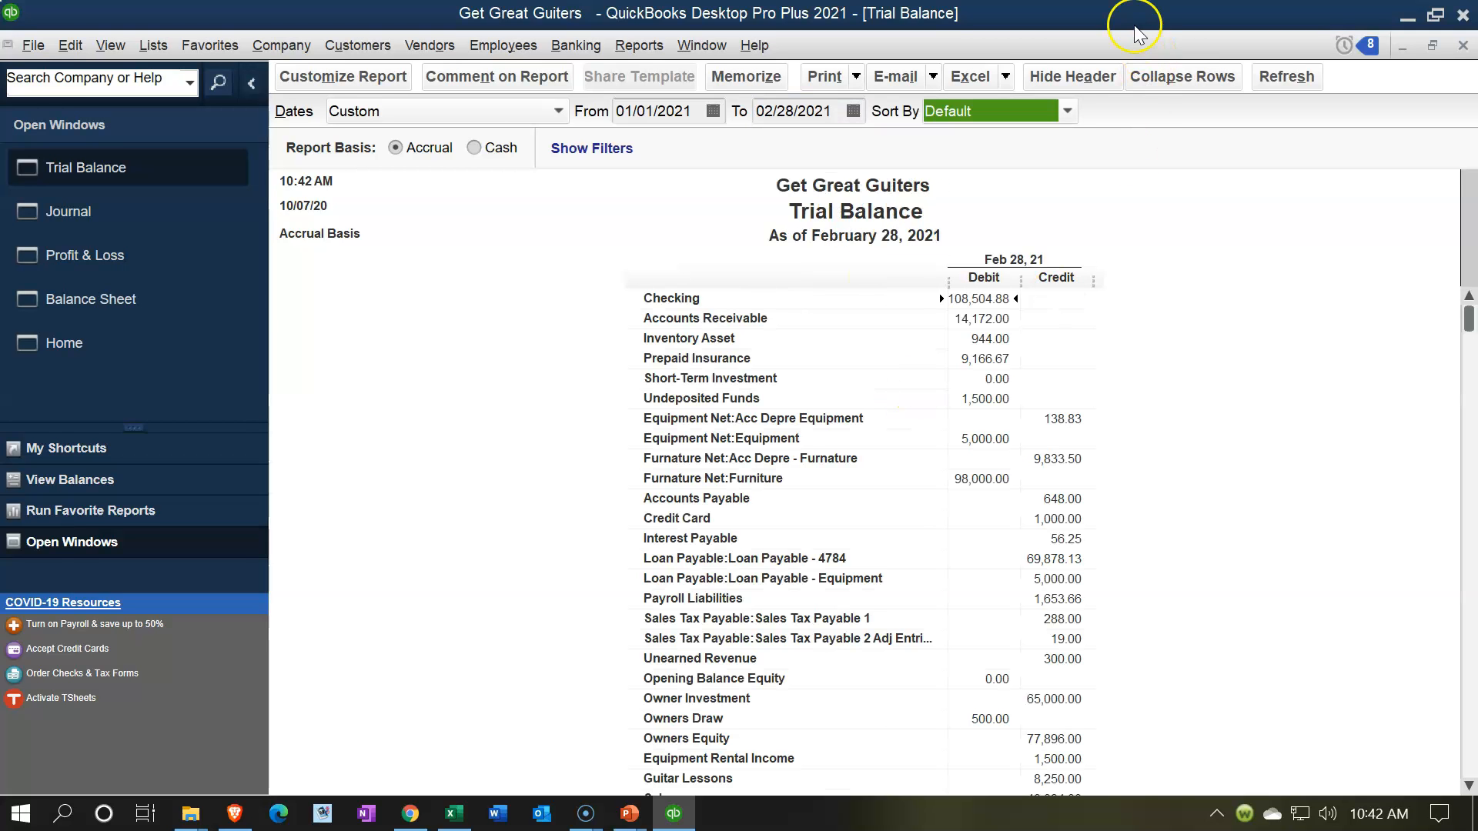
Step: Arrange QuickBooks and the Excel adjusting entry worksheet side by side, with the worksheet's Ending Trial Bal column in view
left_click_drag(1136, 15, 0, 497)
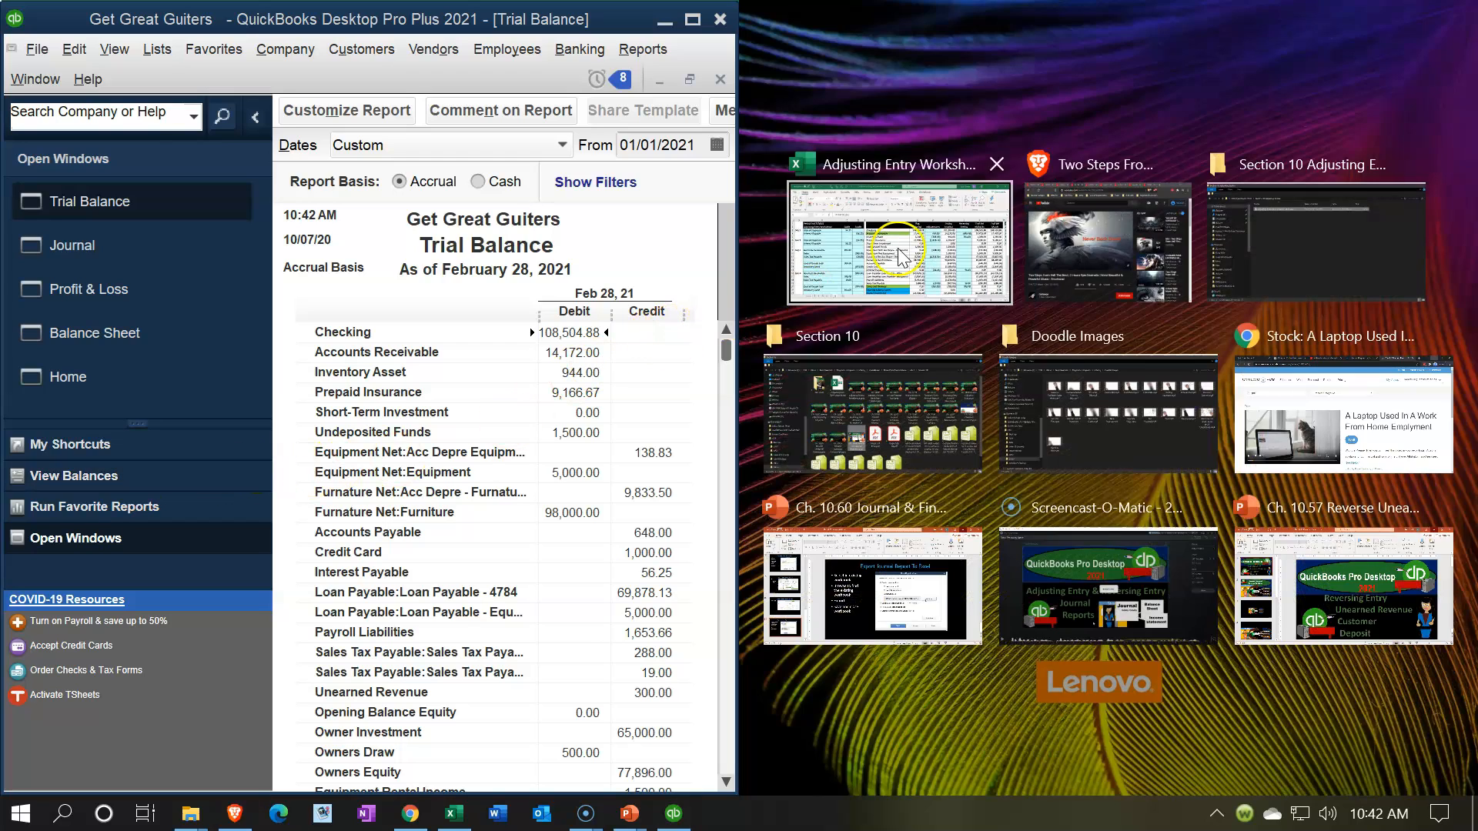
left_click(804, 291)
left_click(1216, 362)
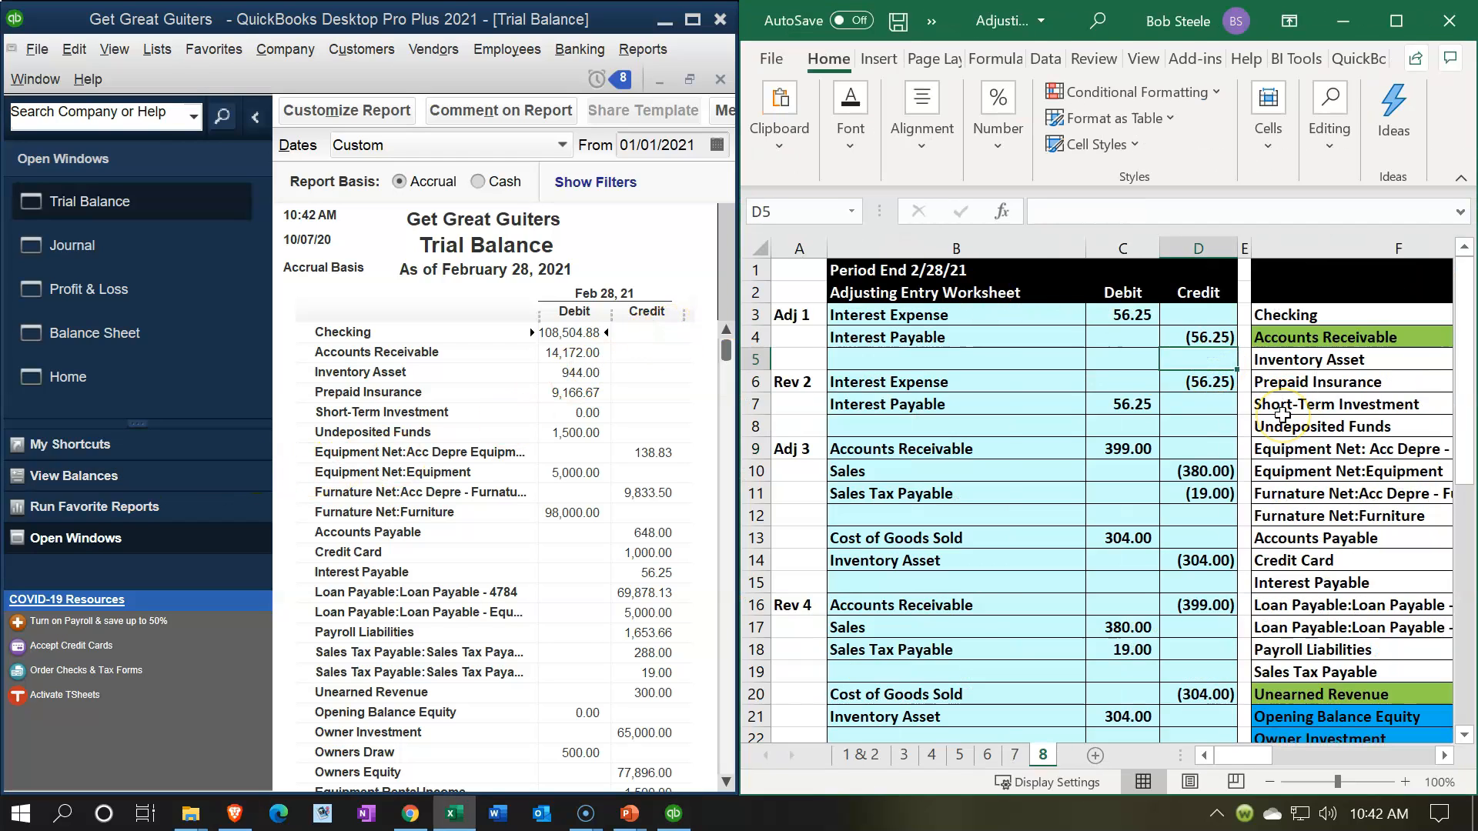
key("Right")
key("Right")
key("Right")
key("Right")
key("Right")
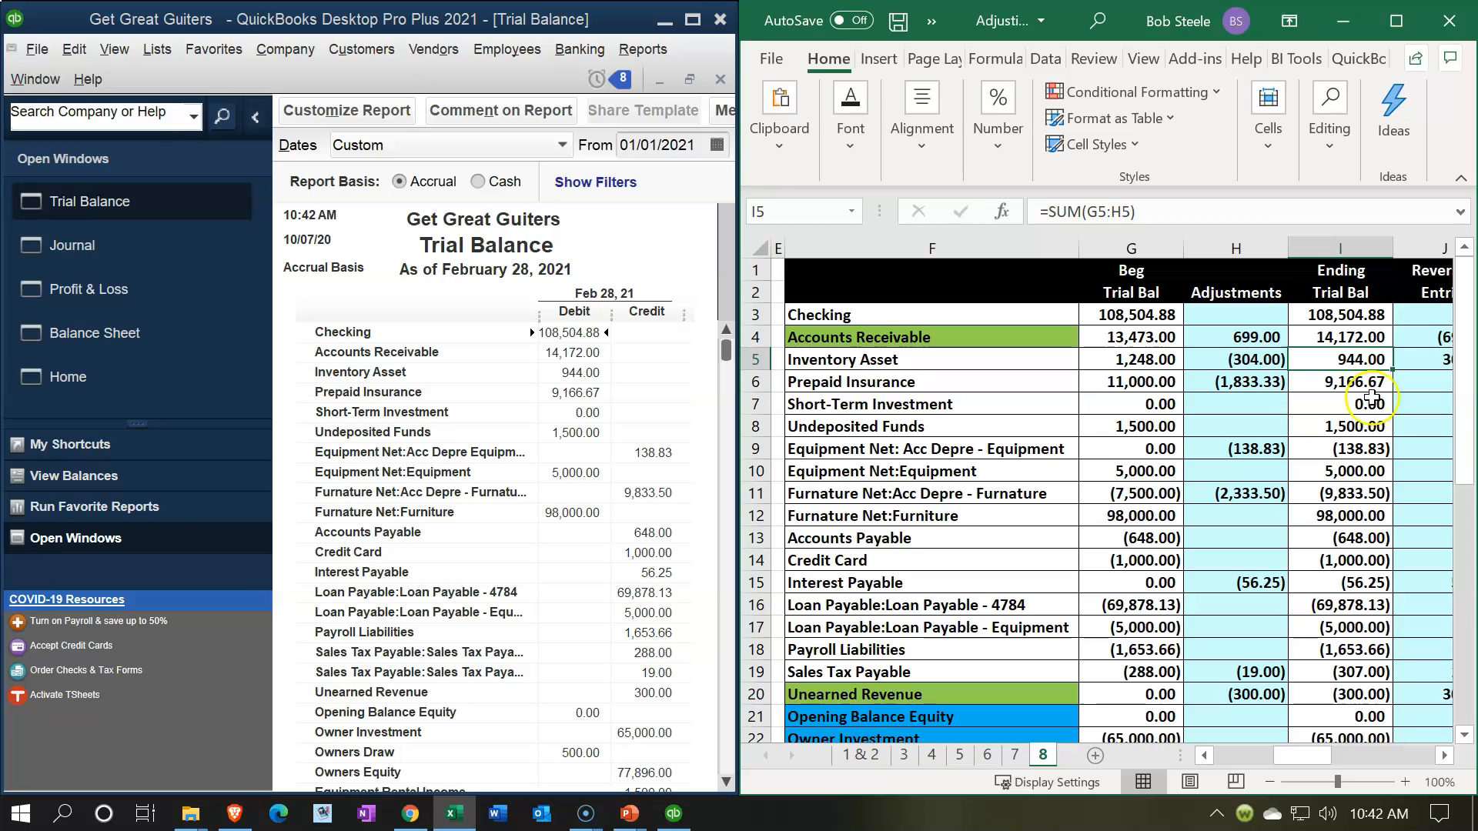
Step: Compare the worksheet's Ending Trial Bal amounts with the QuickBooks Trial Balance for the asset accounts, from Checking through Furniture
left_click(1353, 318)
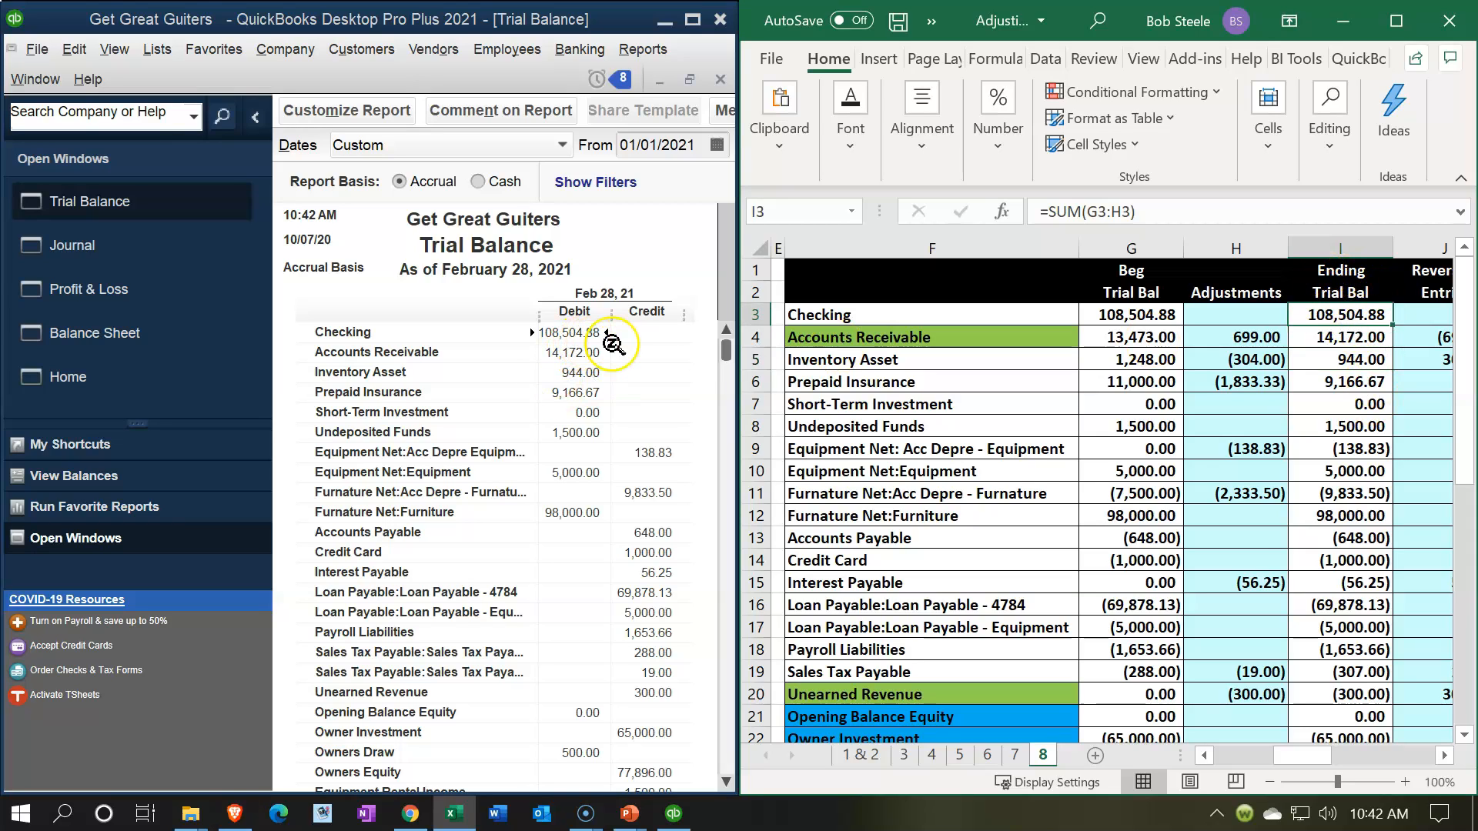
key("Down")
key("Down")
key("Down")
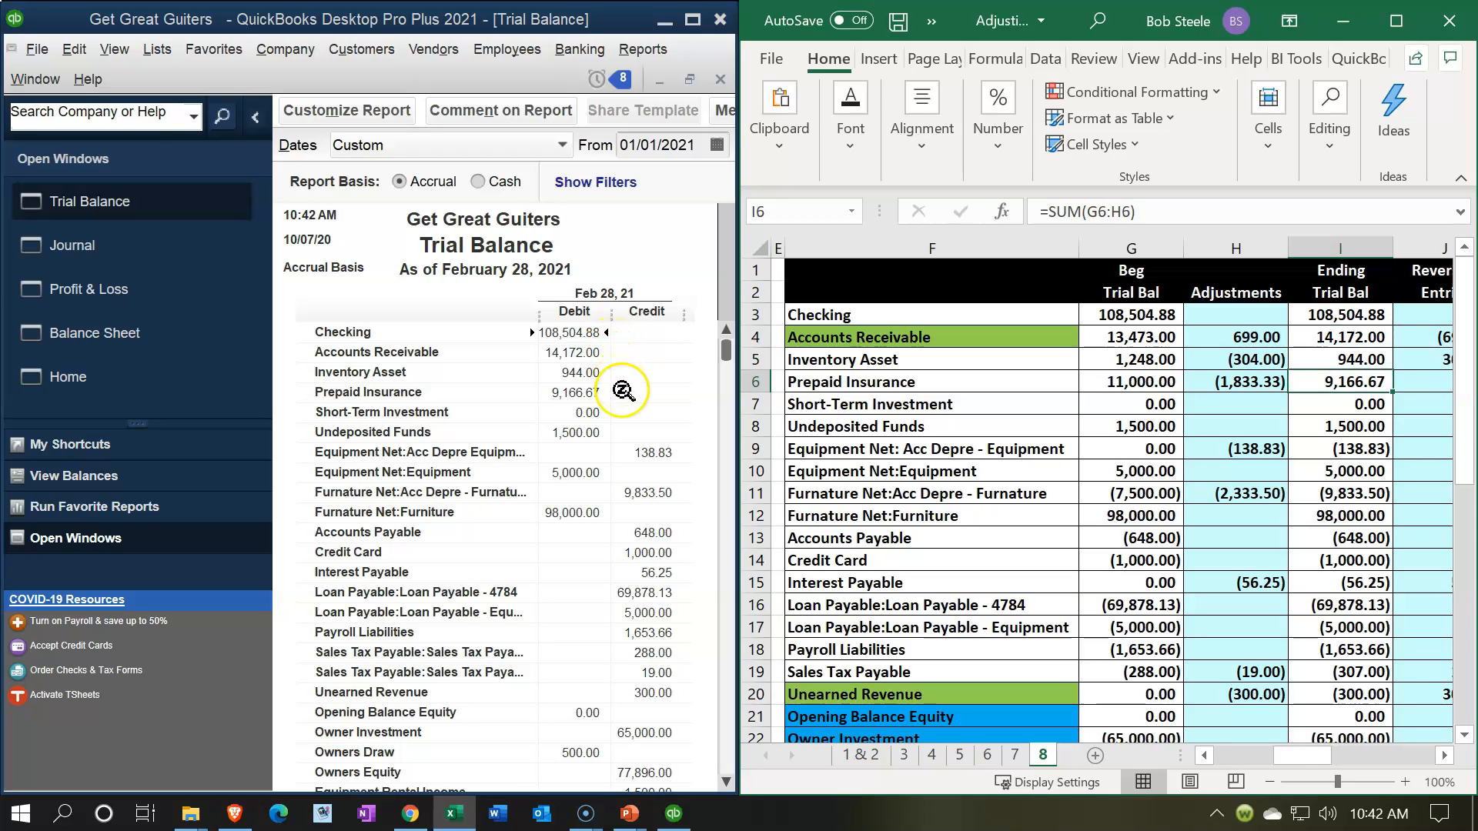
key("Down")
key("Down")
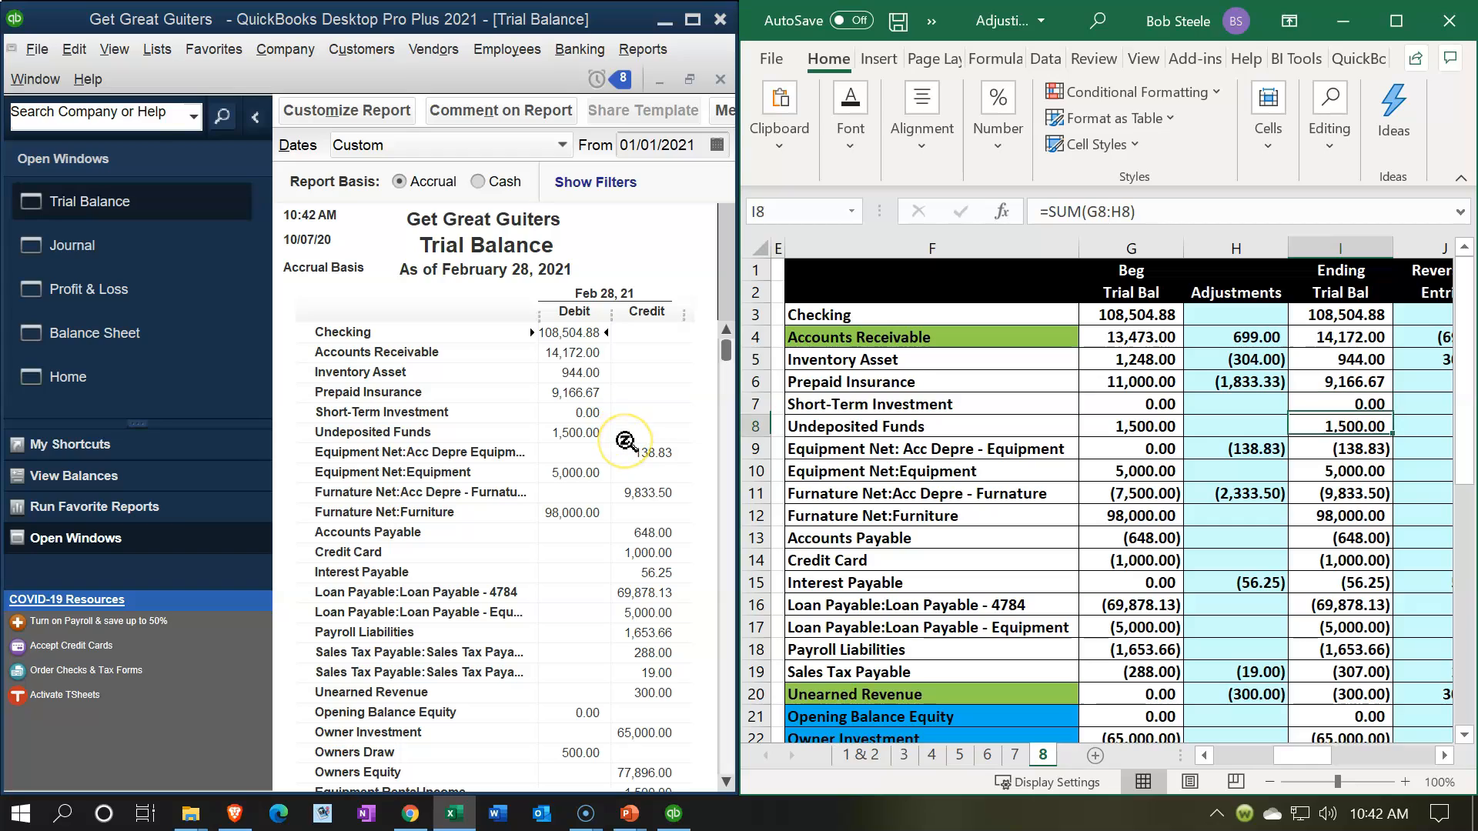
key("Down")
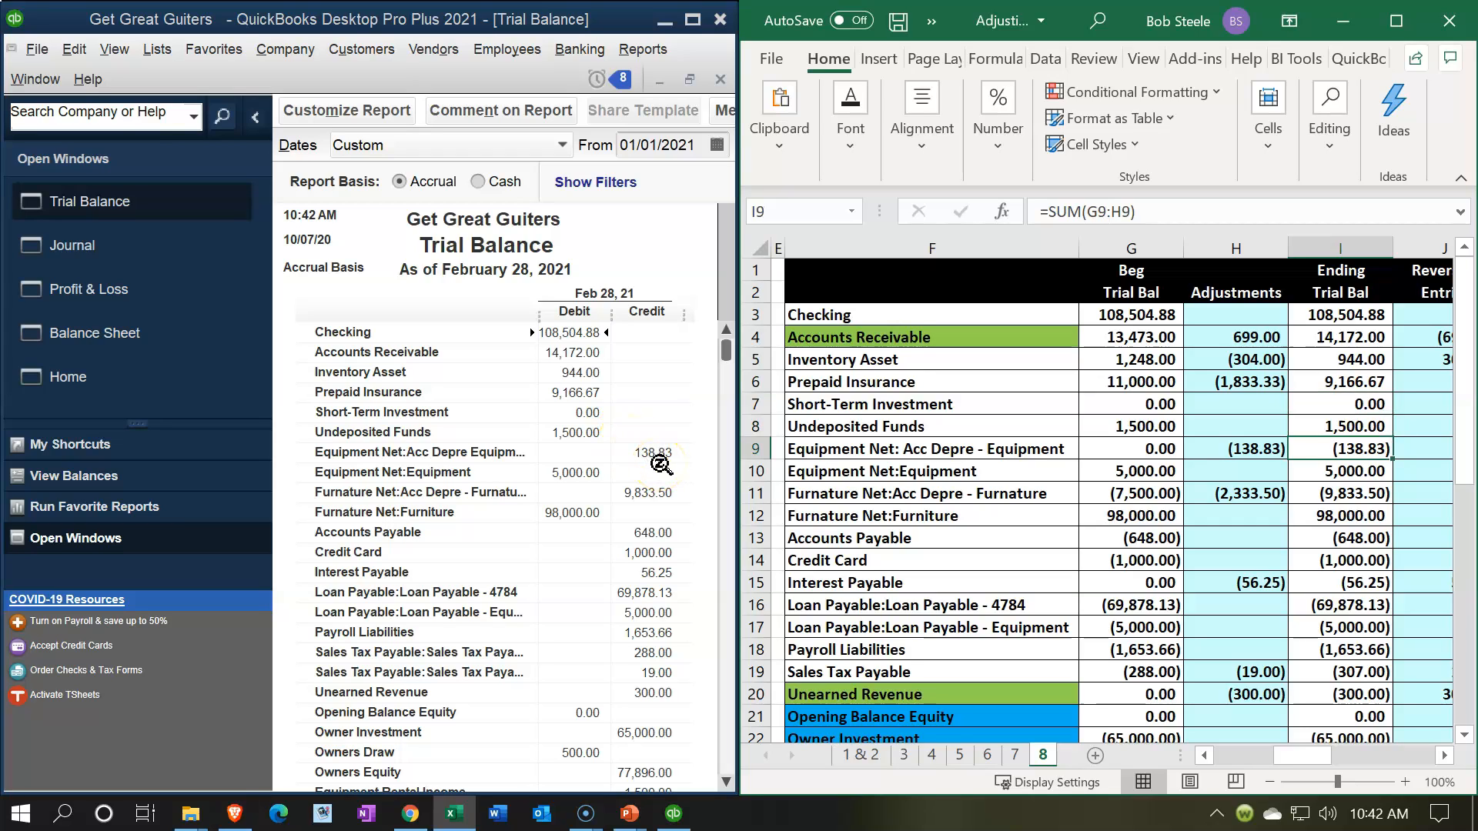
key("Down")
key("Down")
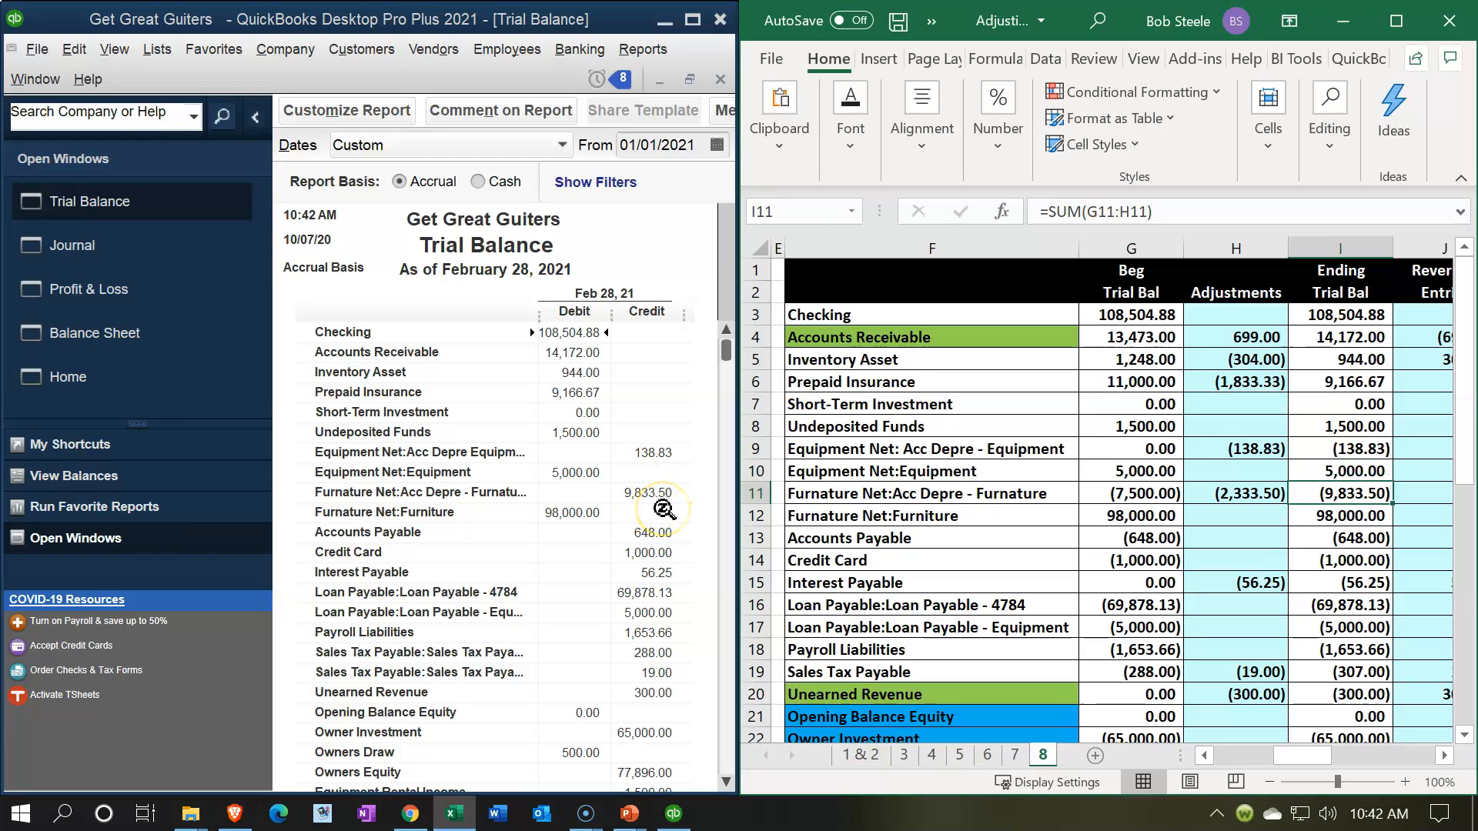
Step: Compare the ending balances with the Trial Balance report for the liability accounts, from Accounts Payable through Payroll Liabilities
key("Down")
key("Down")
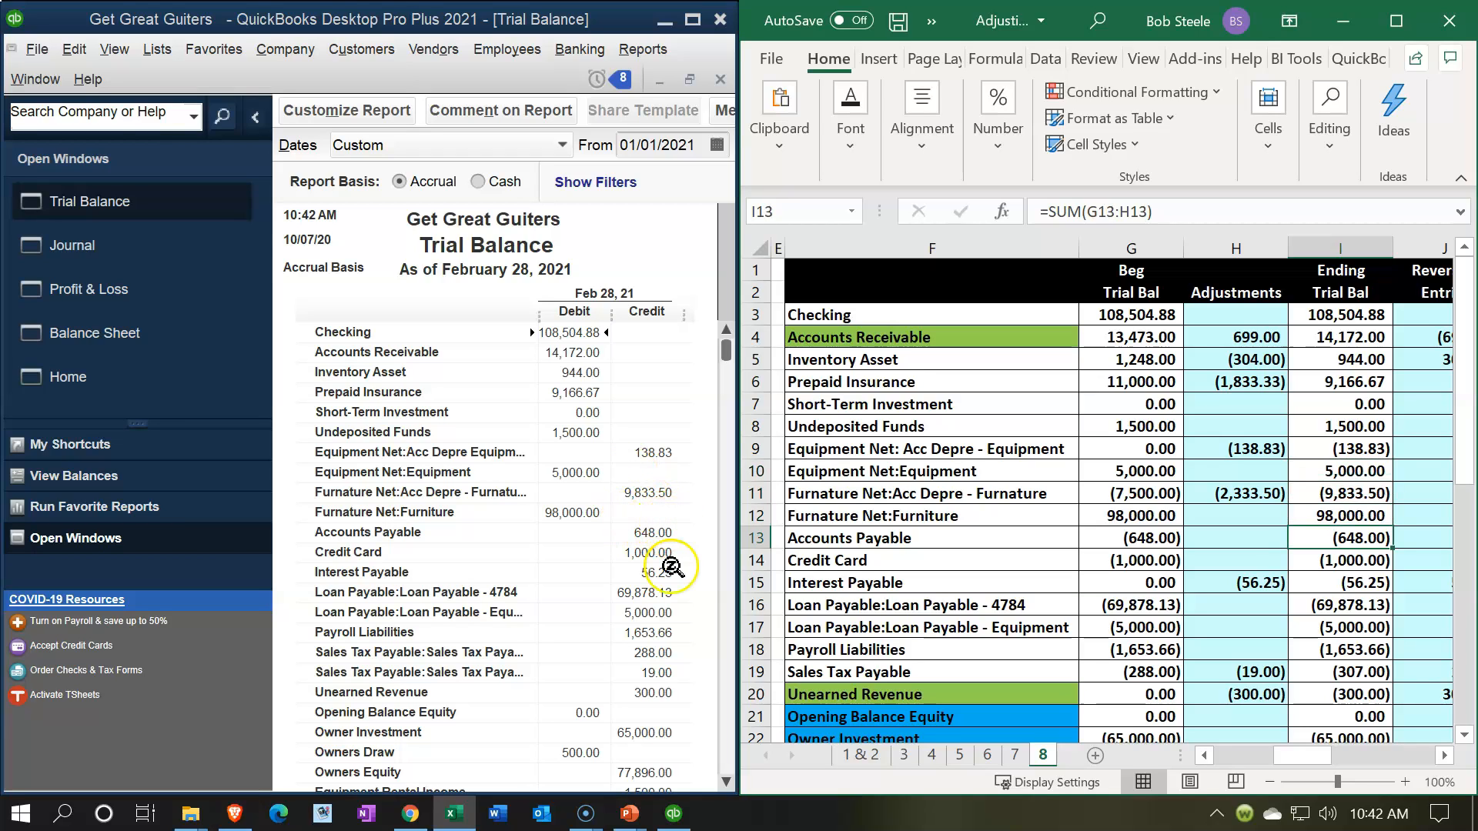
key("Down")
key("Down")
key("Down")
key("Down")
Step: Add the report's two sales tax payable balances, 288 and 19, in Calculator and check the sum against the worksheet's Sales Tax Payable
key("Down")
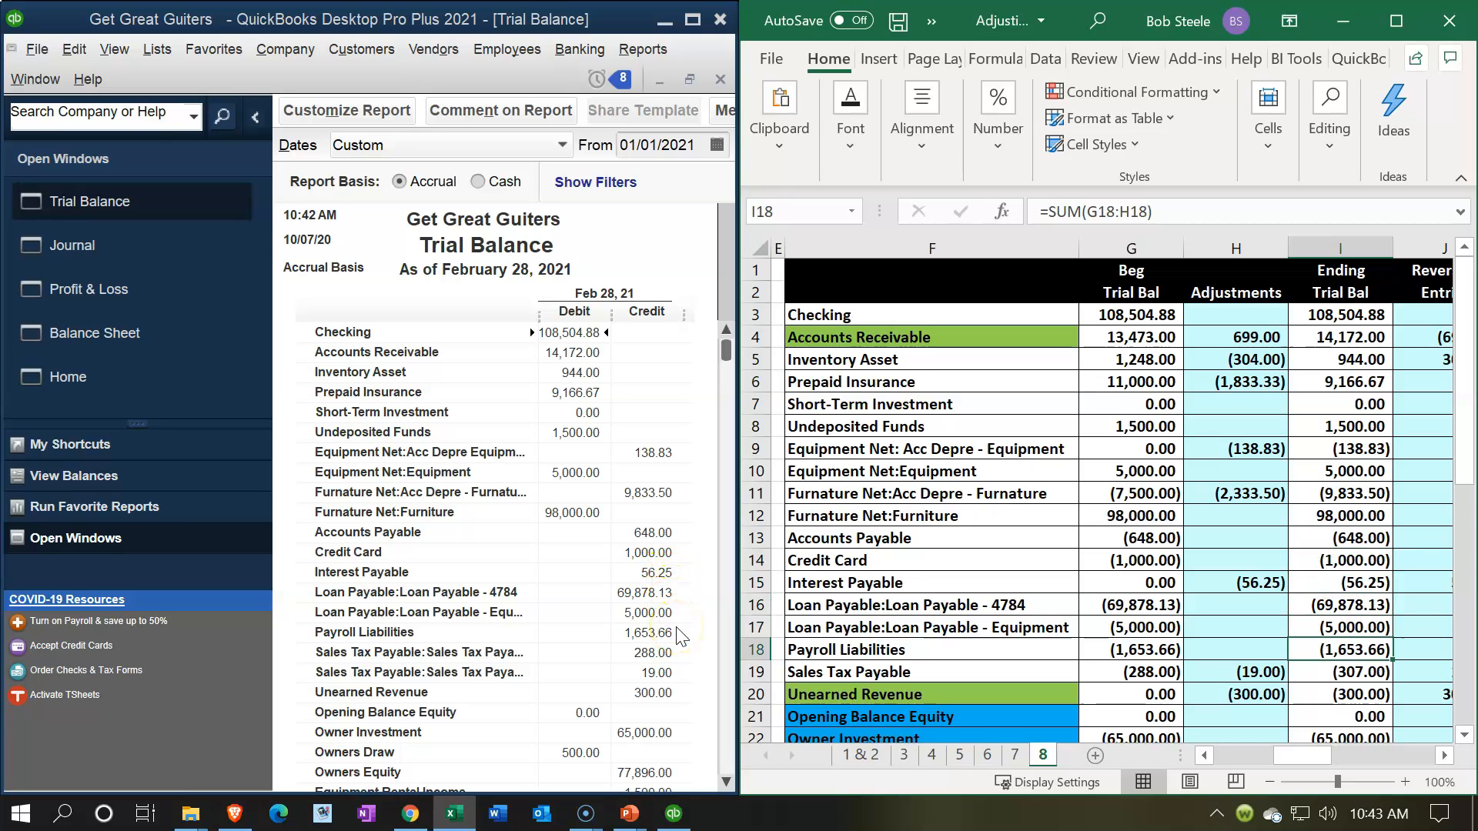
key("Down")
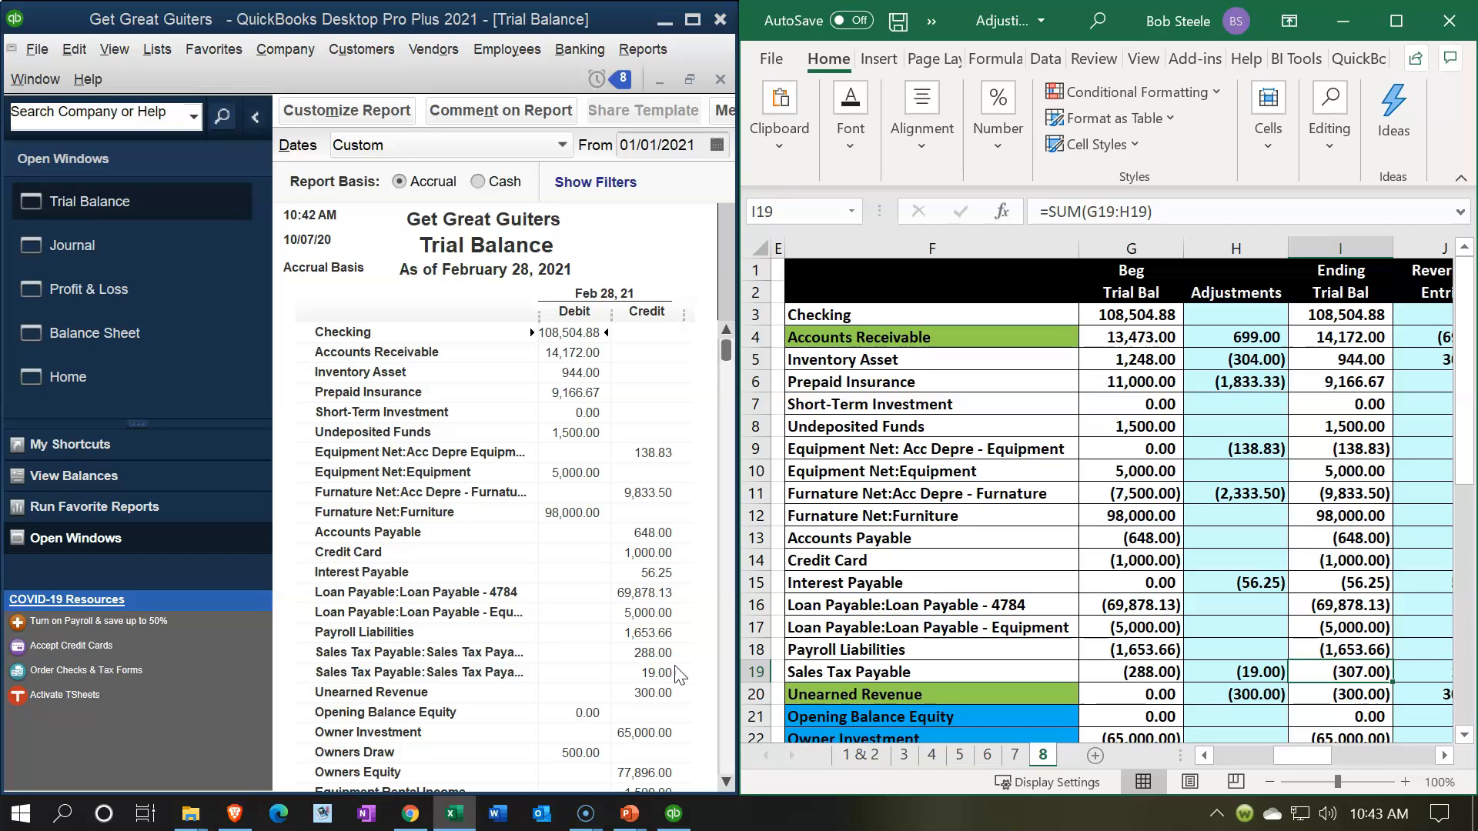
key("XF86Calculator")
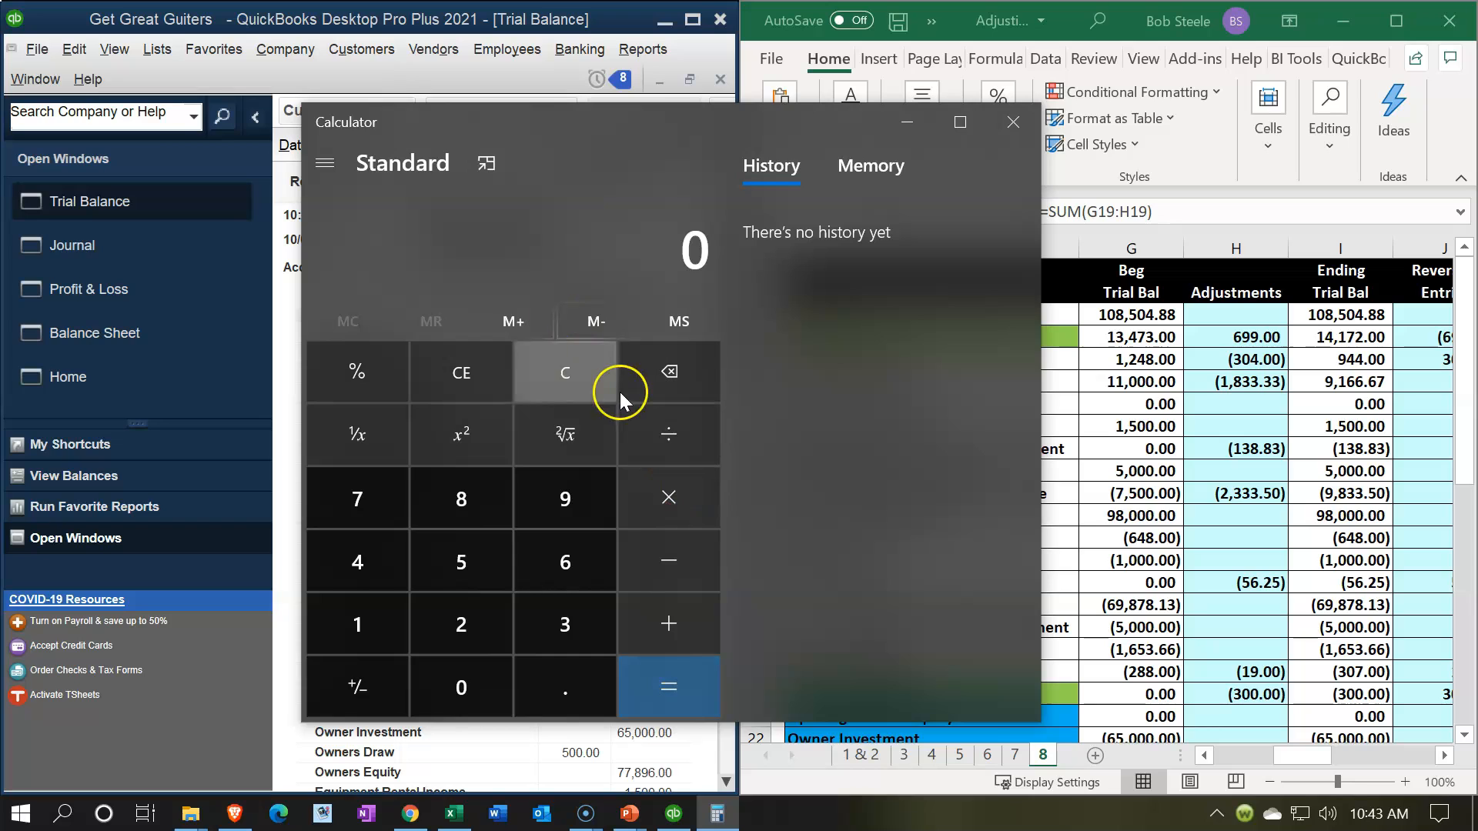
left_click(486, 165)
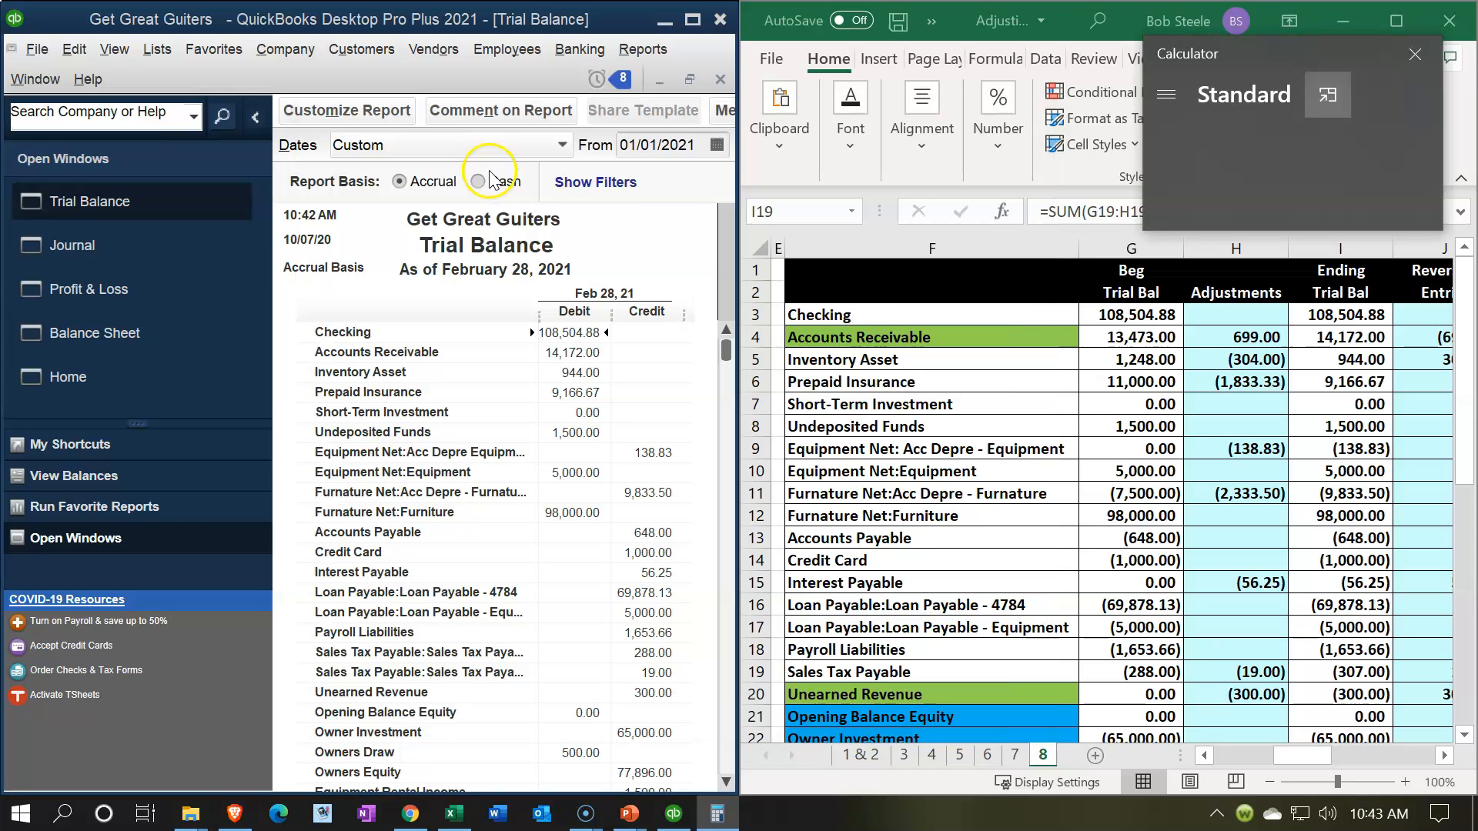
left_click_drag(1279, 44, 1228, 374)
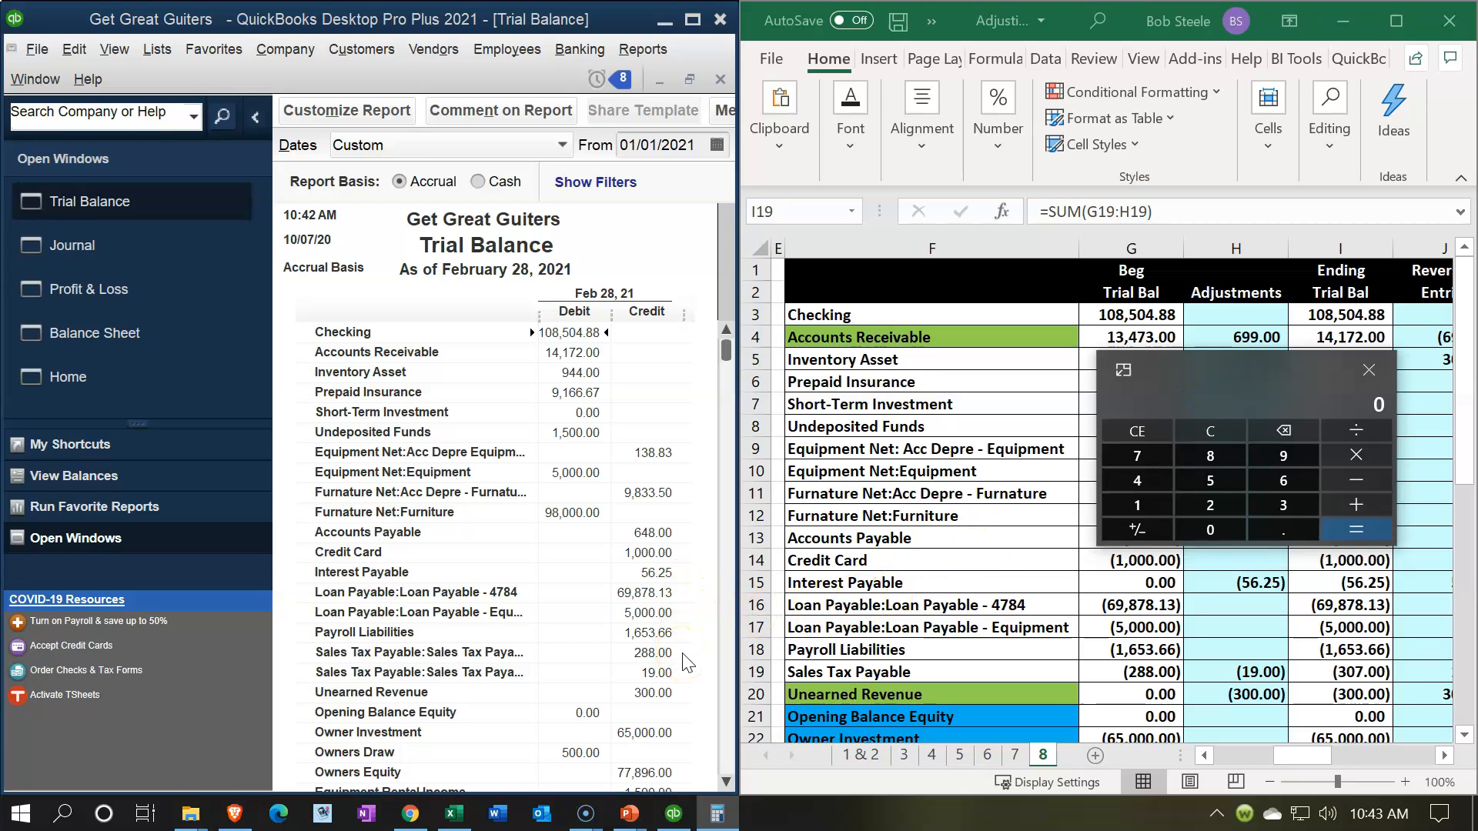
type("288+19")
key("Return")
left_click(1349, 669)
Step: Compare the Unearned Revenue and equity balances through Owners Equity in both windows, moving Calculator off the worksheet figures
key("Down")
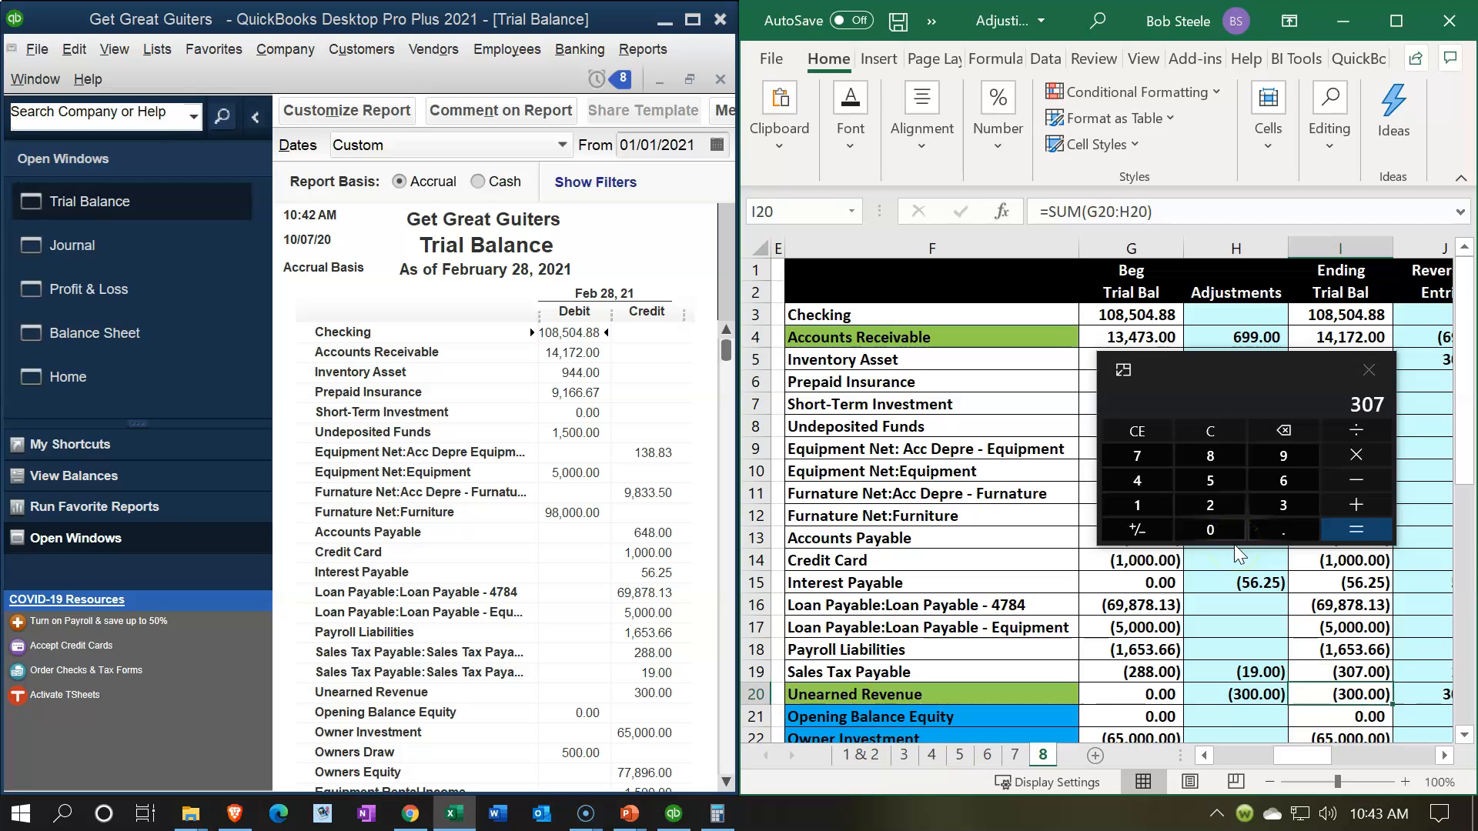
scroll(537, 673, "down", 5)
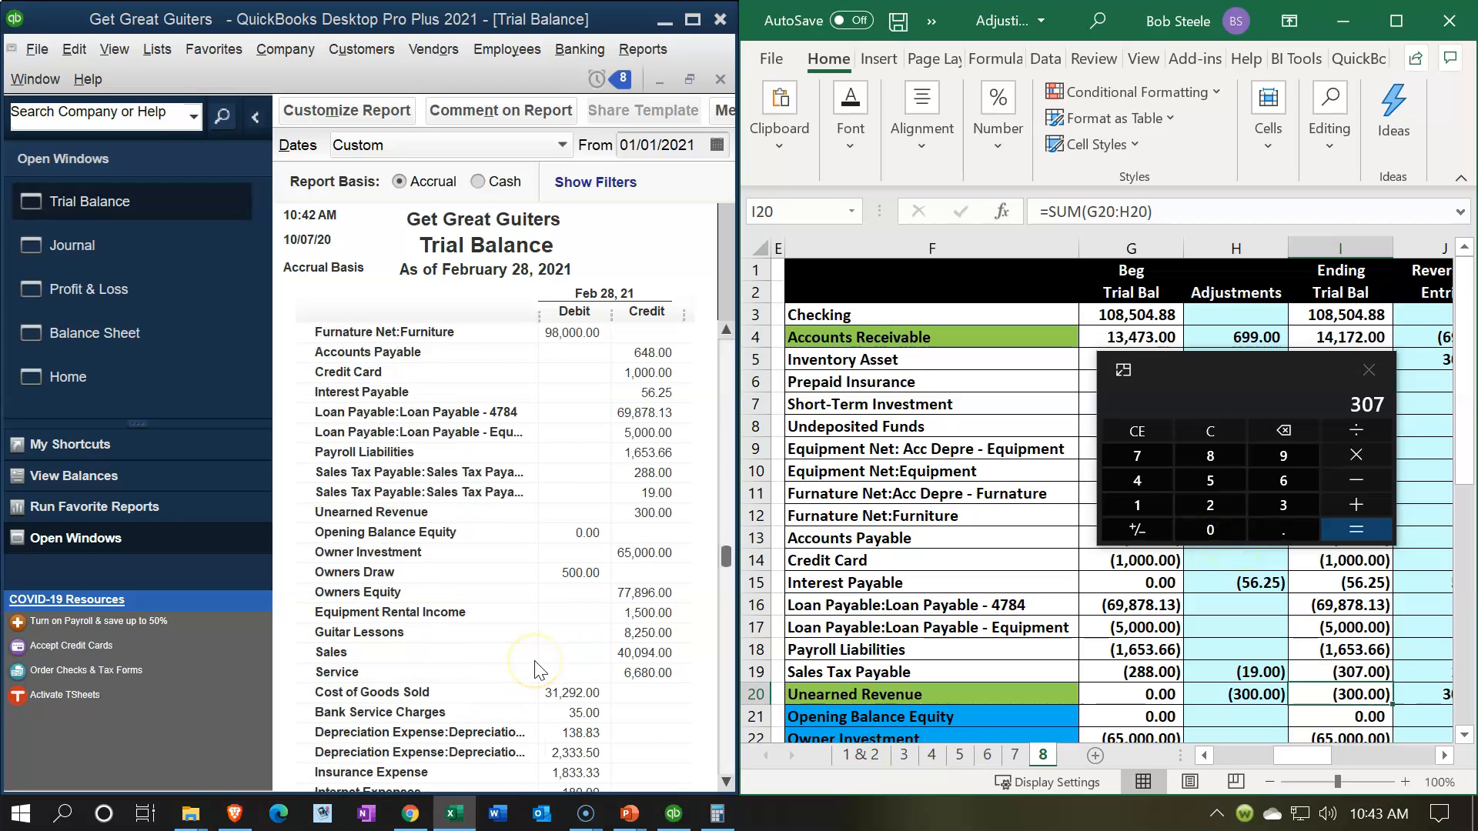
key("Down")
key("Down")
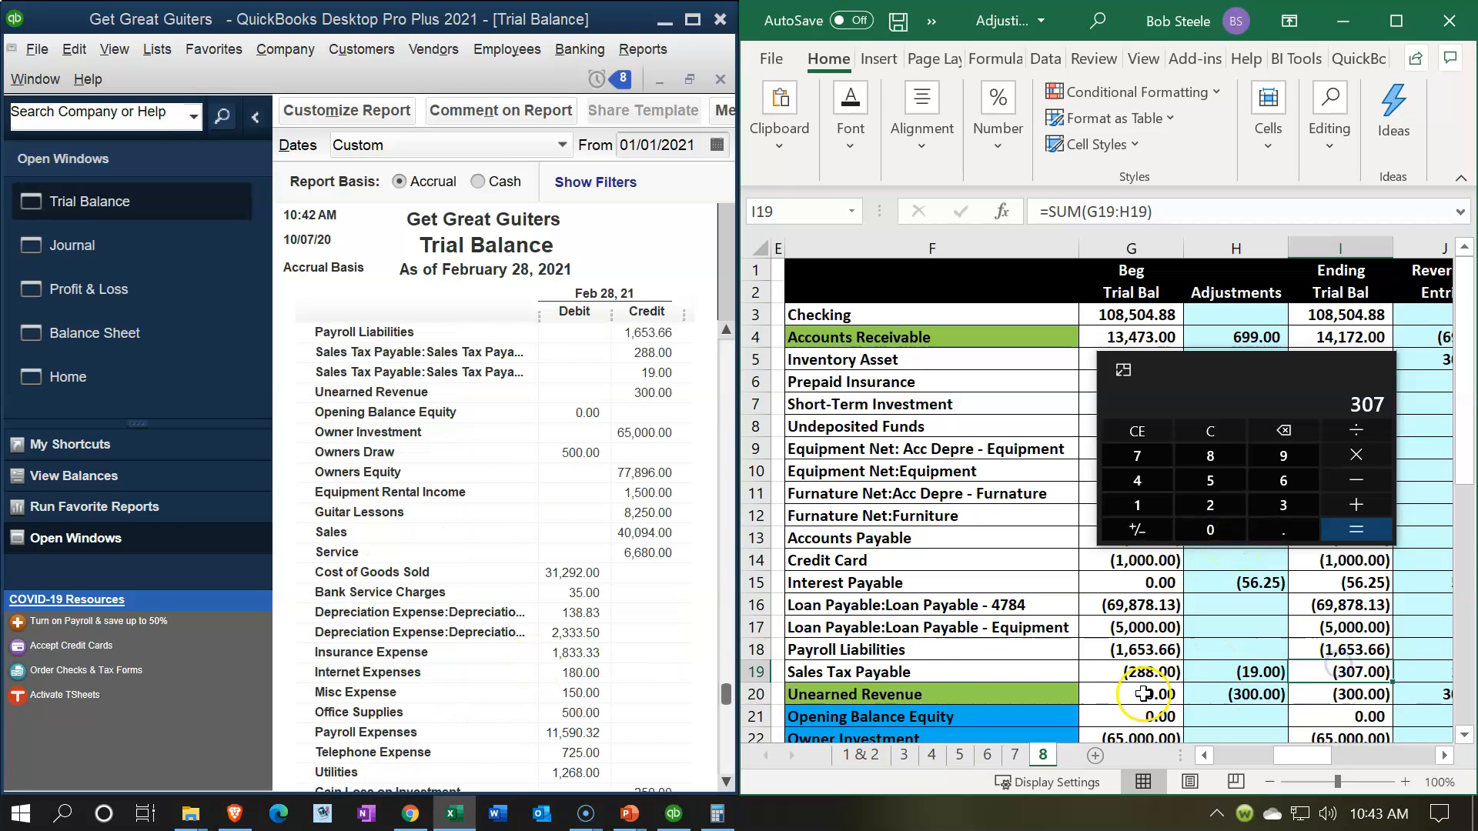
key("Down")
key("Down")
key("Down")
key("Down")
key("Down")
key("Down")
key("Down")
key("Down")
key("Down")
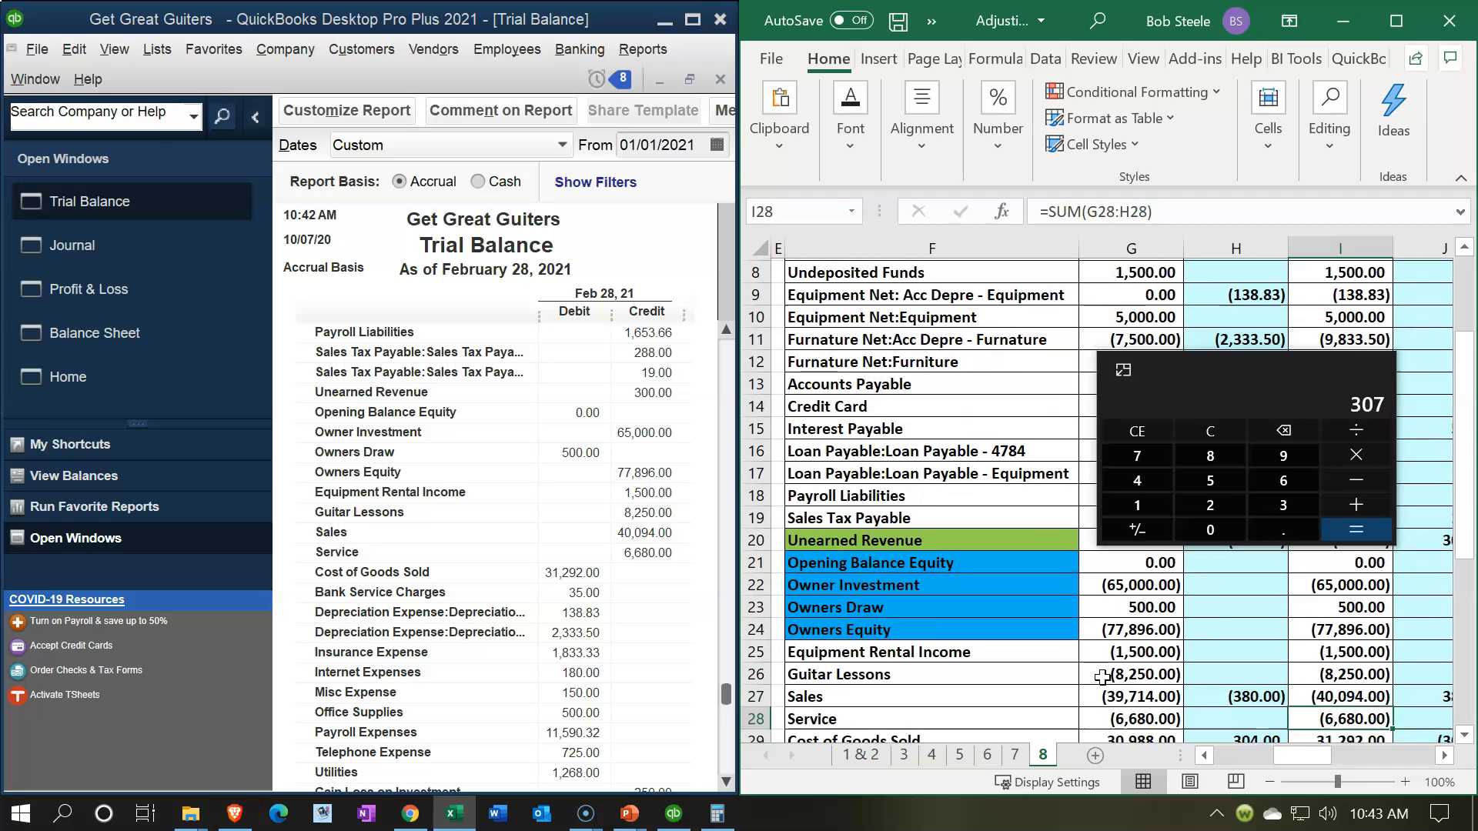
left_click_drag(1227, 357, 1181, 0)
scroll(1248, 500, "down", 3)
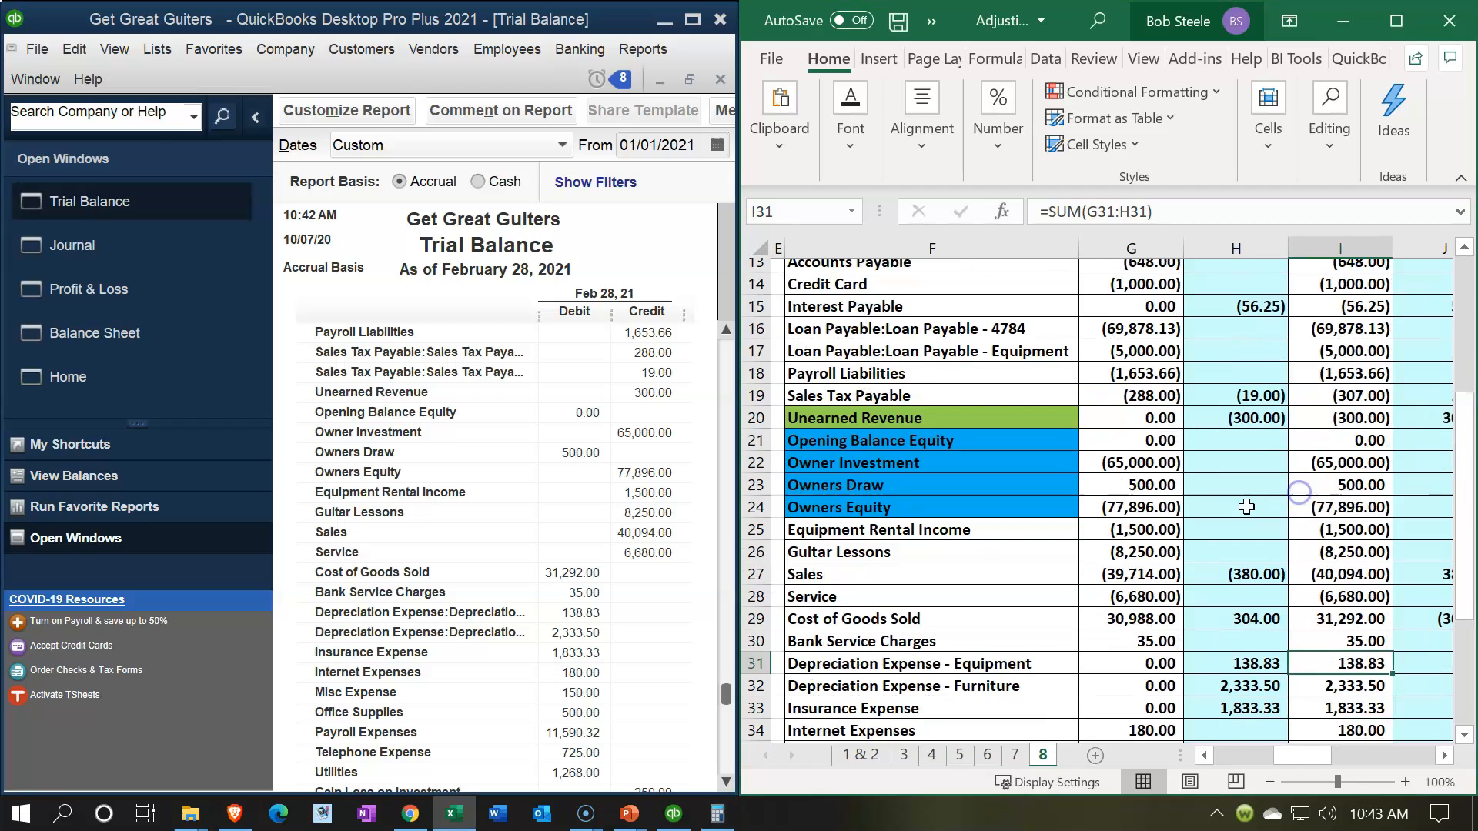
left_click(1317, 314)
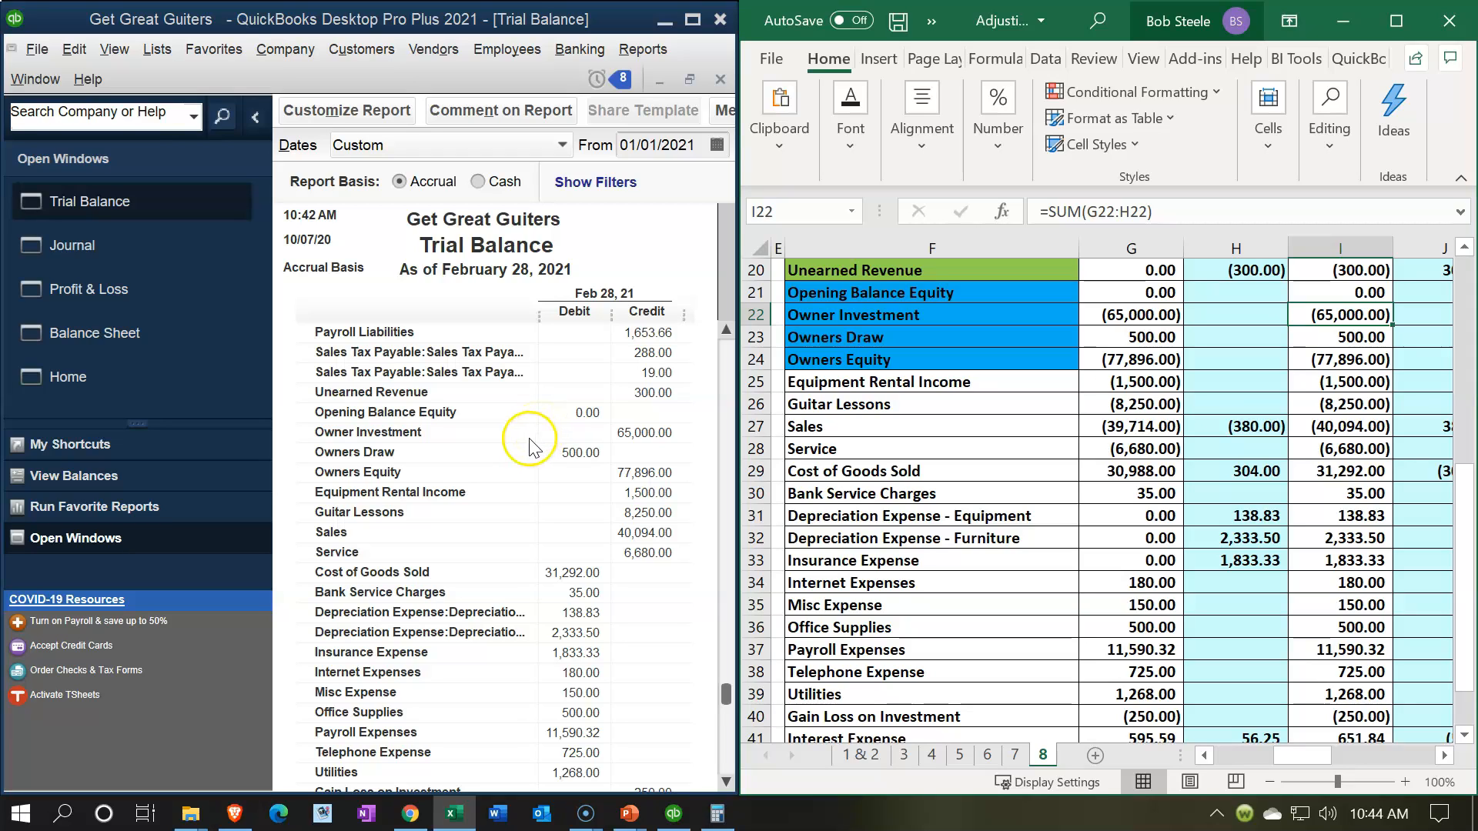
key("Down")
key("Down")
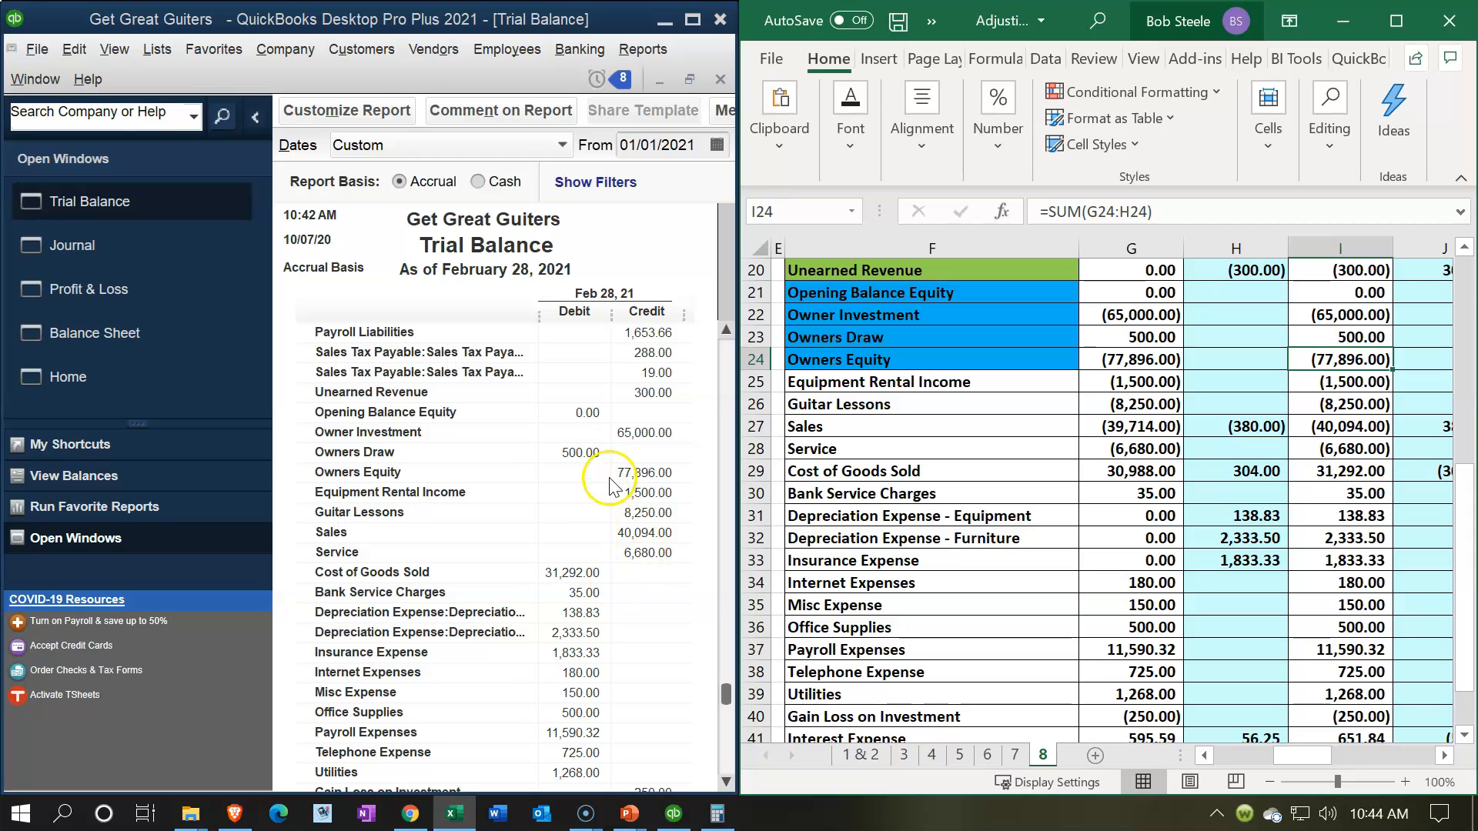
Step: Compare the income account balances between the worksheet and the Trial Balance, from Equipment Rental Income through Service
key("Down")
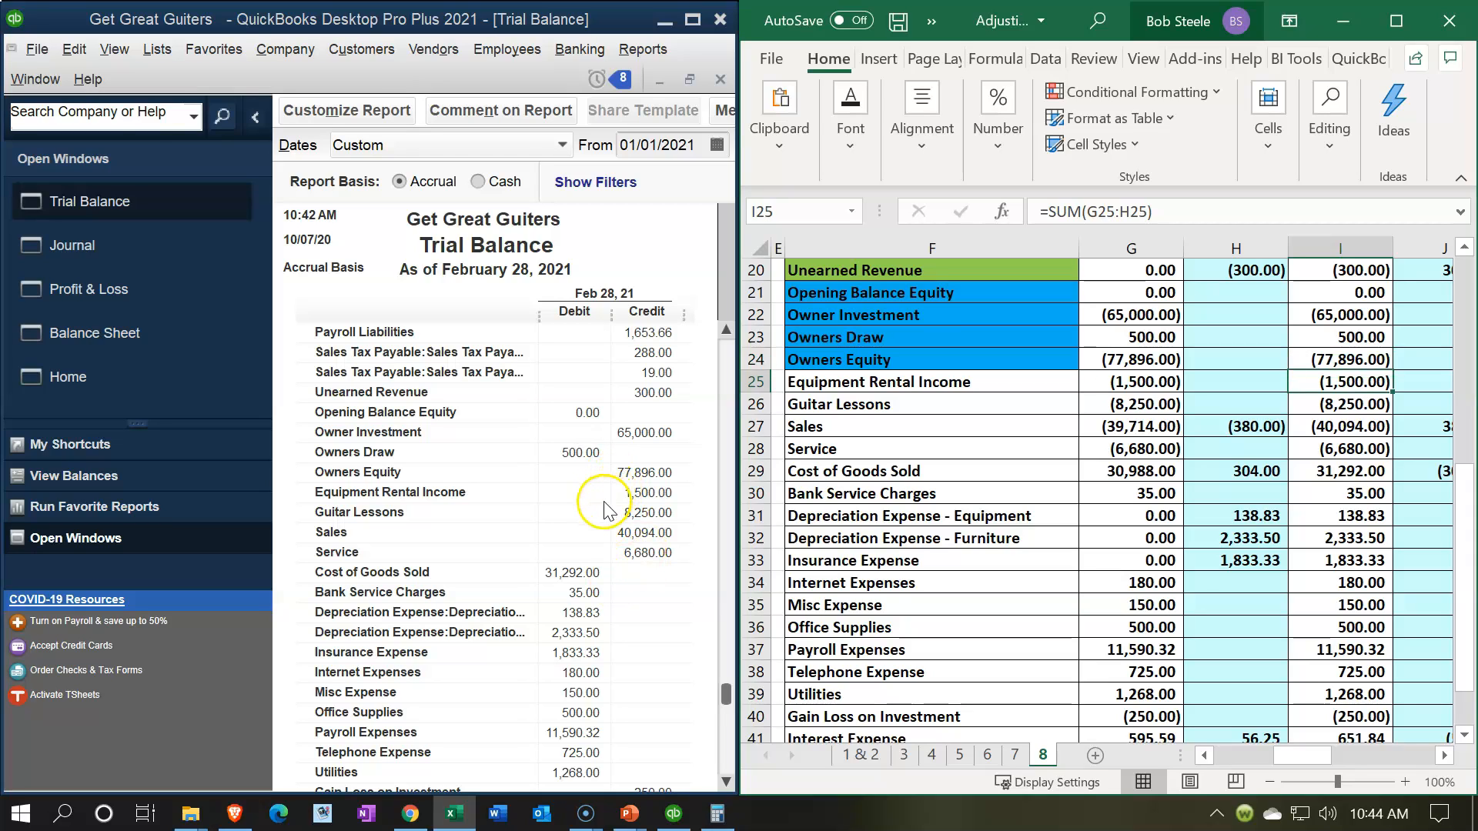
key("Down")
key("Down")
key("Up")
key("Down")
Step: Compare the balances from Cost of Goods Sold through Insurance Expense, including both depreciation accounts, with the Trial Balance report
key("Down")
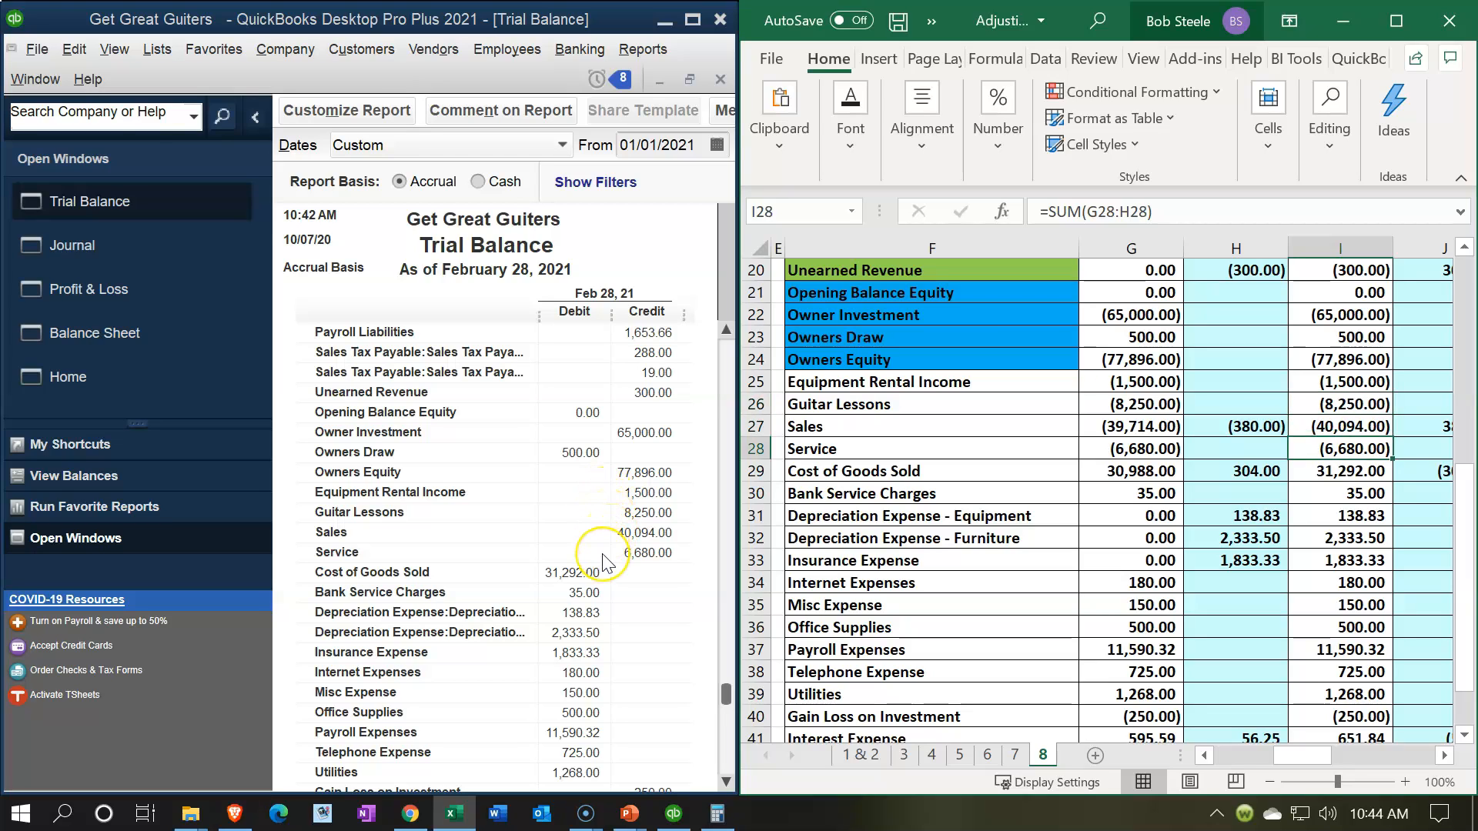
key("Down")
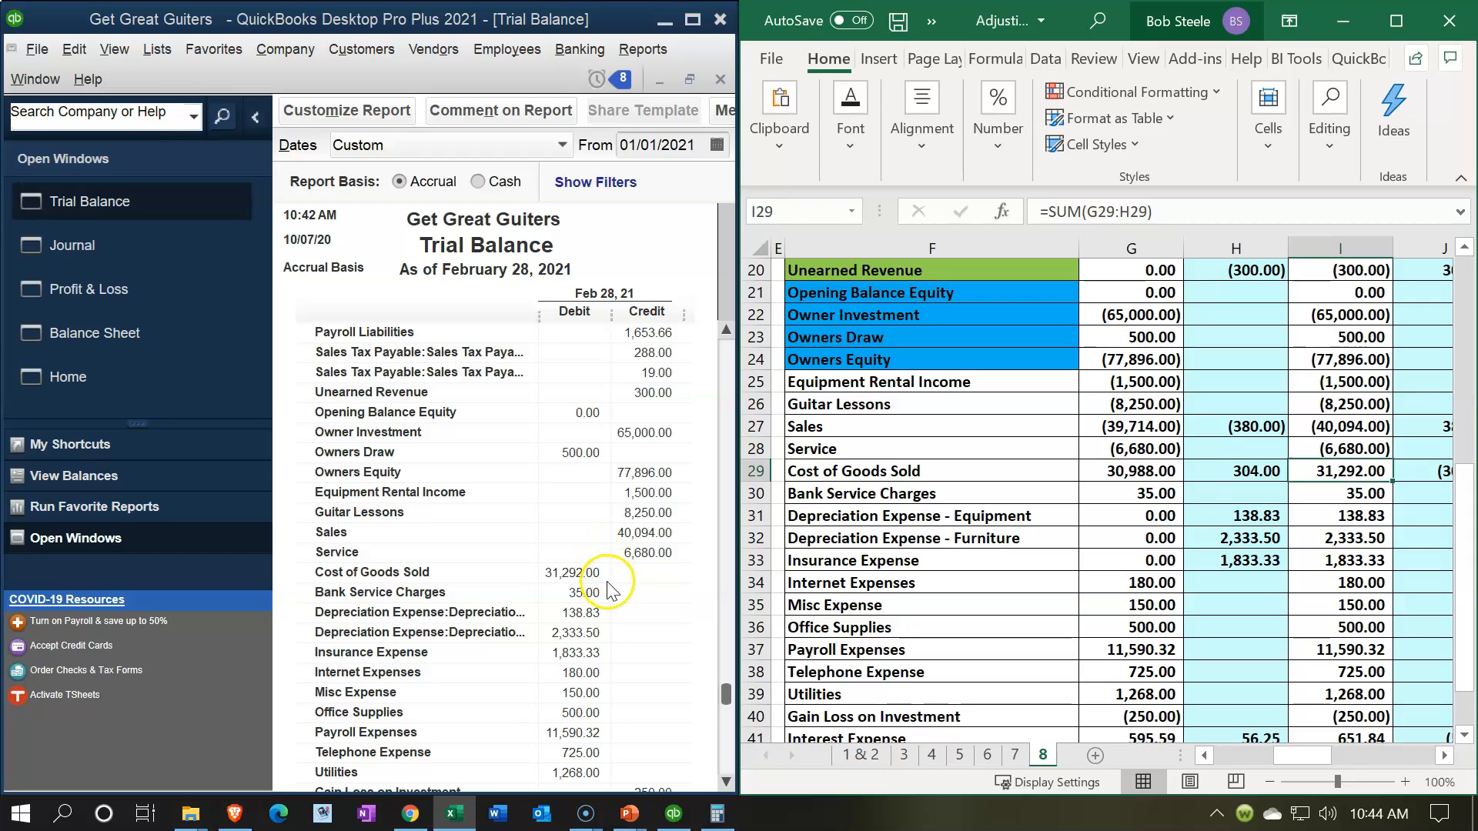
key("Down")
key("Down")
key("Down")
key("Down")
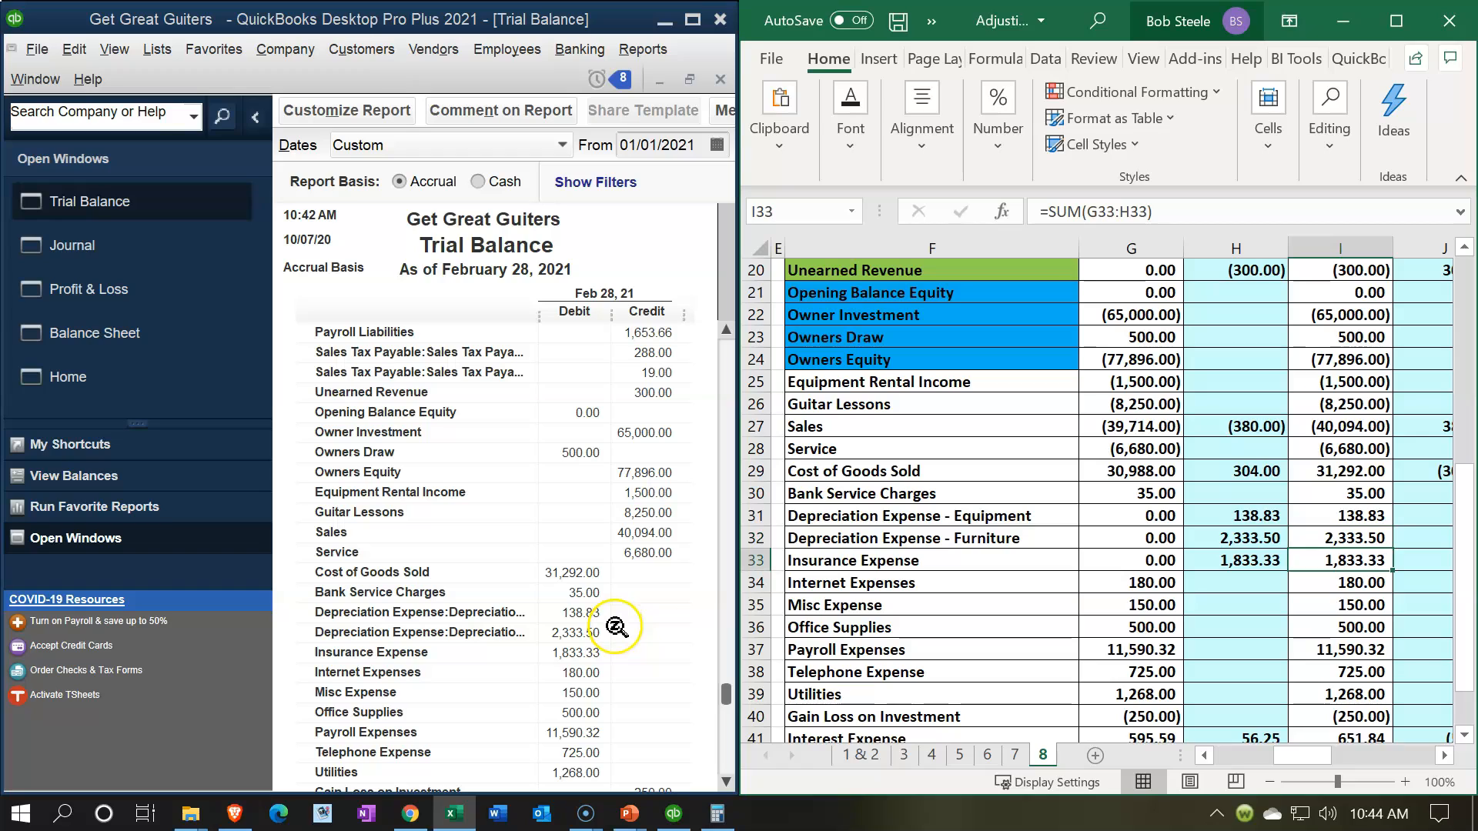
Step: Compare the remaining balances from Internet Expenses through Interest Expense with the Trial Balance report
key("Down")
key("Down")
key("Down")
key("Down")
key("Down")
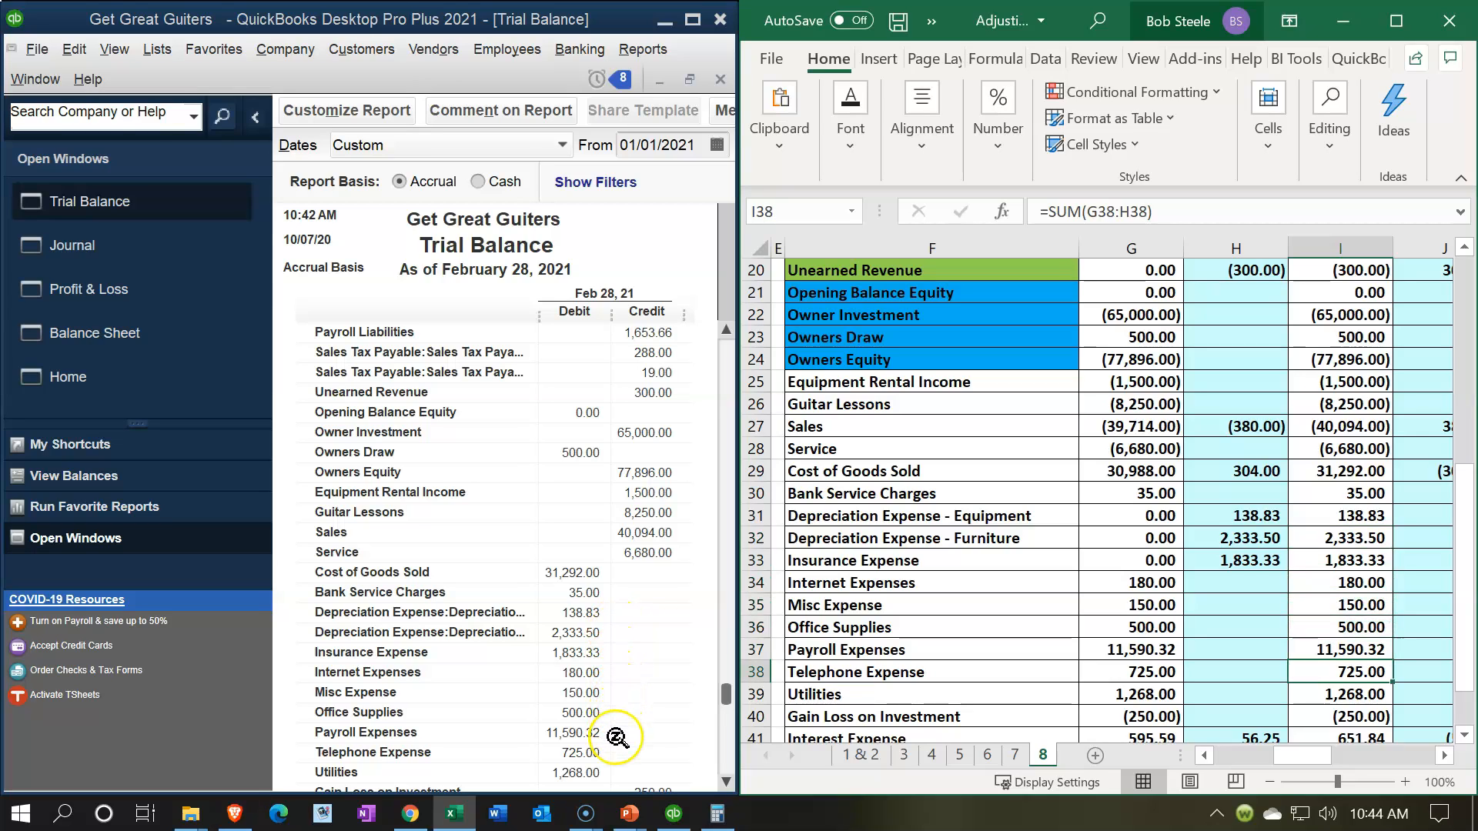
key("Down")
scroll(616, 737, "down", 1)
key("Down")
key("Down")
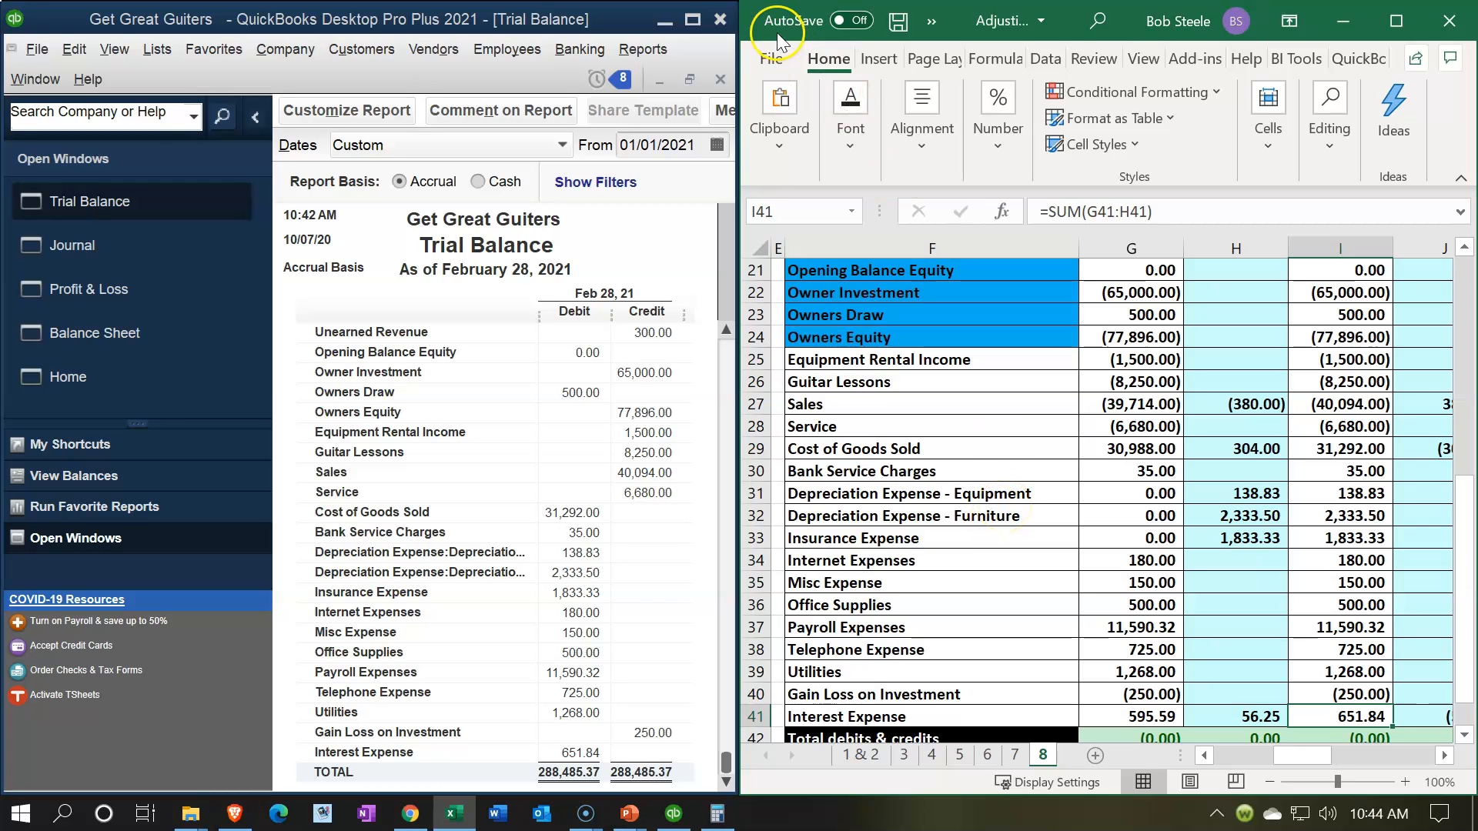
Step: Maximize QuickBooks and bring up the open Journal report for 02/28/2021
left_click(694, 22)
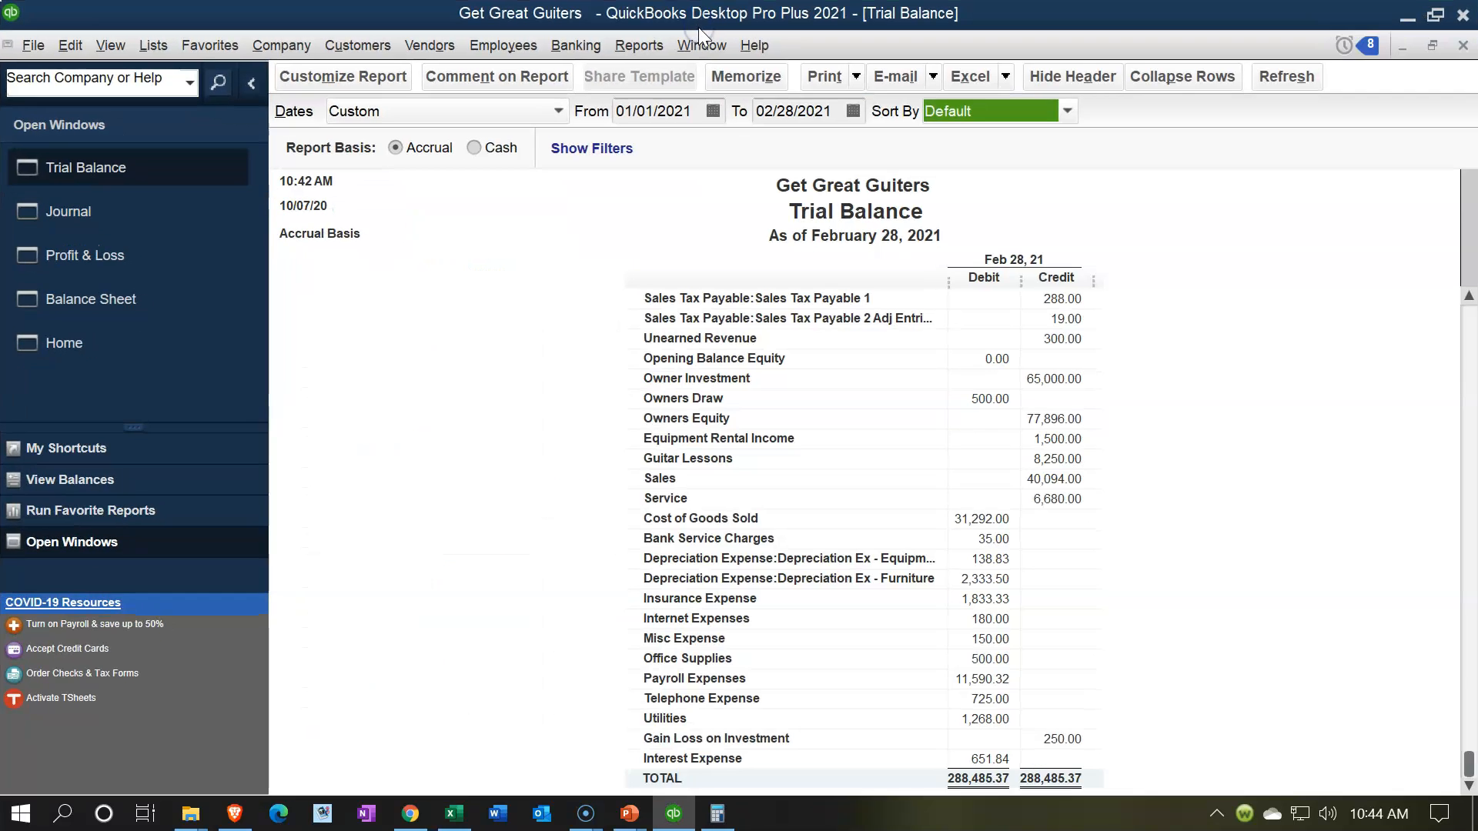
left_click(89, 231)
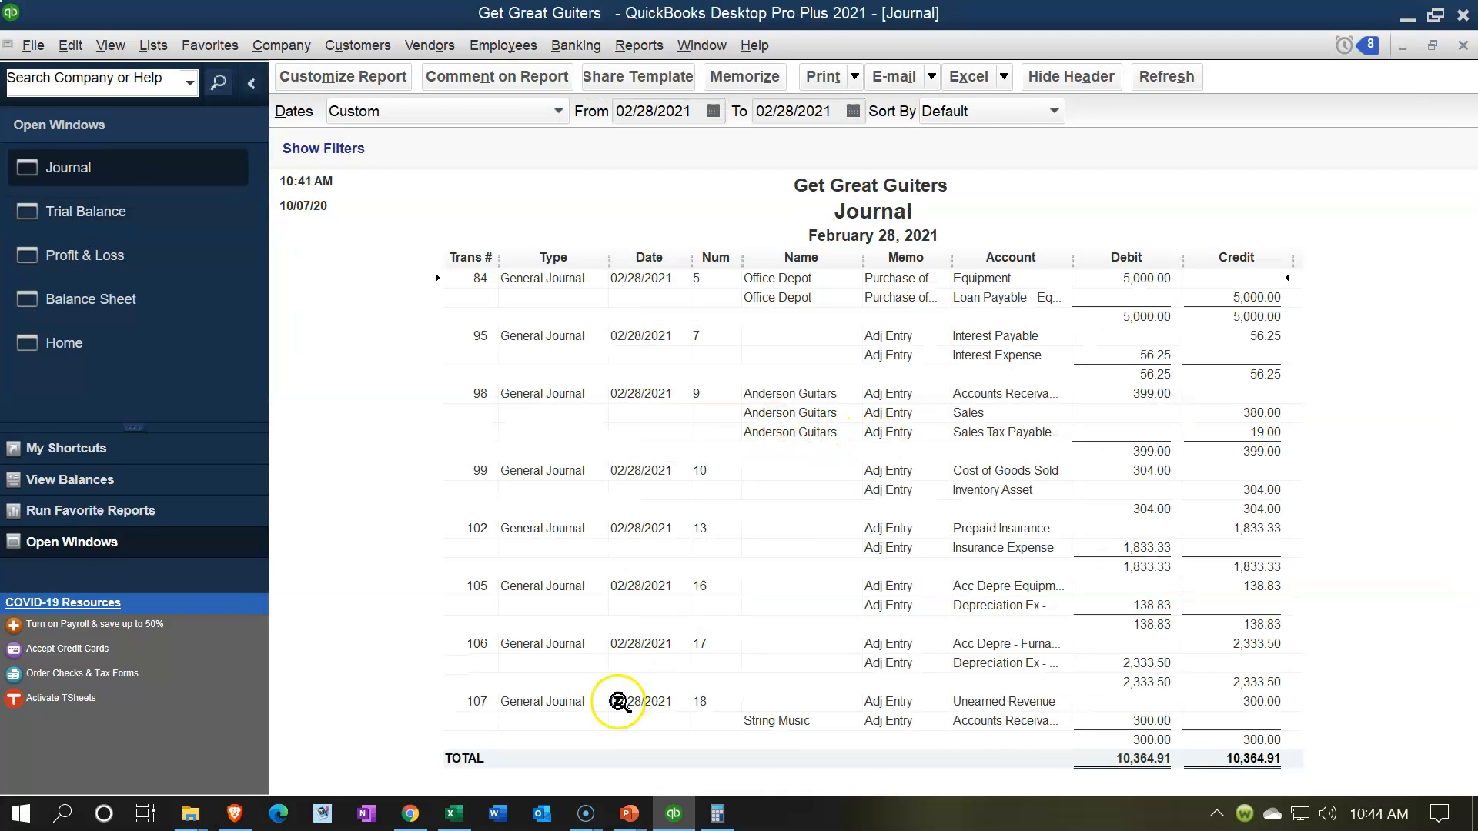
Step: Switch to Excel, maximize the adjusting entry worksheet and review its adjusting and reversing entries from the beginning of the sheet
left_click(454, 814)
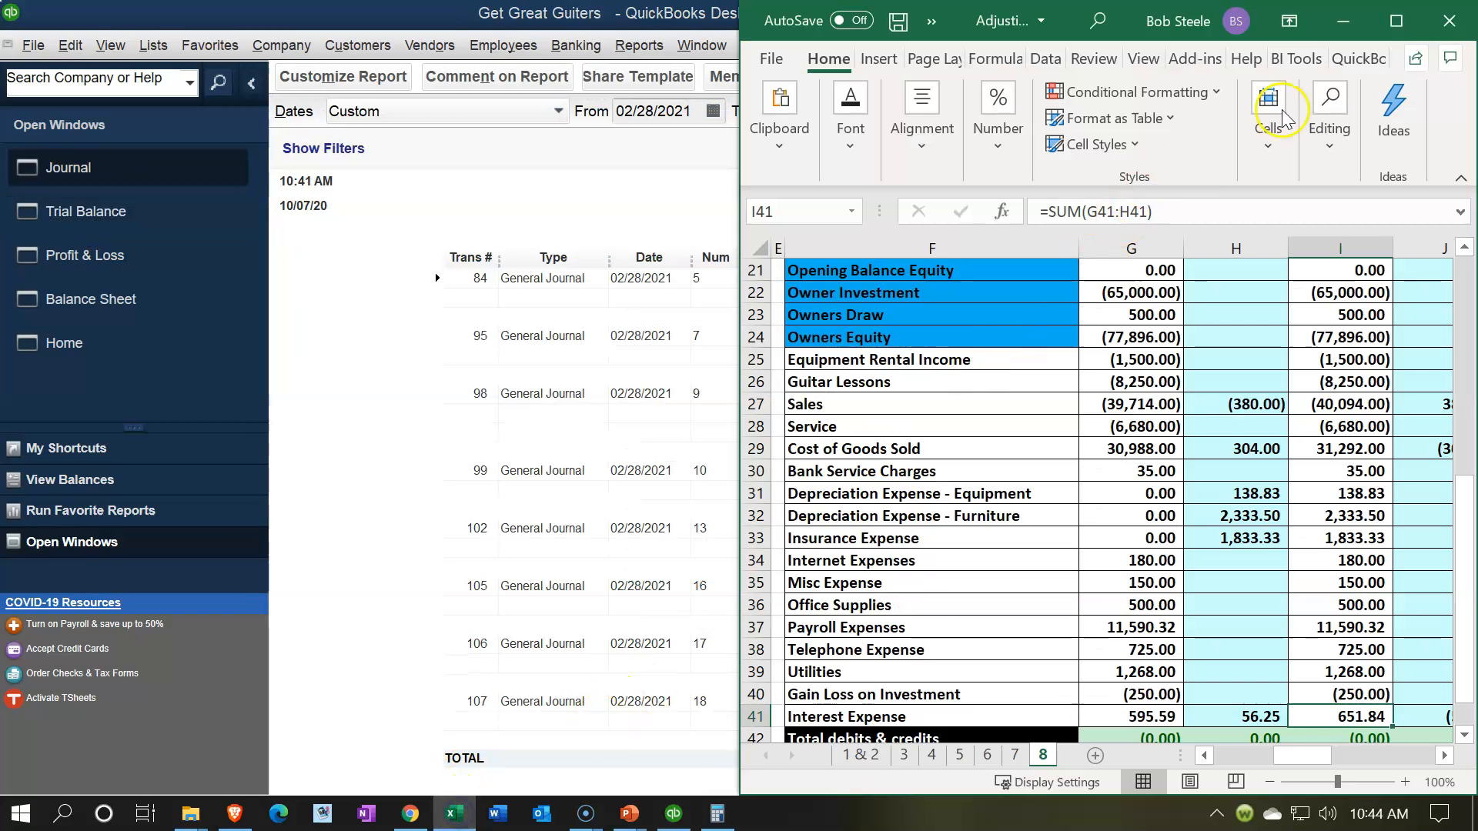
left_click(1397, 21)
left_click(529, 389)
key("Left")
key("Left")
key("Home")
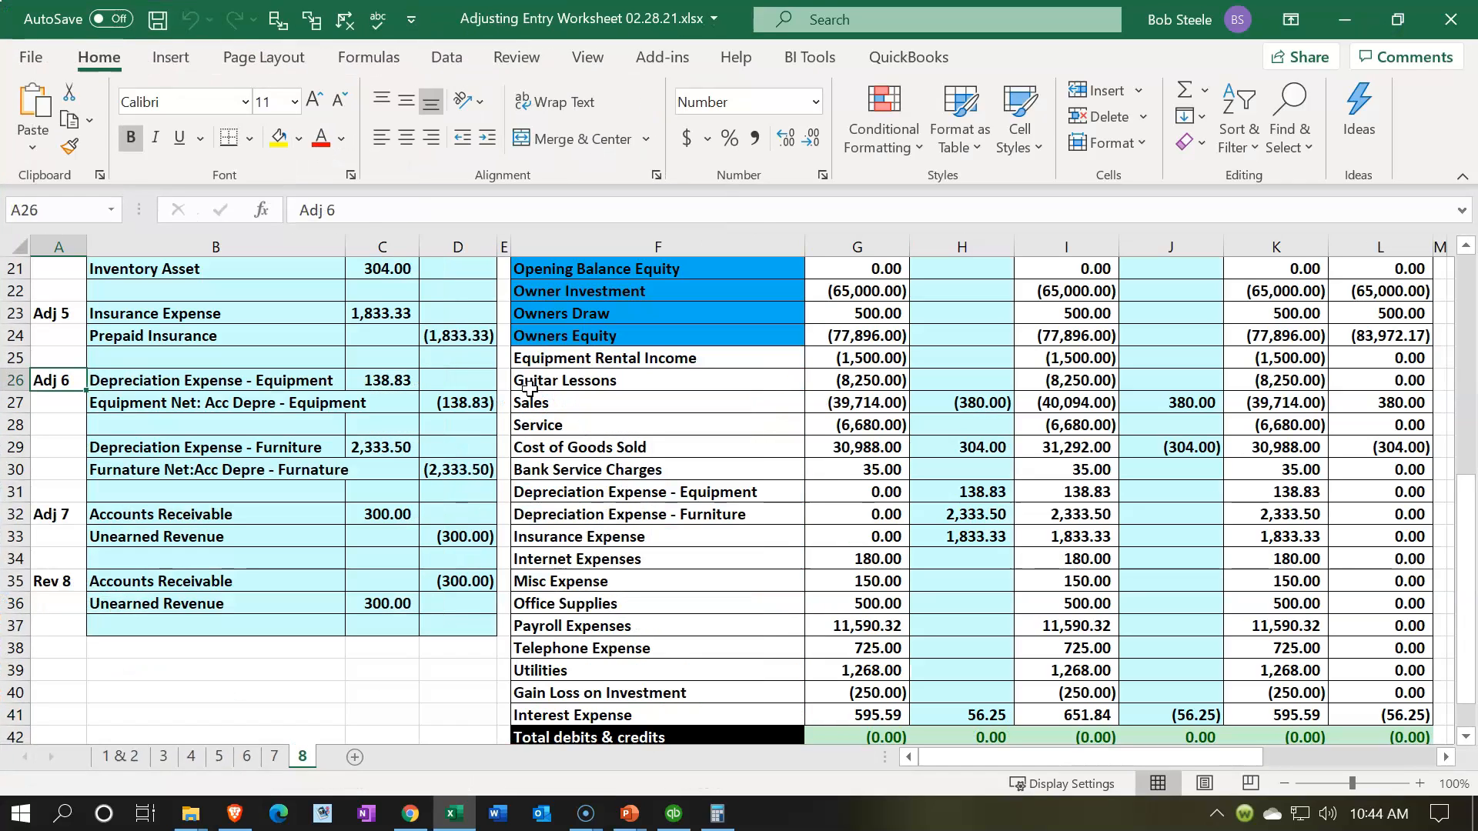
scroll(203, 416, "up", 7)
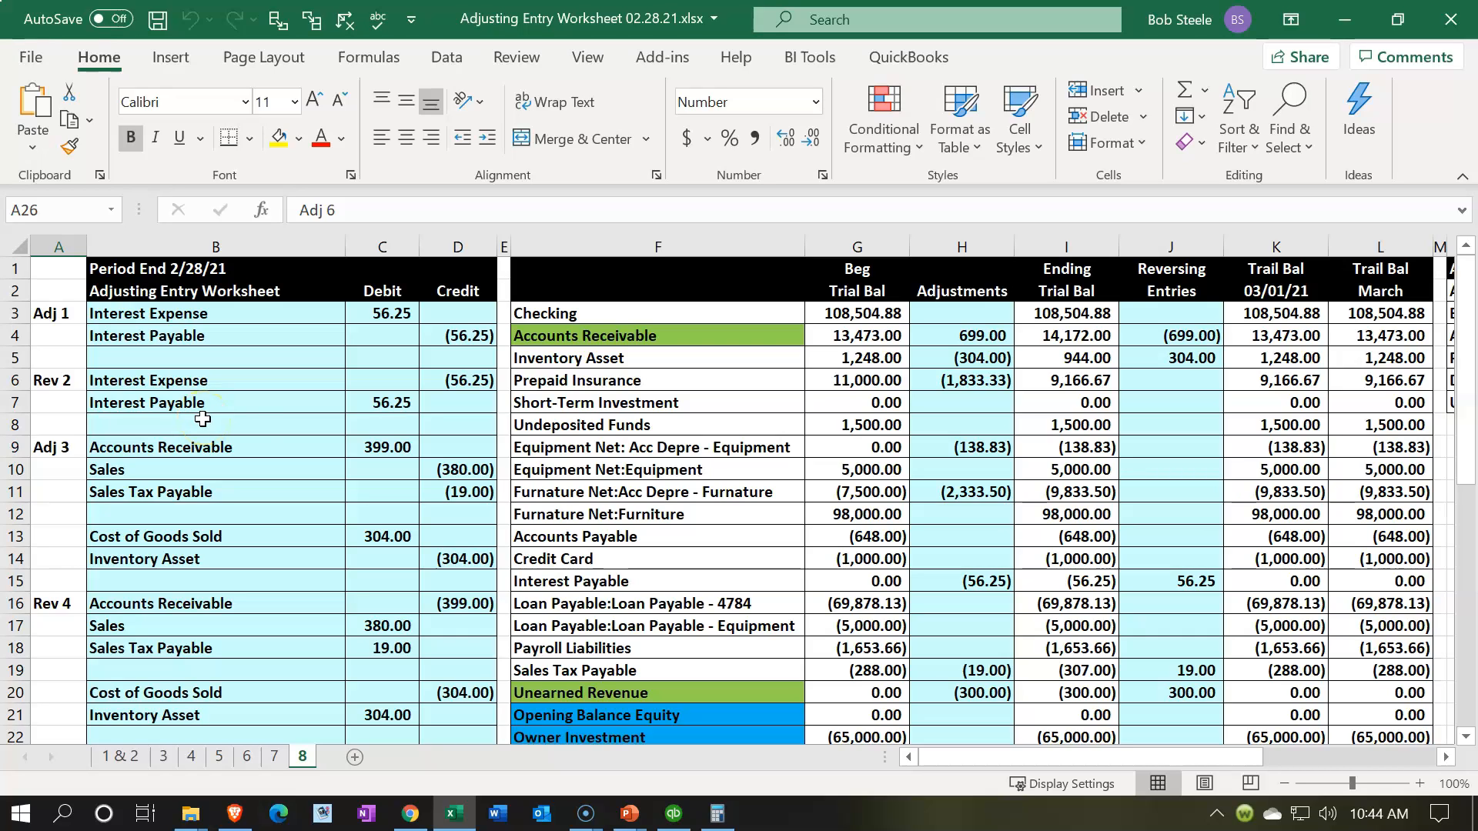
Step: Minimize Excel and examine general journal entry number 9 in the QuickBooks Journal report
left_click(1331, 26)
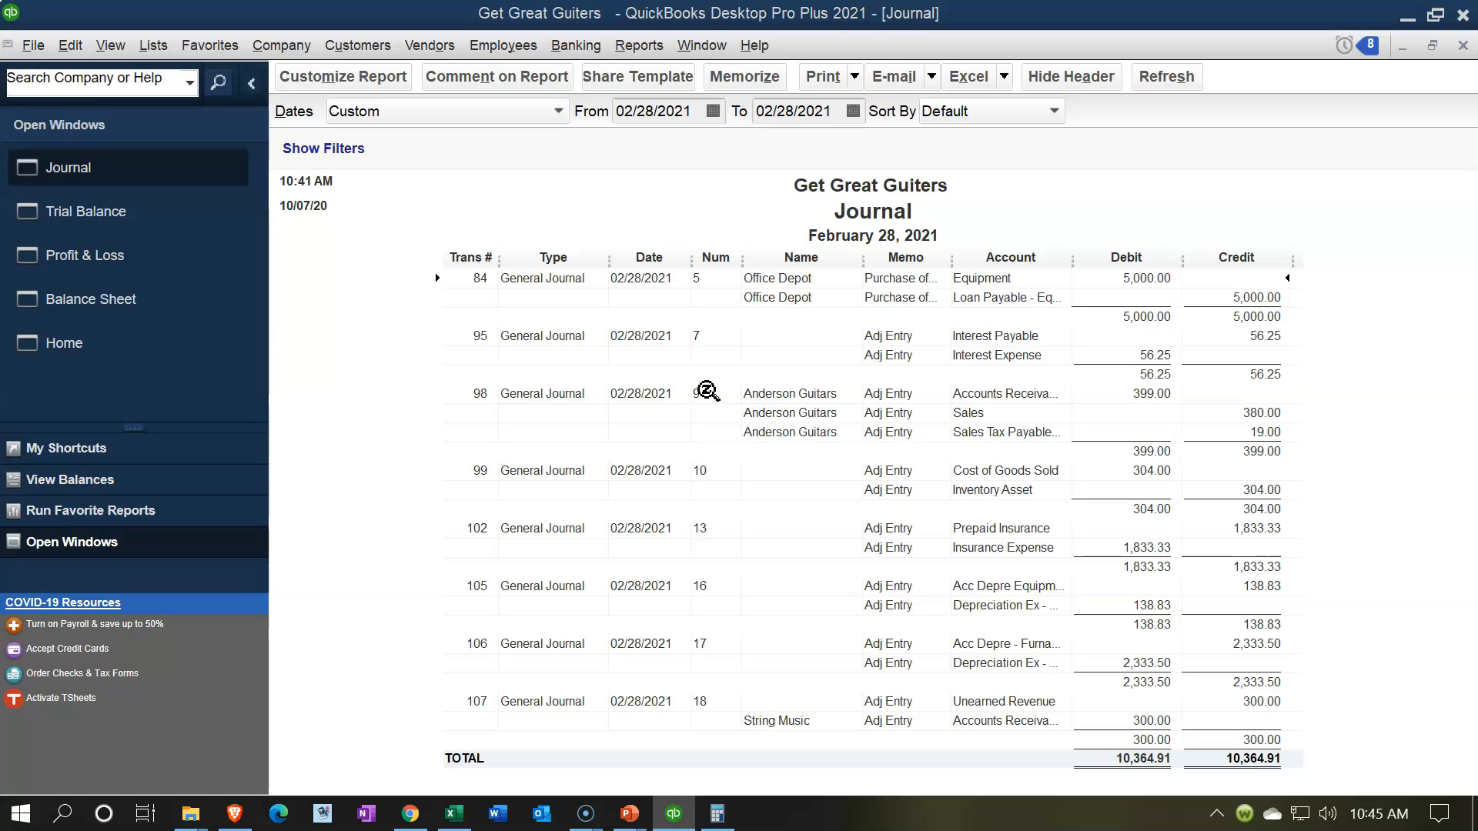
left_click(704, 400)
left_click(693, 399)
Step: Open a new accountant's Journal report and dismiss the notice about collapsing and expanding transactions
left_click(648, 47)
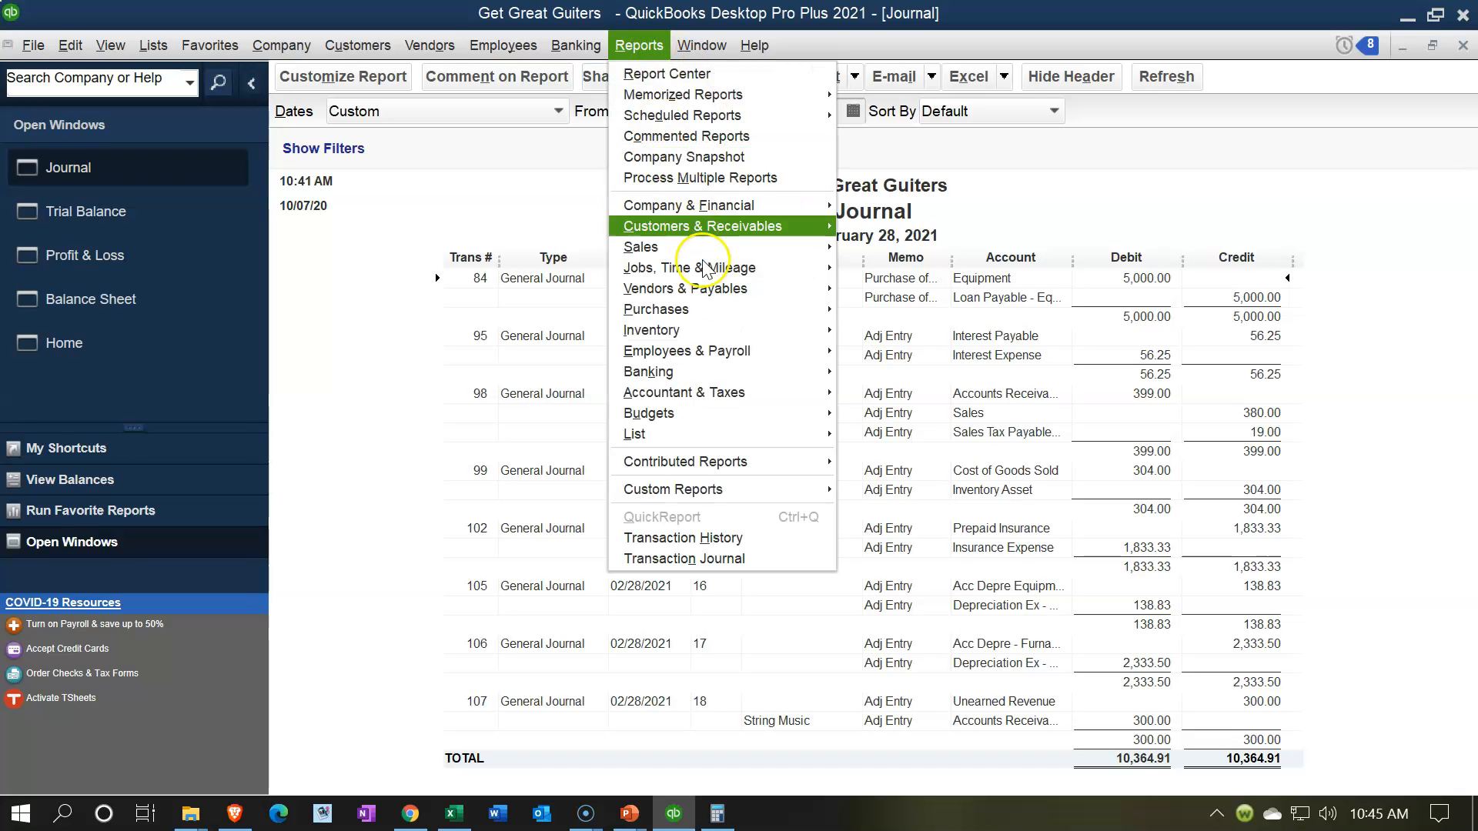
mouse_move(750, 395)
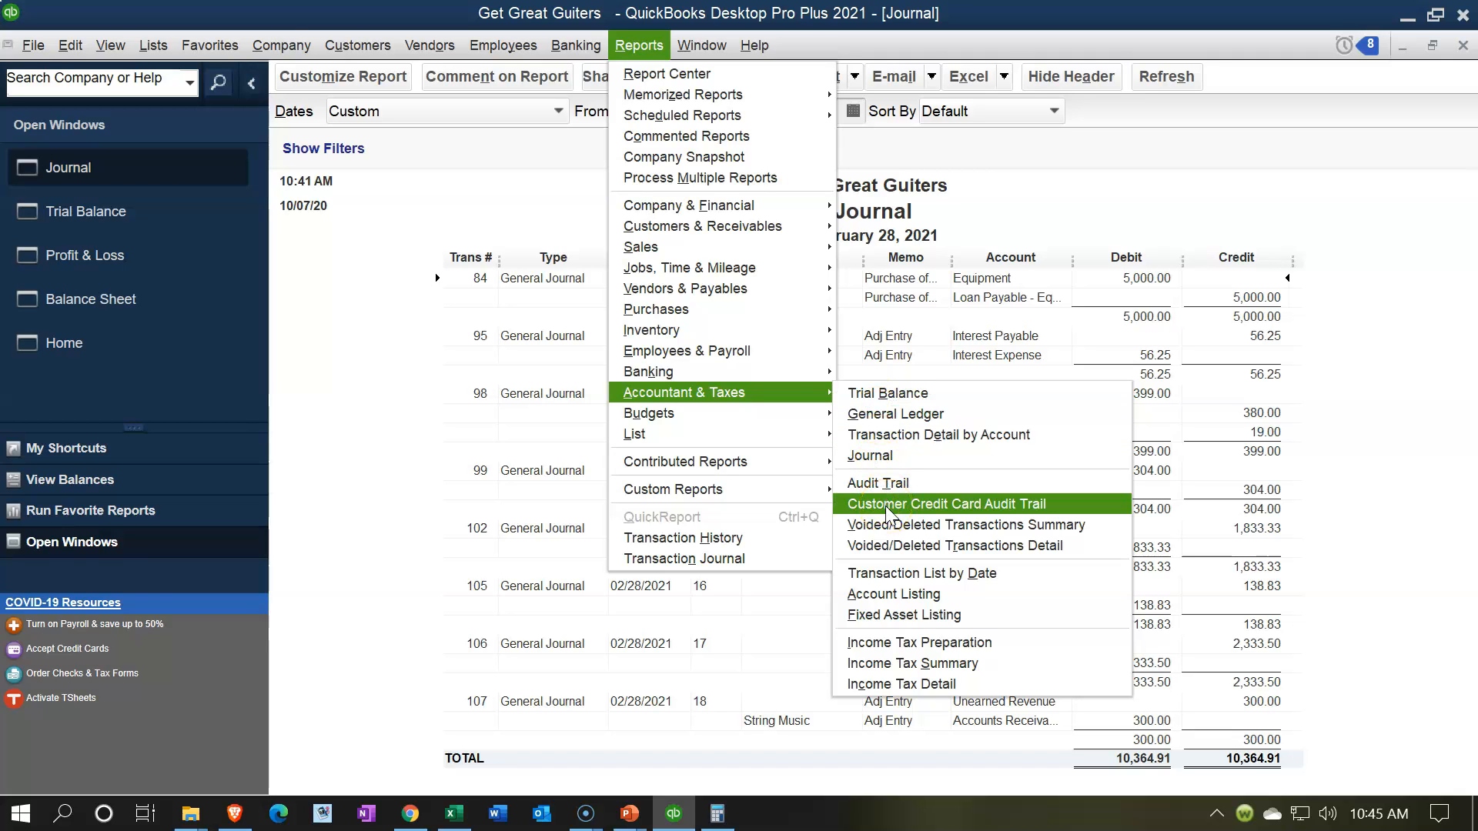
left_click(882, 457)
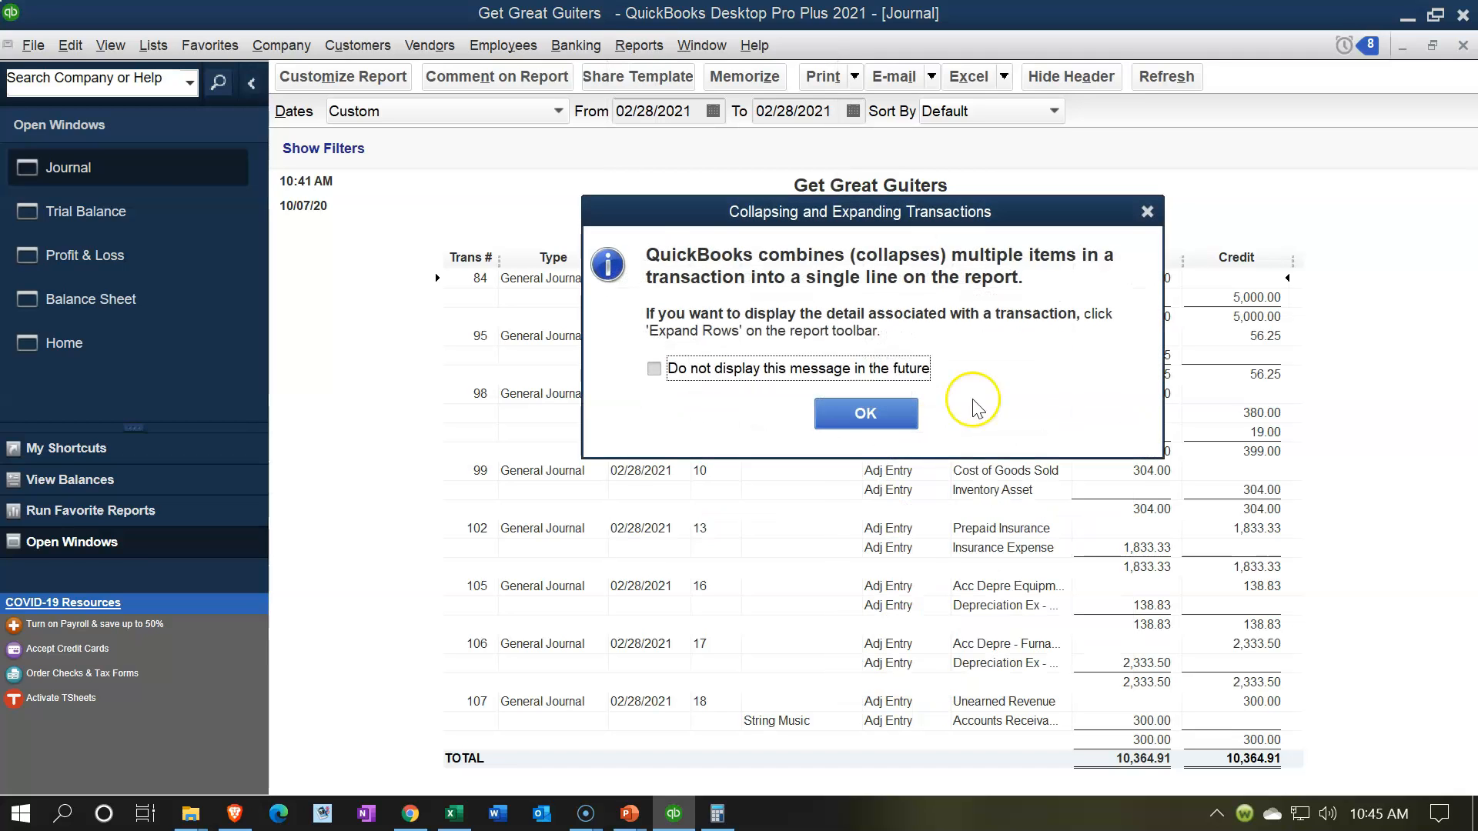
left_click(847, 420)
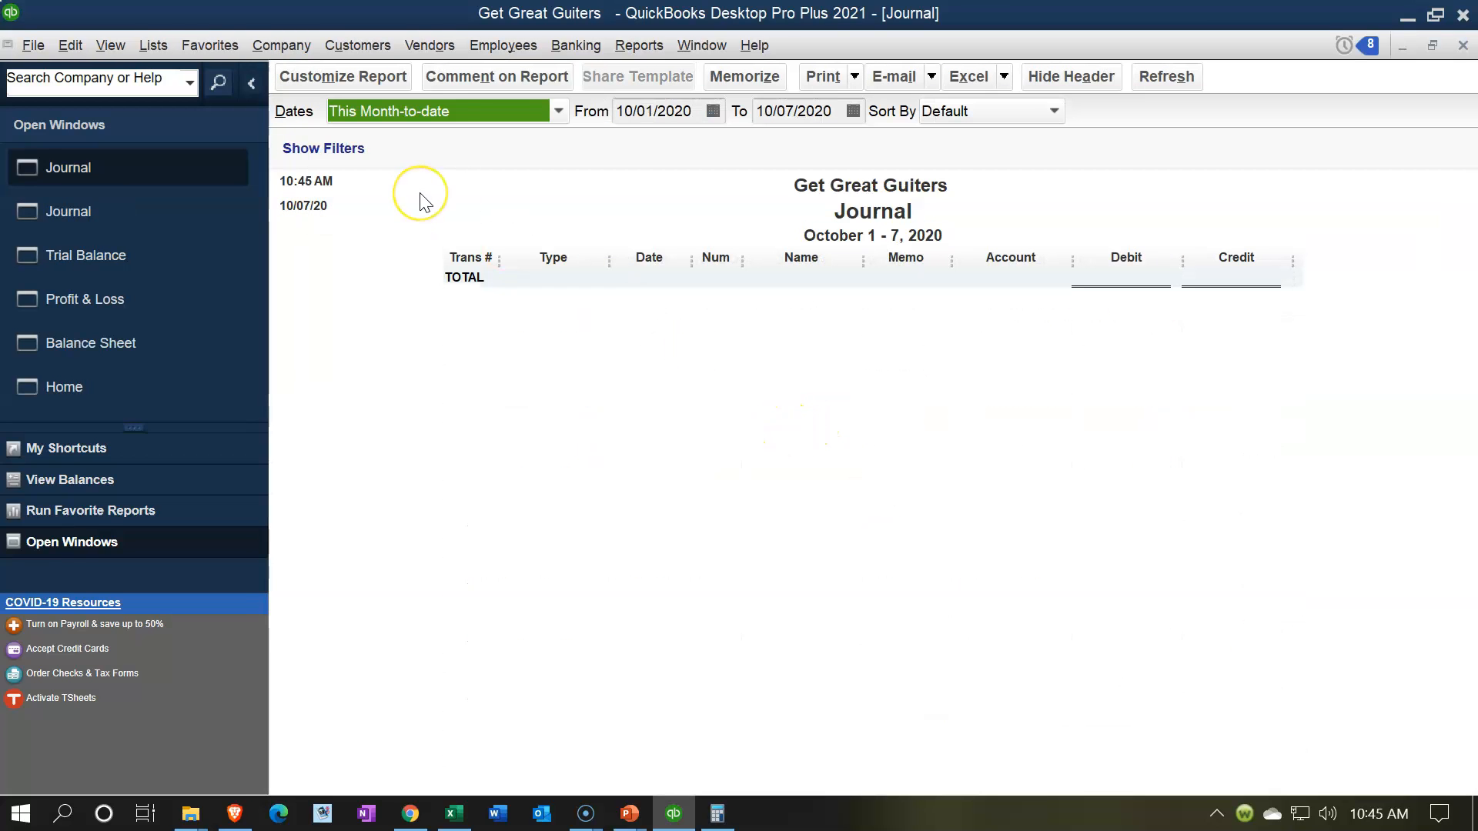
Step: Set the new Journal report's date range to 03/01/2021 through 03/01/2021
key("Tab")
type("03/01/2021")
key("Tab")
type("03/")
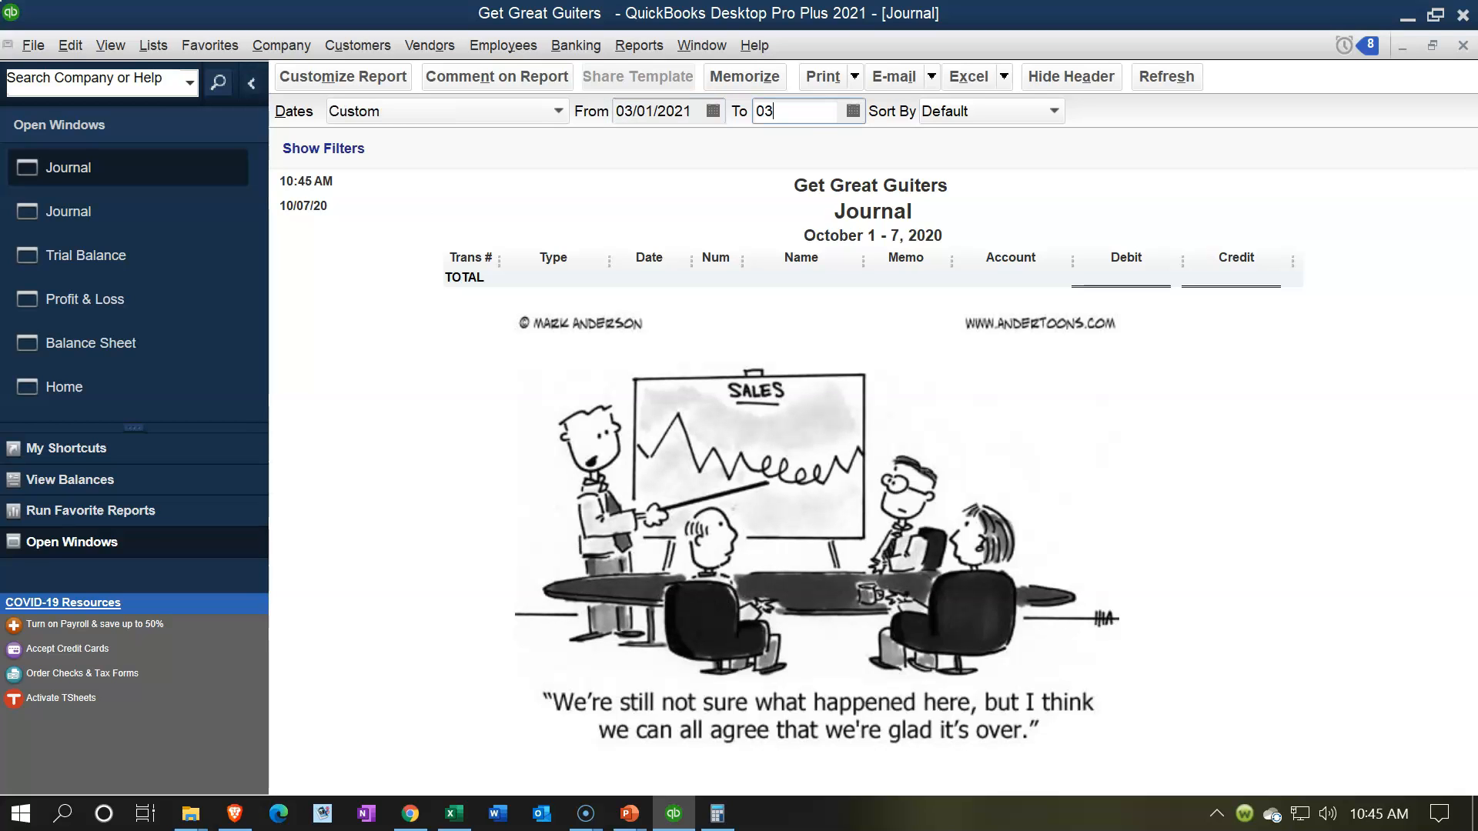
type("01/2021")
key("Tab")
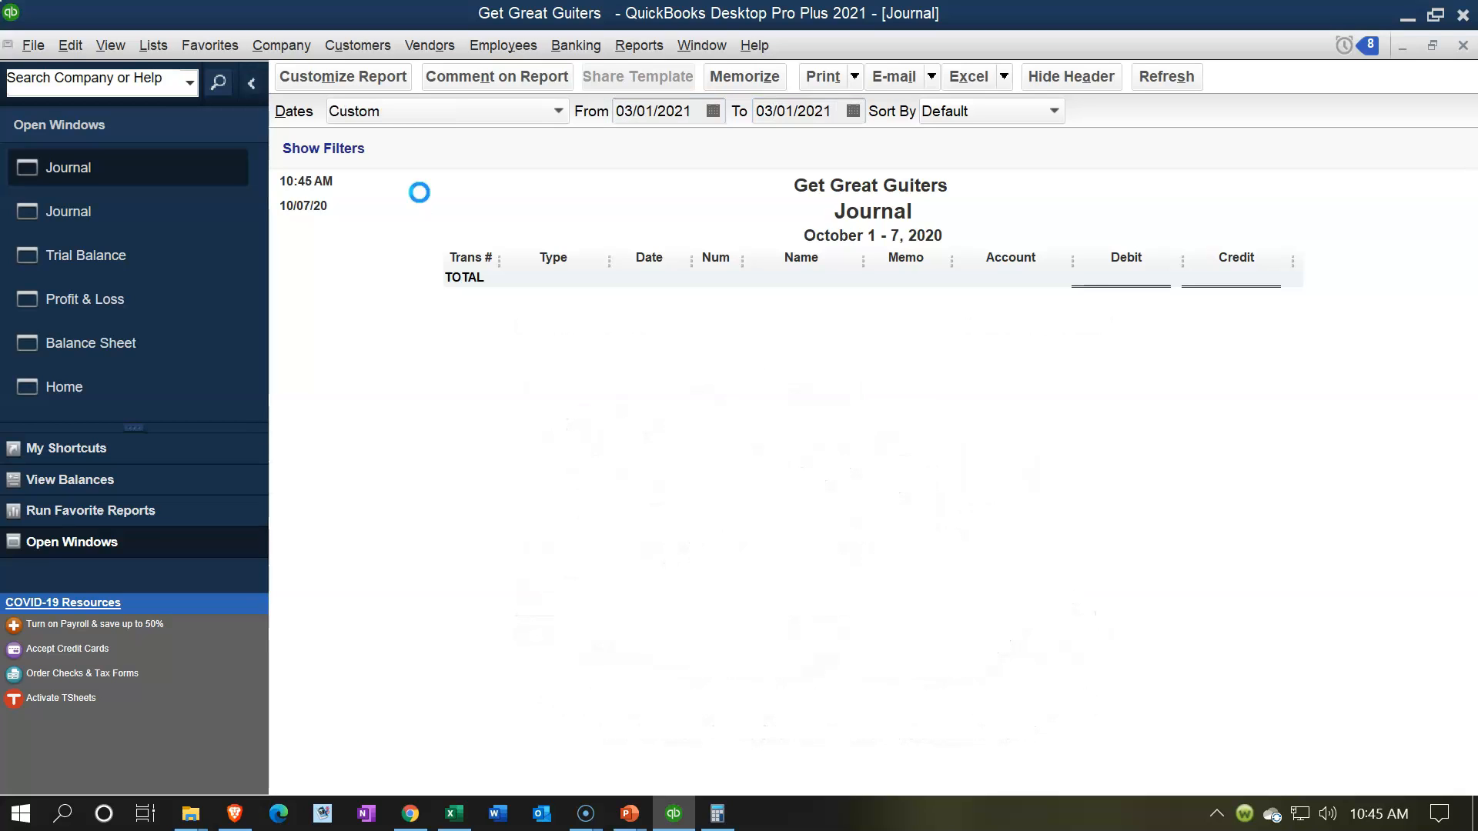
Step: Filter the March 1, 2021 Journal report by transaction type to show only Journal entries
left_click(374, 77)
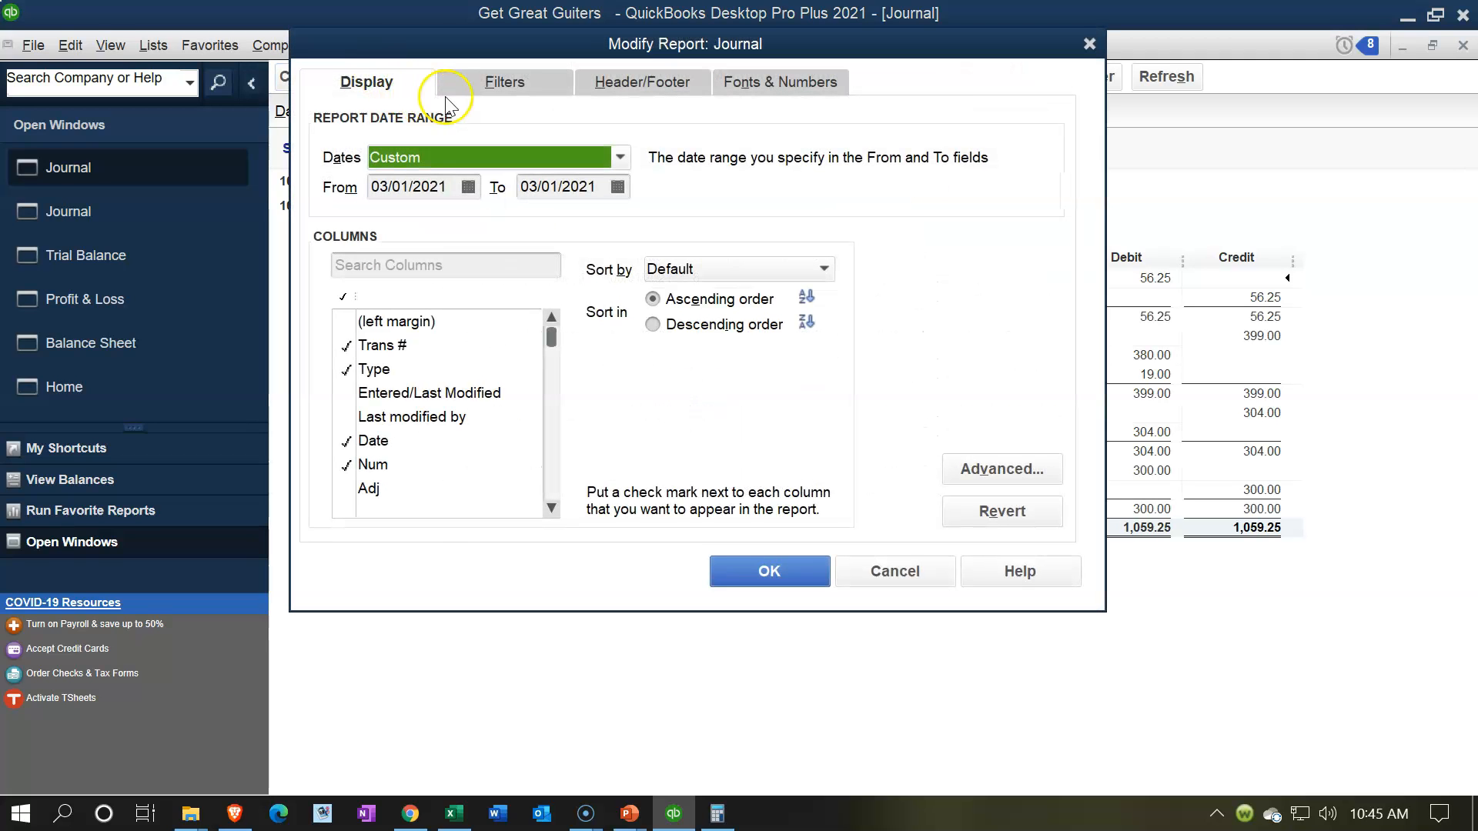
left_click(468, 83)
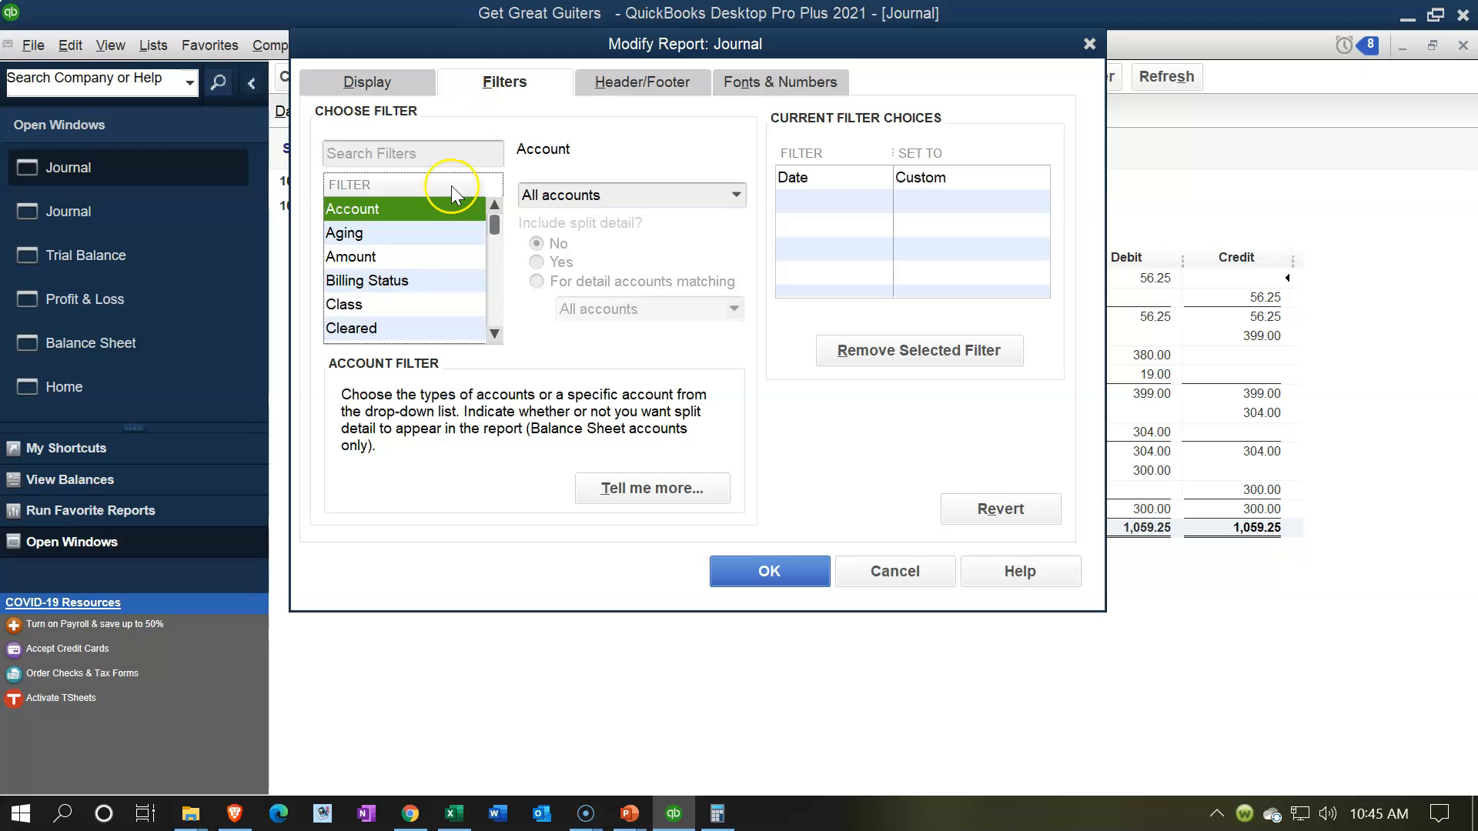
left_click_drag(493, 223, 495, 336)
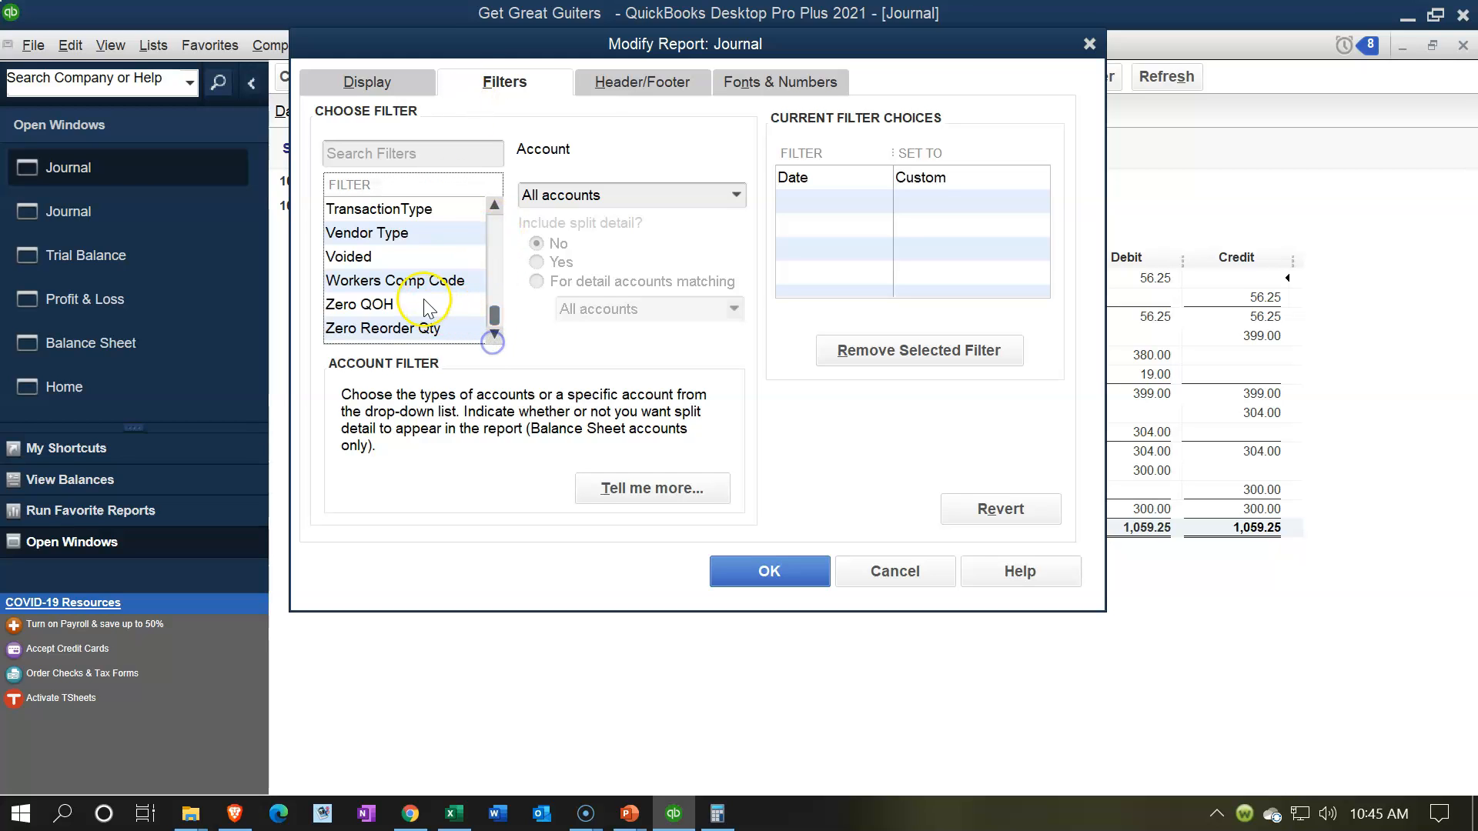
left_click(392, 208)
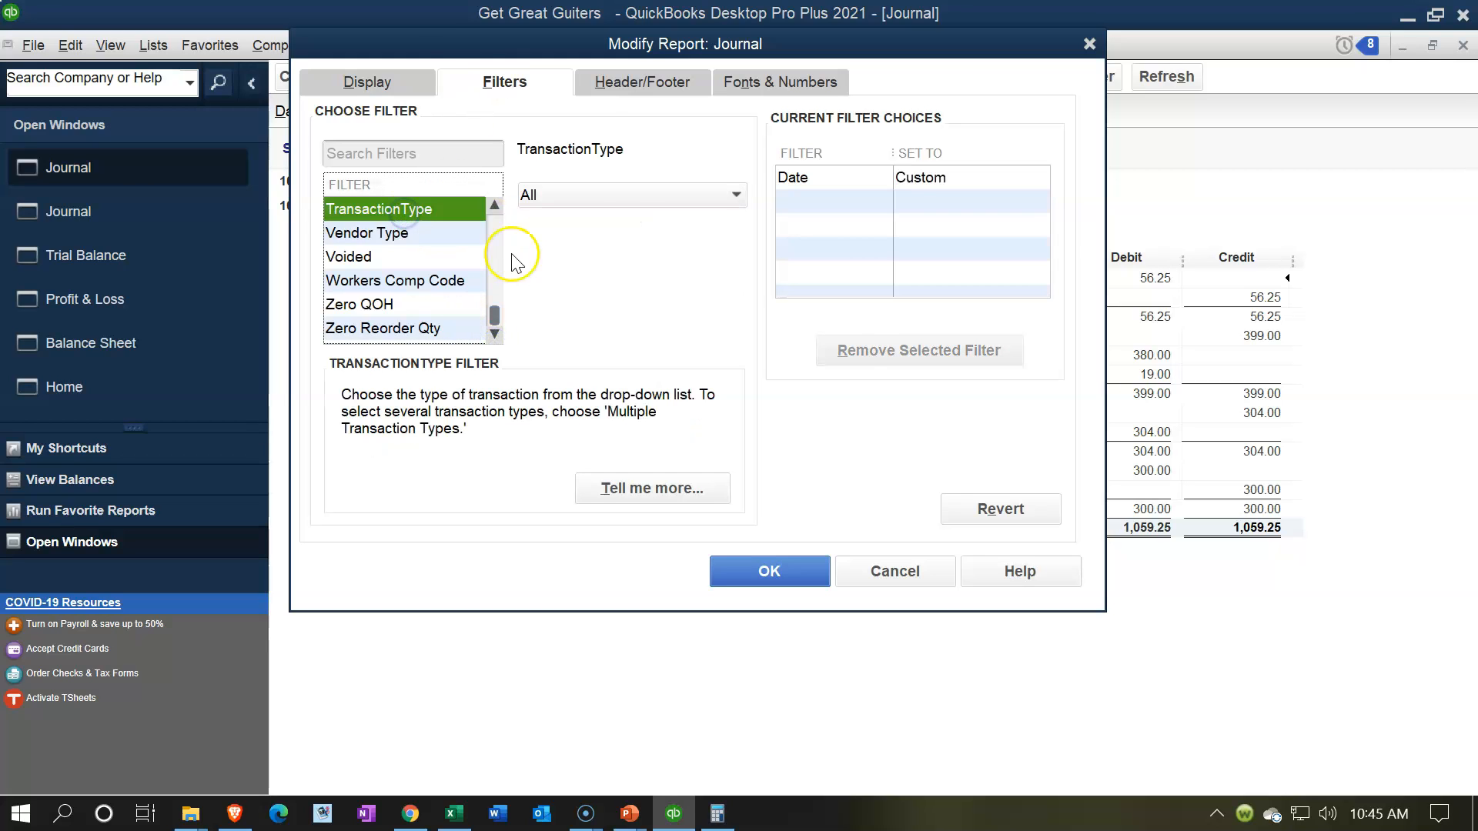
left_click(632, 204)
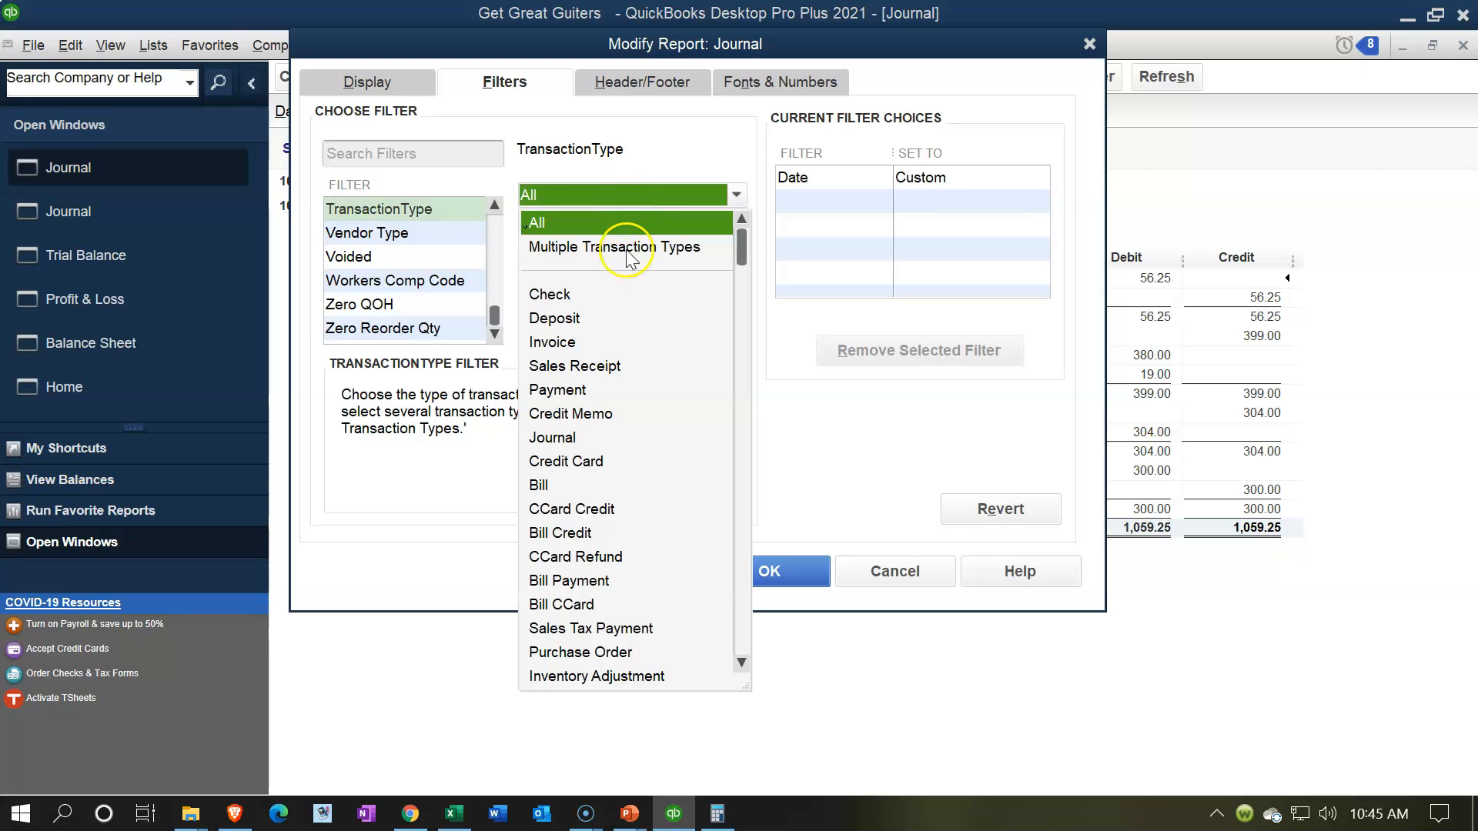
left_click(560, 436)
left_click(750, 573)
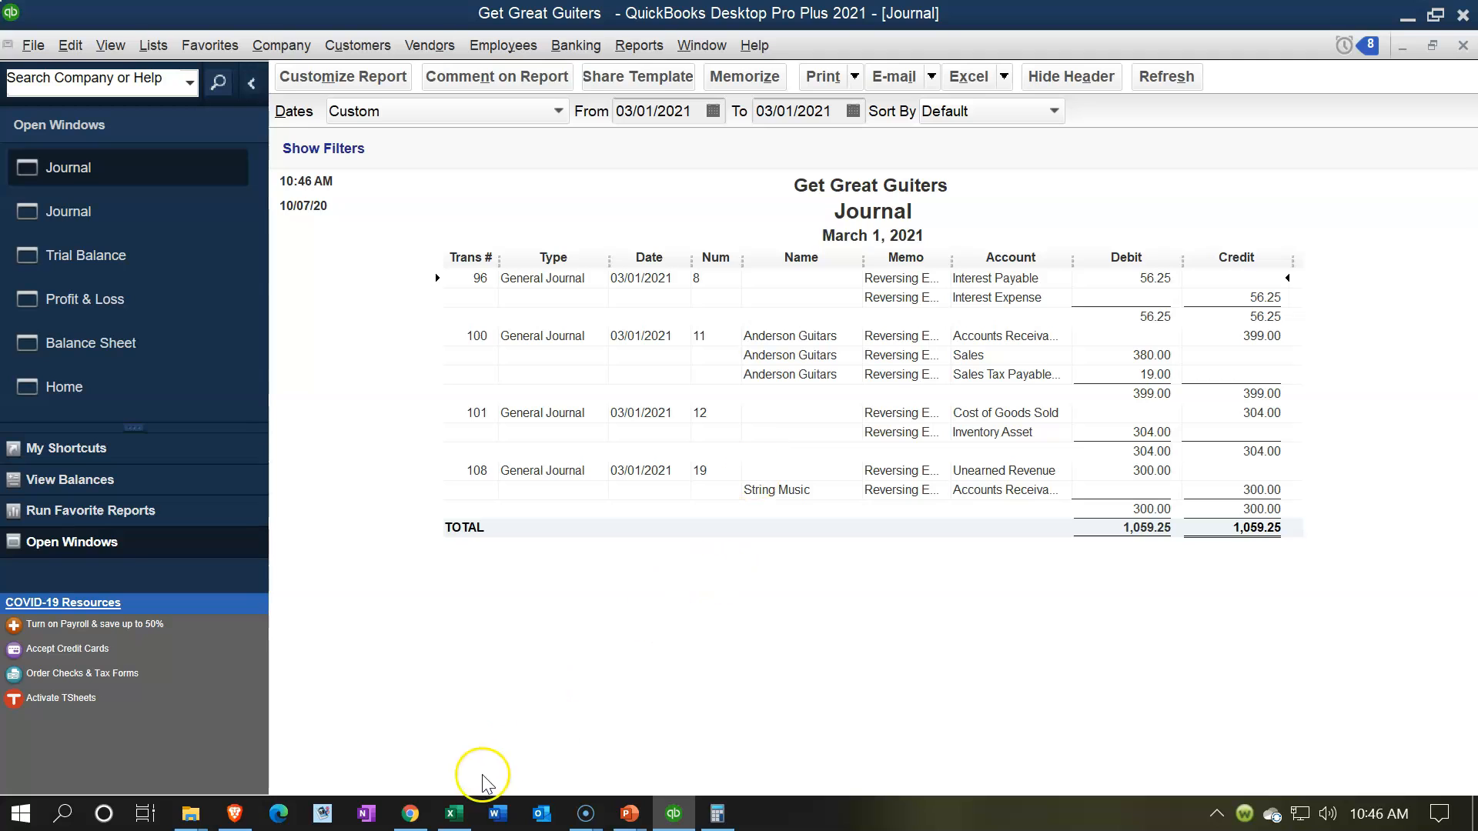
Step: Check the reversing entries through Rev 4 in the Excel adjusting entry worksheet, then minimize Excel to return to QuickBooks
left_click(469, 821)
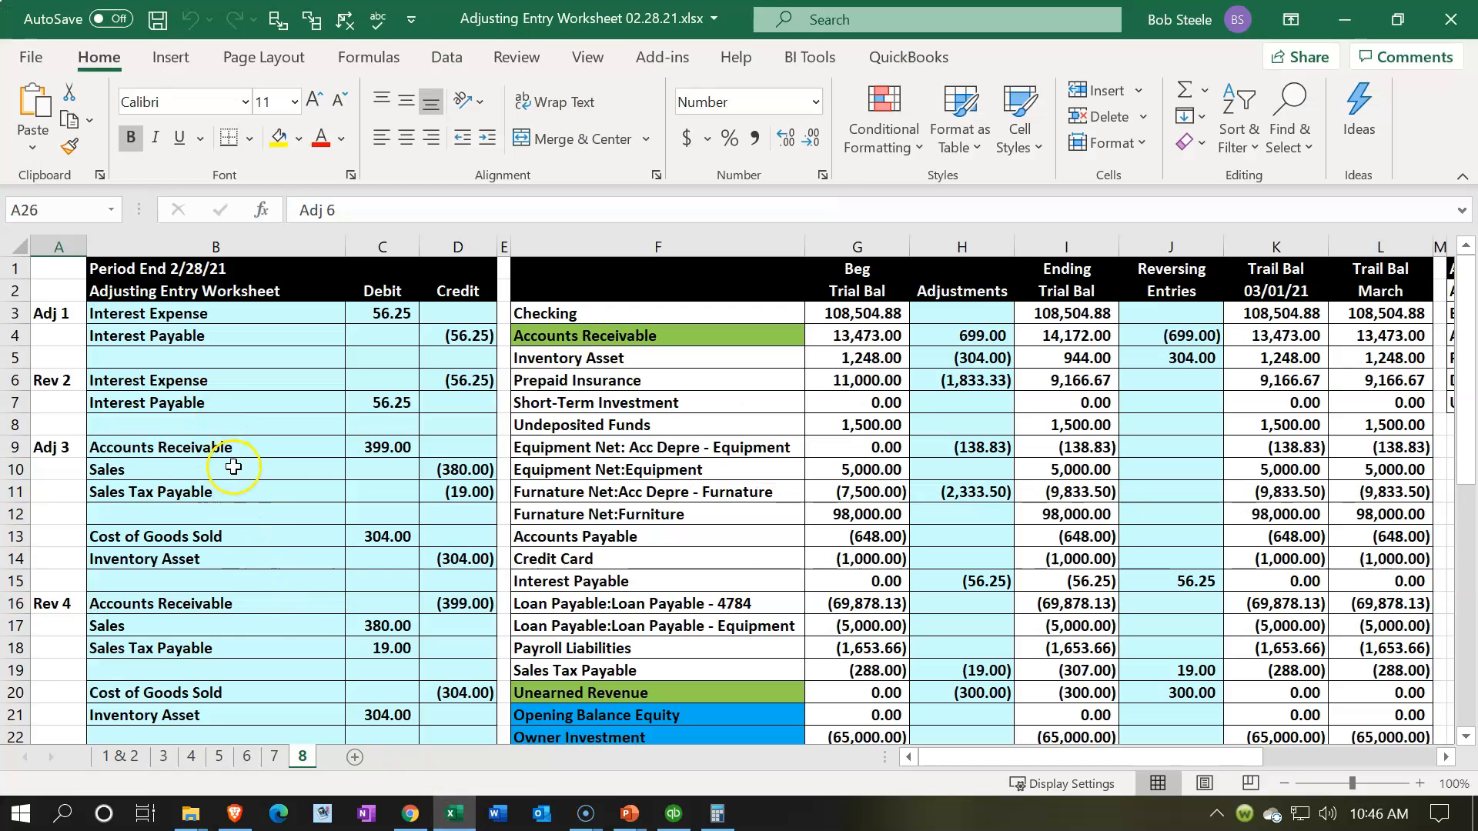
left_click(68, 610)
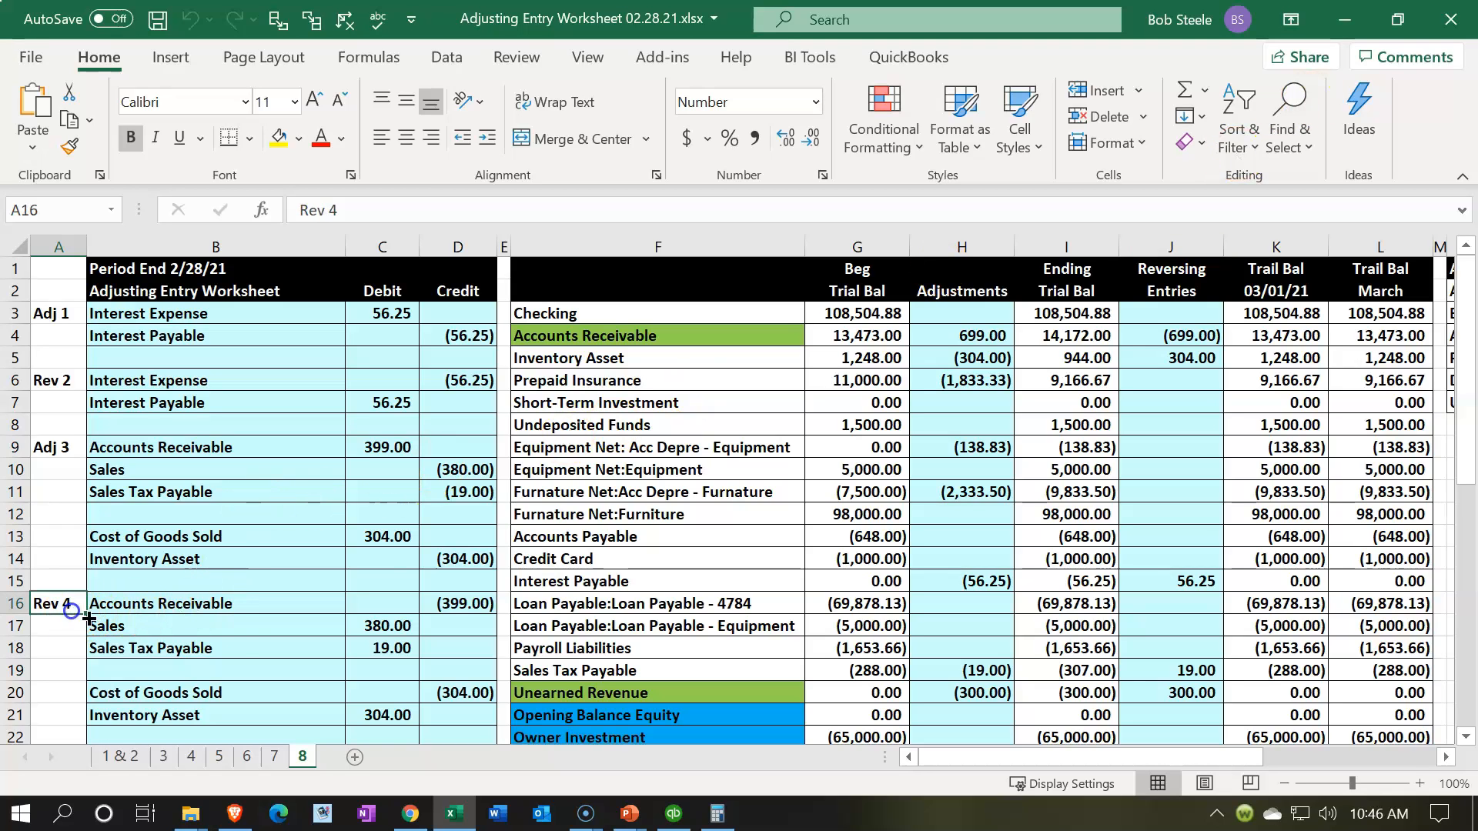
left_click(1339, 16)
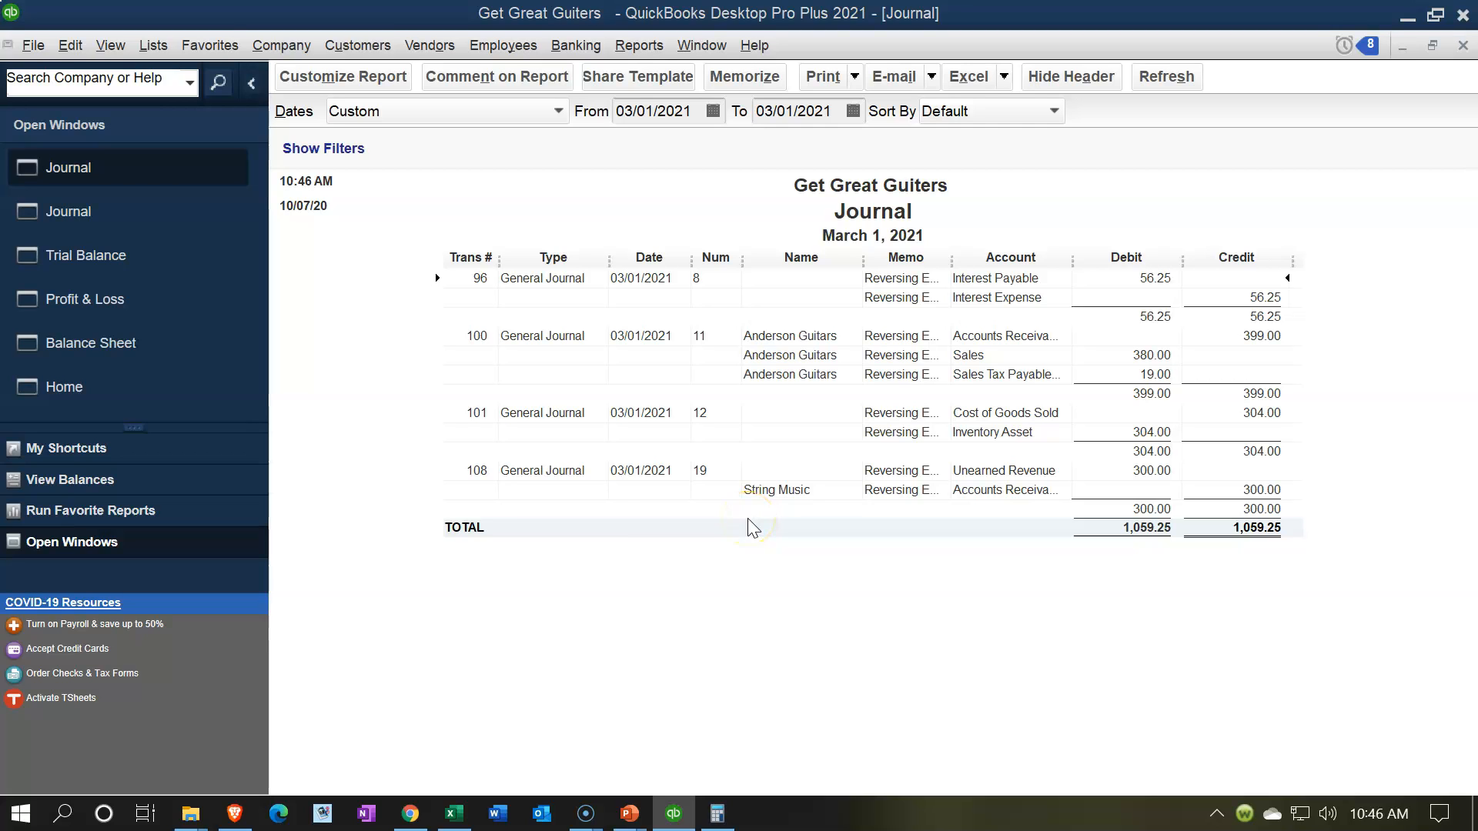
Step: Review the open Balance Sheet, Profit & Loss, Trial Balance and March 1 Journal reports, ending on the Balance Sheet
left_click(128, 345)
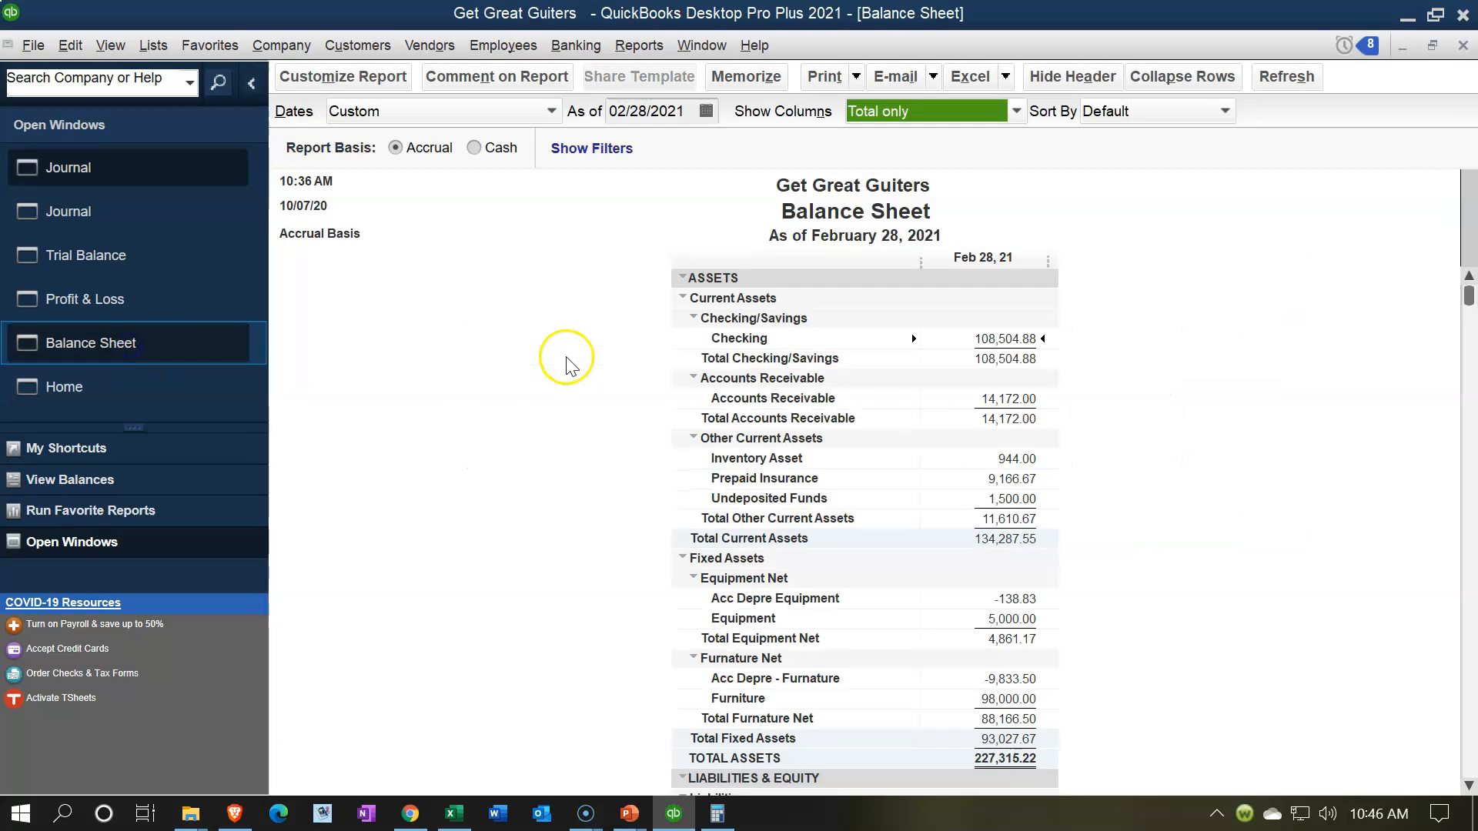
scroll(572, 373, "down", 12)
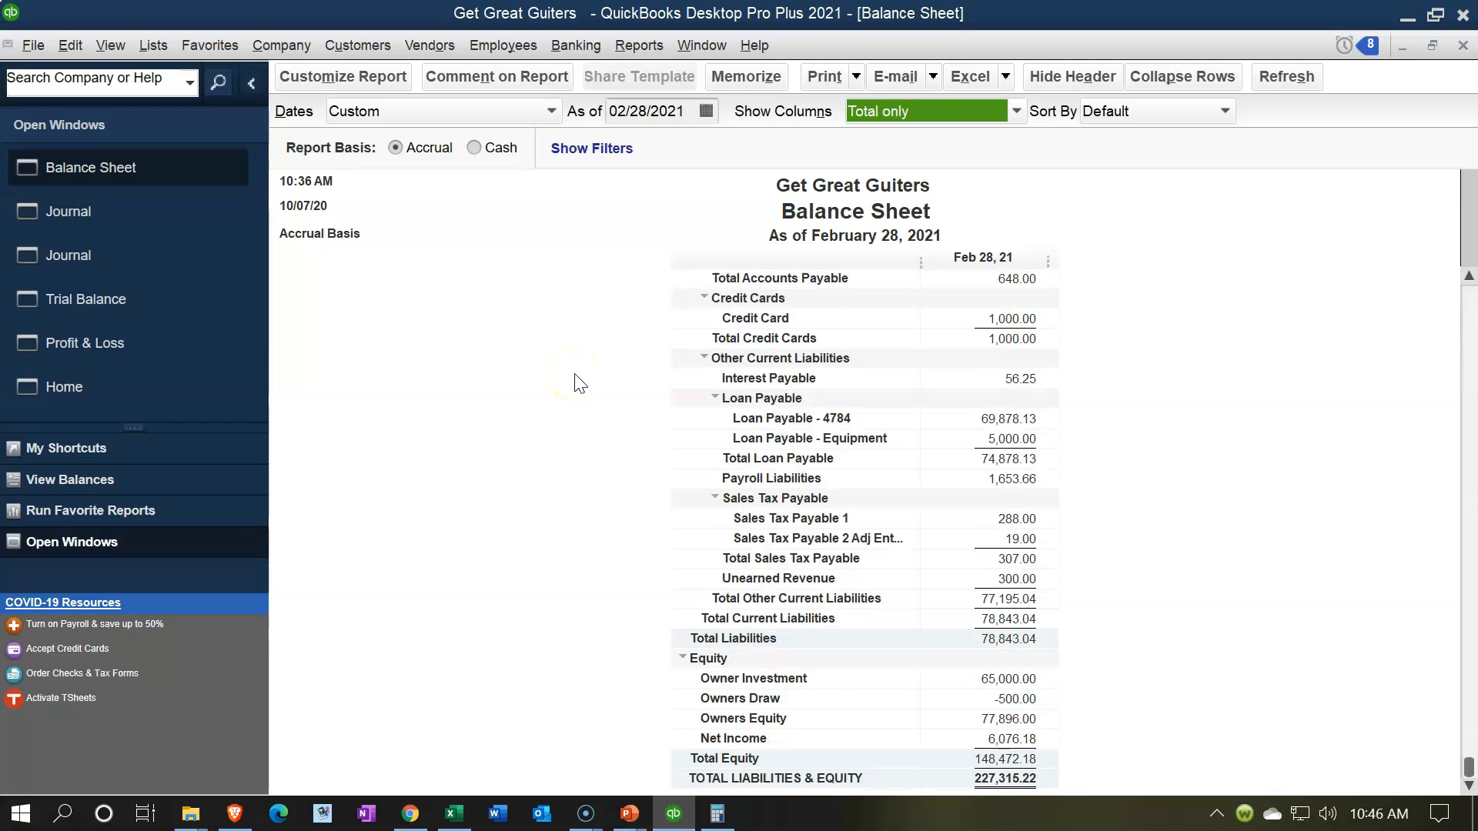
left_click(183, 335)
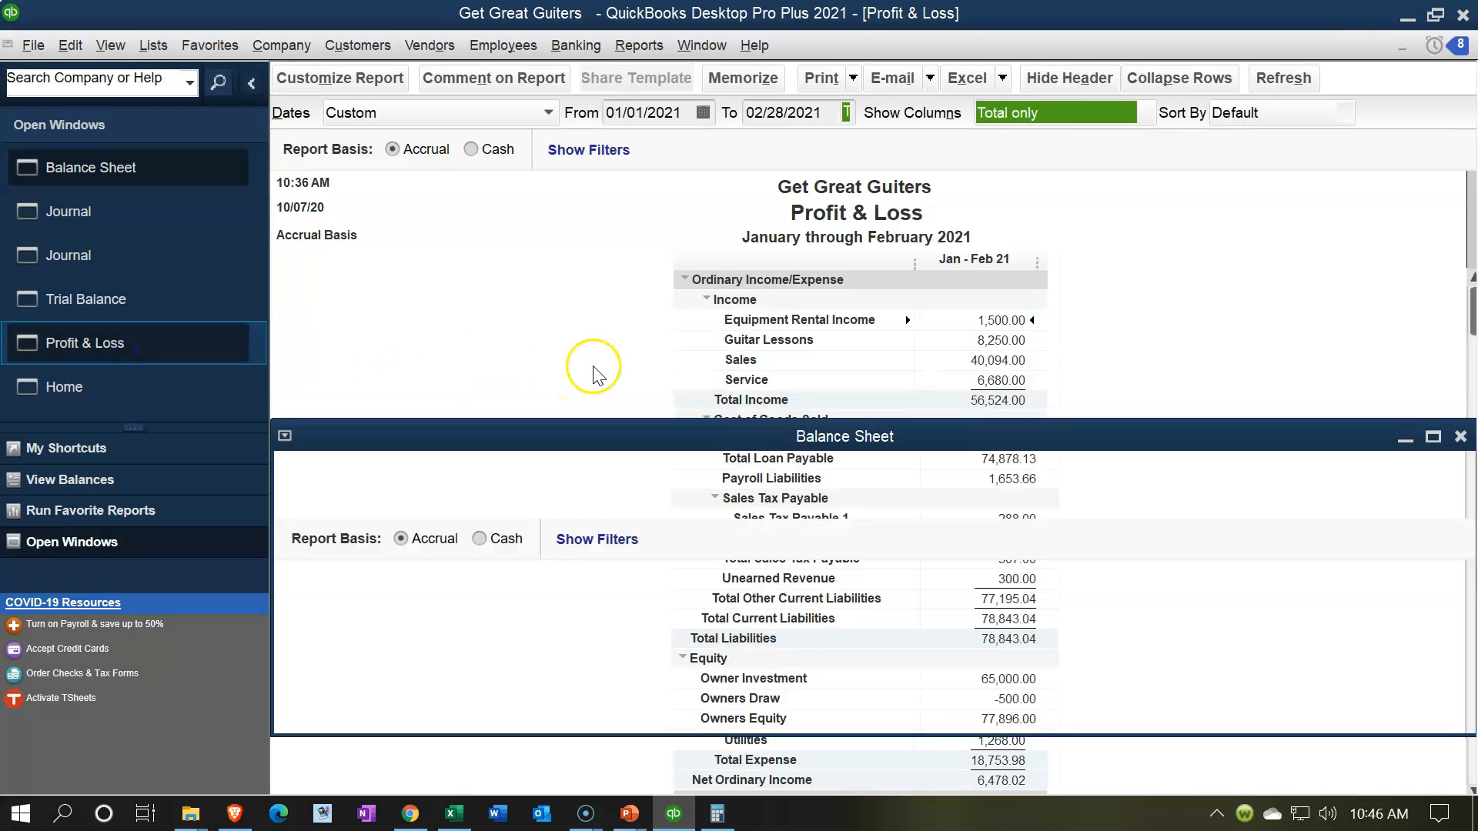
scroll(593, 369, "down", 3)
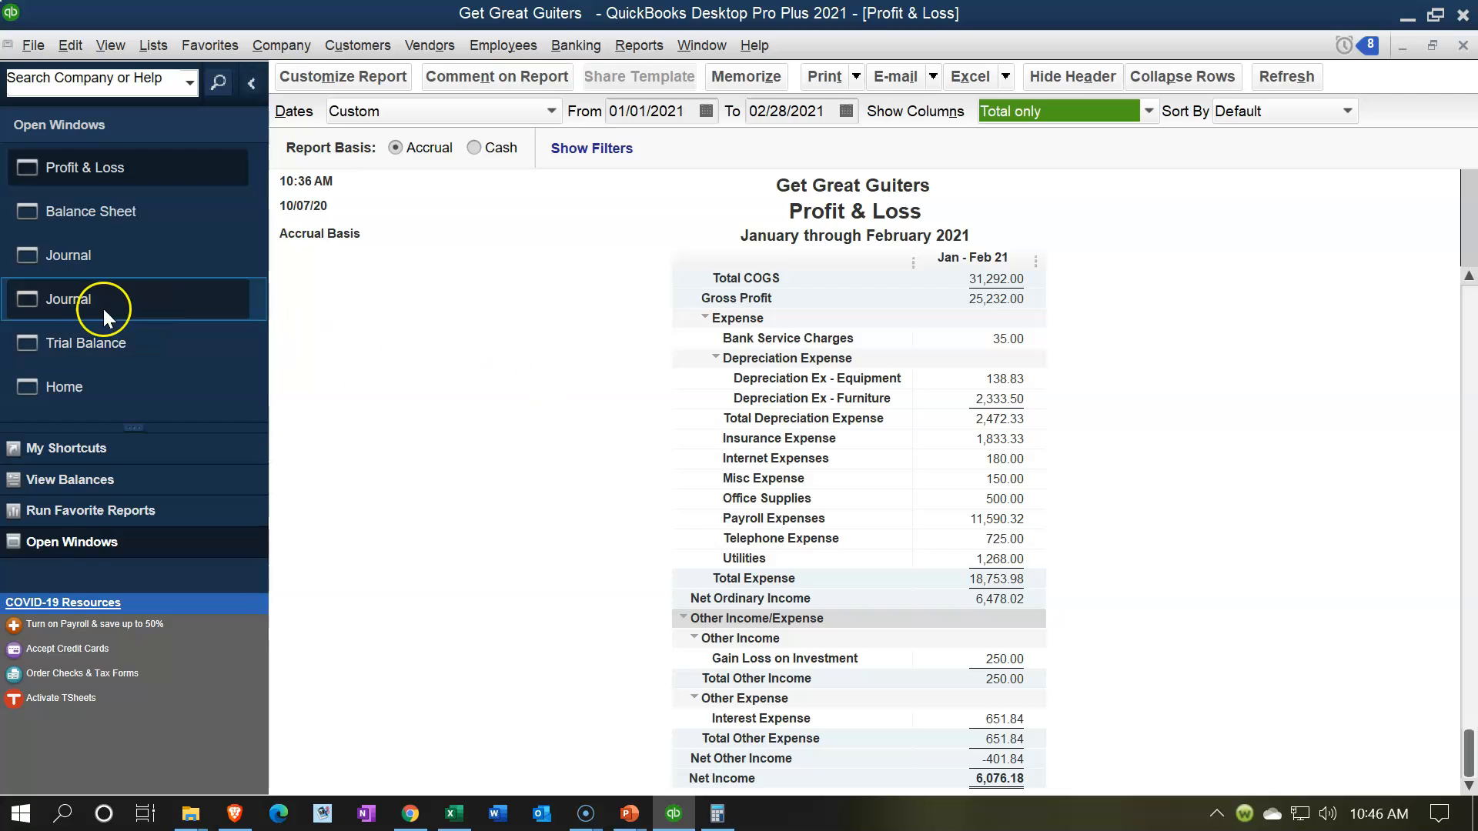
left_click(85, 347)
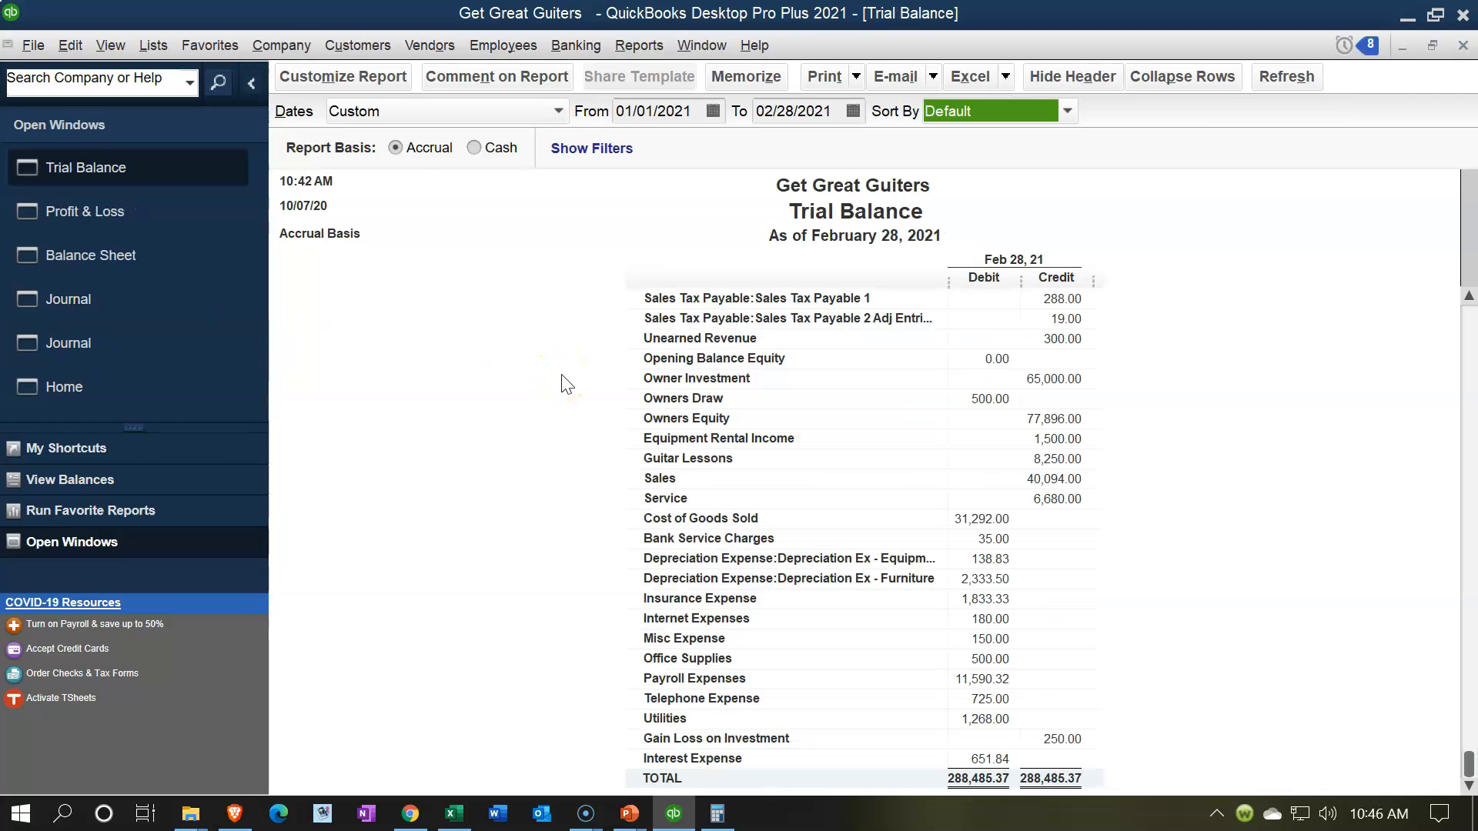
left_click(76, 297)
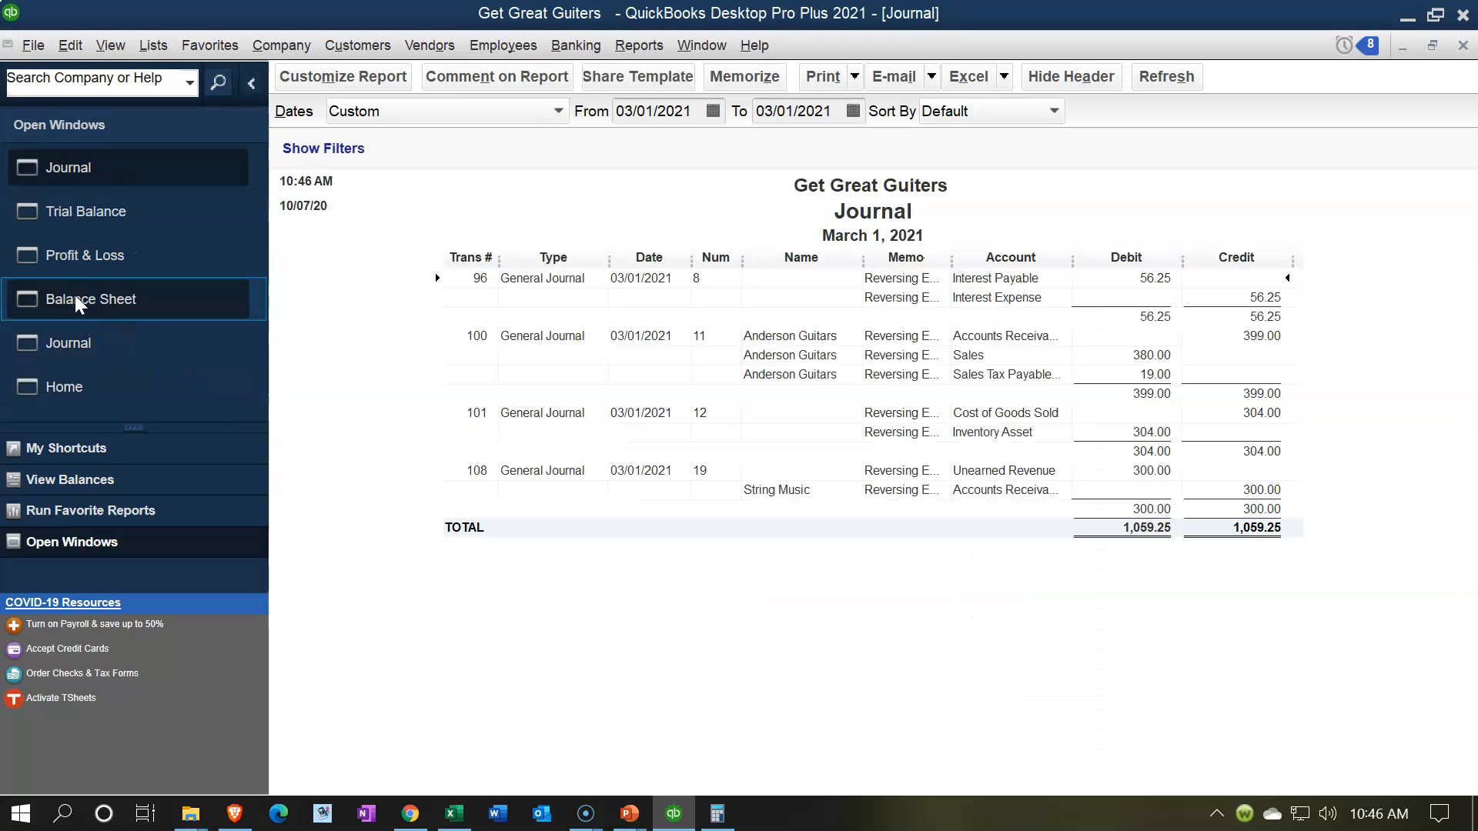
left_click(74, 339)
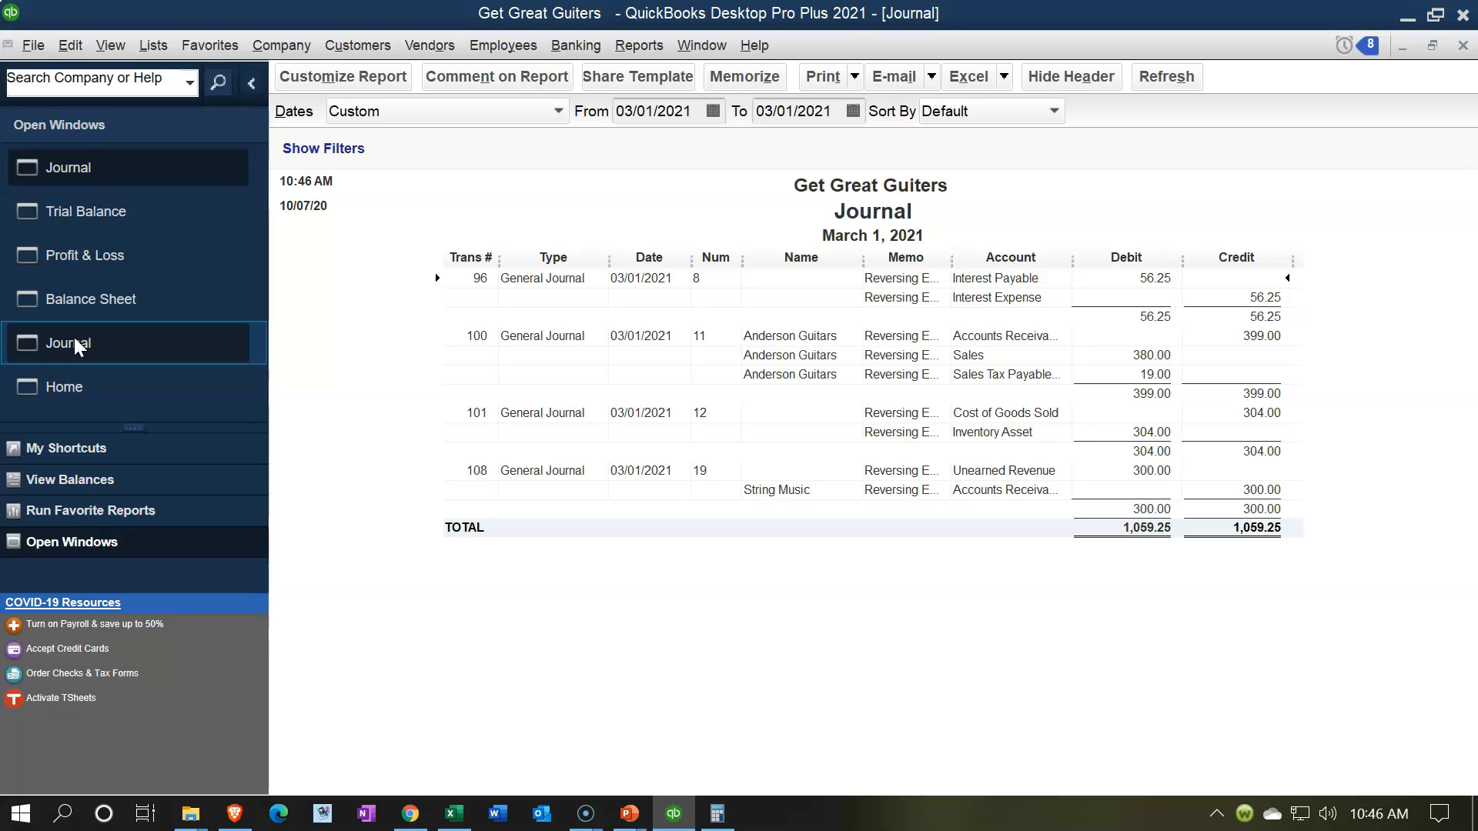
left_click(99, 306)
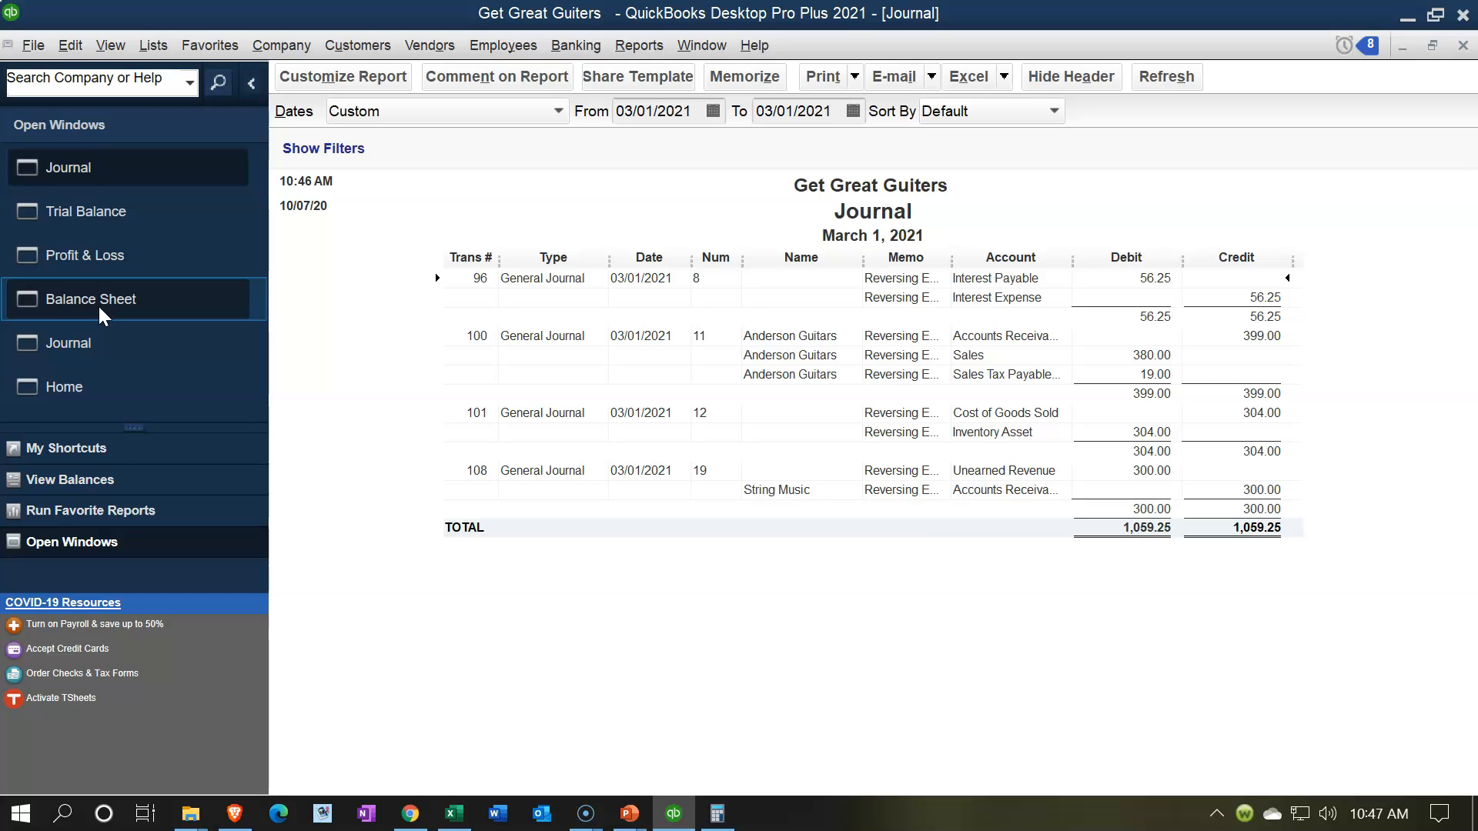
left_click(805, 84)
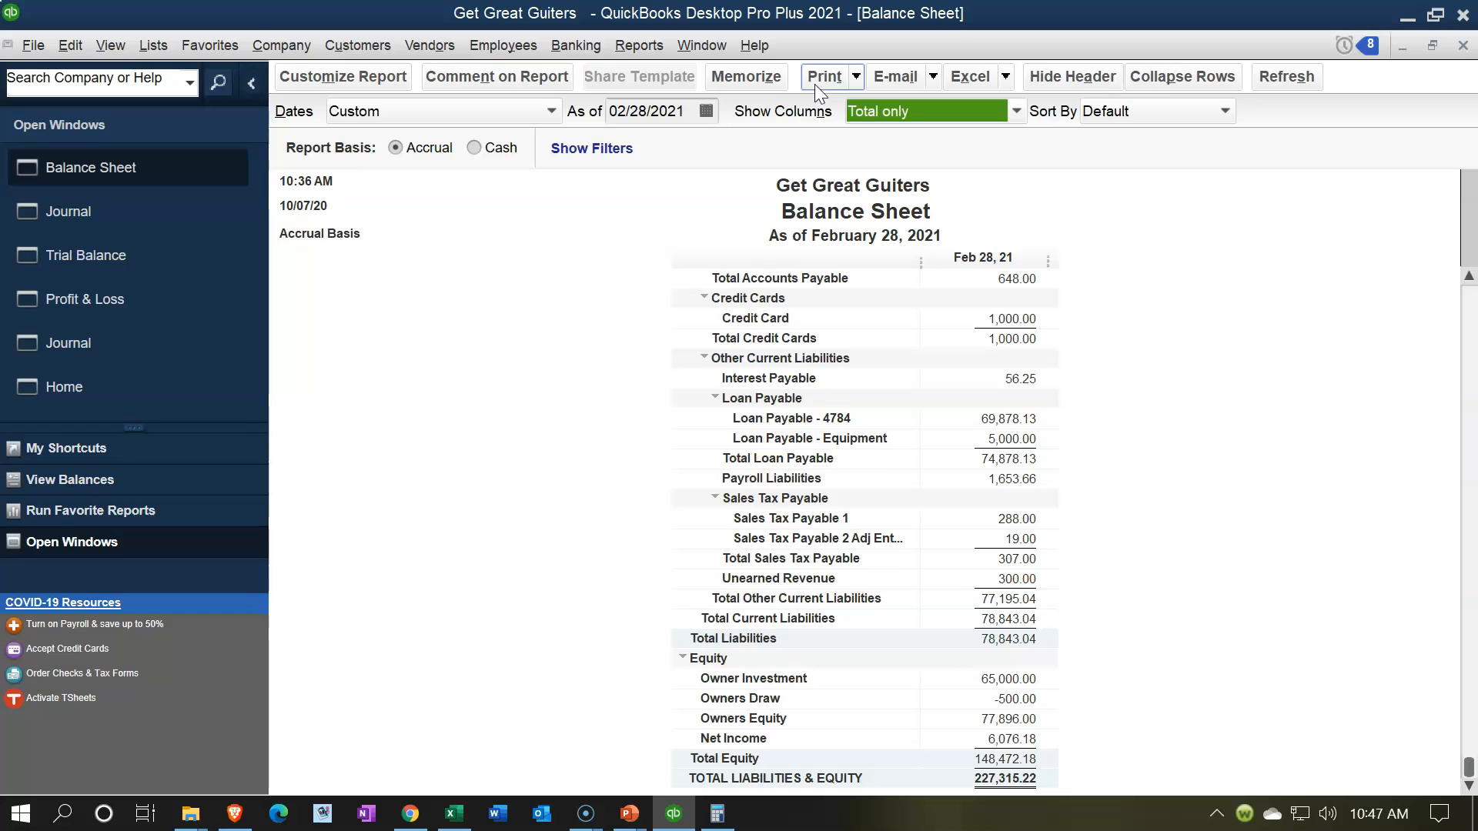
left_click(859, 76)
left_click(861, 75)
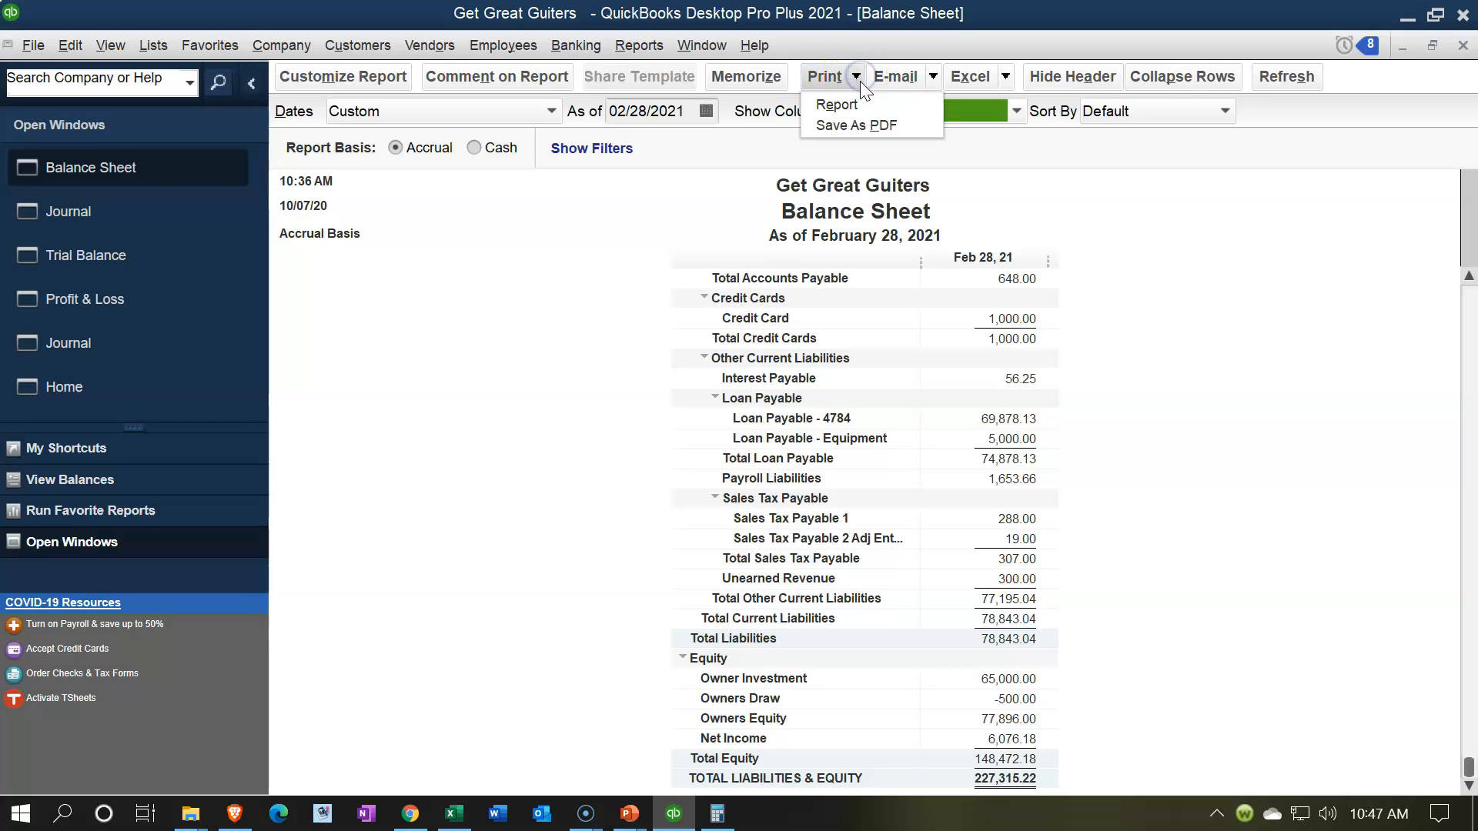
left_click(857, 107)
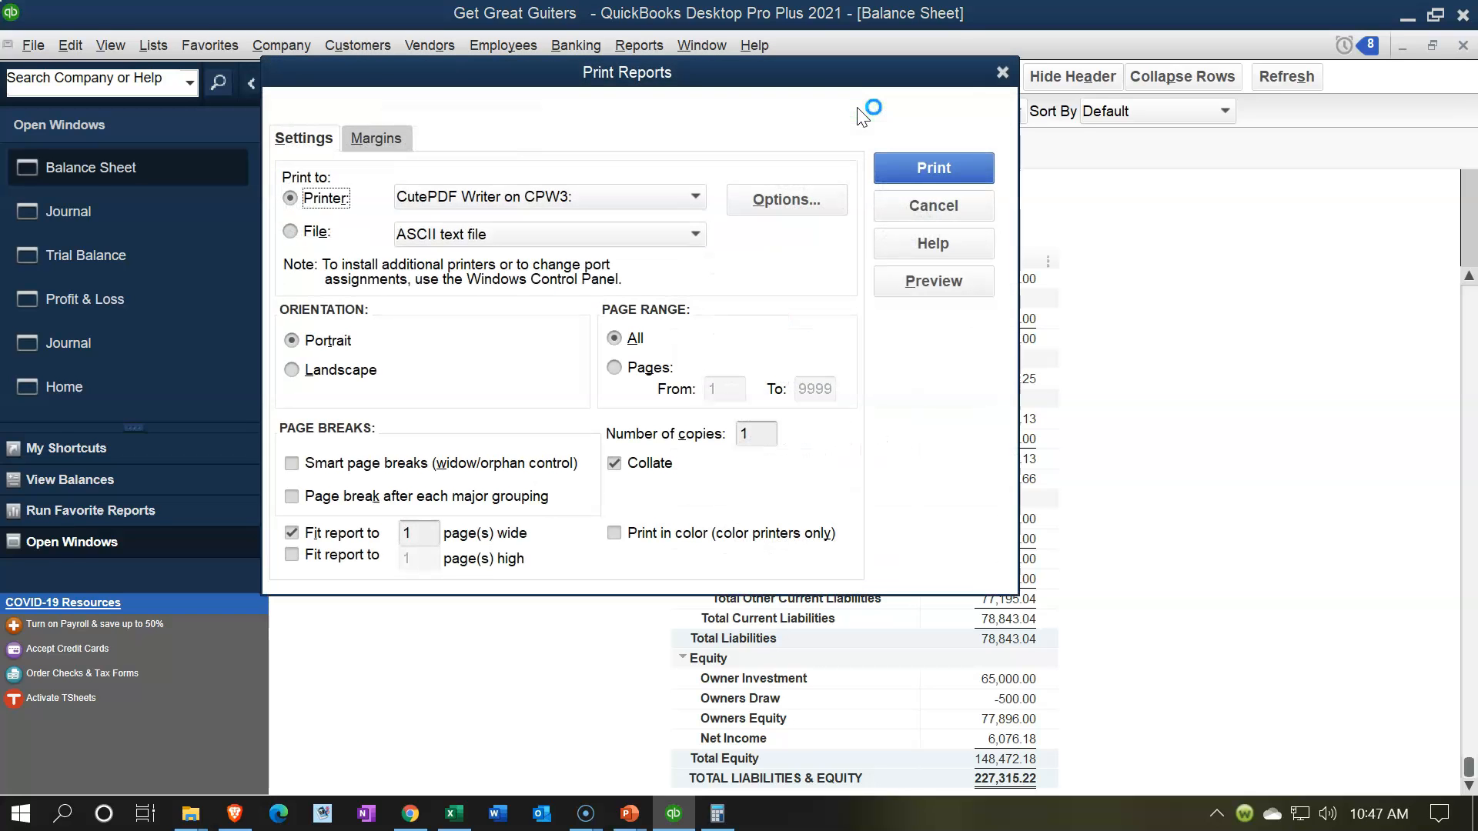
left_click(1002, 72)
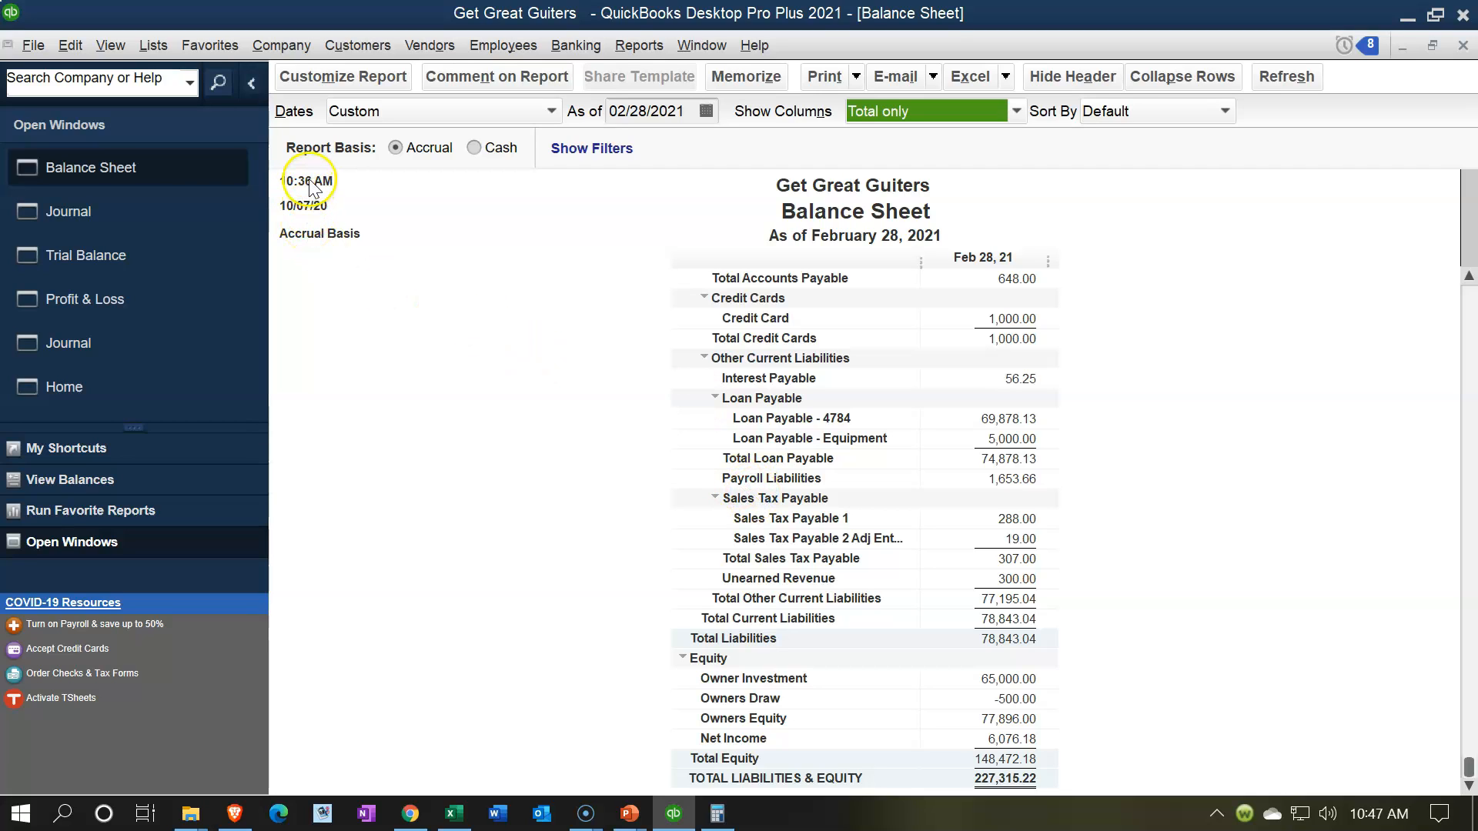
Step: Customize the Balance Sheet header to omit the date prepared, time prepared and report basis
left_click(319, 85)
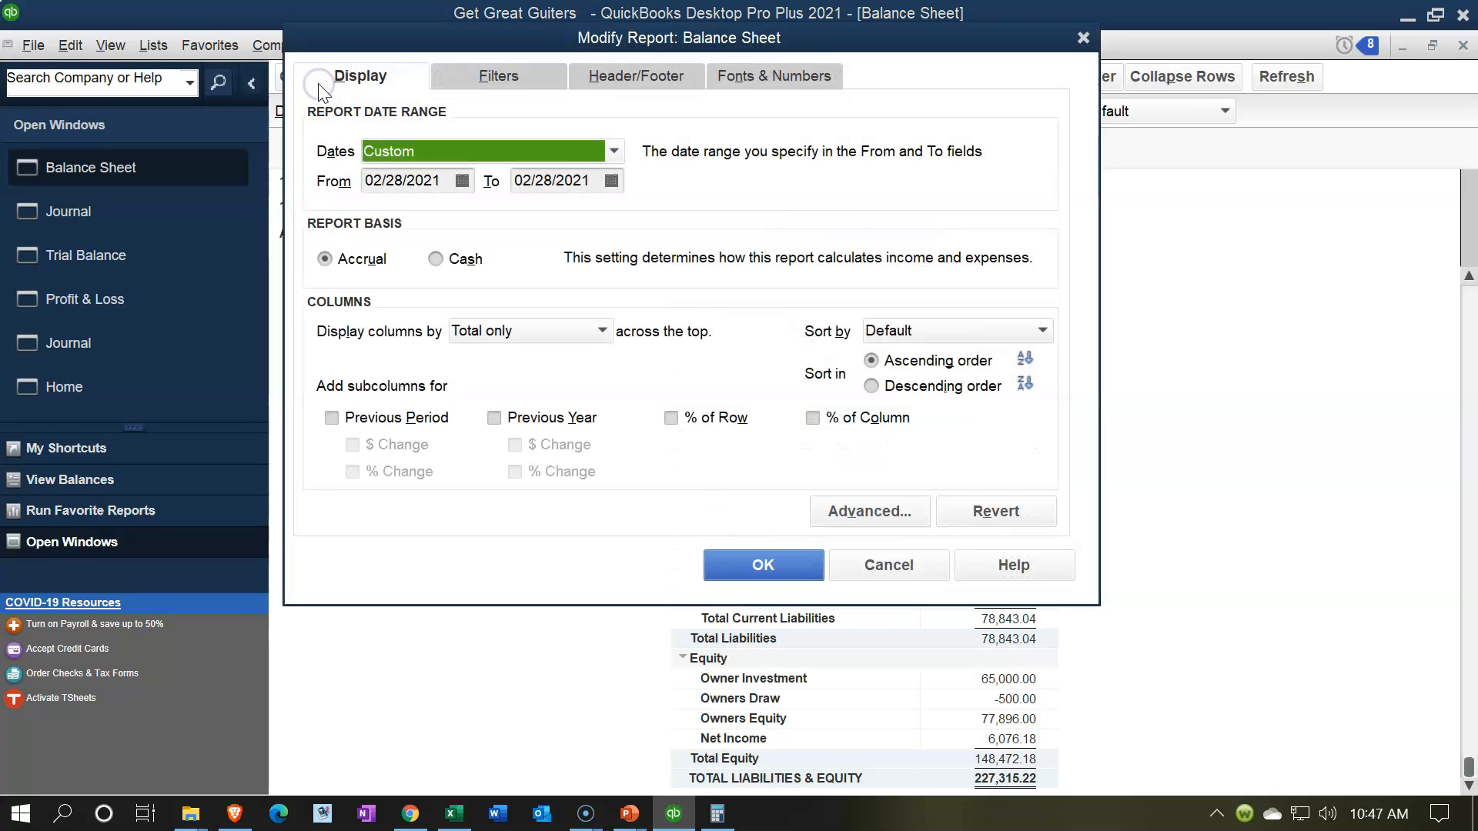
left_click(636, 74)
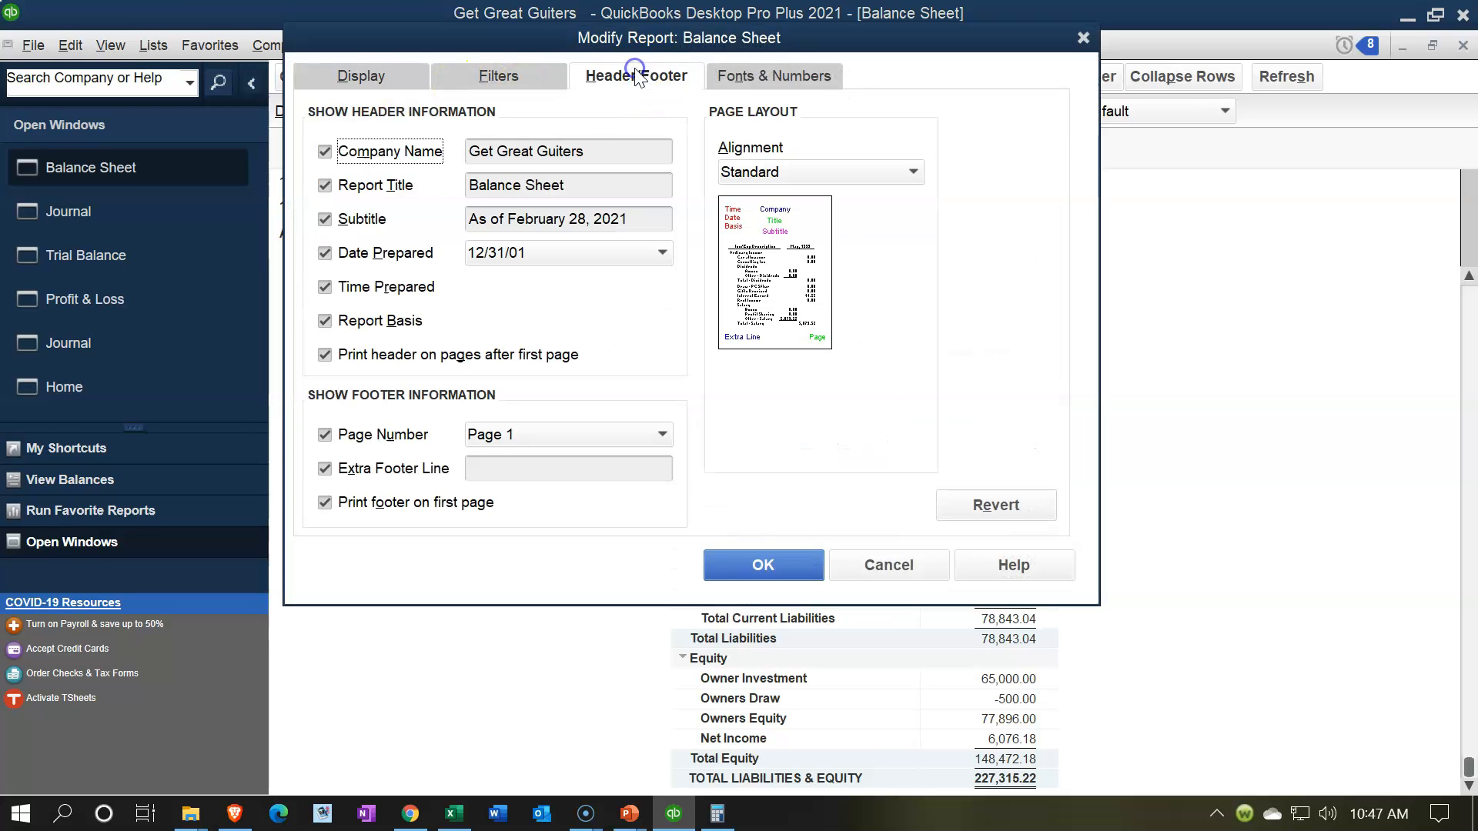
left_click(325, 252)
left_click(324, 287)
left_click(324, 320)
Step: Format the Balance Sheet's negative numbers in parentheses and bright red, and apply the report changes
left_click(718, 83)
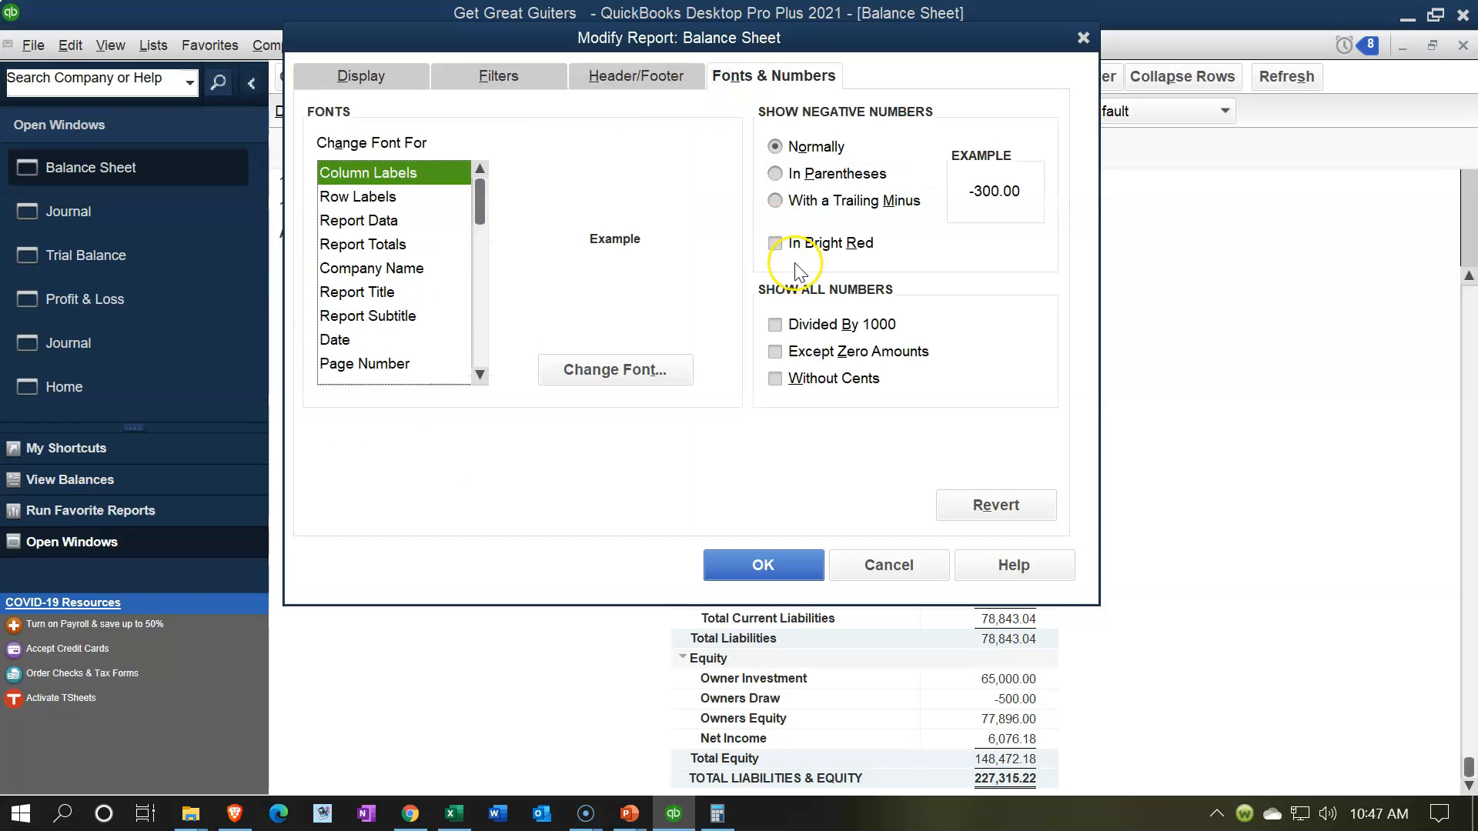
left_click(777, 244)
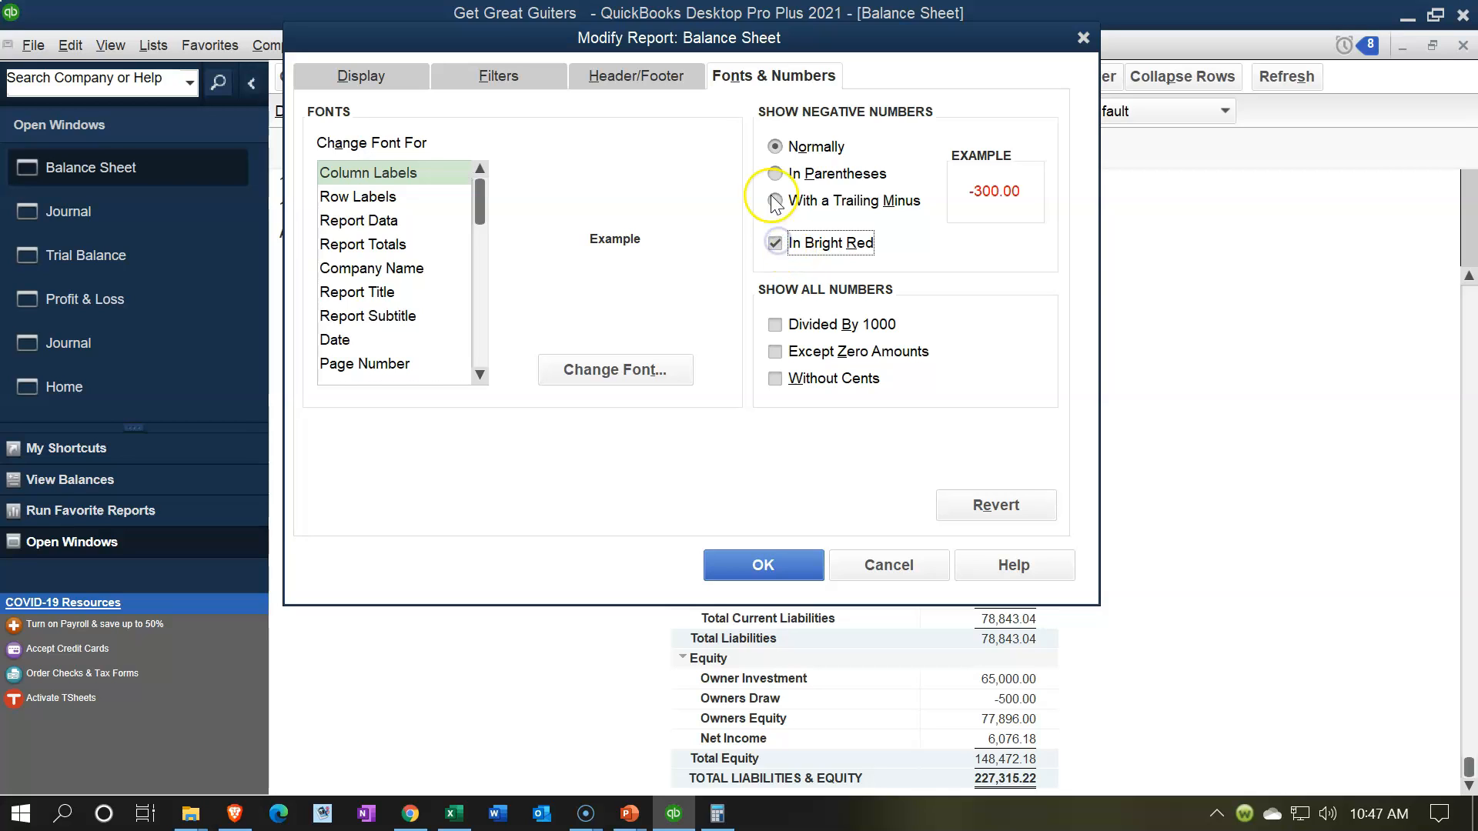
left_click(775, 174)
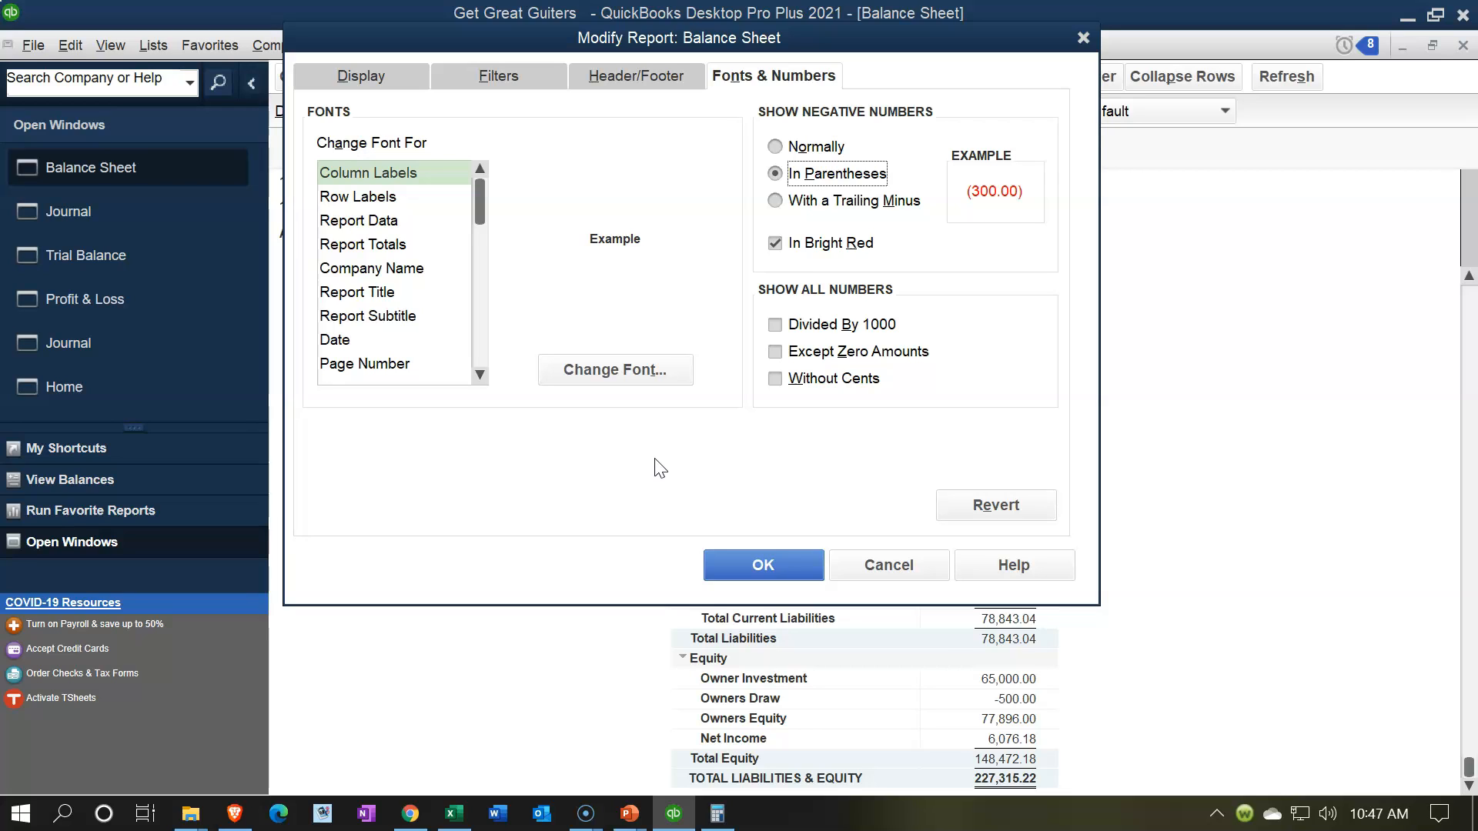
left_click(751, 564)
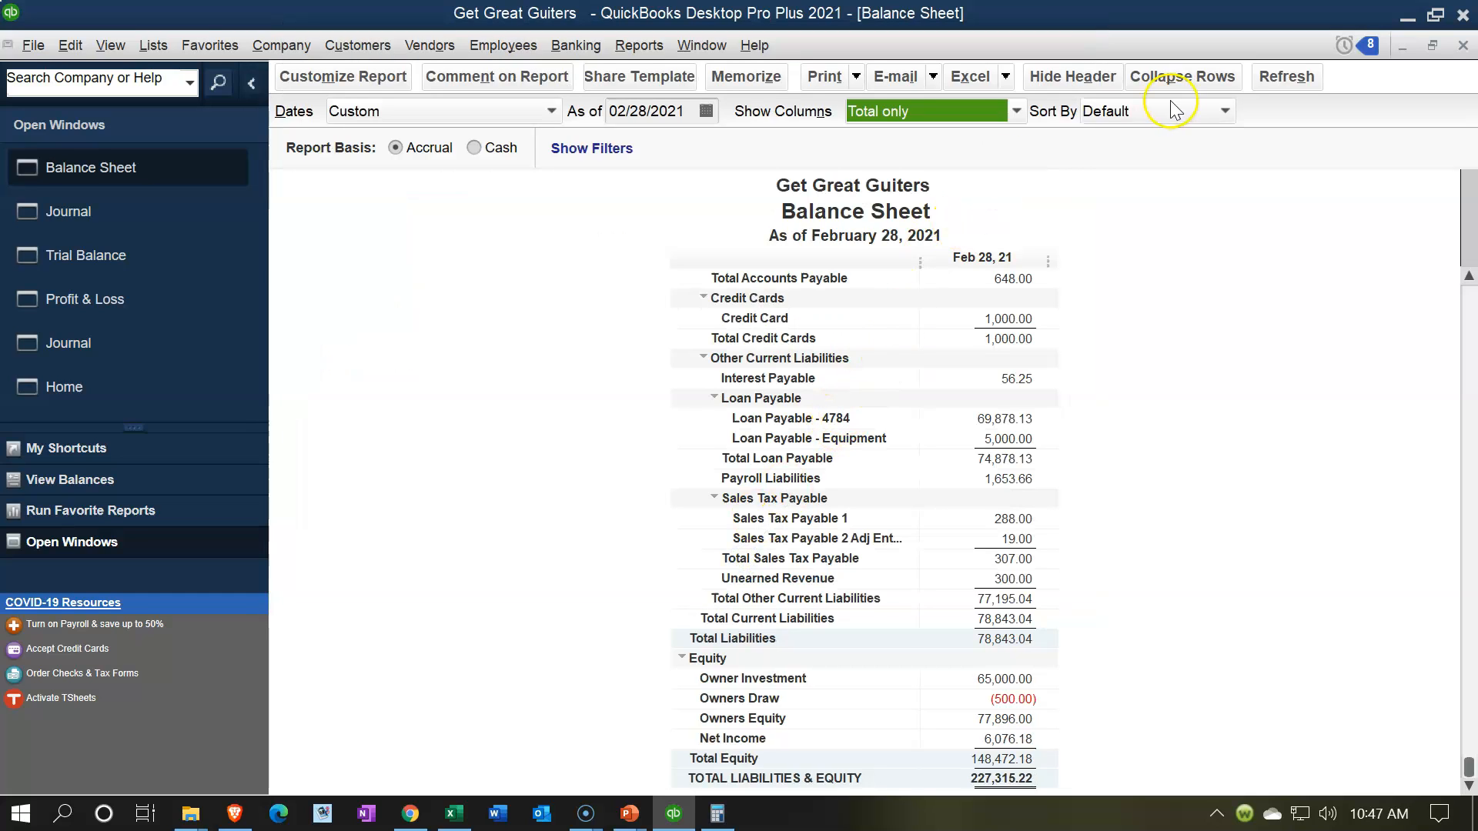
Step: Print the Balance Sheet report to PDF using CutePDF Writer
left_click(828, 78)
left_click(836, 105)
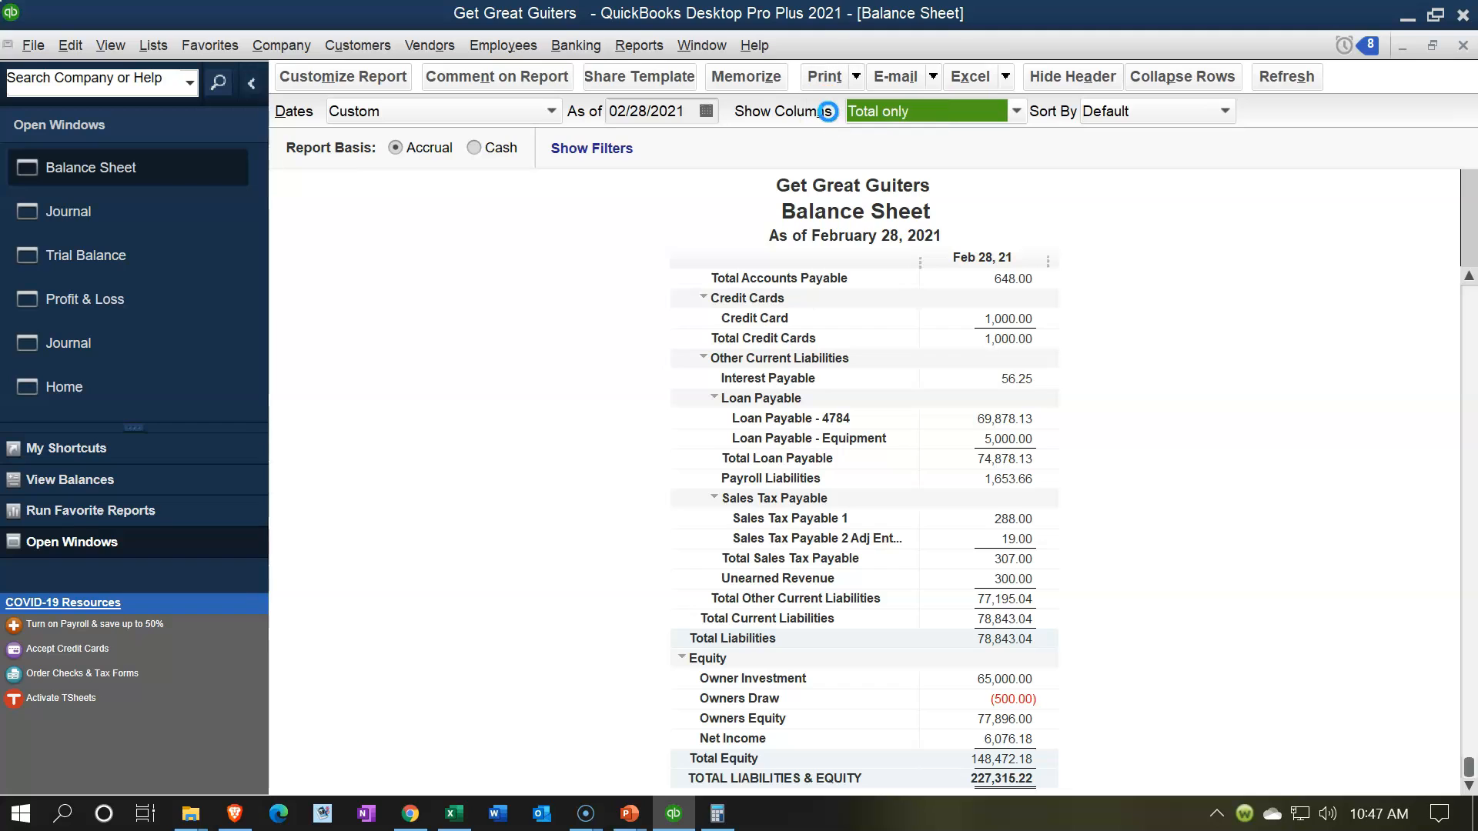
left_click(894, 165)
left_click(415, 408)
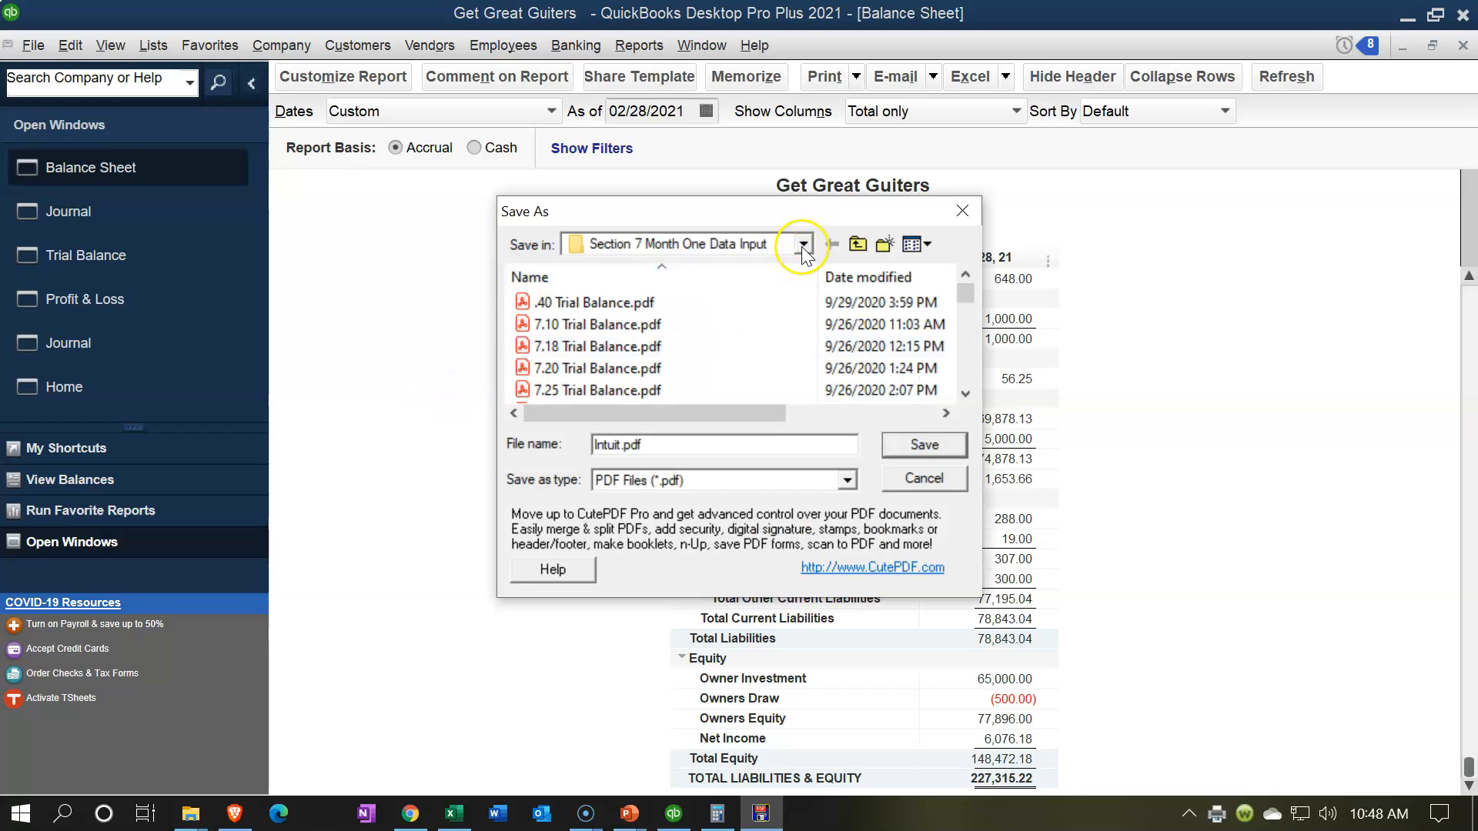
Step: Choose the Section 10 Adjusting Entries folder inside GGG QuickBooks Data as the PDF's save location
left_click(803, 245)
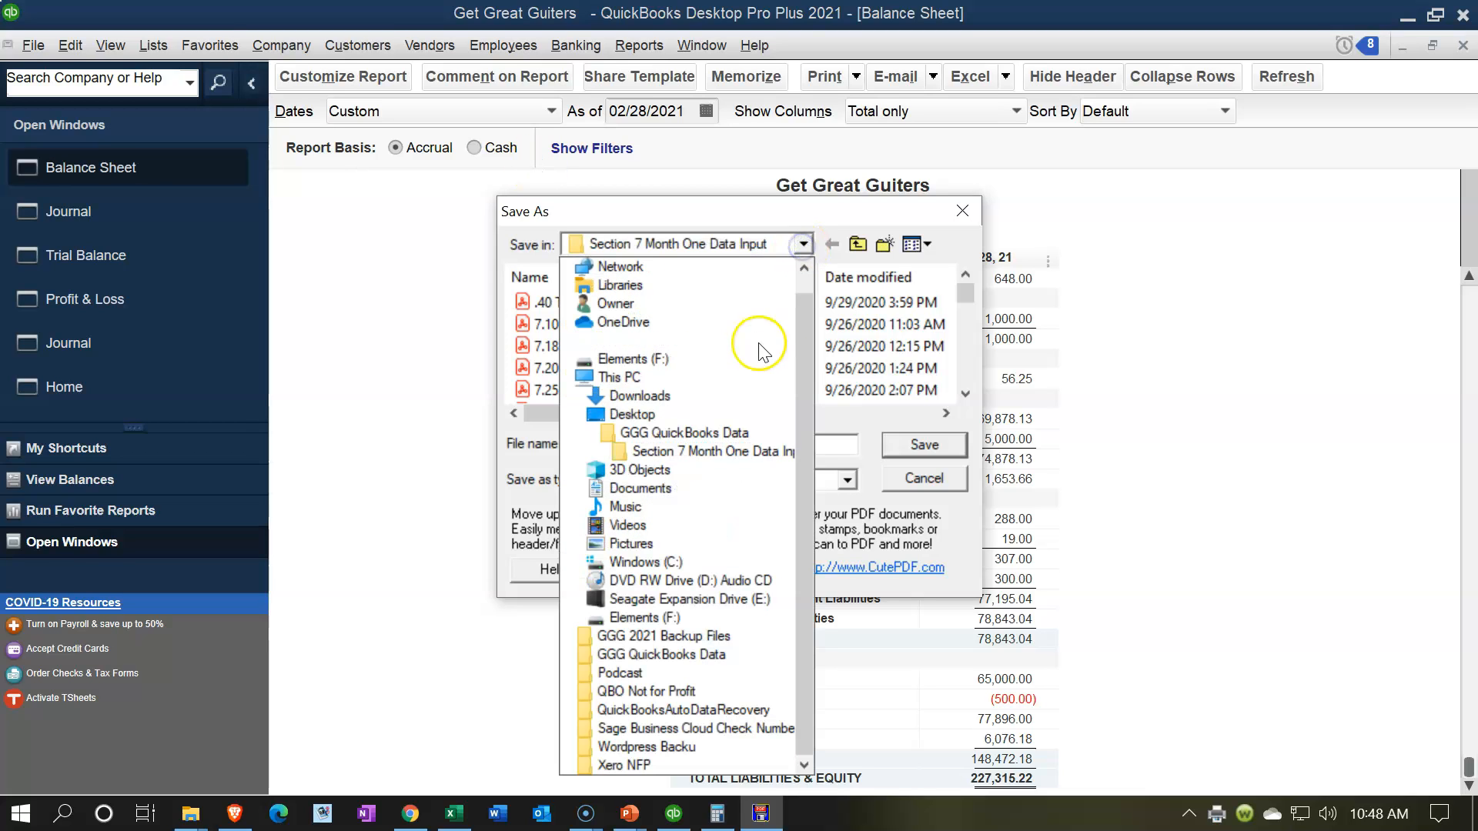
left_click(741, 433)
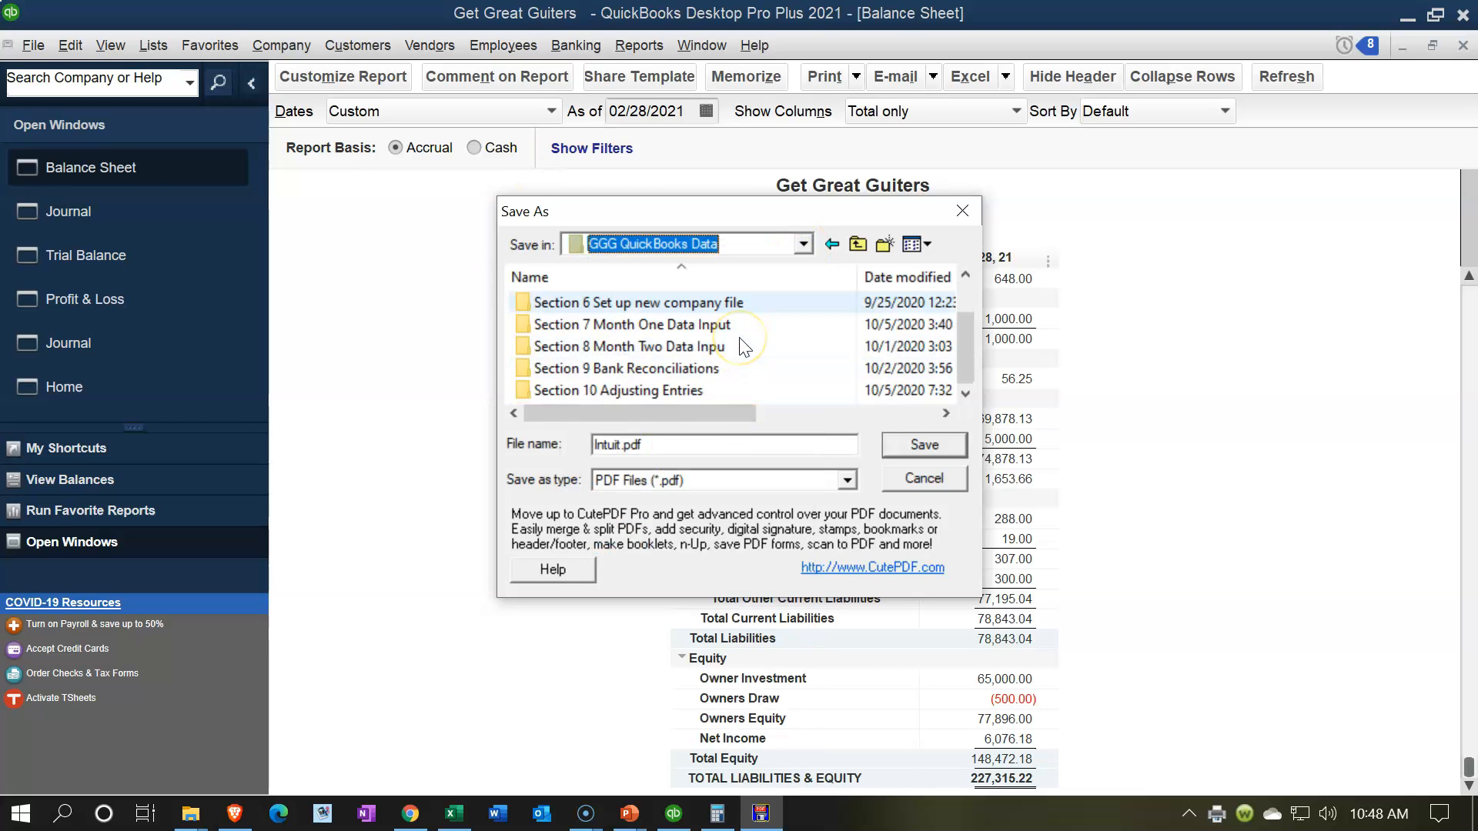
double_click(678, 391)
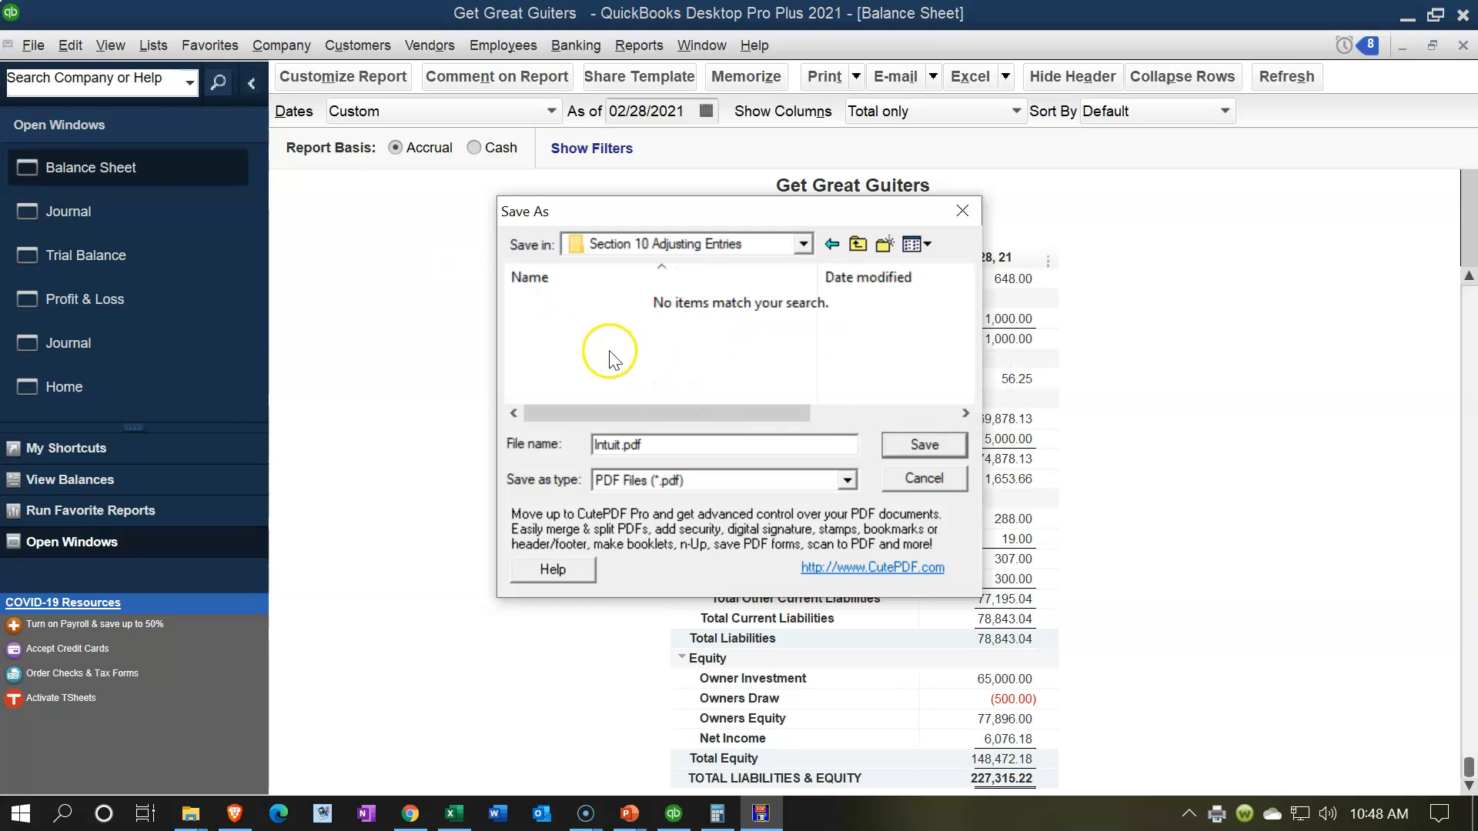
Step: Name the PDF Balance Sheet 02.28.21.pdf and save it in the Section 10 Adjusting Entries folder
left_click(618, 445)
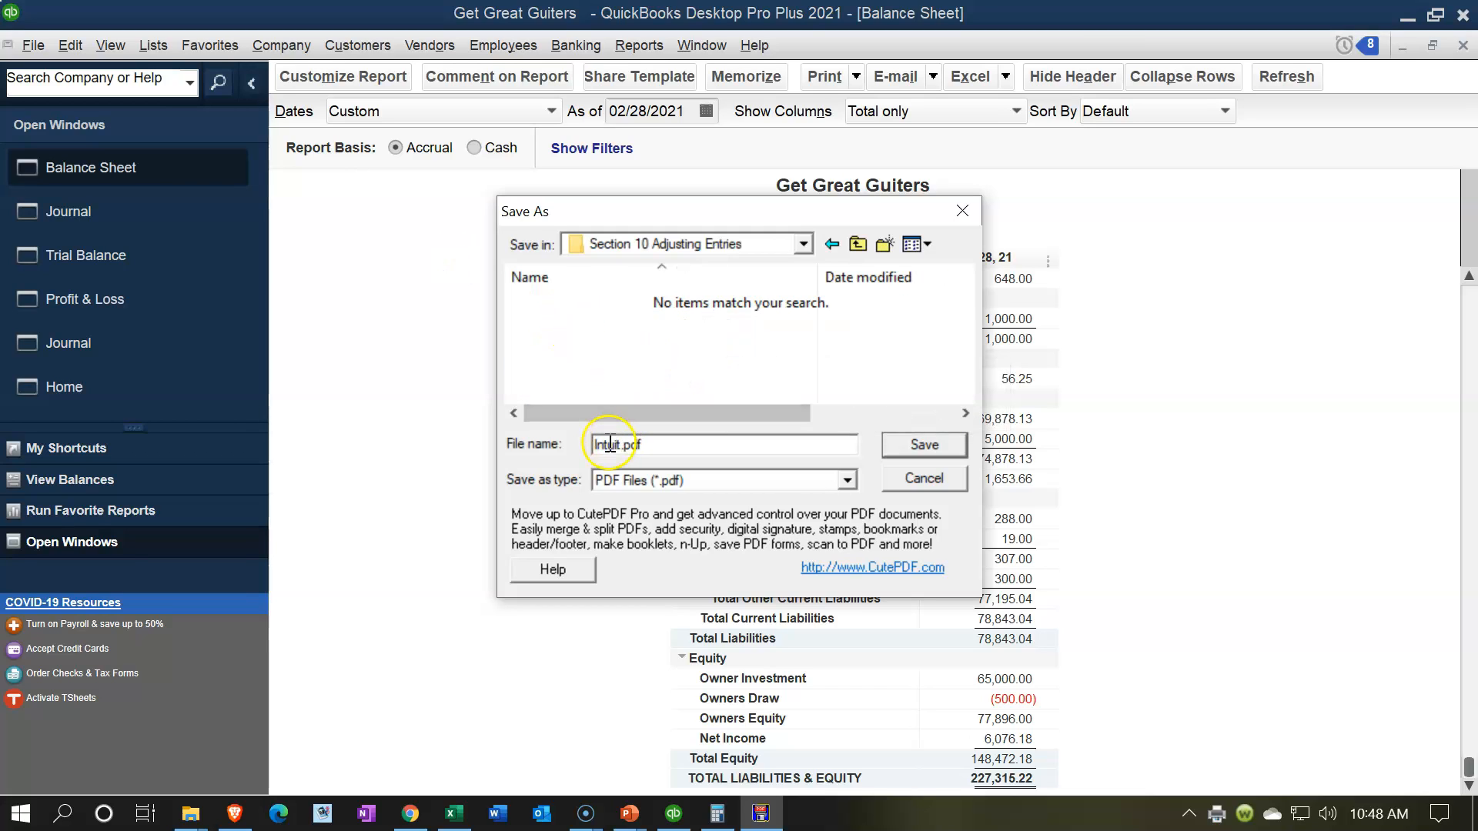
key("BackSpace")
key("BackSpace")
key("BackSpace")
key("BackSpace")
key("BackSpace")
key("BackSpace")
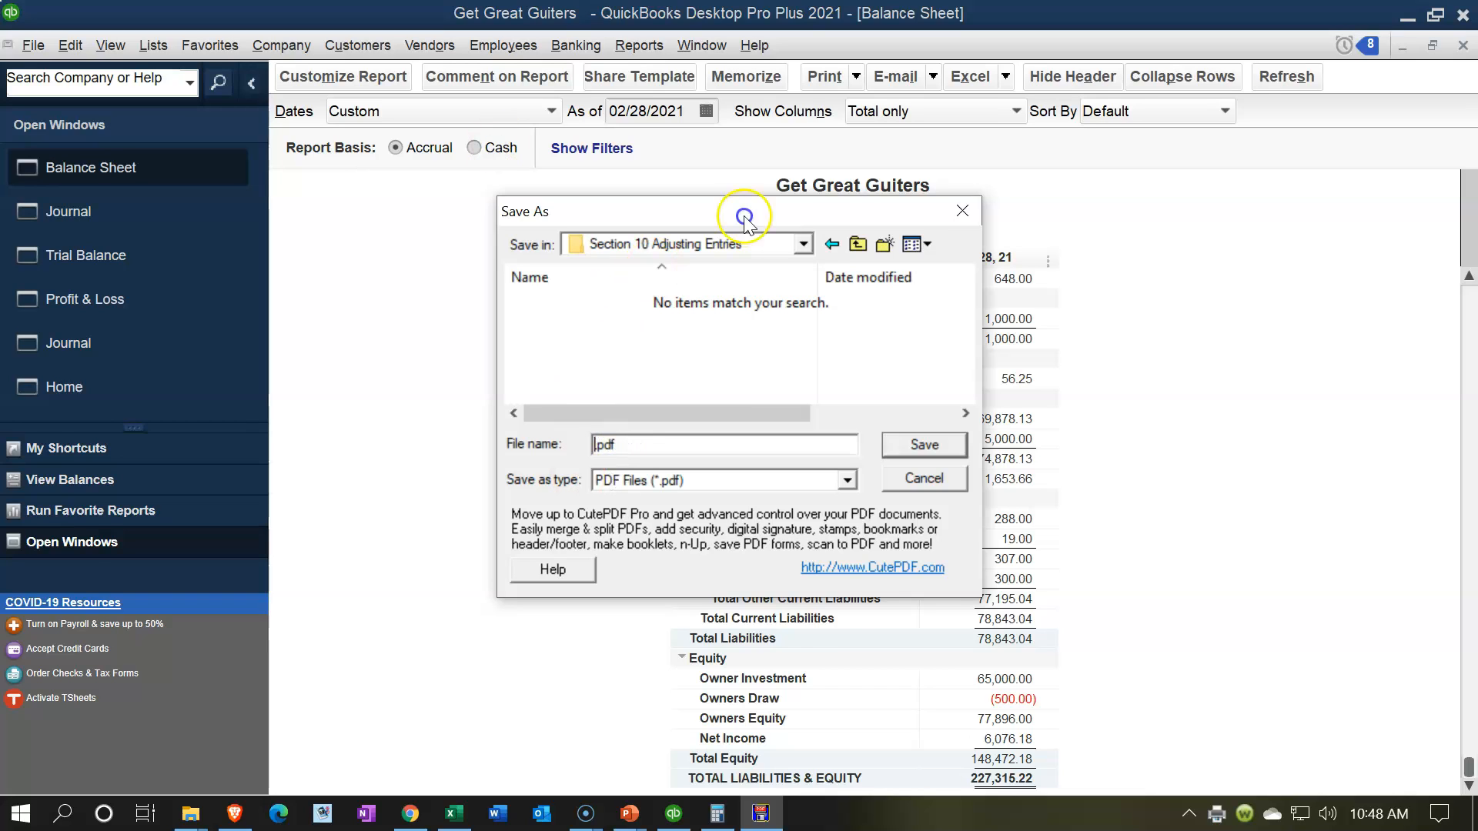
left_click_drag(743, 218, 873, 271)
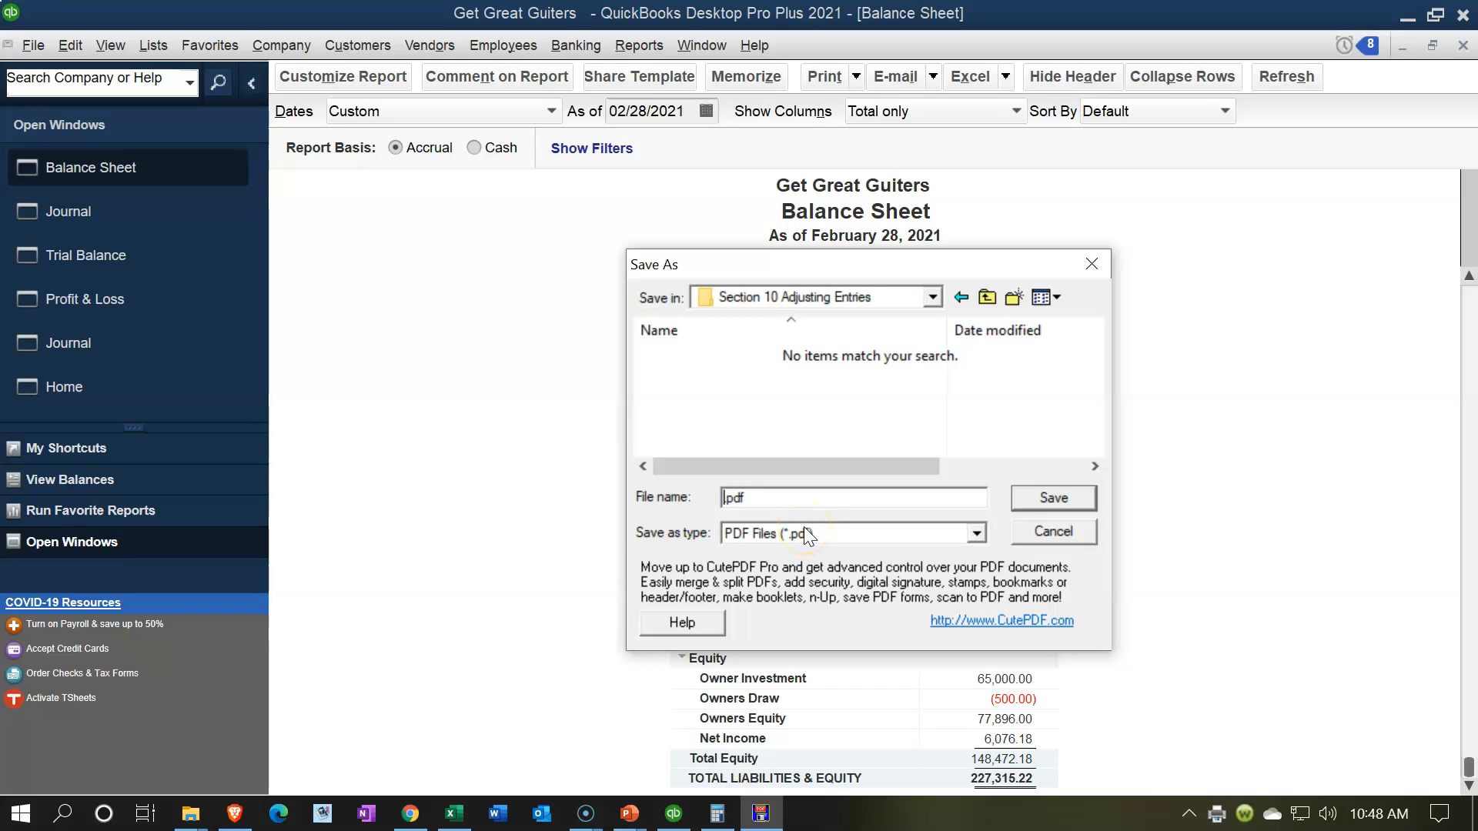
type("po")
key("BackSpace")
key("BackSpace")
type("Balnced")
key("BackSpace")
key("BackSpace")
key("BackSpace")
key("BackSpace")
type("ance Sheet 02.28.21")
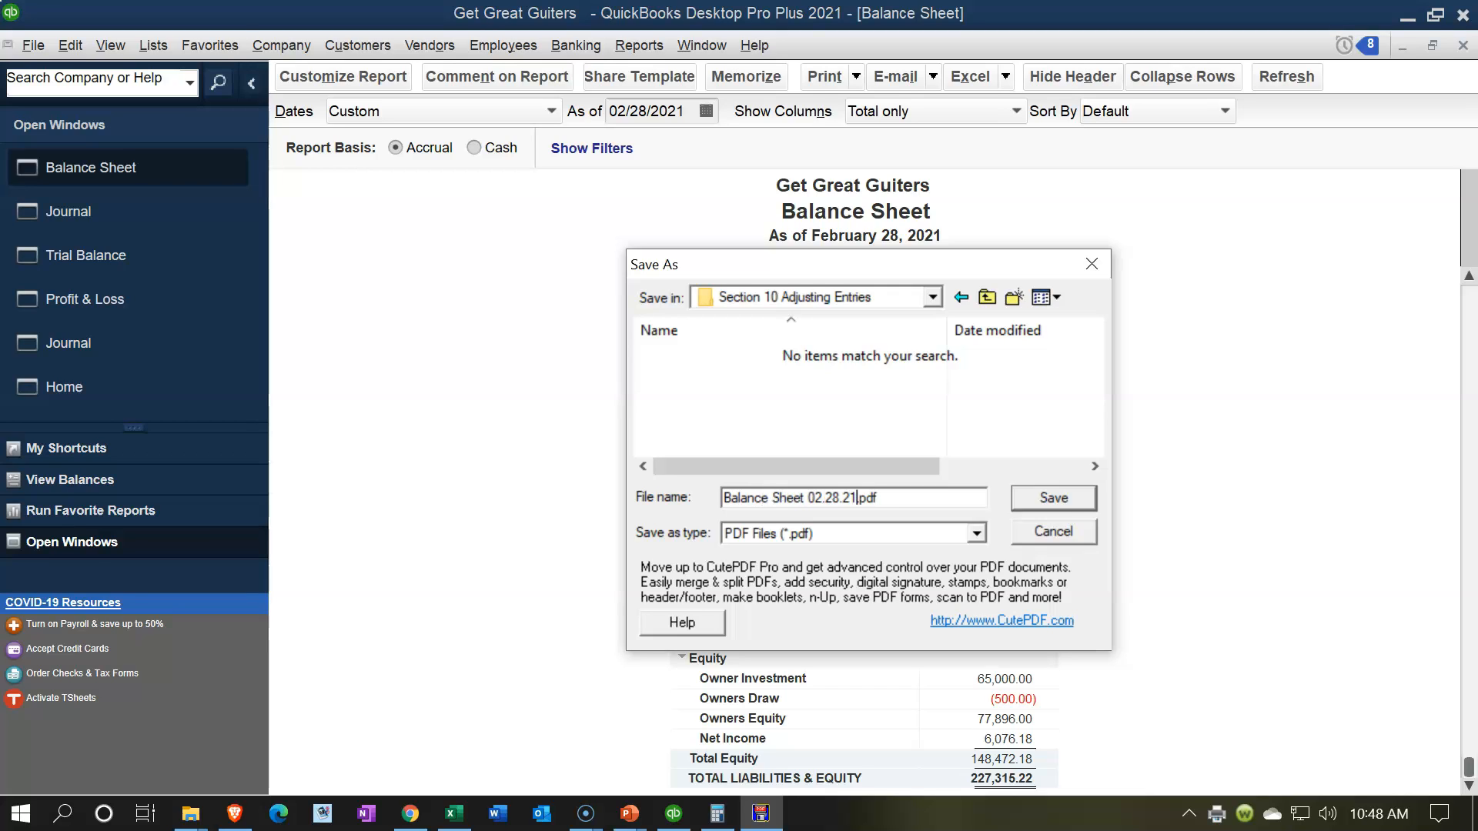
left_click(1052, 497)
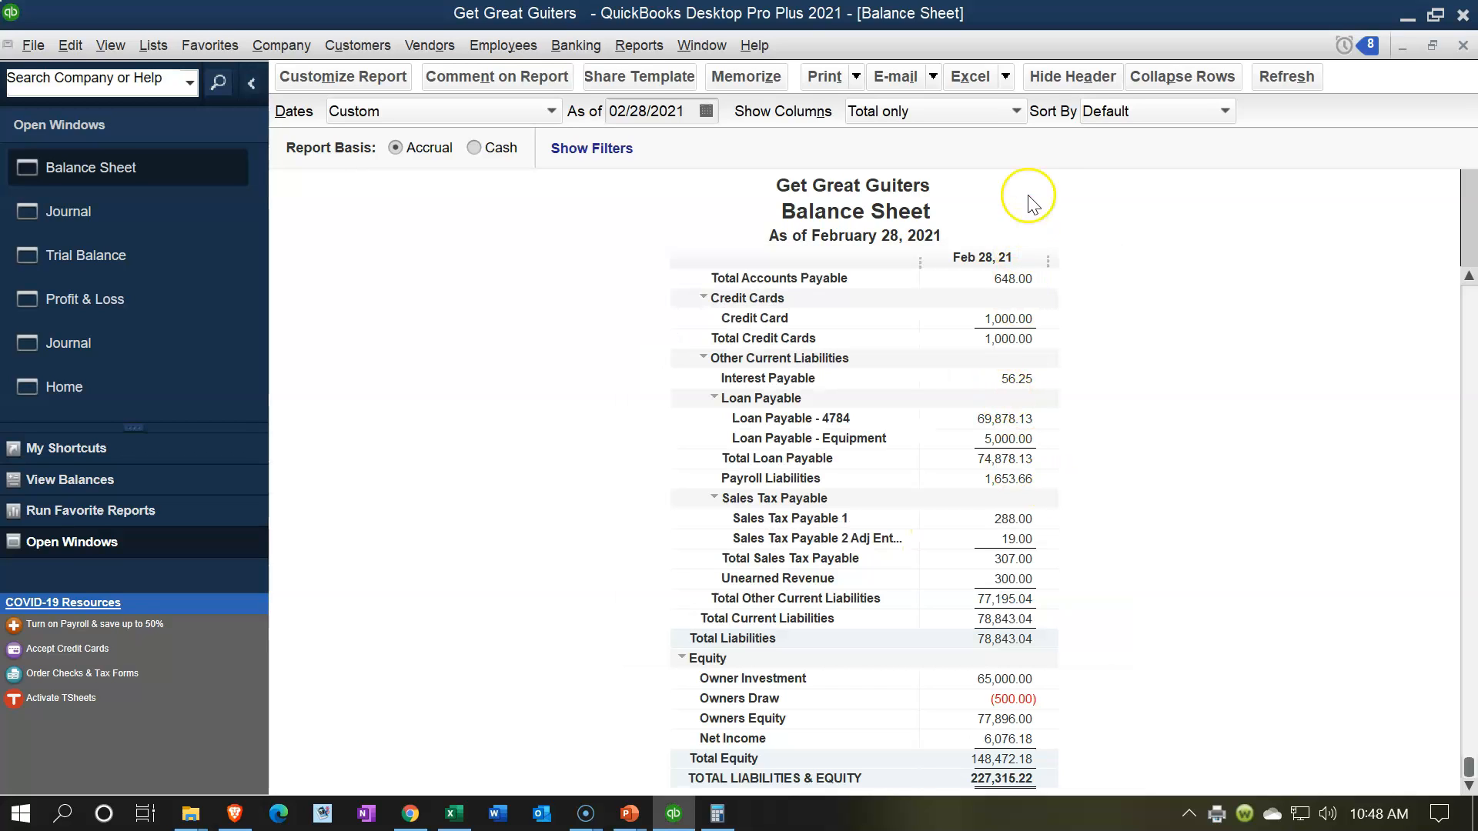
Step: Export the Balance Sheet report to a new worksheet in a new Excel workbook
left_click(1011, 78)
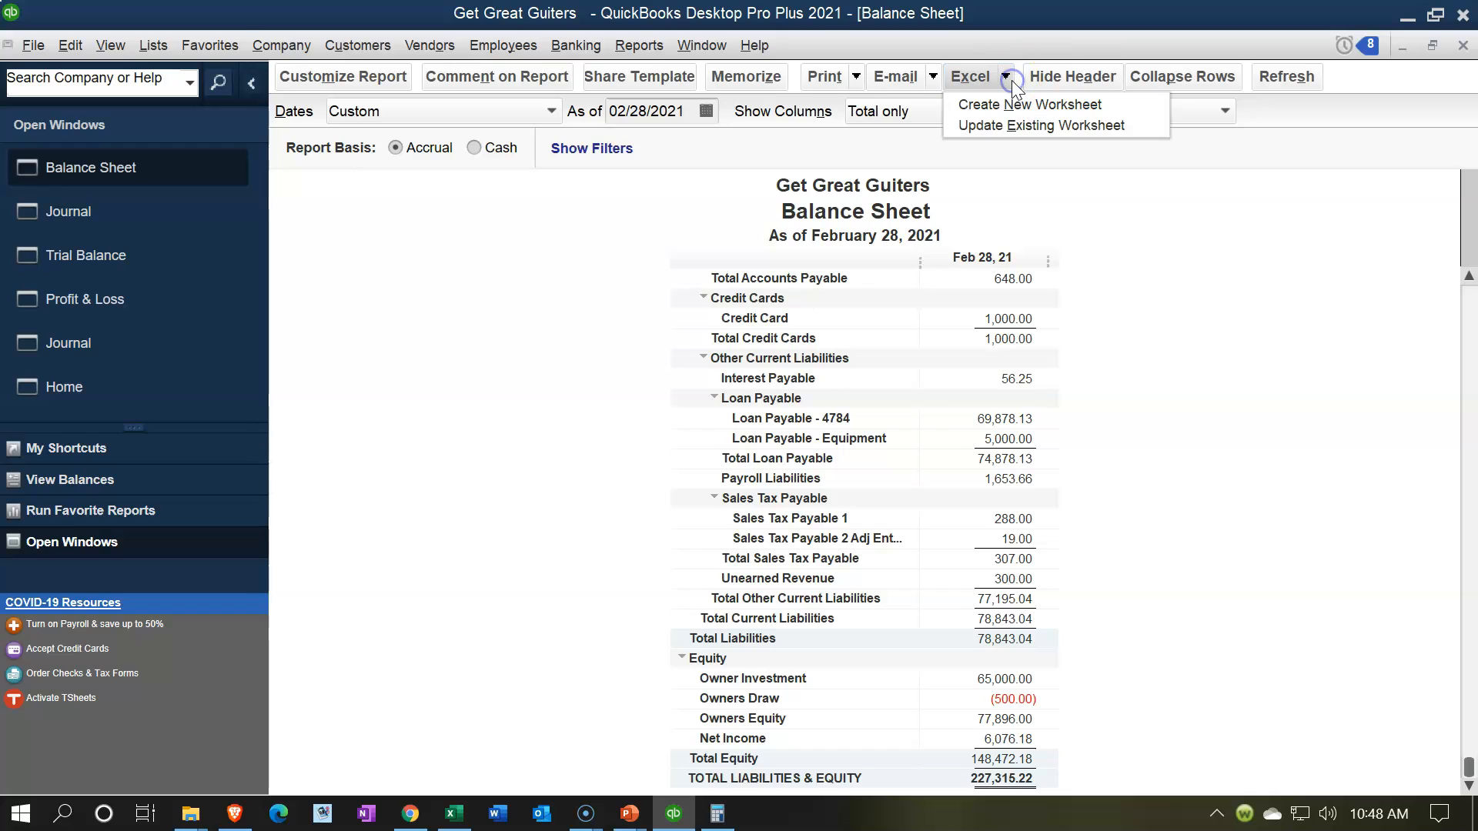
left_click(1010, 105)
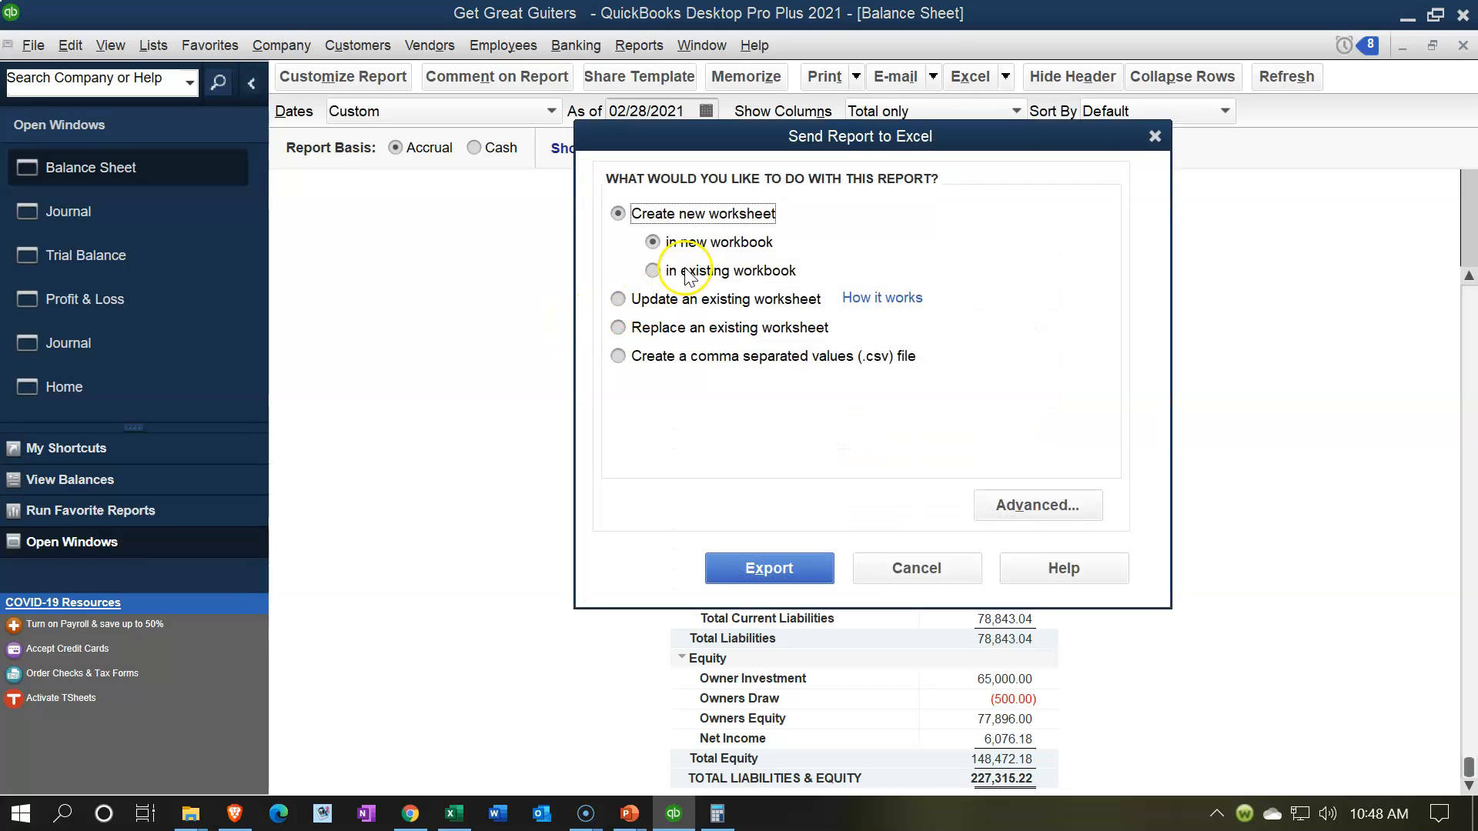
left_click(785, 569)
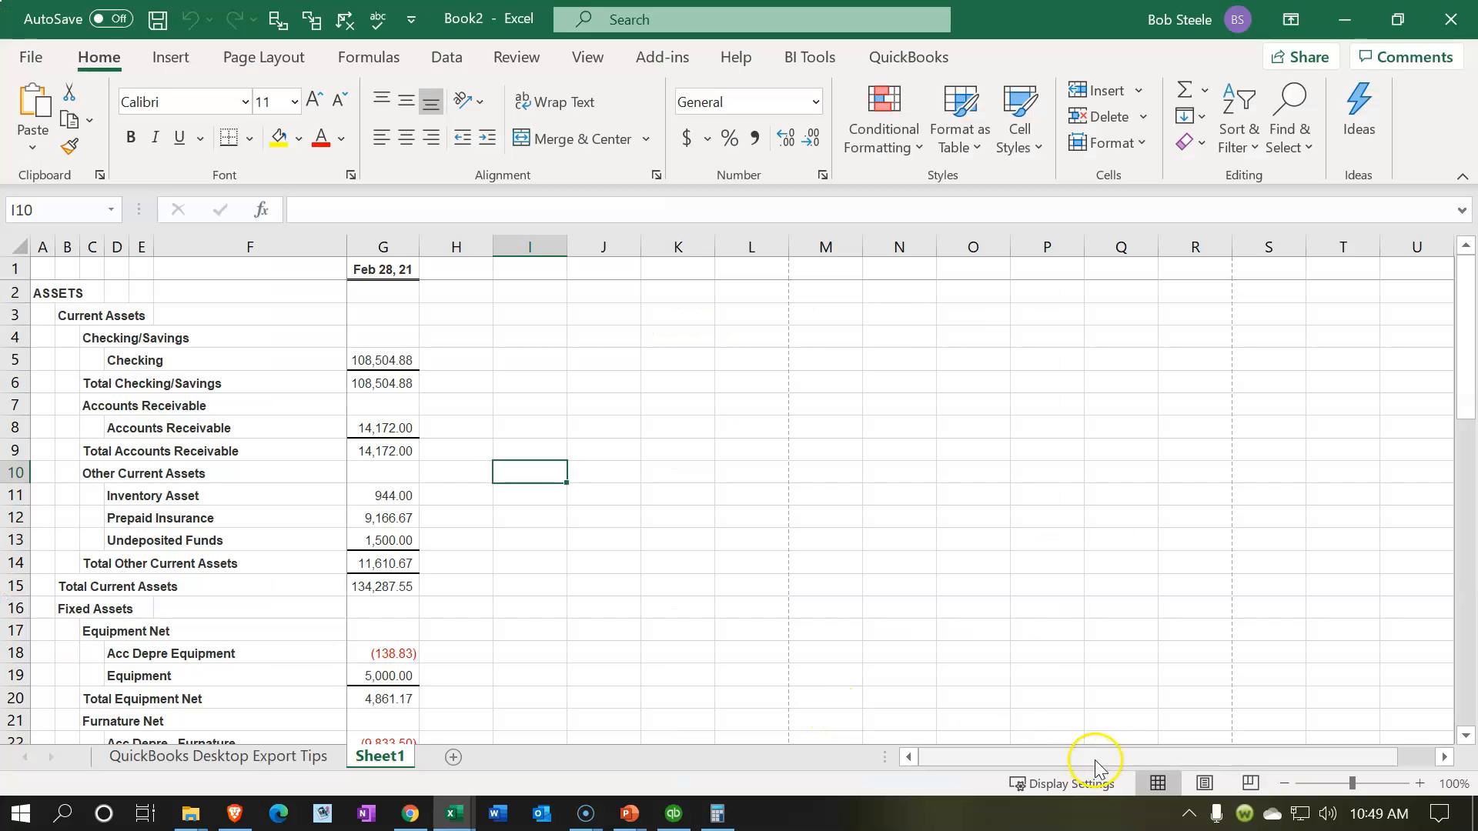
Step: Display the exported sheet in Page Layout view with its panes unfrozen, remove the window split, and return to Normal view
left_click(1203, 784)
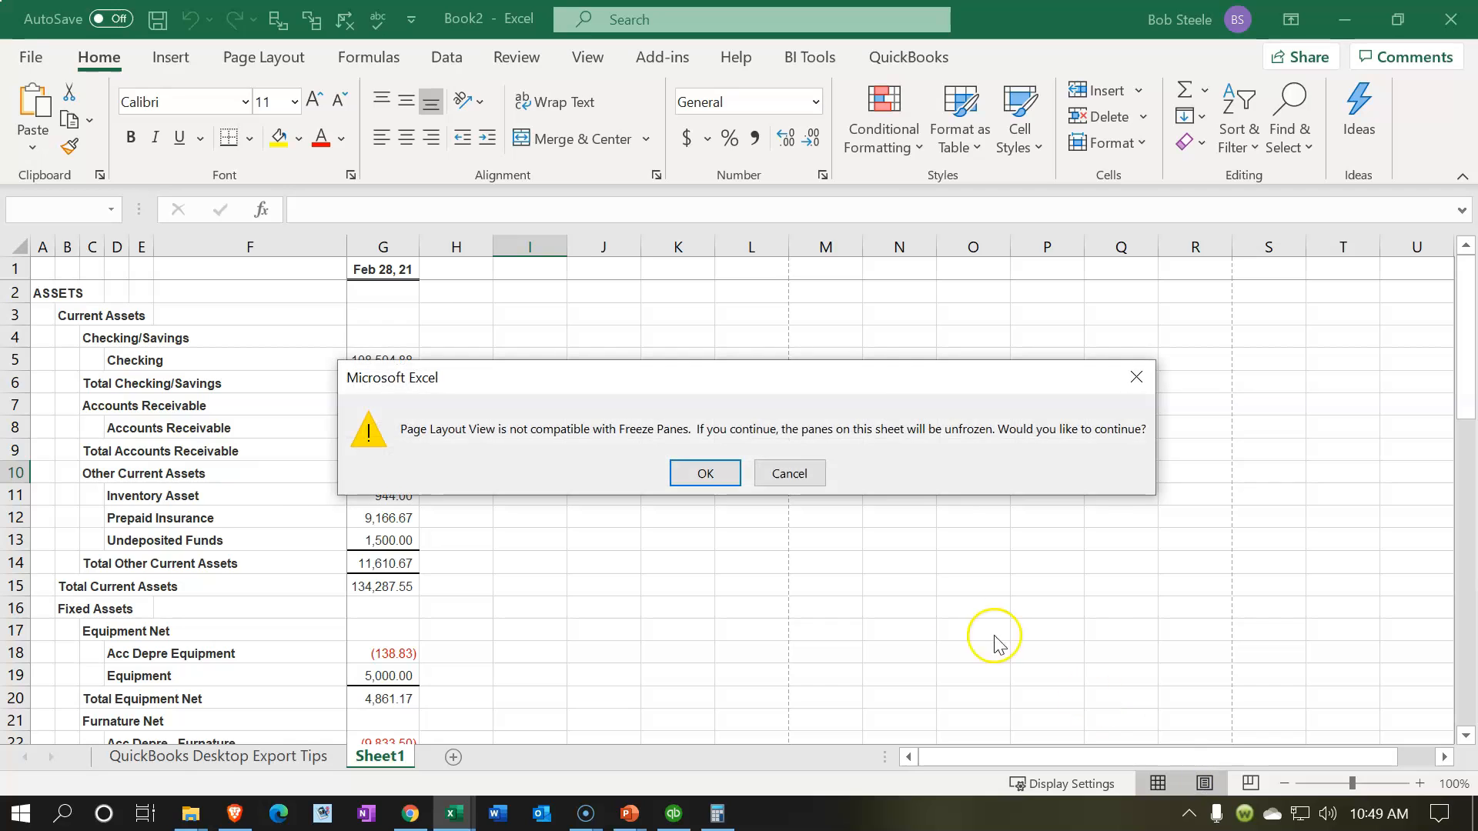
left_click(724, 470)
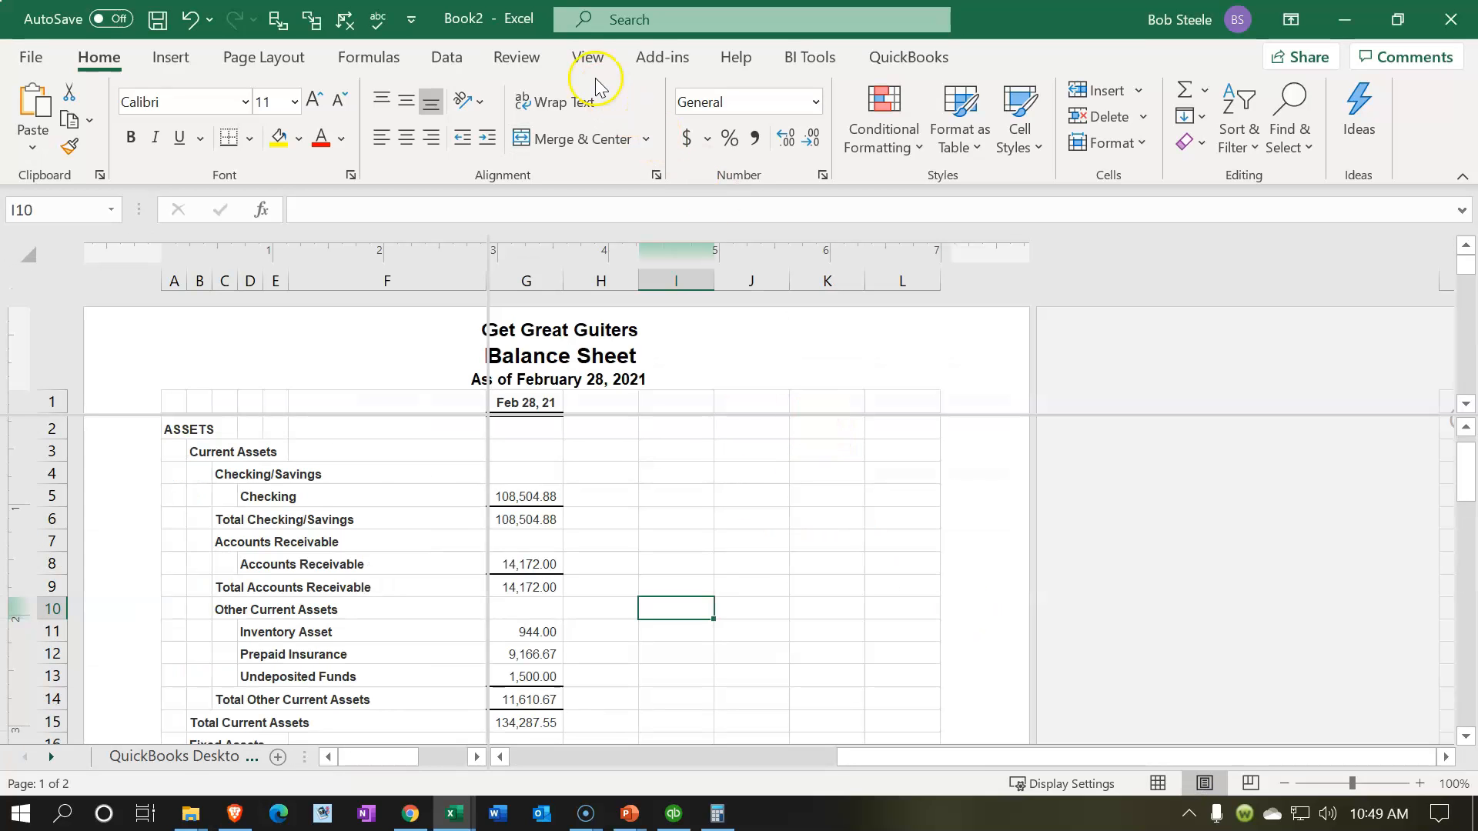
left_click(588, 58)
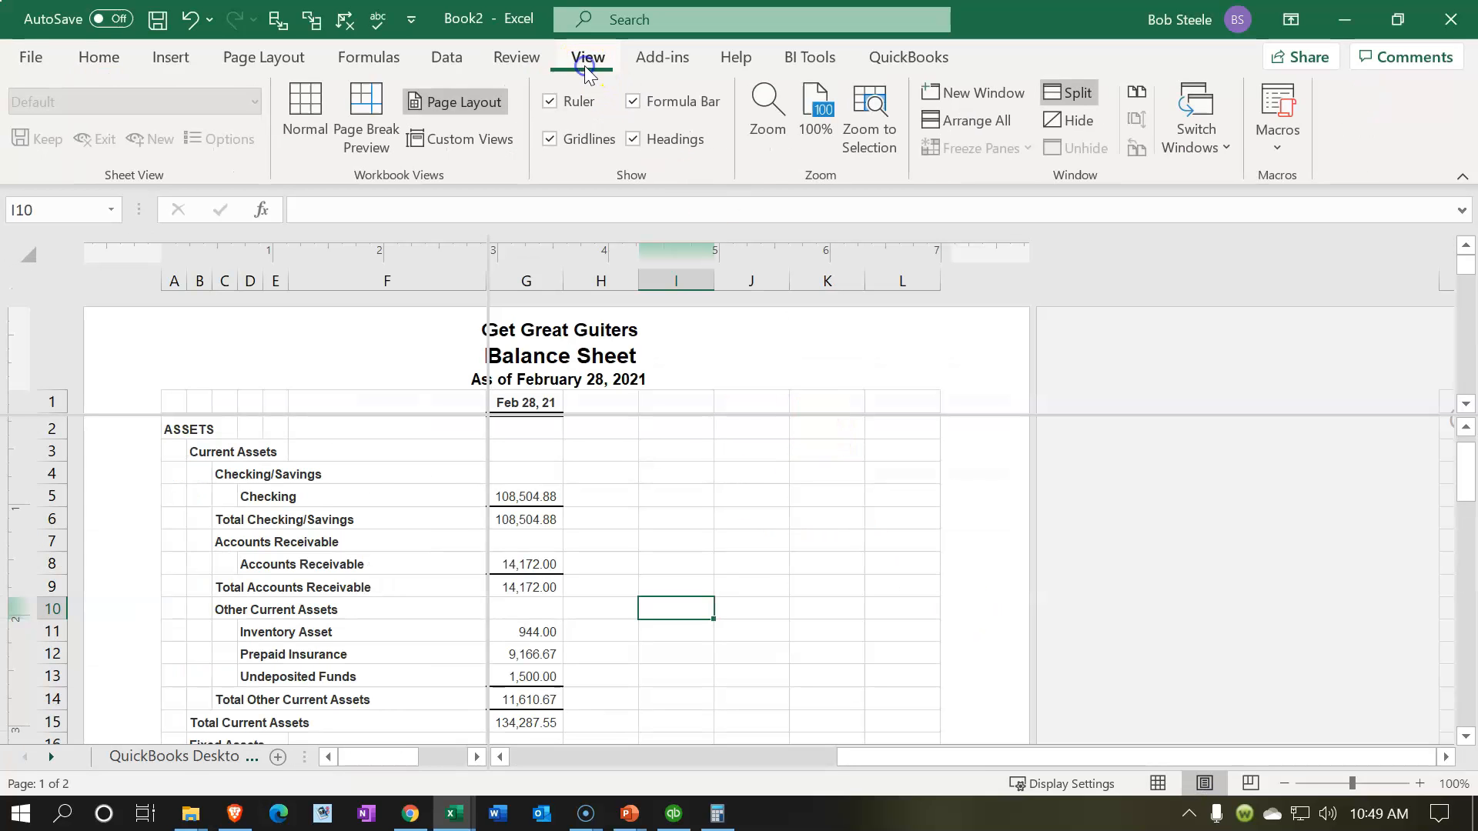
left_click(1067, 90)
left_click(1067, 90)
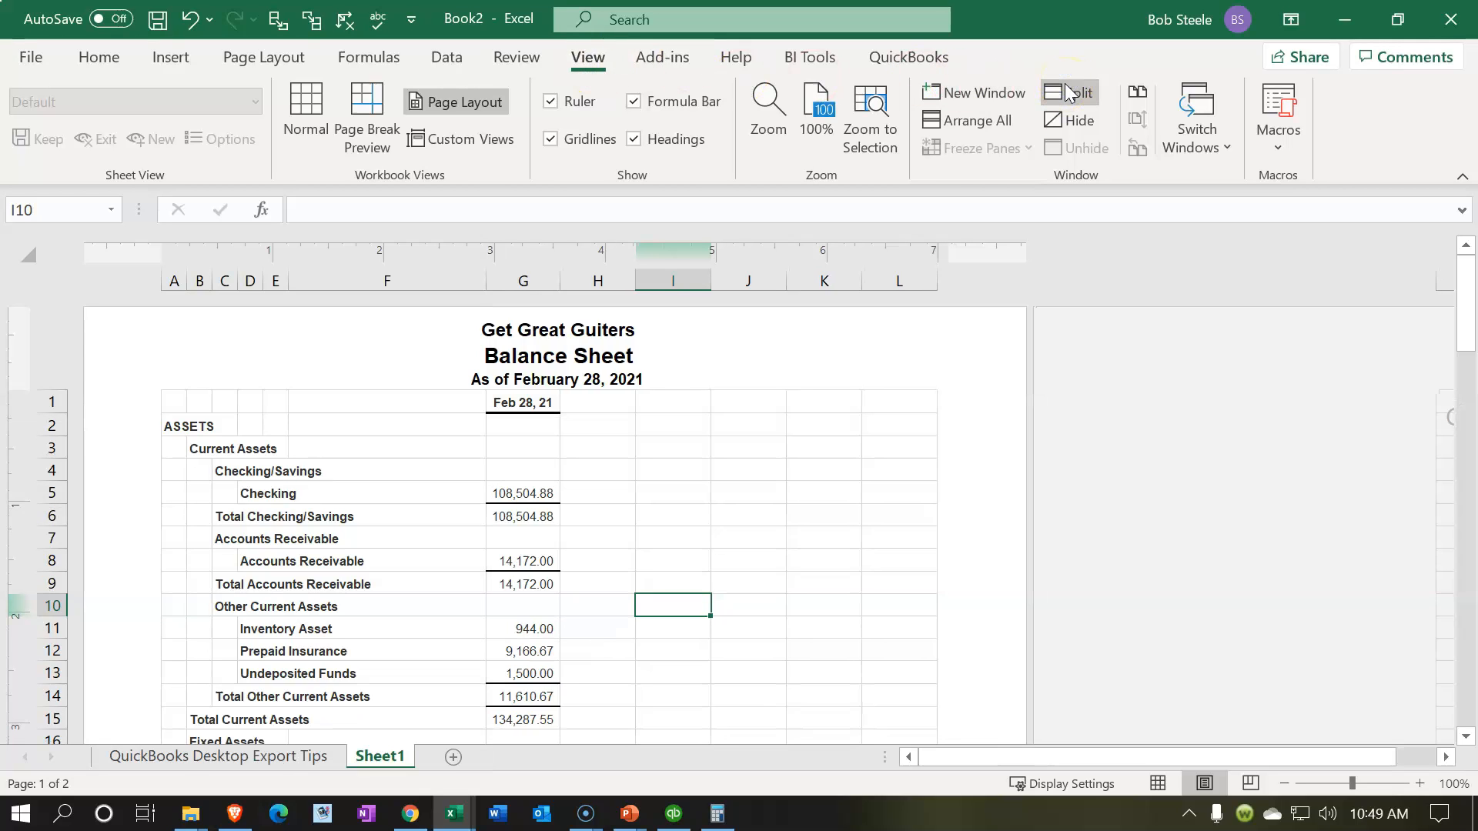
left_click(1158, 783)
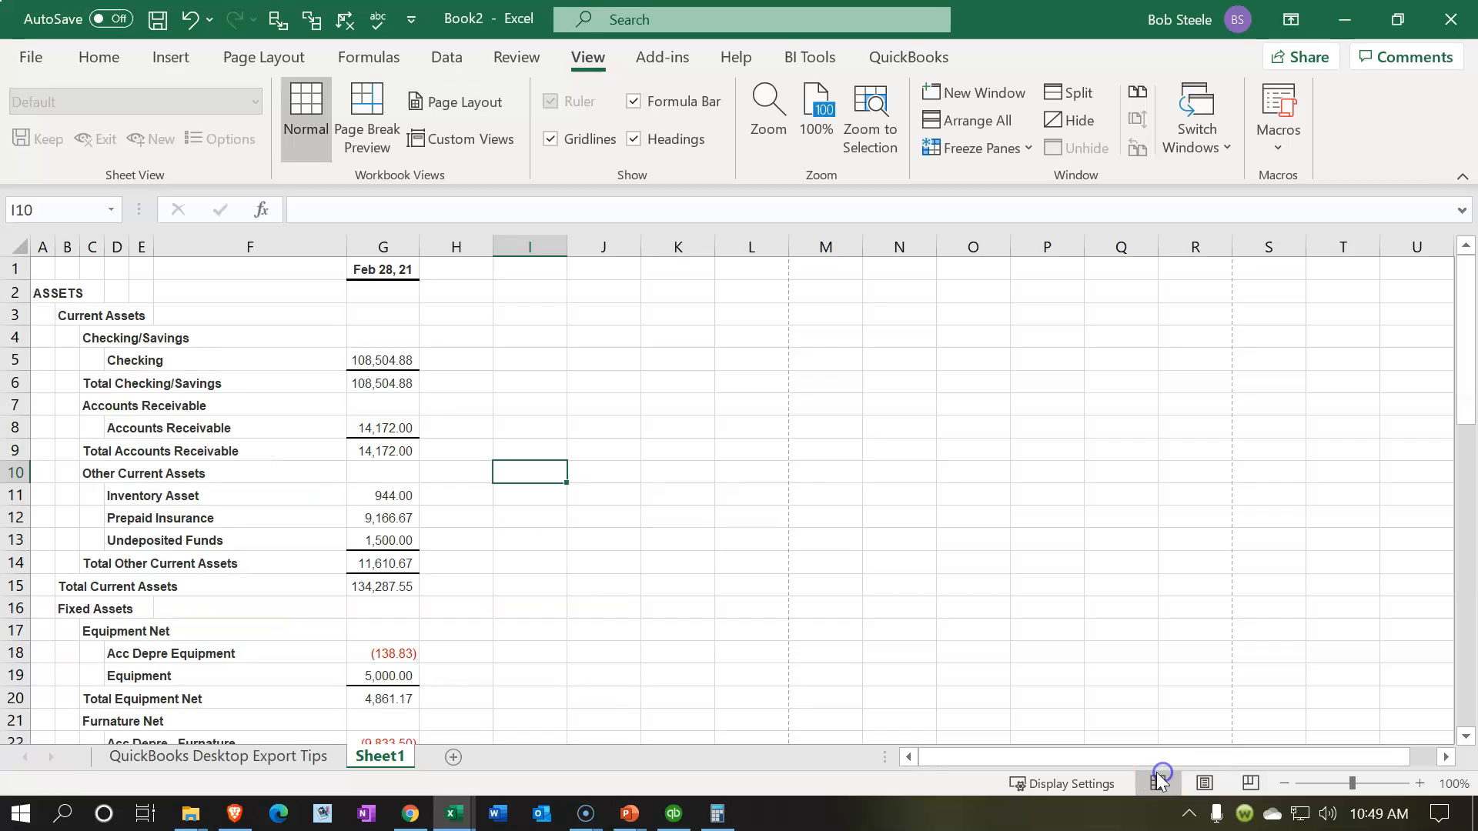
Step: Delete the QuickBooks Desktop Export Tips sheet from the exported workbook
left_click(303, 761)
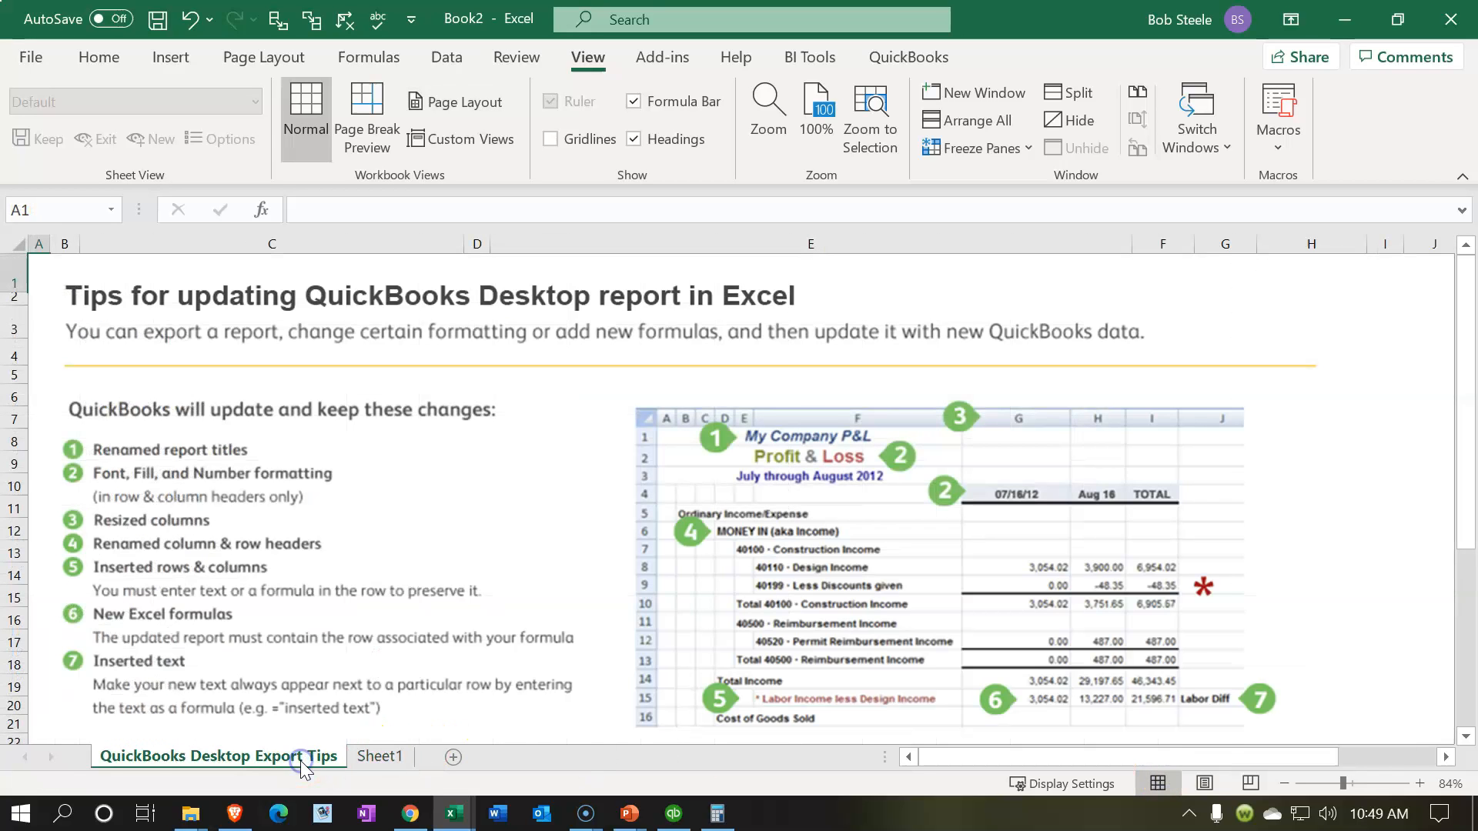
right_click(300, 760)
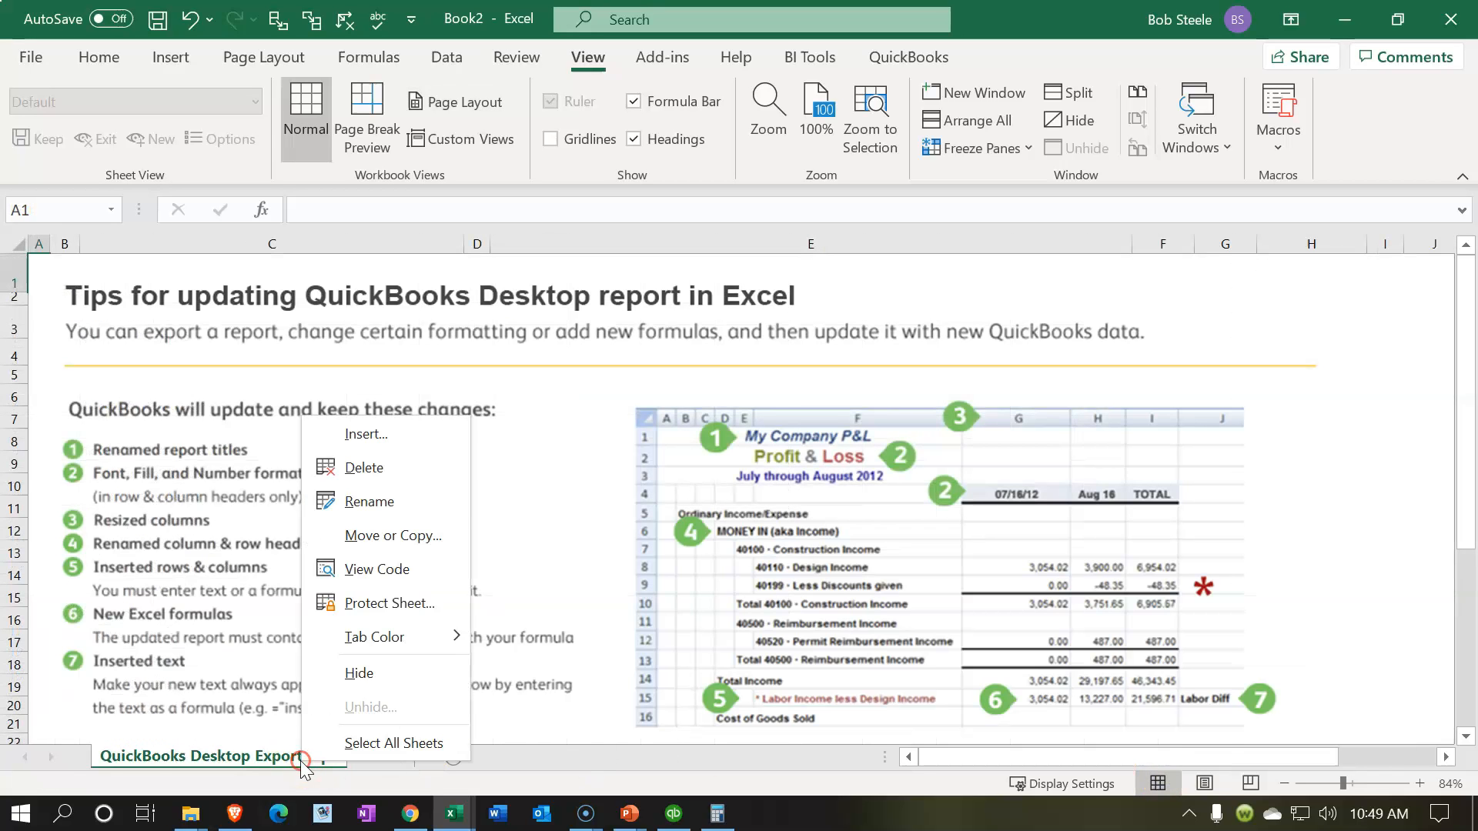
left_click(359, 469)
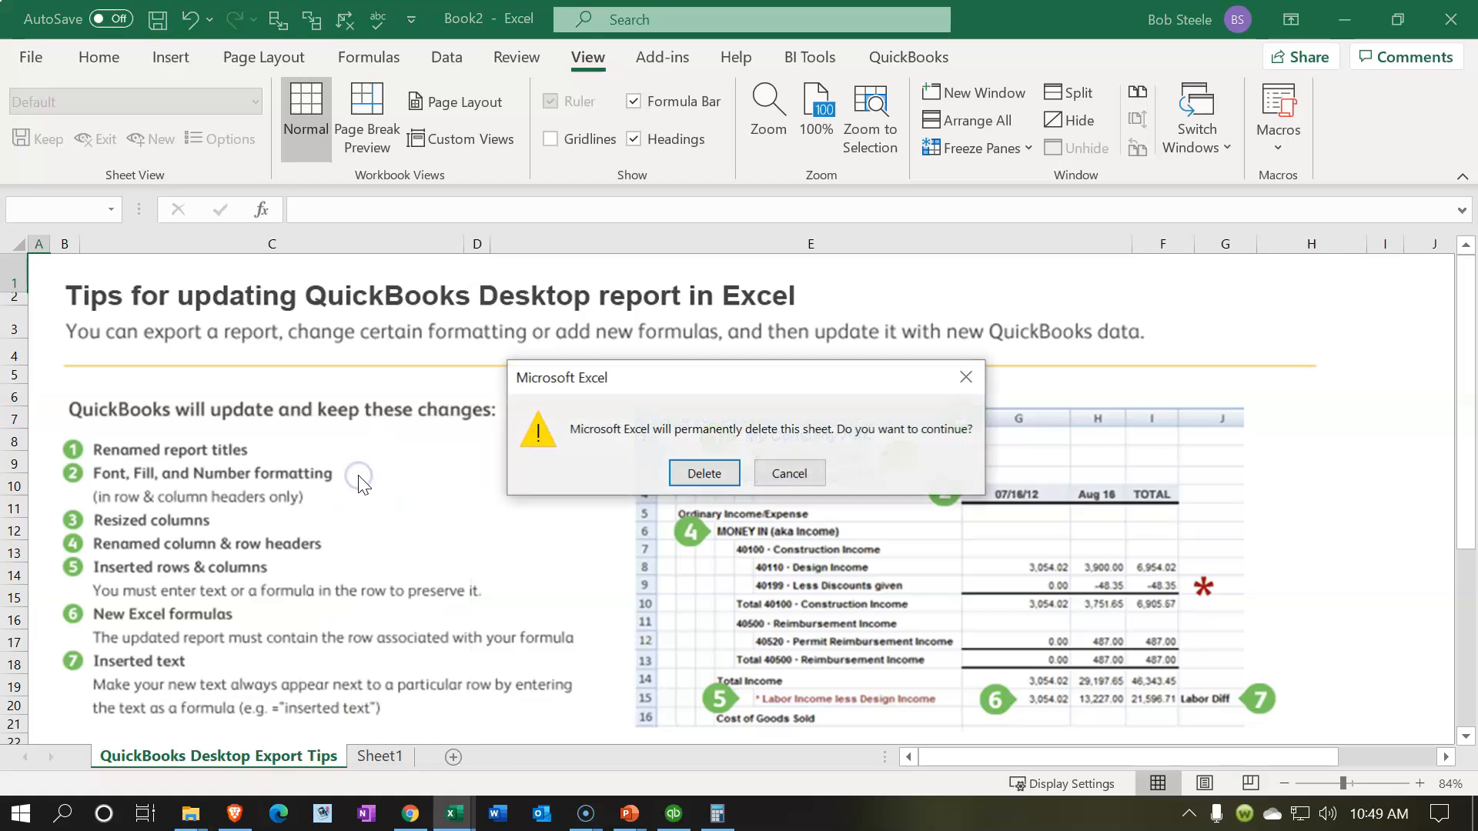
left_click(703, 472)
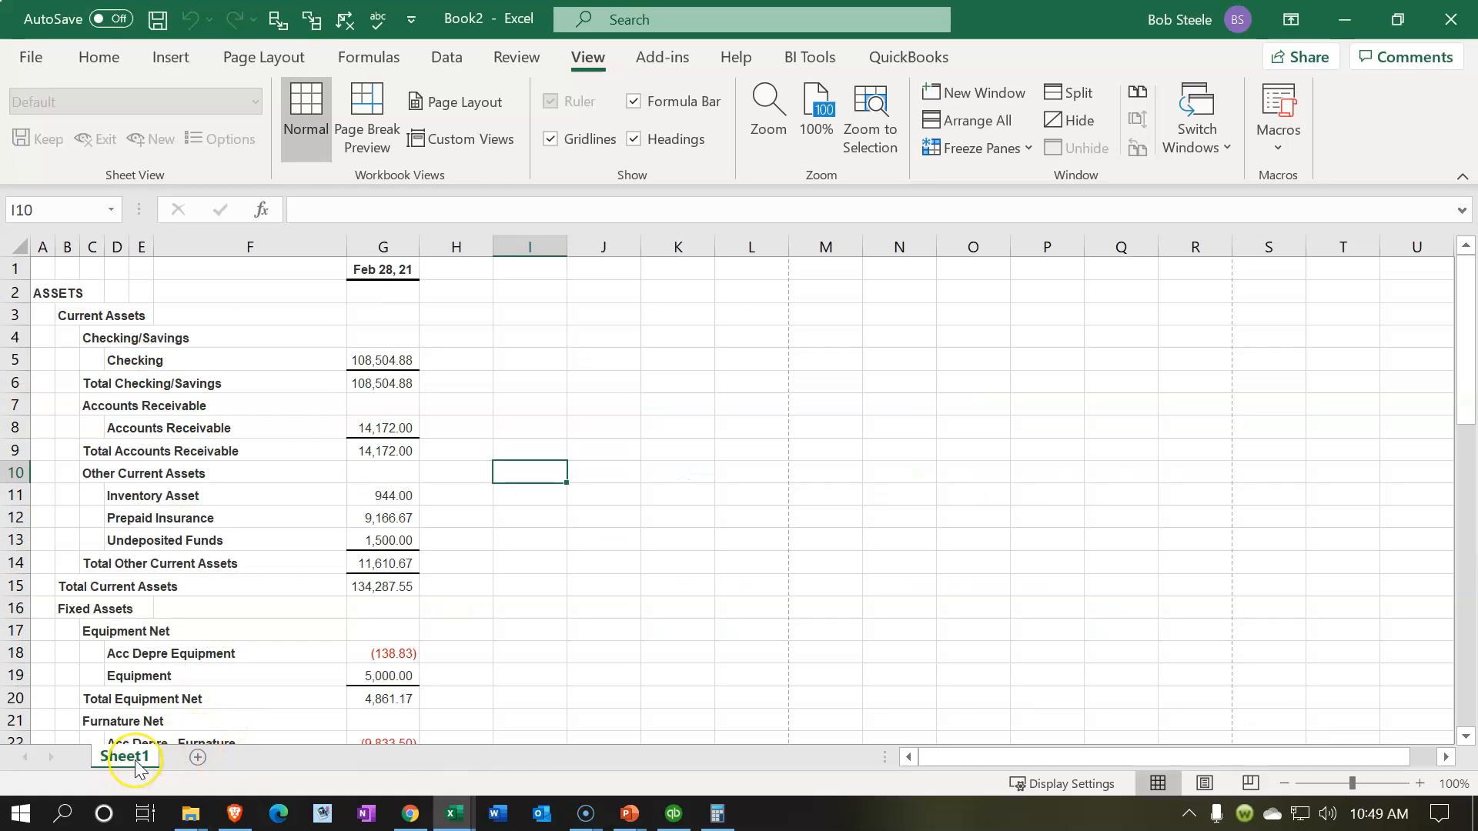
Step: Rename the Sheet1 worksheet containing the Balance Sheet as BS
double_click(136, 760)
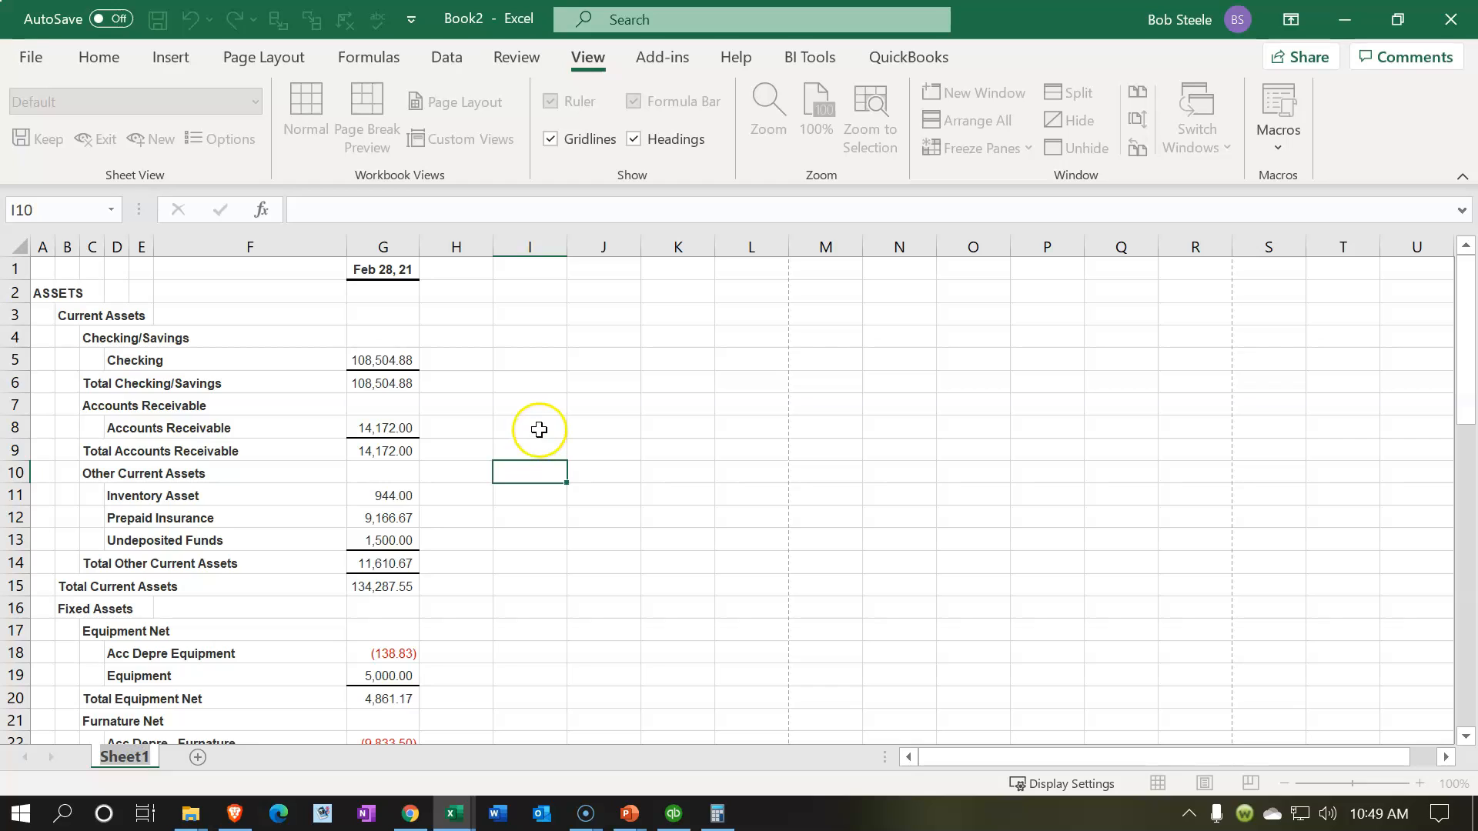
type("BS")
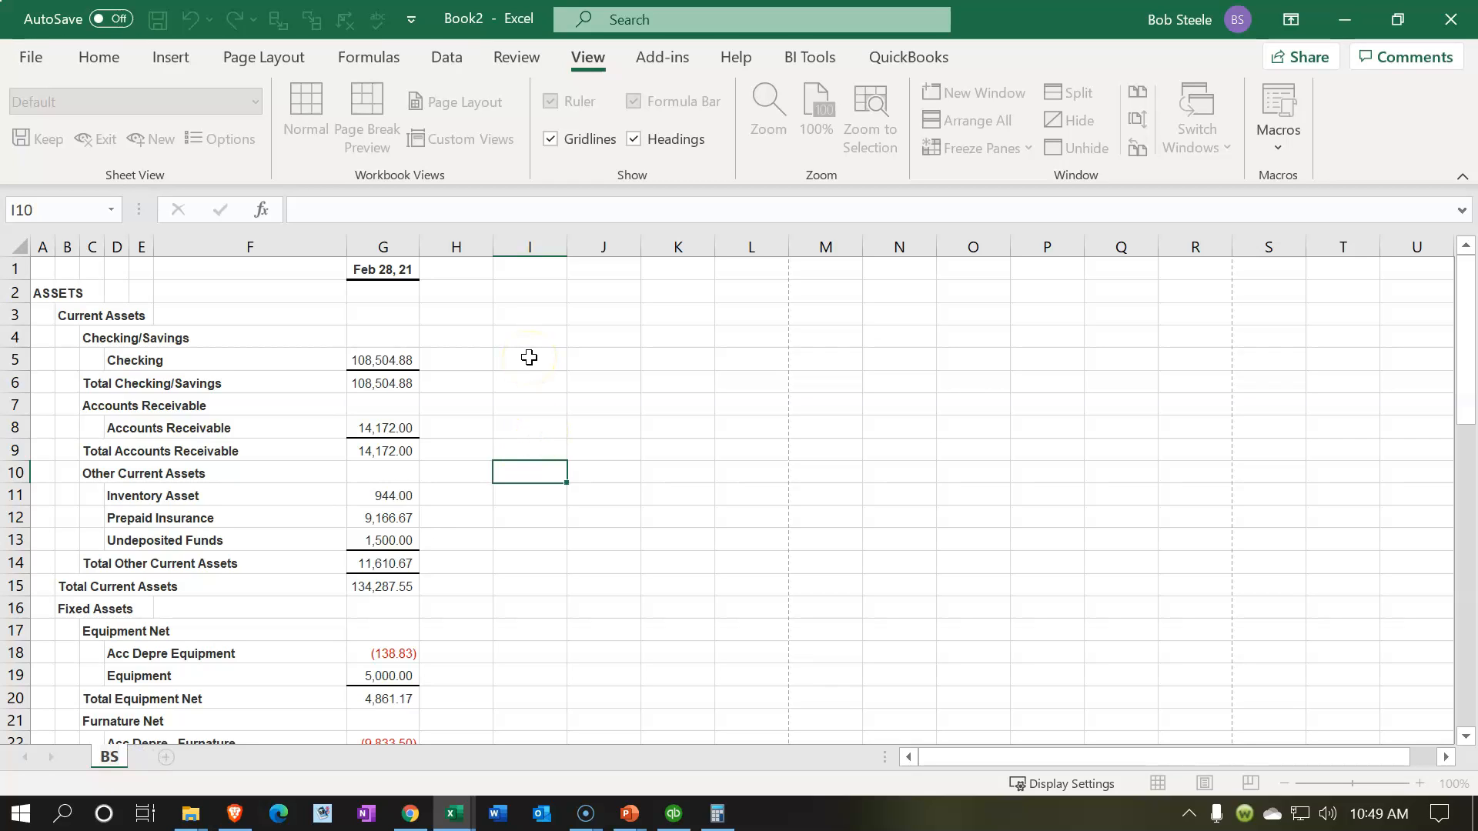
left_click(529, 357)
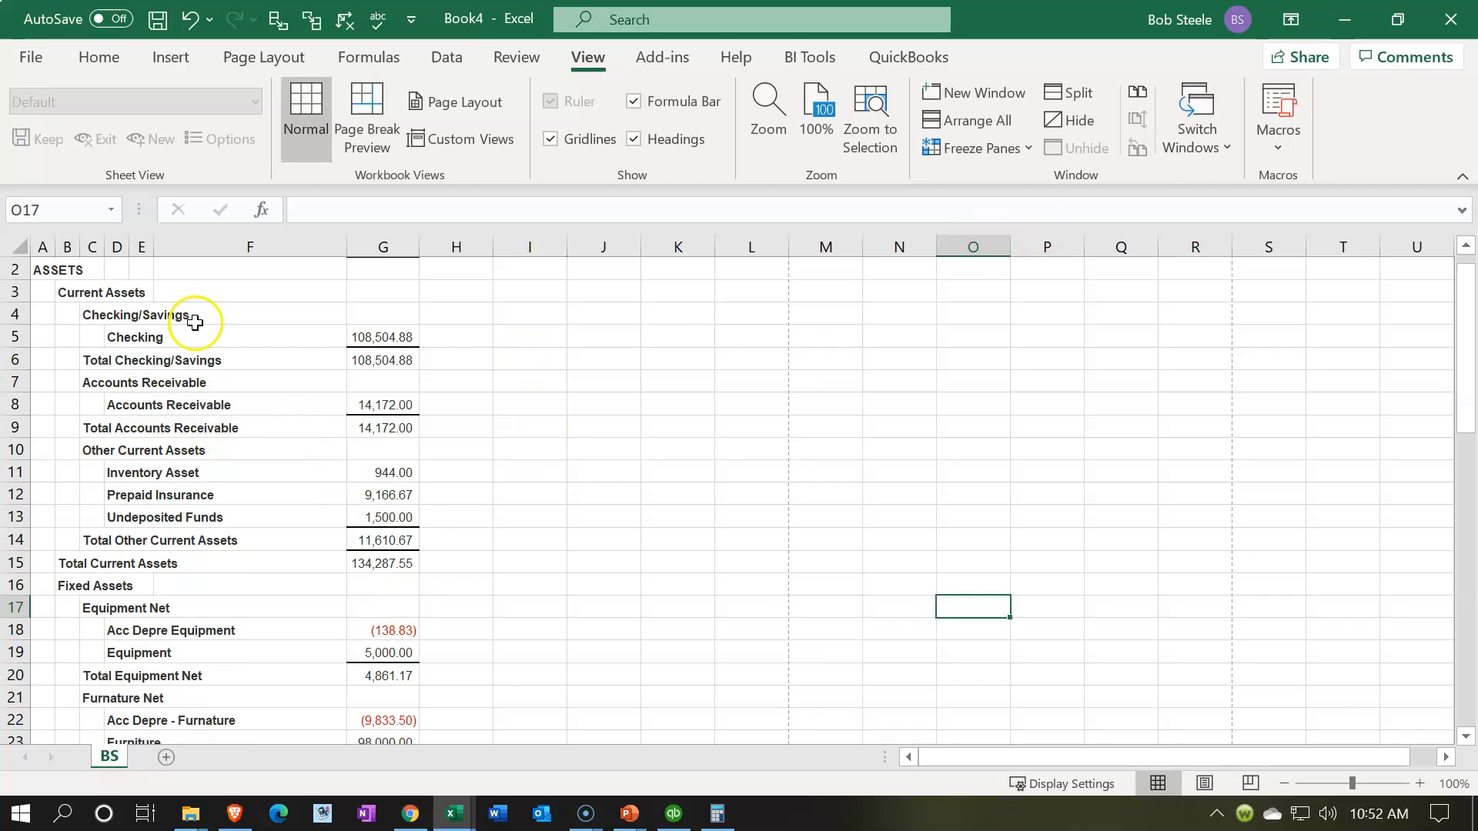
Step: Choose the Section 10 Adjusting Entries folder inside the desktop's GGG QuickBooks Data folder as the workbook's save location
left_click(30, 57)
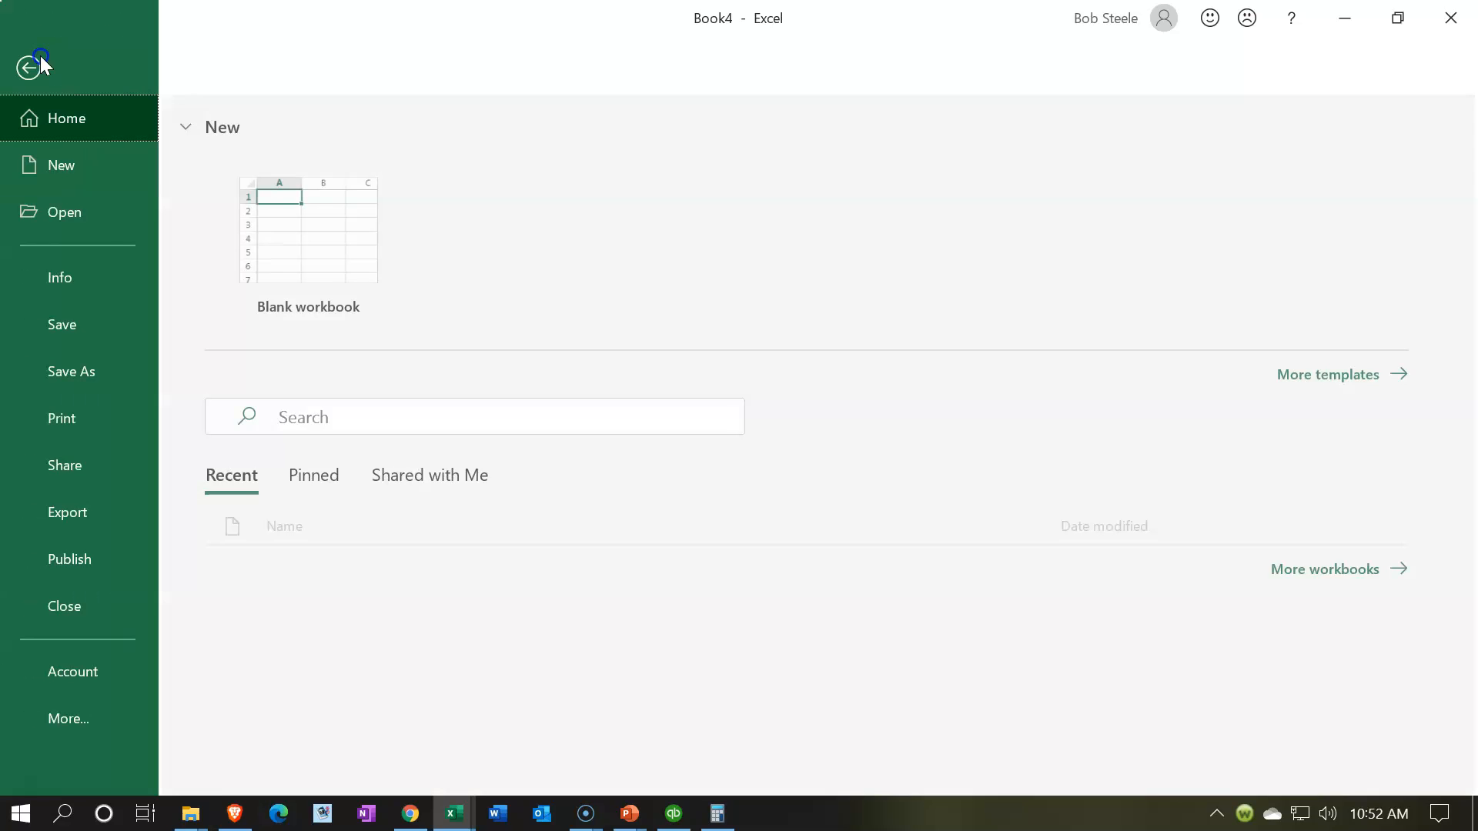
left_click(107, 376)
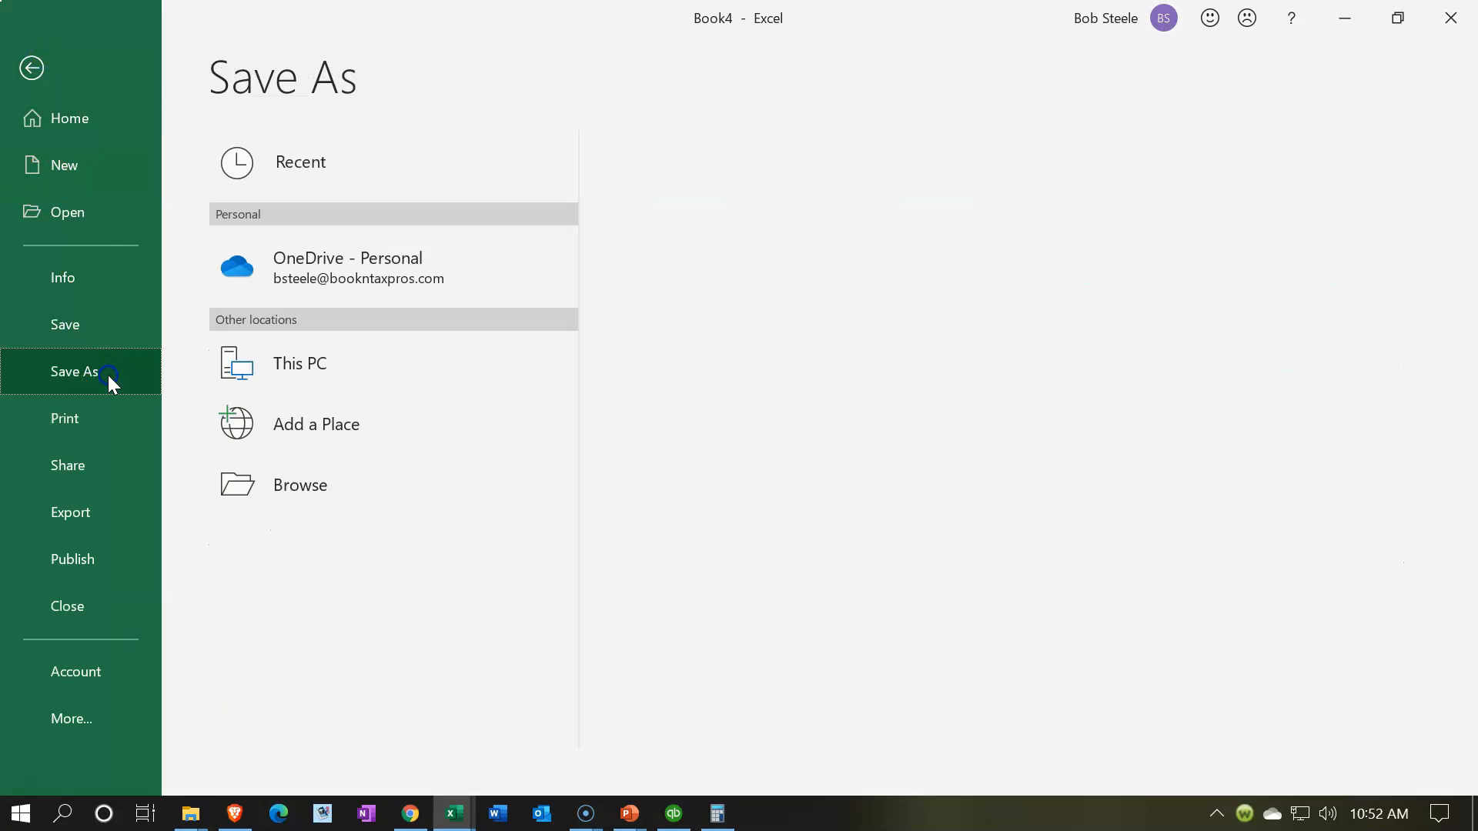
left_click(317, 496)
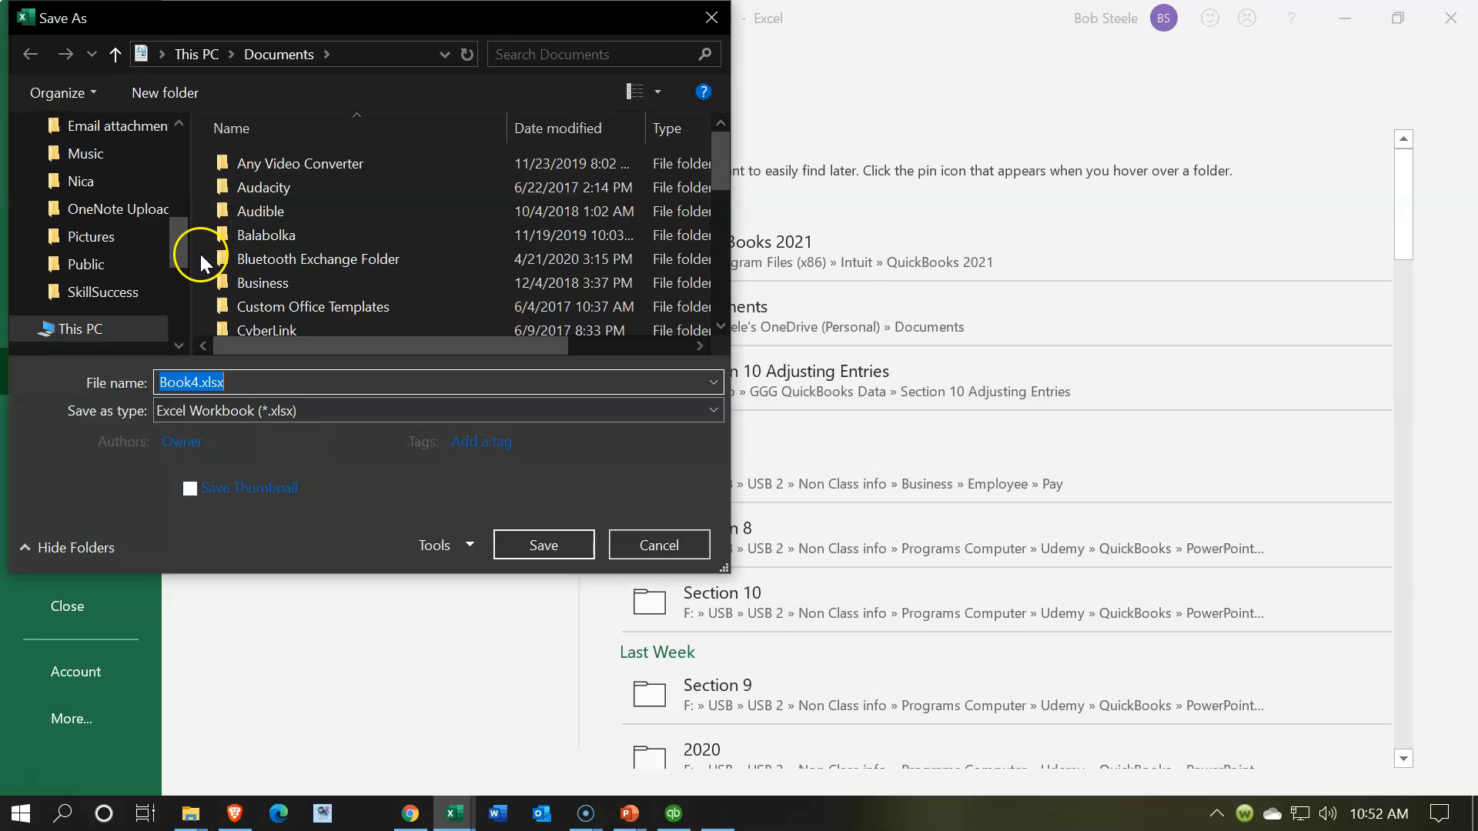
left_click_drag(179, 238, 175, 119)
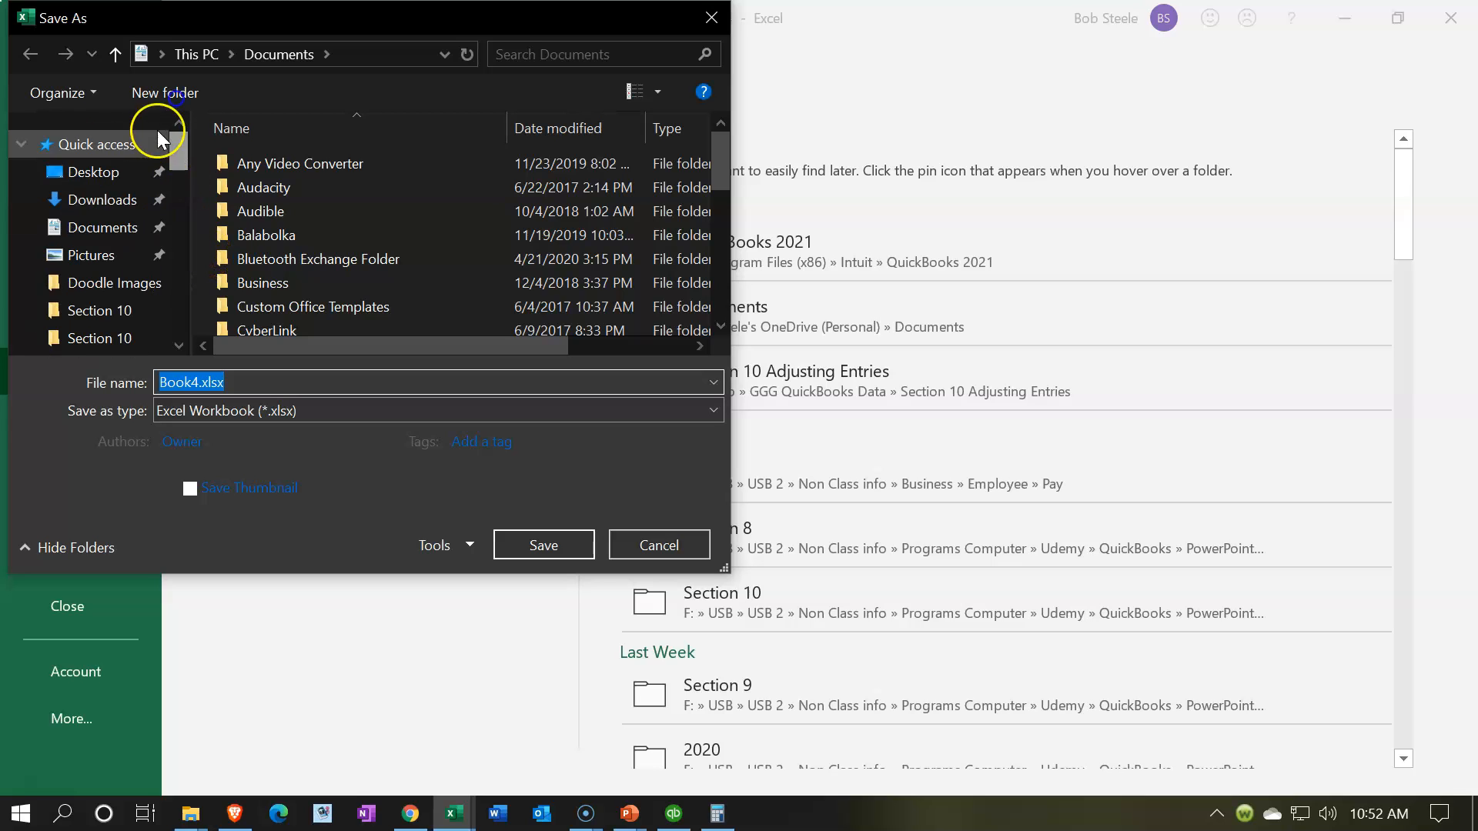
left_click(96, 172)
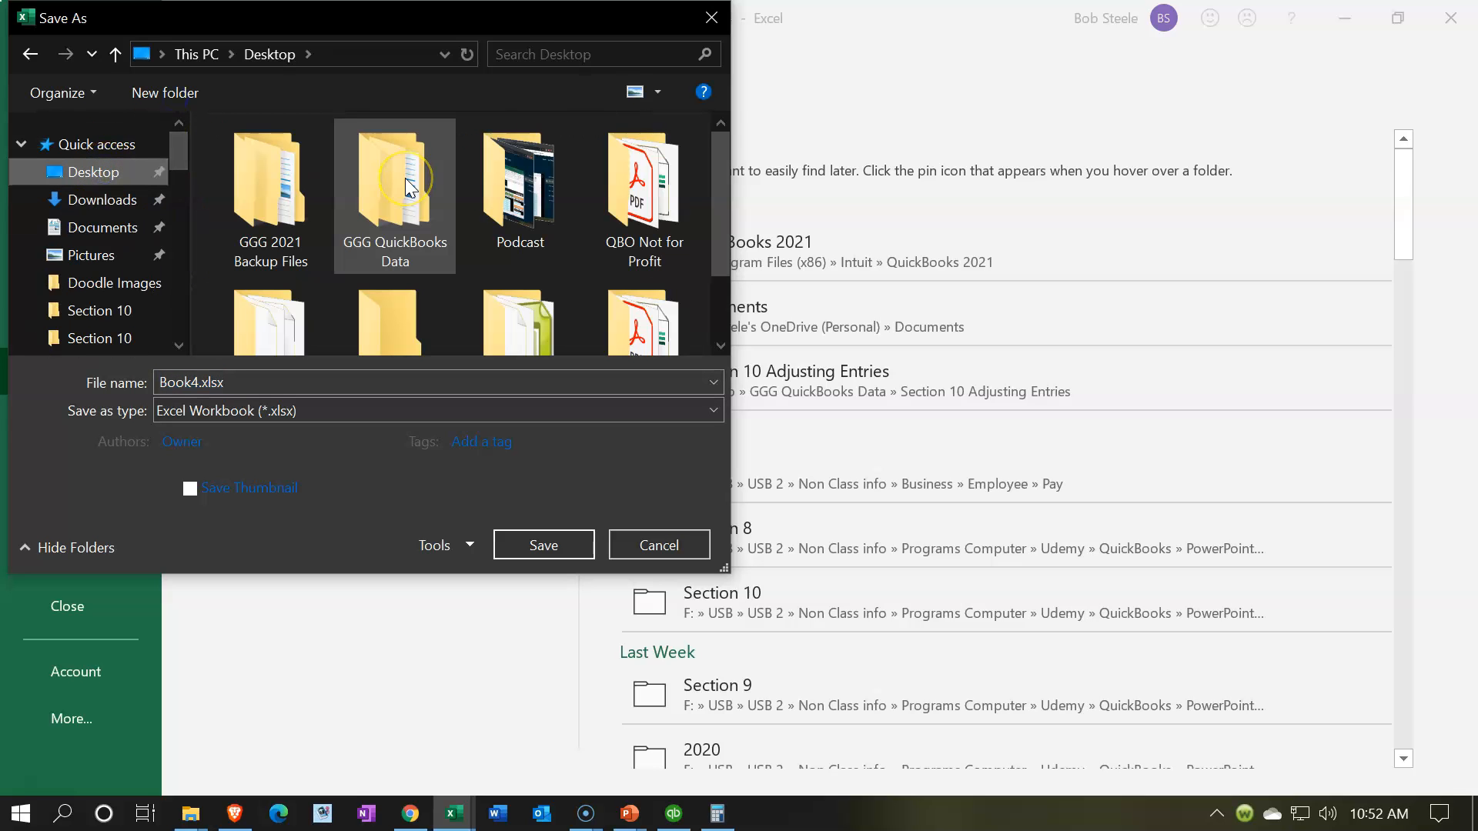
left_click(408, 185)
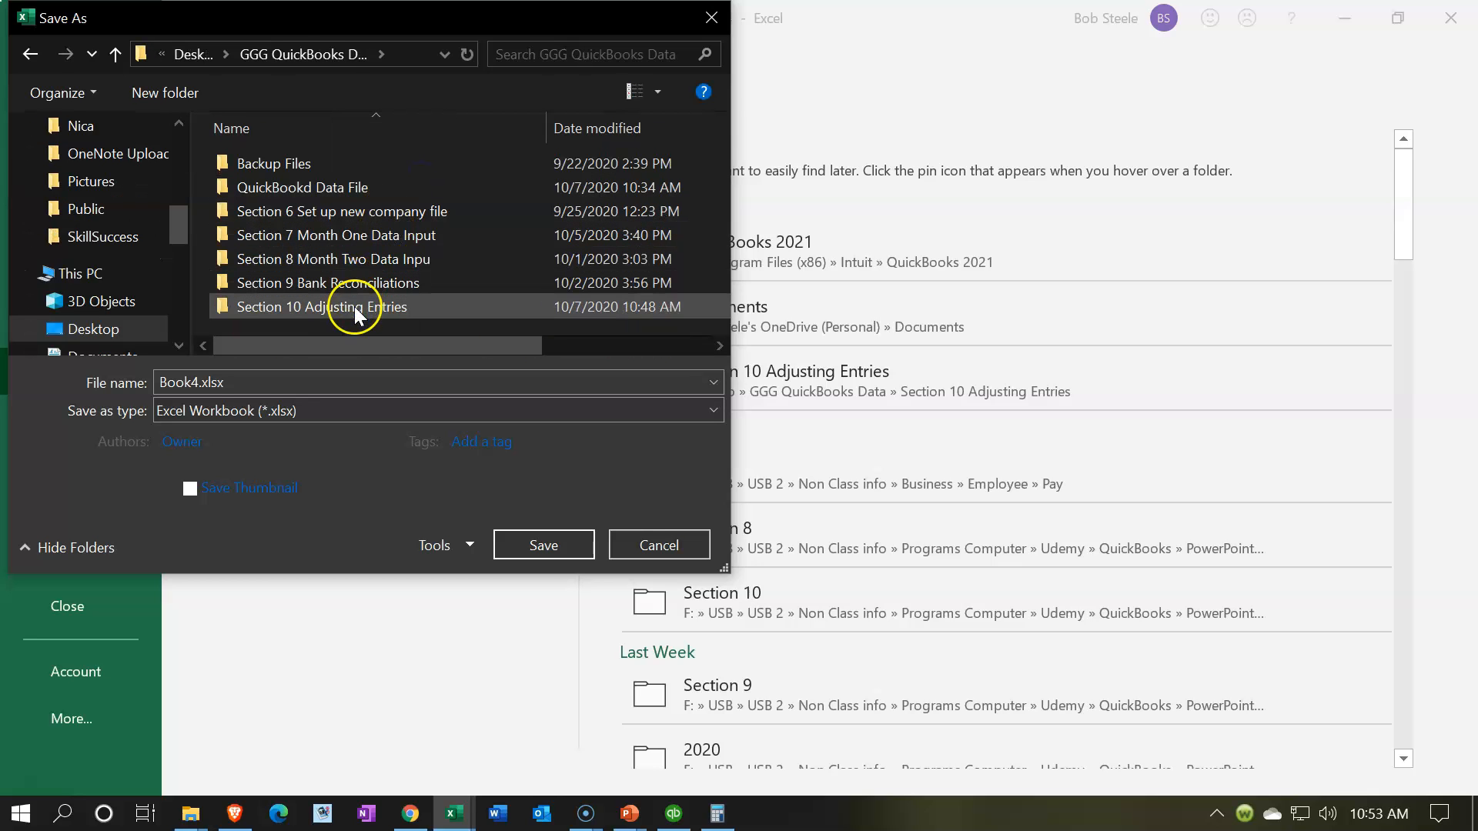
double_click(354, 306)
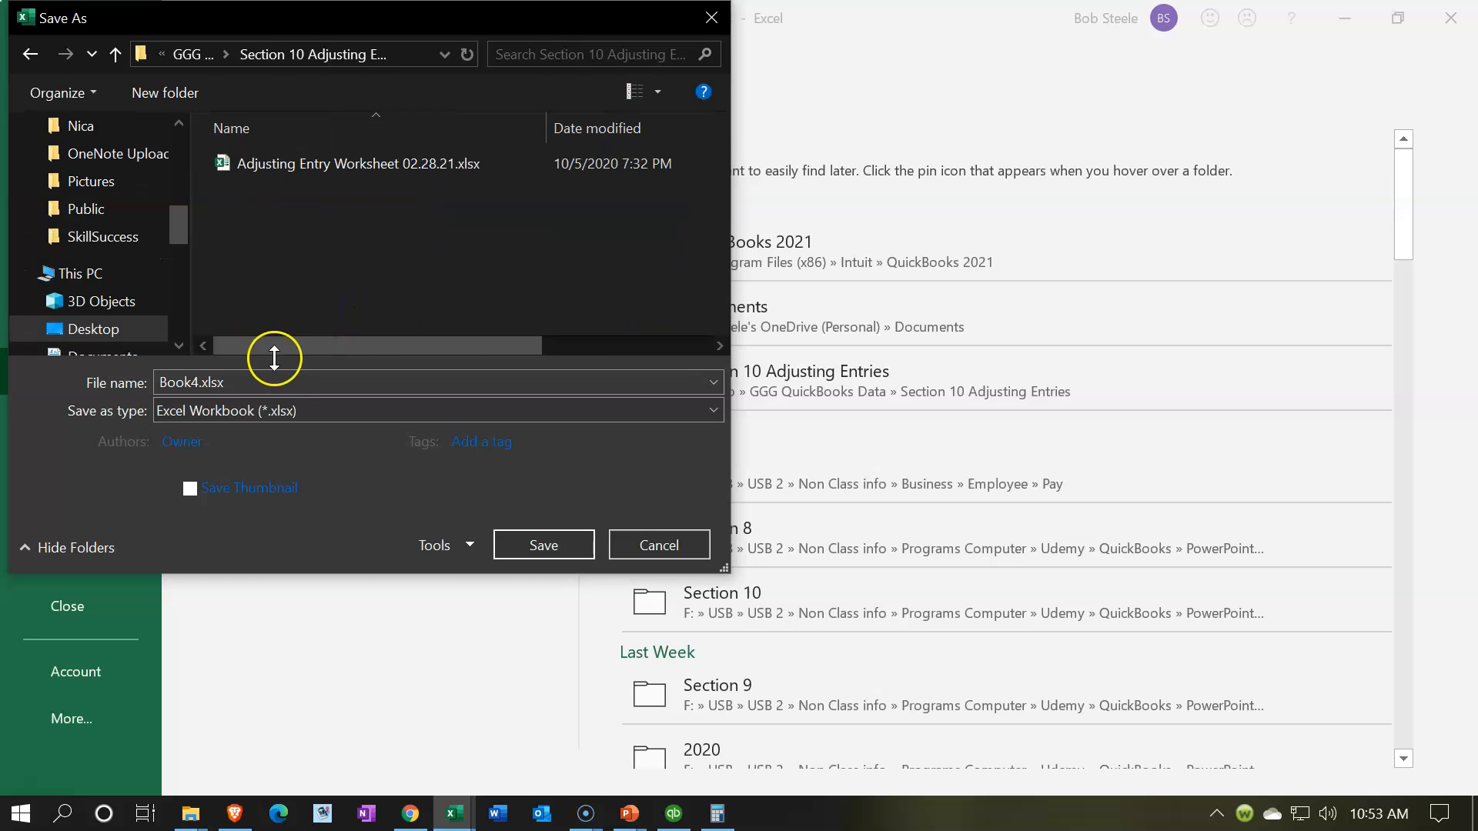
Step: Save the workbook as Adjusting Entries & Worksheets.xlsx in macro-free format and close it
double_click(194, 380)
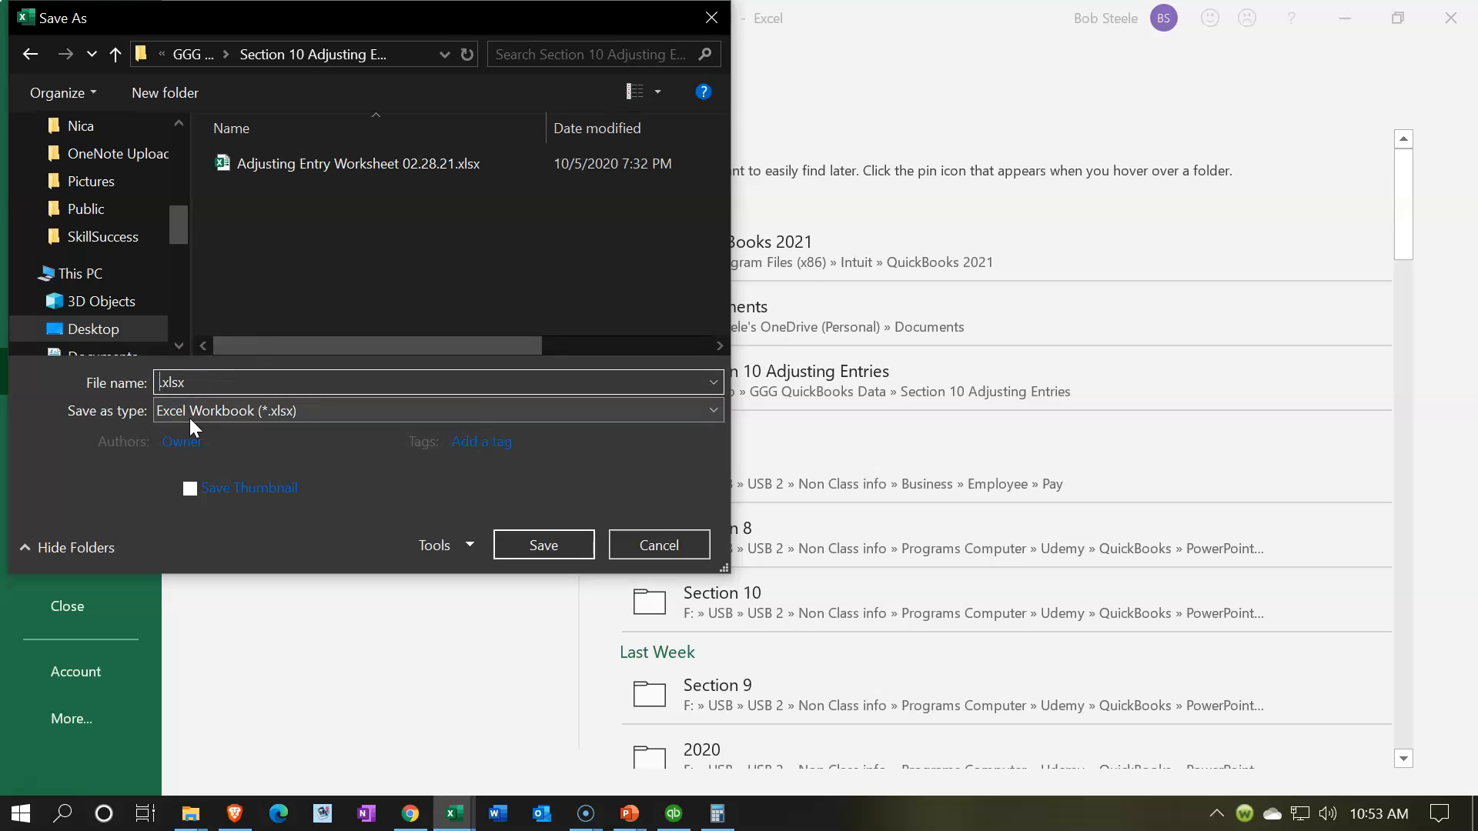
type("Adjusting Entries & Worksheets")
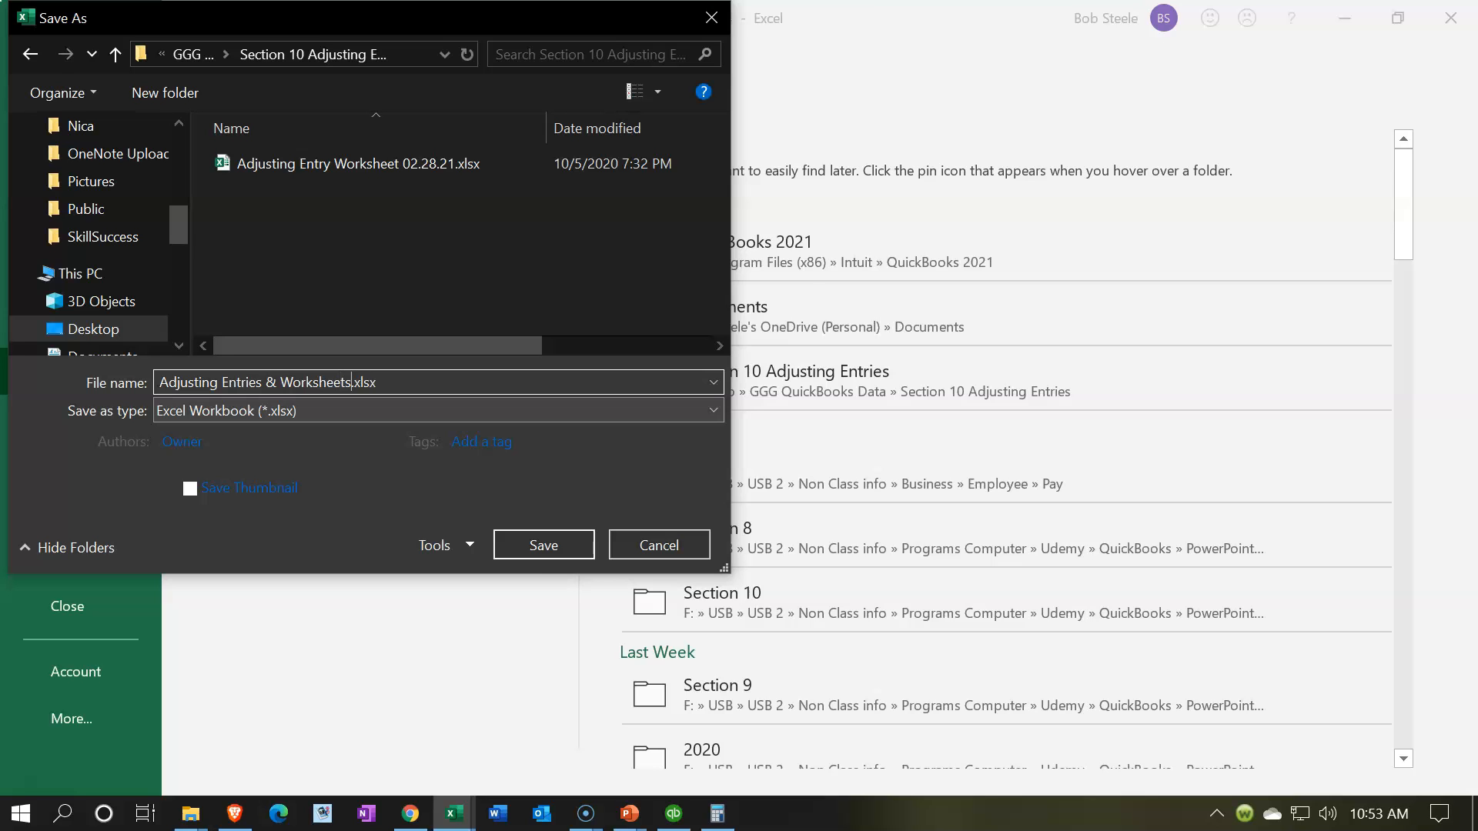
left_click(534, 550)
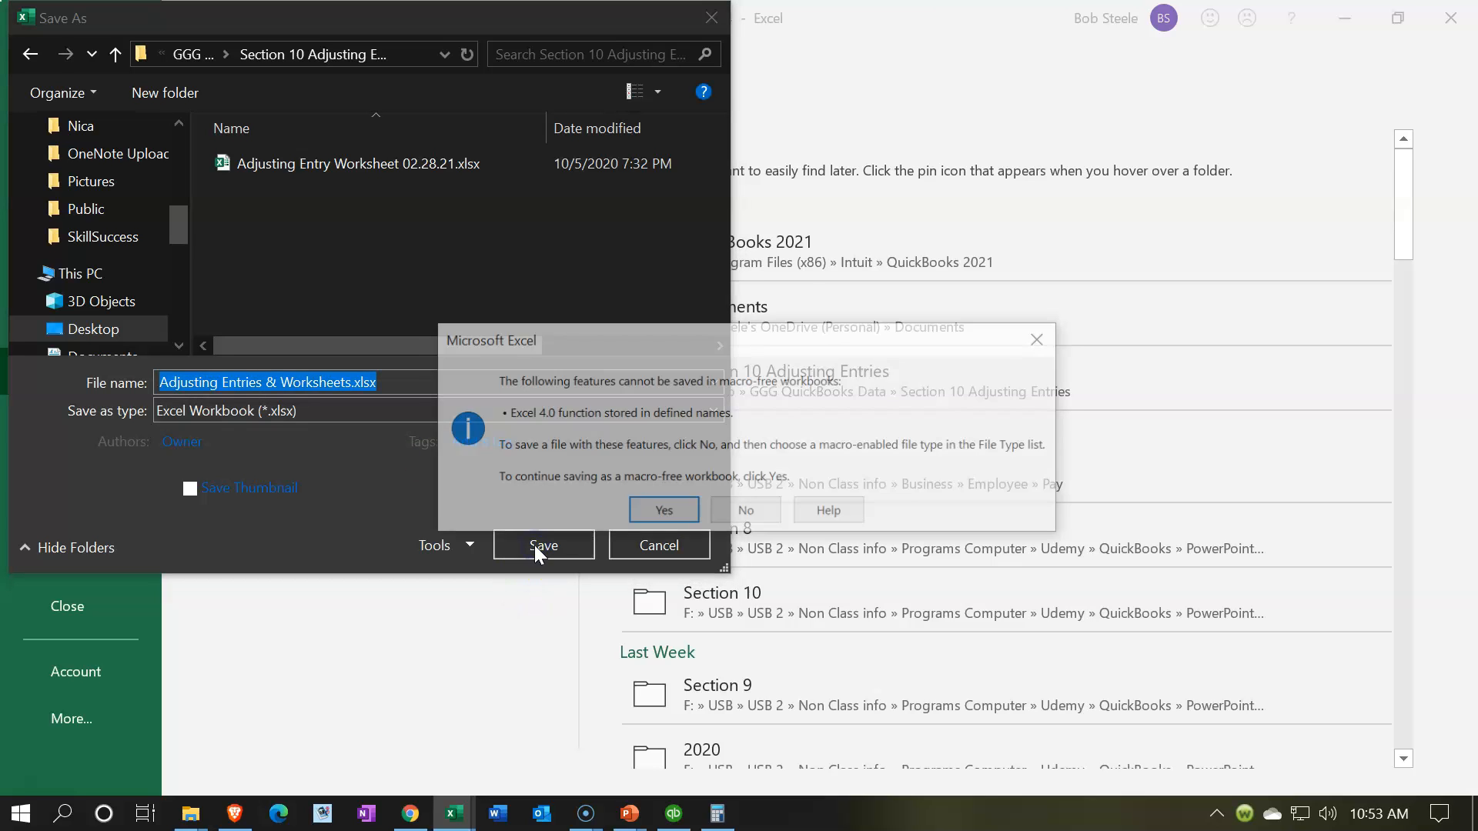
left_click(663, 512)
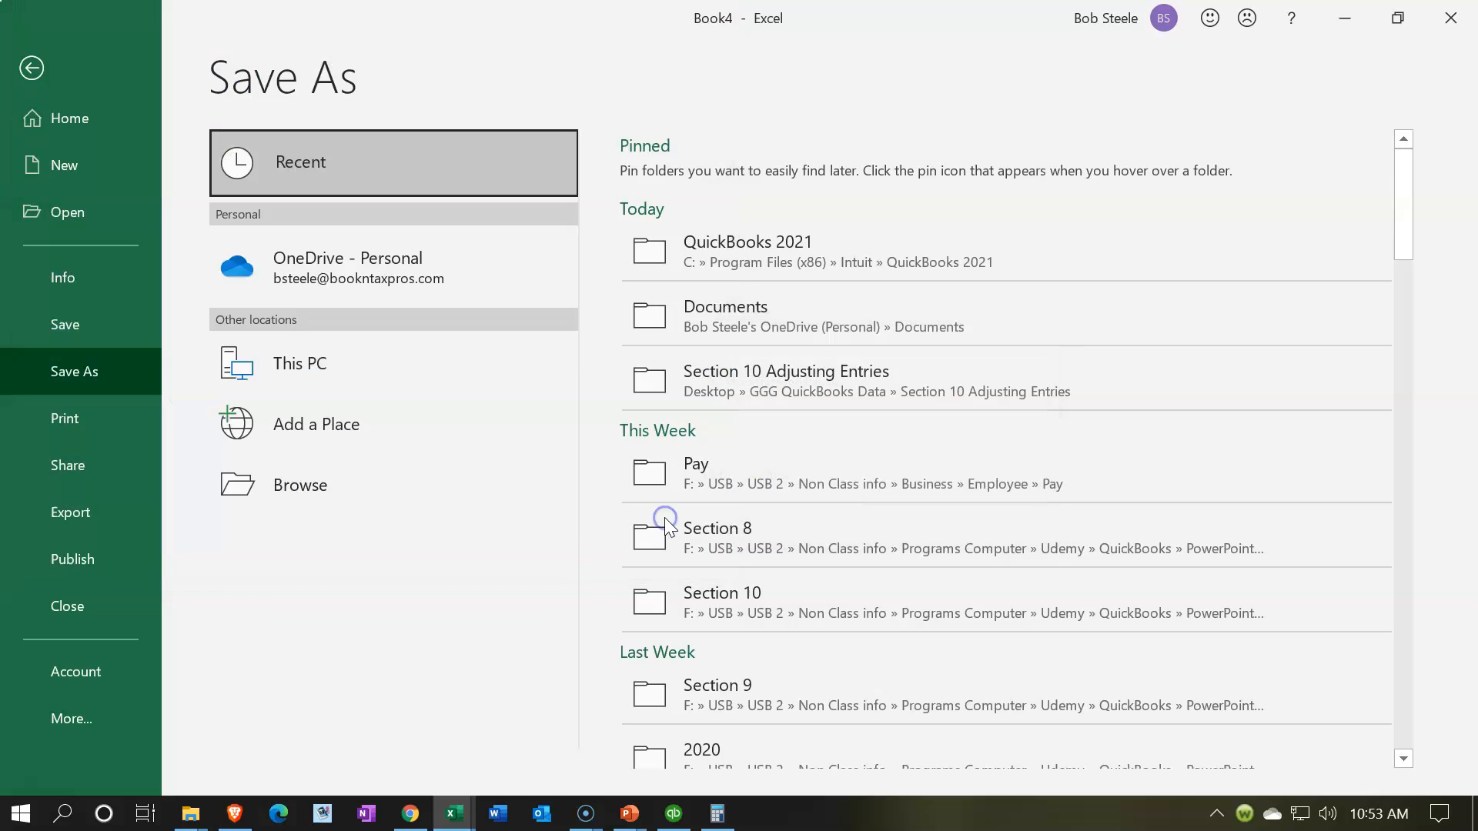
left_click(1449, 23)
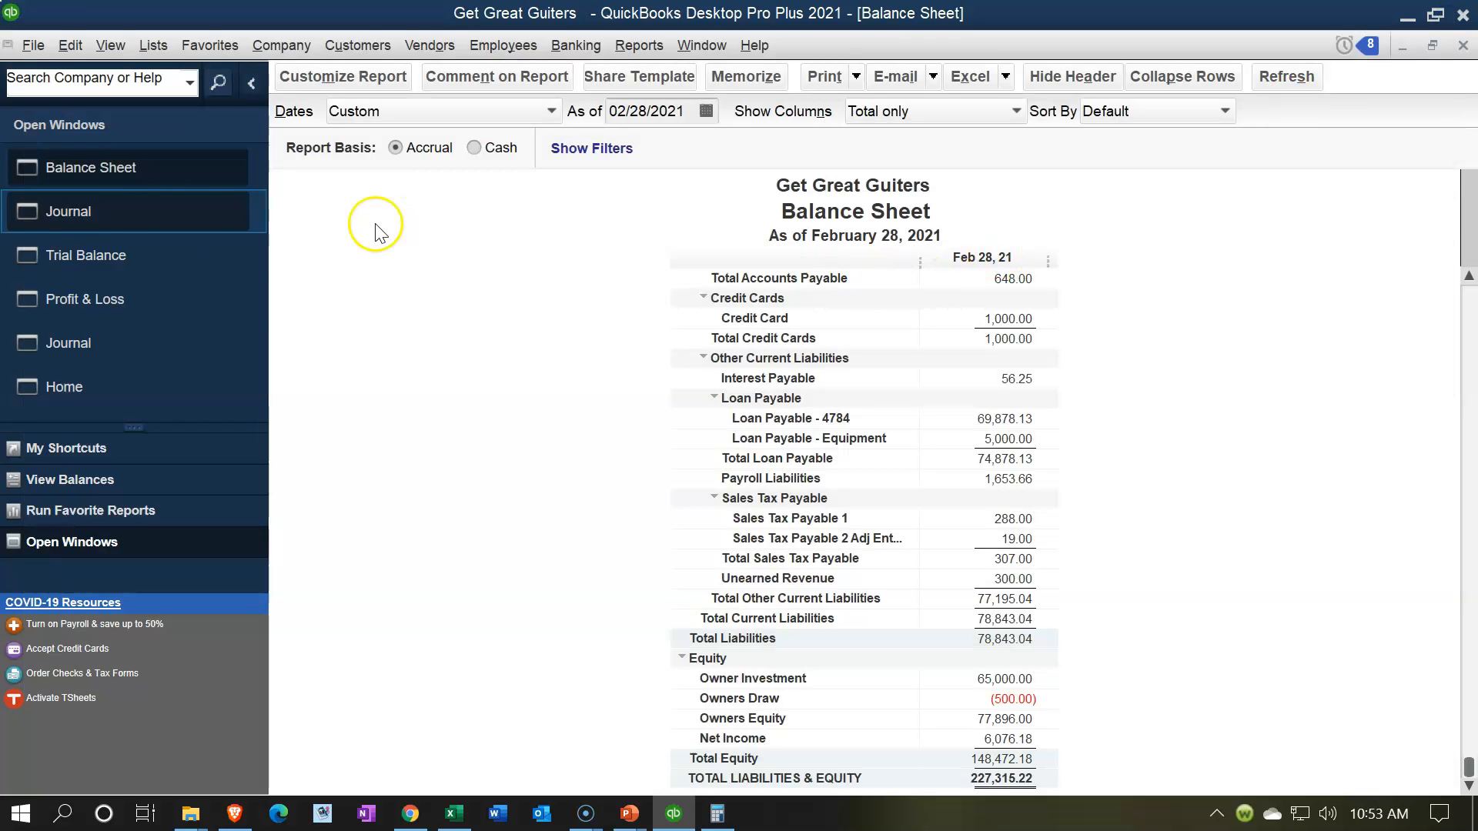
Step: Bring up the Profit & Loss report and print it in portrait orientation to CutePDF Writer
left_click(103, 299)
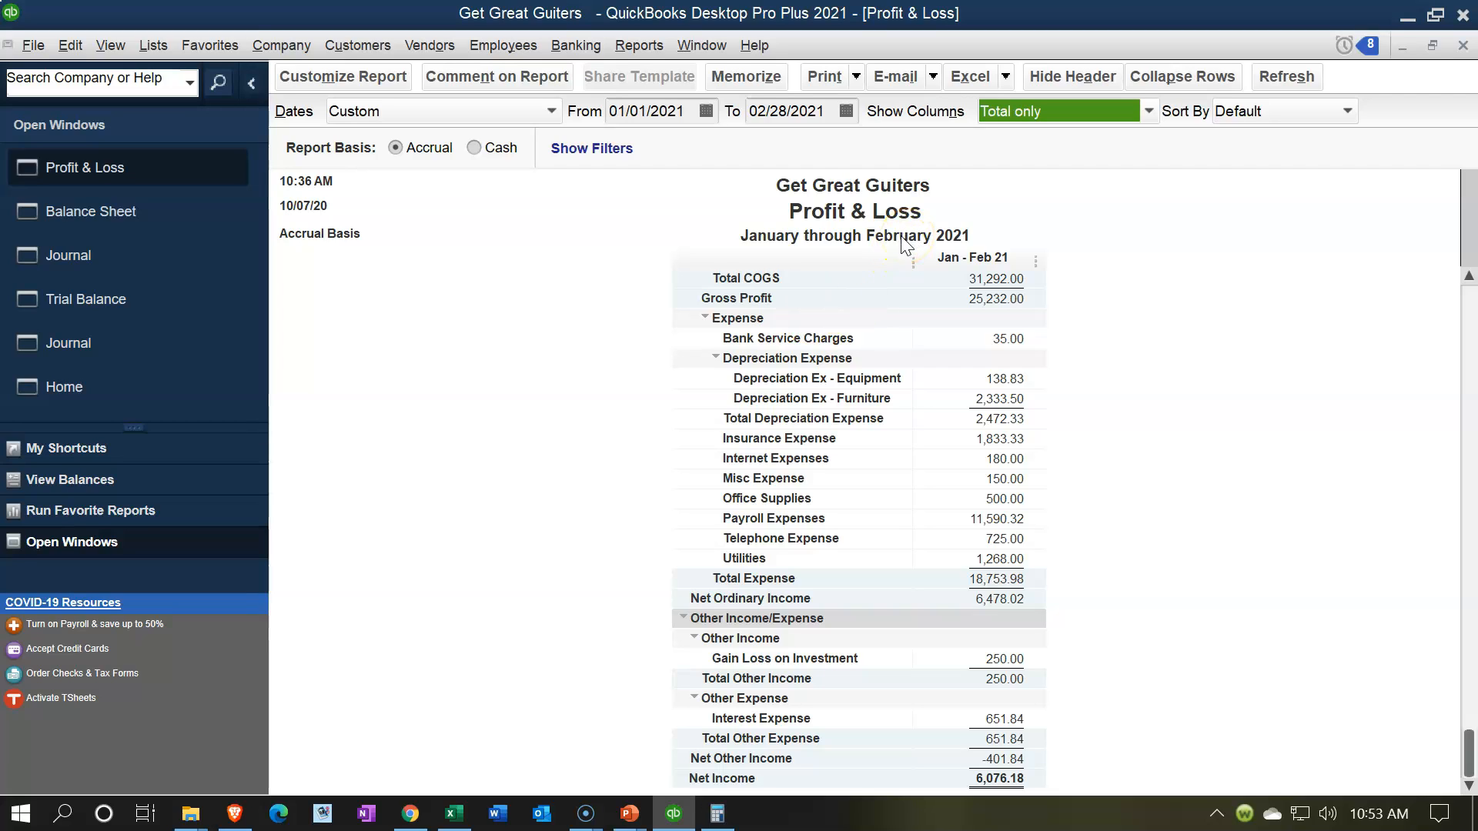
left_click(851, 80)
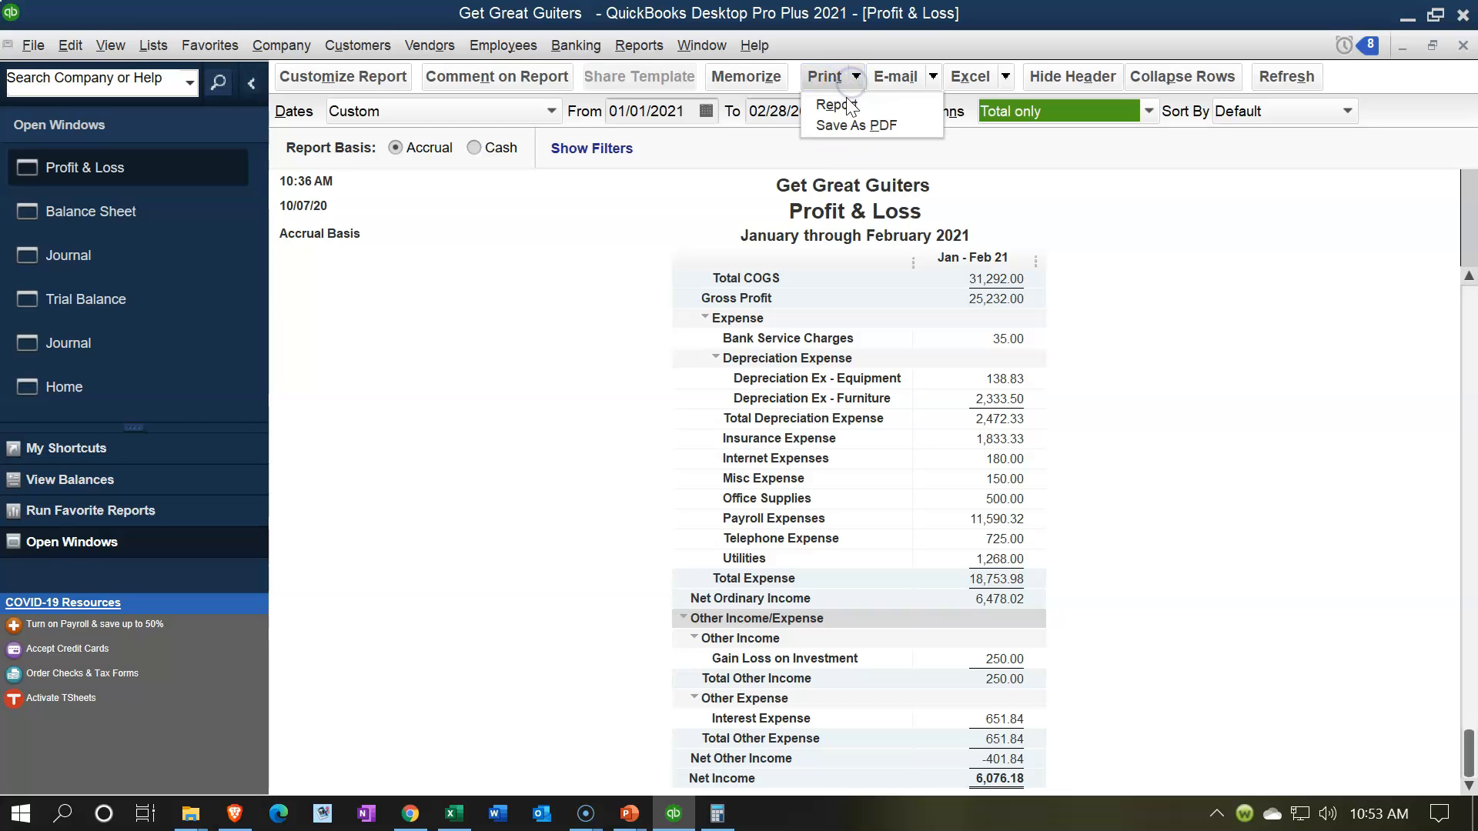
left_click(846, 105)
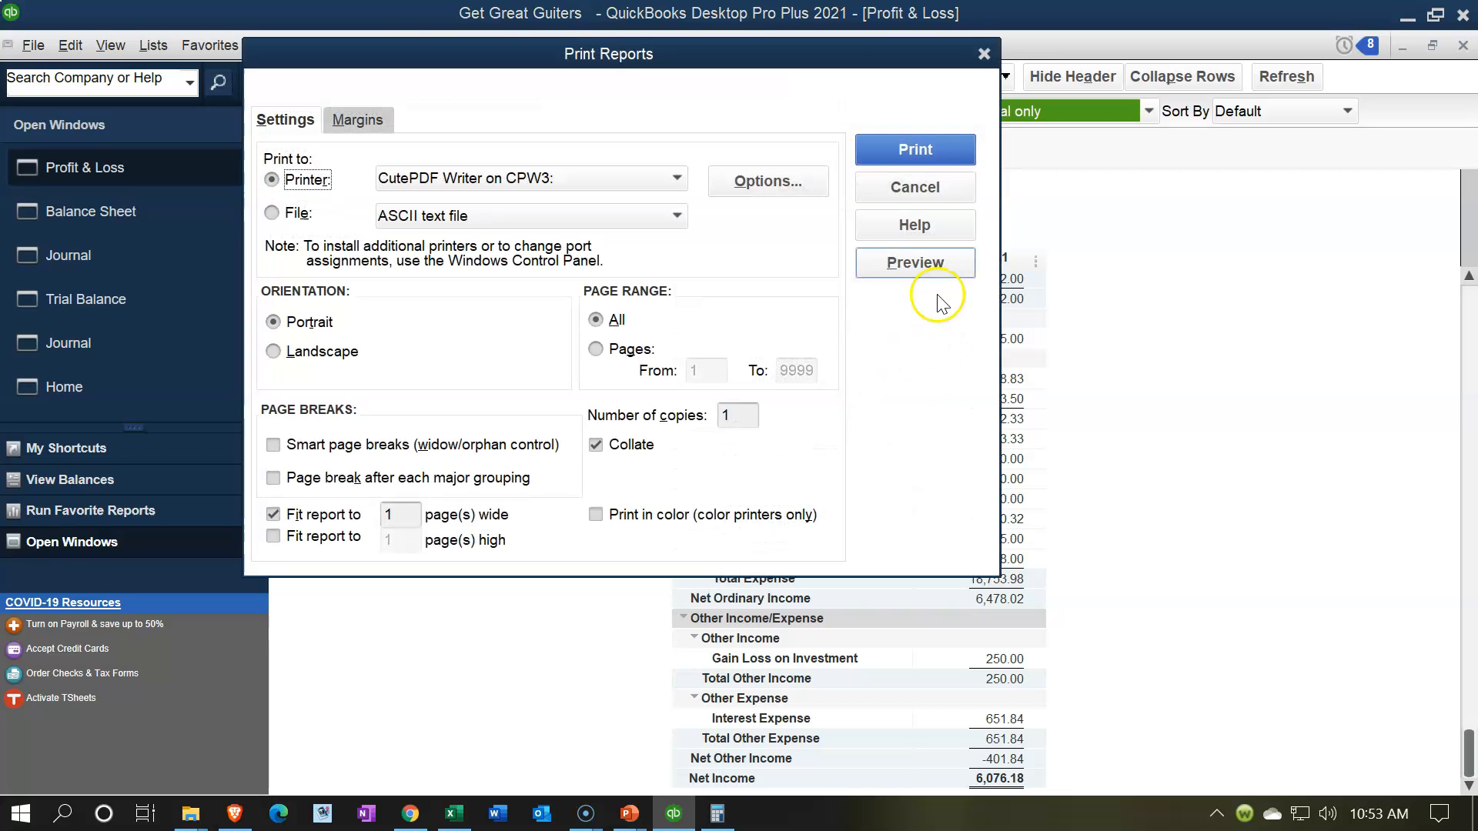
left_click(921, 149)
left_click(914, 157)
left_click(402, 310)
Step: Save the PDF as Profit and Loss 02.28.21.pdf in the Section 10 Adjusting Entries folder
left_click_drag(712, 214, 849, 255)
left_click(774, 486)
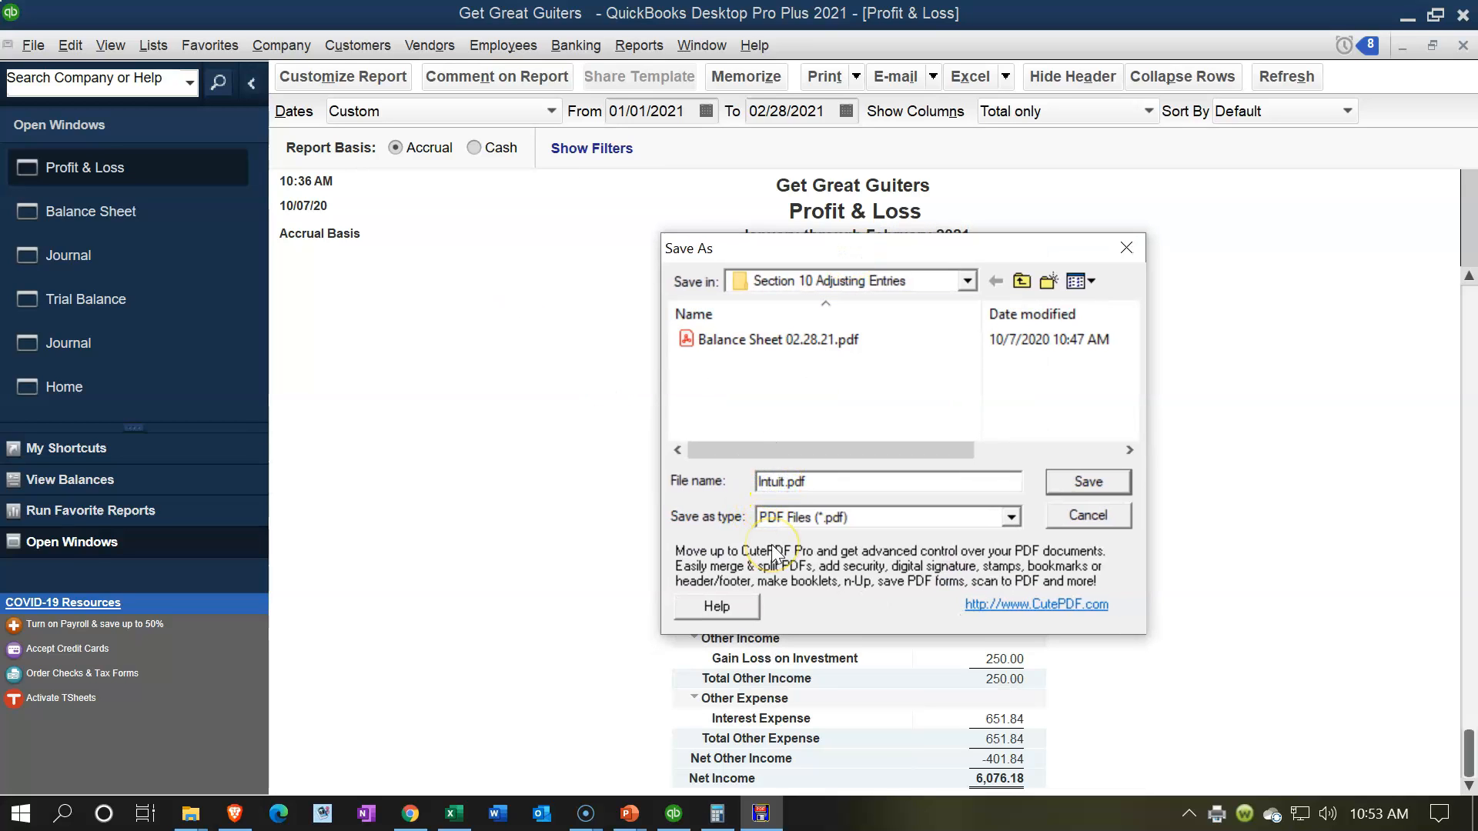
key("BackSpace")
type("Profit and Loss 02.28.21")
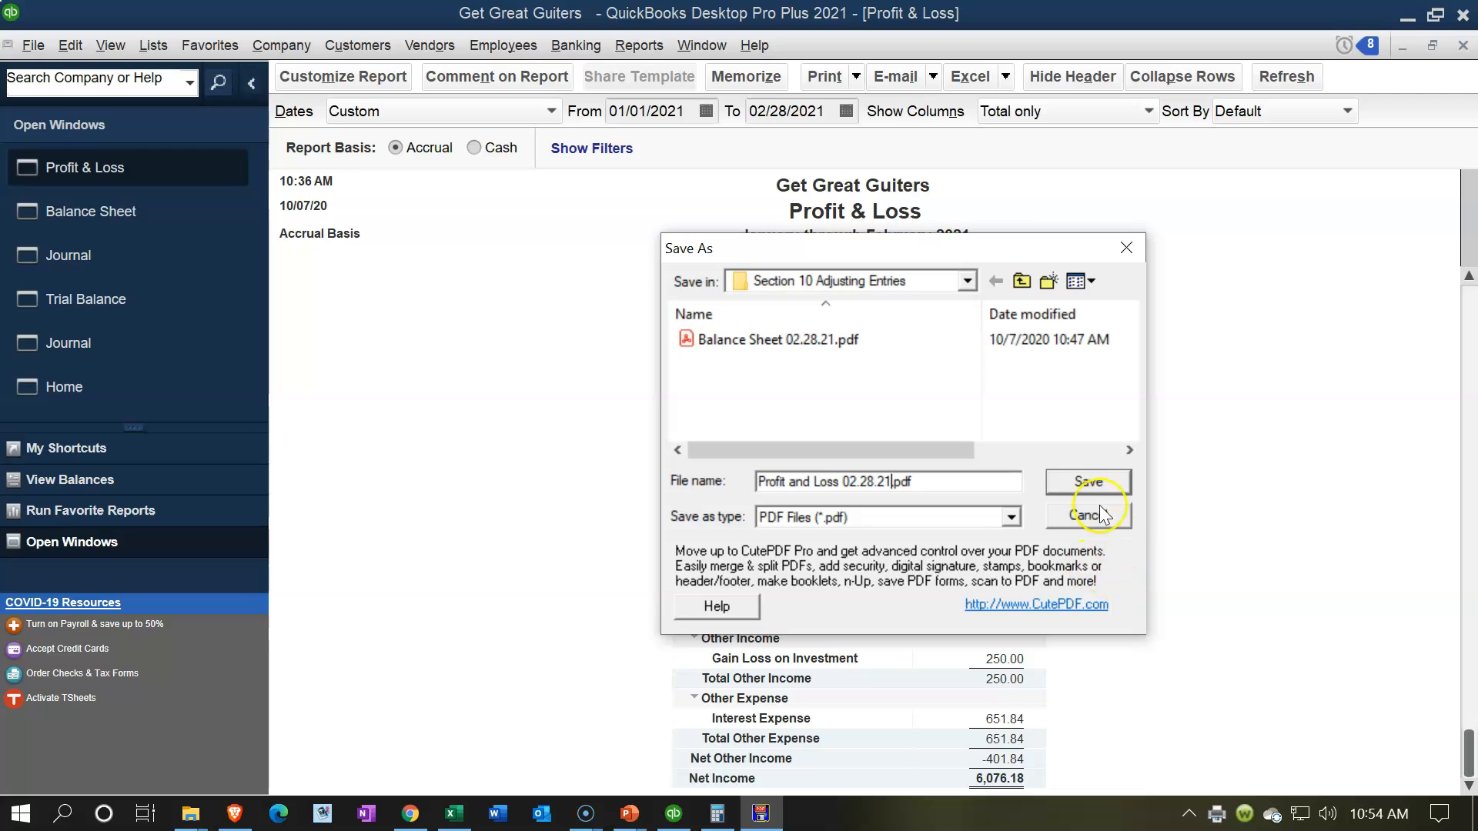
left_click(1082, 476)
Step: Set up an Excel export of the Profit & Loss report to a new worksheet in an existing workbook
left_click(971, 77)
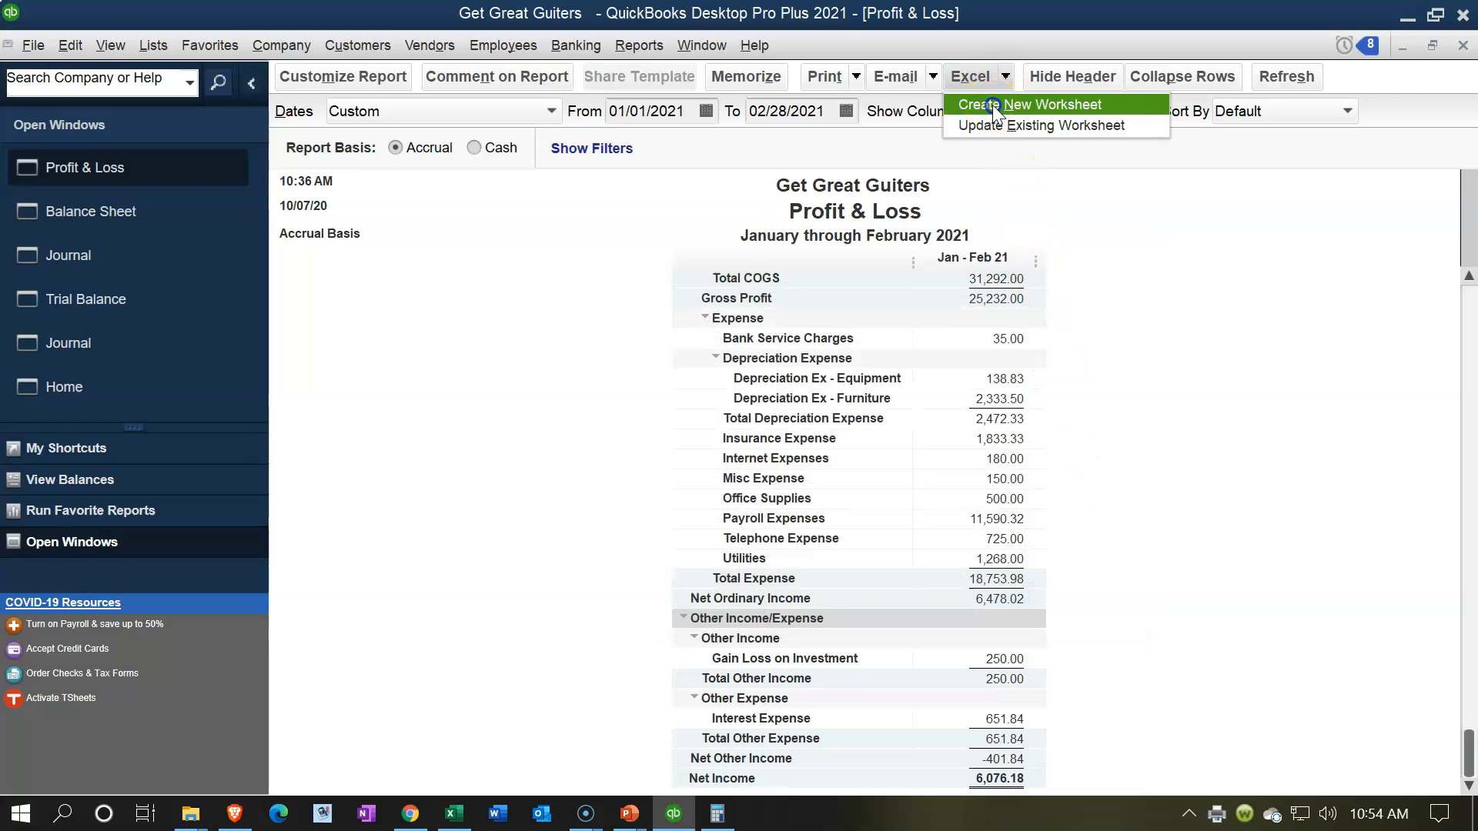
left_click(994, 114)
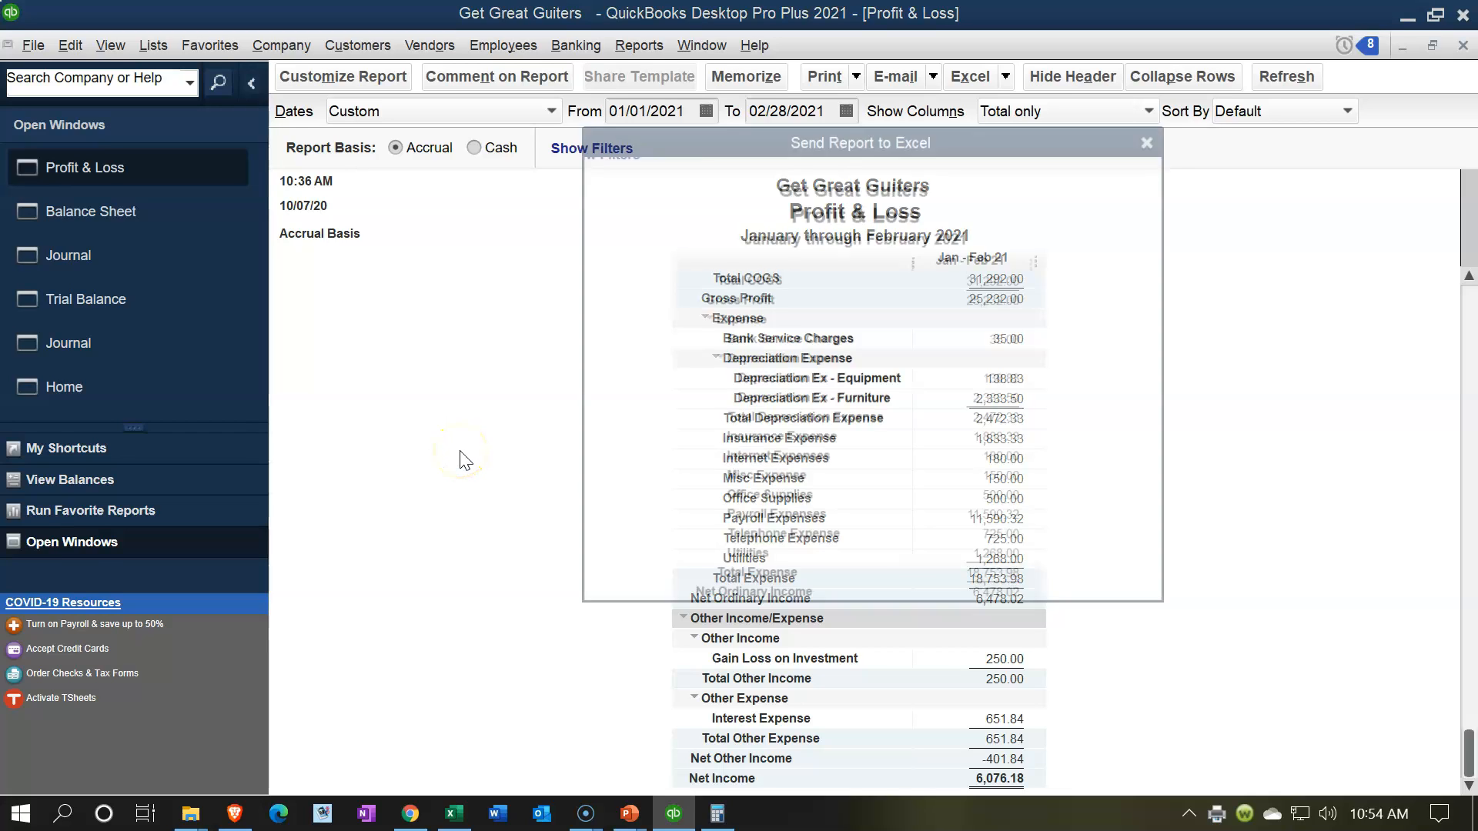
left_click(653, 270)
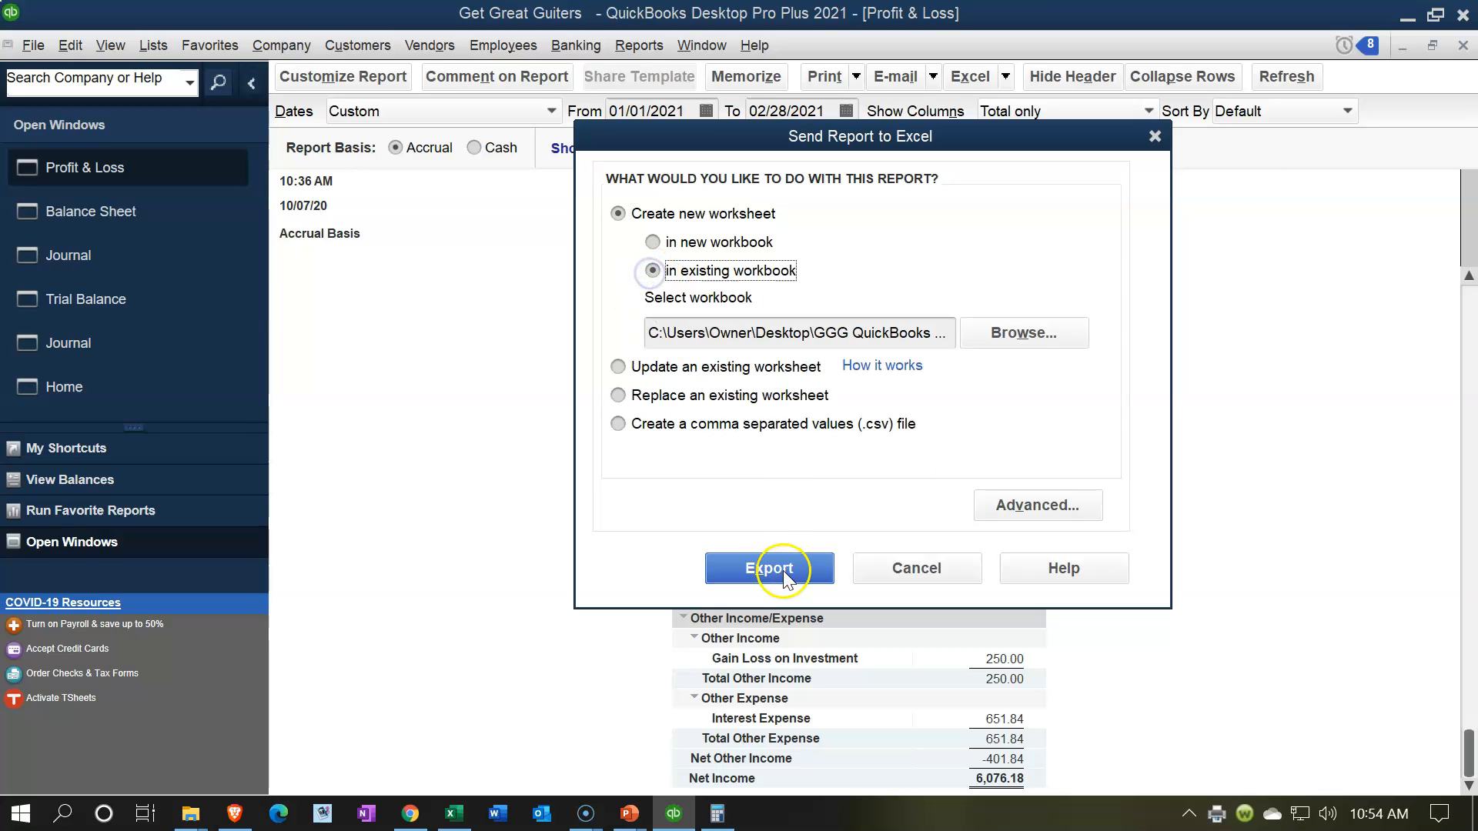
Step: Select Adjusting Entries & Worksheets.xlsx from the Section 10 Adjusting Entries folder inside GGG QuickBooks Data and export the report to it
left_click(1037, 337)
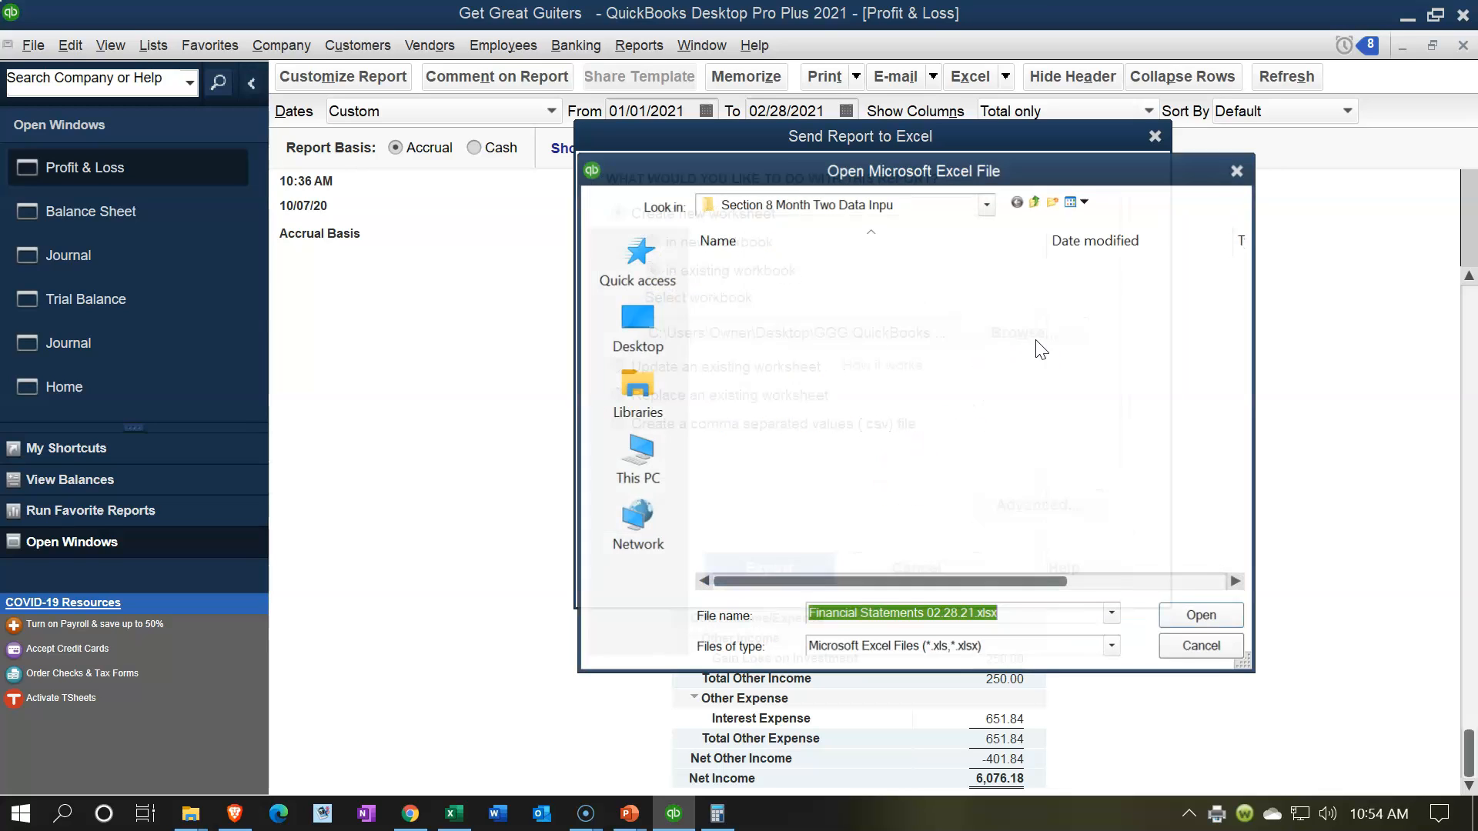
left_click(986, 205)
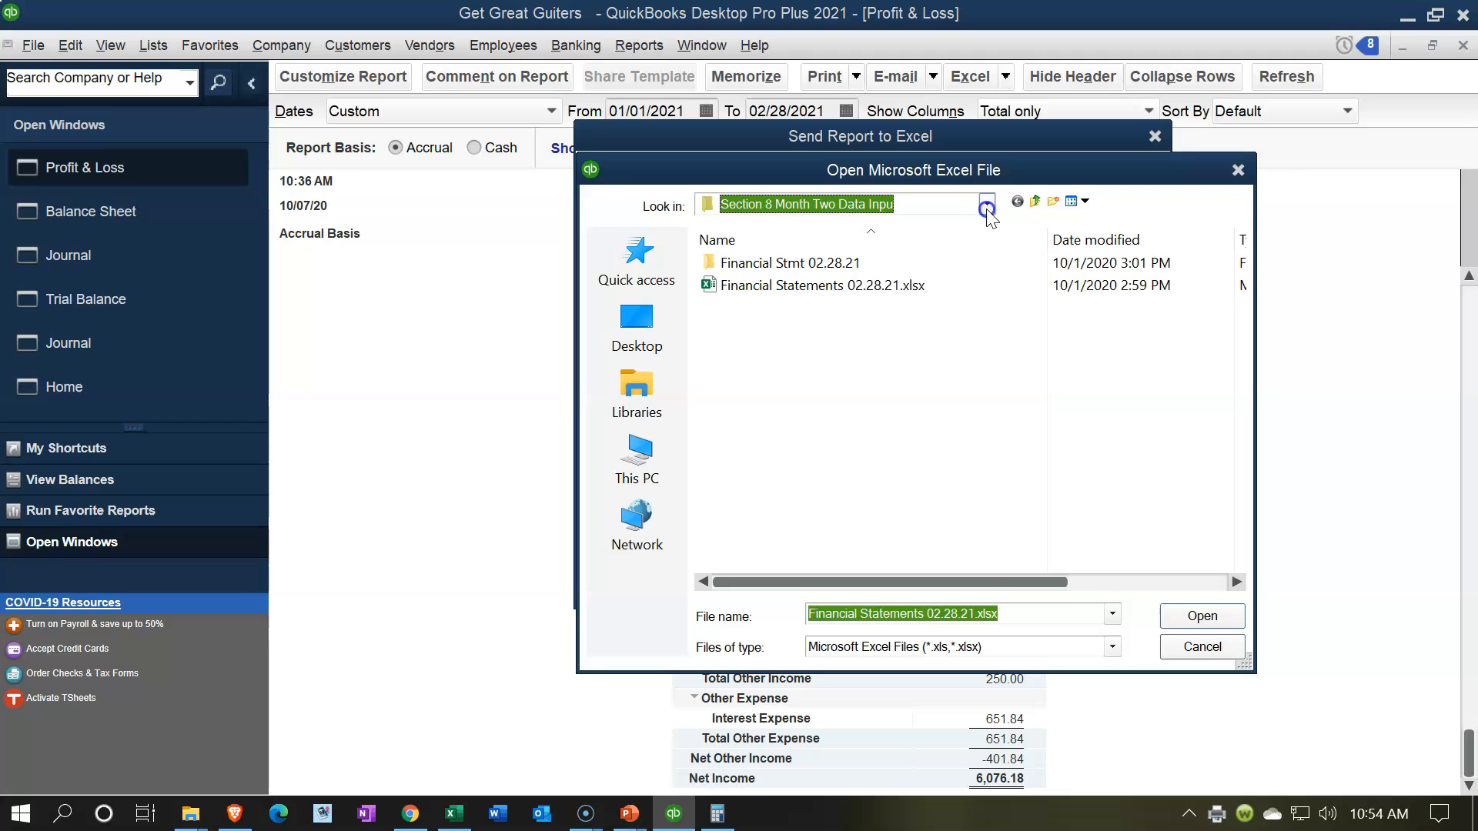
left_click(987, 205)
left_click(986, 204)
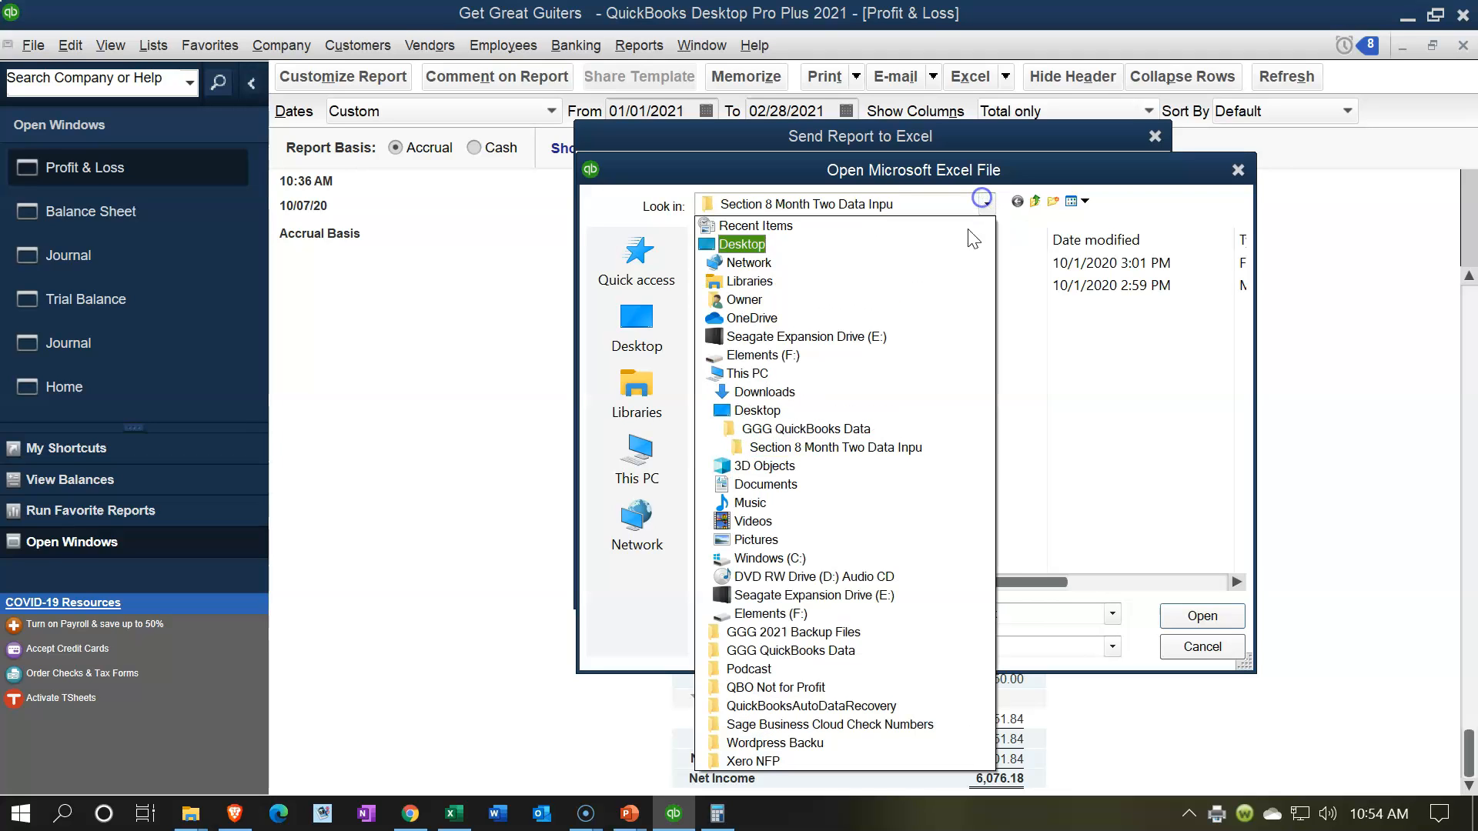
left_click(885, 429)
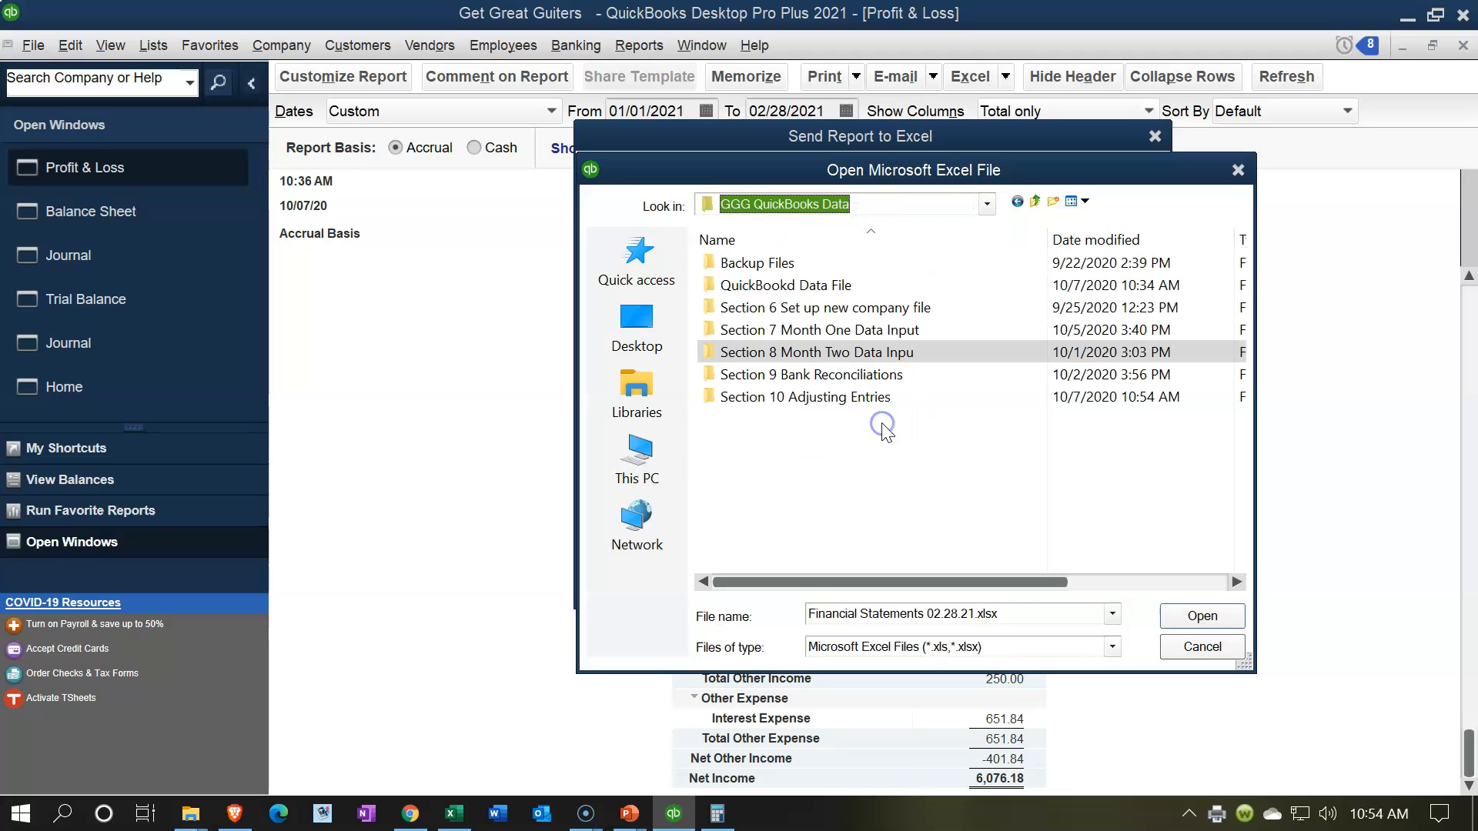
double_click(828, 403)
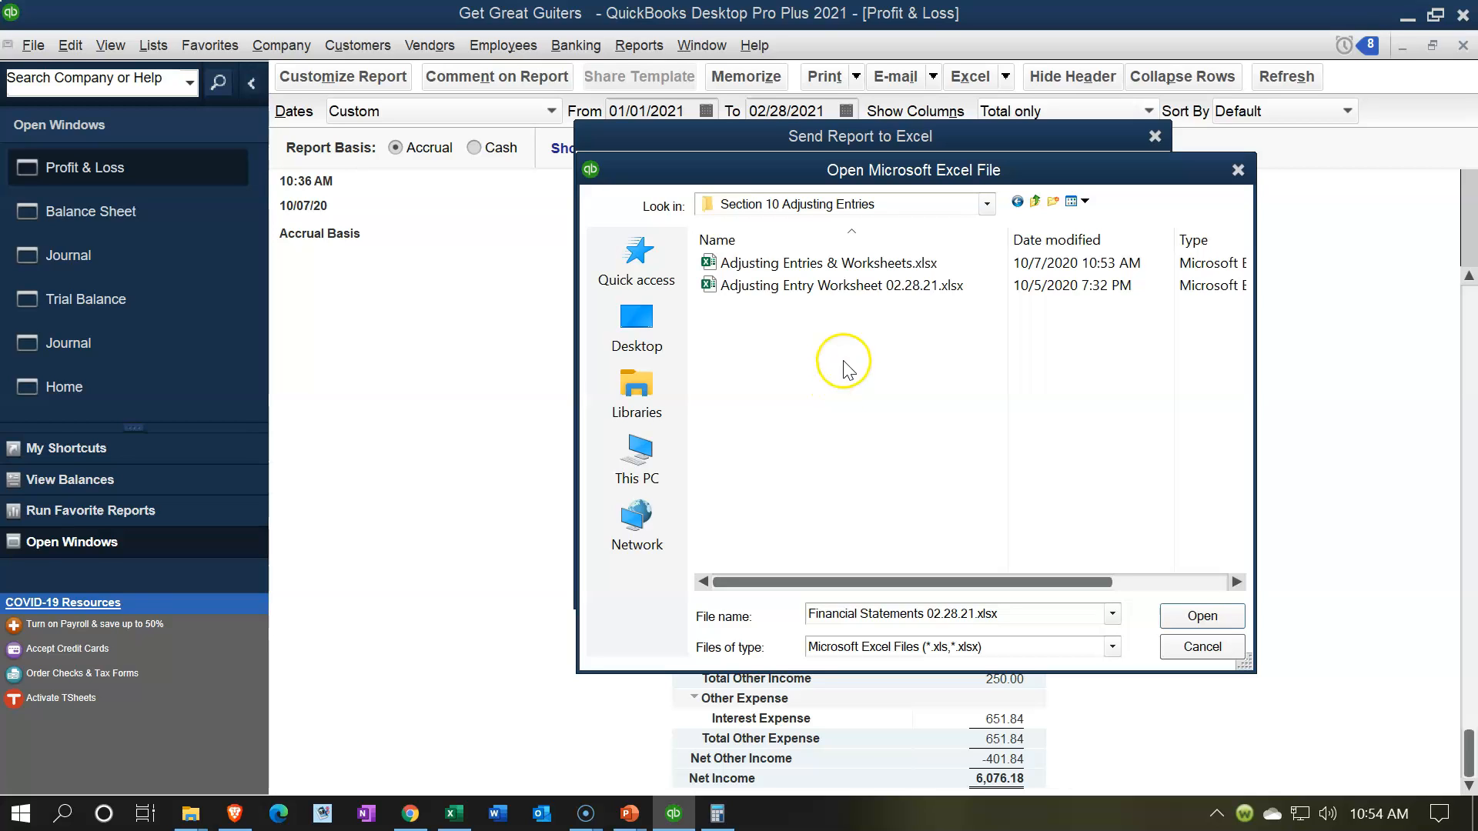
double_click(791, 270)
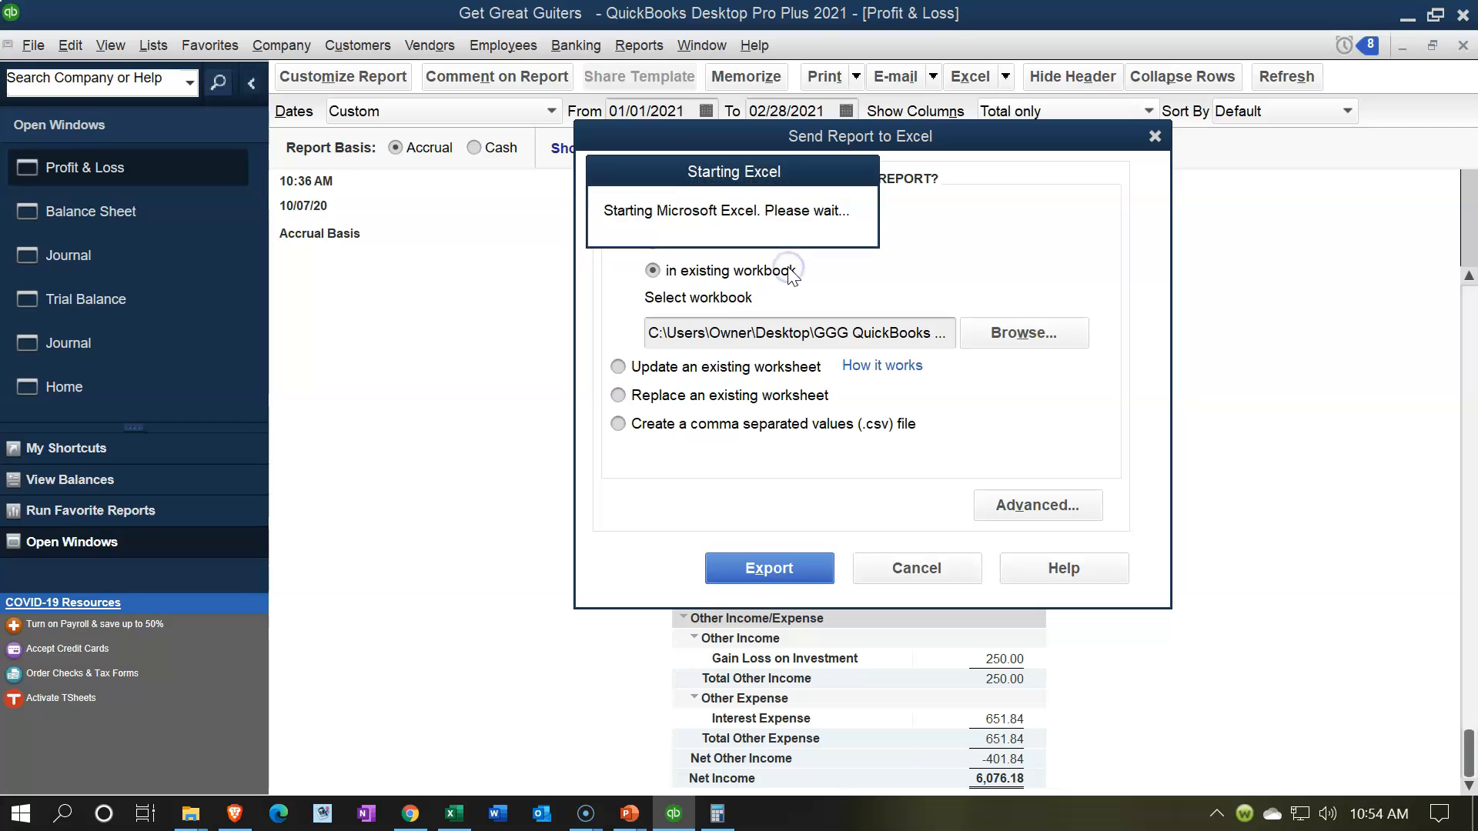
left_click(741, 568)
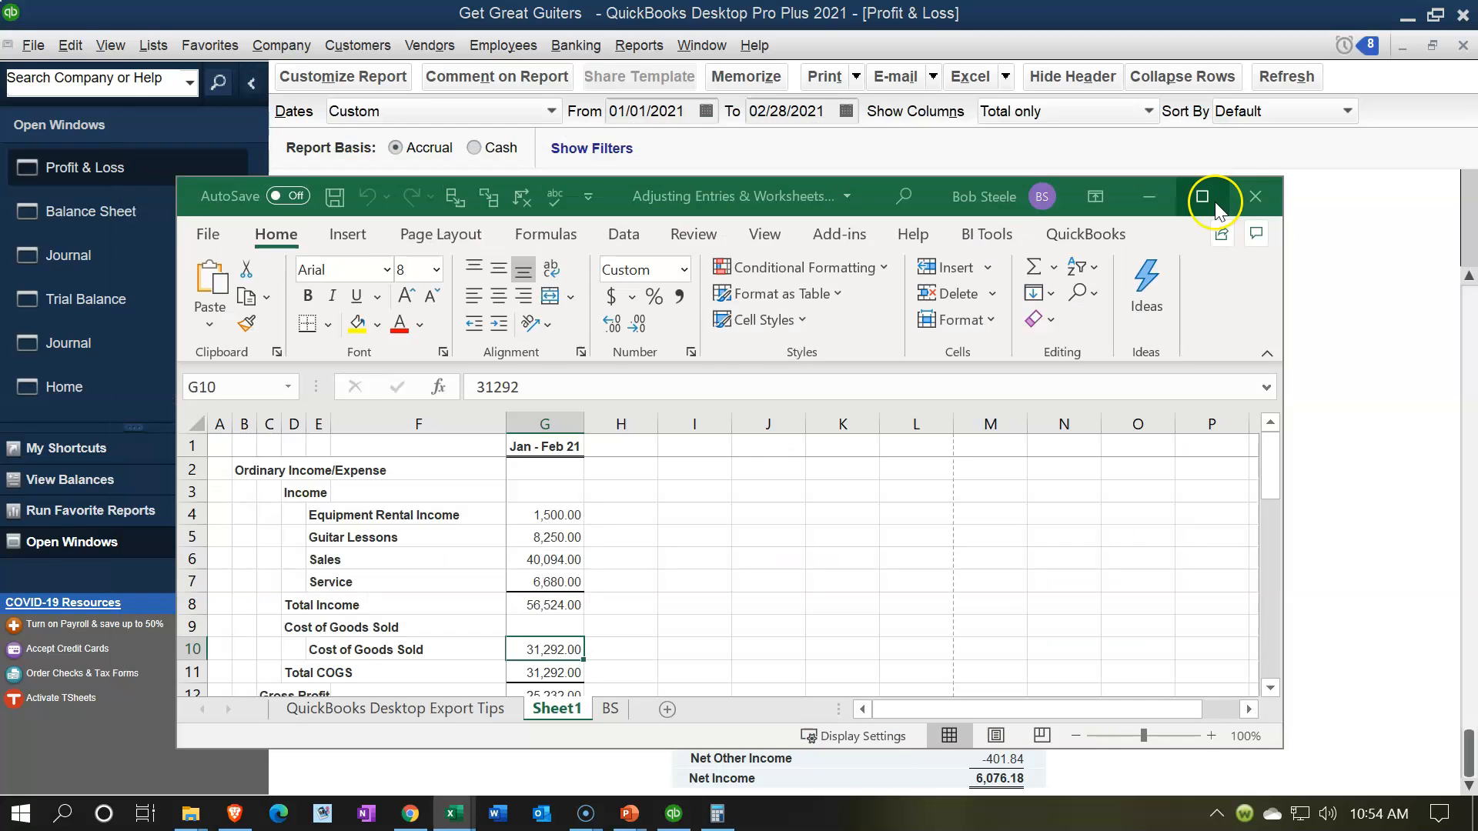
left_click(1214, 202)
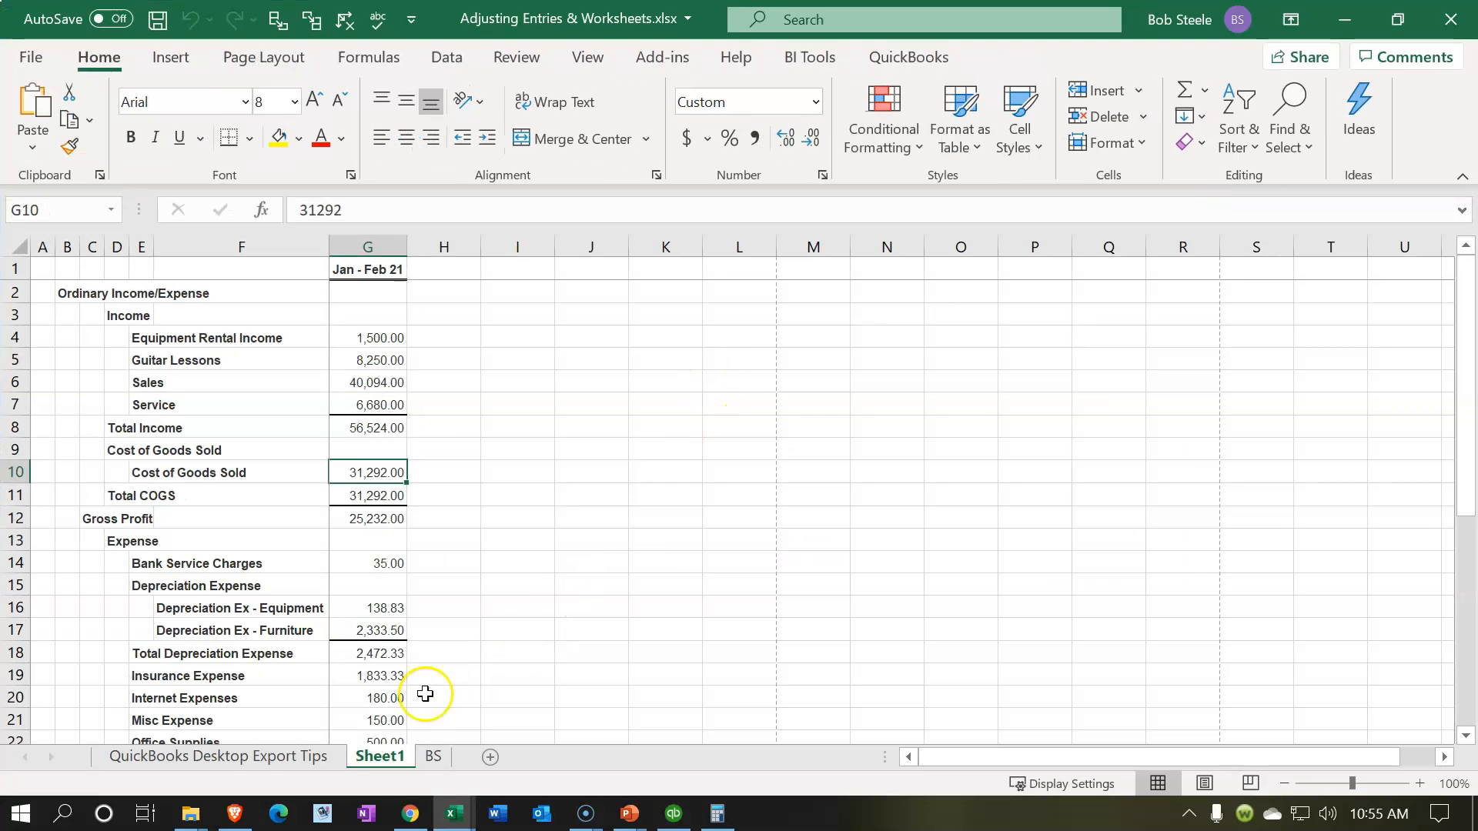
Step: Move the Sheet1 worksheet with the Profit & Loss report after the BS sheet and rename it P&L
left_click_drag(389, 770, 462, 758)
double_click(417, 757)
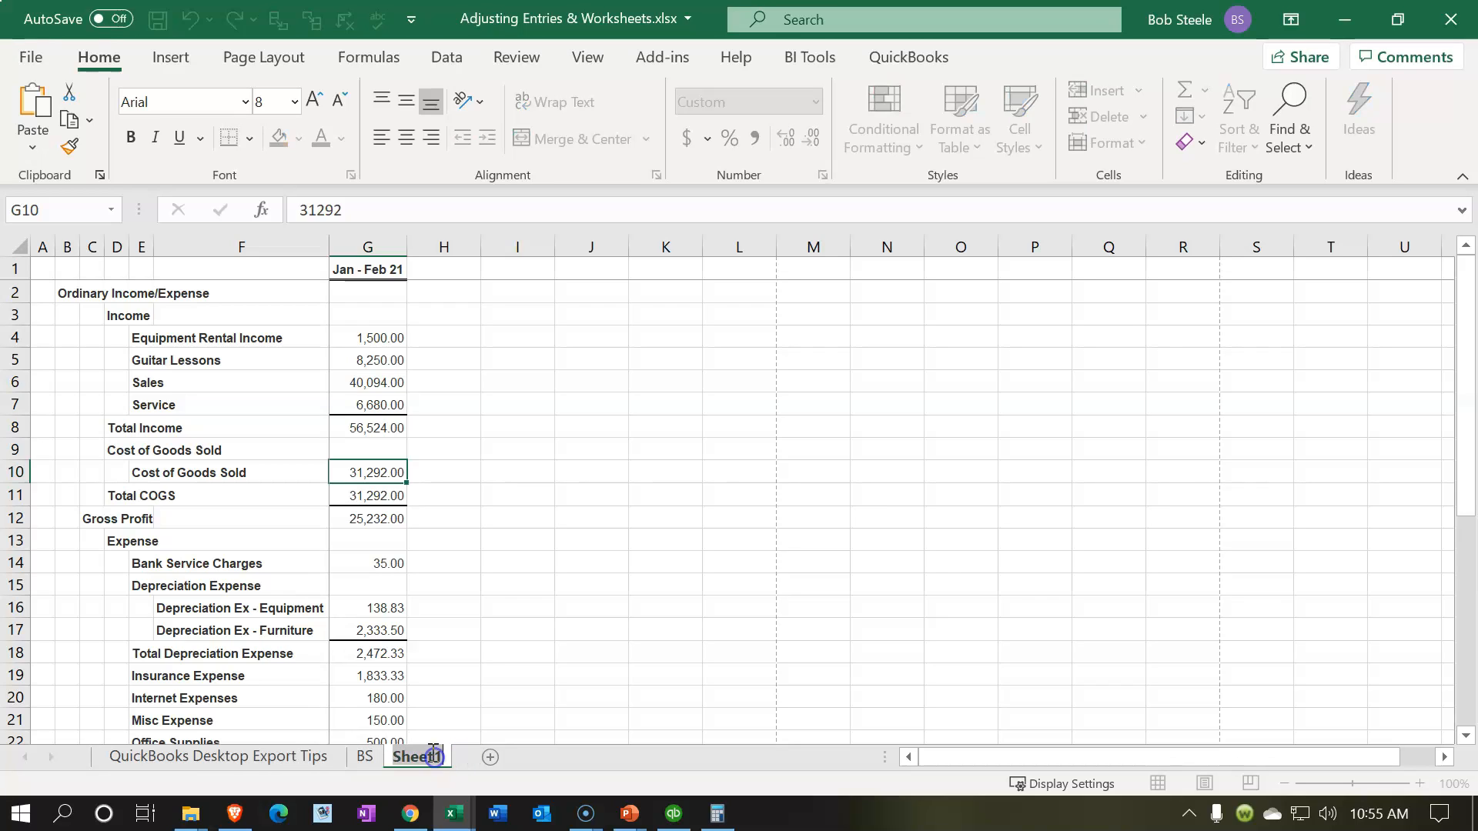
type("P&L")
left_click(906, 402)
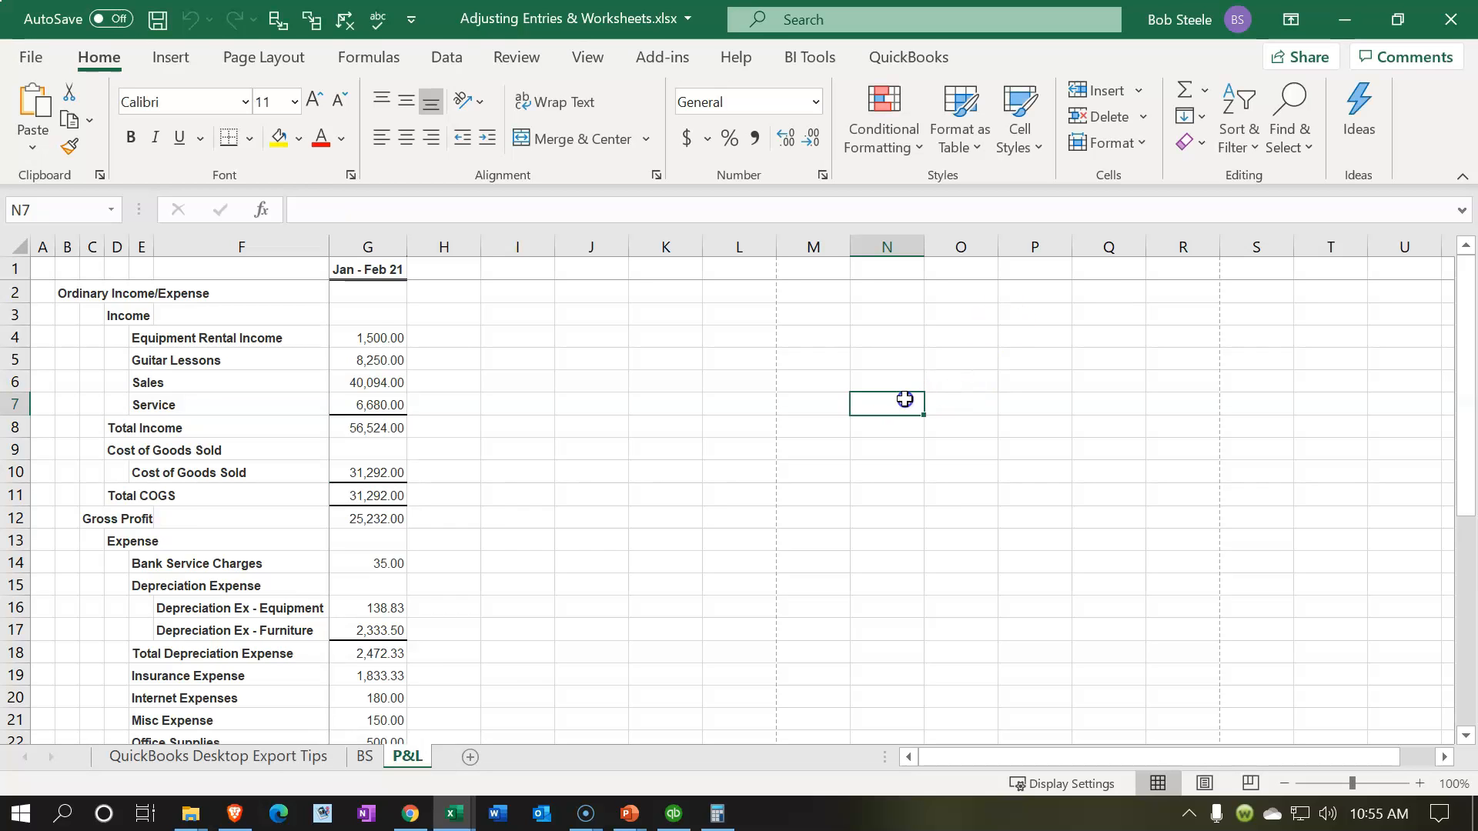
Step: Remove the window split from the P&L sheet in Page Layout view and return the sheet to Normal view
left_click(1201, 784)
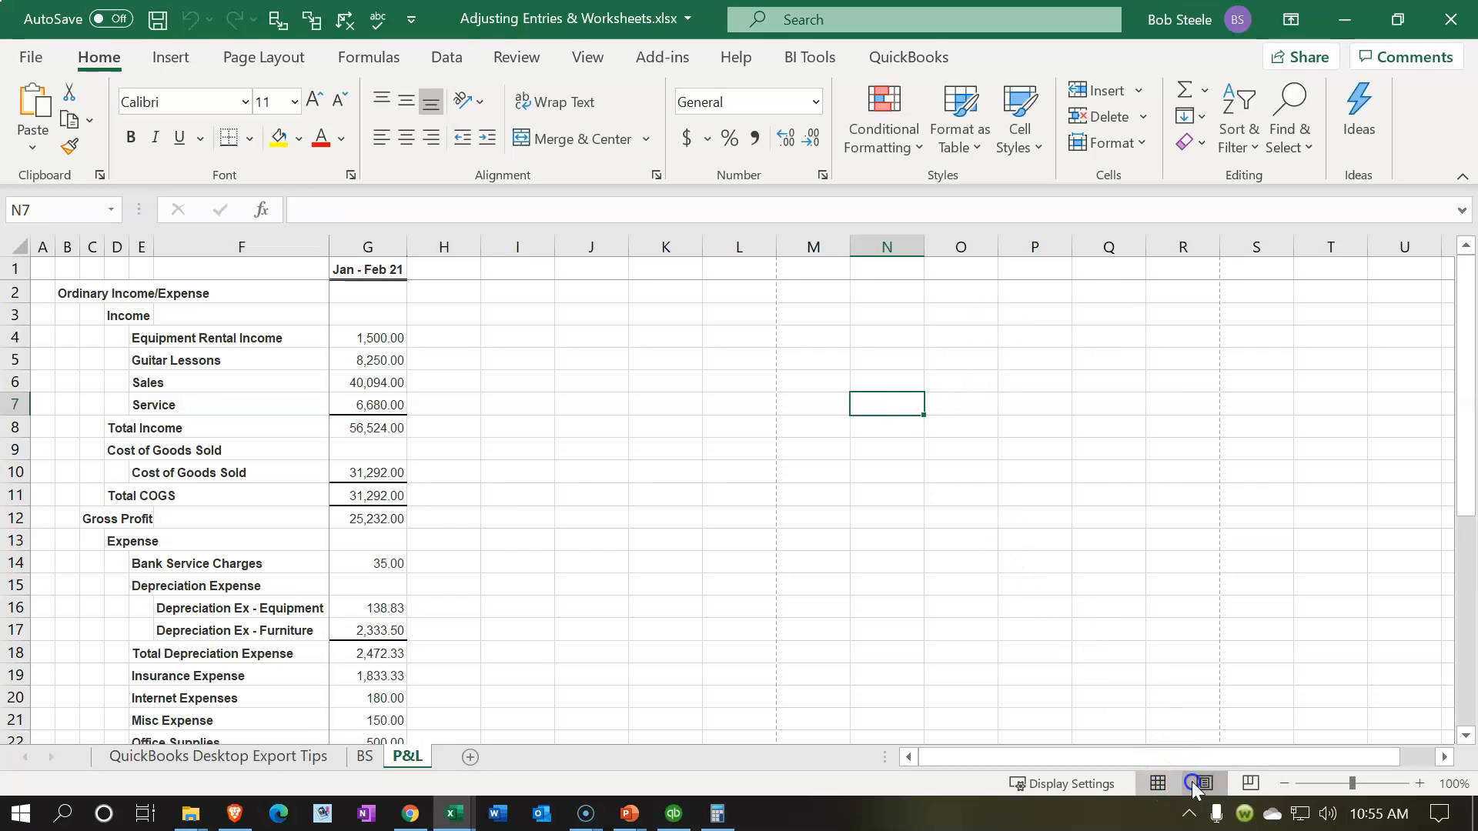
left_click(703, 470)
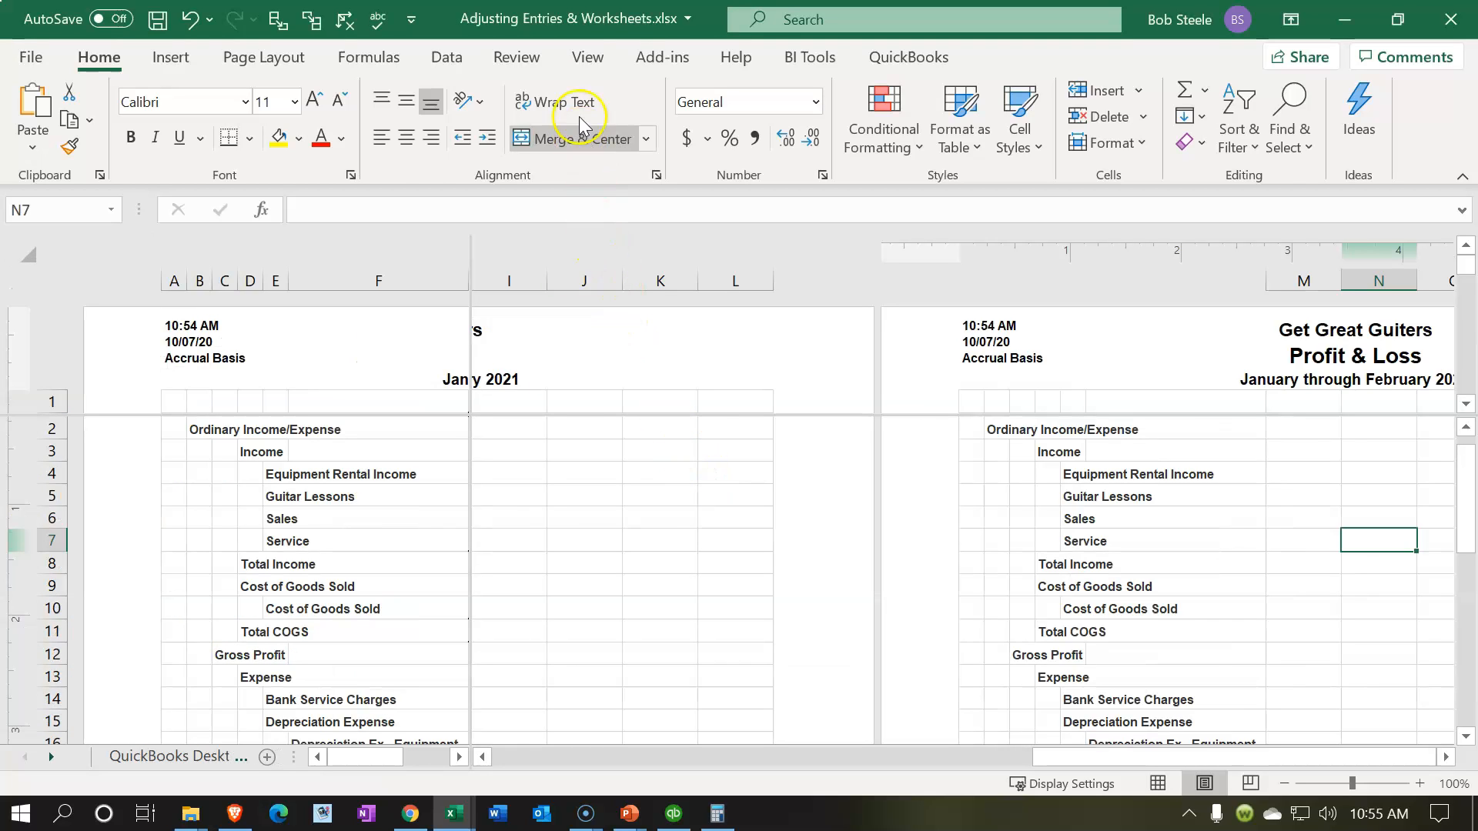
left_click(585, 58)
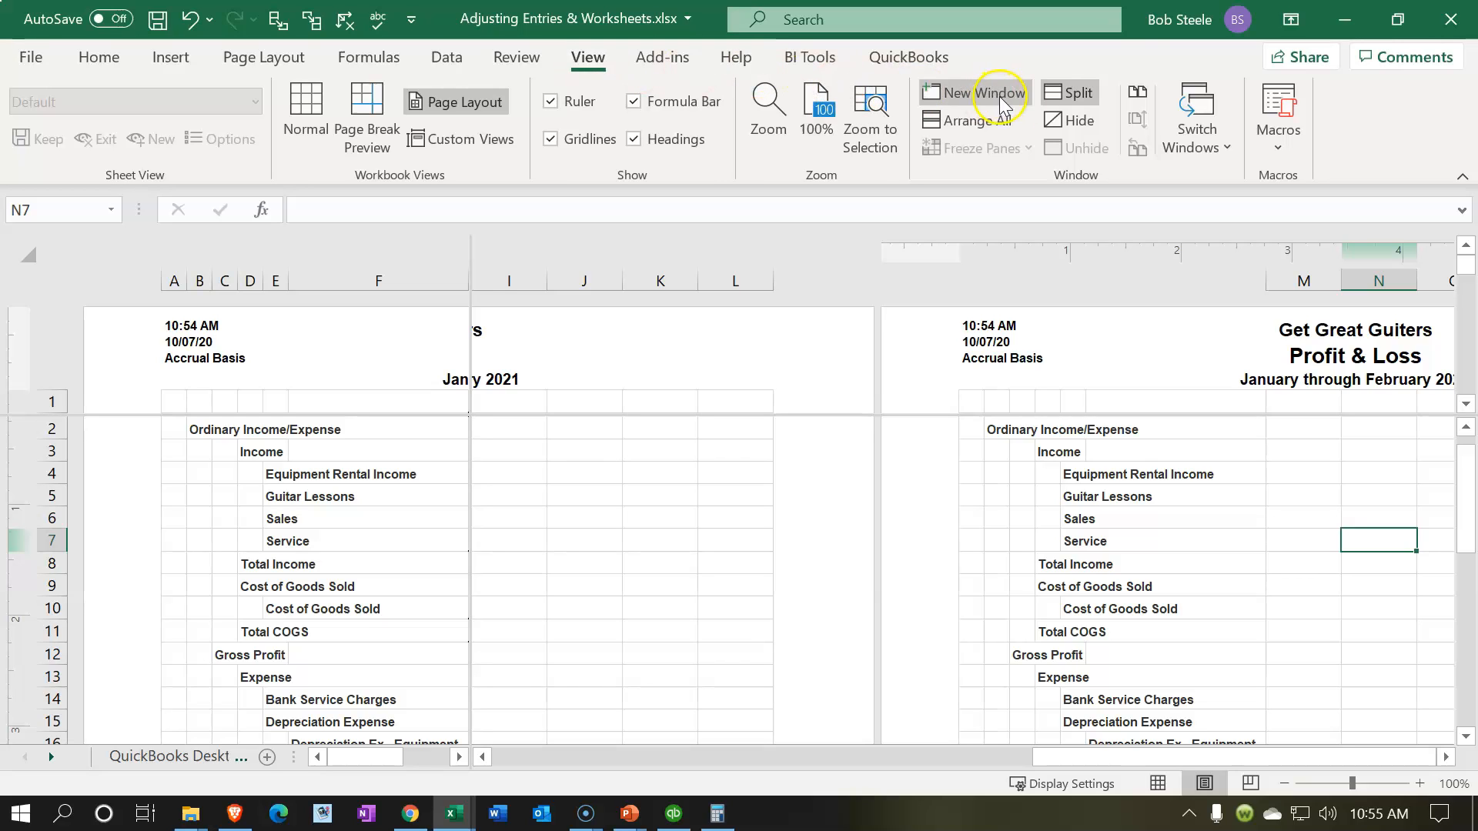
left_click(1040, 103)
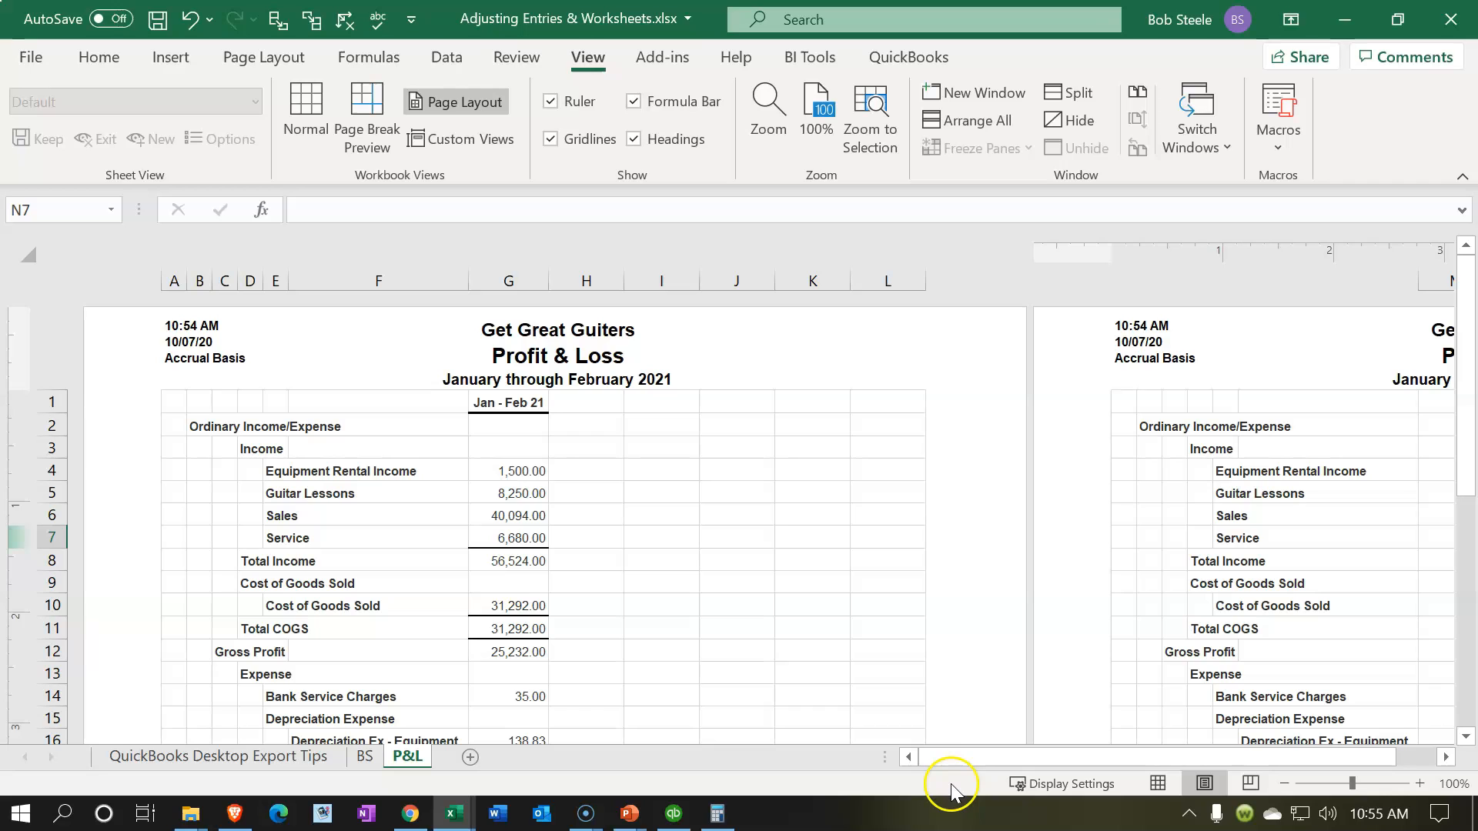
left_click(1158, 784)
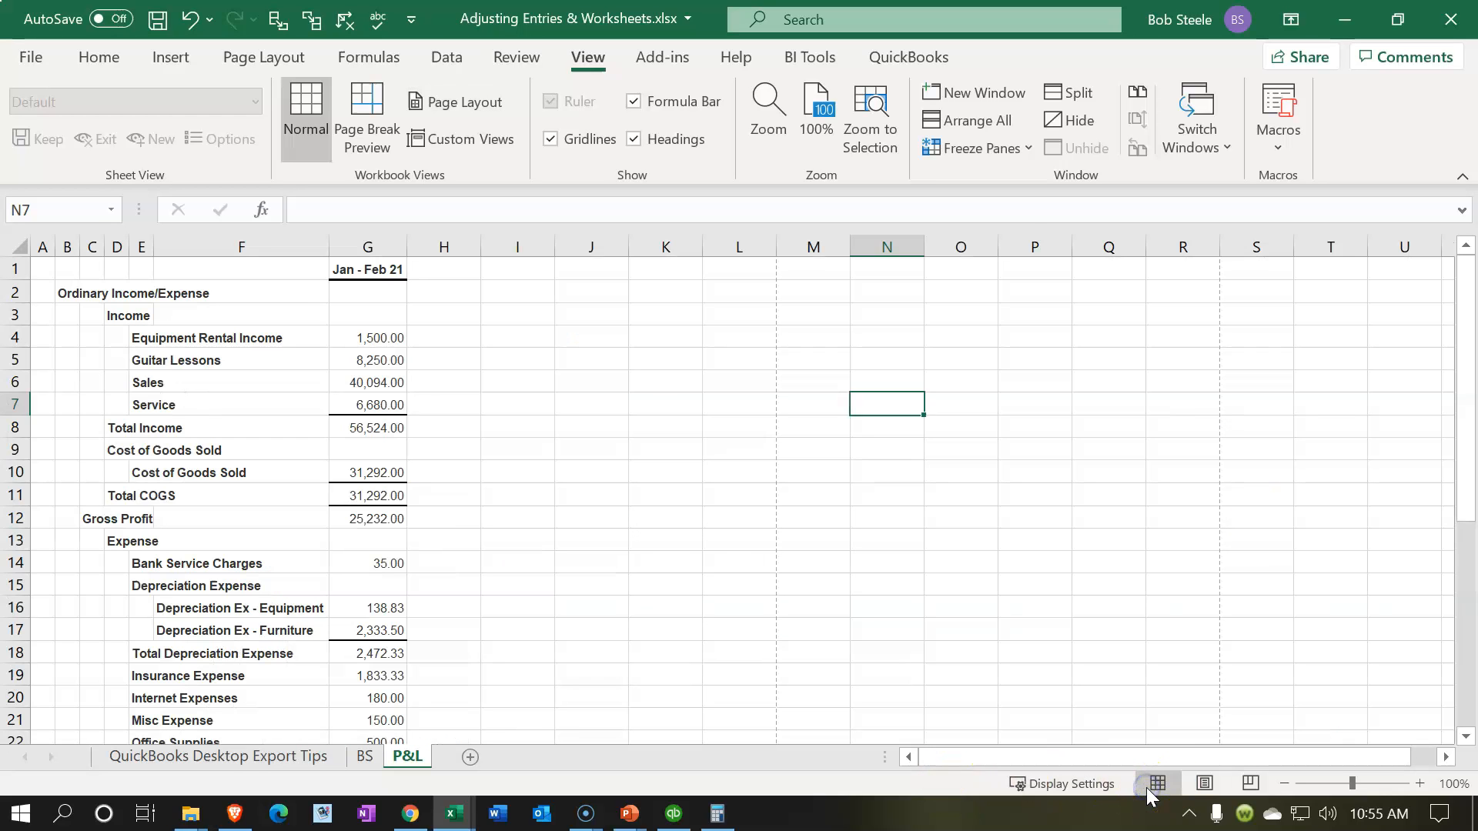
left_click(531, 557)
scroll(531, 557, "down", 10)
scroll(531, 557, "up", 10)
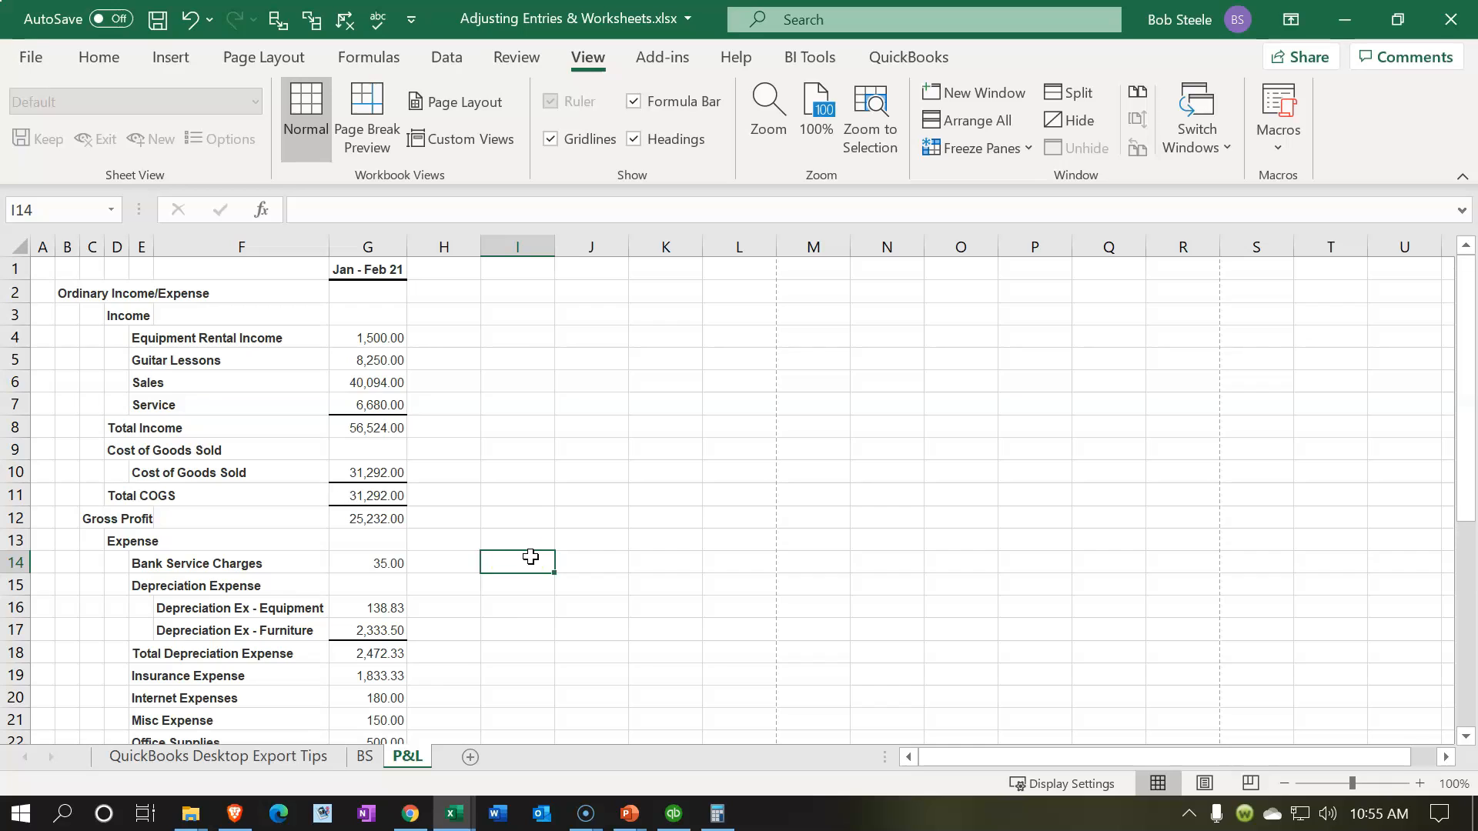
Step: Delete the newly added QuickBooks Desktop Export Tips sheet and return to the P&L sheet
left_click(281, 757)
right_click(281, 756)
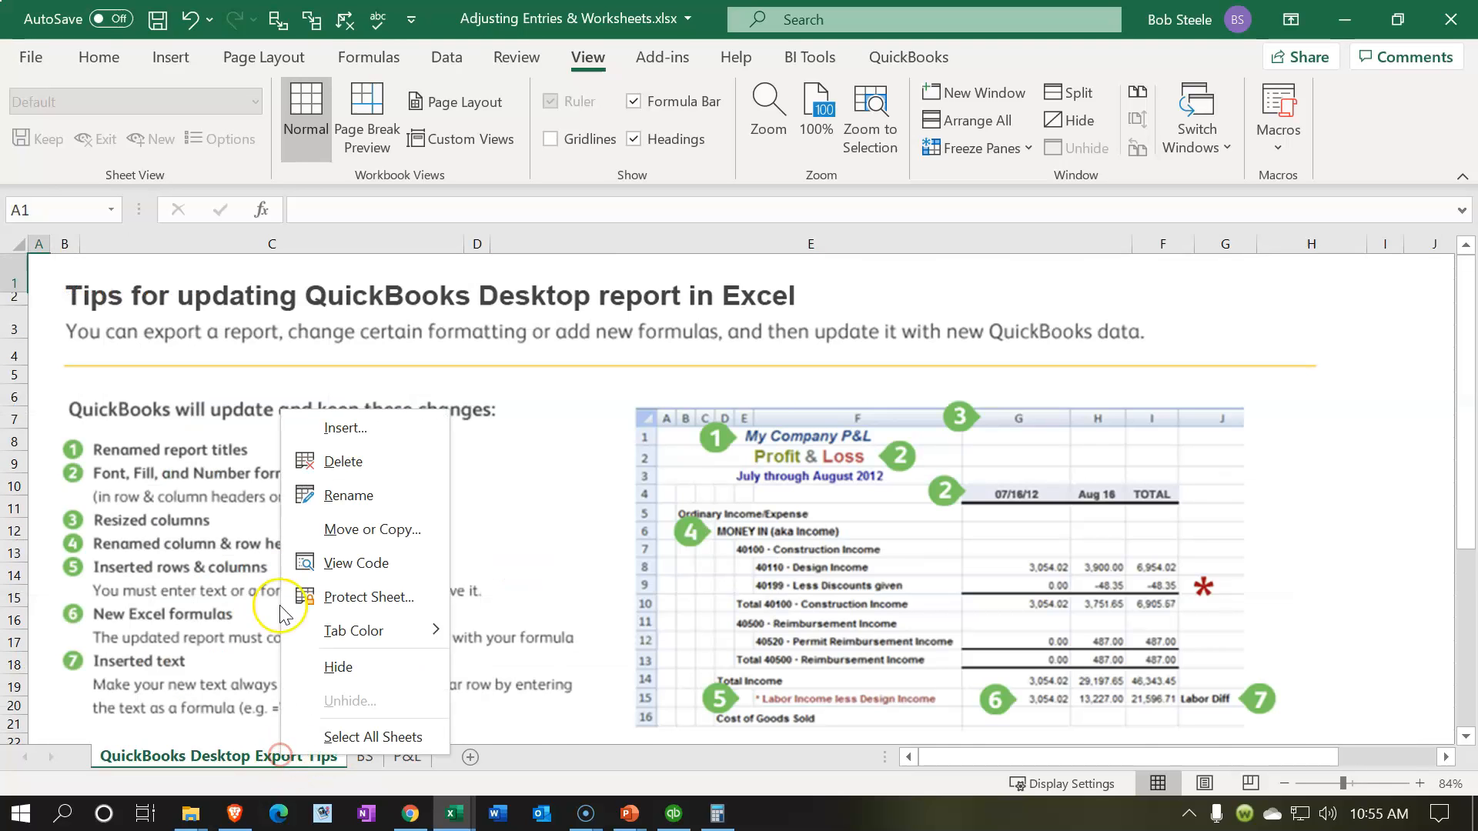
left_click(308, 463)
left_click(689, 474)
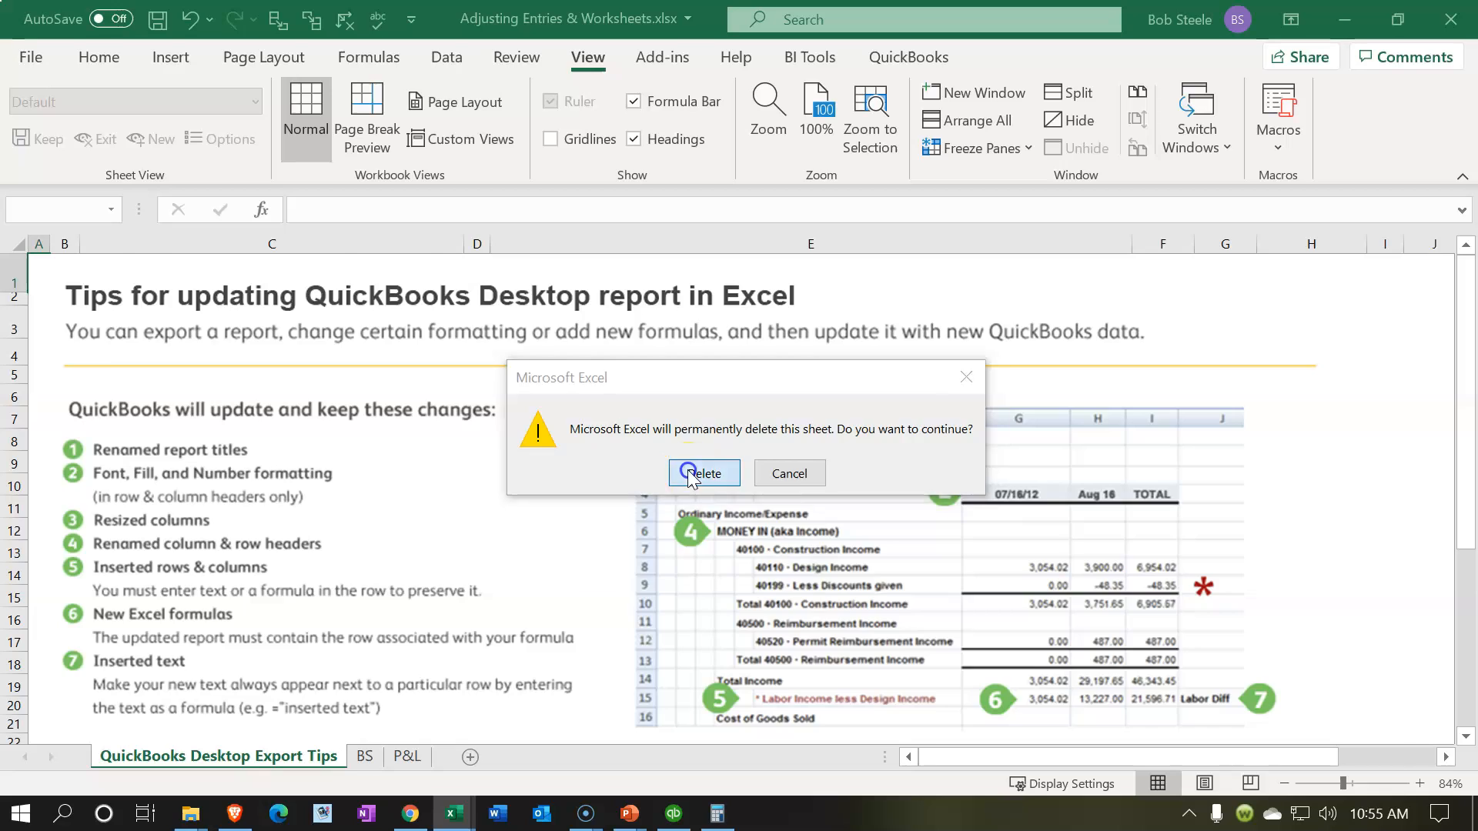
left_click(150, 759)
left_click(223, 585)
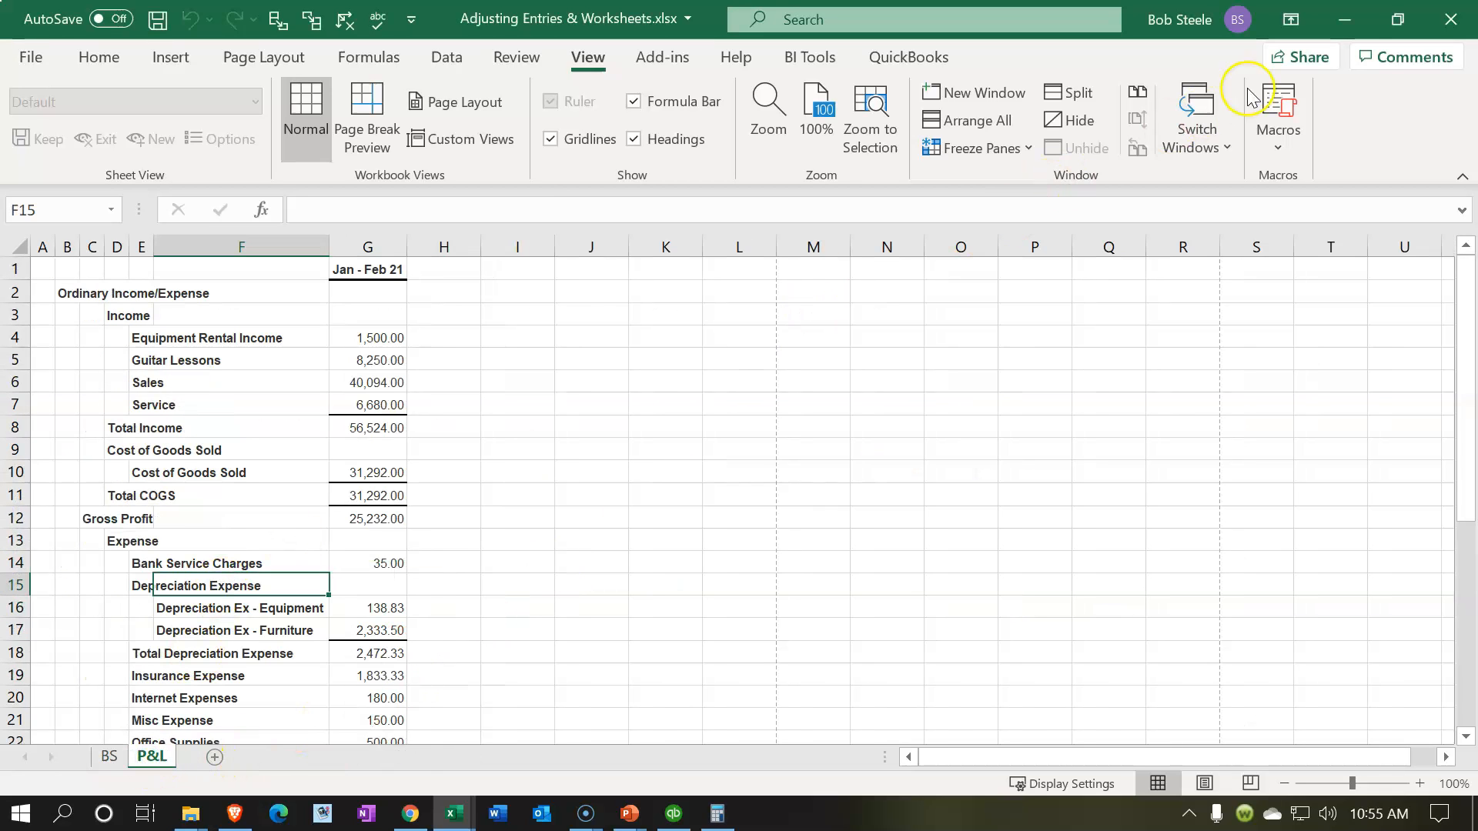
Step: Close the Adjusting Entries & Worksheets.xlsx workbook, saving its changes
left_click(1446, 23)
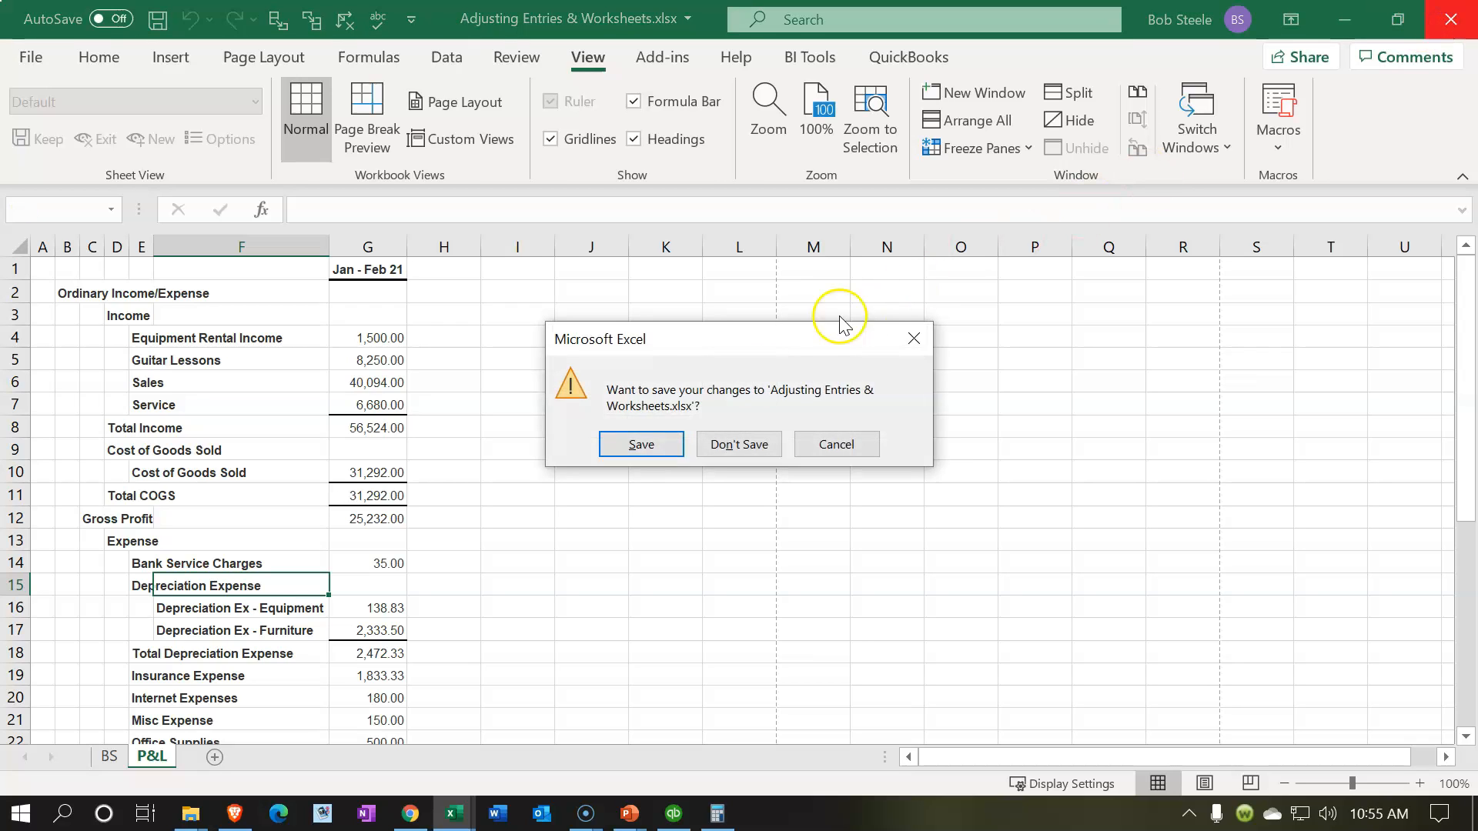
left_click(653, 443)
left_click(663, 510)
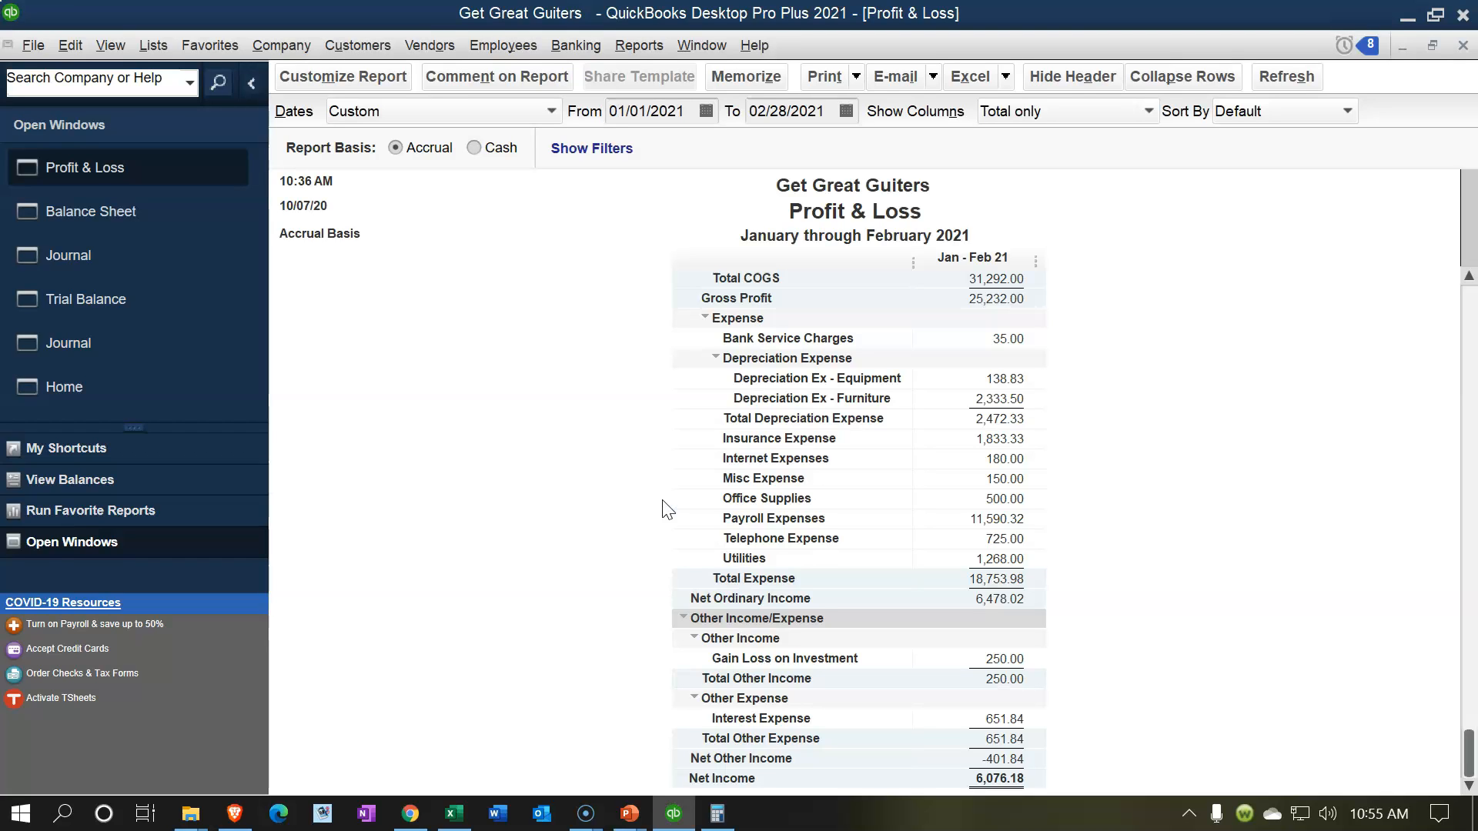
Step: Bring up the February 28, 2021 Trial Balance report and print it in portrait orientation to CutePDF Writer
left_click(123, 300)
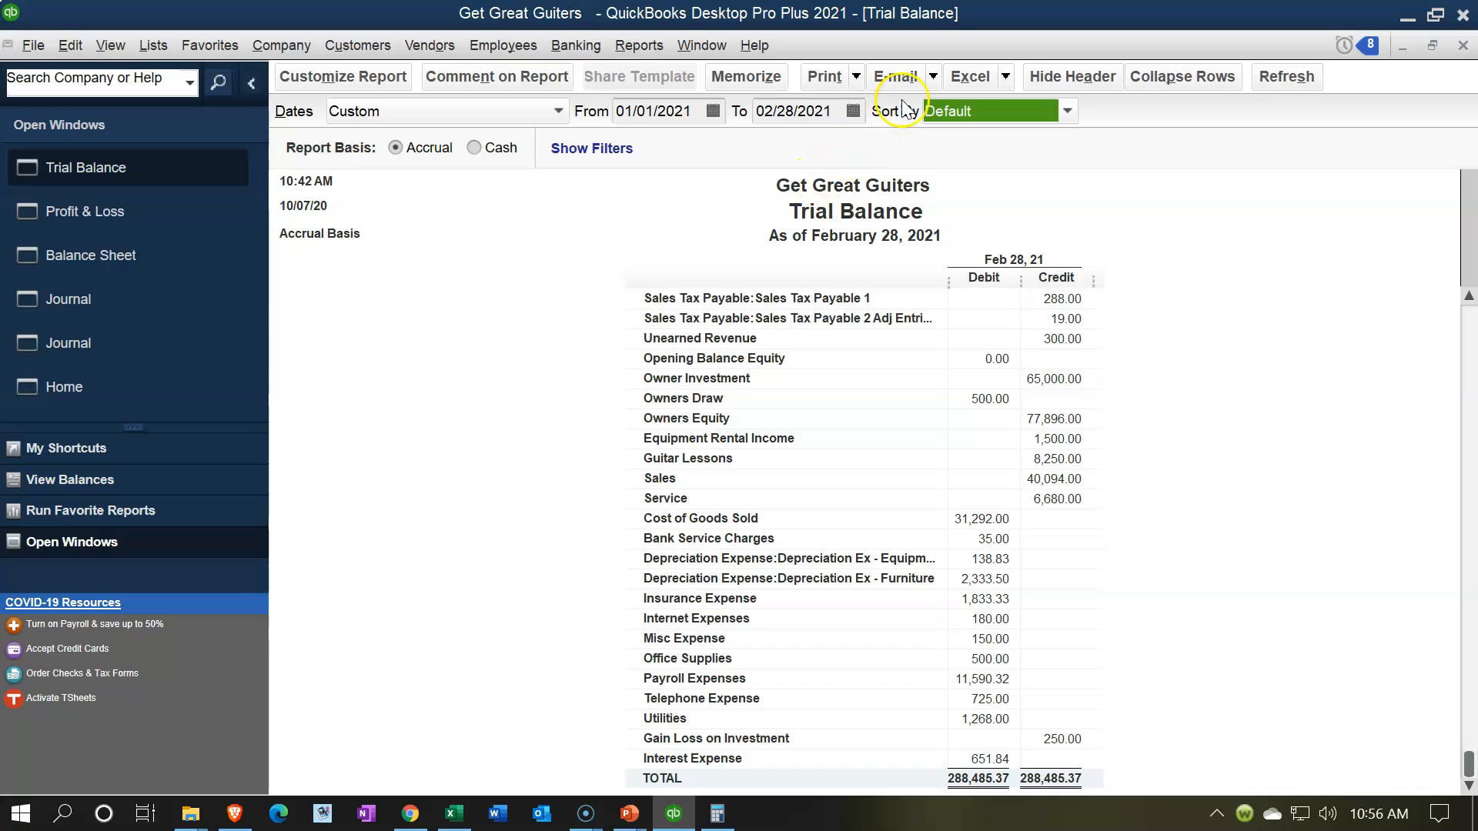
left_click(855, 77)
left_click(820, 104)
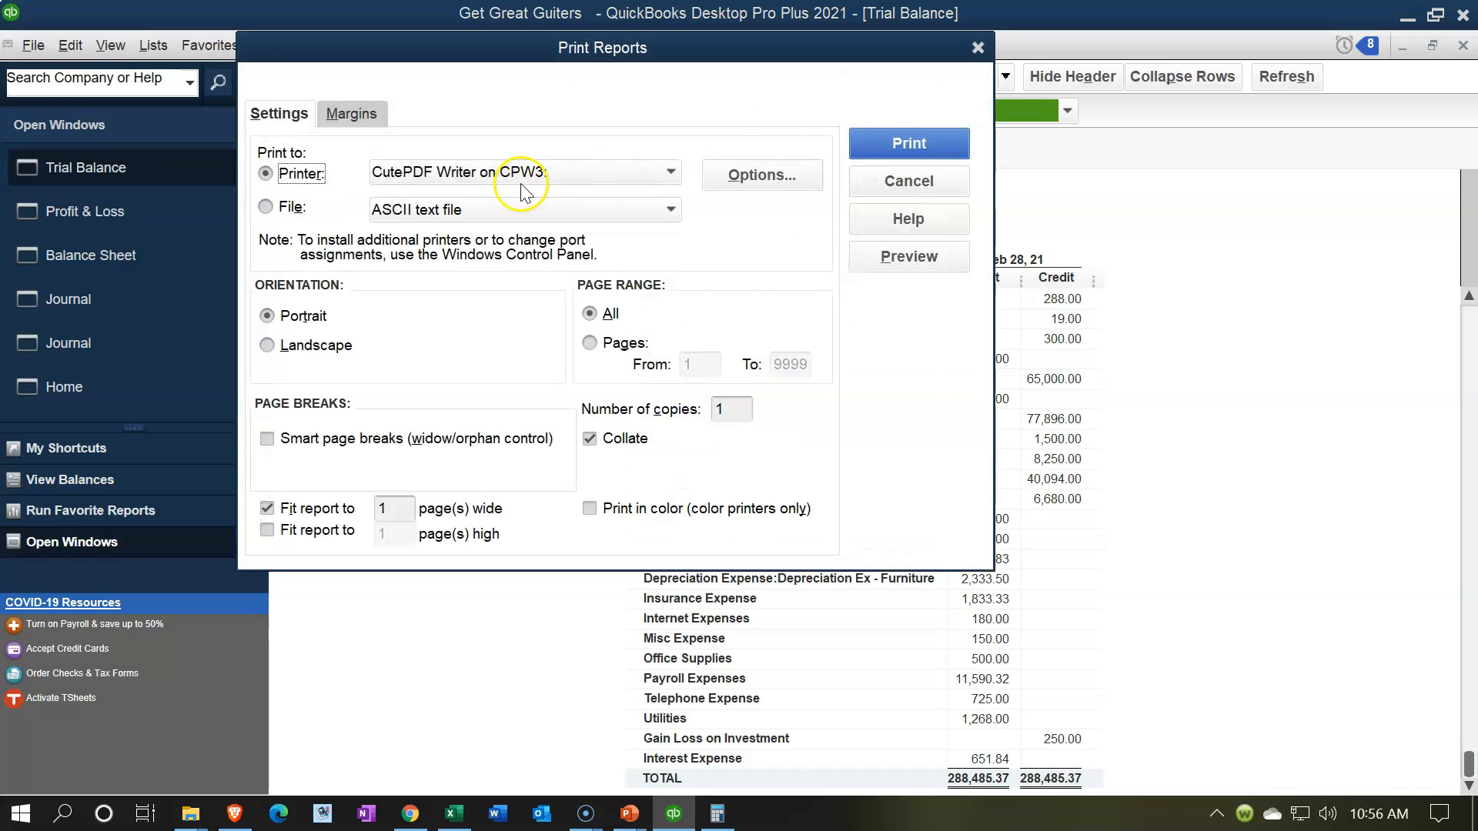
left_click(907, 142)
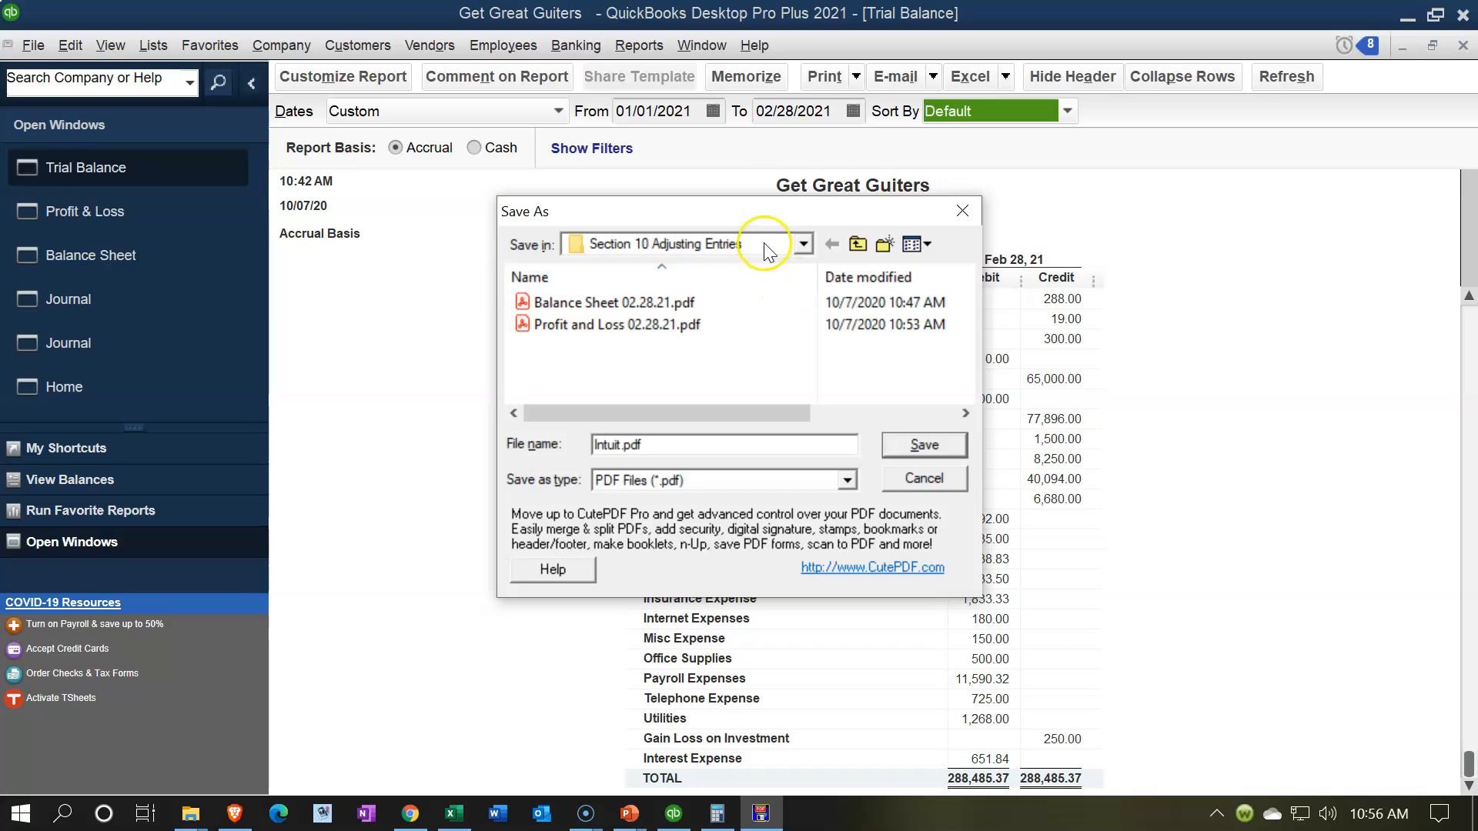
Step: Save the Trial Balance PDF as Trial Balance 02.28.21.pdf in the Section 10 Adjusting Entries folder
left_click_drag(751, 214, 815, 249)
left_click(681, 479)
key("BackSpace")
key("BackSpace")
key("BackSpace")
key("BackSpace")
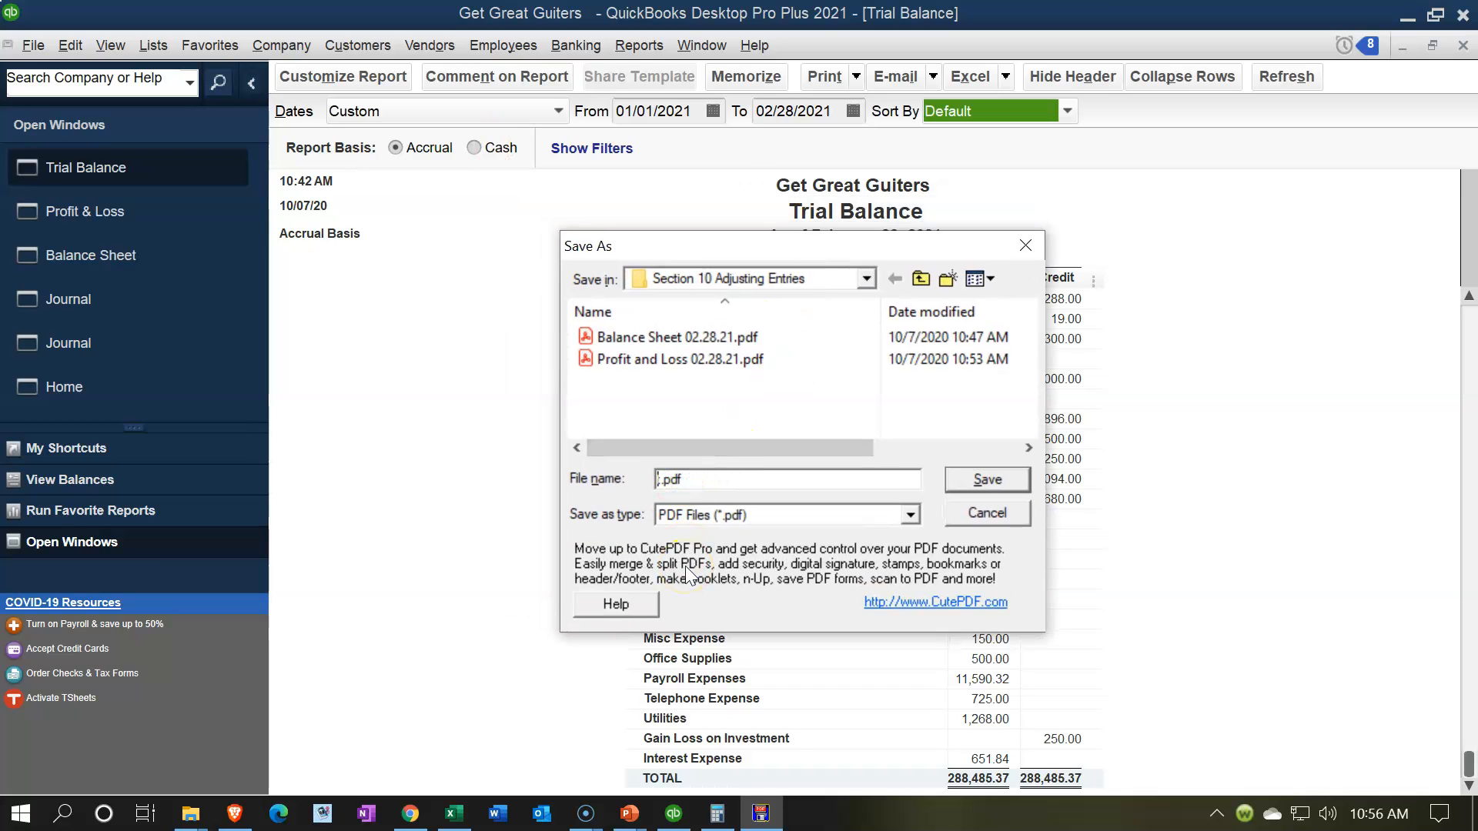
type("Trial Balance 02")
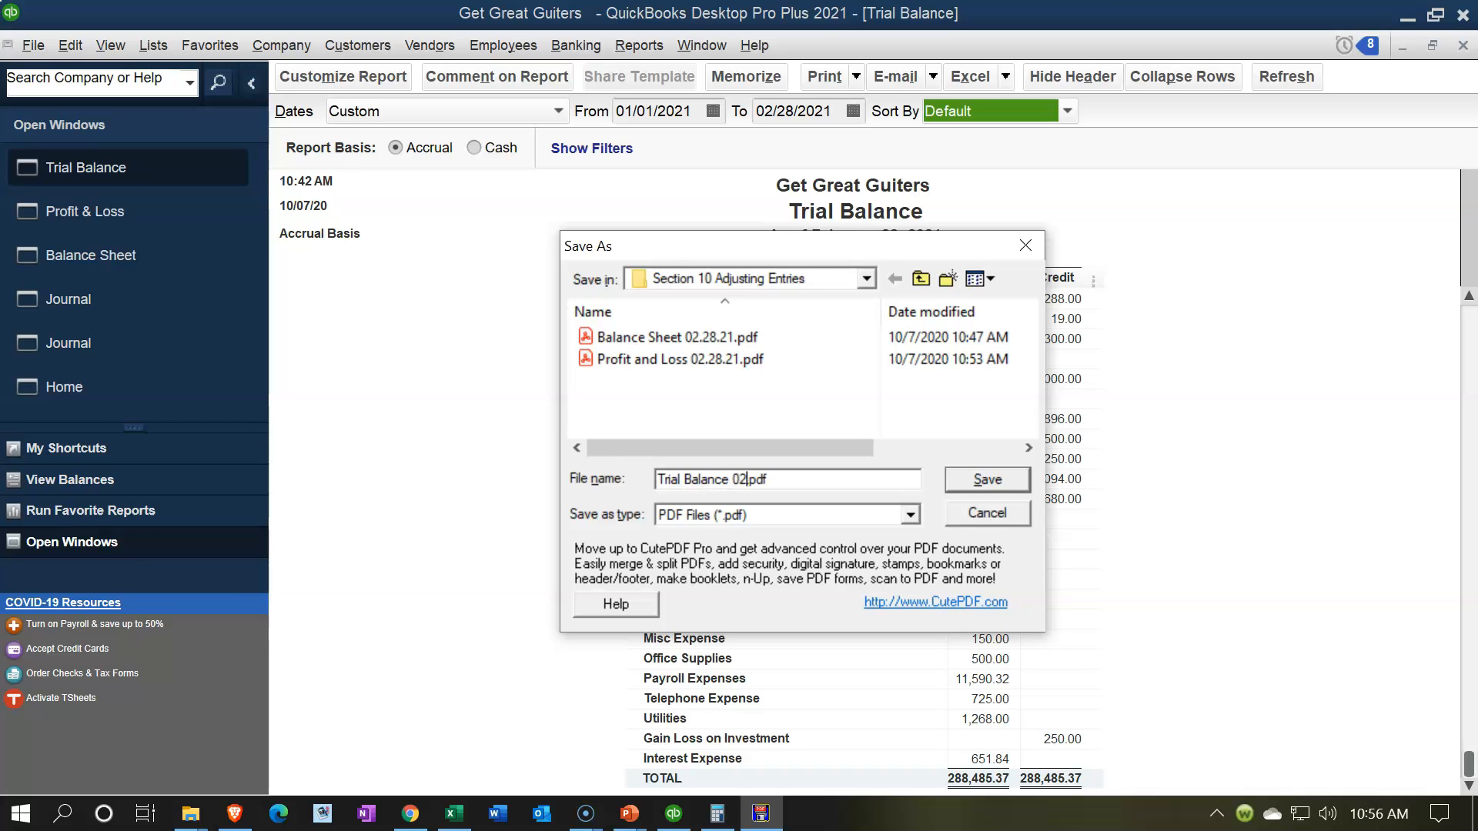
type(".28.21.")
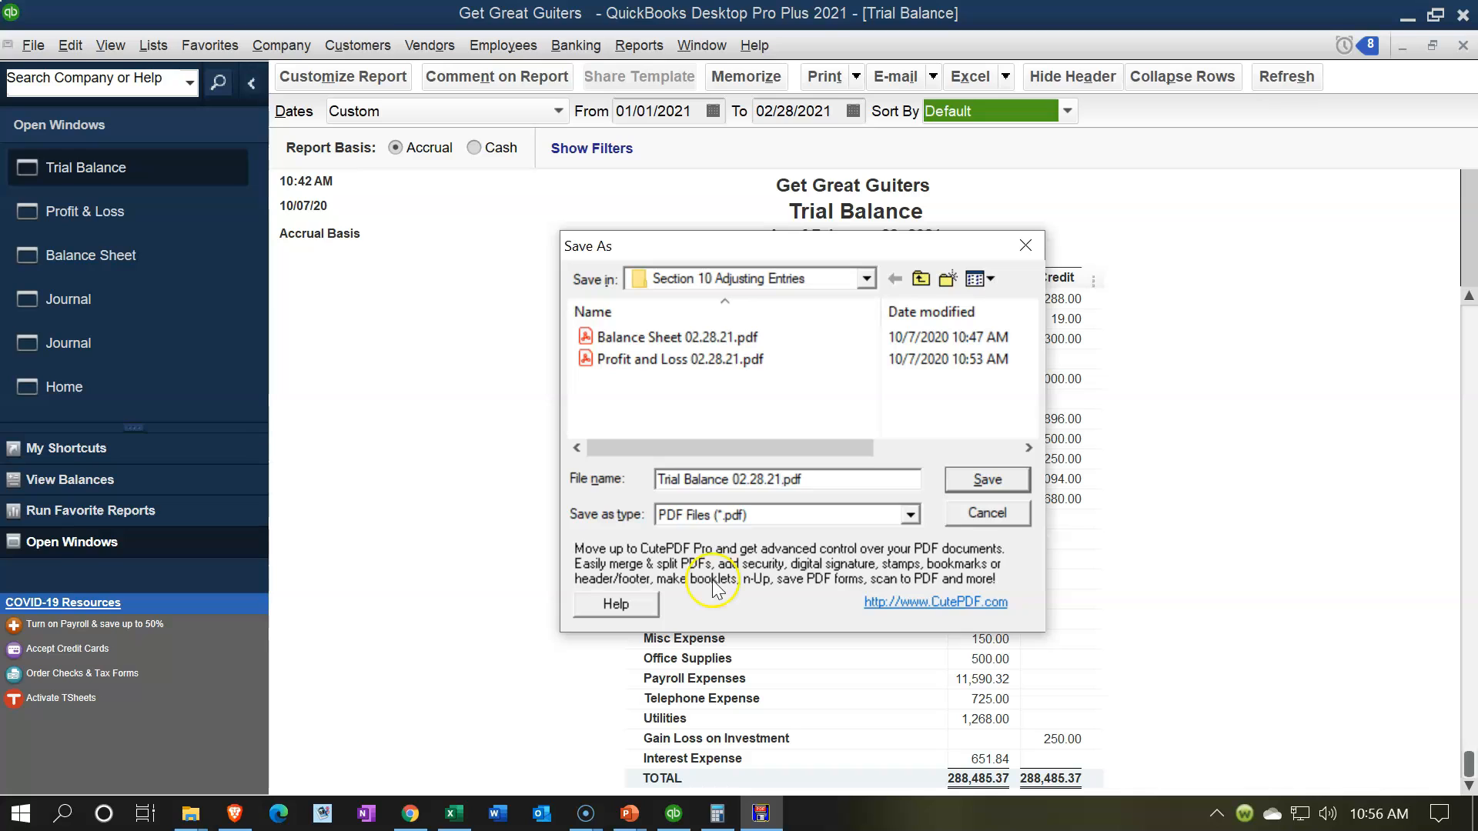
left_click(988, 480)
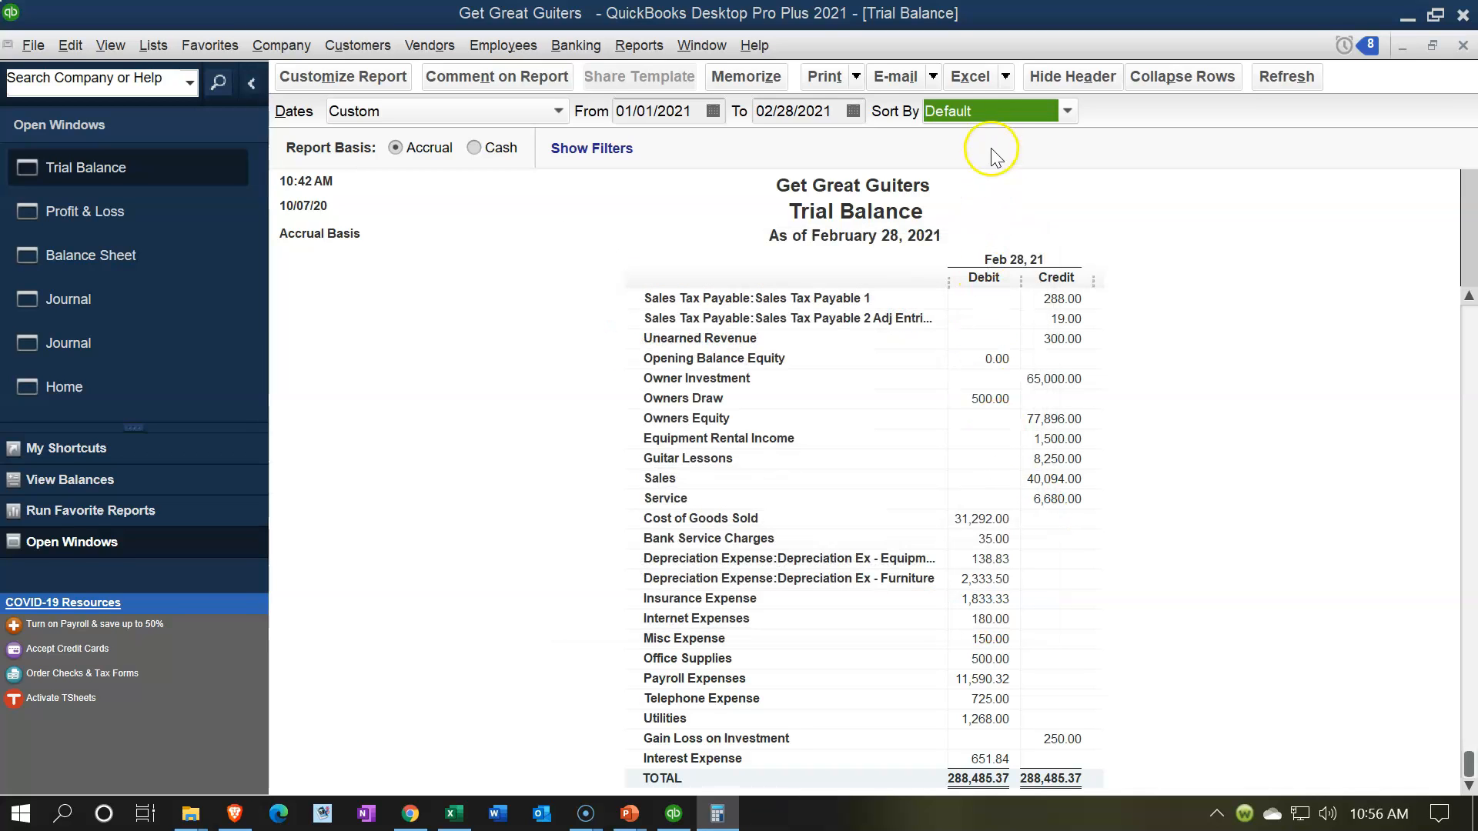
Step: Export the Trial Balance to a new worksheet in the existing Financial Statements 02.28.21.xlsx workbook
left_click(1002, 76)
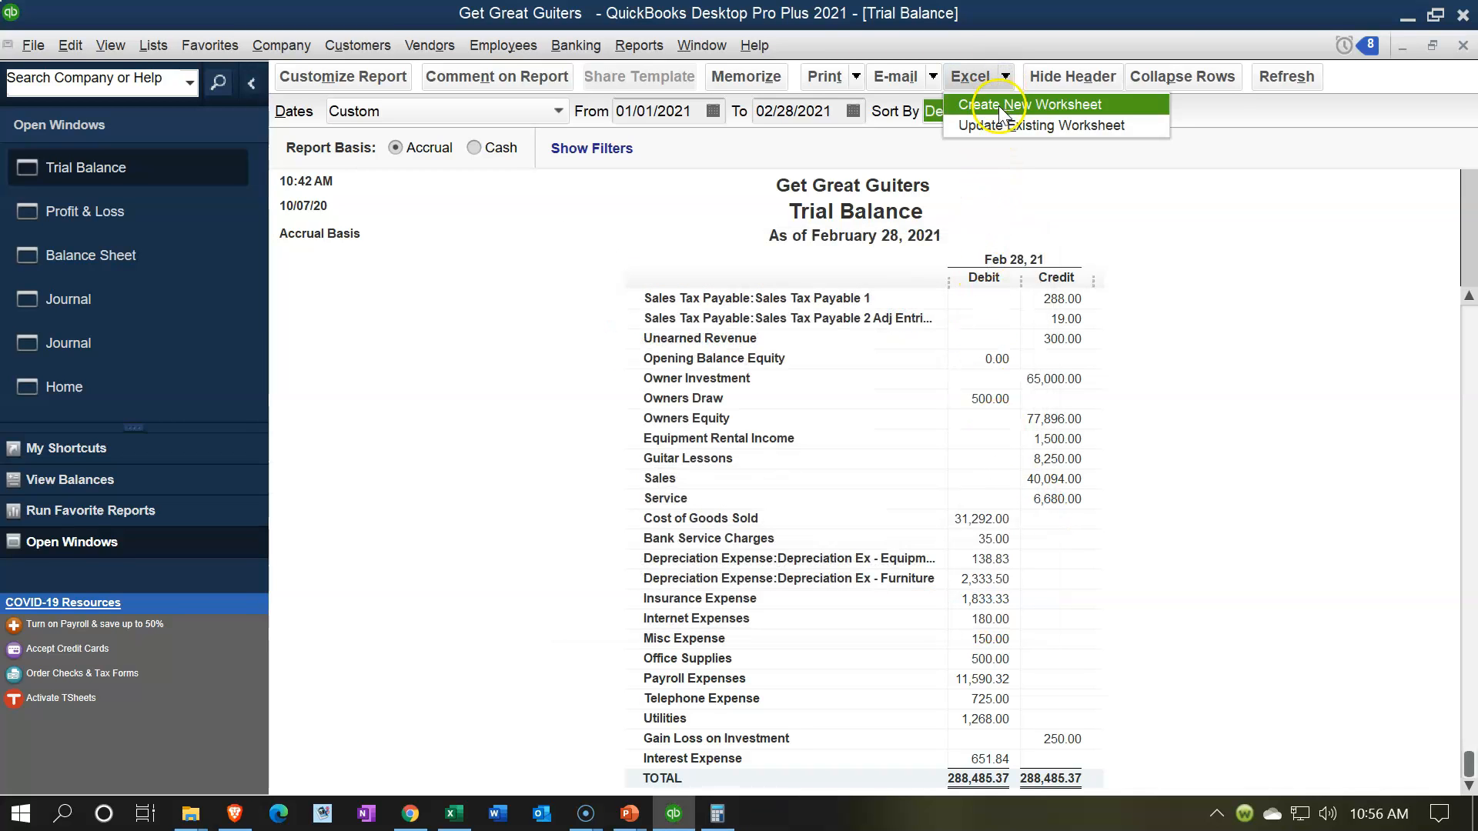
left_click(1000, 105)
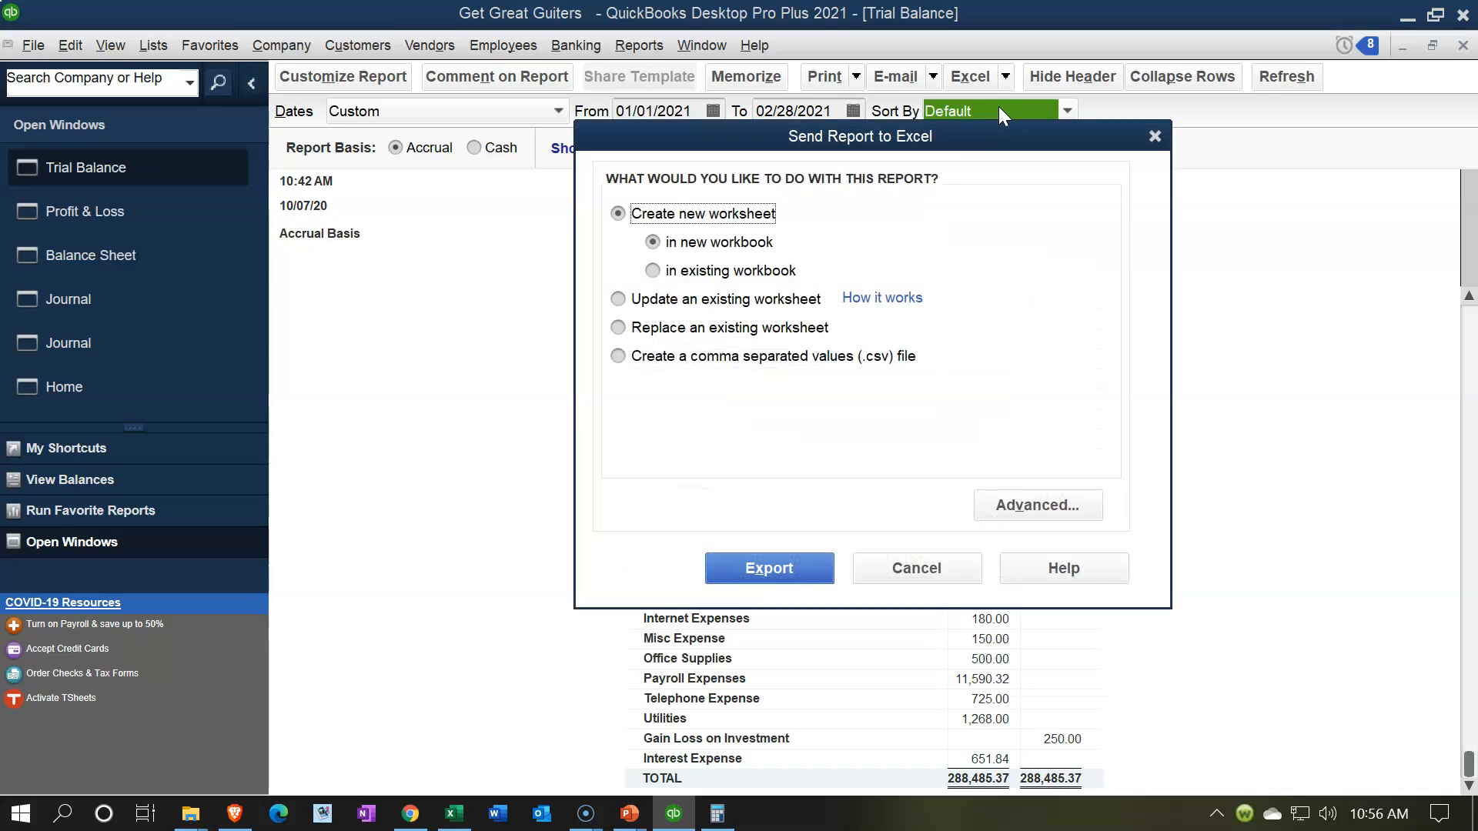
left_click(691, 274)
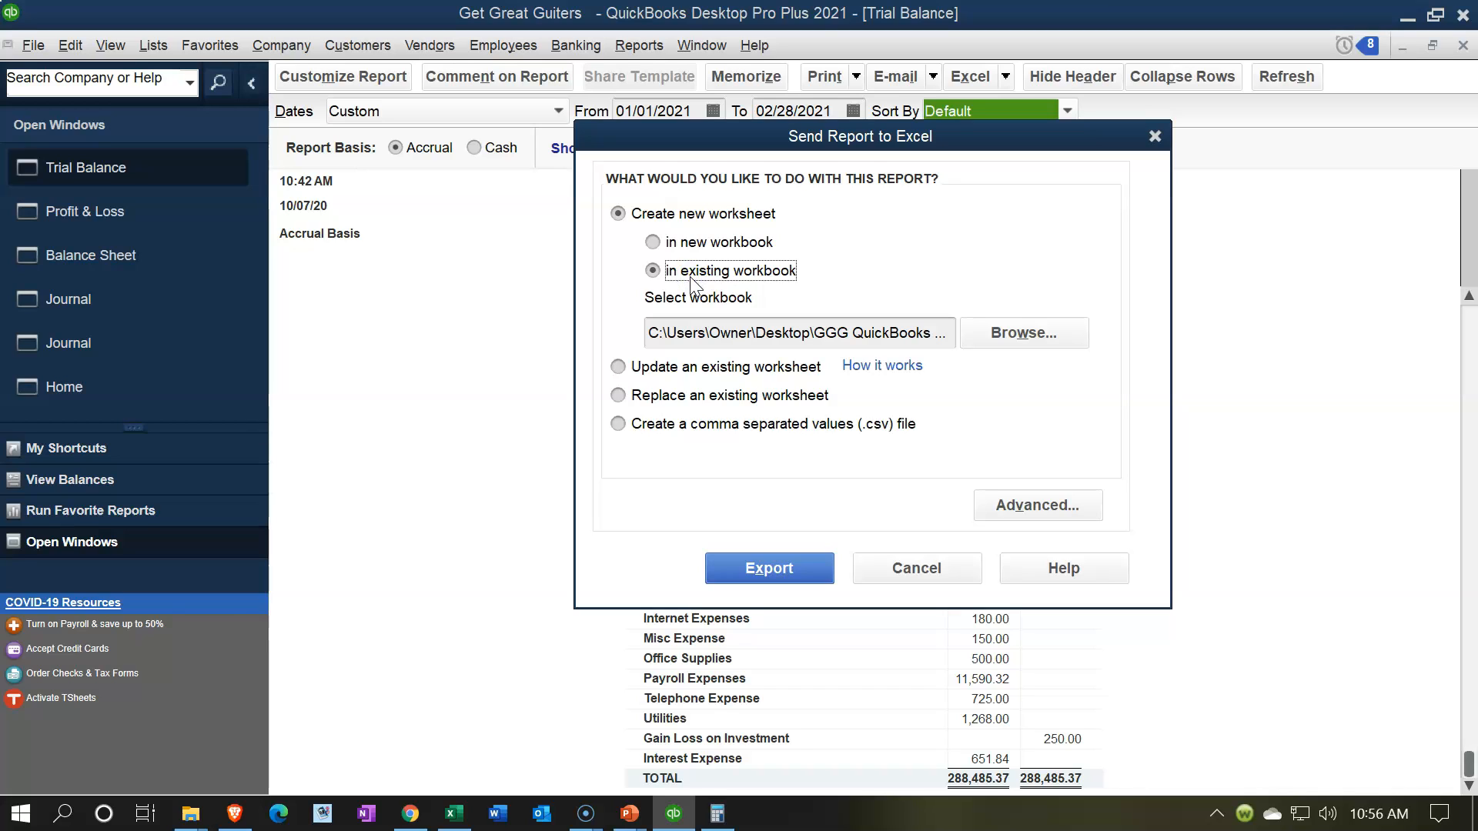
left_click(1032, 335)
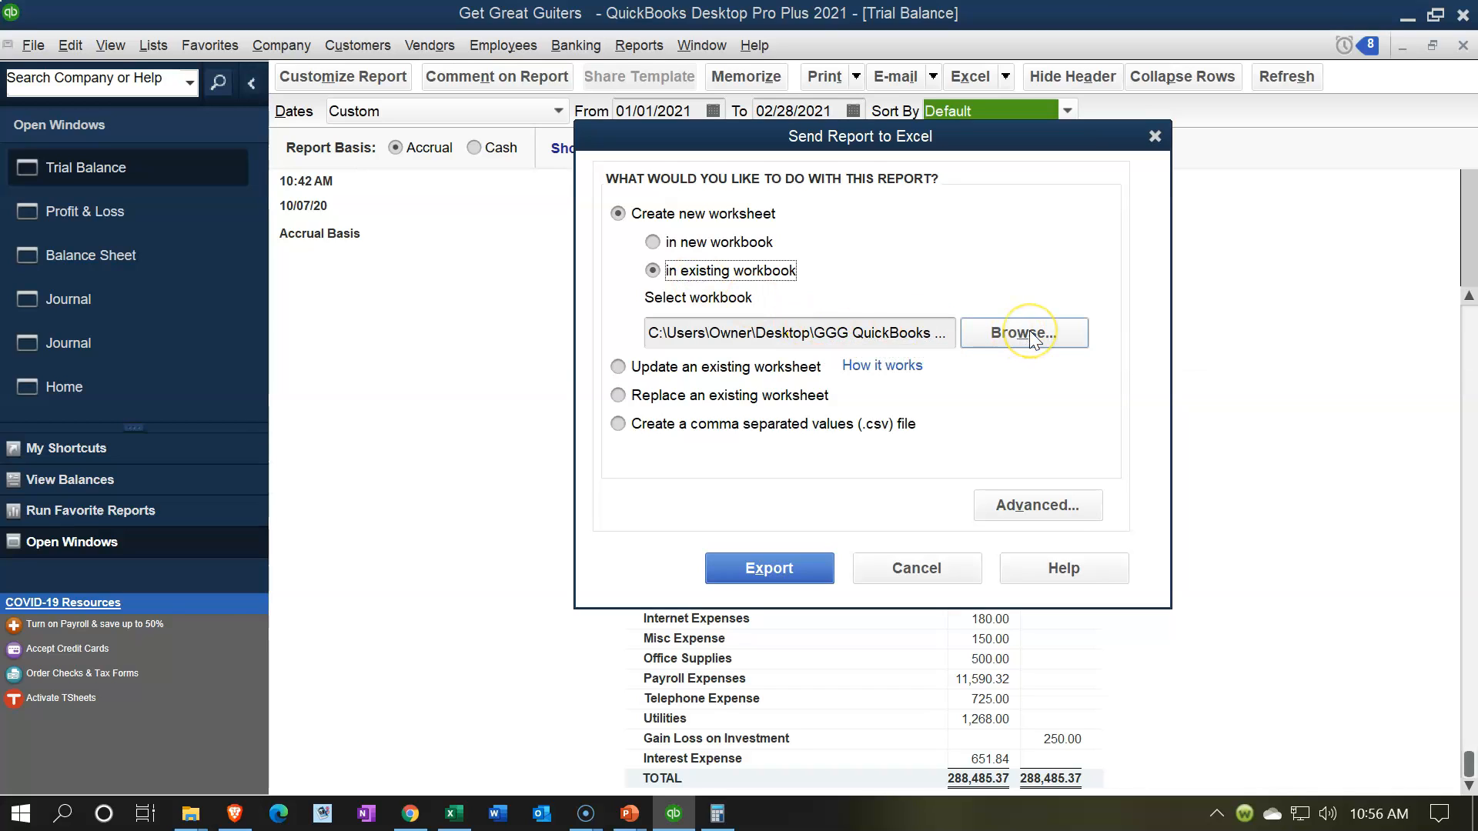
left_click(810, 571)
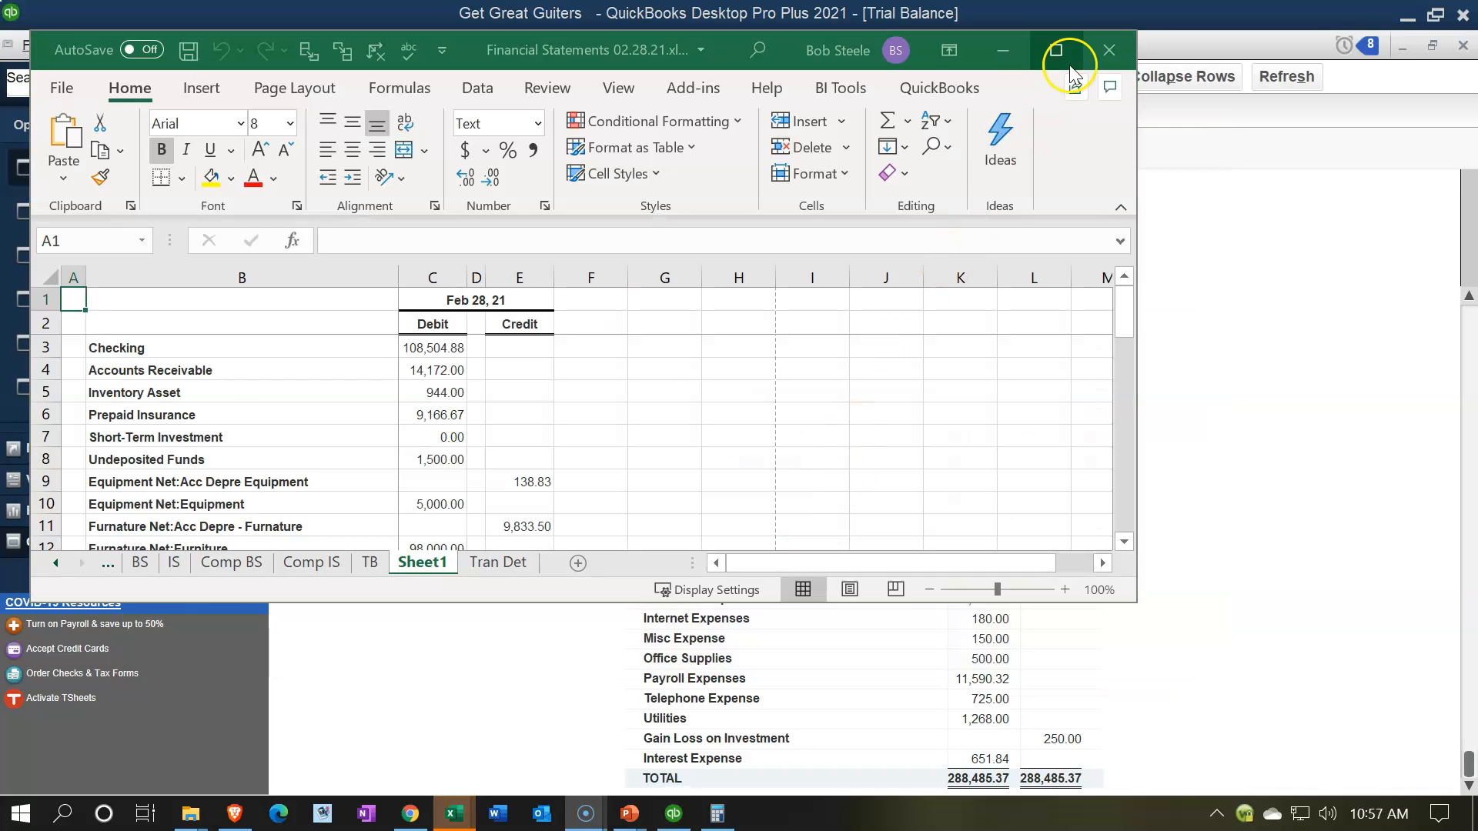
left_click(1069, 62)
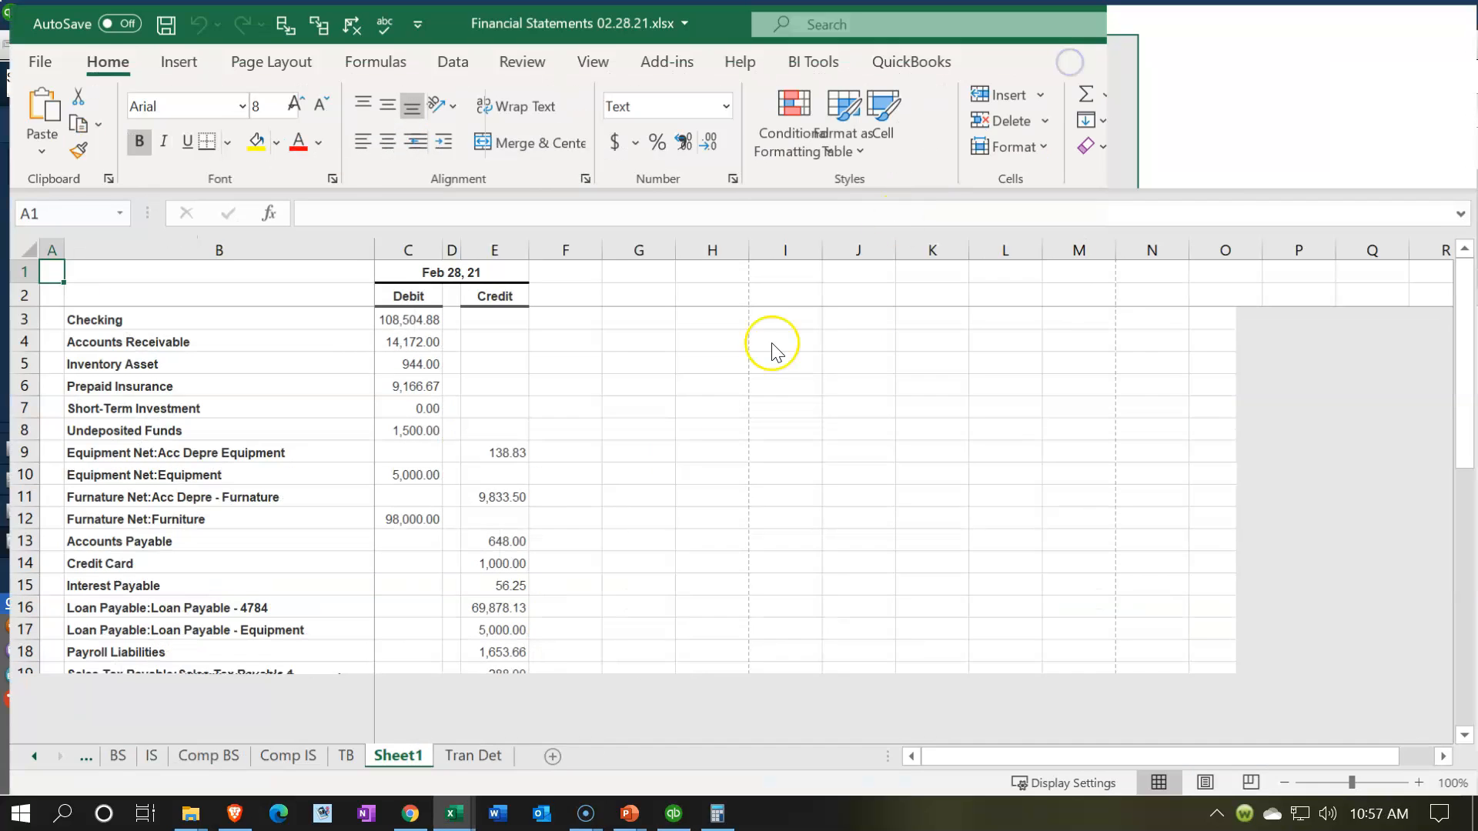
Step: Delete Sheet1 and the QuickBooks Desktop Export Tips sheet from Financial Statements 02.28.21.xlsx and close the workbook
left_click(25, 757)
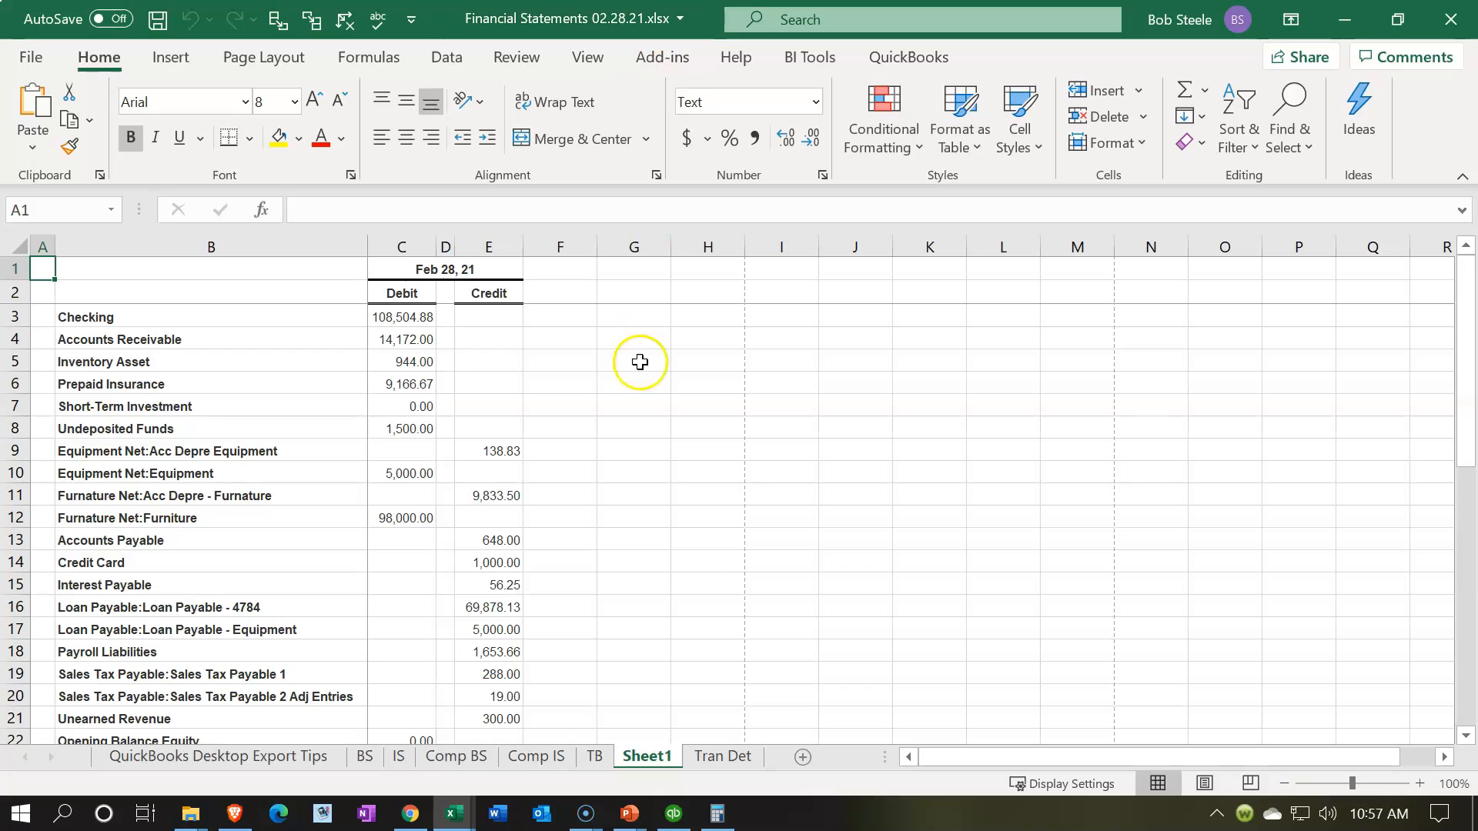
right_click(636, 756)
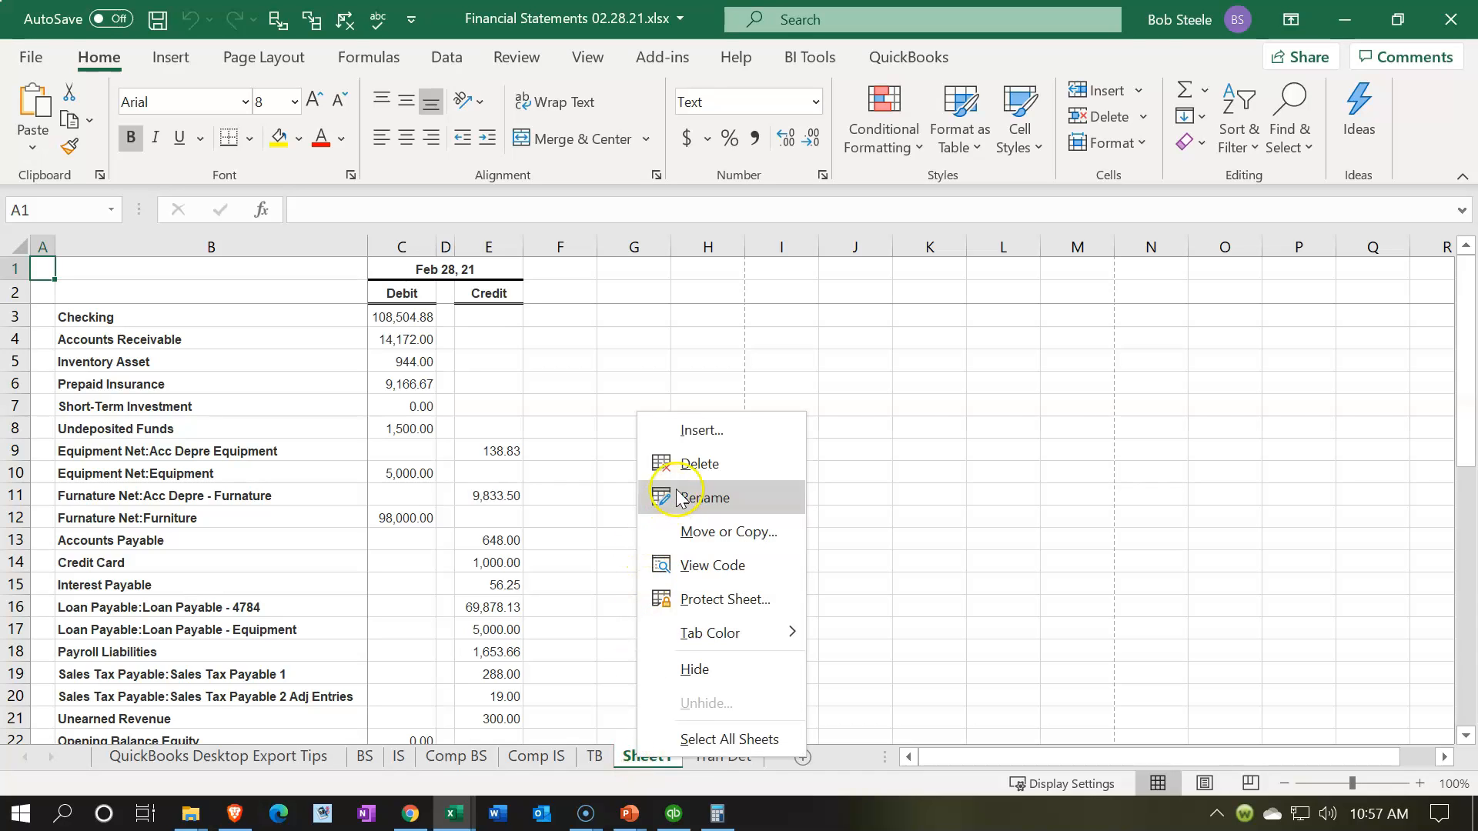
left_click(684, 465)
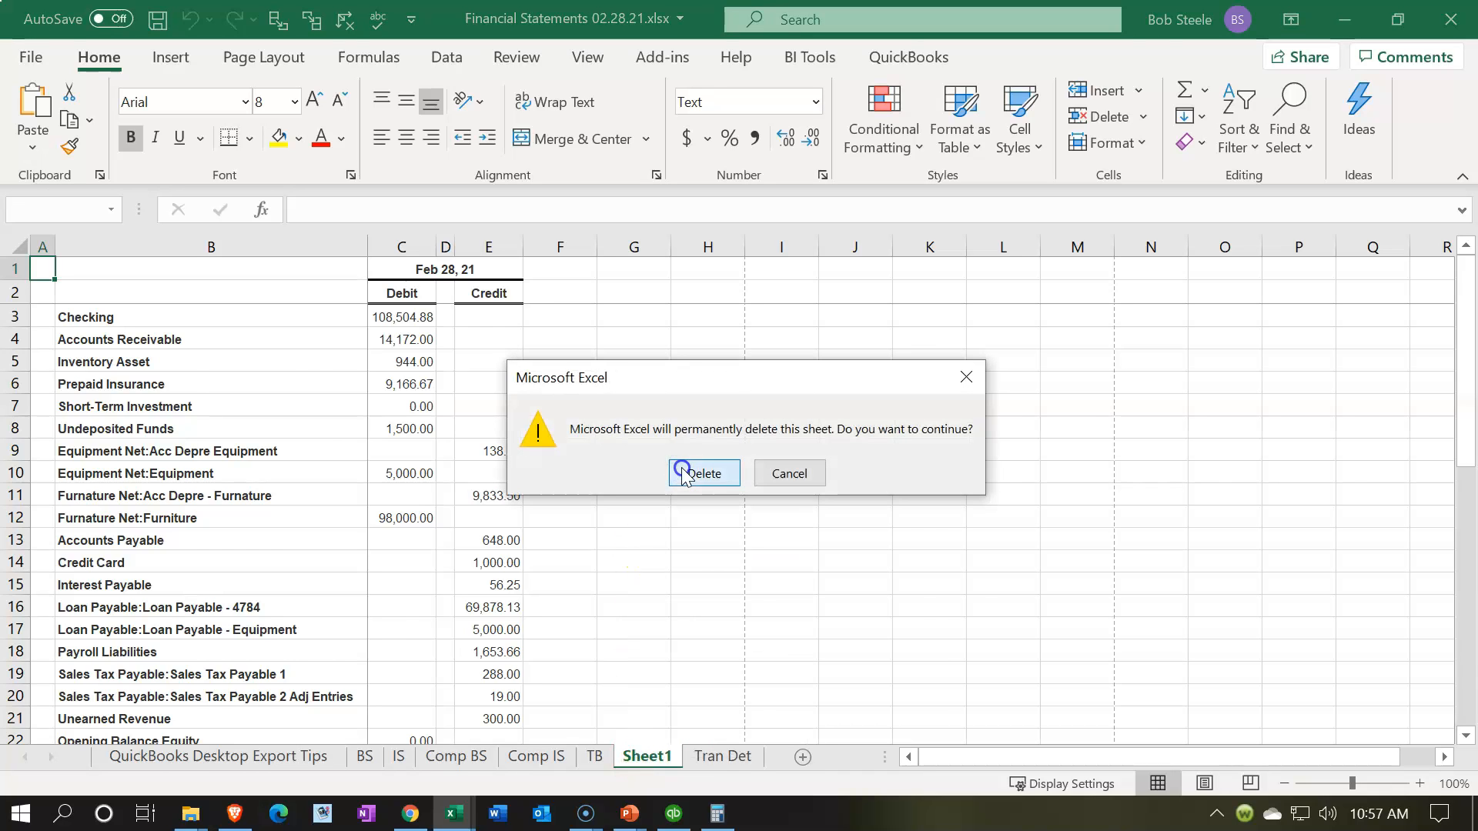
left_click(682, 471)
left_click(270, 758)
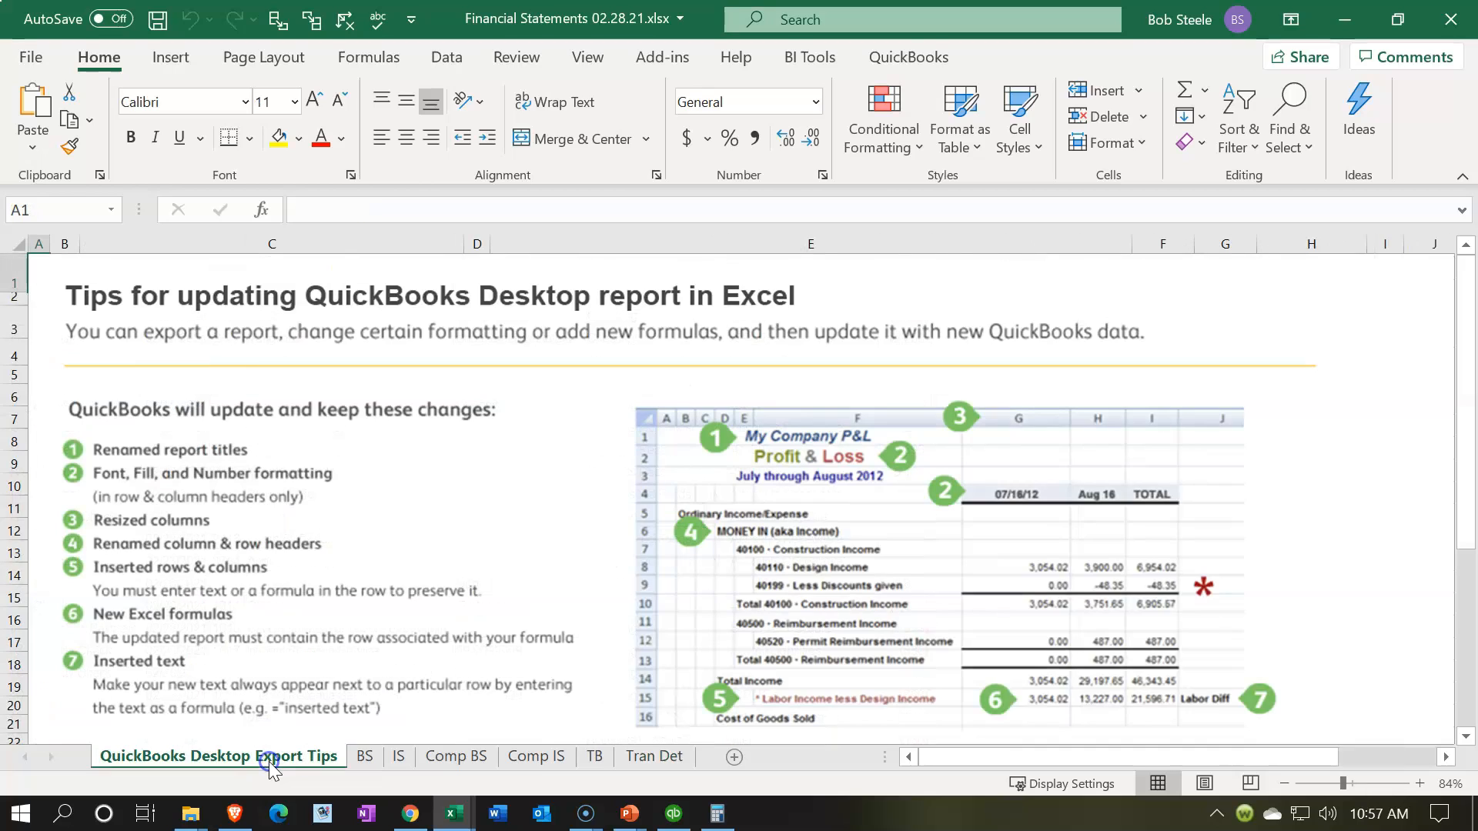
right_click(277, 760)
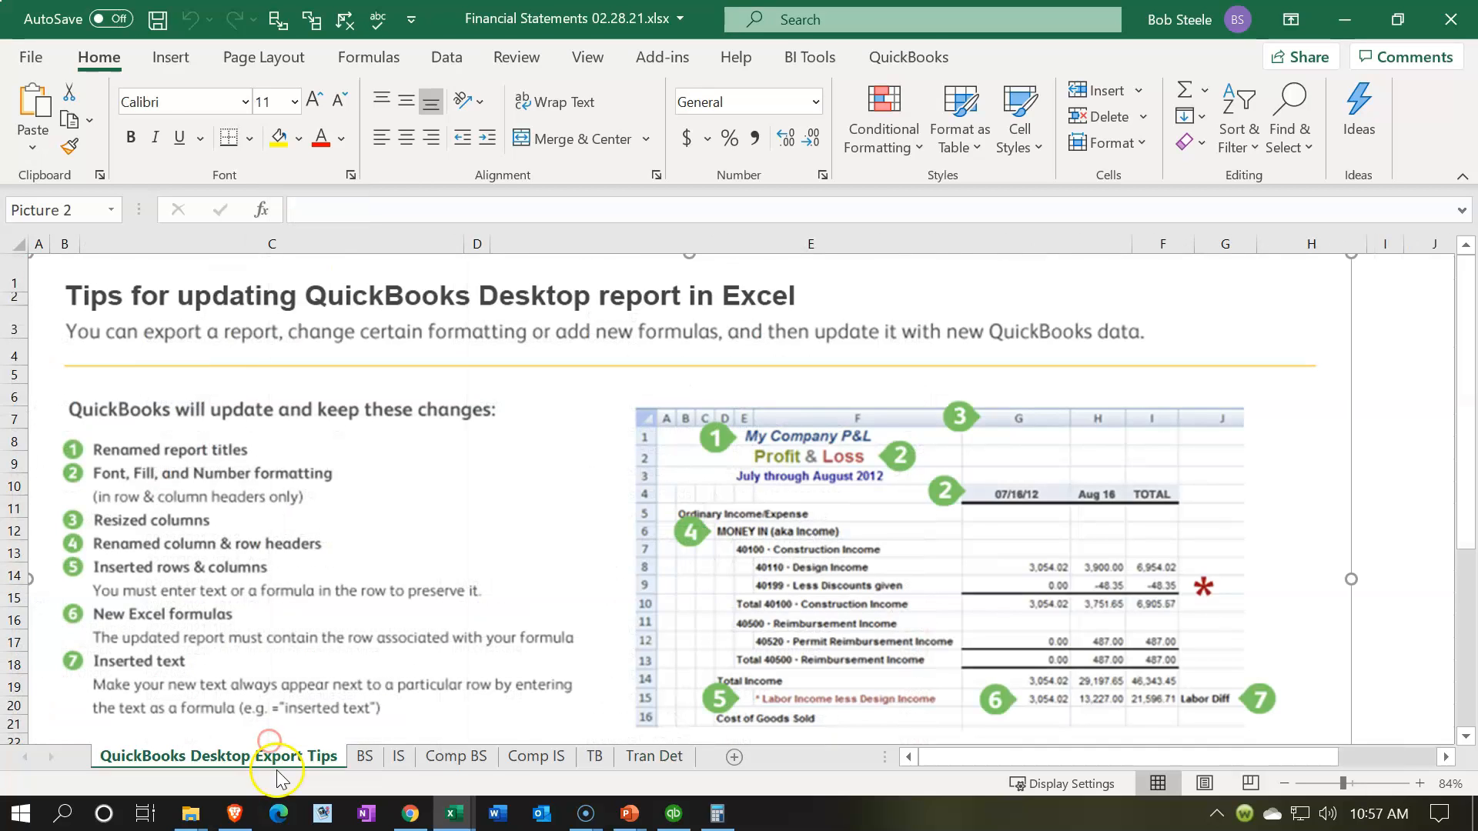
left_click(348, 470)
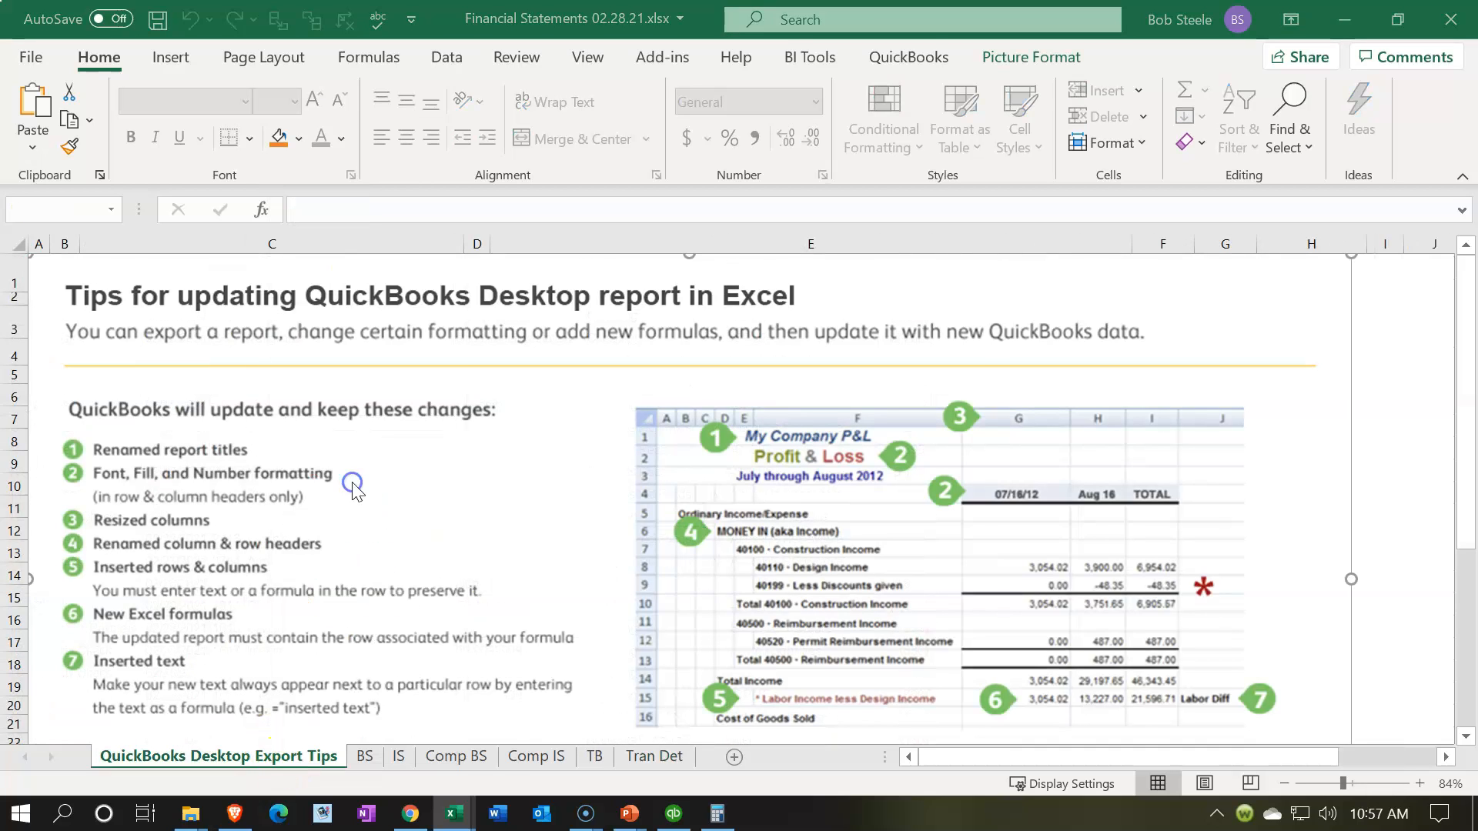
left_click(703, 472)
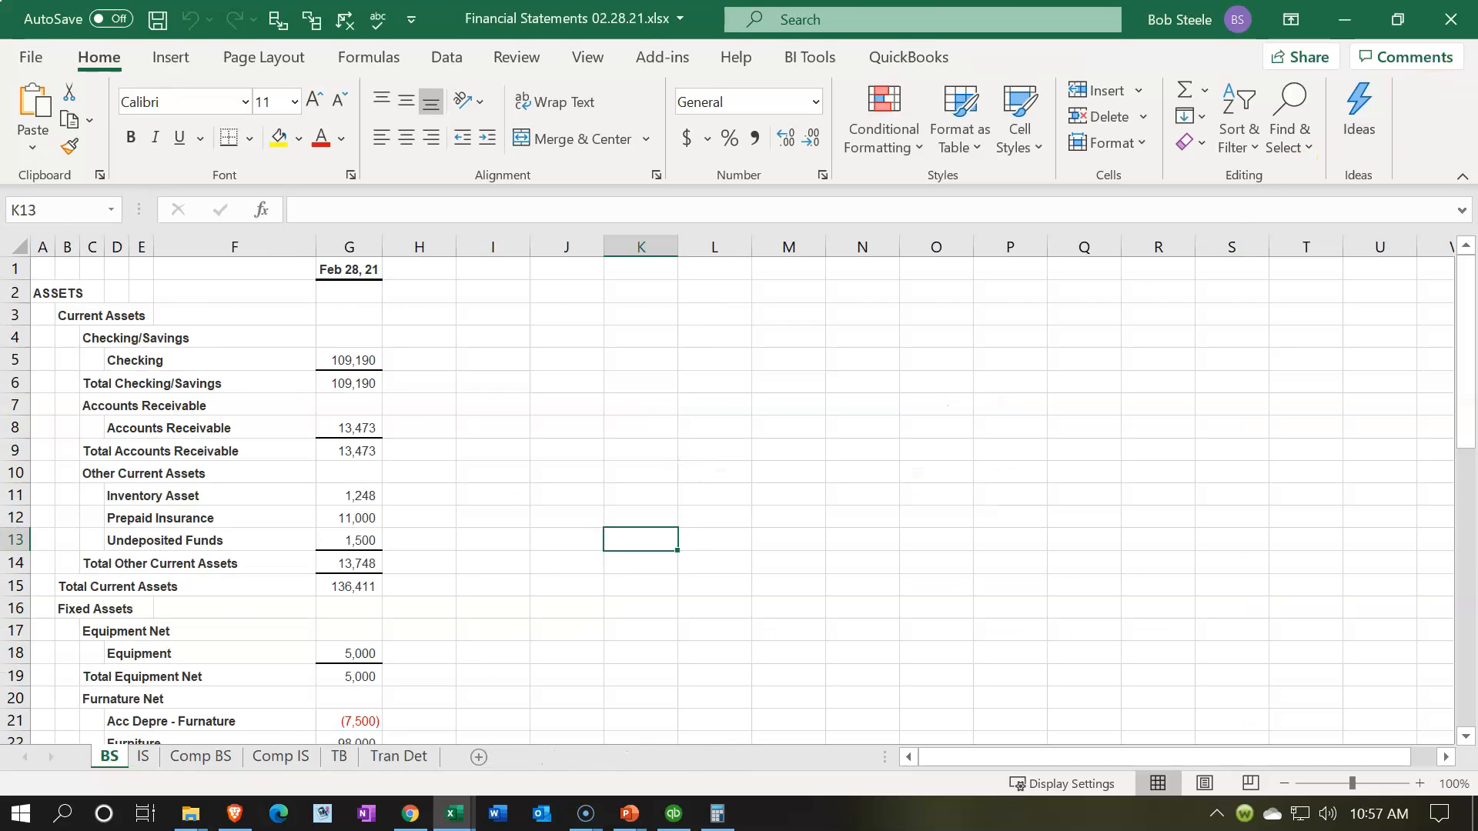
left_click(1452, 19)
left_click(731, 449)
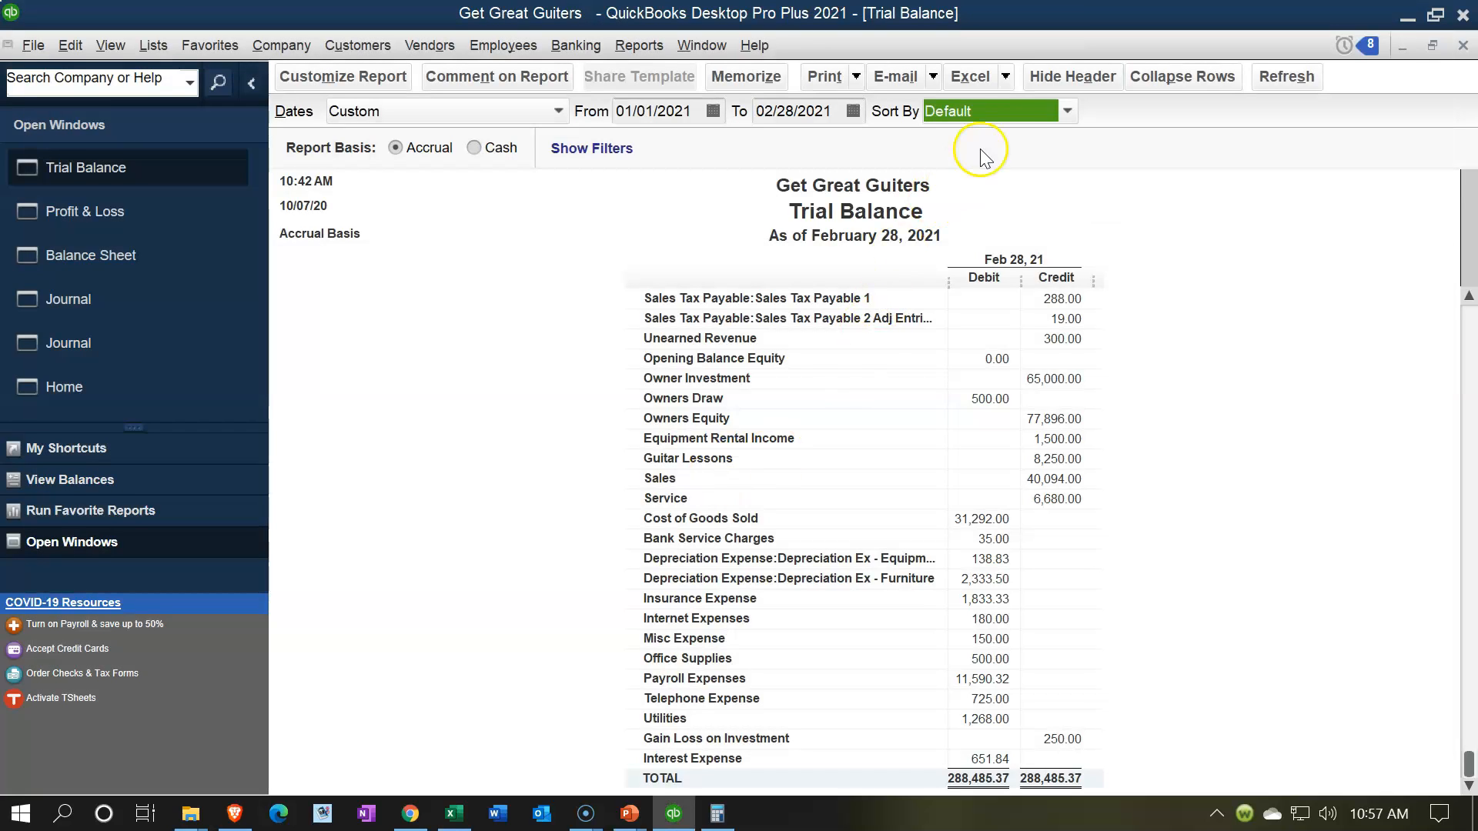
Step: Export the Trial Balance to a new worksheet in the existing Adjusting Entries & Worksheets.xlsx workbook in the Section 10 Adjusting Entries folder
left_click(1006, 81)
left_click(1004, 99)
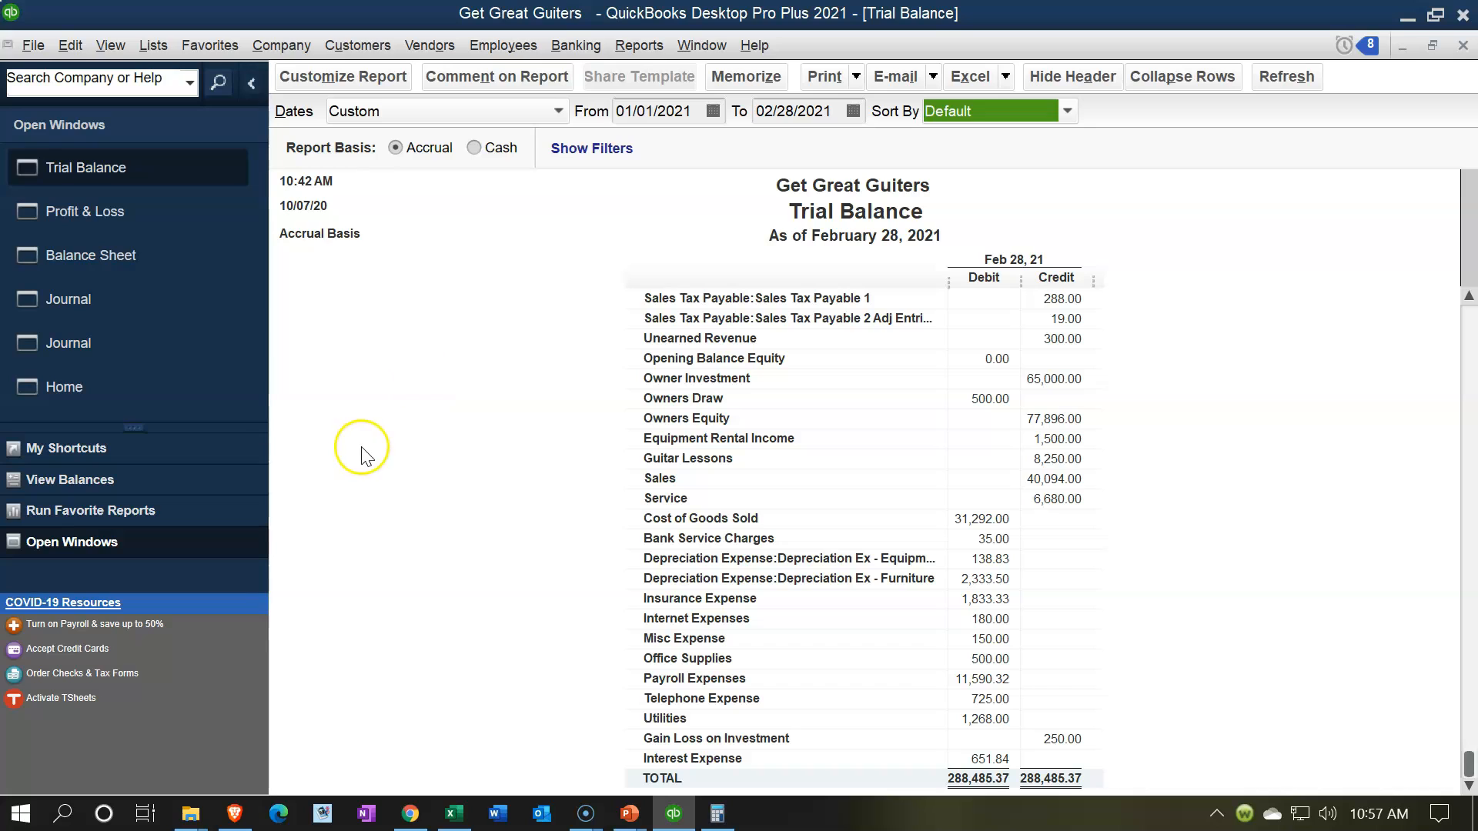
left_click(653, 270)
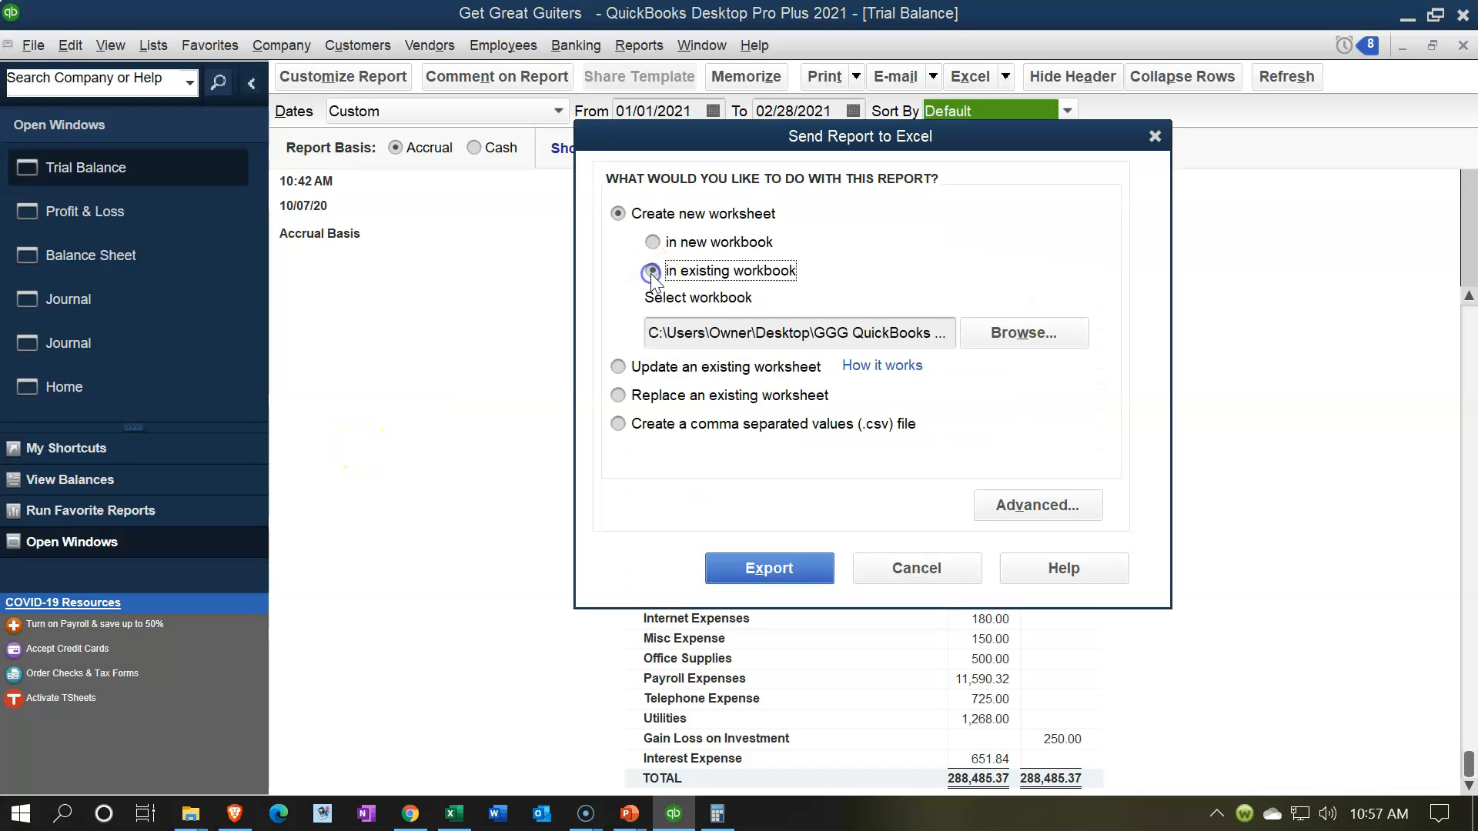
left_click(1019, 351)
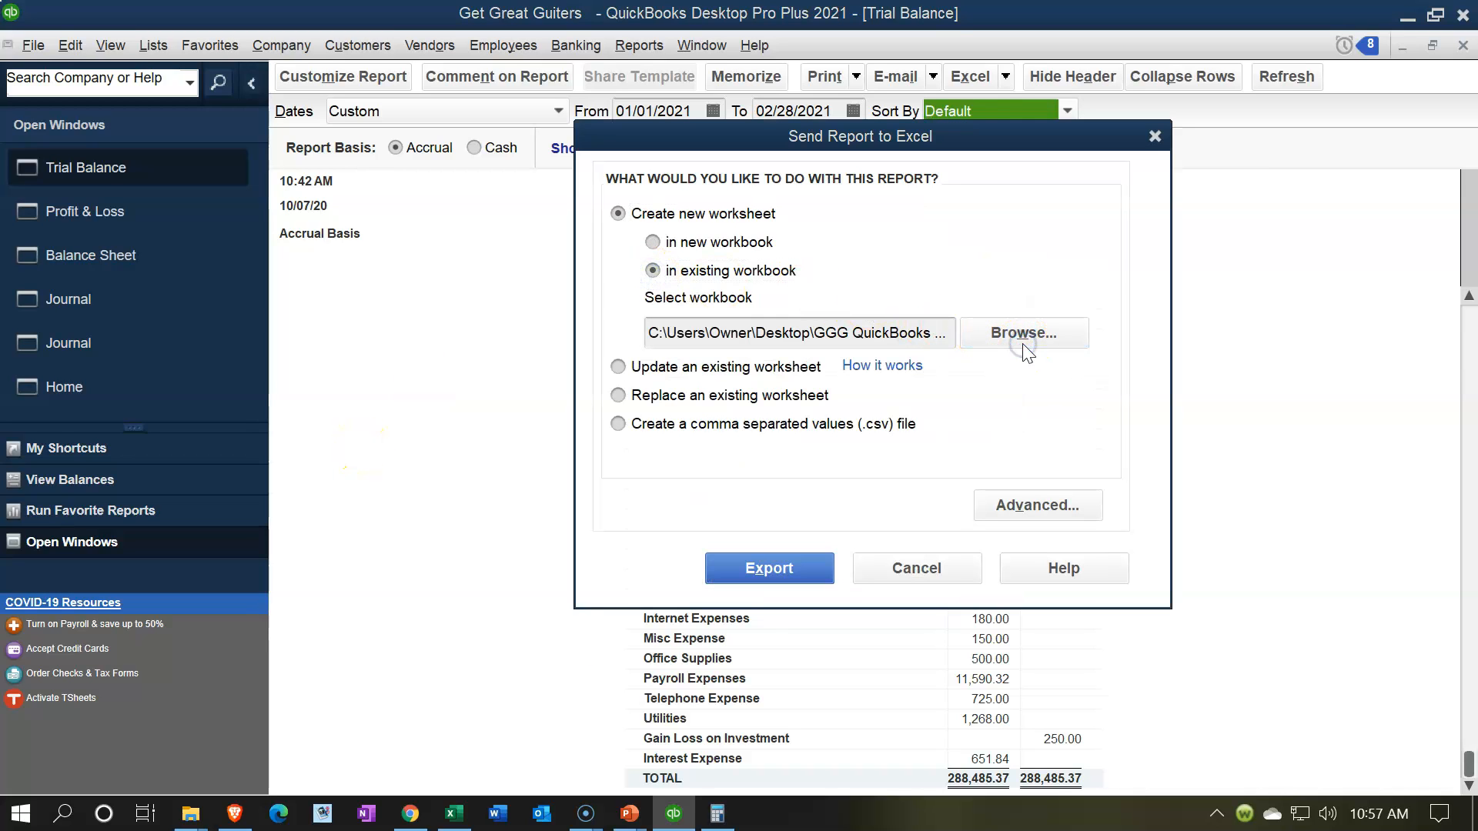
left_click(987, 204)
left_click(847, 429)
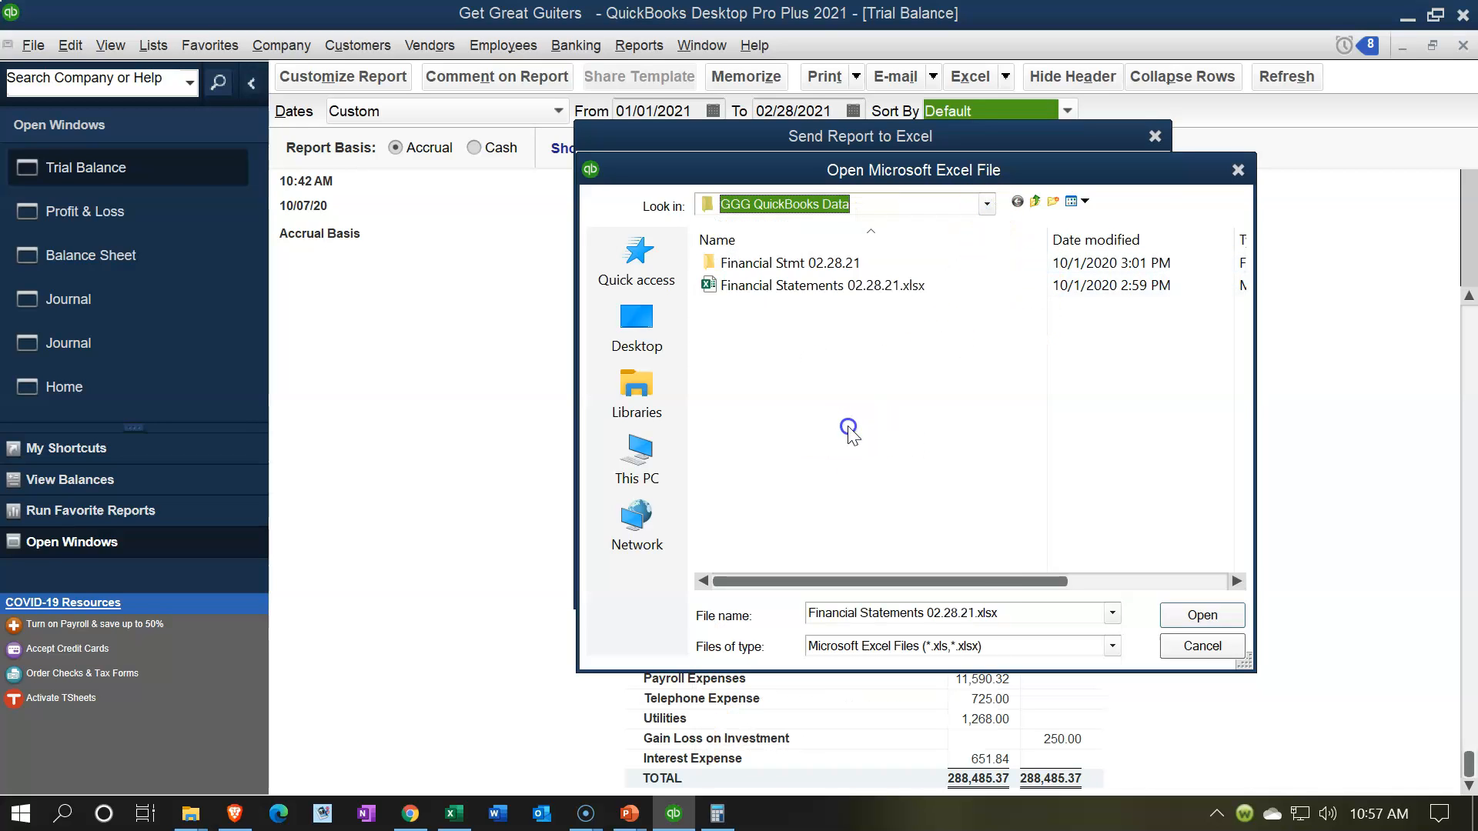
double_click(791, 398)
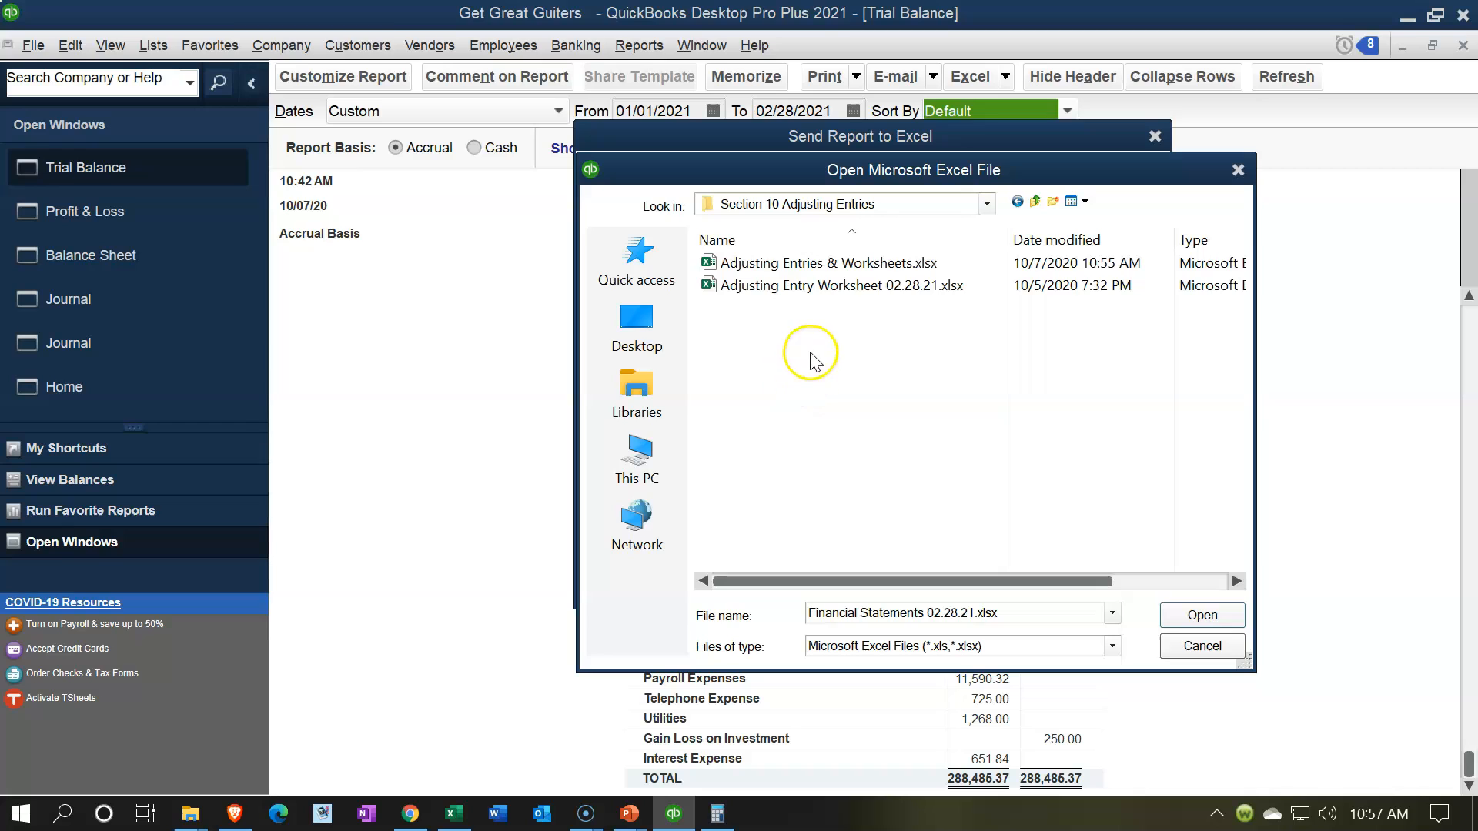
double_click(831, 271)
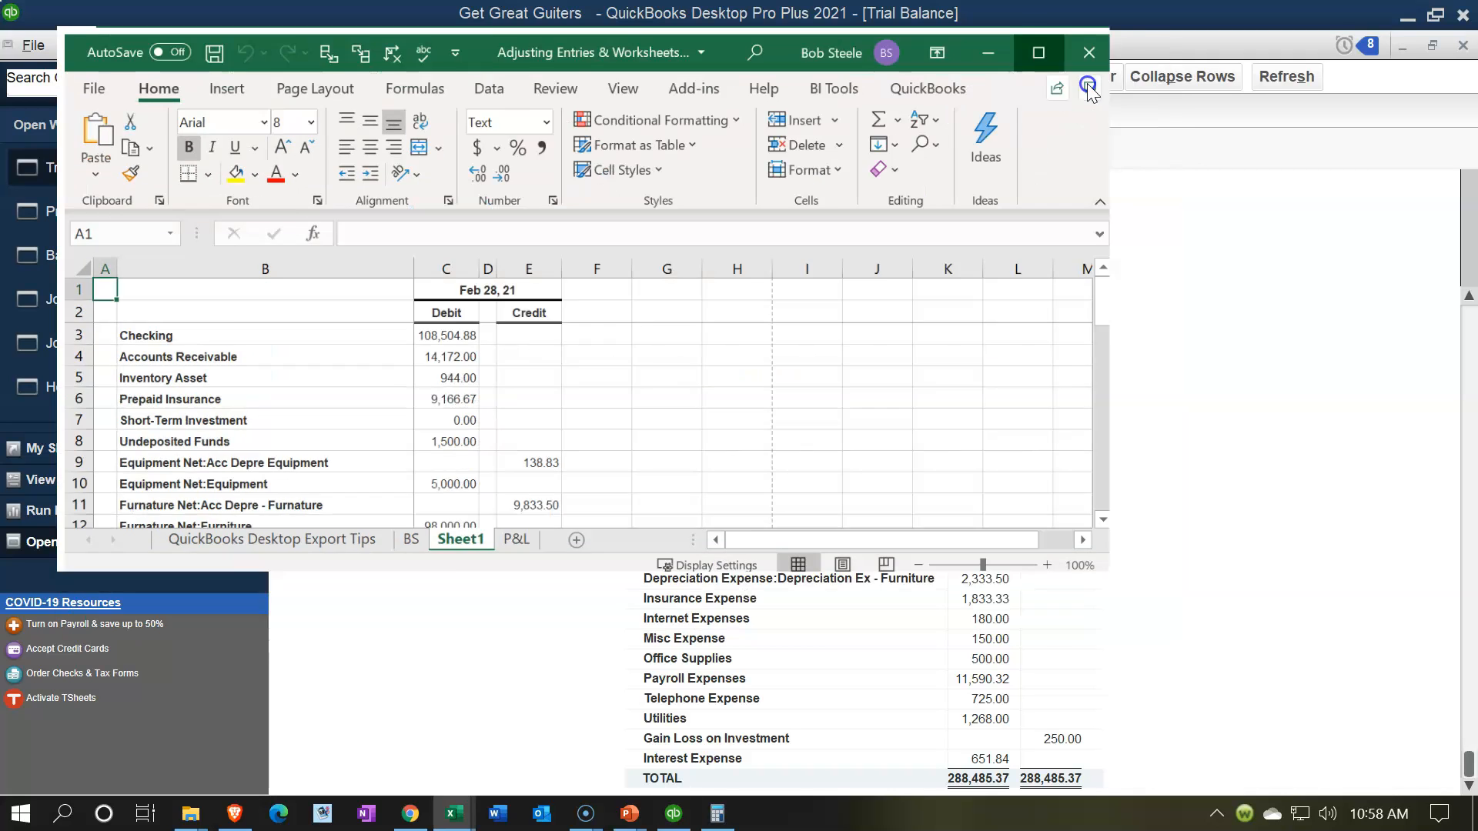
left_click(1098, 72)
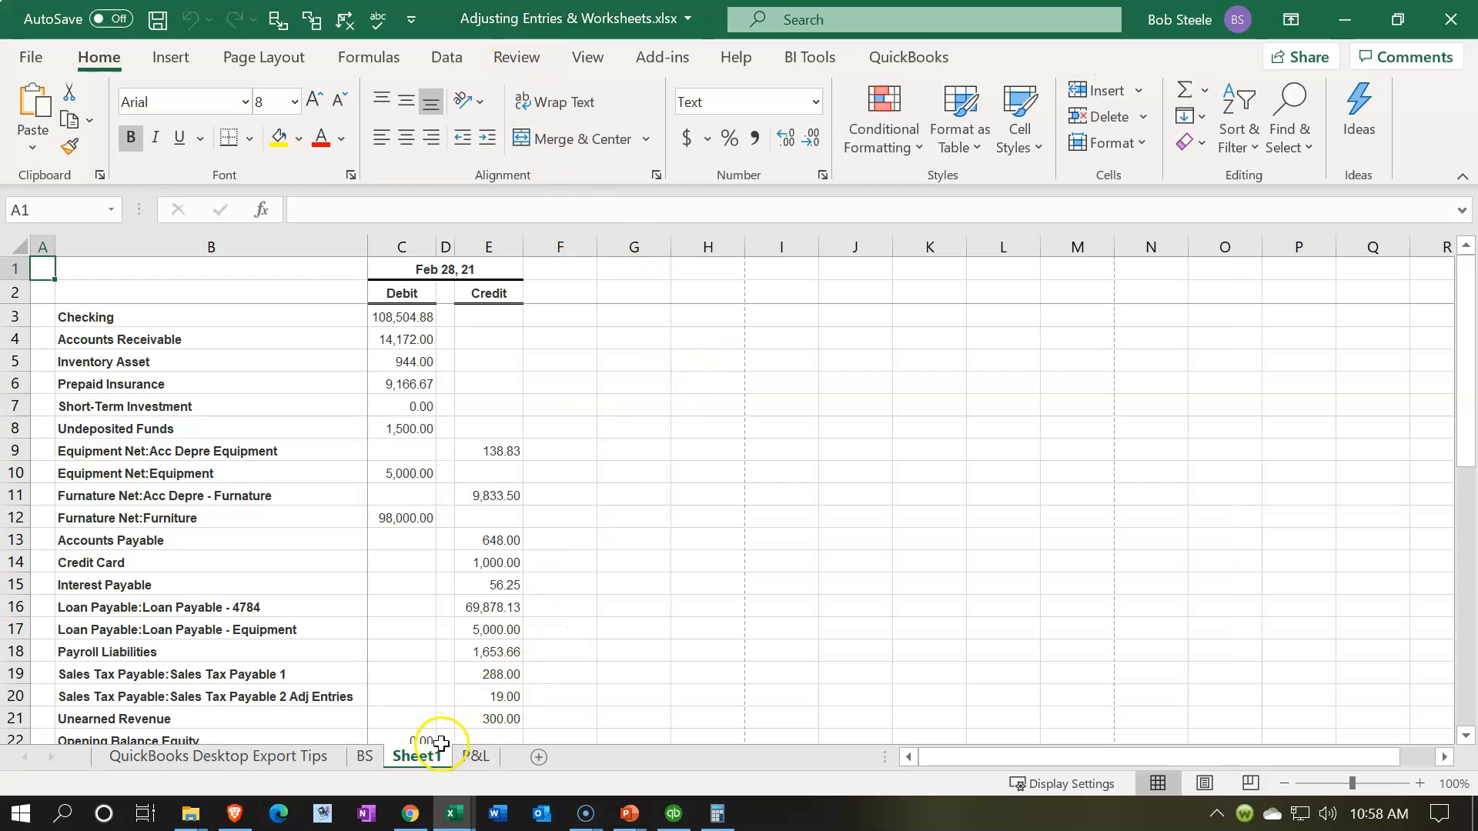
Step: Move Sheet1 after the P&L sheet and delete the QuickBooks Desktop Export Tips sheet
left_click_drag(516, 766, 512, 763)
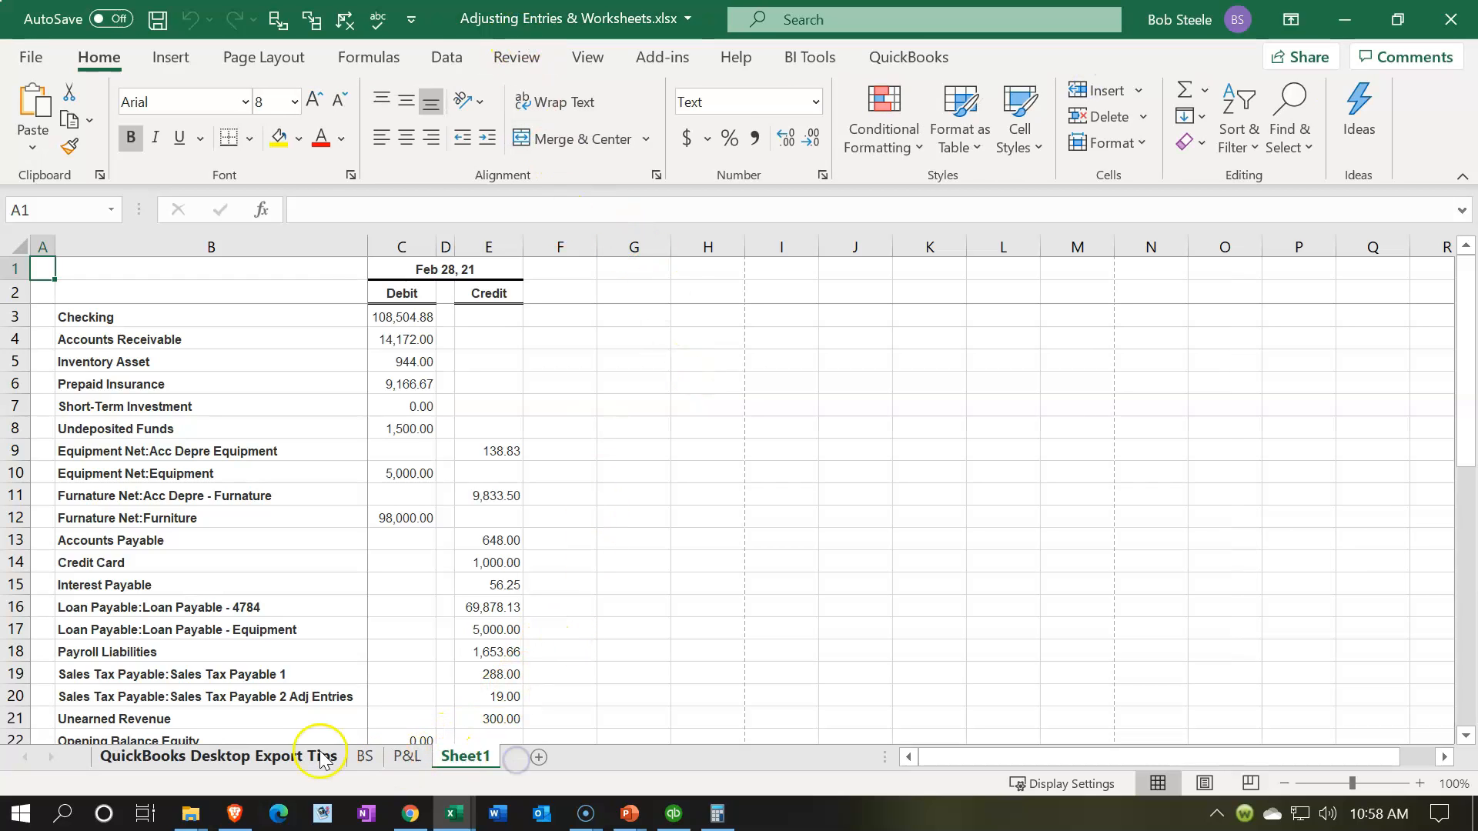
left_click(313, 756)
right_click(315, 756)
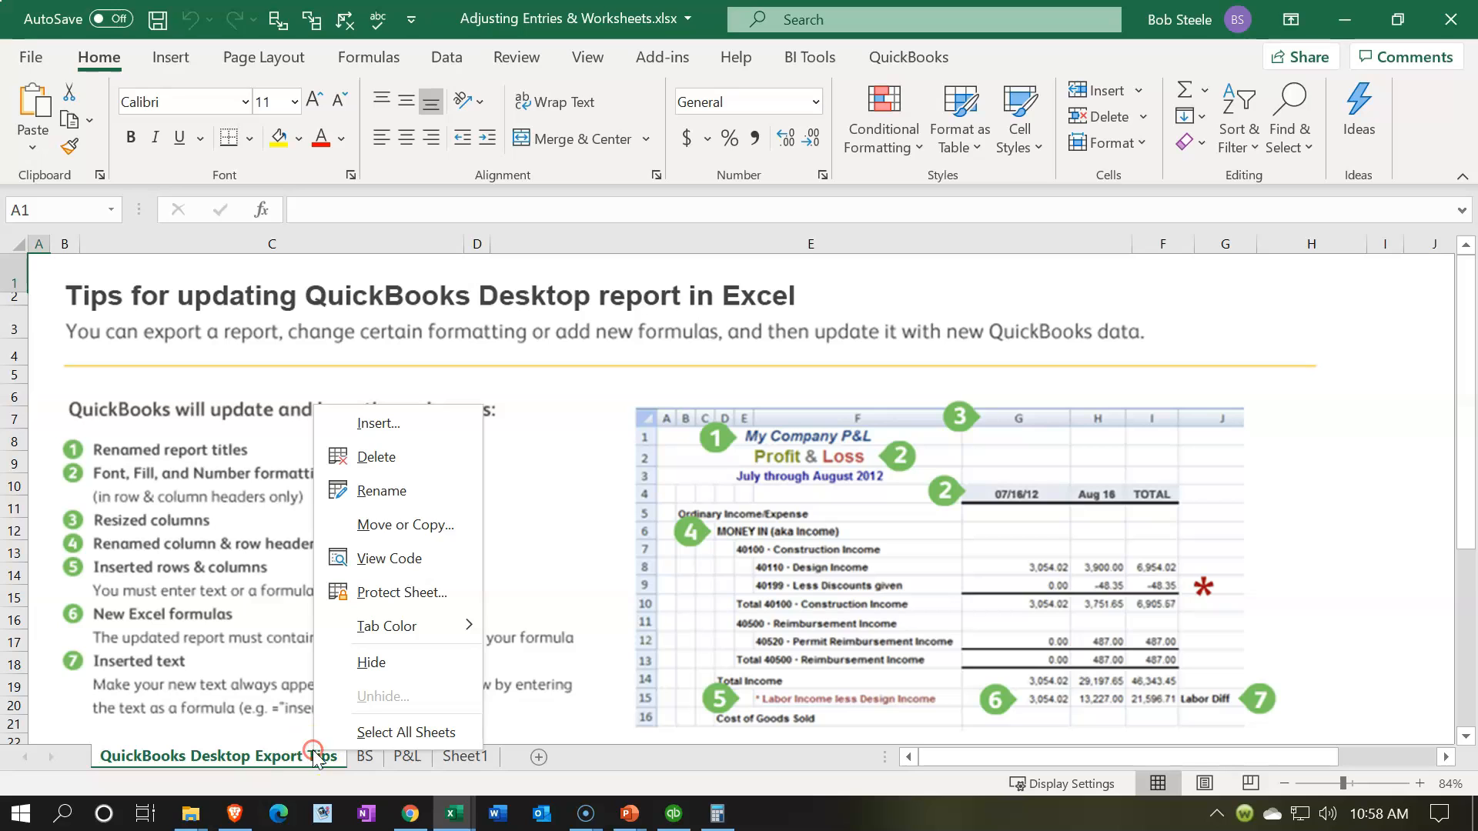
left_click(339, 459)
left_click(703, 474)
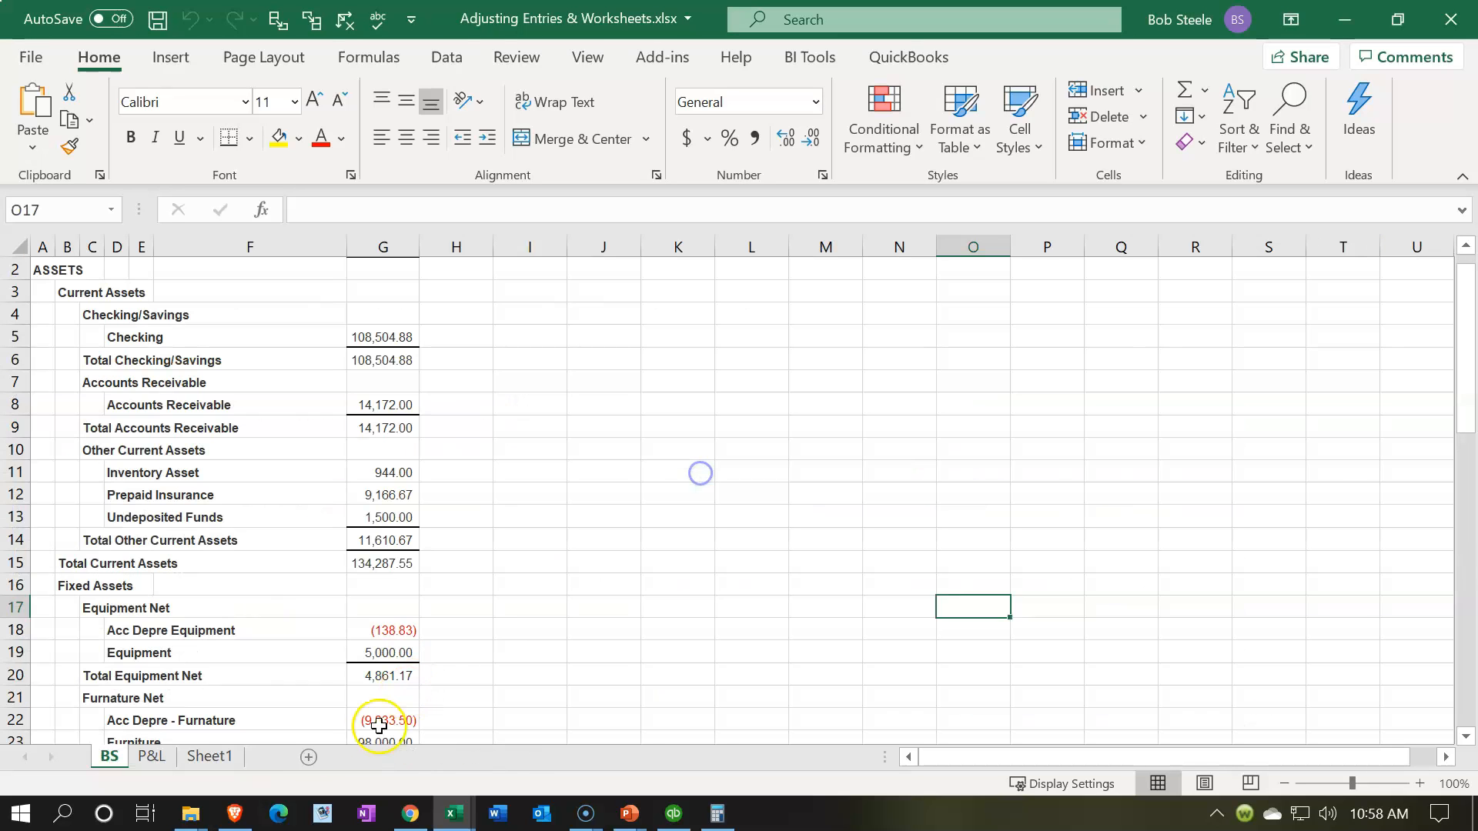
Step: Rename the Sheet1 worksheet as TB
left_click(218, 758)
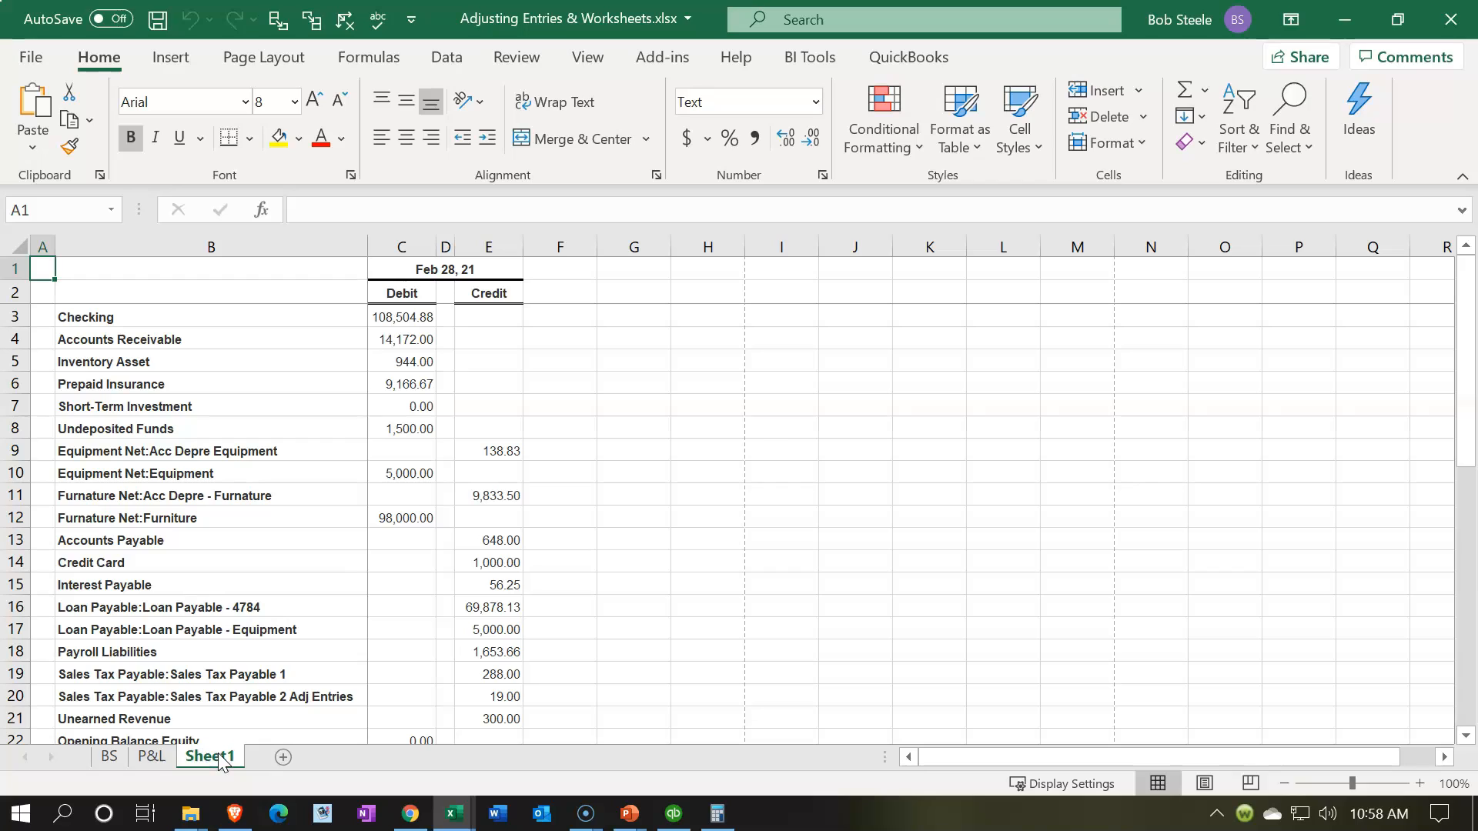
double_click(220, 756)
type("TB")
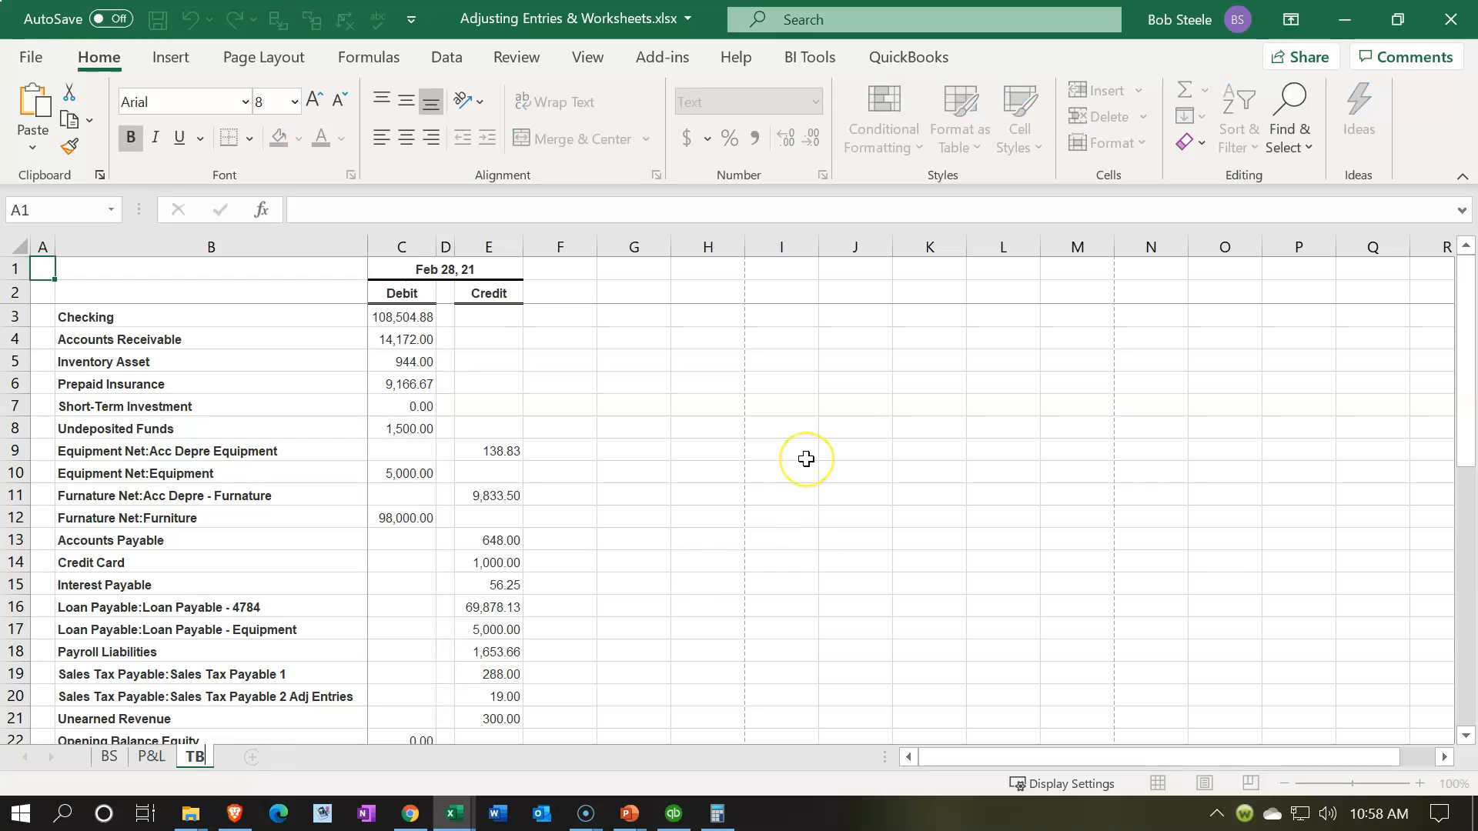
left_click(806, 459)
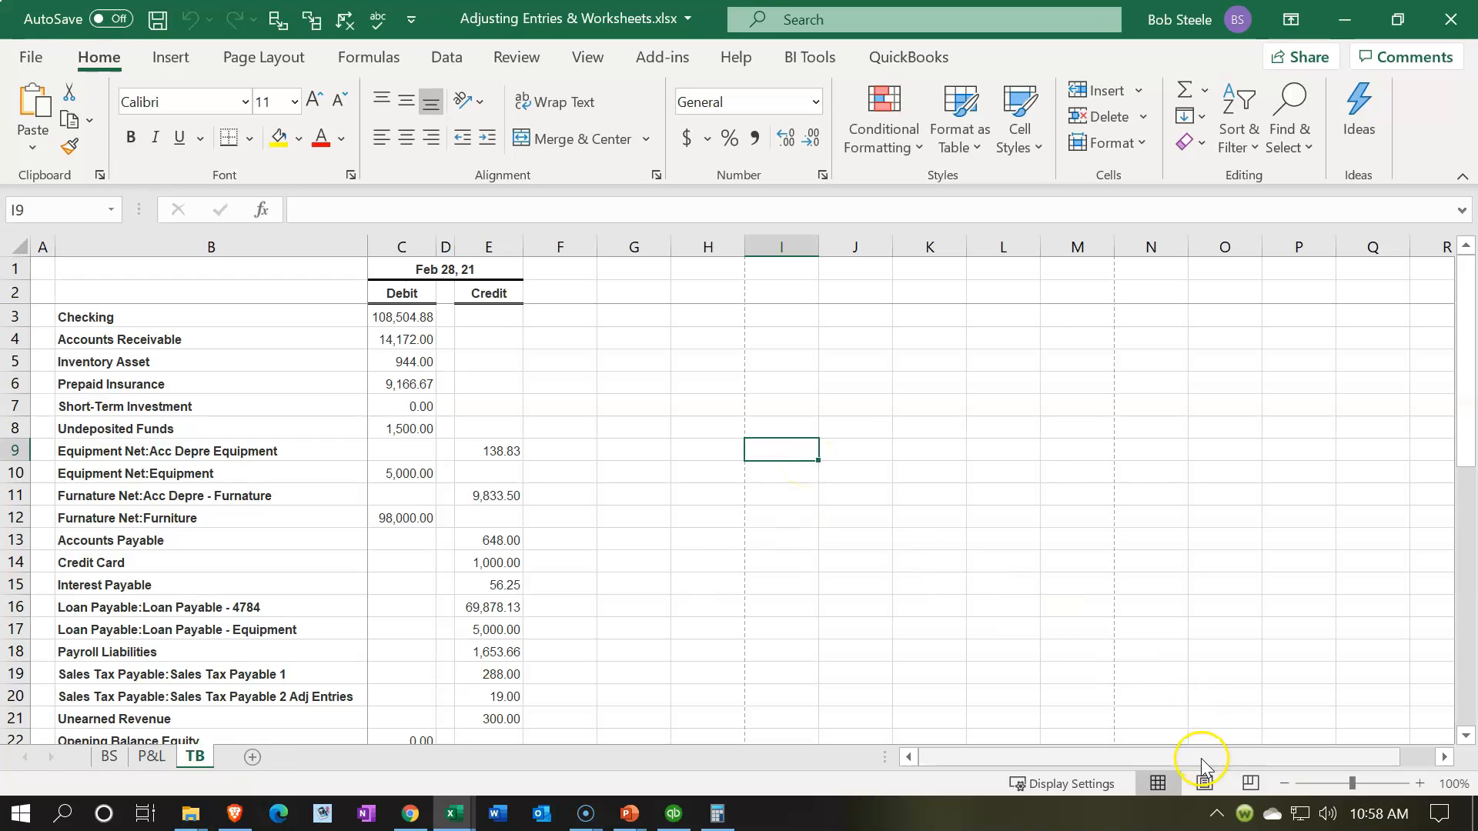
Step: Show the TB sheet in Page Layout view, unfreezing its panes, and remove the window split
left_click(1202, 791)
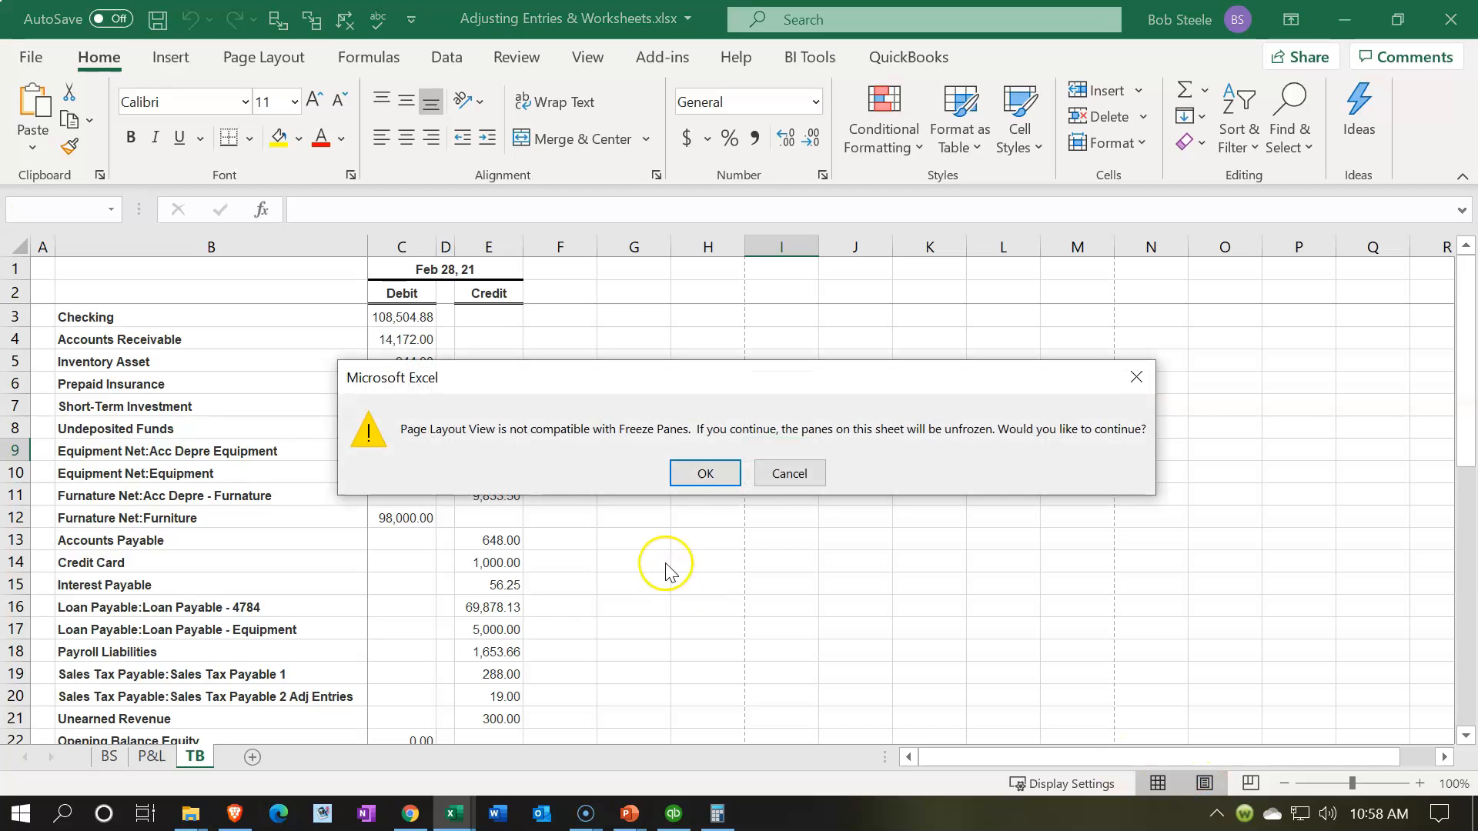
left_click(705, 474)
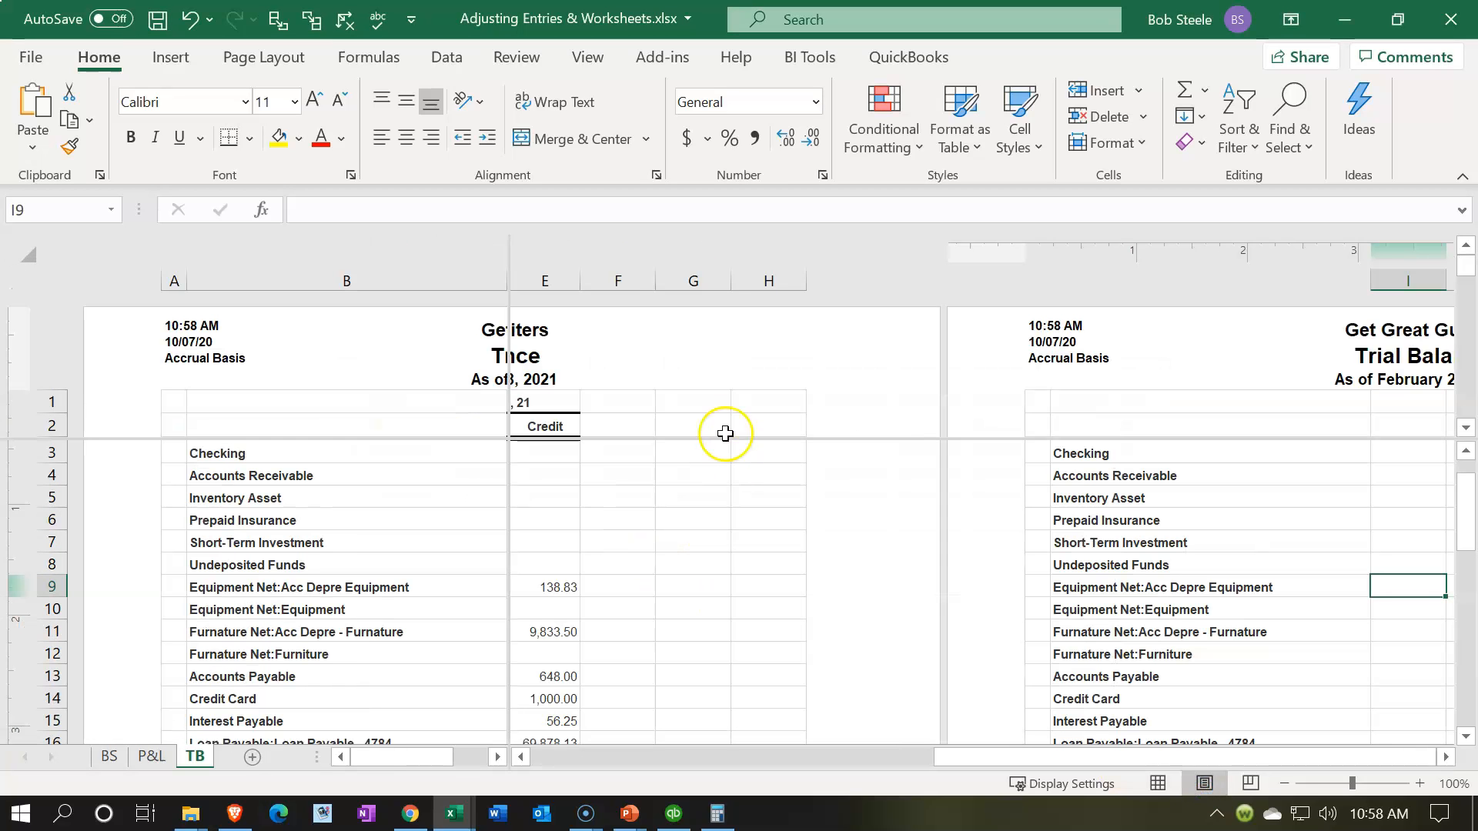
left_click(587, 58)
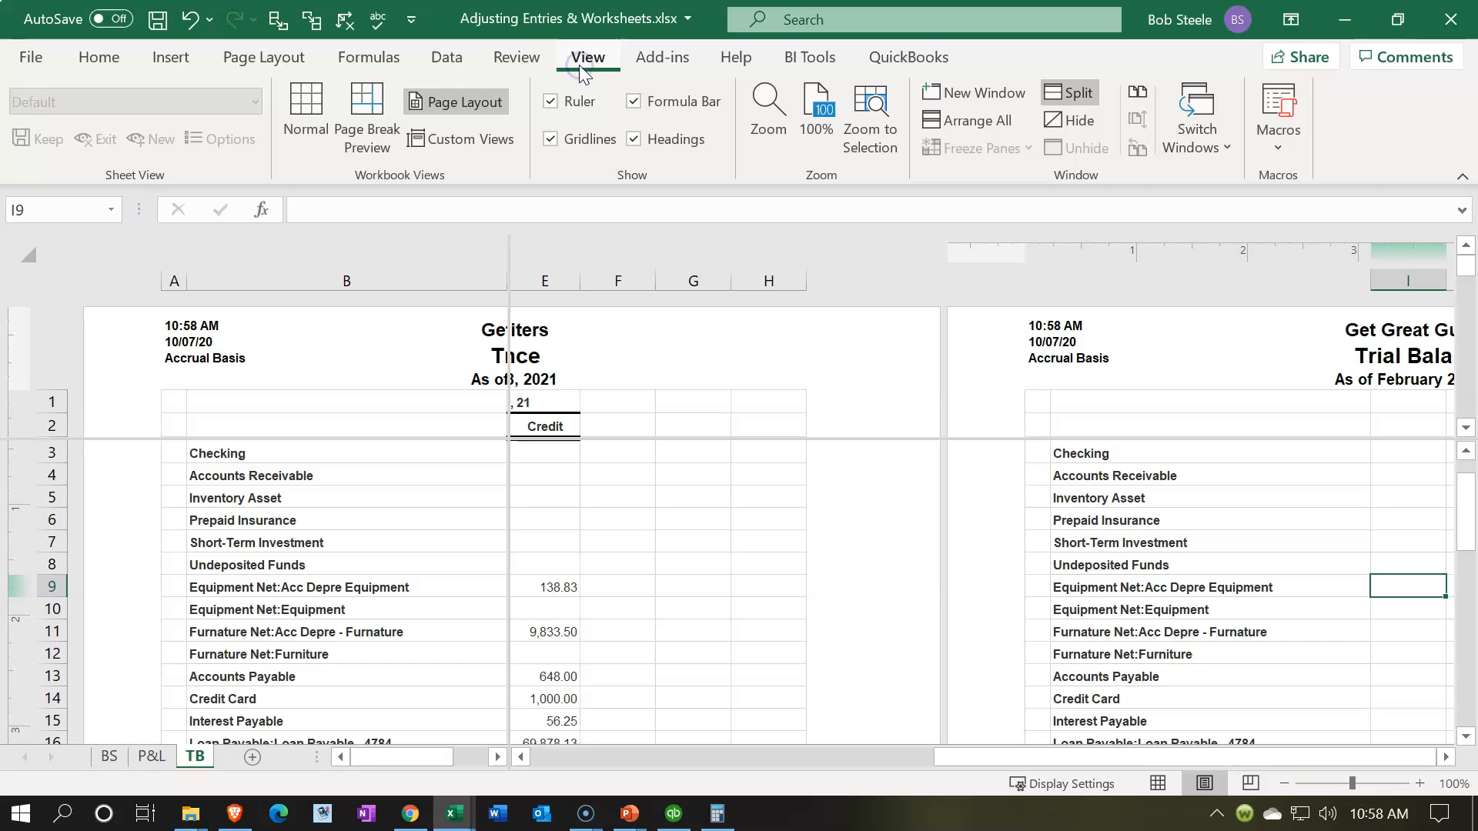
left_click(1070, 92)
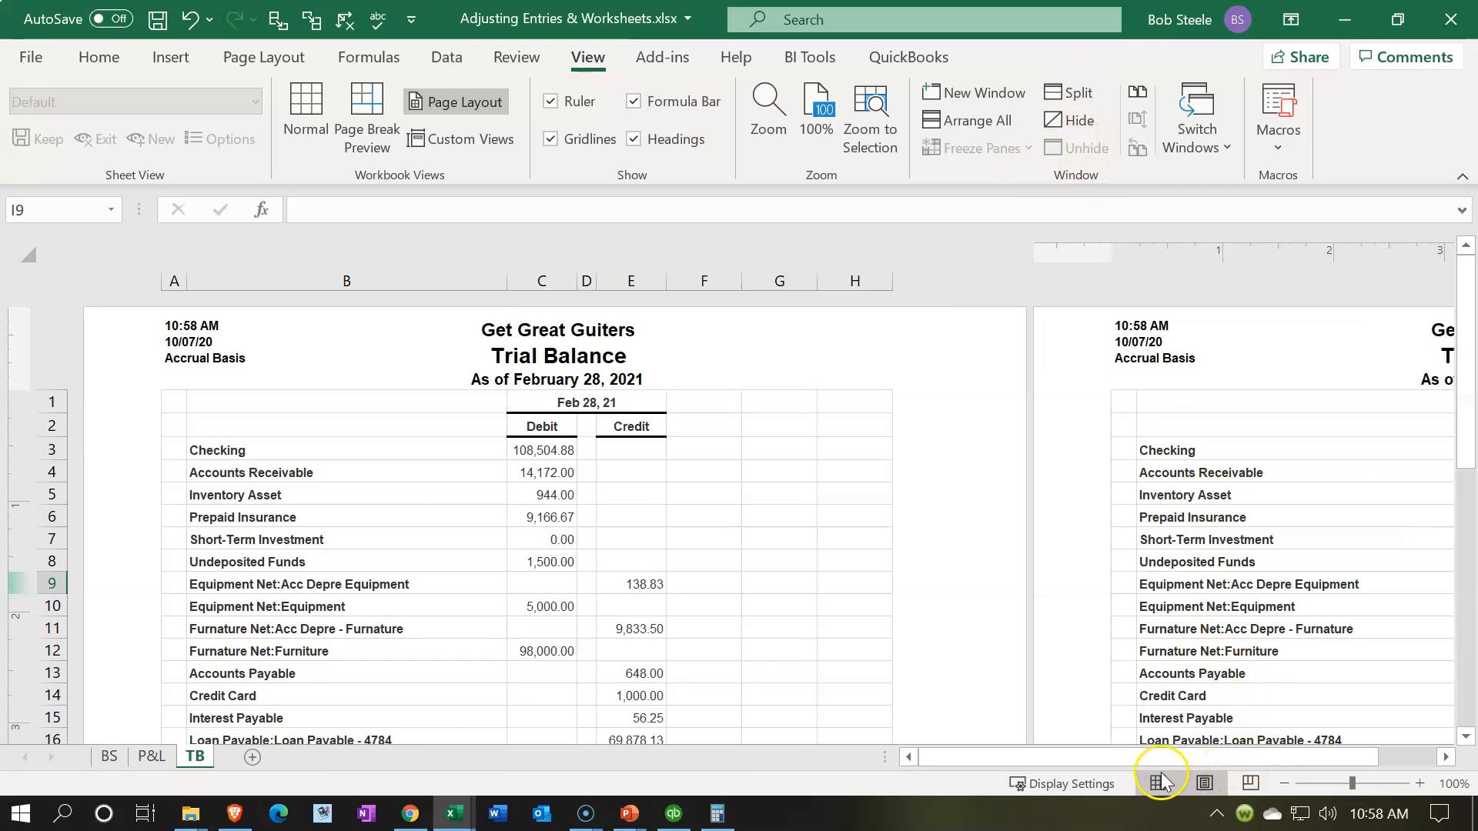
Step: Return the TB sheet to Normal view and close Adjusting Entries & Worksheets.xlsx, saving the changes as a macro-free workbook
left_click(1158, 783)
left_click(687, 579)
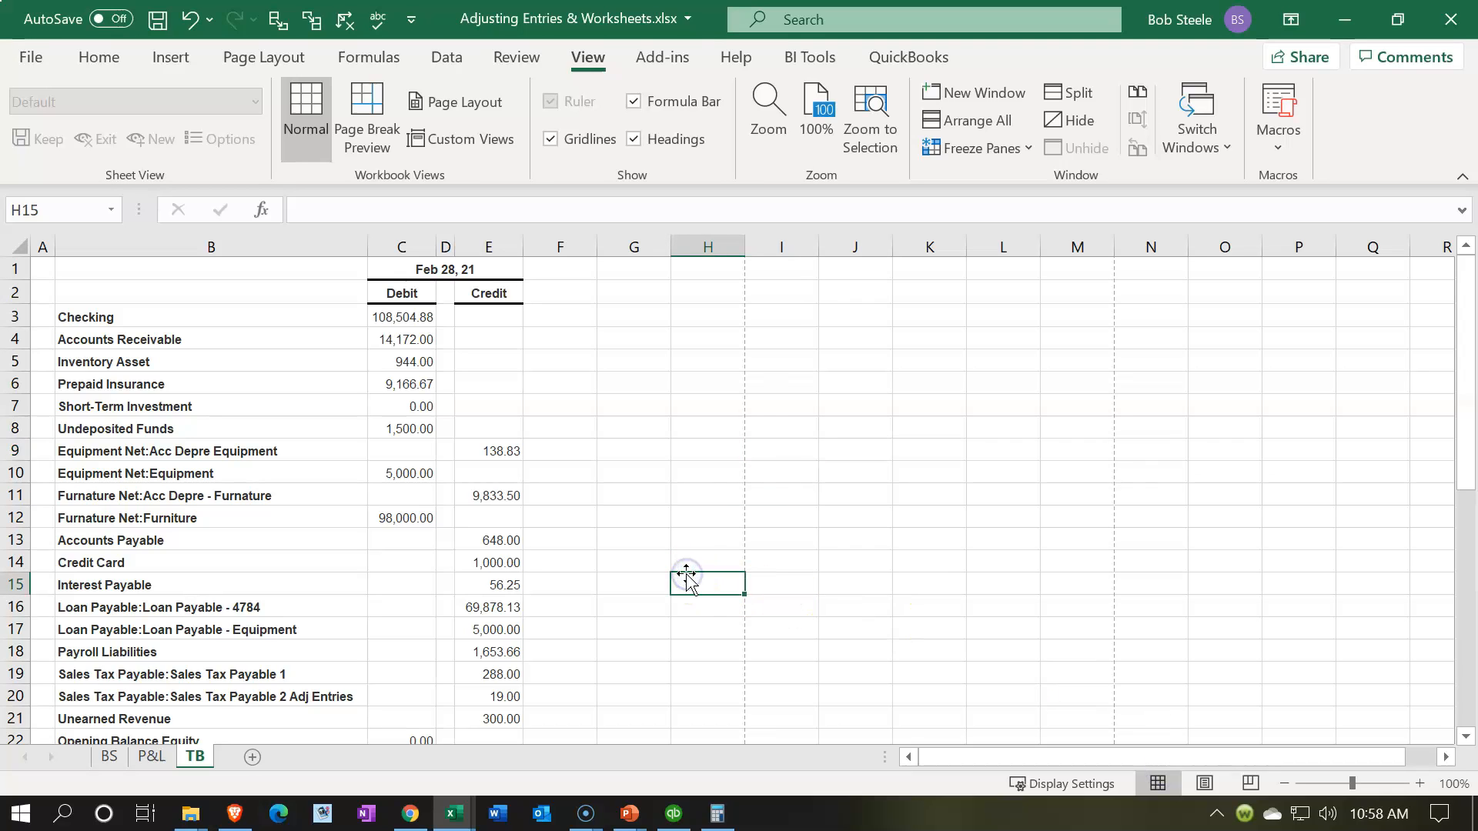
left_click(1447, 20)
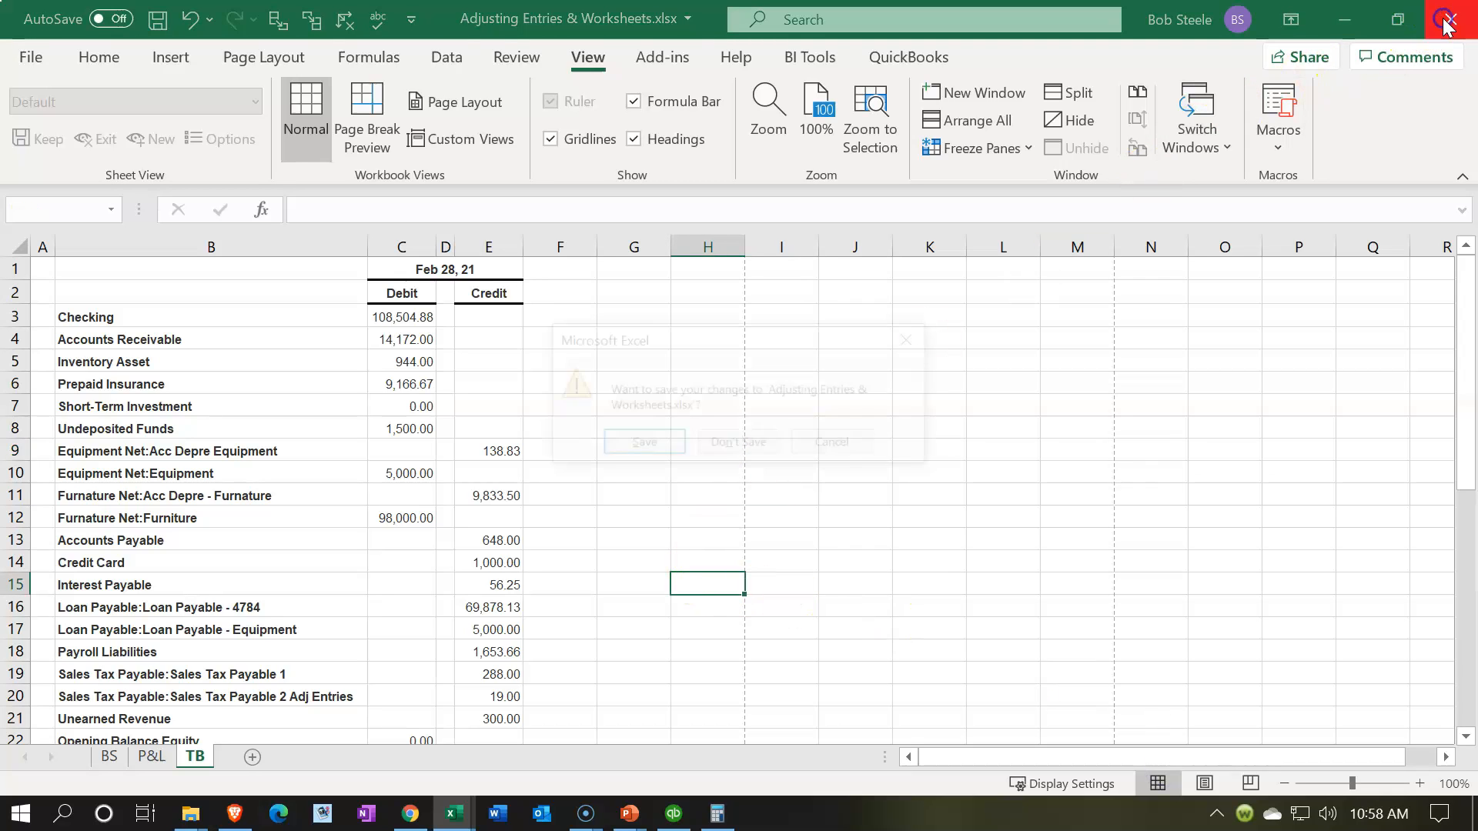
left_click(659, 446)
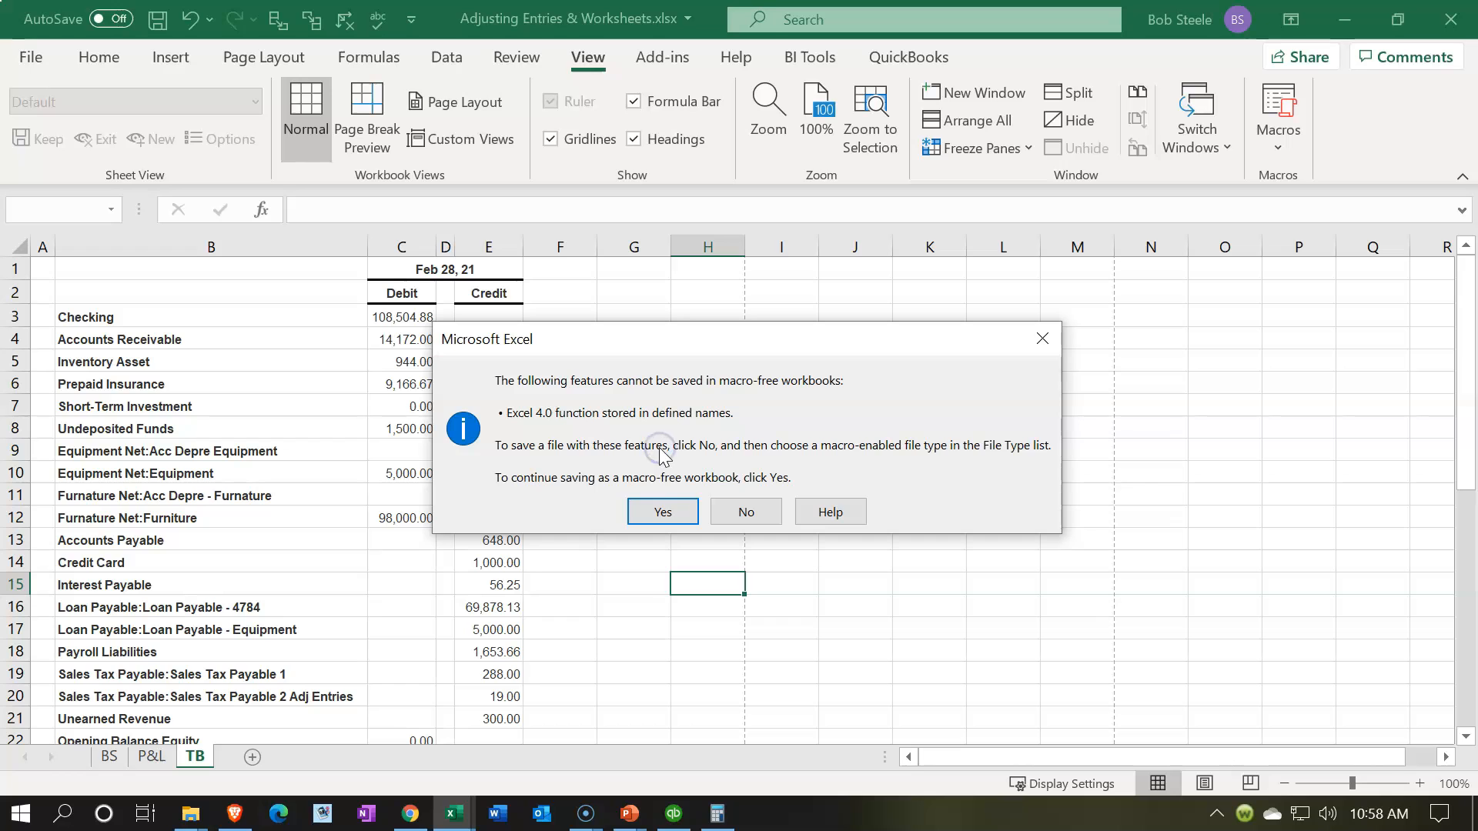
left_click(662, 512)
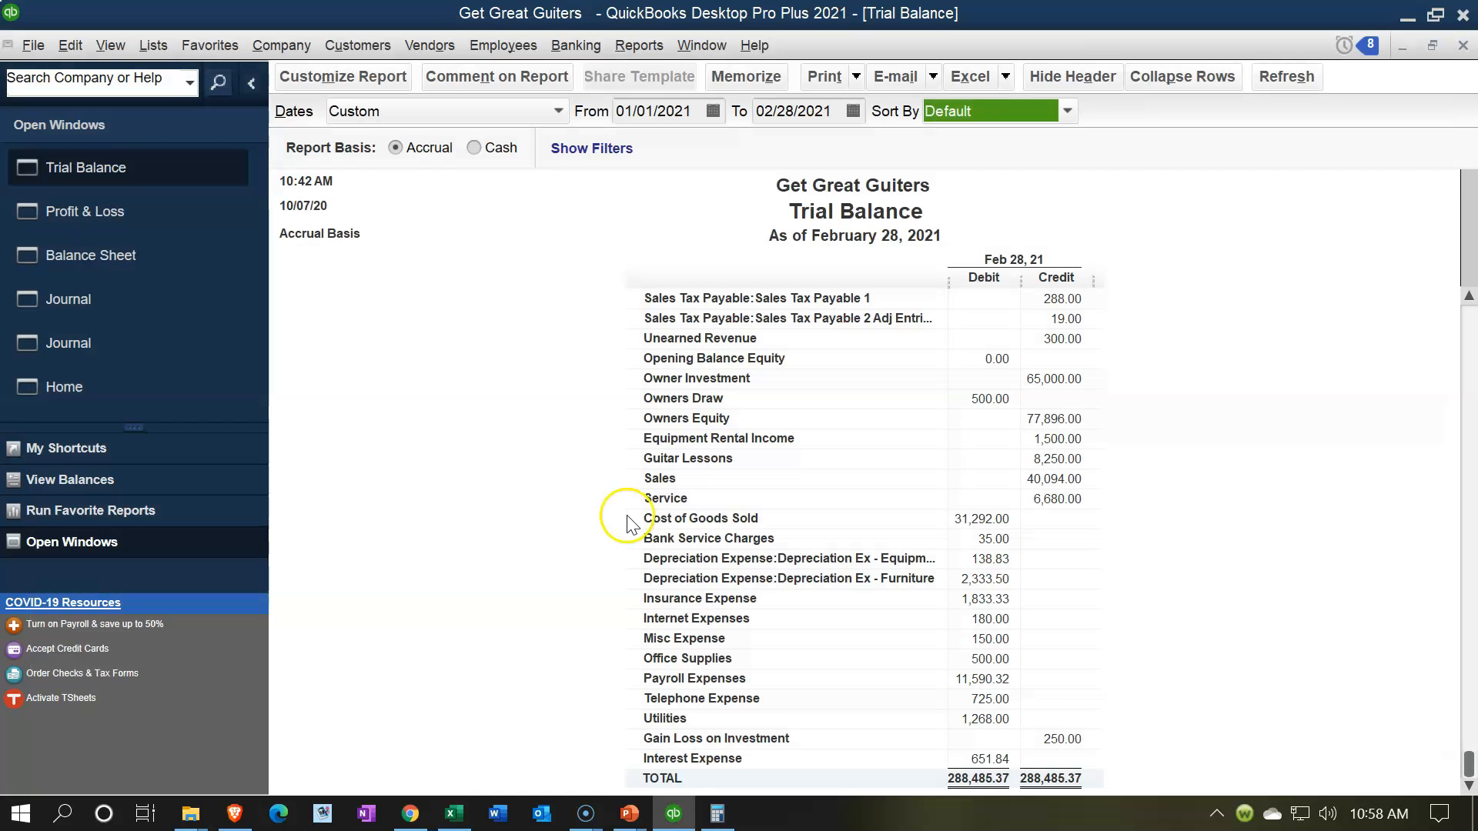
Step: Go through the open Journal reports in QuickBooks, from the March 1, 2021 one to the other Journal report
left_click(119, 300)
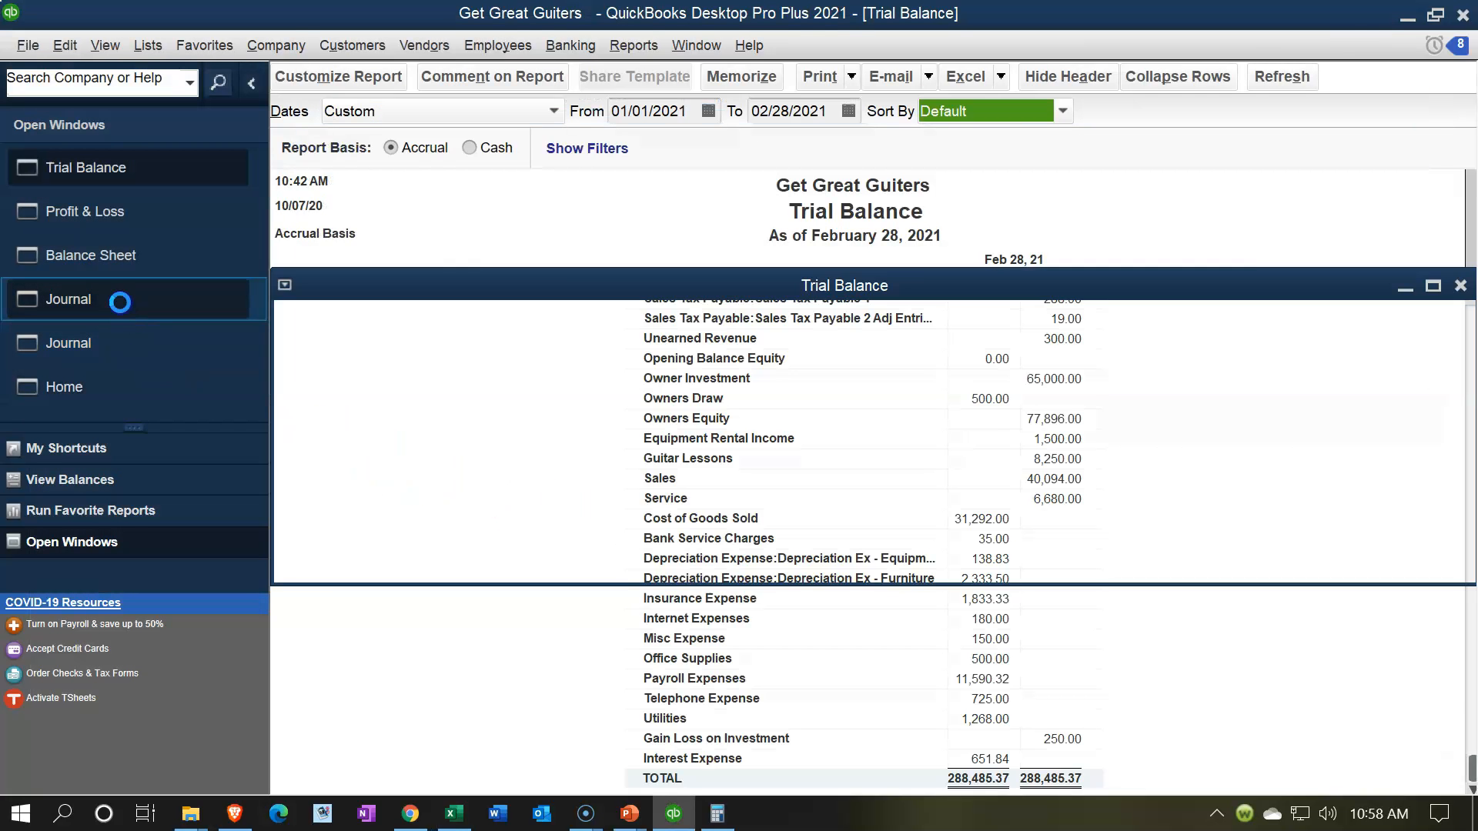
left_click(119, 339)
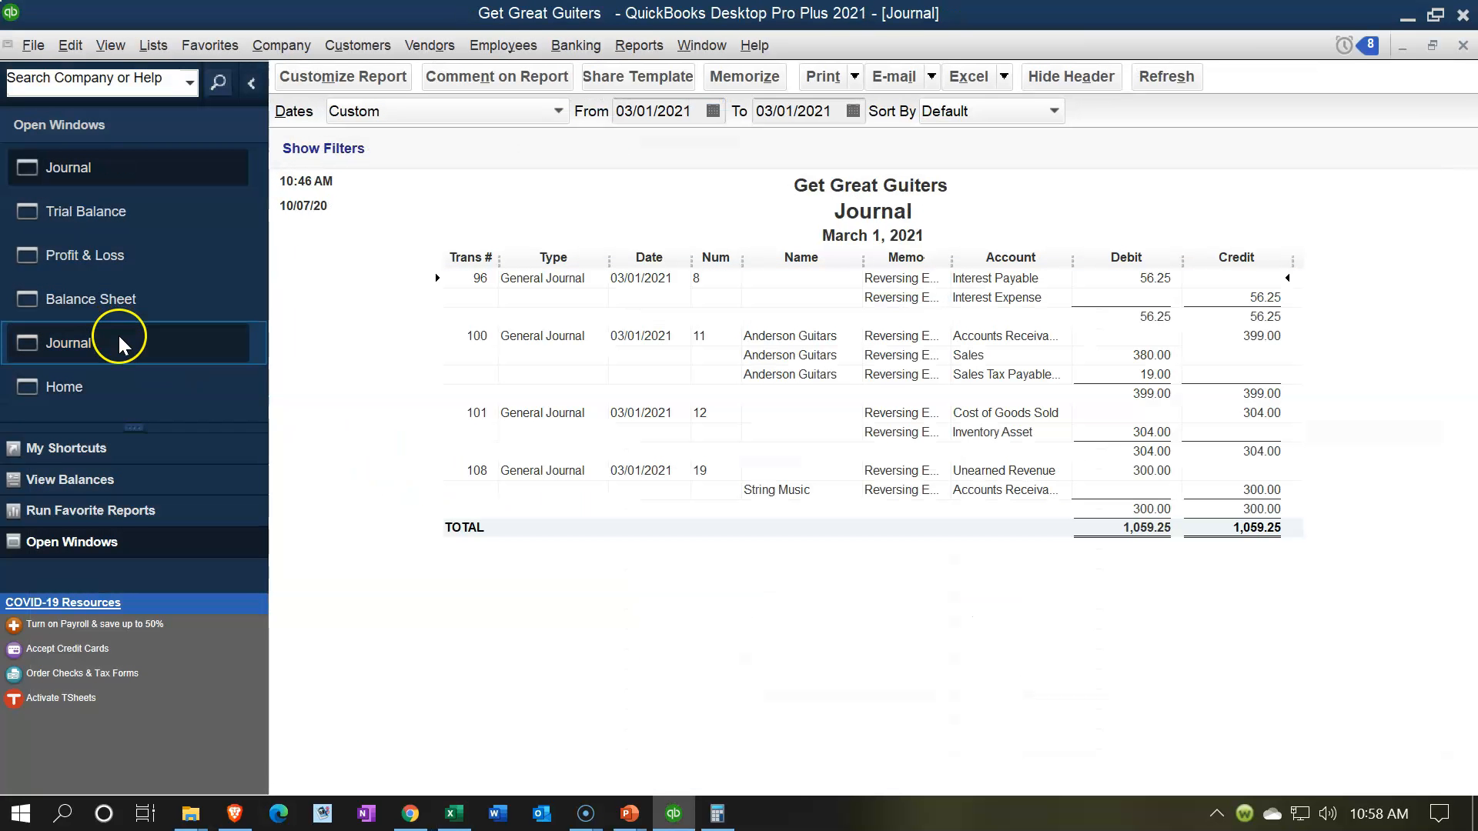
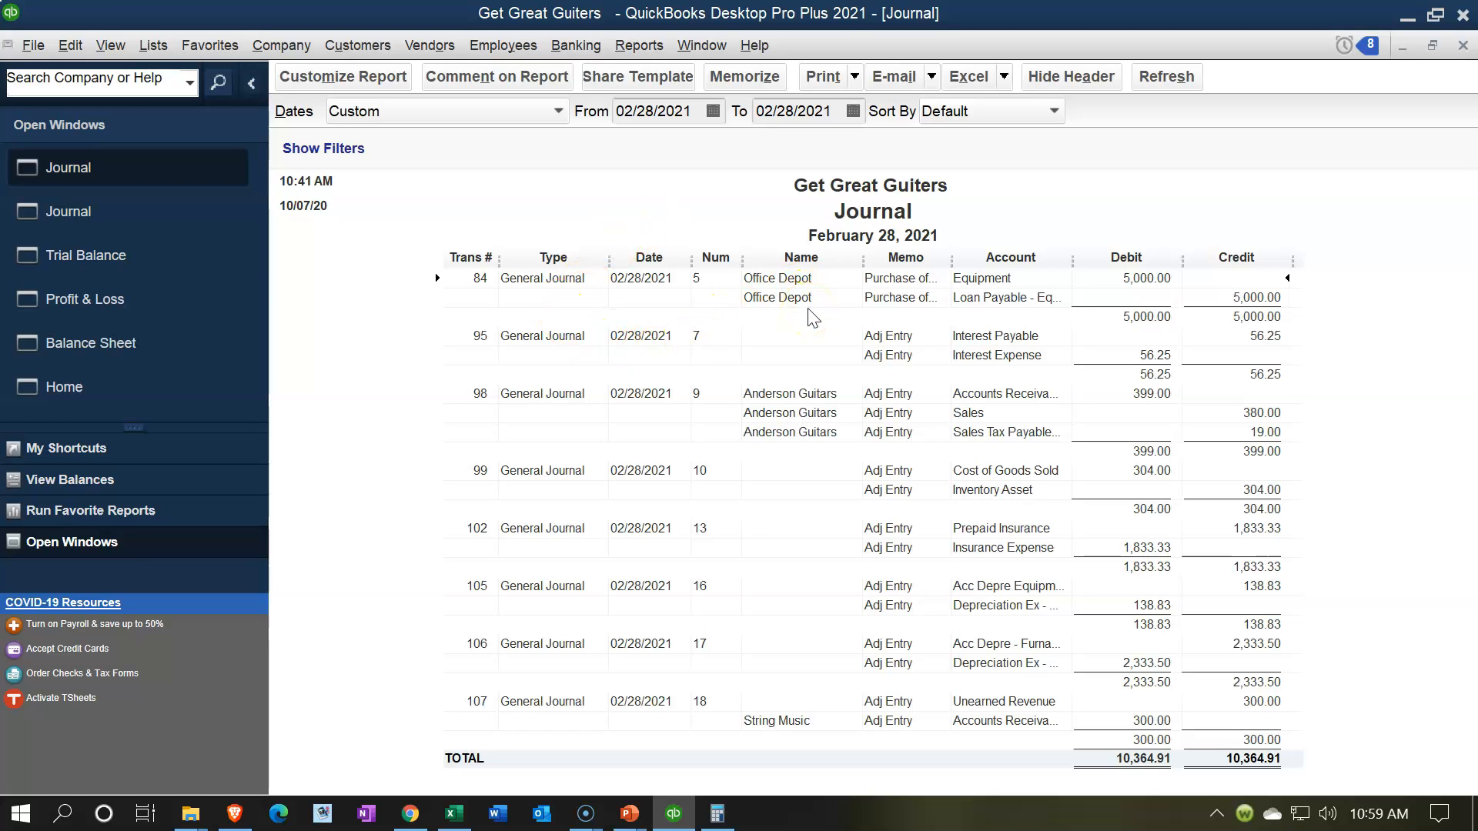
left_click(853, 80)
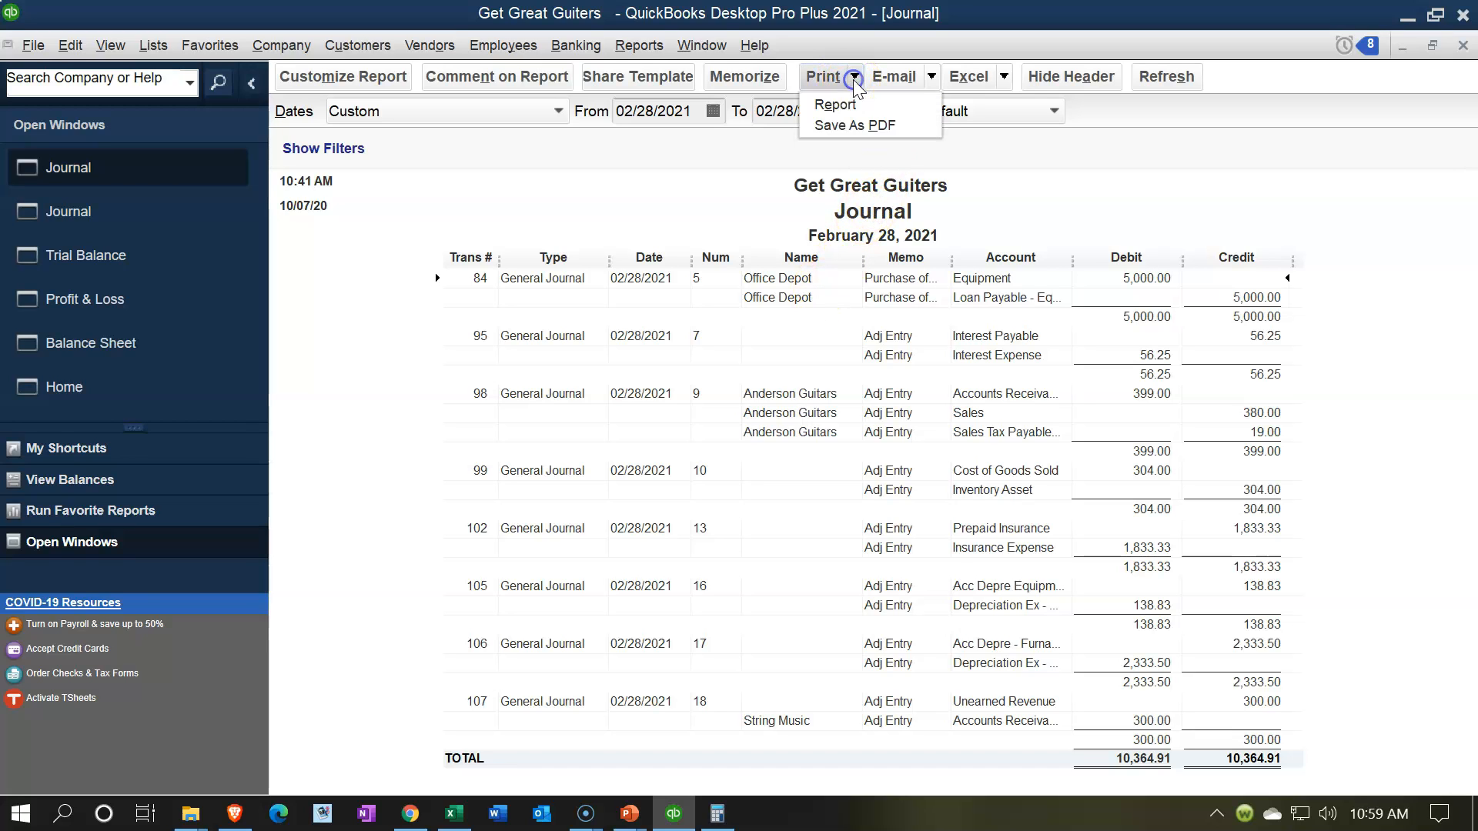
left_click(845, 102)
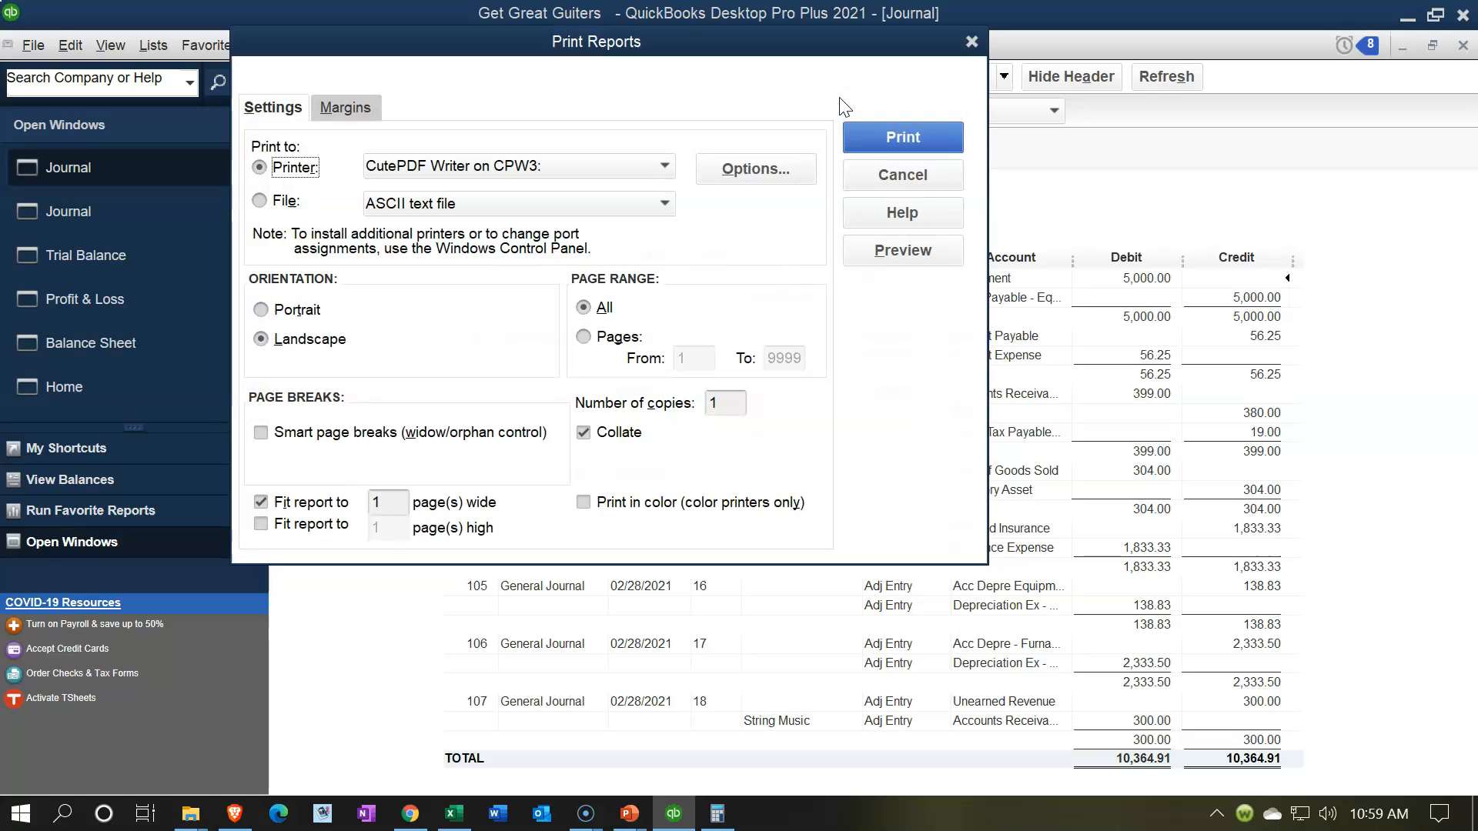
left_click(866, 129)
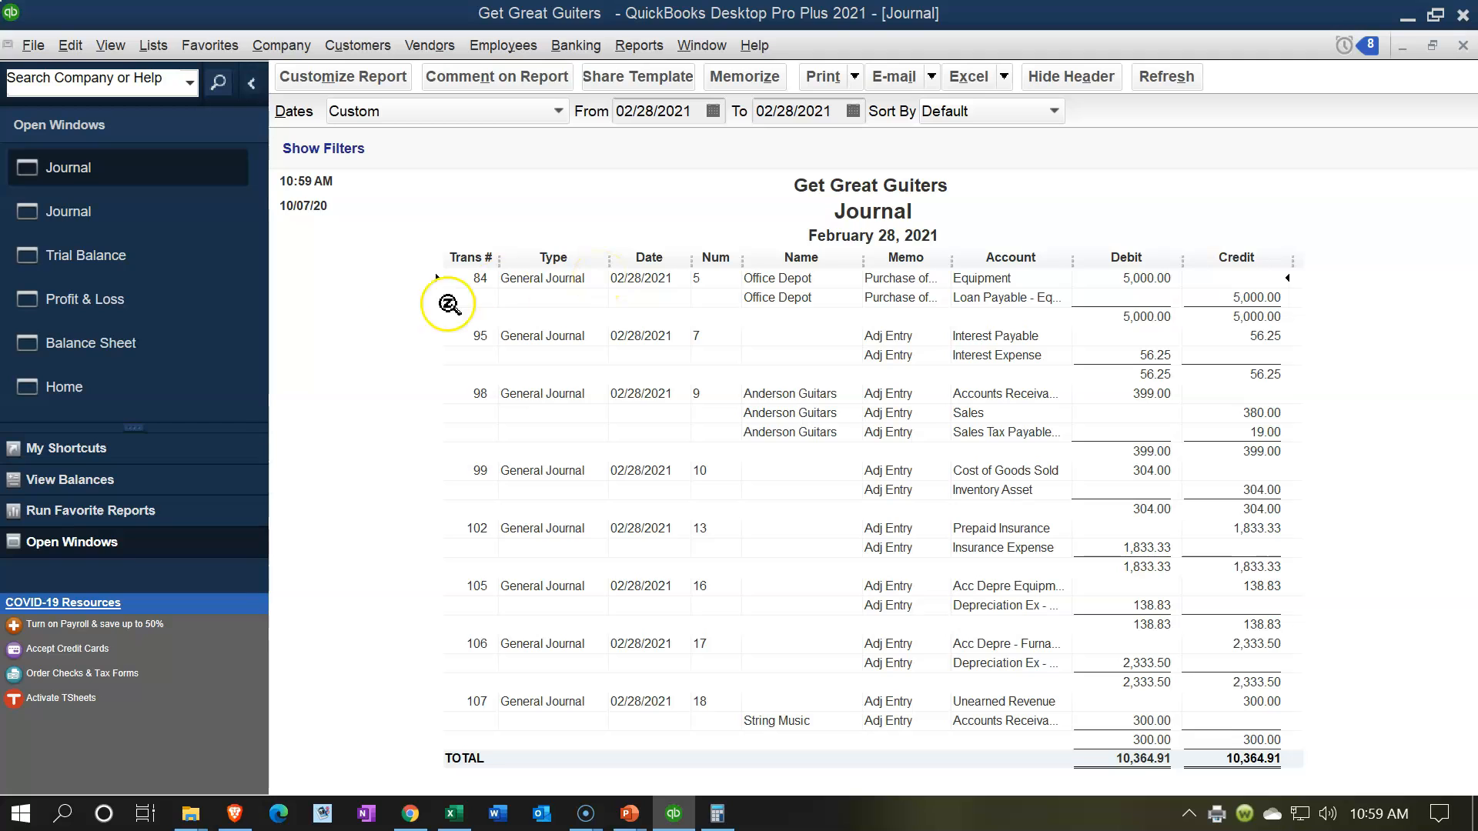
left_click(960, 212)
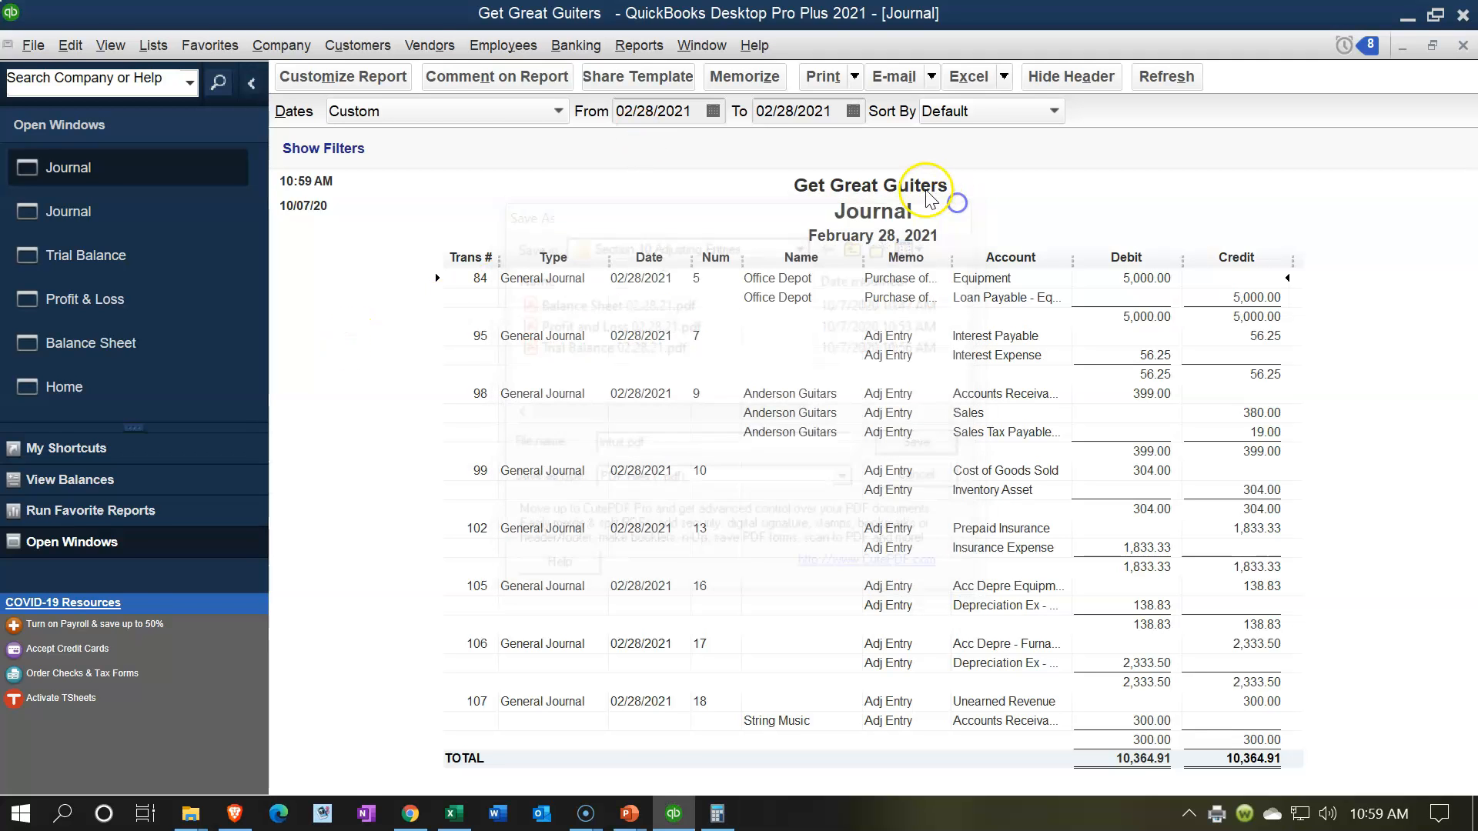
Step: Title the Journal report Adjusting Entries and remove the date prepared and time prepared from its header
left_click(340, 76)
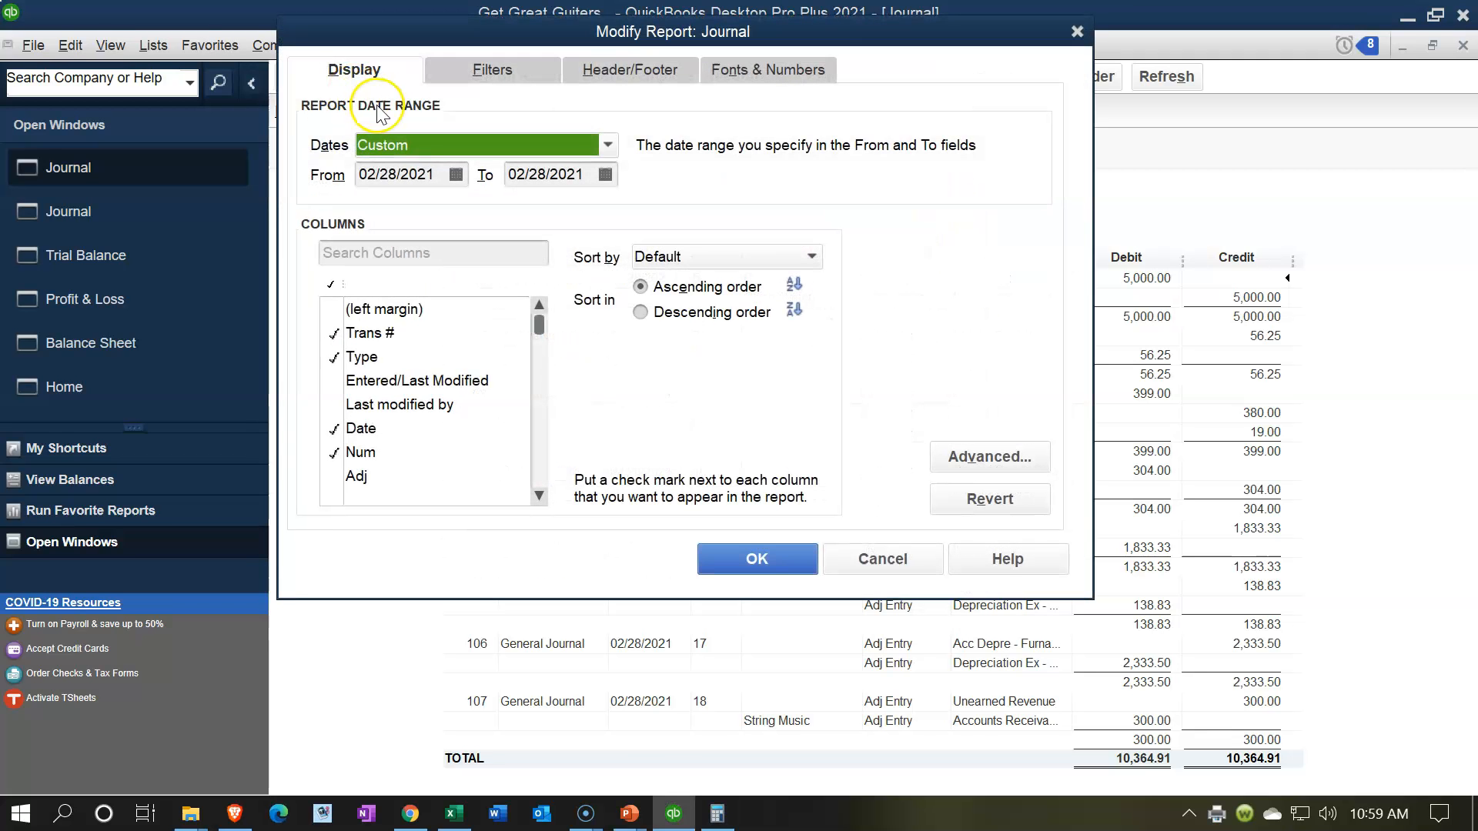
left_click(598, 79)
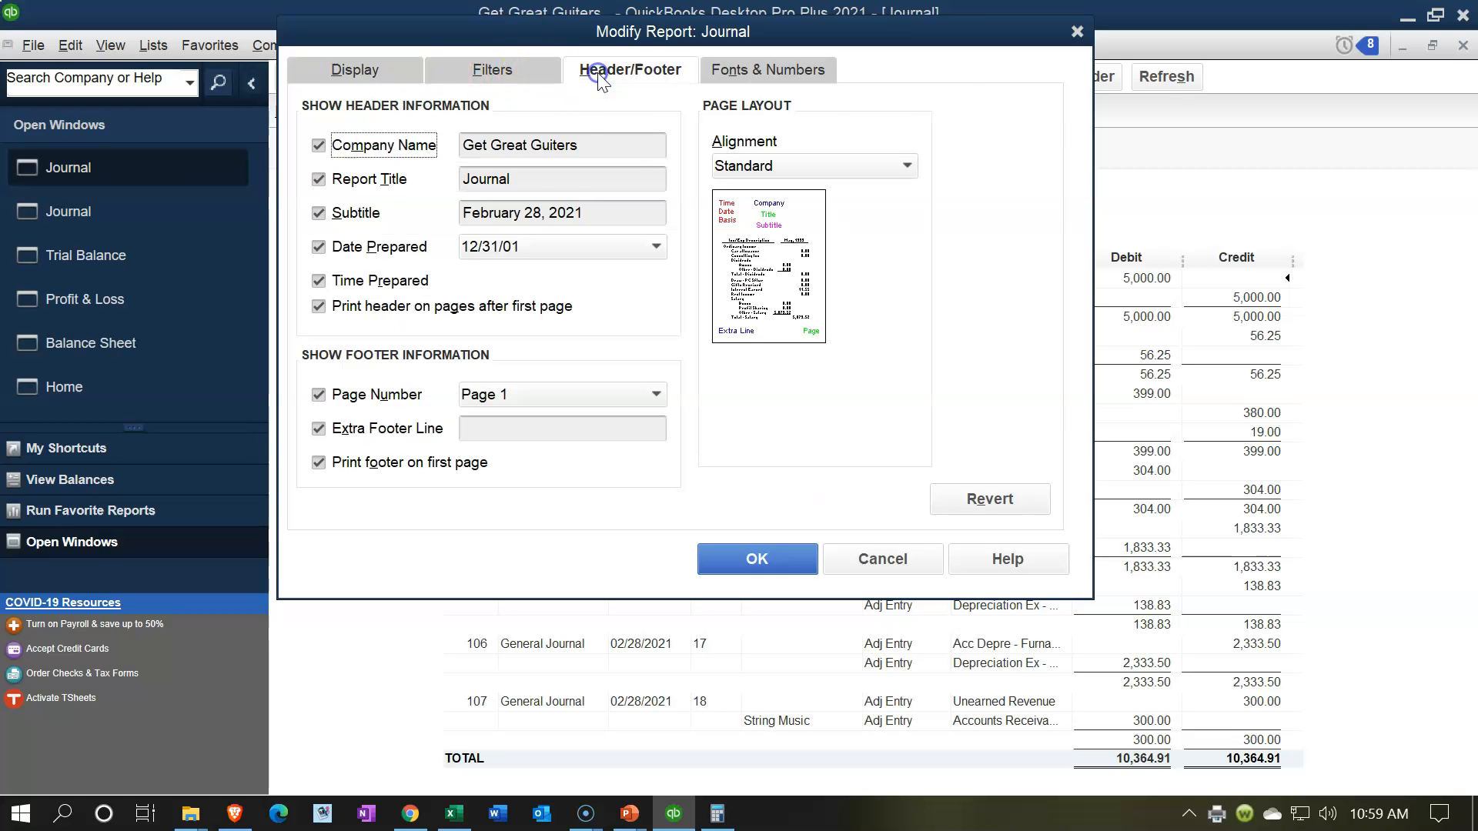
double_click(589, 180)
type("Adjusting Entries")
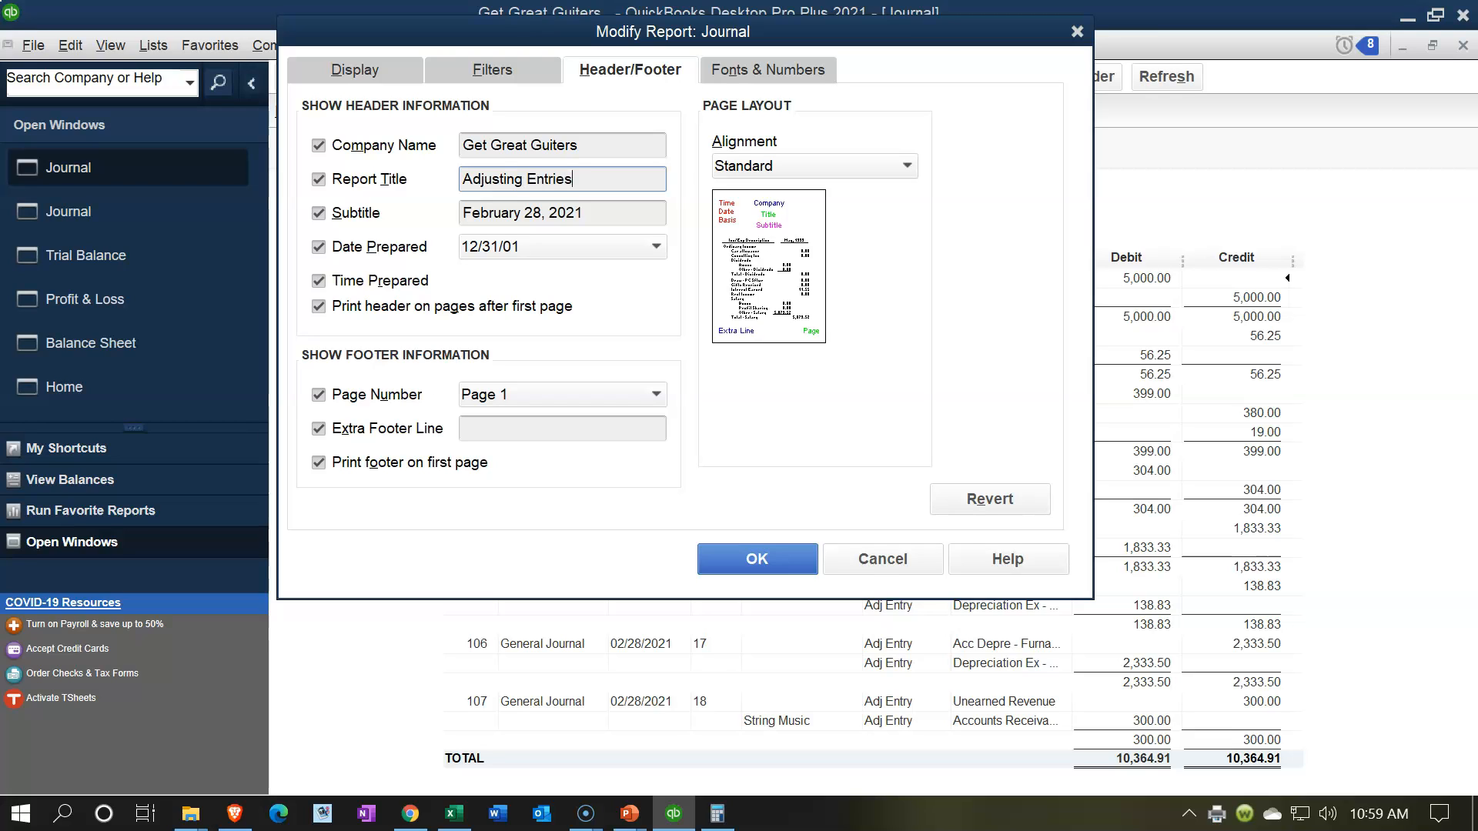
left_click(317, 247)
left_click(318, 280)
left_click(316, 308)
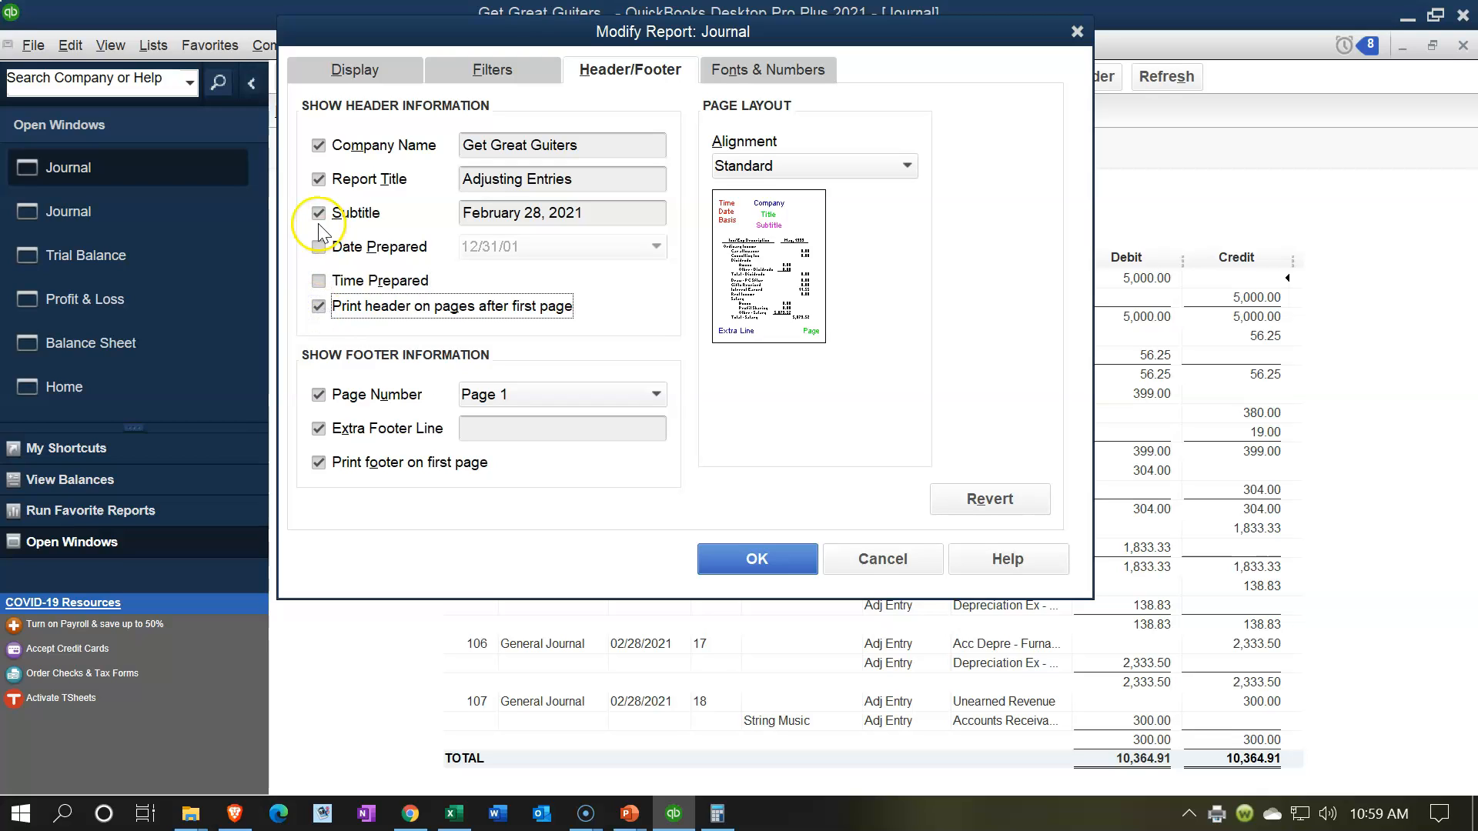
Step: Show the report's negative numbers in parentheses and in bright red, and apply the report changes
left_click(757, 76)
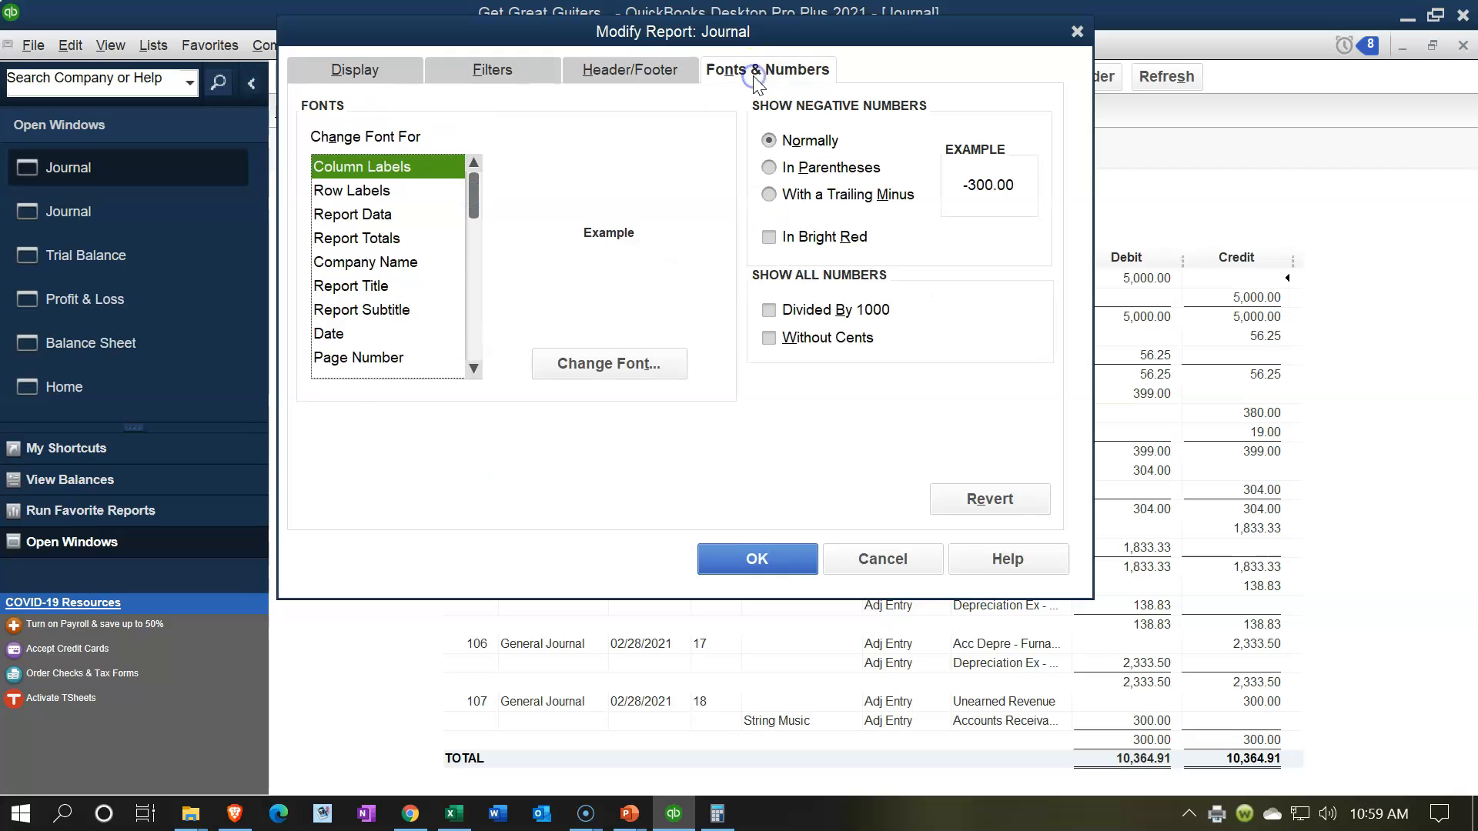
left_click(768, 239)
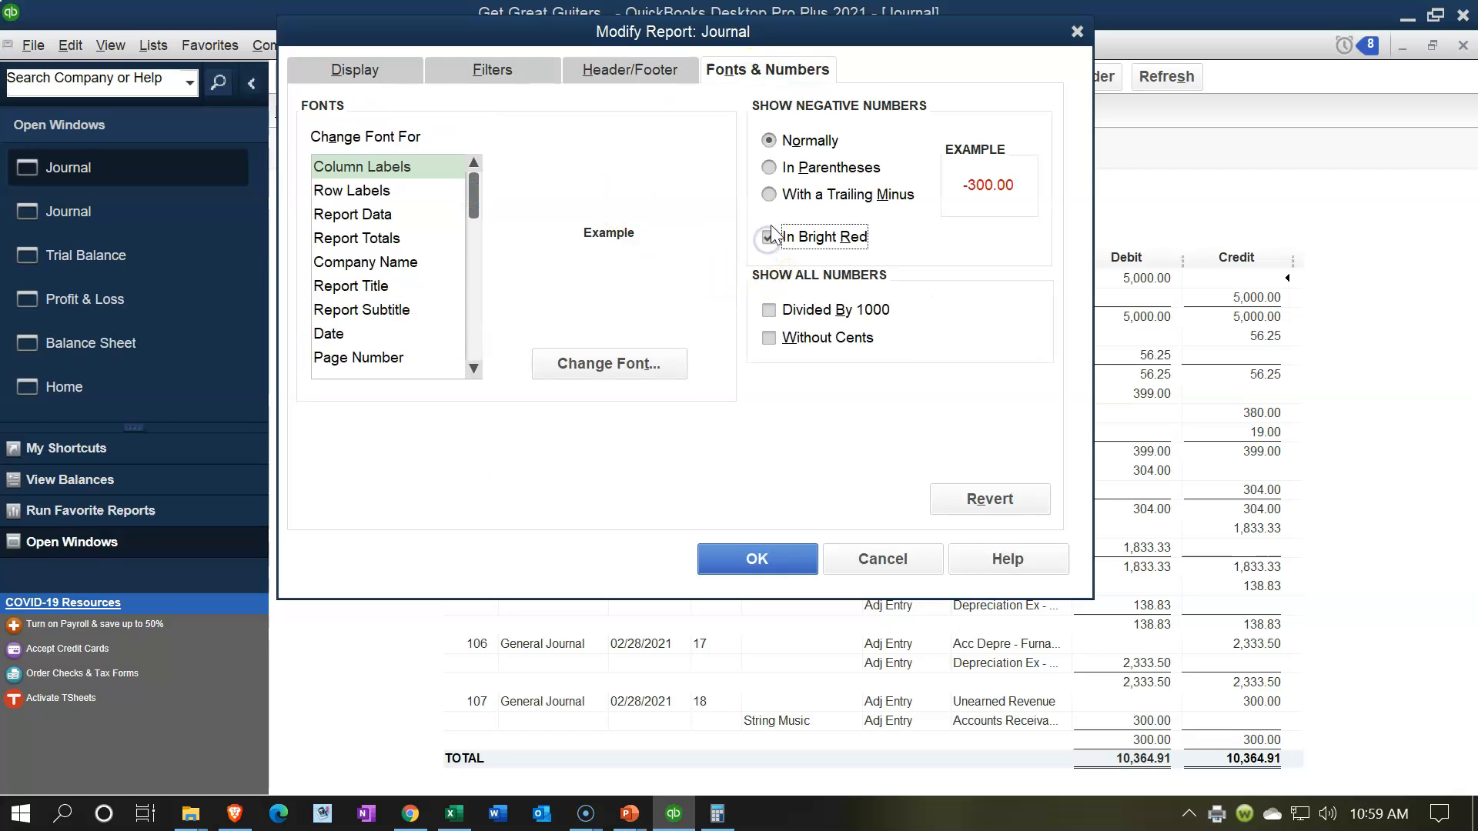
left_click(770, 169)
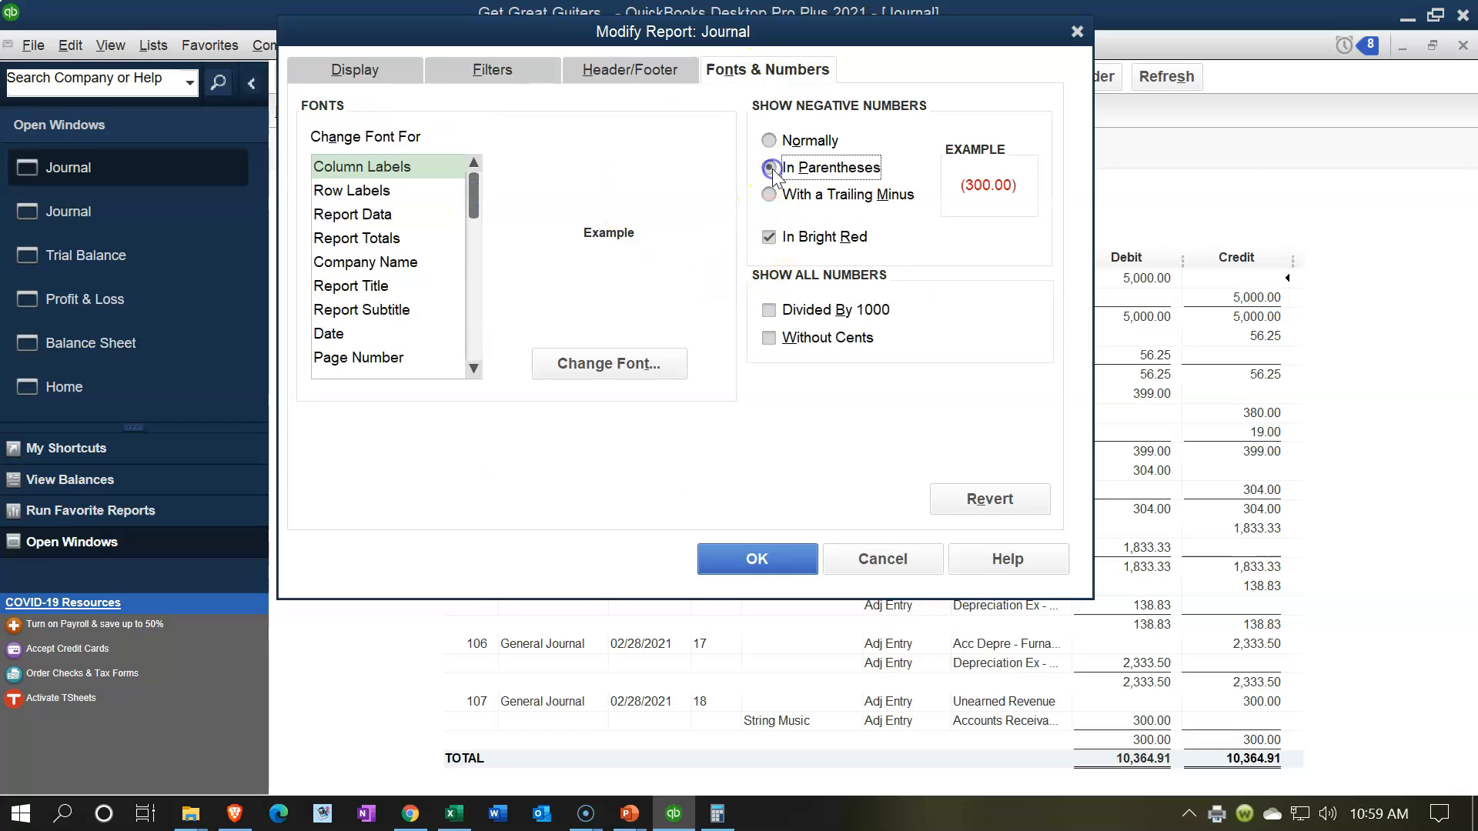
left_click(759, 555)
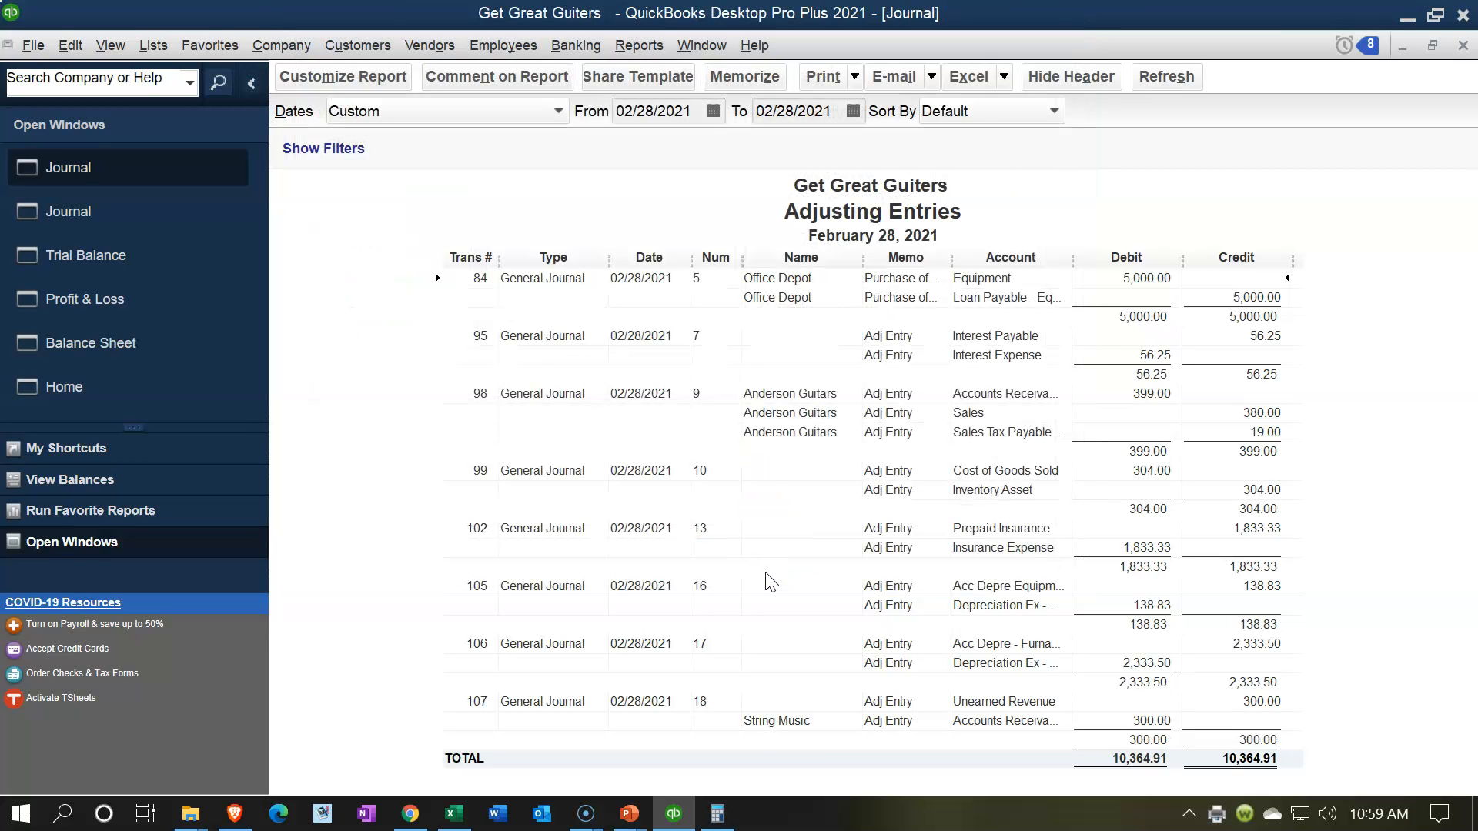
Step: Print the Adjusting Entries report to PDF, saving it as Adjusting Entries 02.28.21.pdf in the Section 10 Adjusting Entries folder
left_click(830, 77)
left_click(835, 104)
left_click(873, 133)
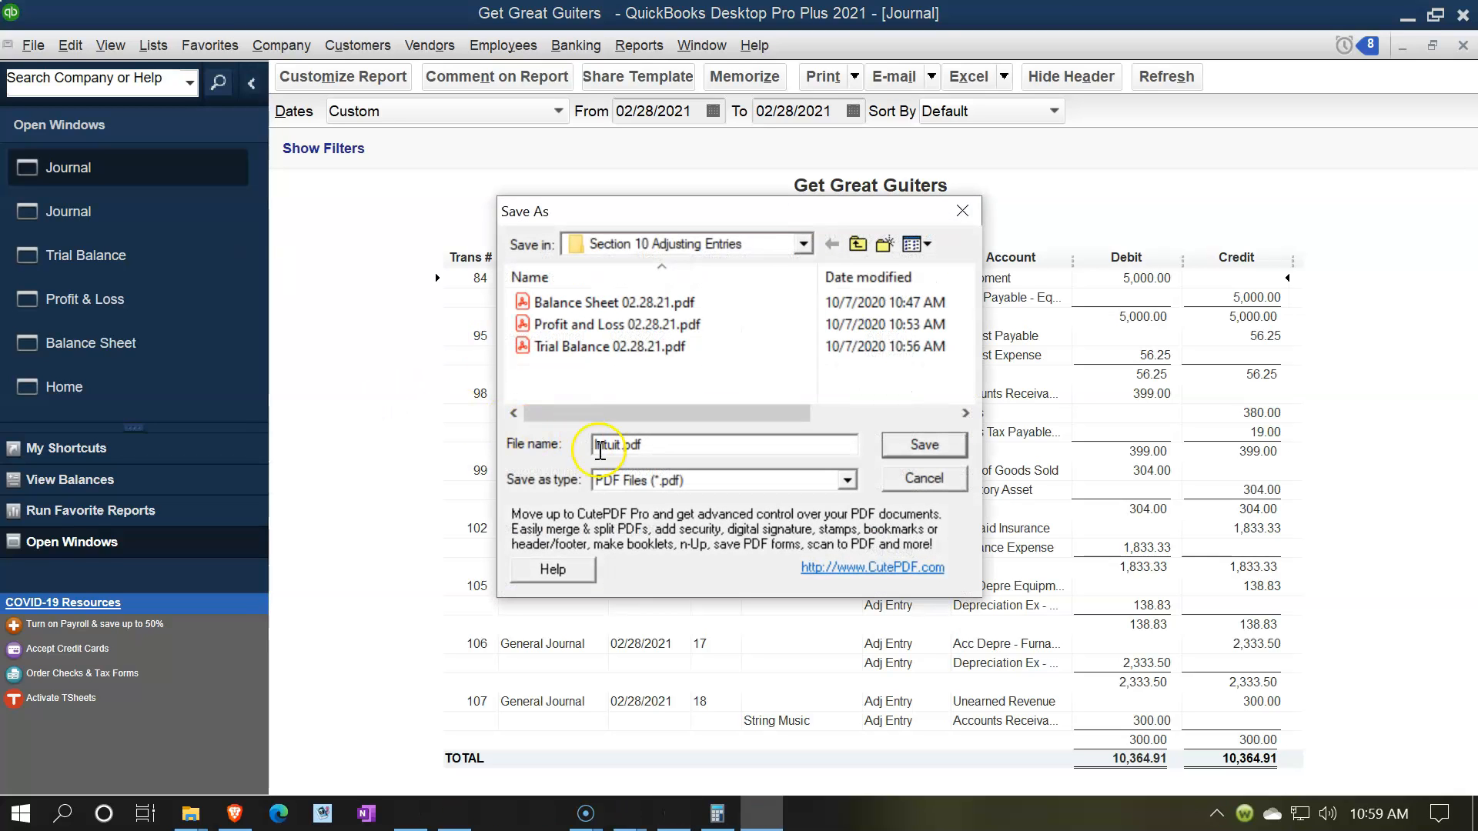
left_click(605, 449)
left_click_drag(703, 218, 767, 274)
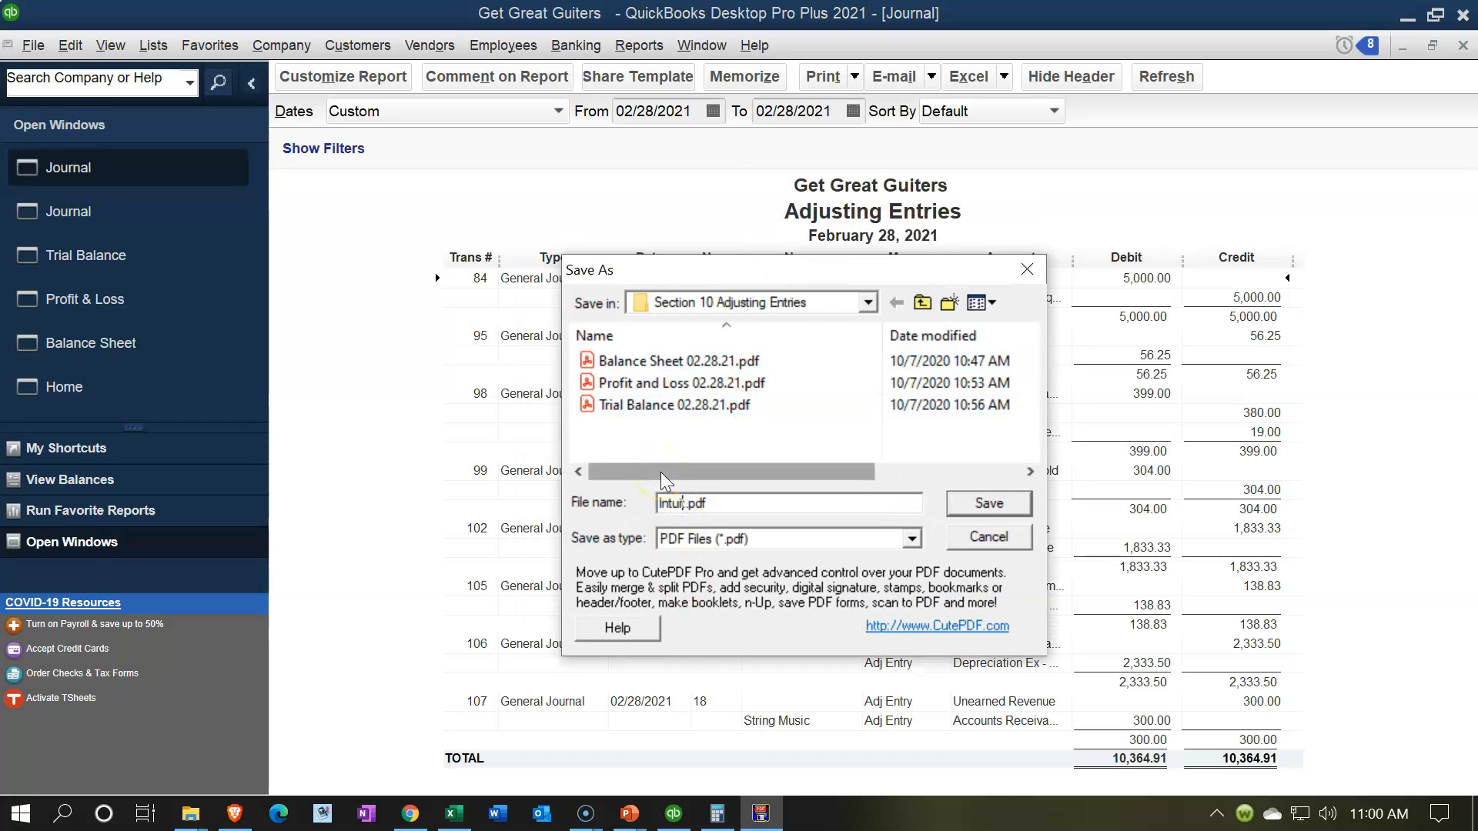
type("Adjusting Entries 02.28.21")
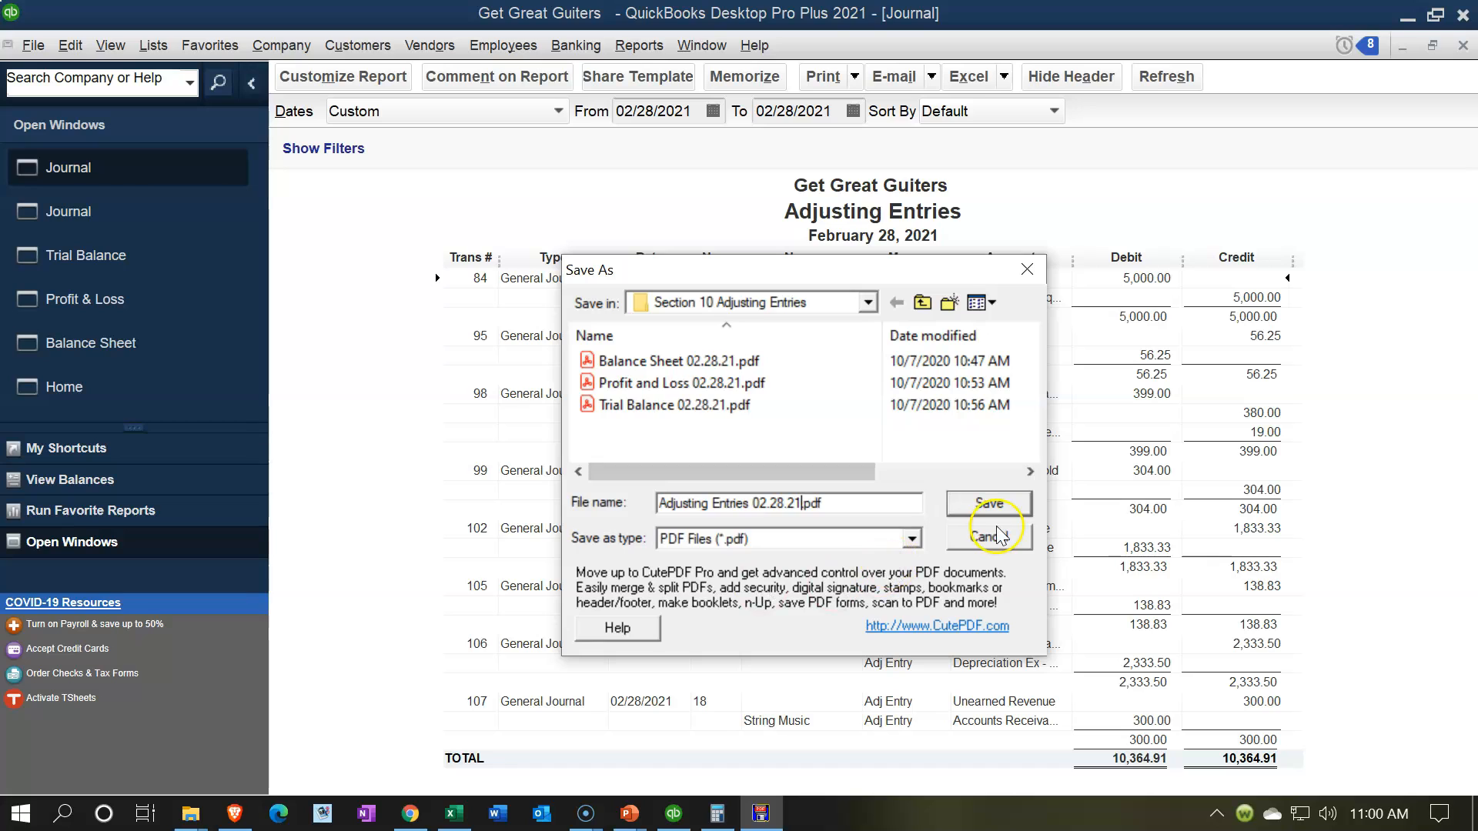
left_click(990, 504)
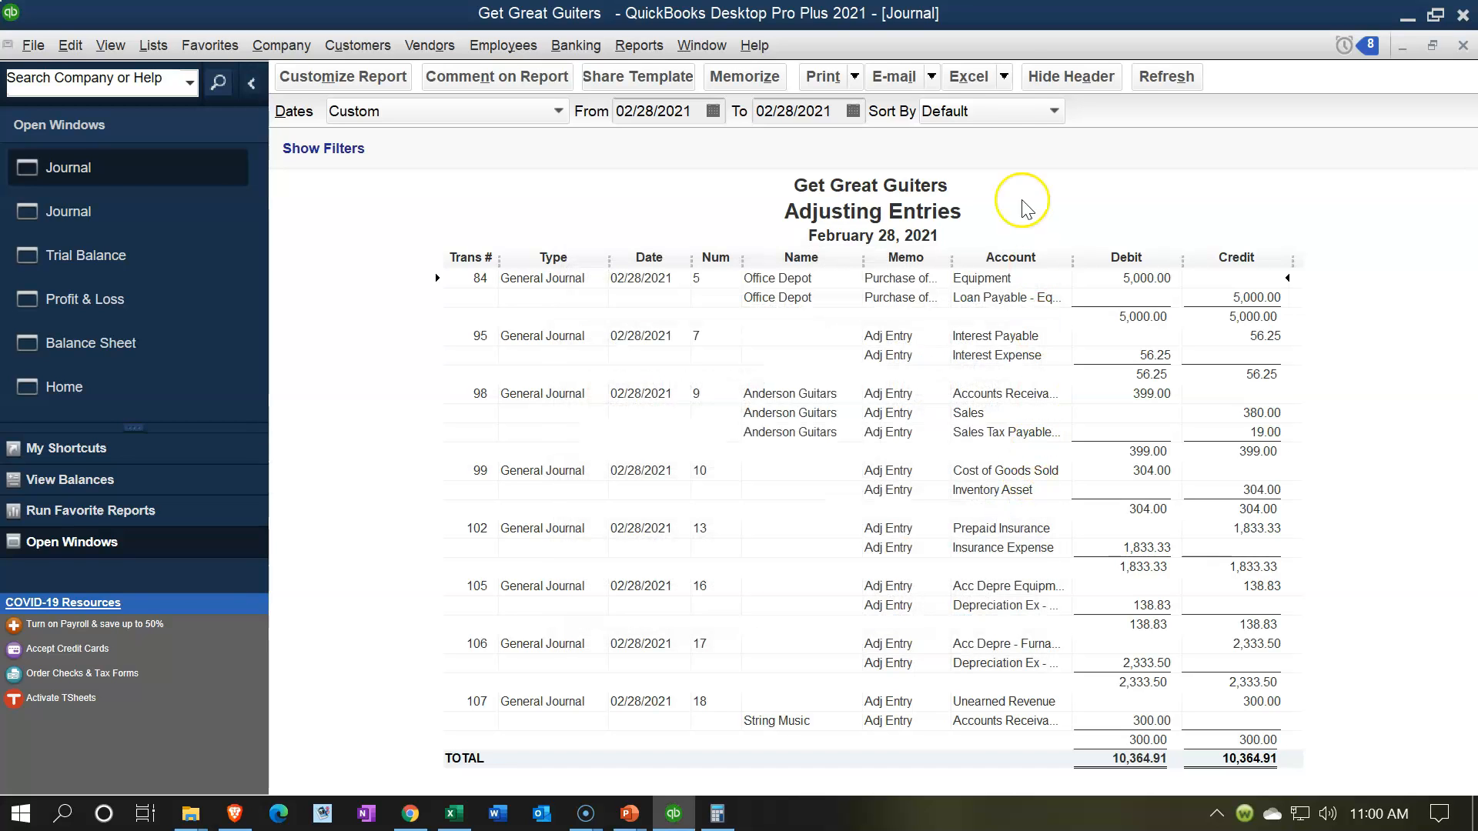
Step: Export the Adjusting Entries report to a new worksheet in the existing workbook Adjusting Entries & Worksheets.xlsx
left_click(1004, 77)
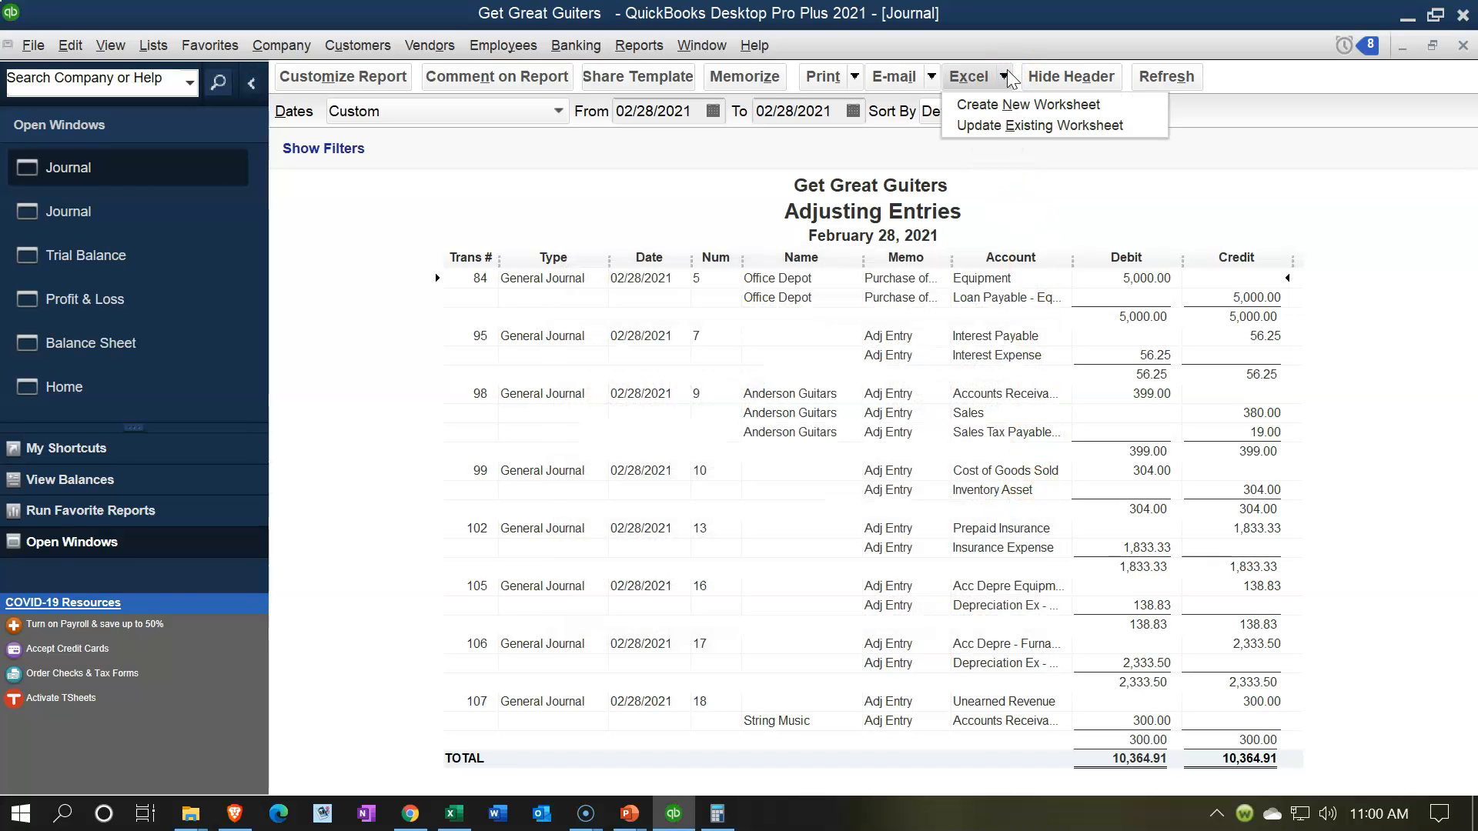
left_click(994, 103)
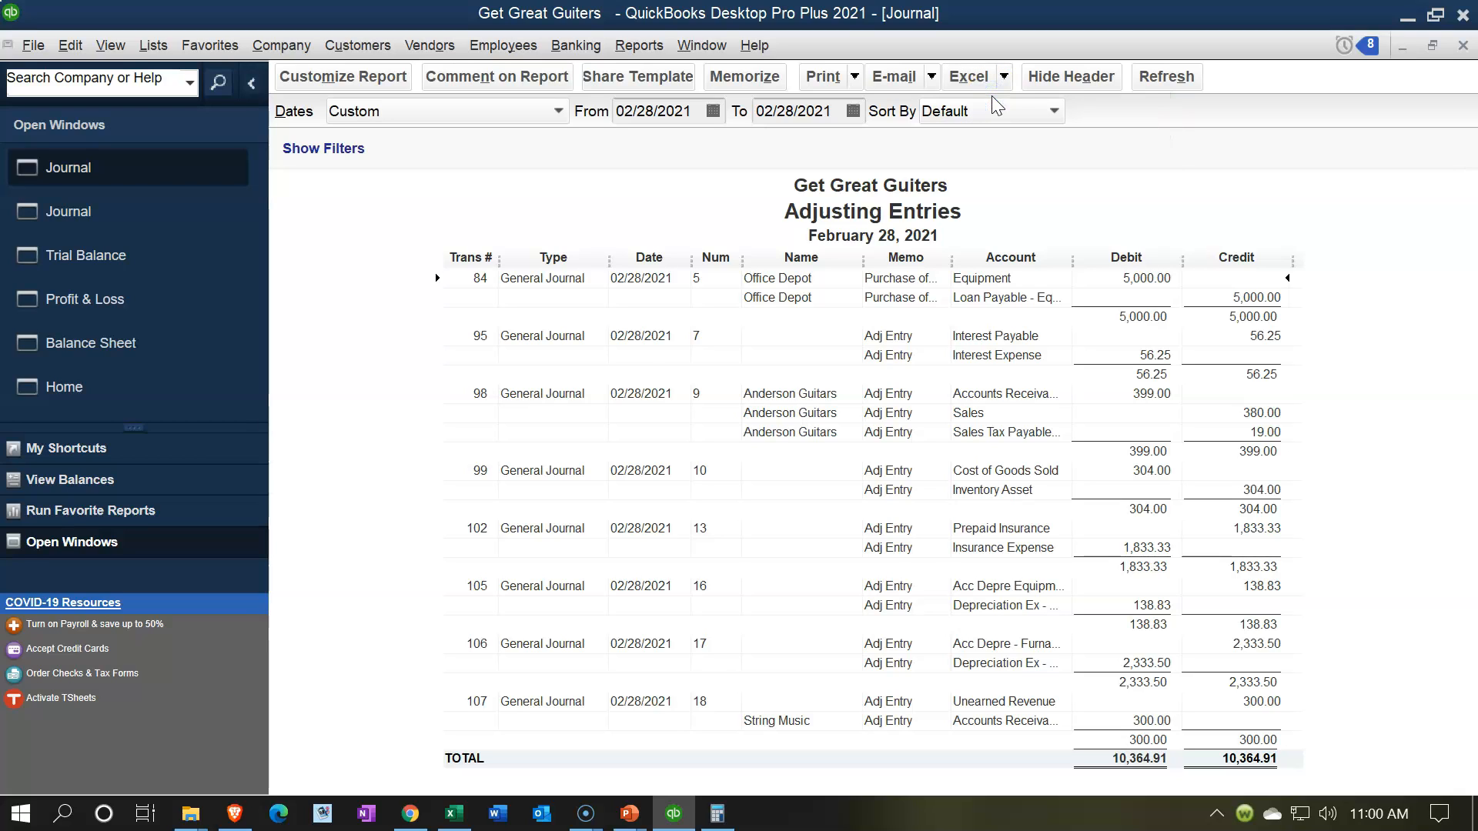
left_click(652, 270)
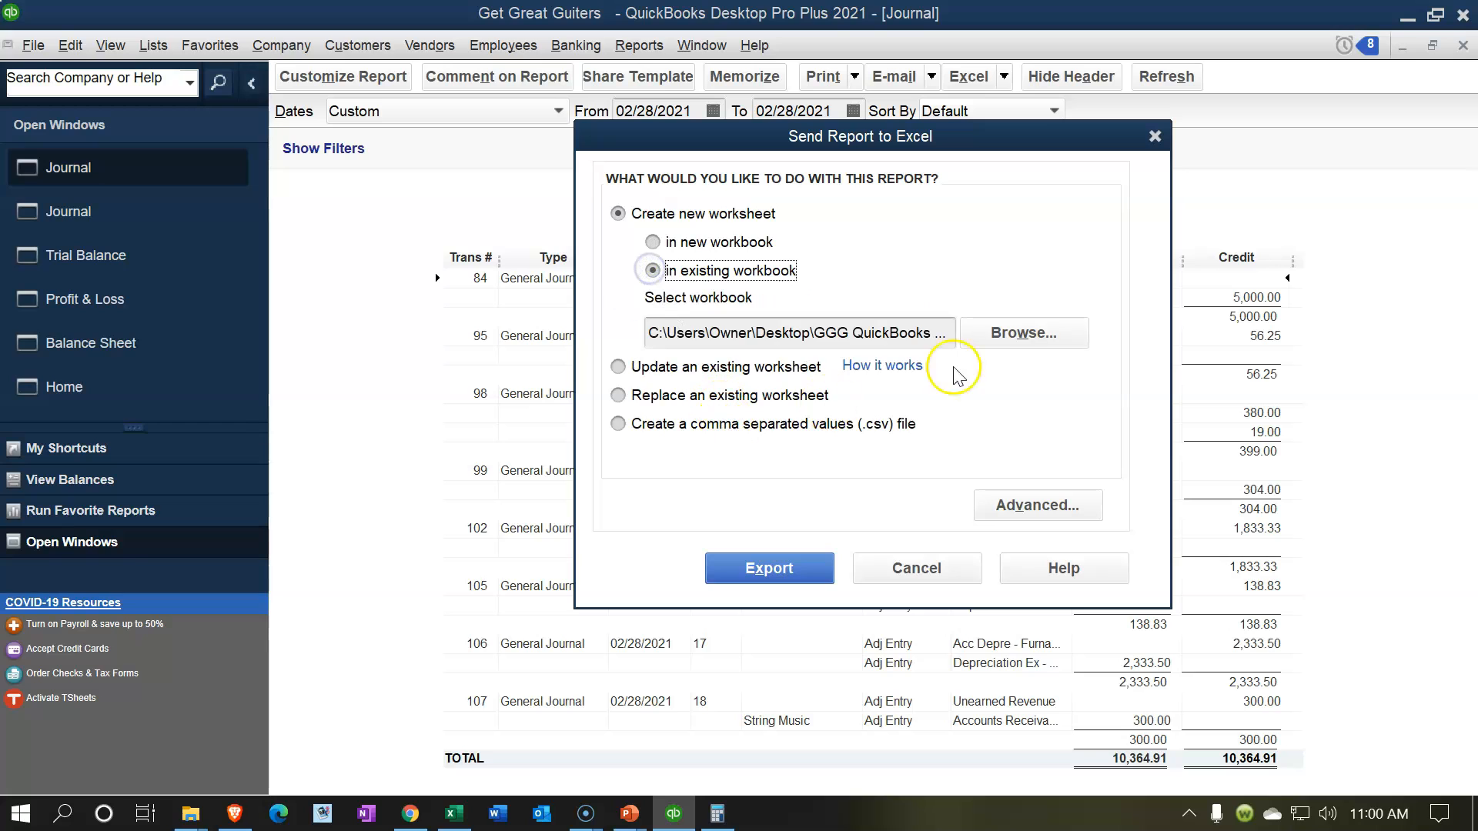
left_click(1035, 335)
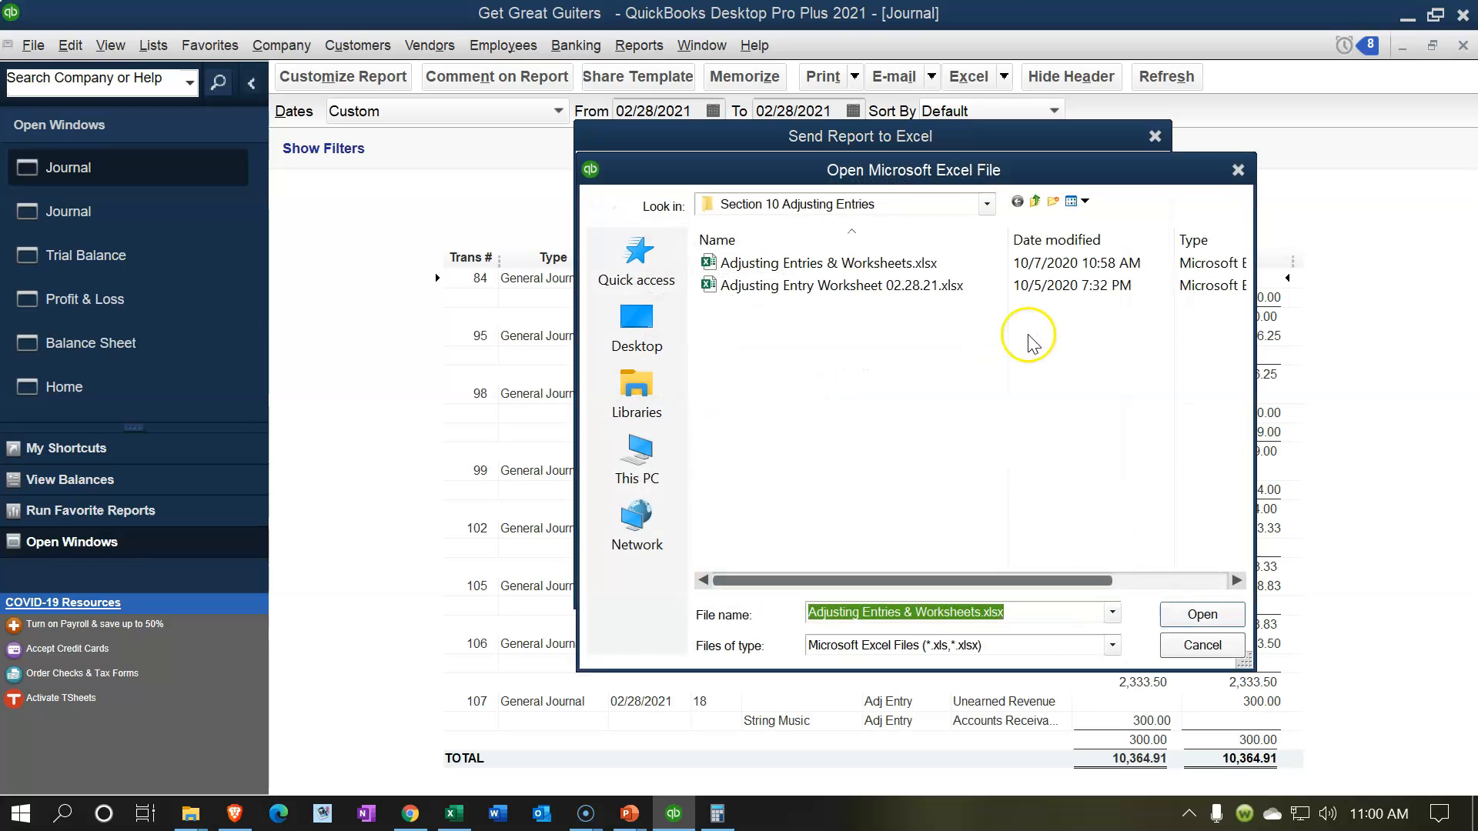
double_click(845, 265)
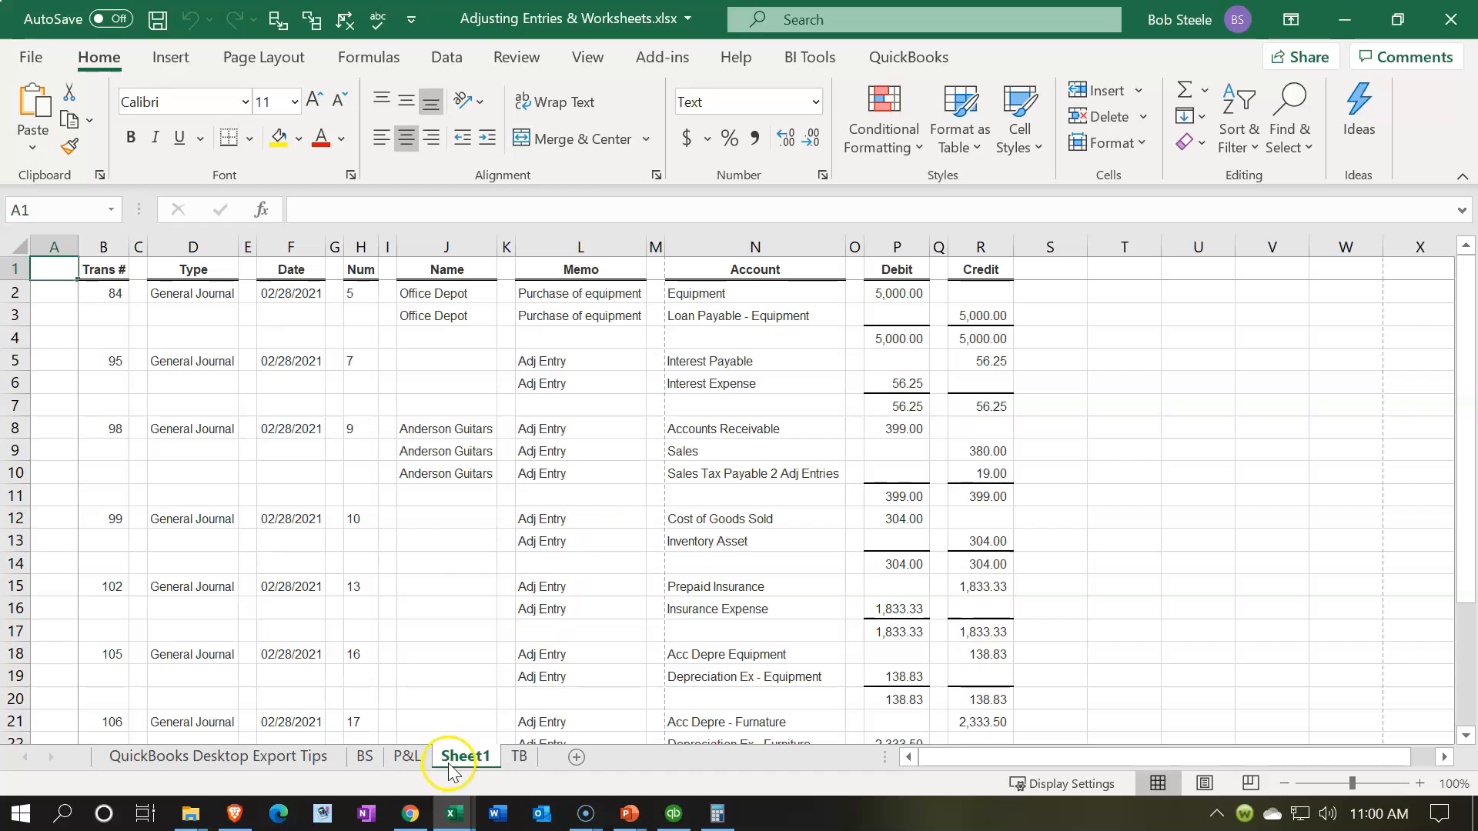
Step: Move Sheet1 after the TB sheet and delete the QuickBooks Desktop Export Tips worksheet
left_click_drag(550, 759, 551, 759)
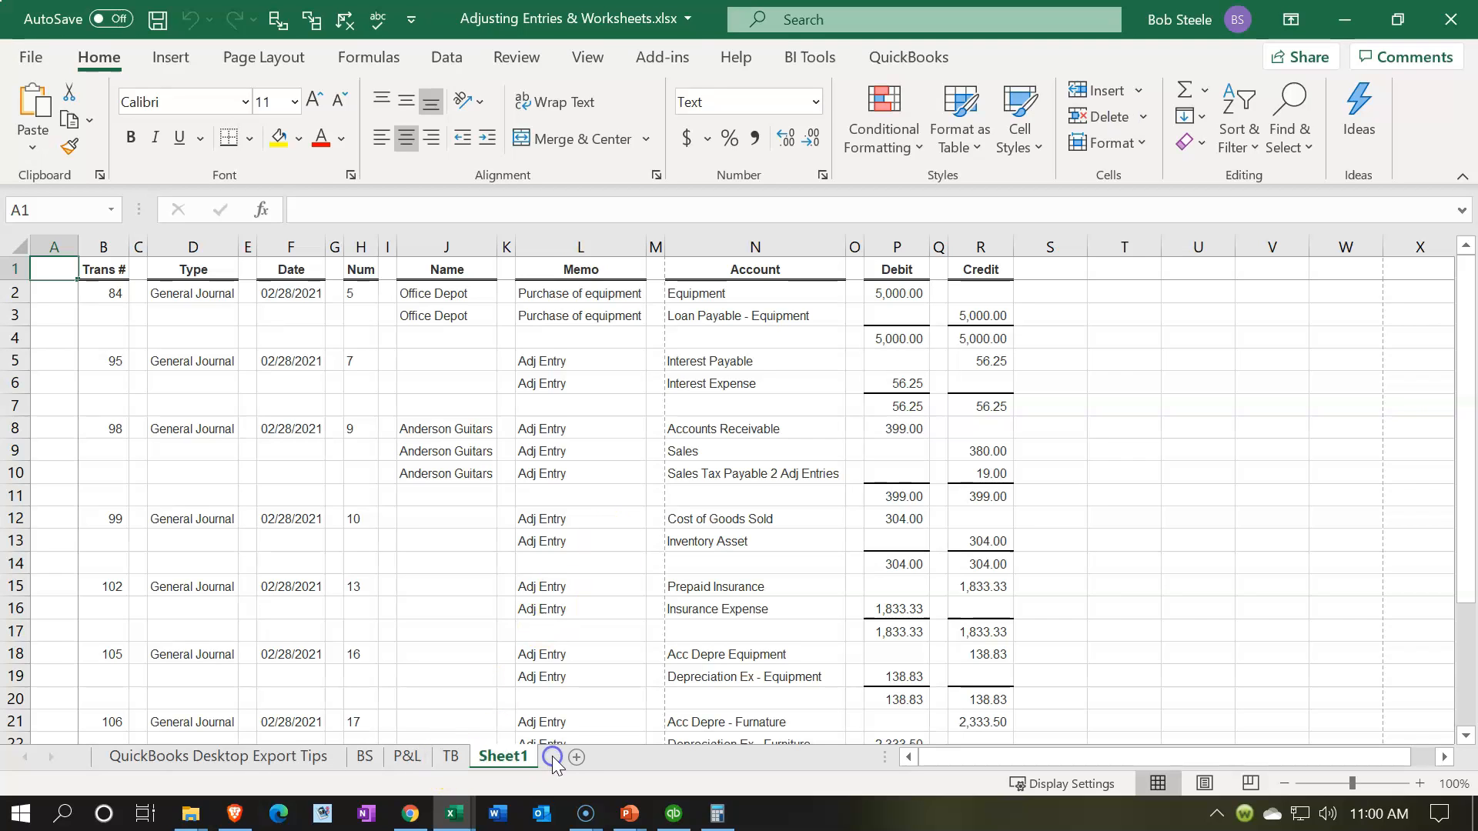
left_click(295, 759)
right_click(295, 759)
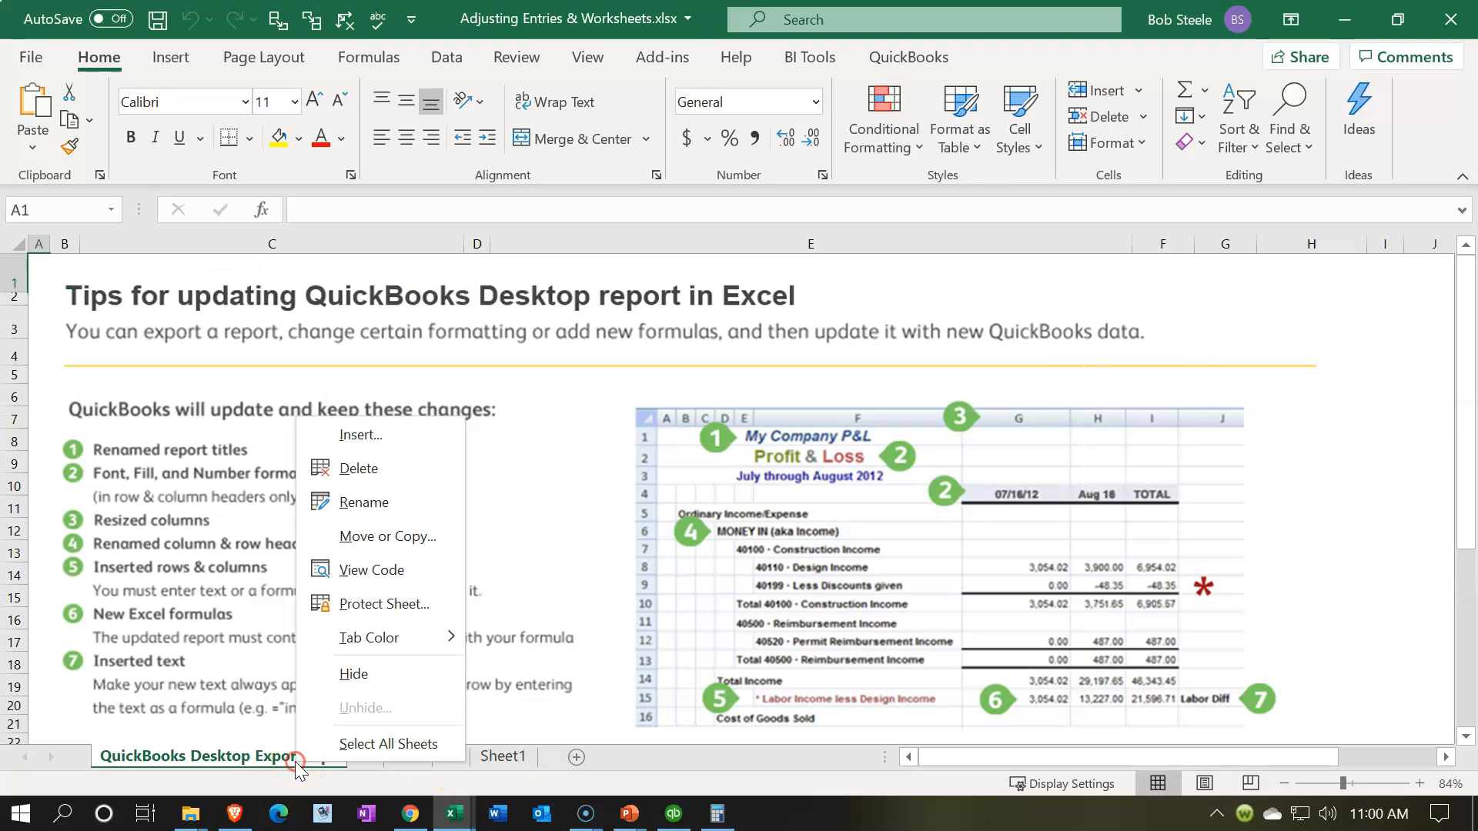
left_click(331, 468)
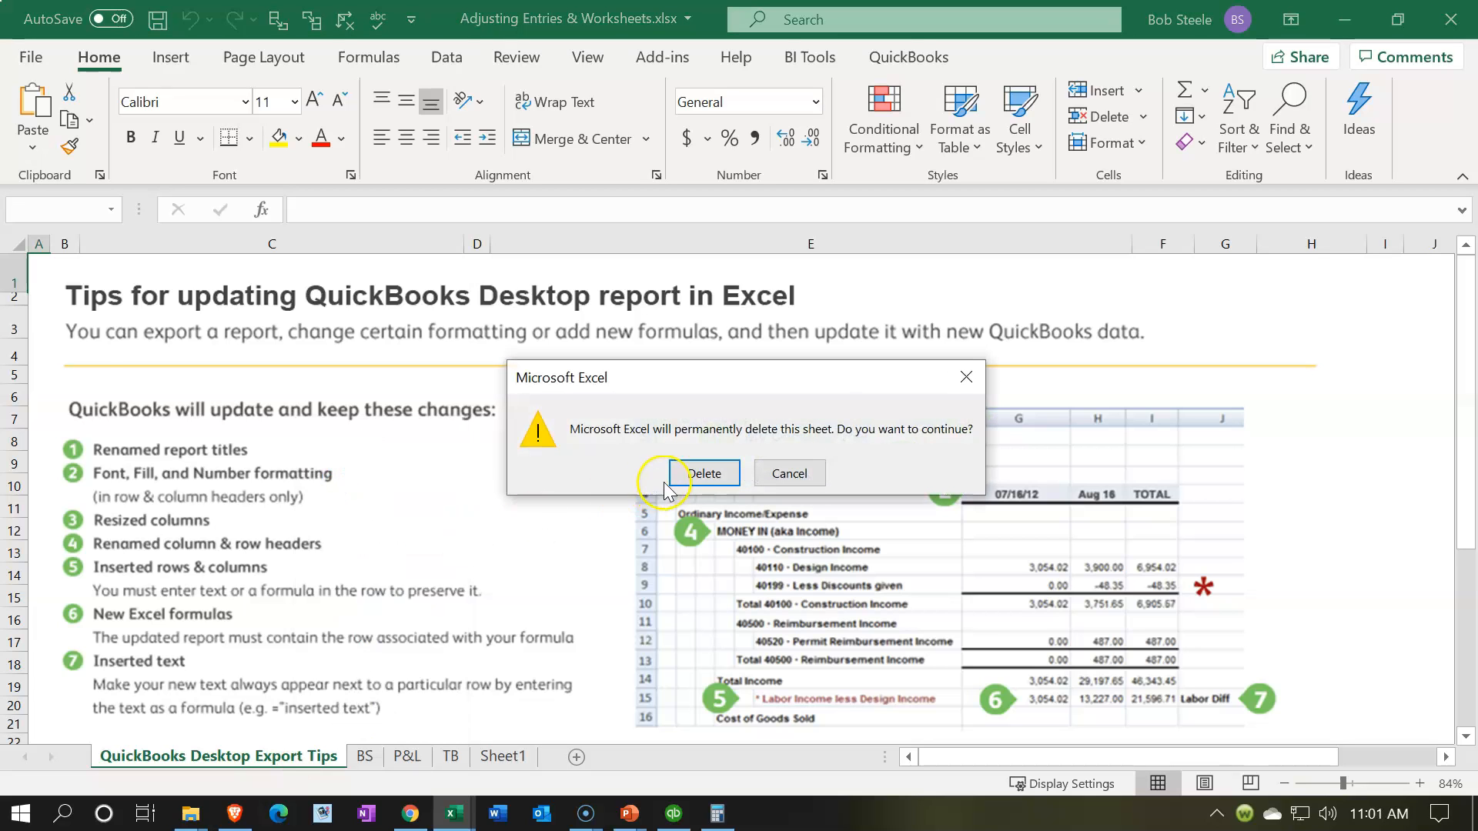
left_click(703, 473)
Step: Rename the Sheet1 worksheet as Adj Entries
left_click(248, 758)
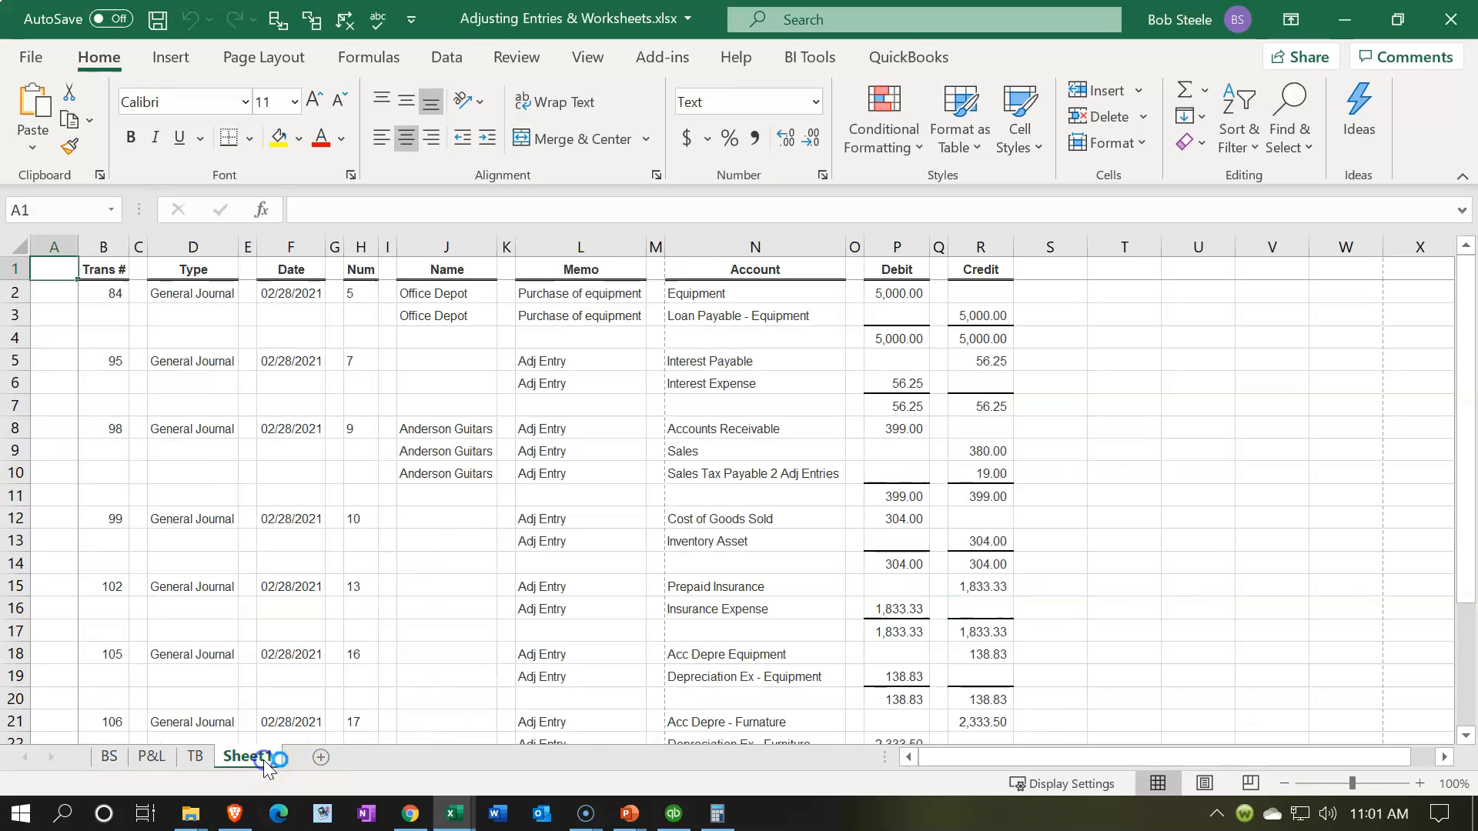
double_click(261, 759)
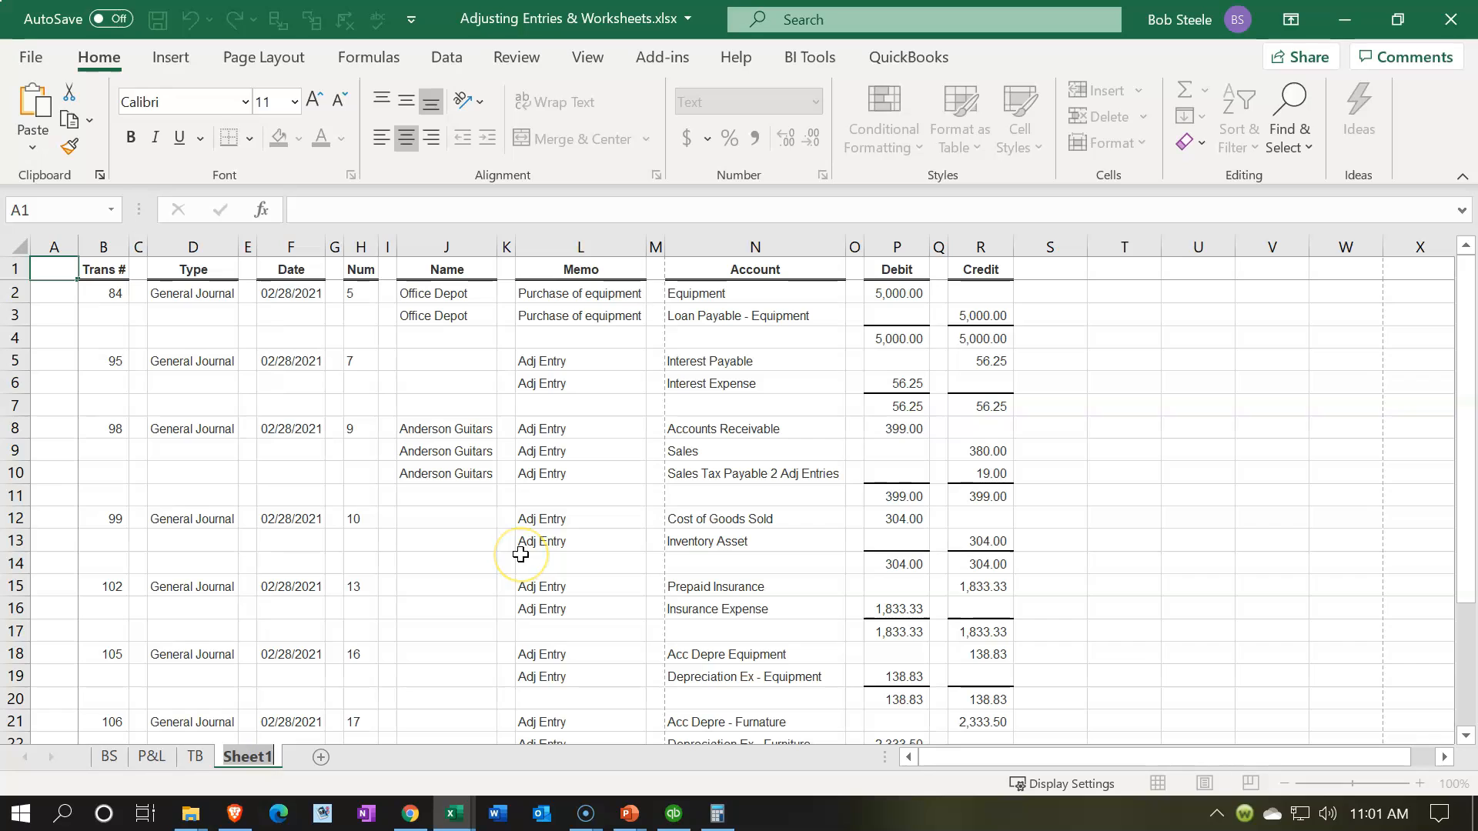
type("Adj Entries")
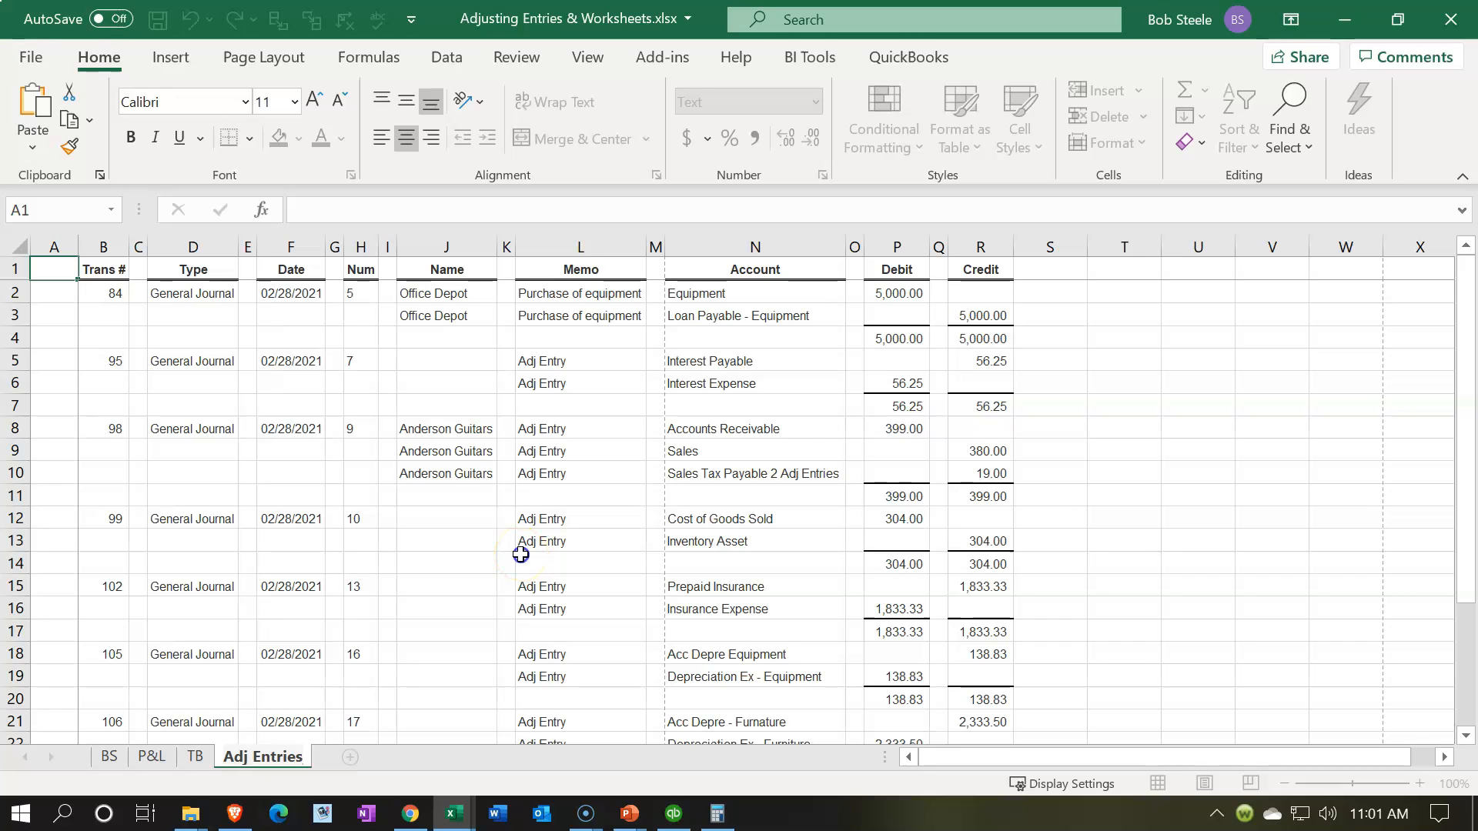
left_click(521, 554)
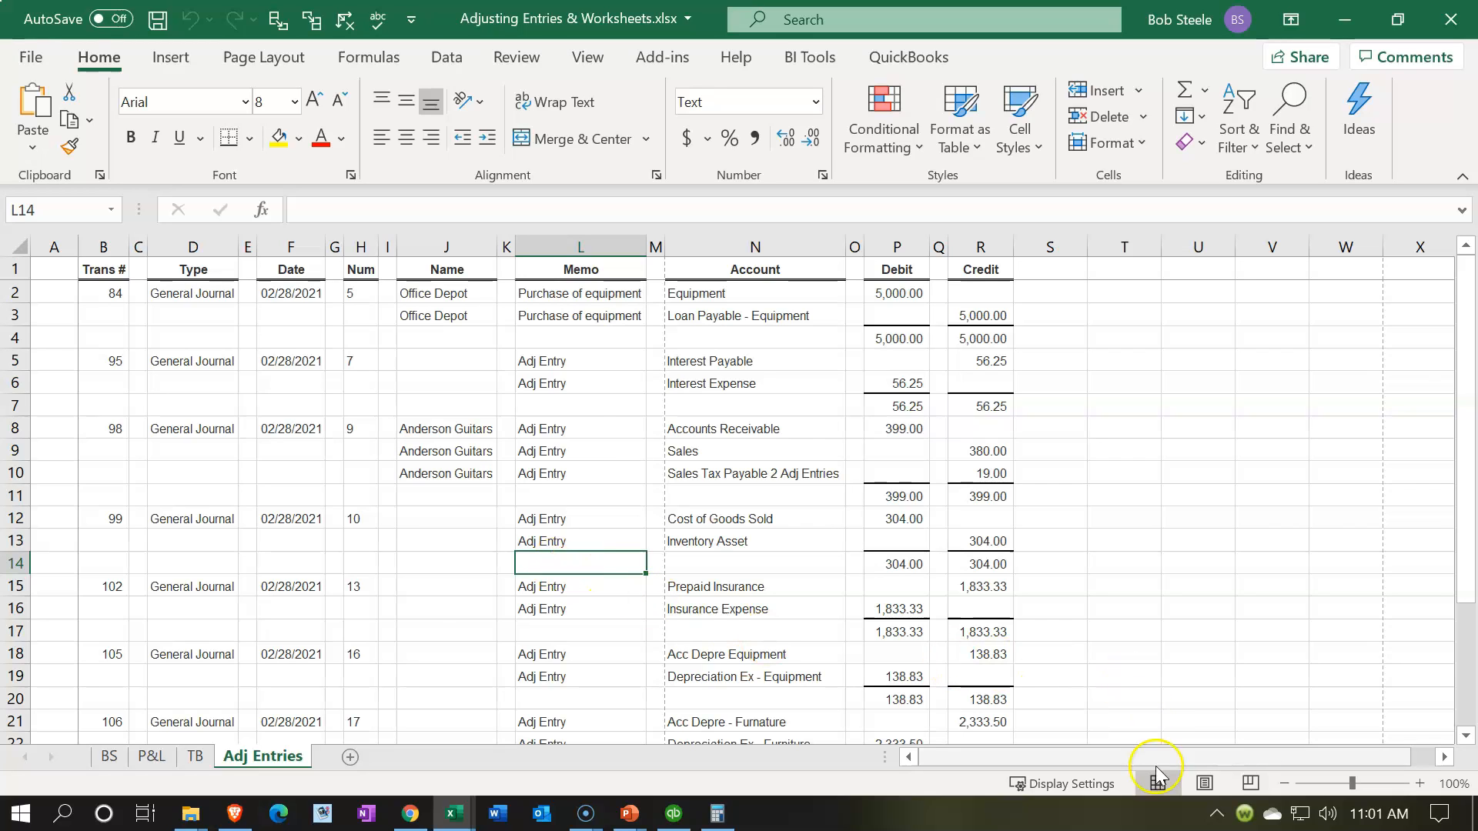
Step: Unfreeze the Adj Entries sheet's panes and remove its window split by way of Page Layout view, returning to Normal view
left_click(1205, 783)
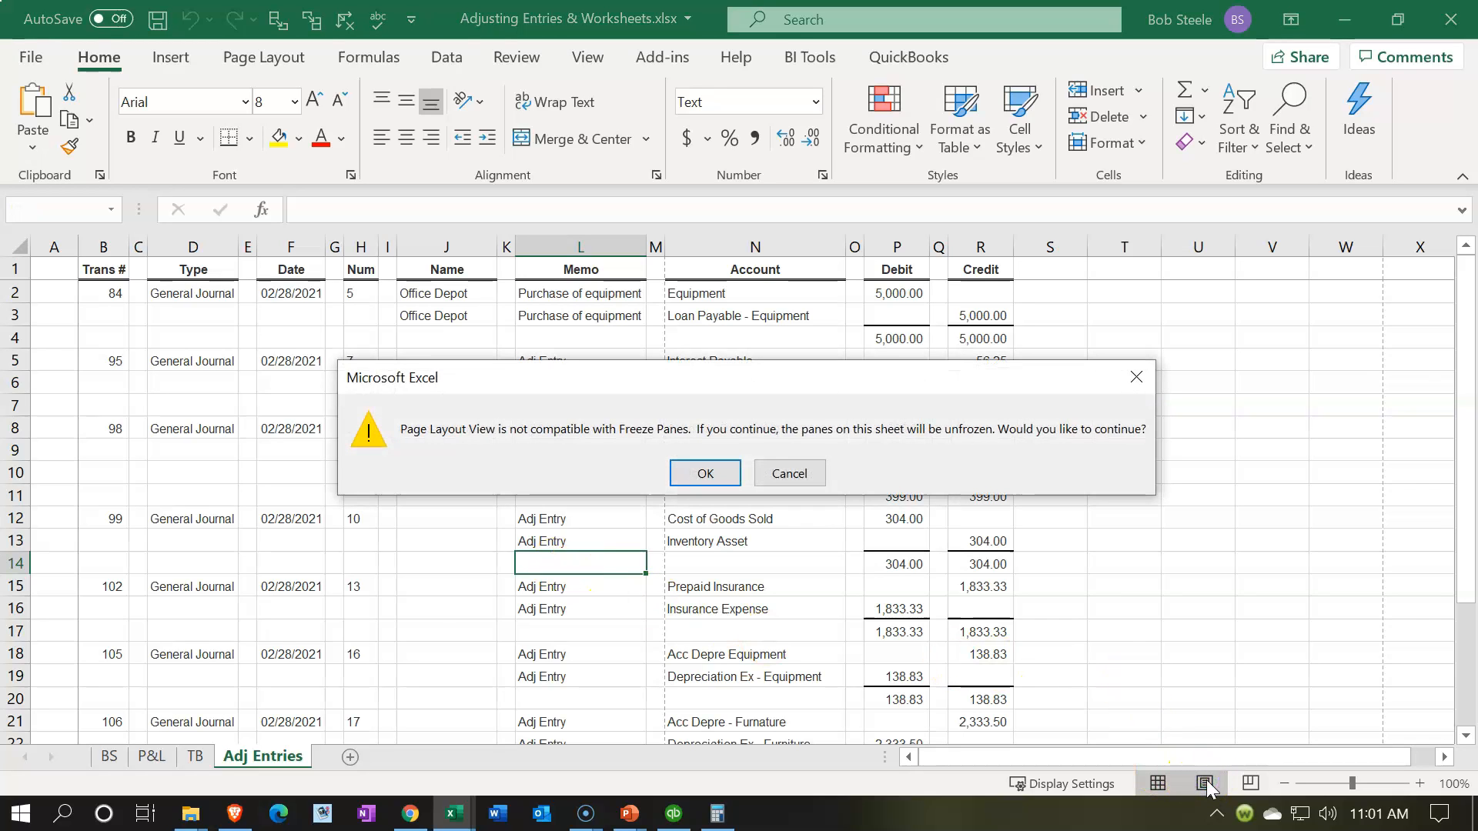
left_click(723, 473)
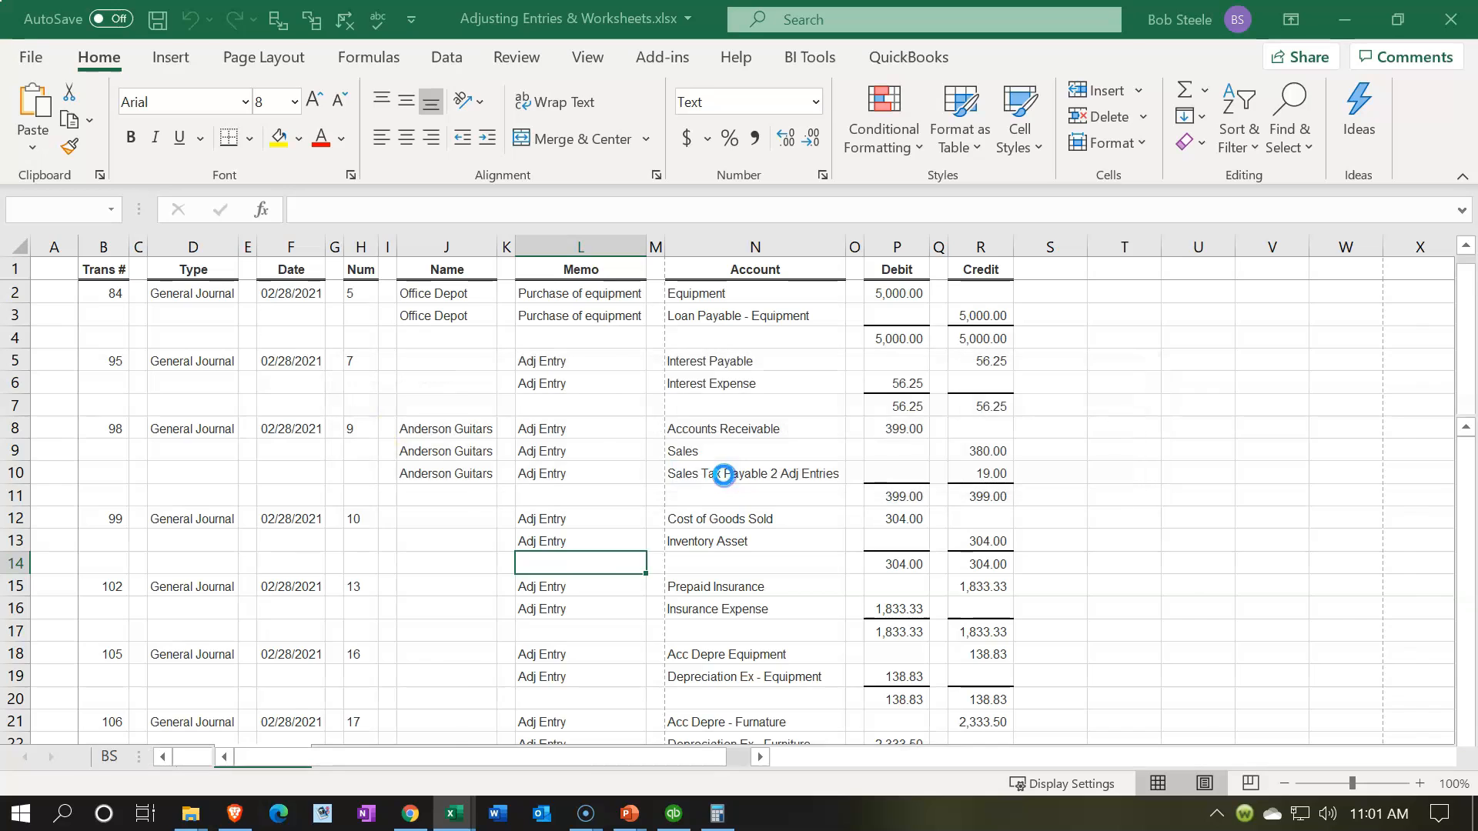
left_click(587, 57)
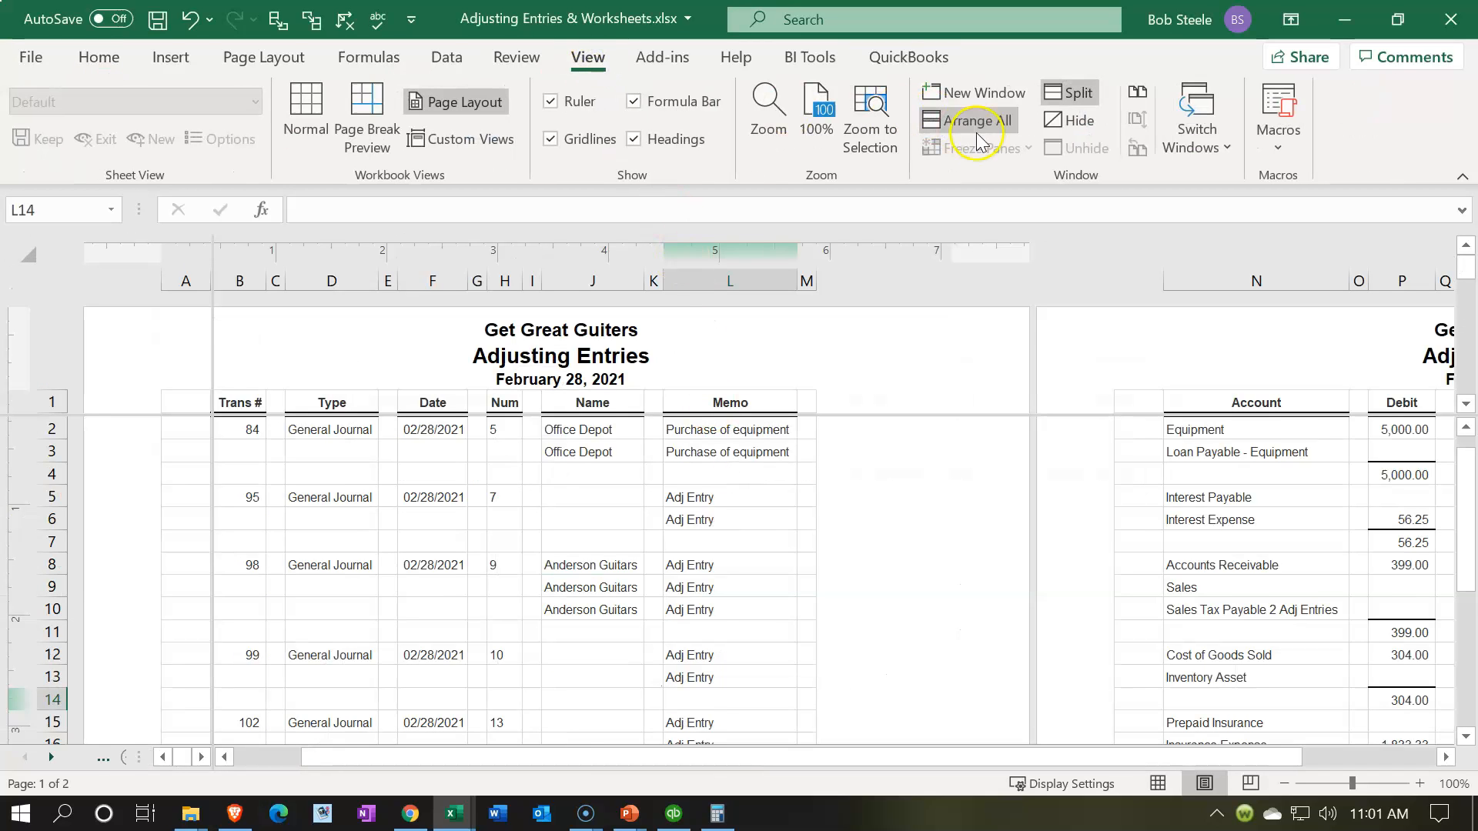
left_click(1070, 94)
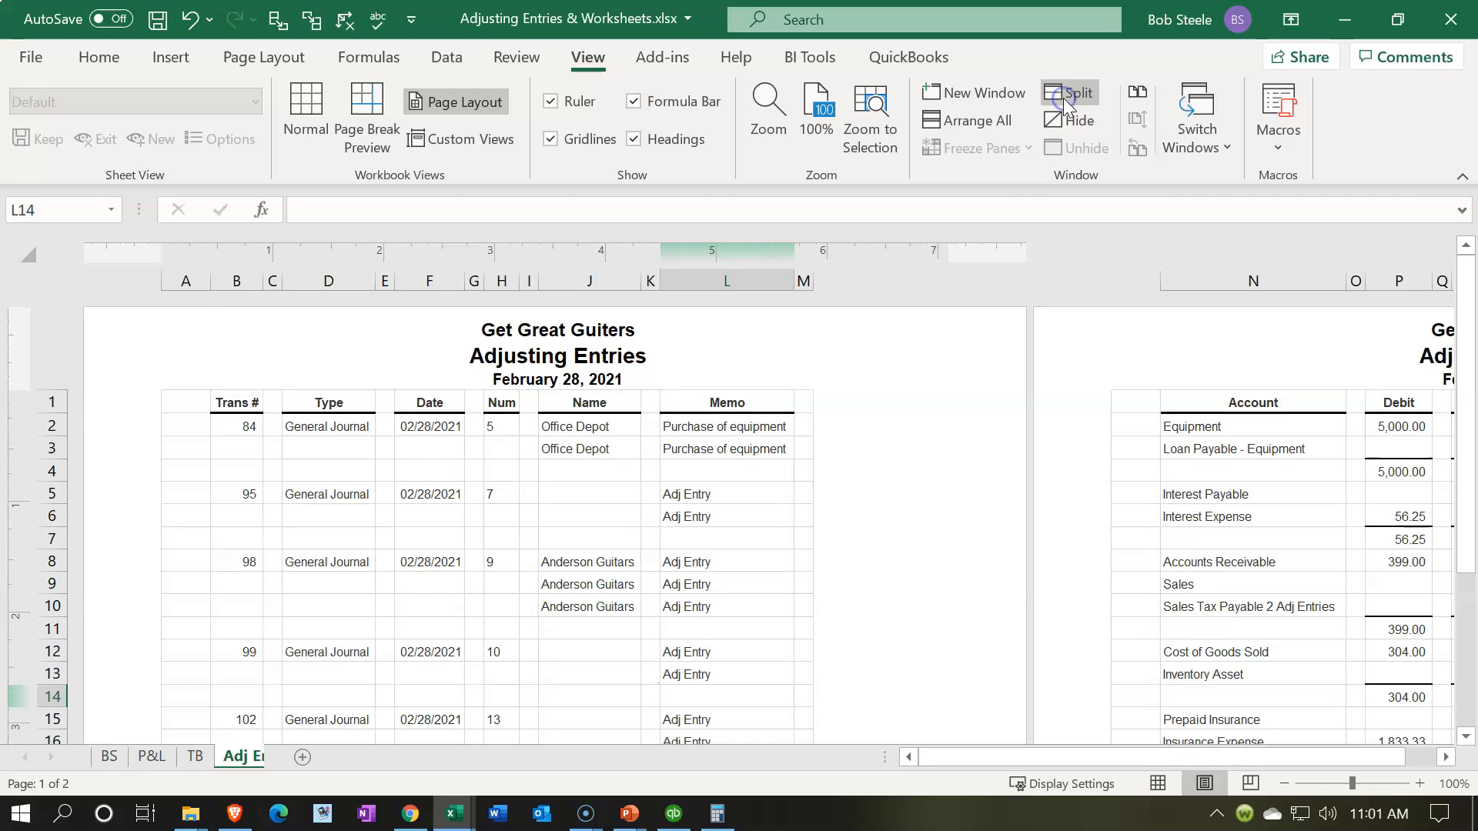
left_click(1158, 783)
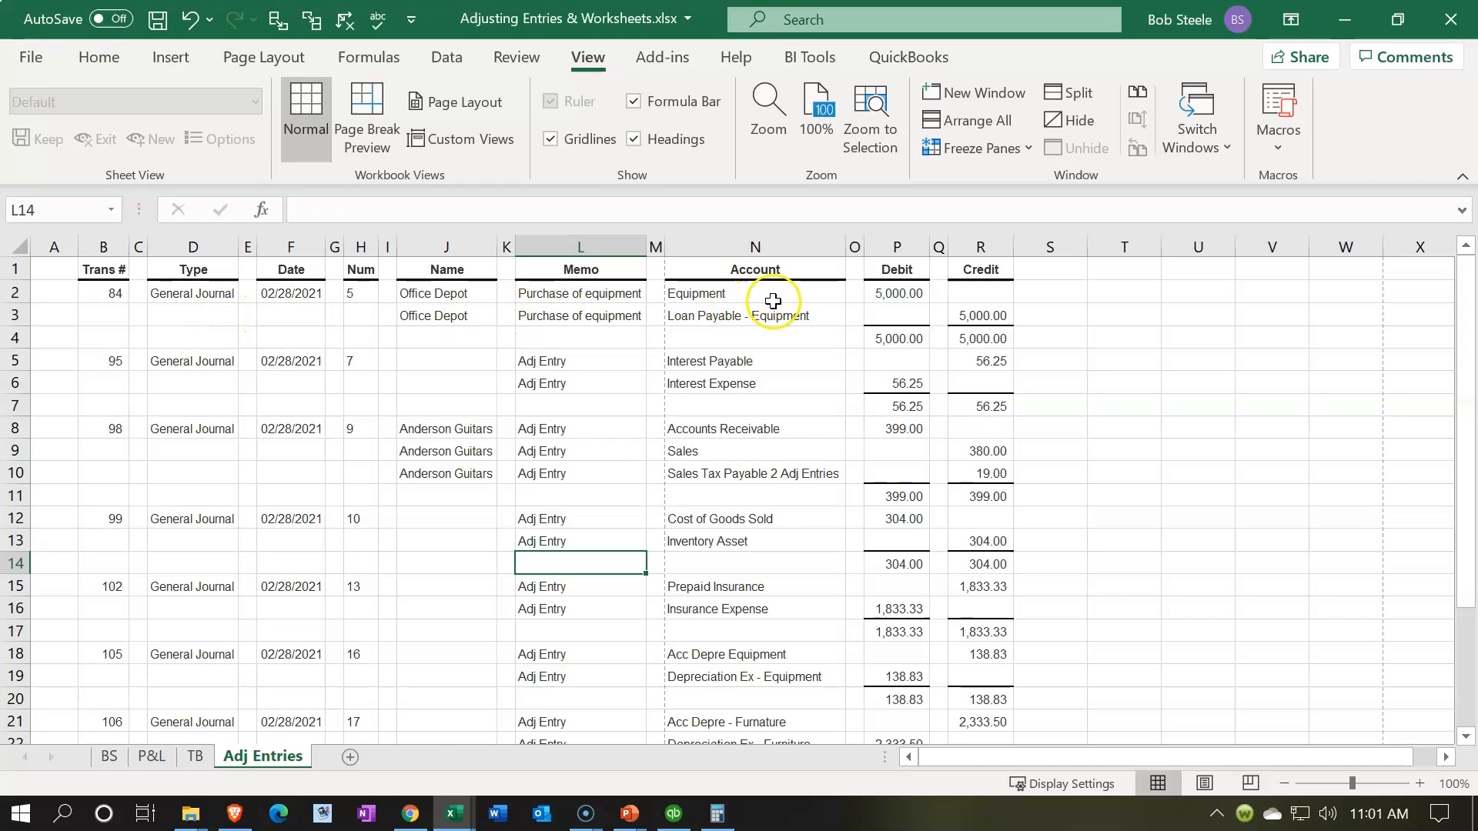
Step: Delete rows 2 to 4 of the Adj Entries sheet, which hold the Office Depot equipment purchase entry
left_click(598, 371)
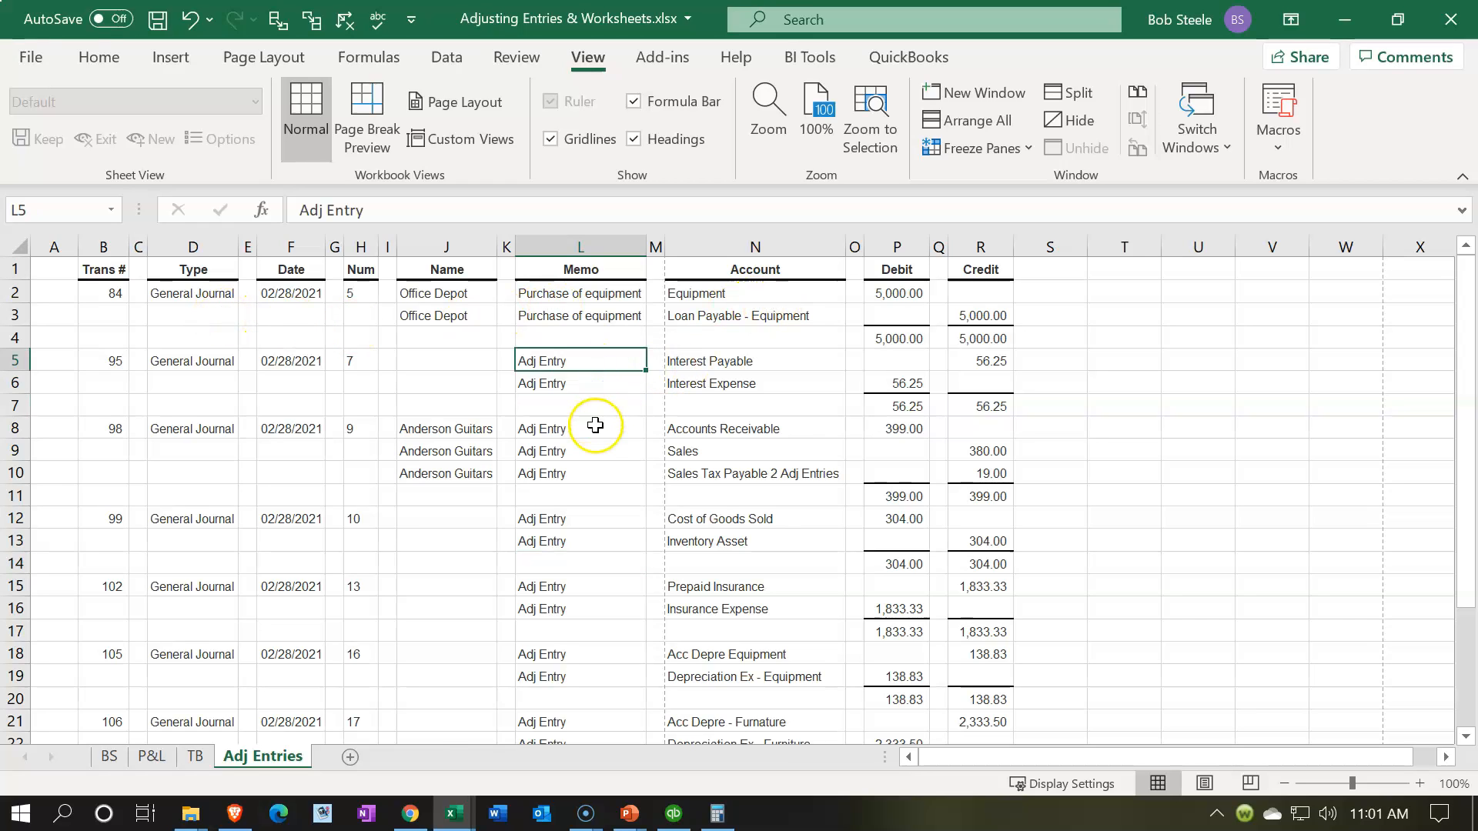
left_click(15, 293)
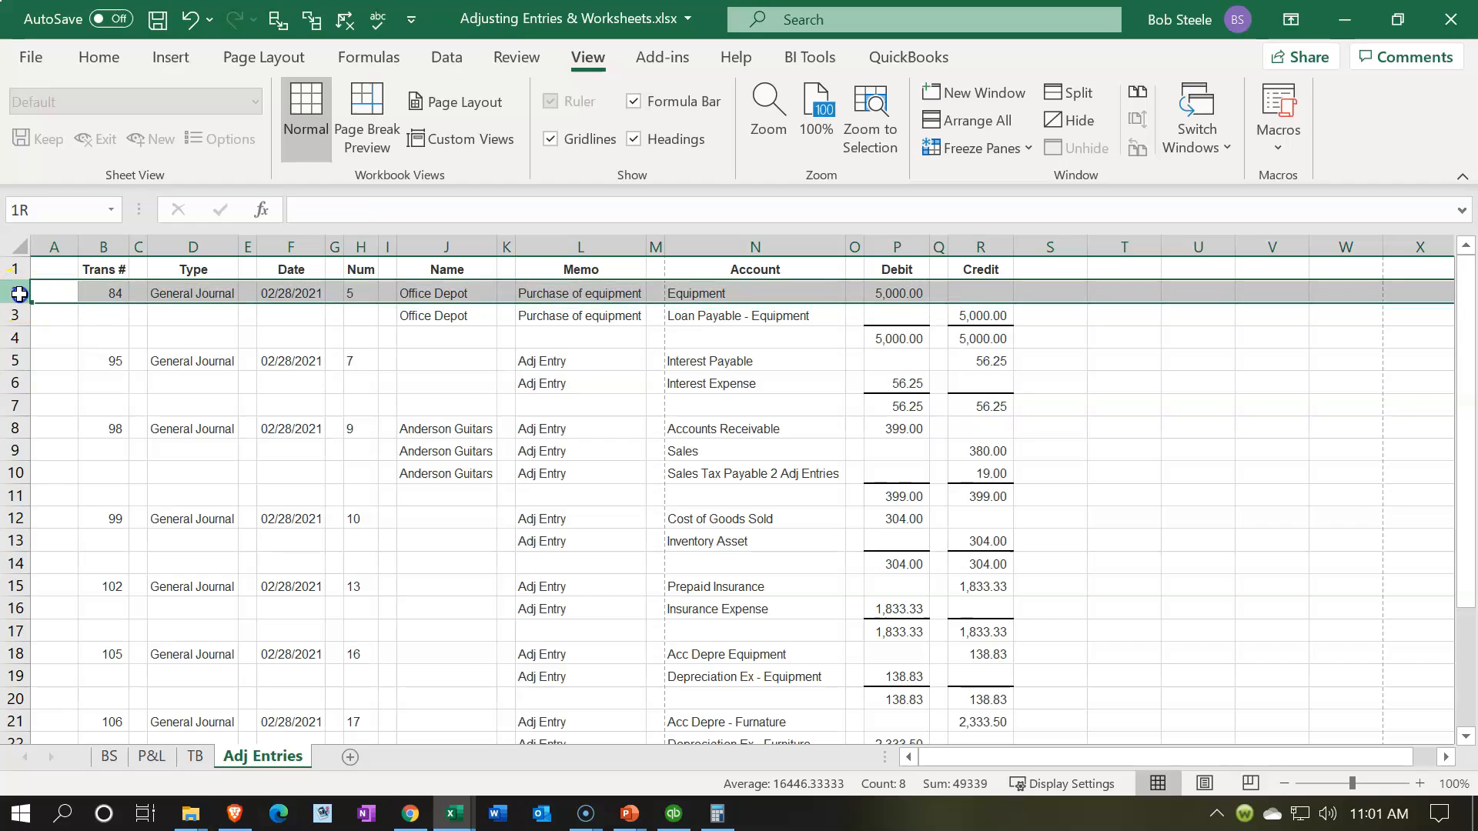
left_click_drag(17, 289, 14, 336)
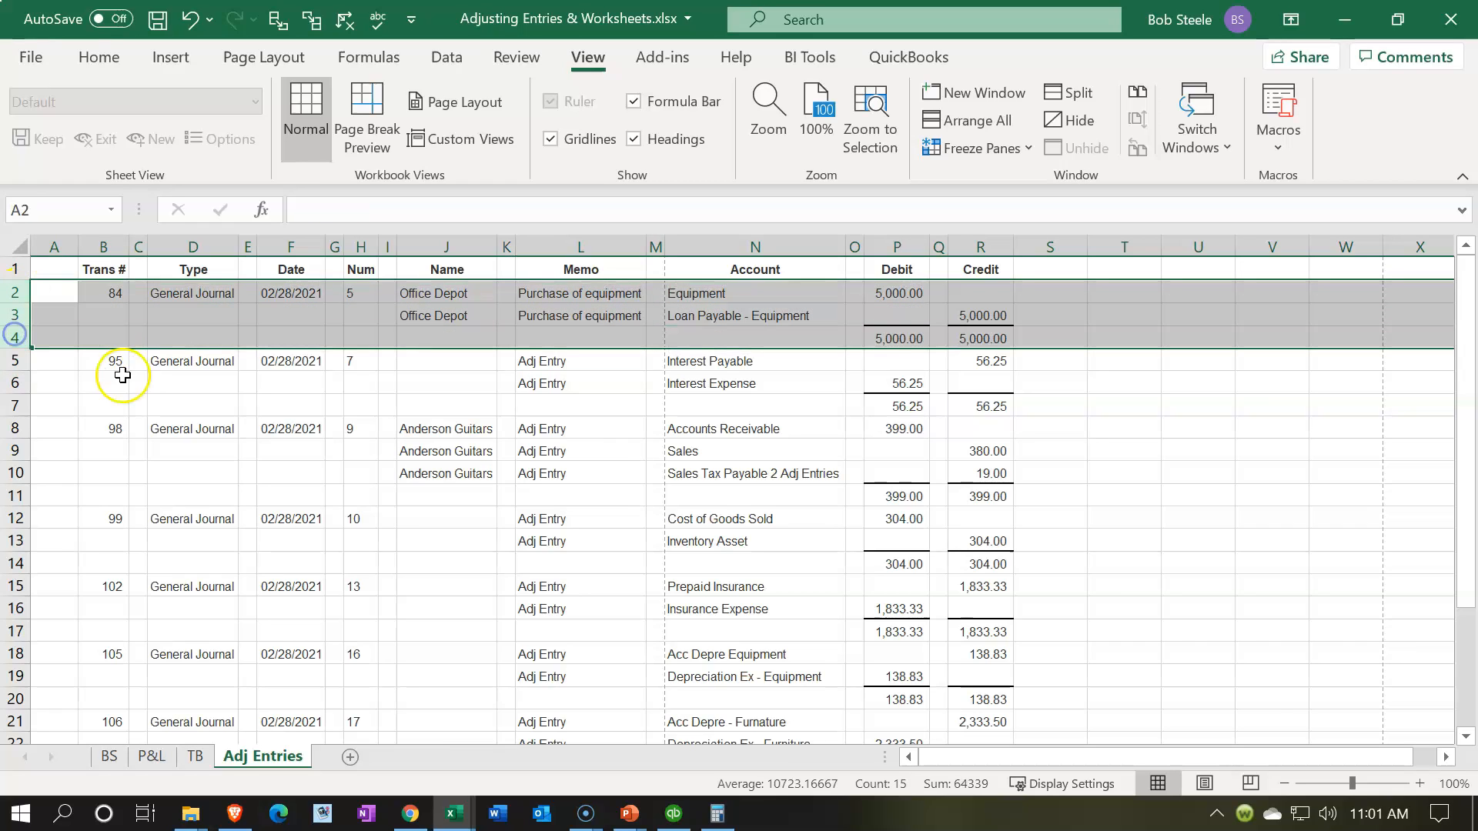
right_click(142, 315)
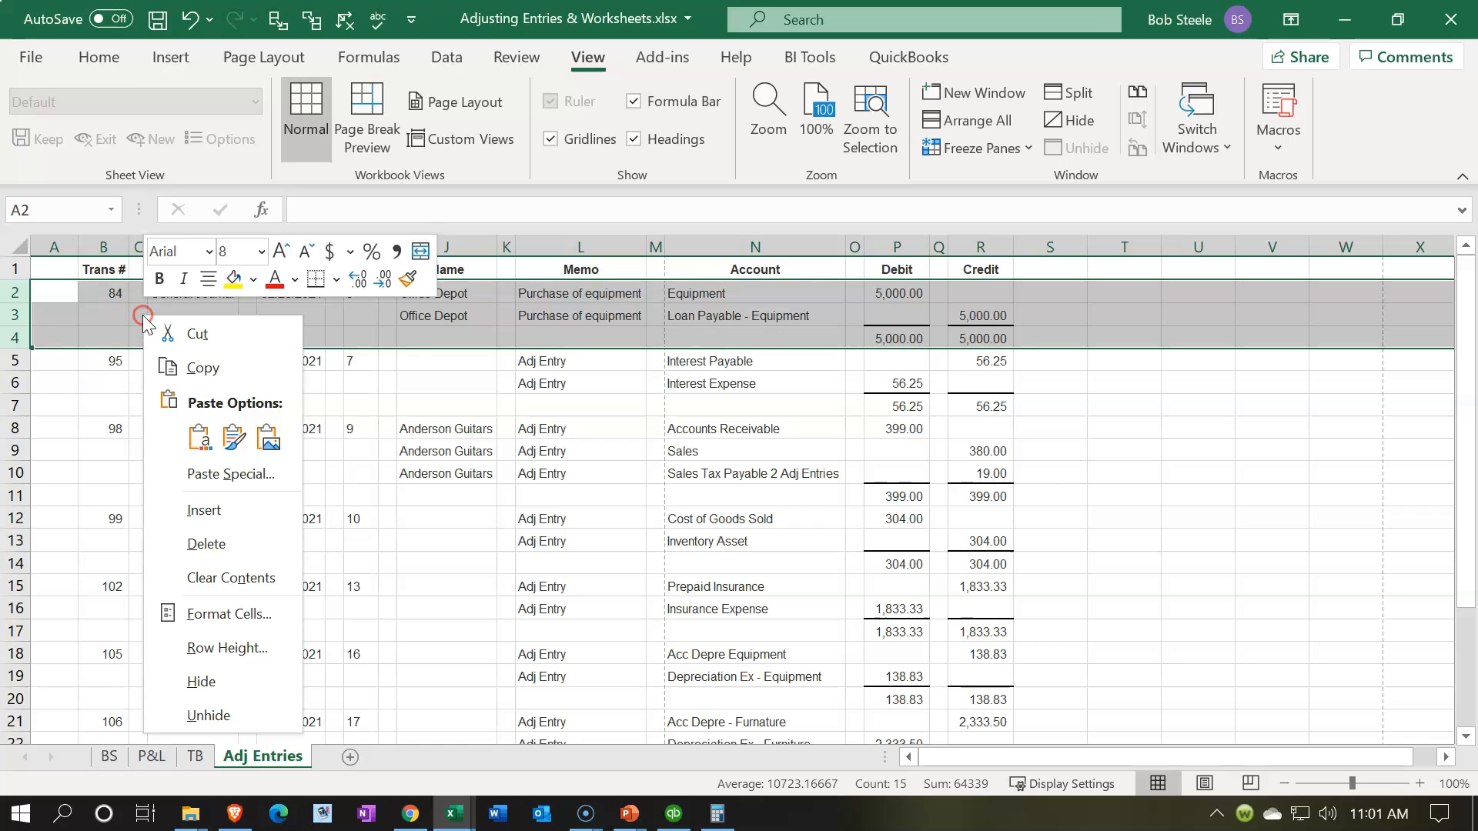
left_click(205, 542)
left_click(205, 521)
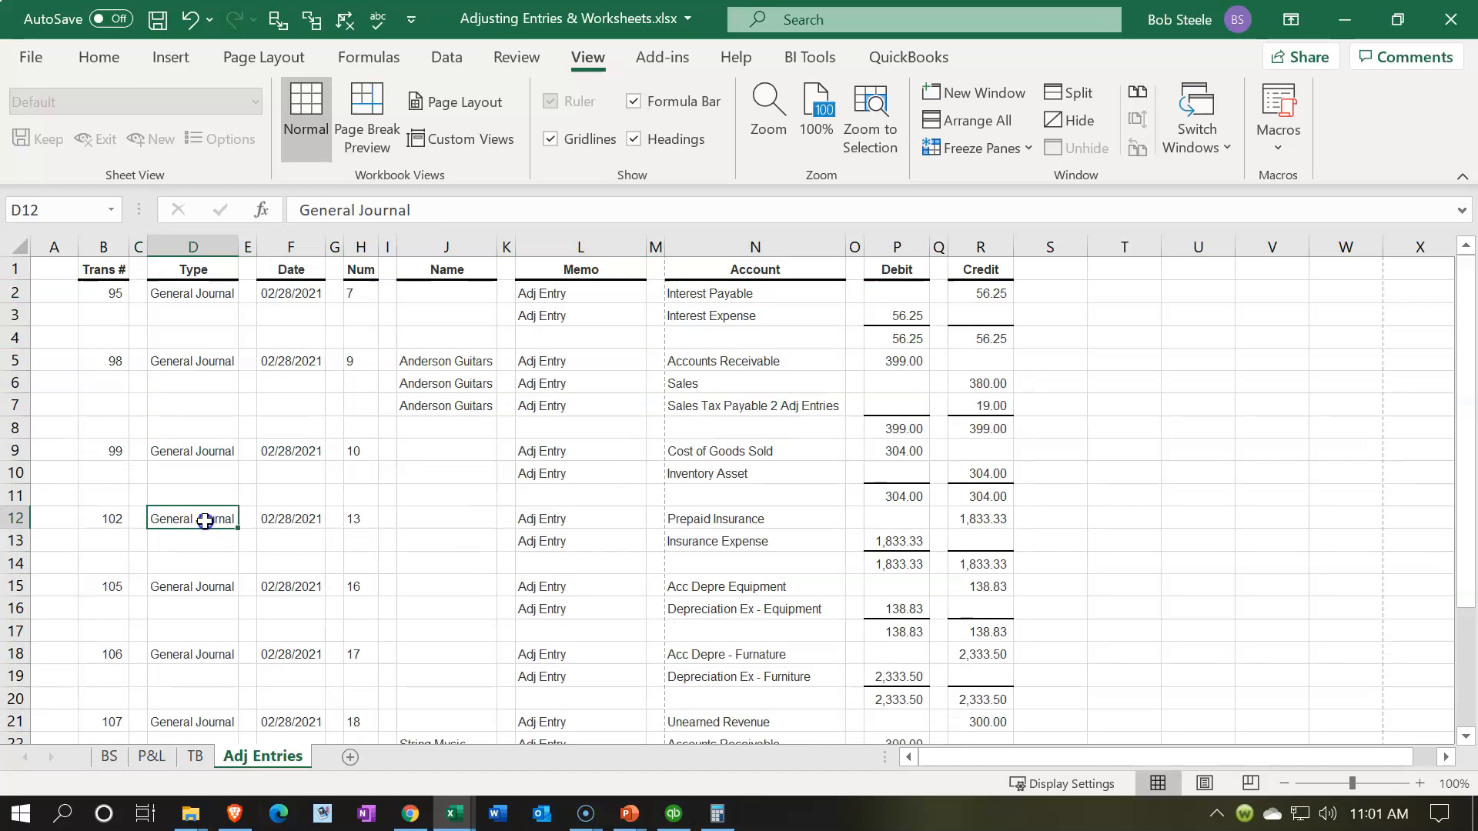
Step: Delete the TOTAL row at the end of the Adj Entries sheet
scroll(204, 521, "down", 4)
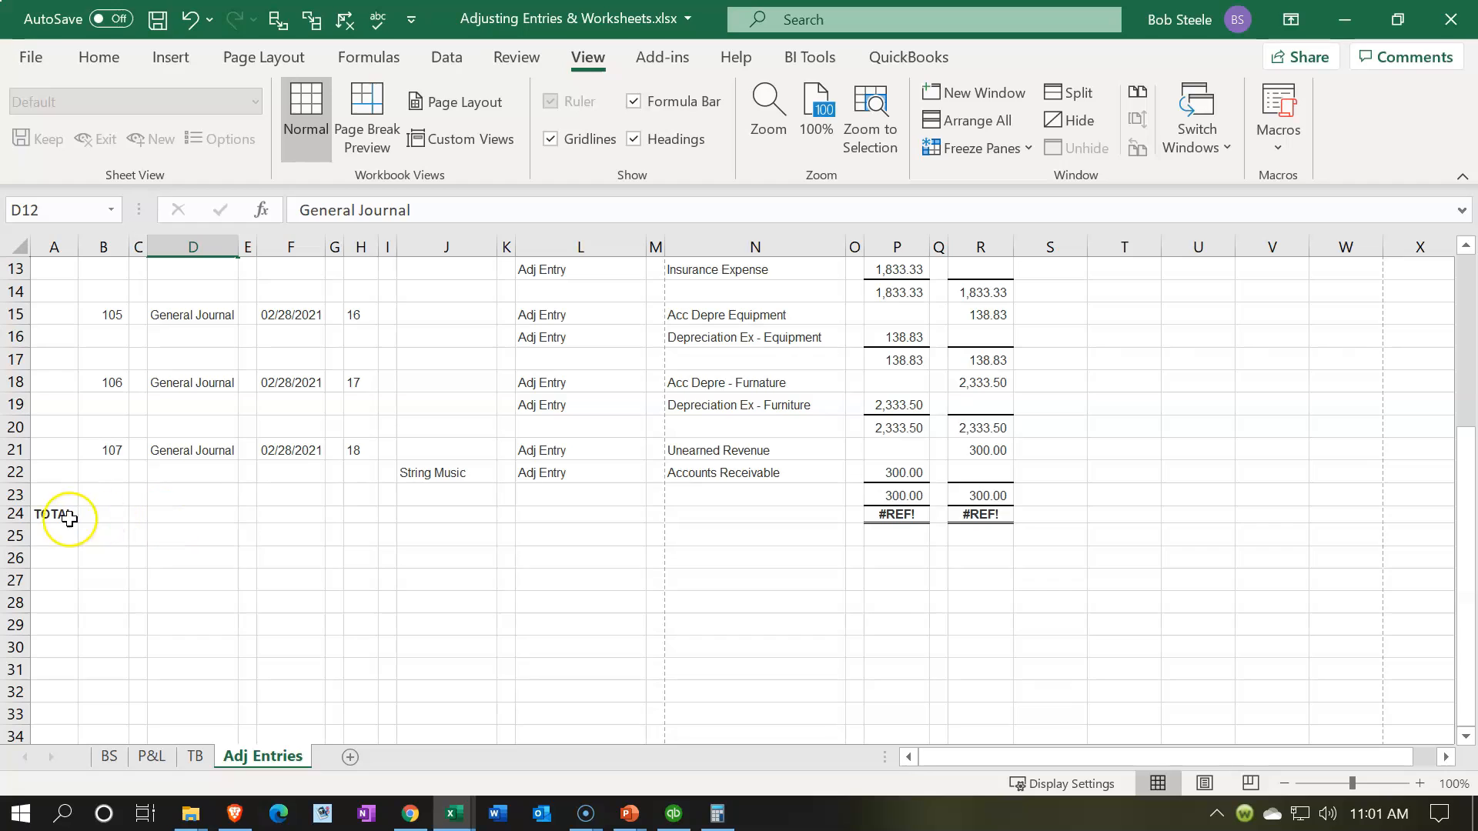
left_click(15, 514)
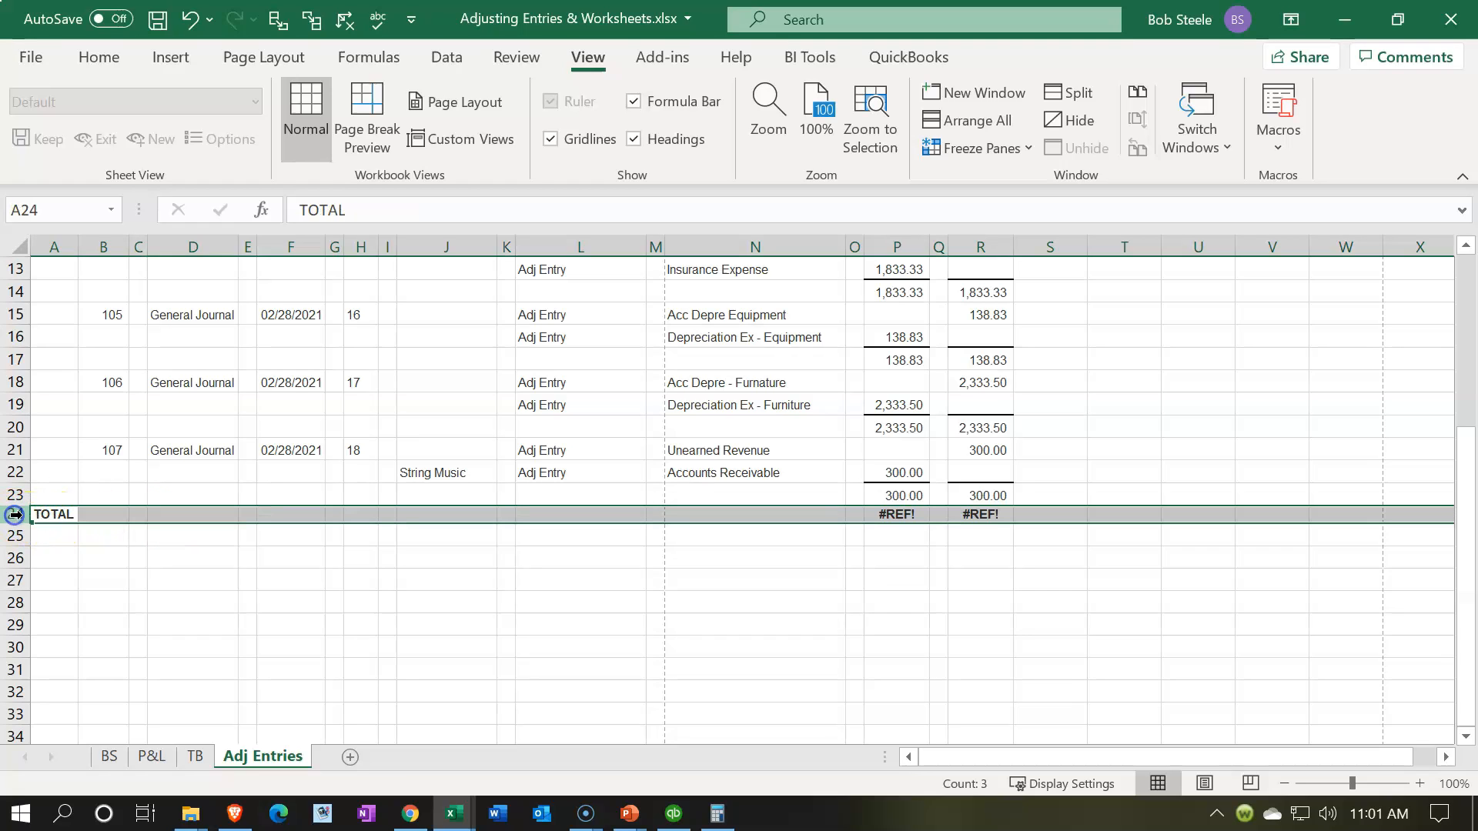
right_click(75, 514)
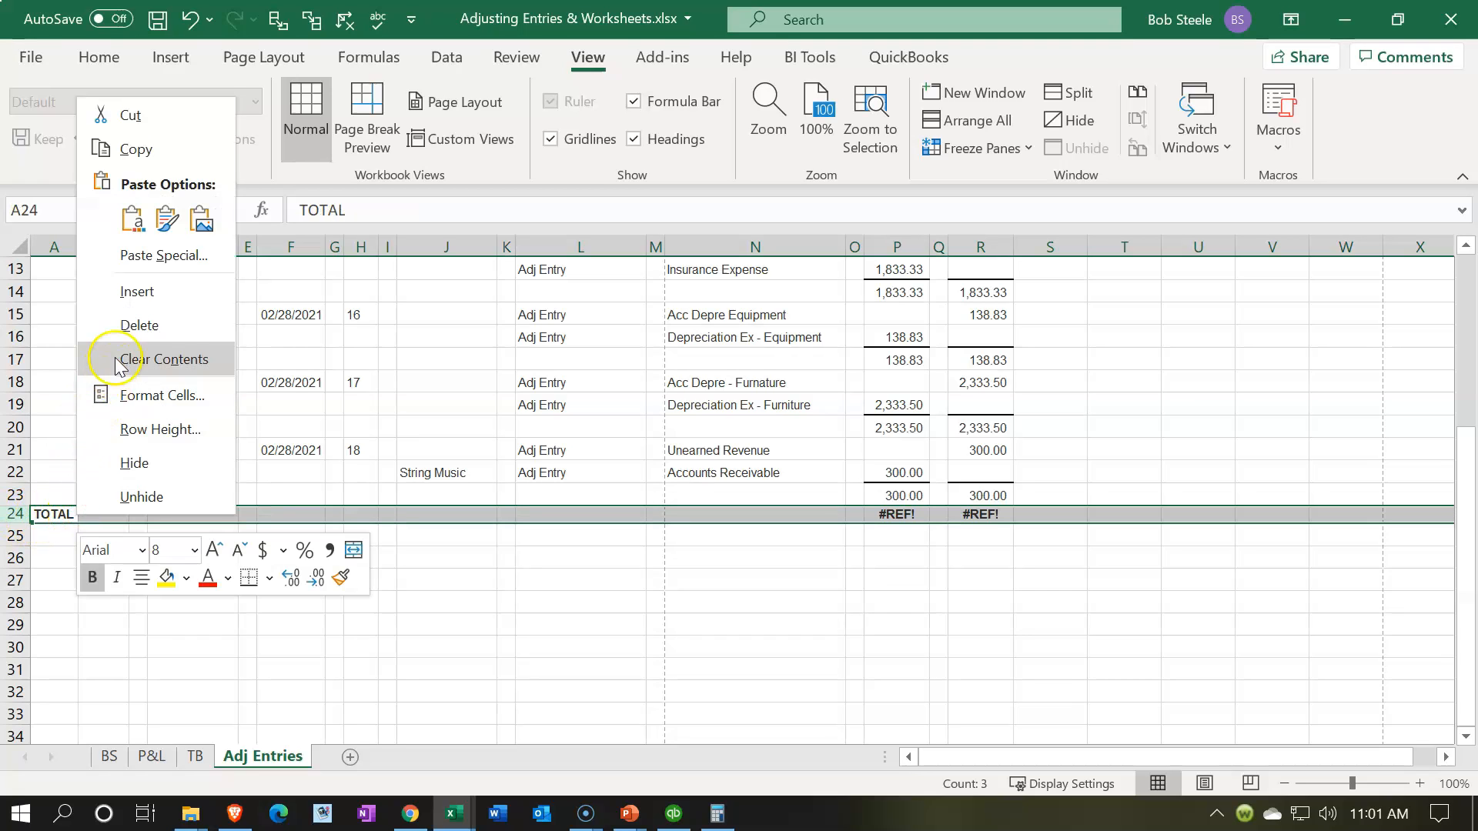
key("Escape")
left_click(420, 579)
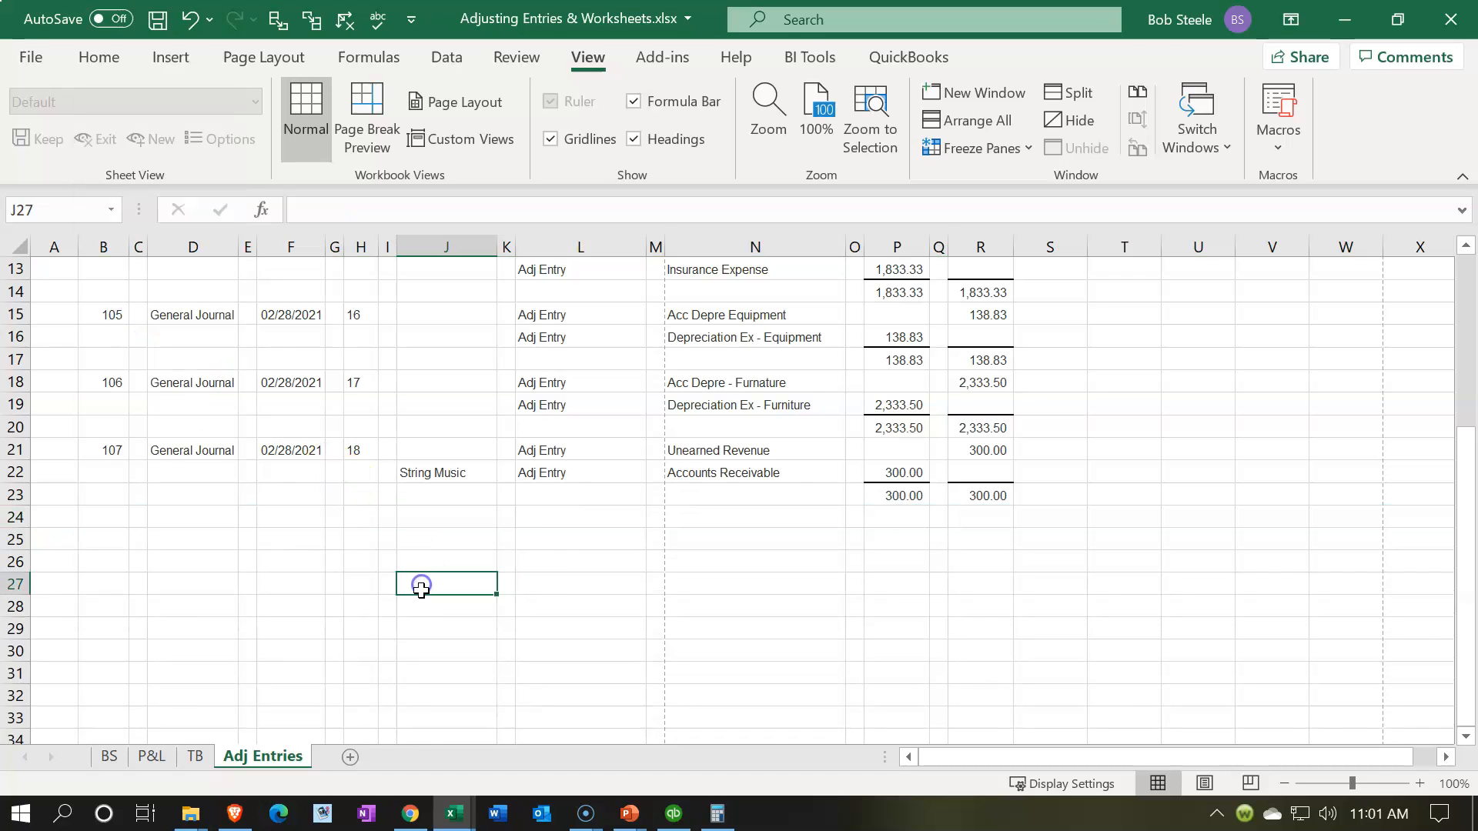
Step: Delete the empty column A before the Trans # column on the Adj Entries sheet
scroll(419, 592, "up", 4)
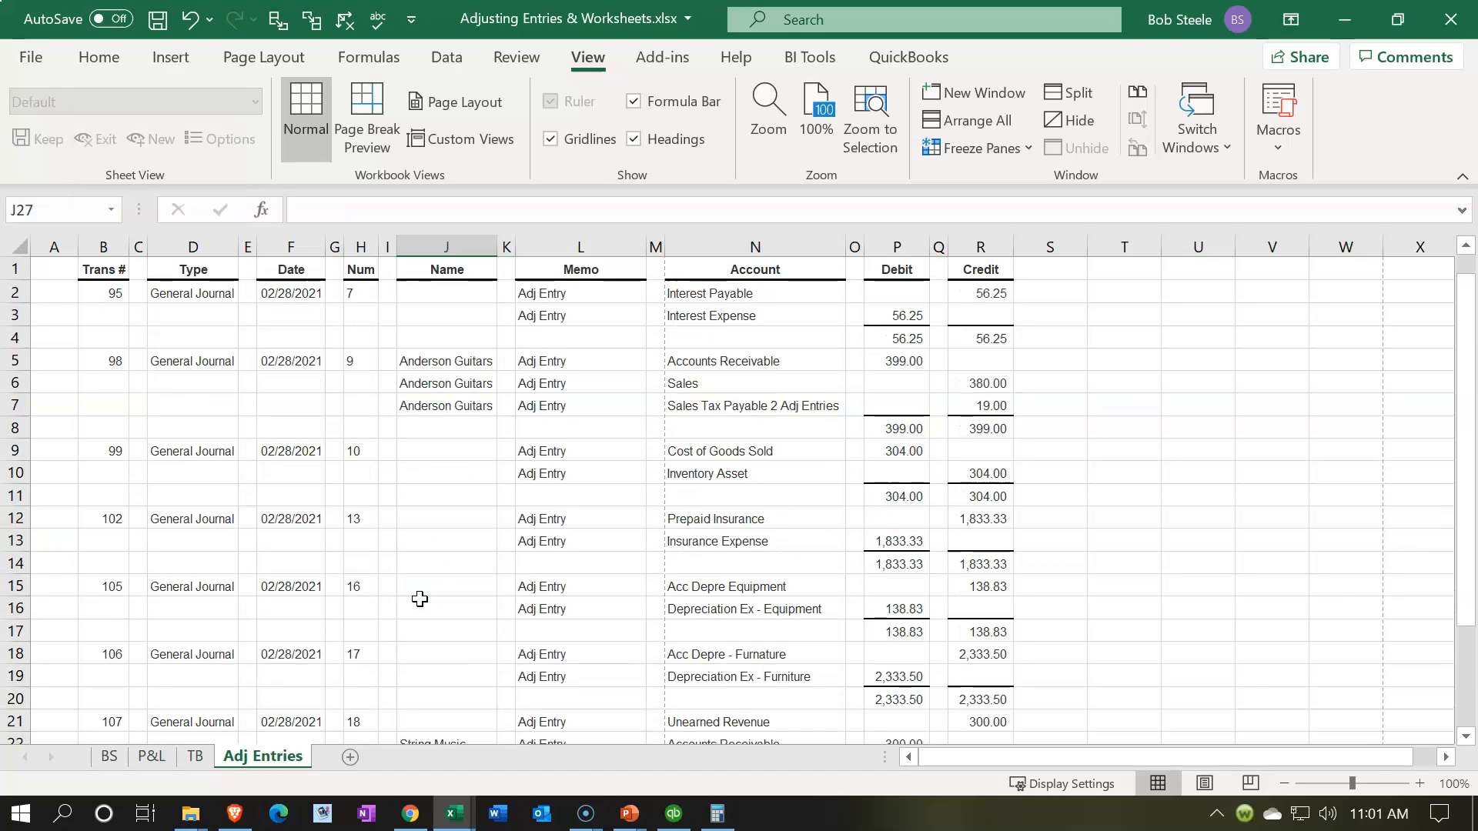
left_click(55, 245)
right_click(54, 377)
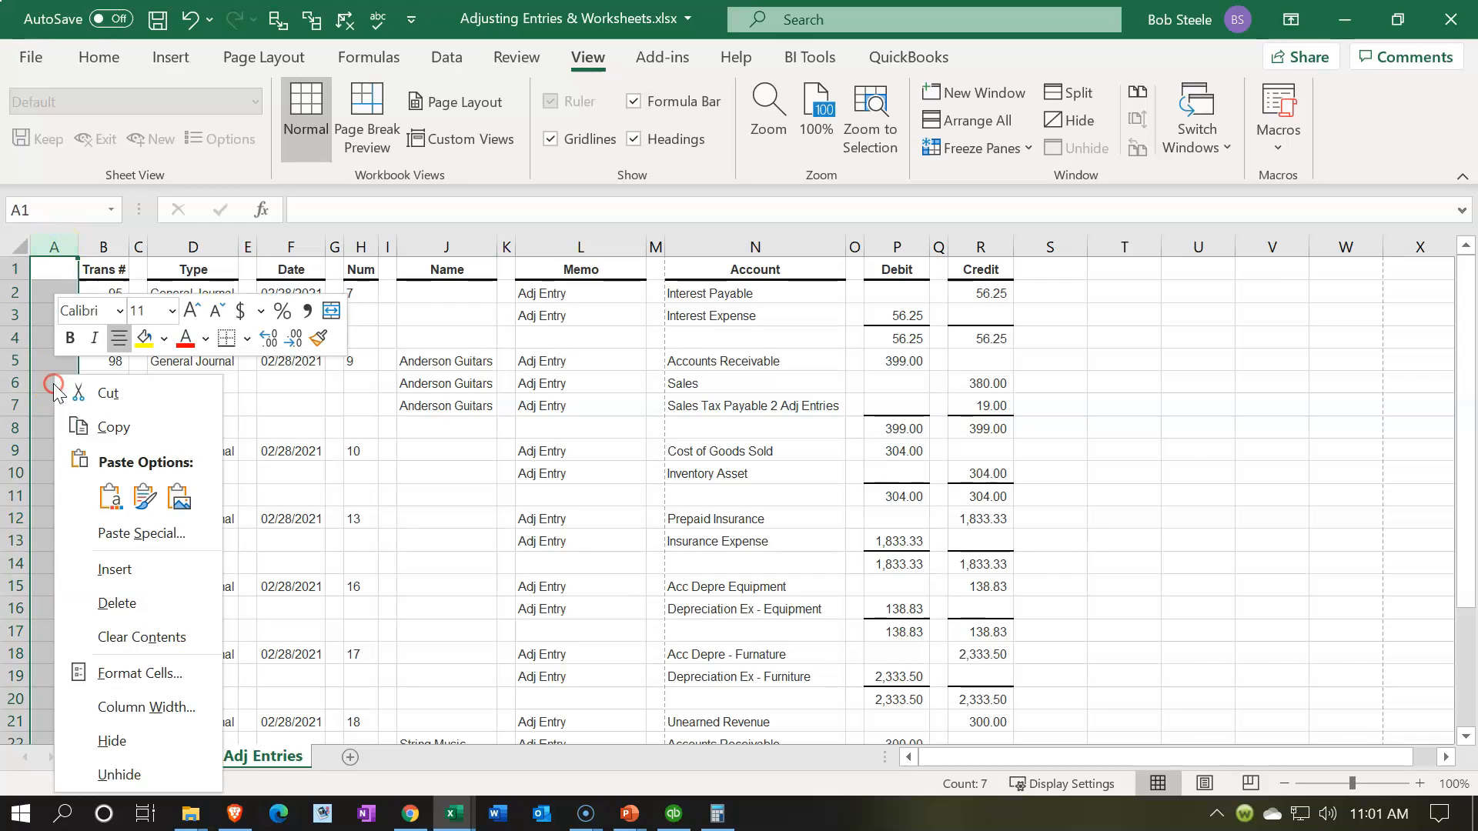
left_click(104, 603)
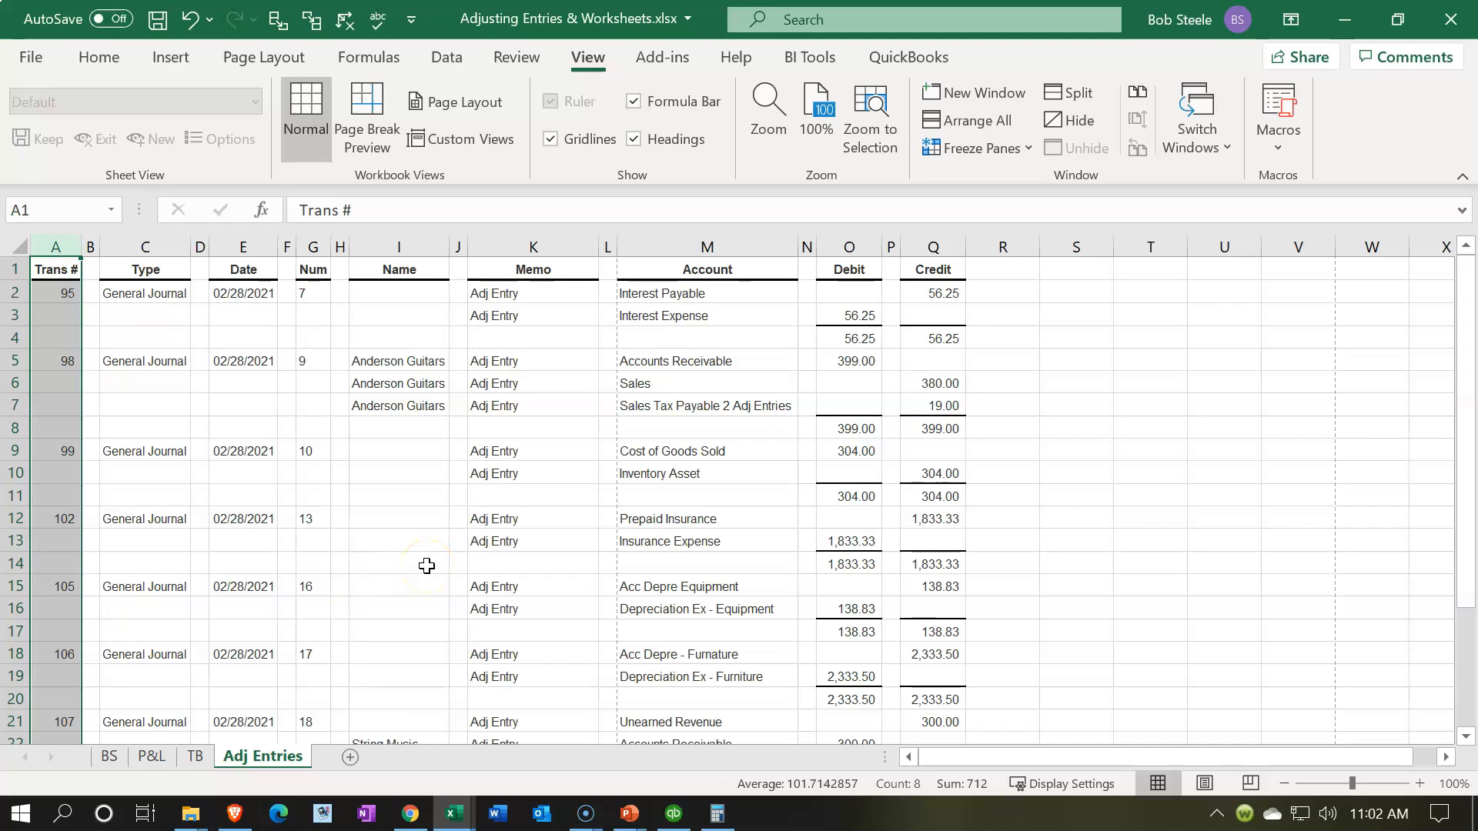
Step: Set the page orientation of the Adj Entries sheet to Landscape
left_click(277, 68)
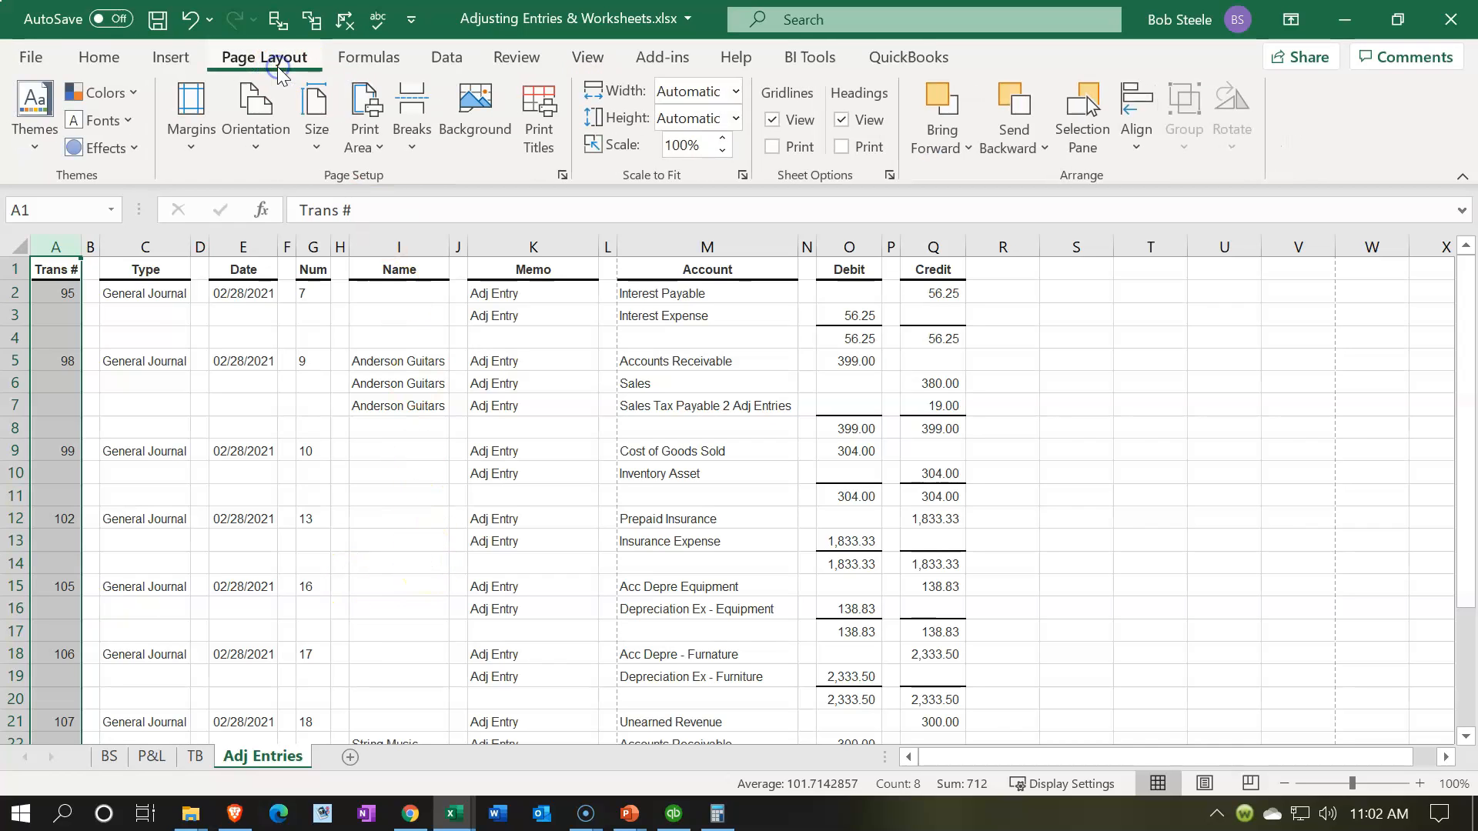
left_click(258, 150)
left_click(293, 246)
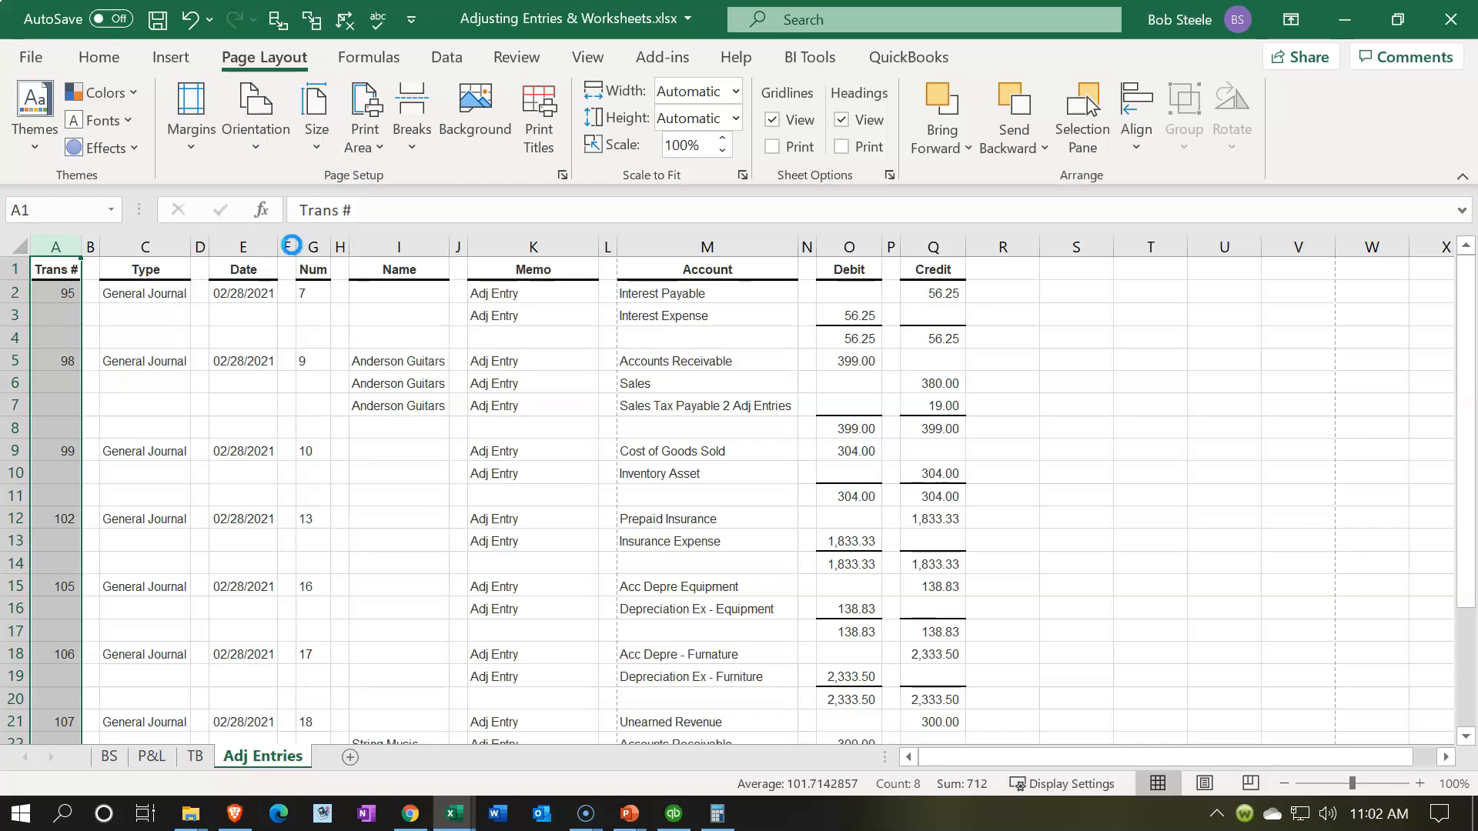
left_click(426, 472)
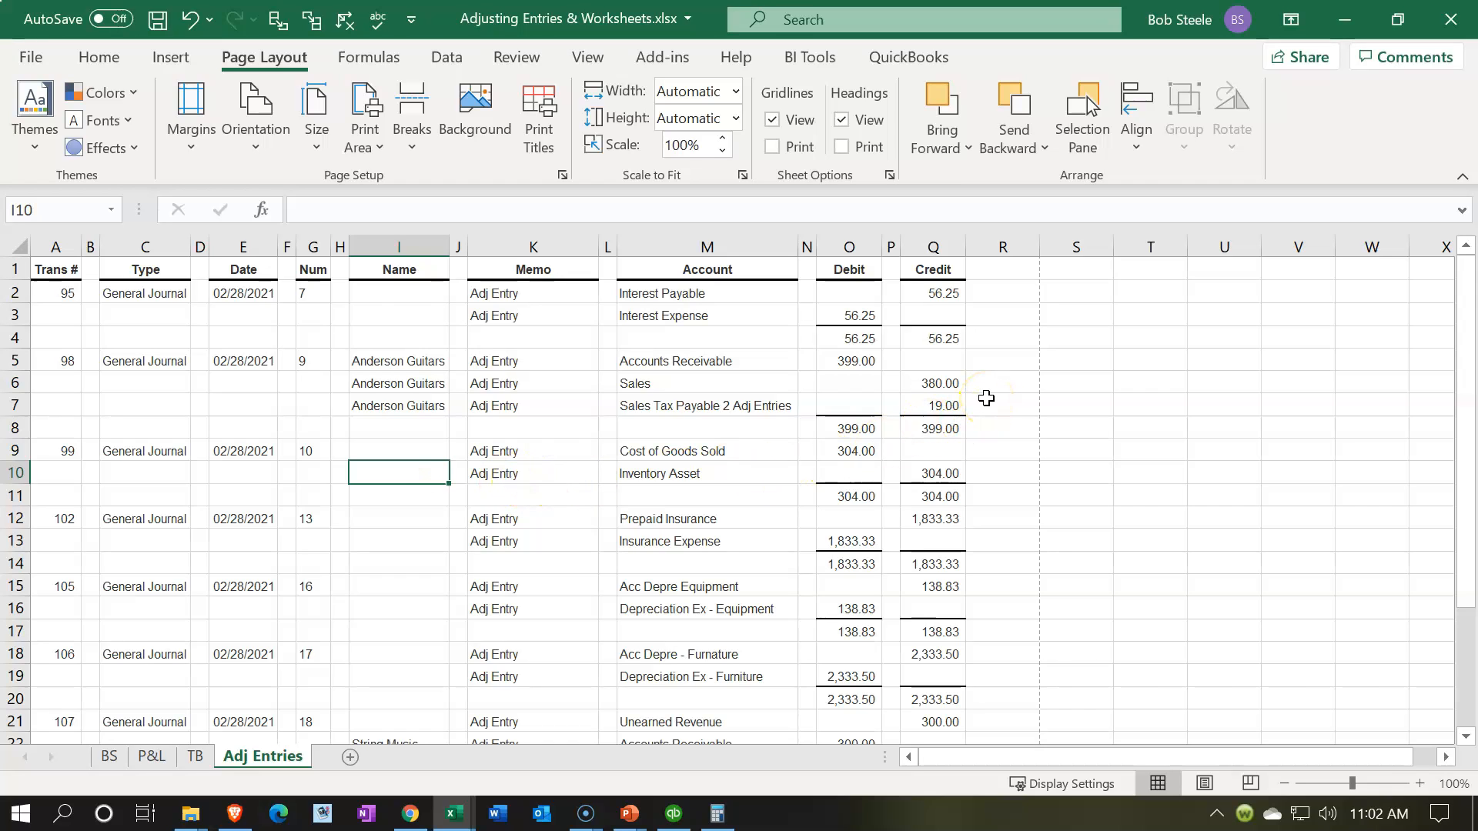
Step: Delete the narrow blank spacer columns B, D, F, H, J, L, N and P from the Adj Entries sheet in one go
left_click(93, 235)
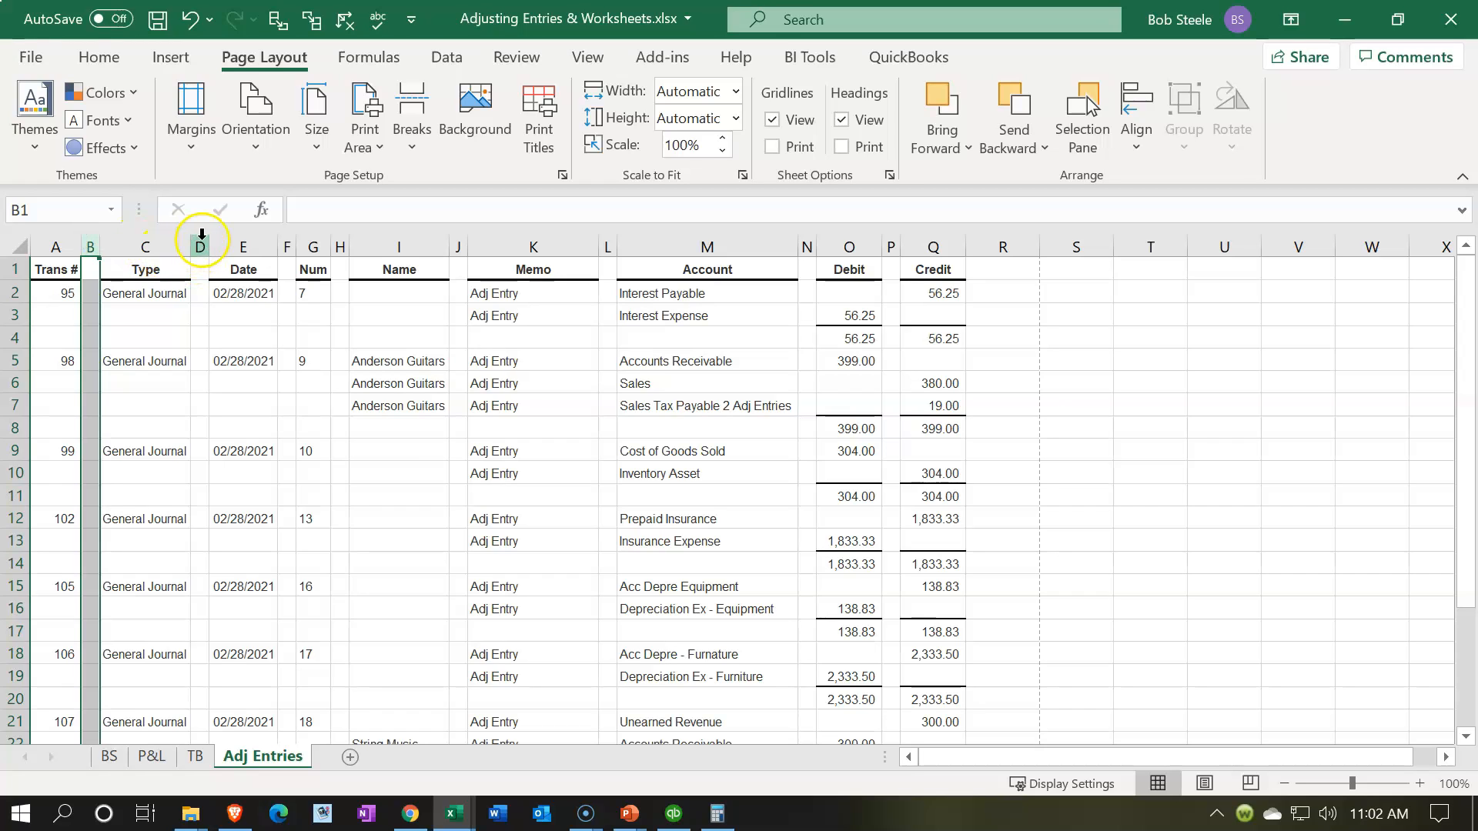
left_click(202, 235, "ctrl")
left_click(288, 243, "ctrl")
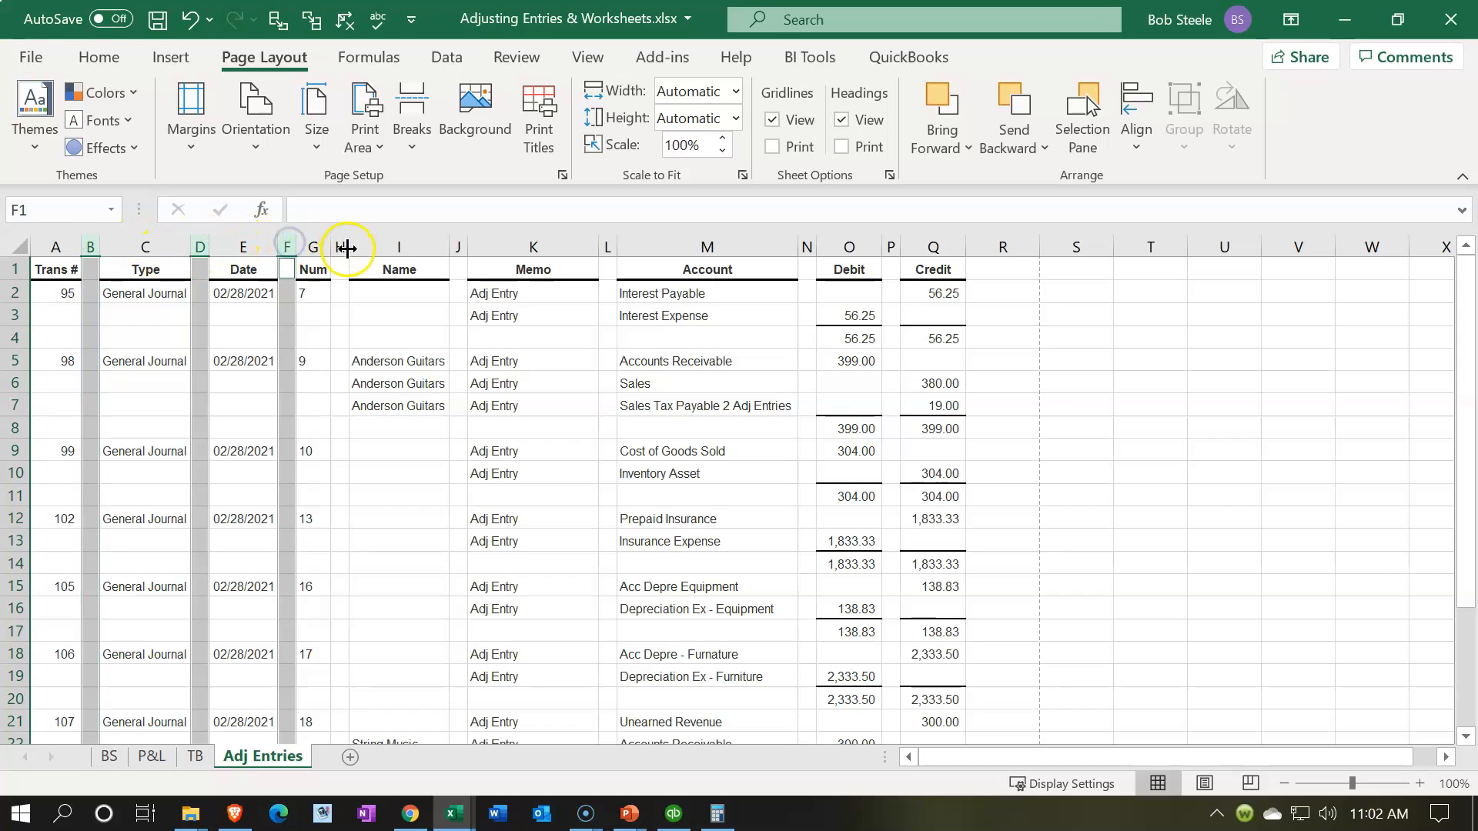
left_click(340, 243, "ctrl")
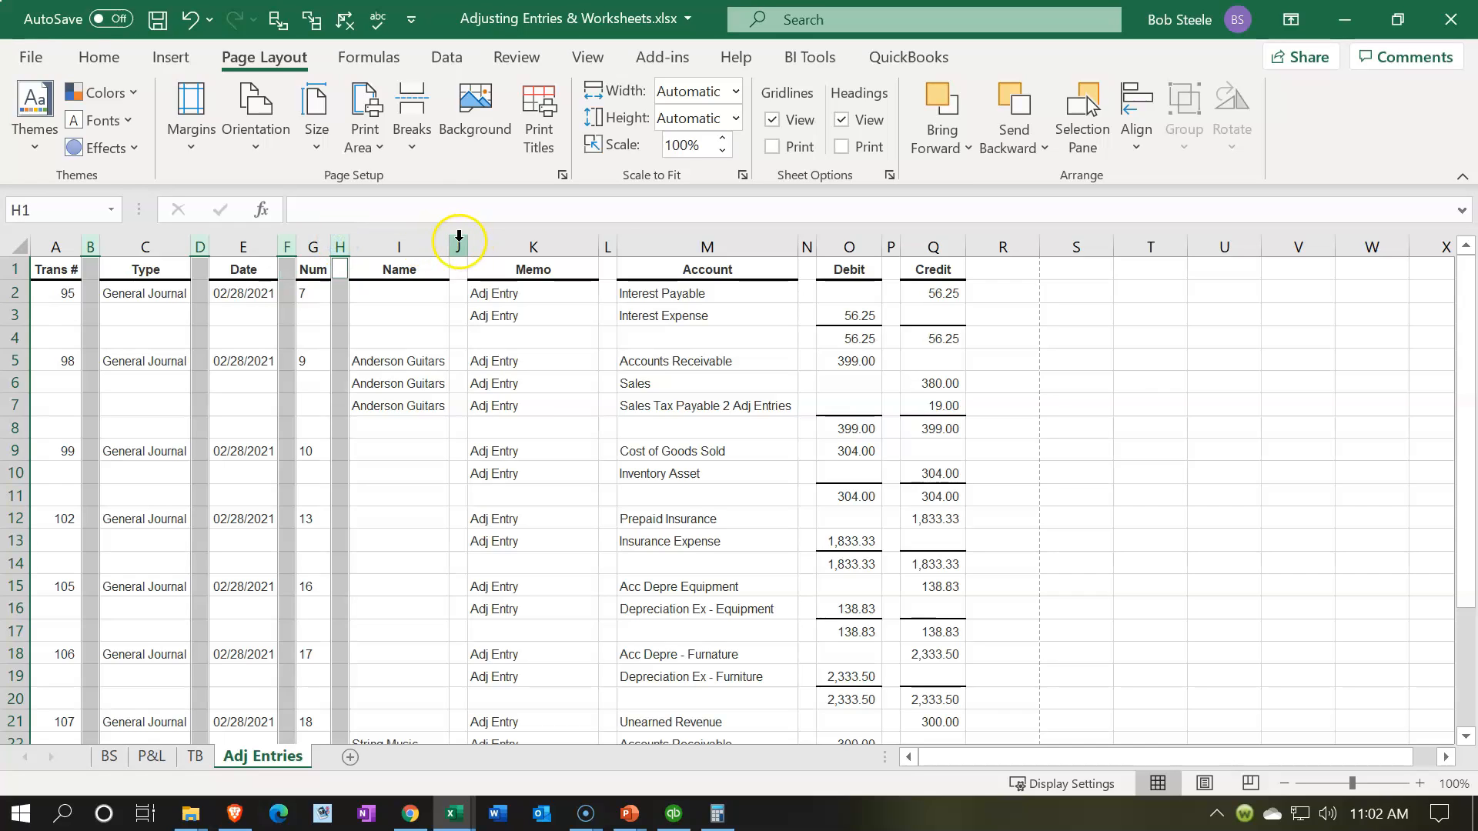
left_click(459, 238, "ctrl")
left_click(606, 244, "ctrl")
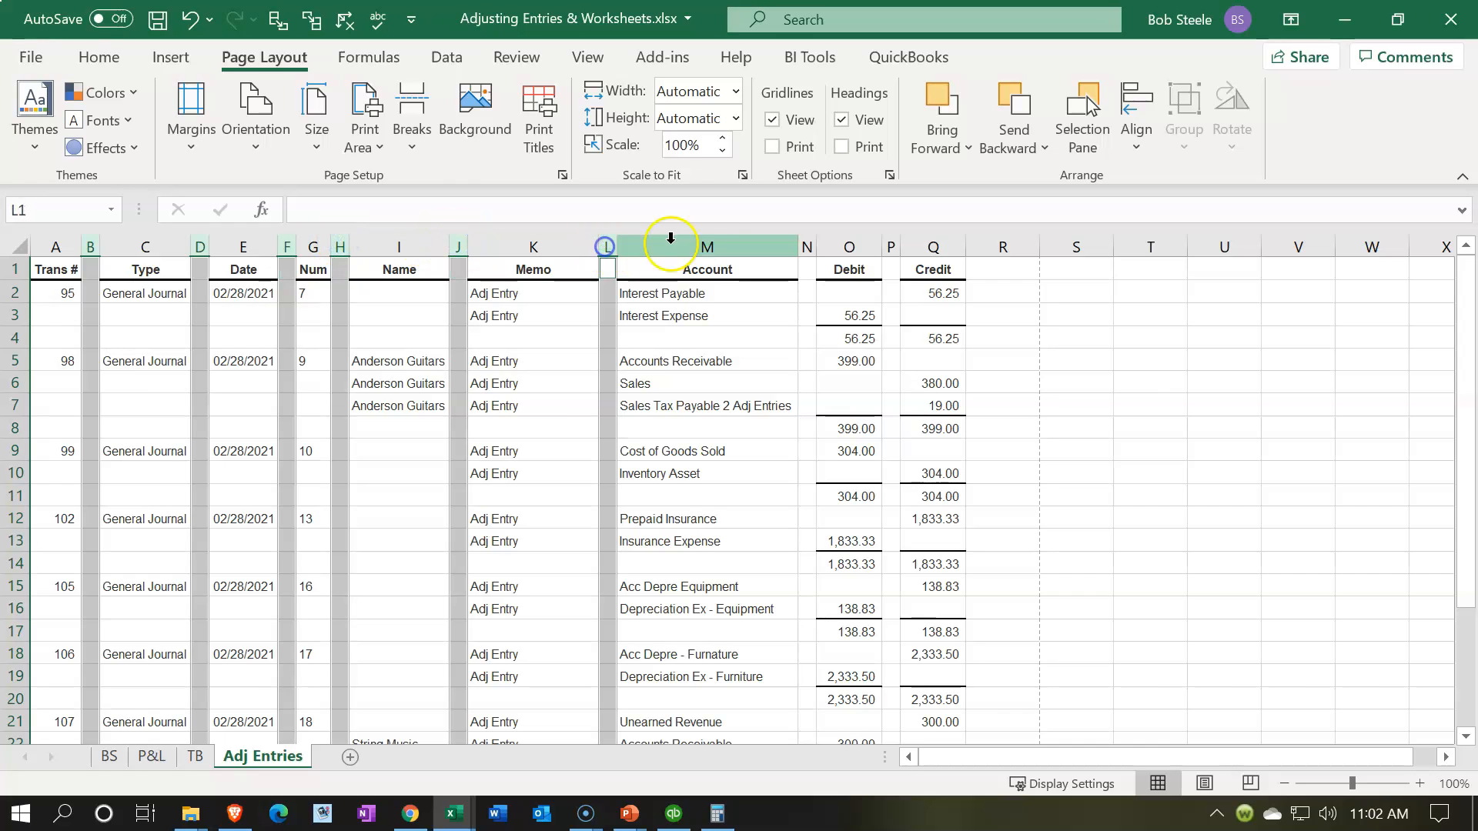
left_click(807, 245, "ctrl")
left_click(892, 244, "ctrl")
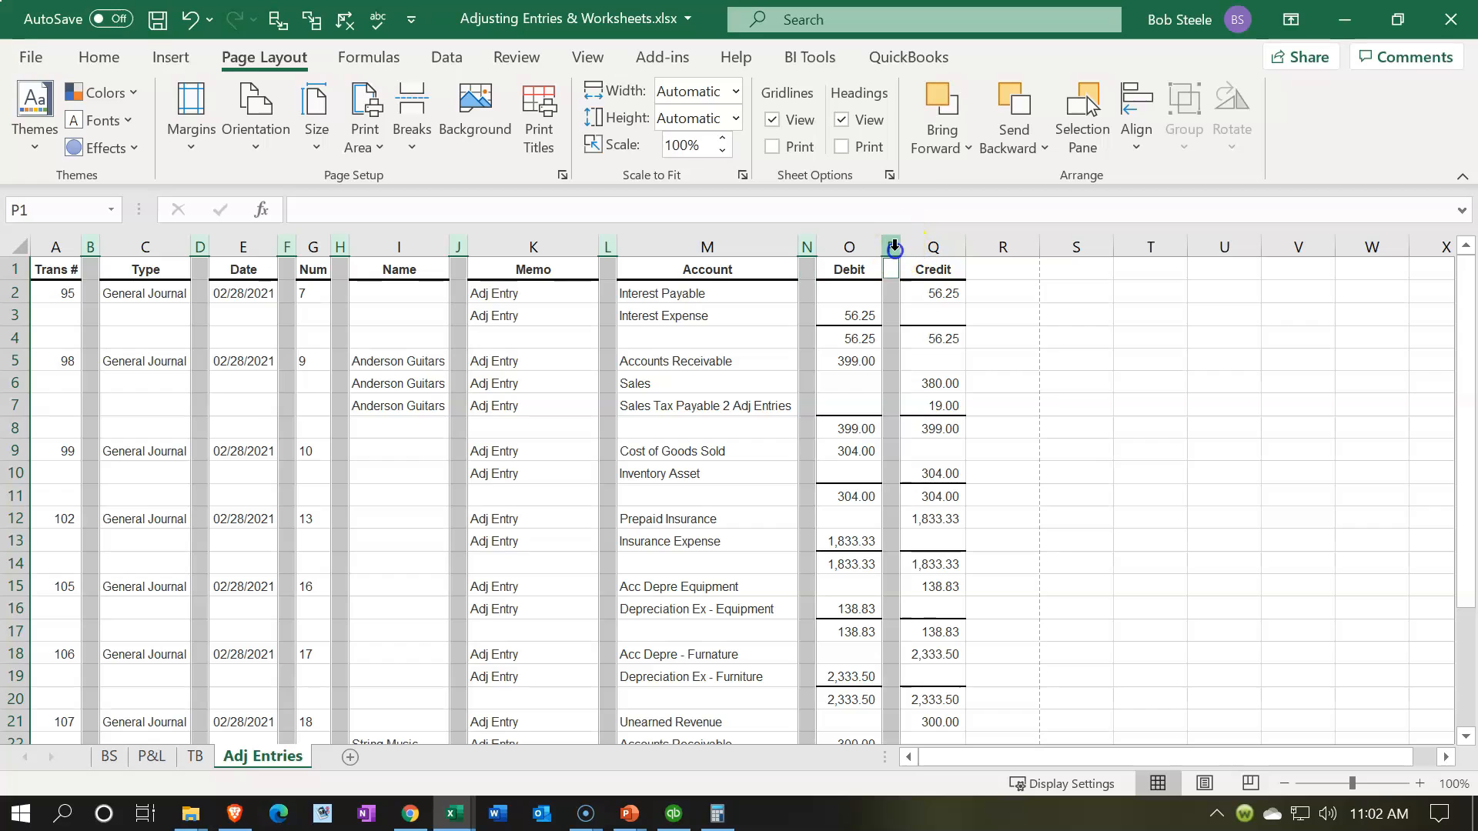
right_click(889, 283)
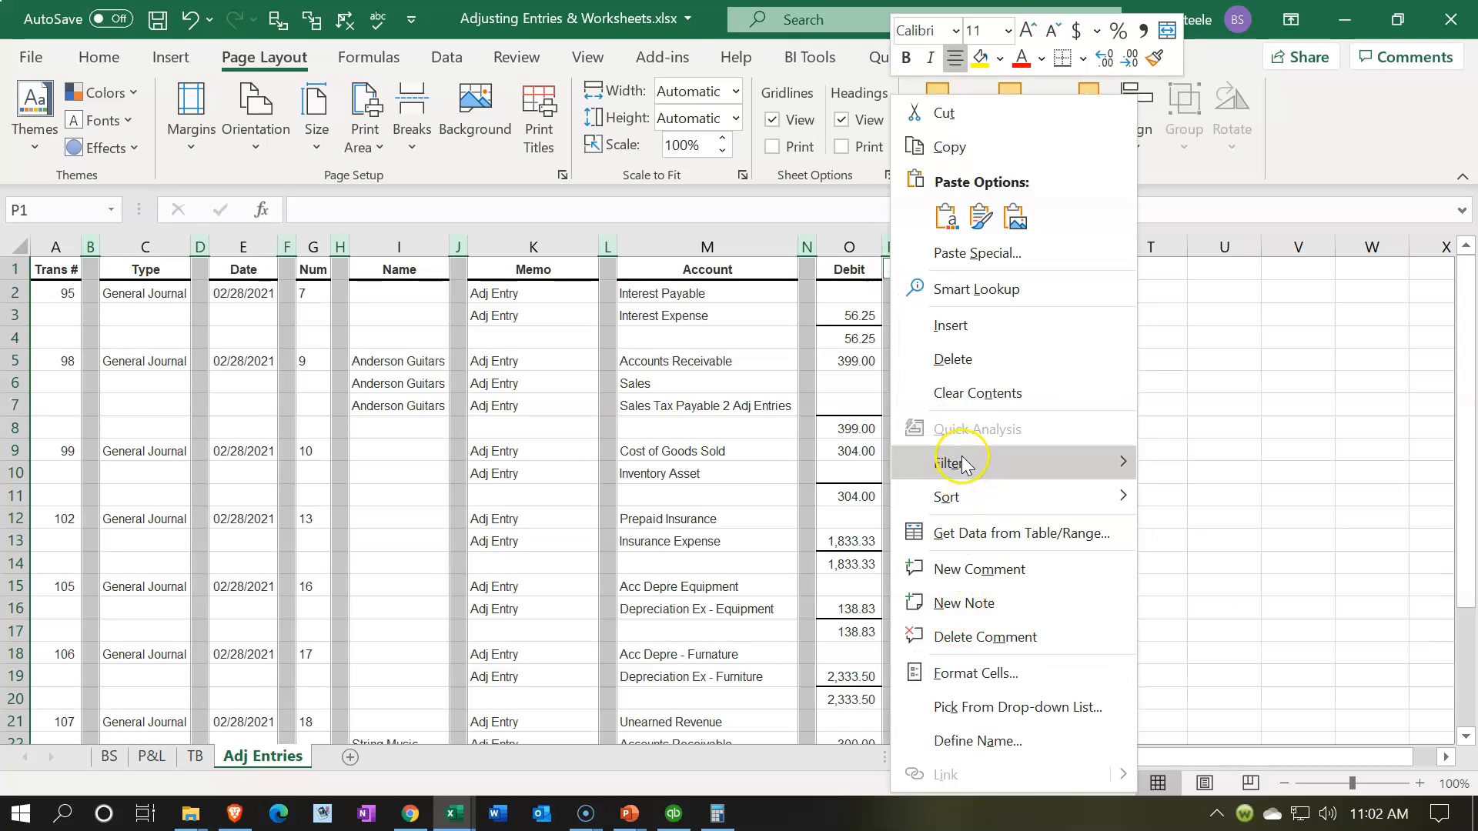
left_click(955, 362)
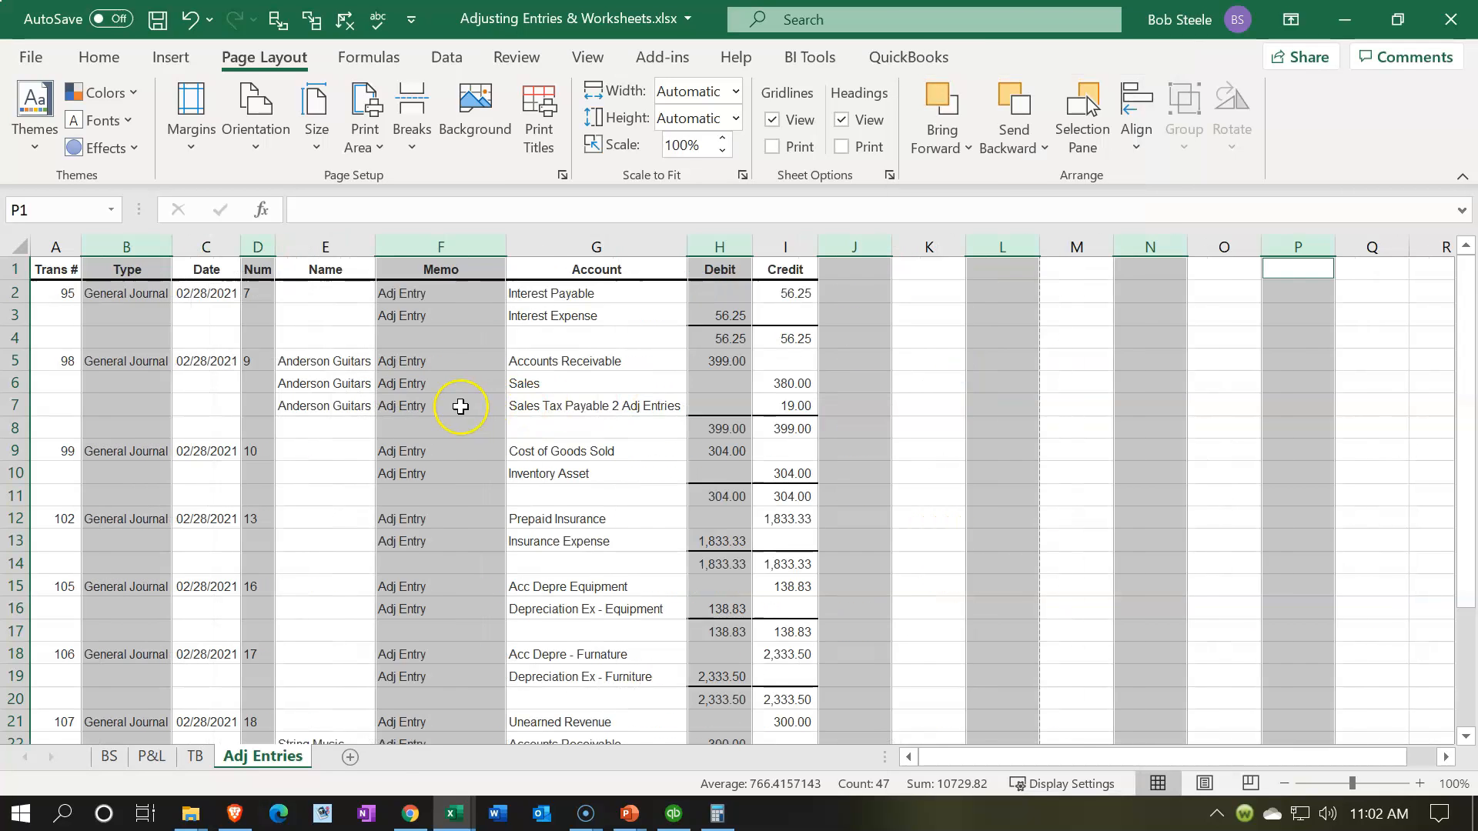
Step: AutoFit the Memo column's width and set the Adj Entries sheet's page orientation to Portrait
left_click(458, 406)
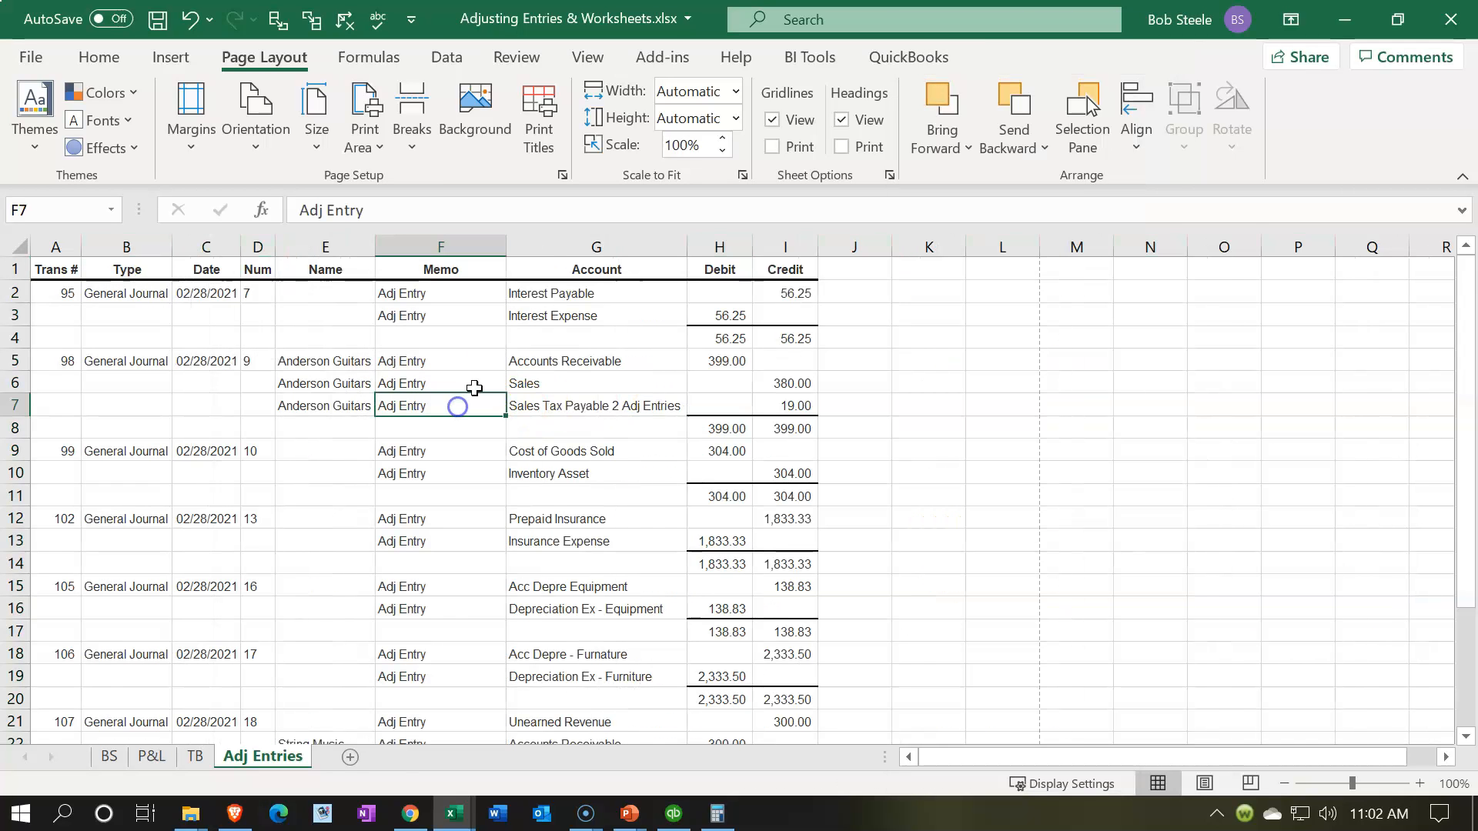
double_click(504, 243)
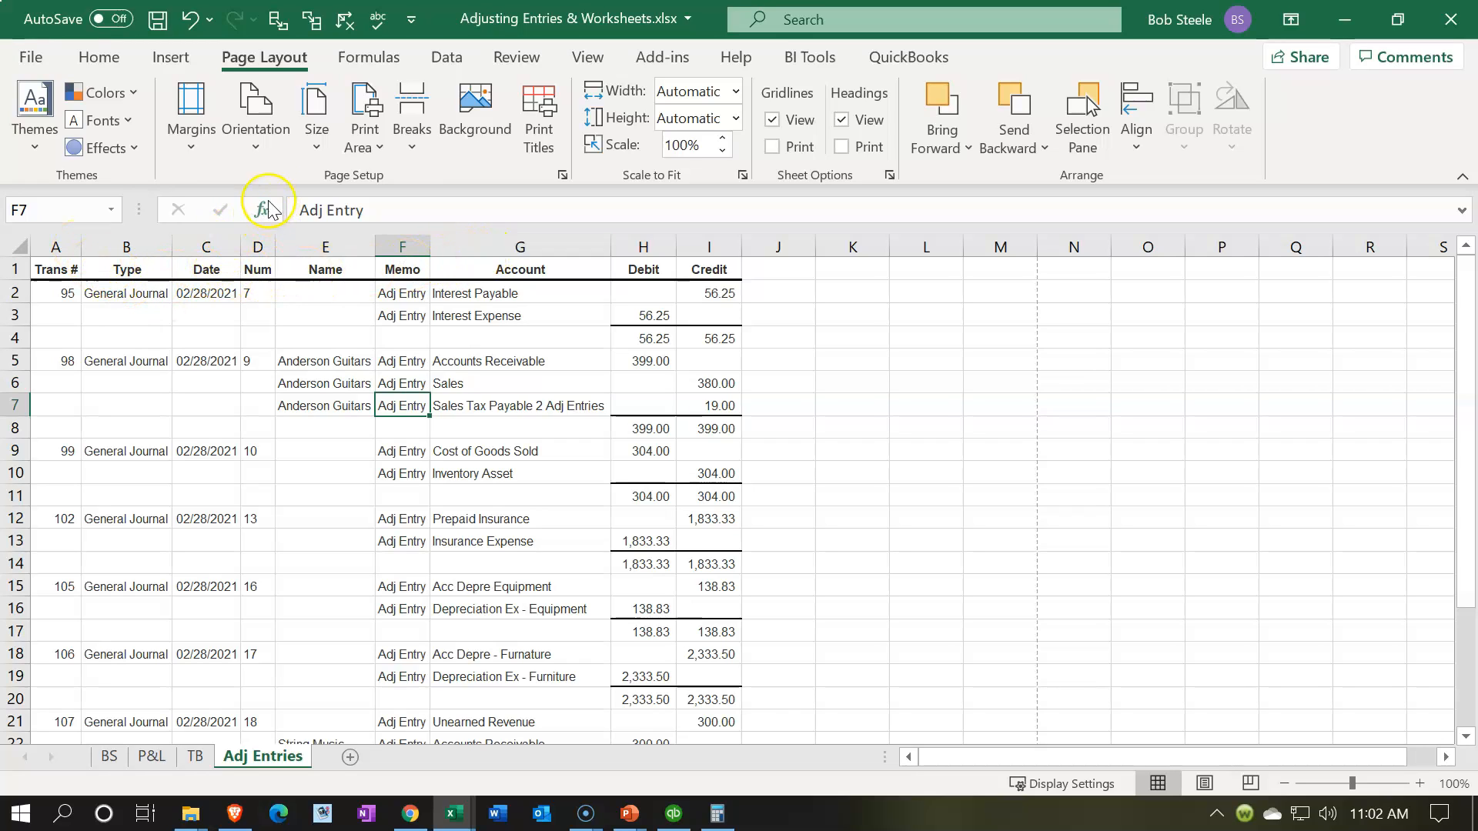
left_click(264, 143)
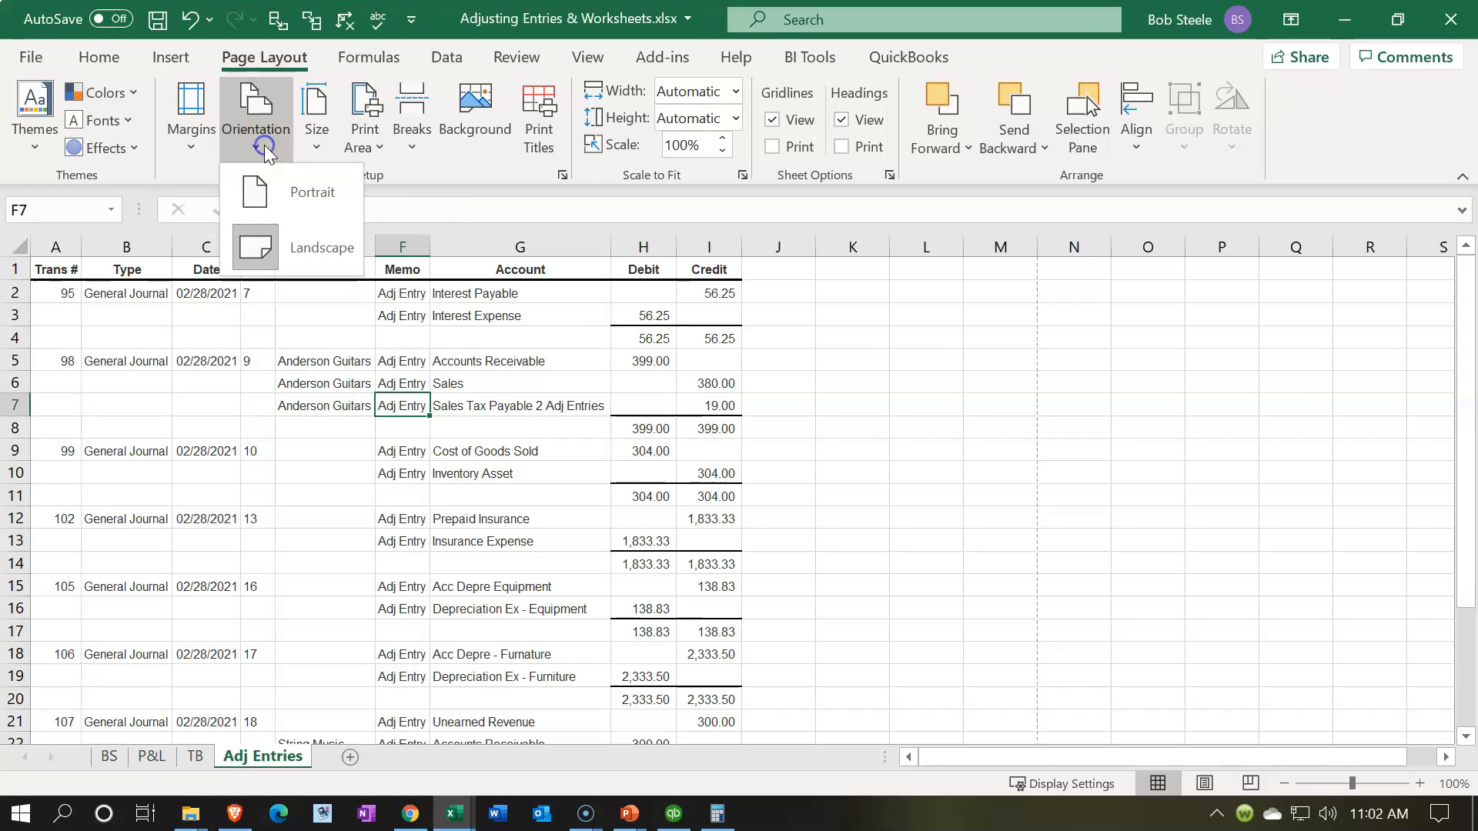
left_click(278, 189)
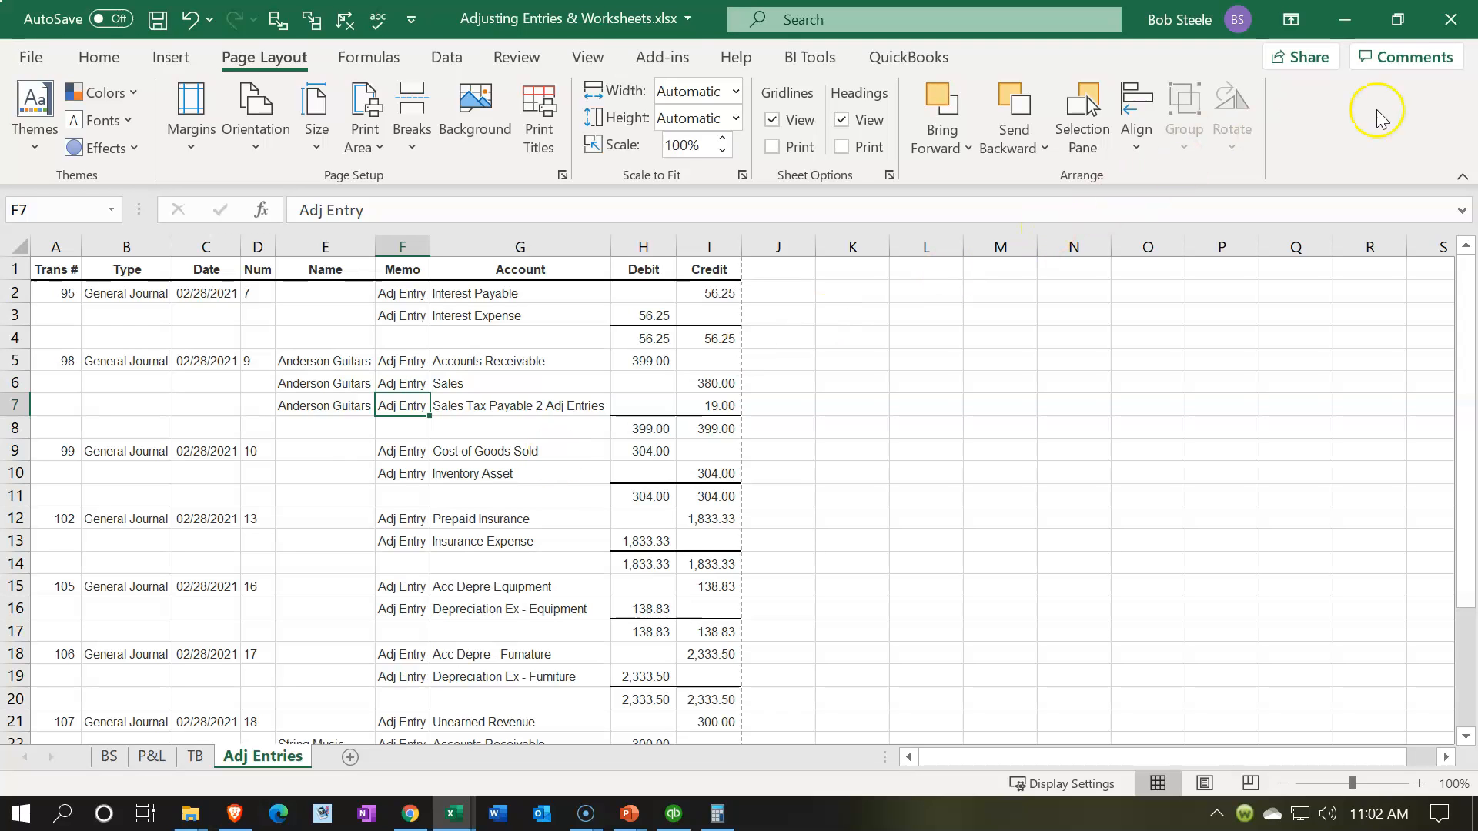
Step: Close the workbook with its changes saved, and switch to the March 1, 2021 Journal report in QuickBooks
left_click(1451, 20)
left_click(644, 446)
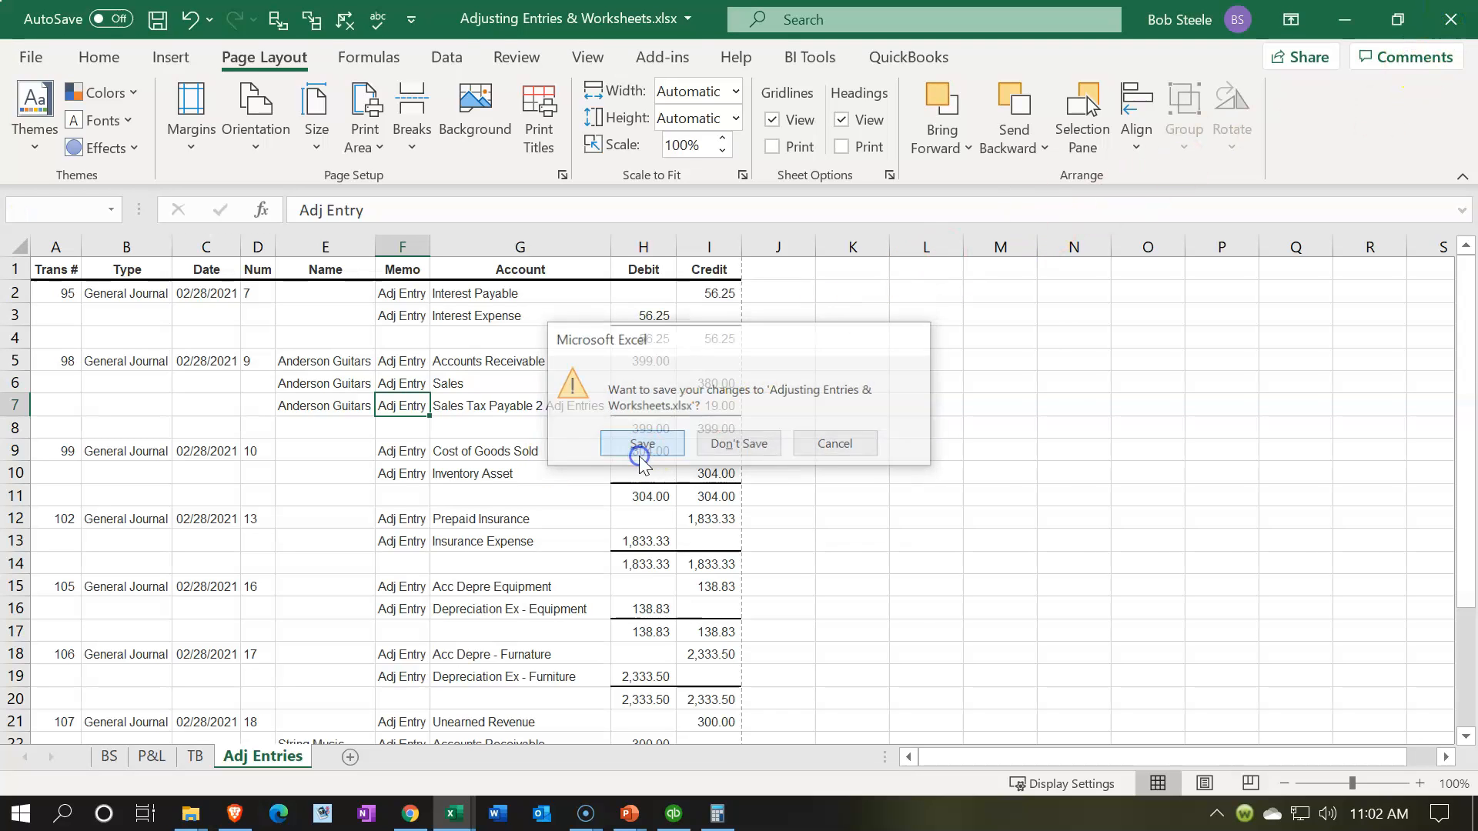
left_click(674, 422)
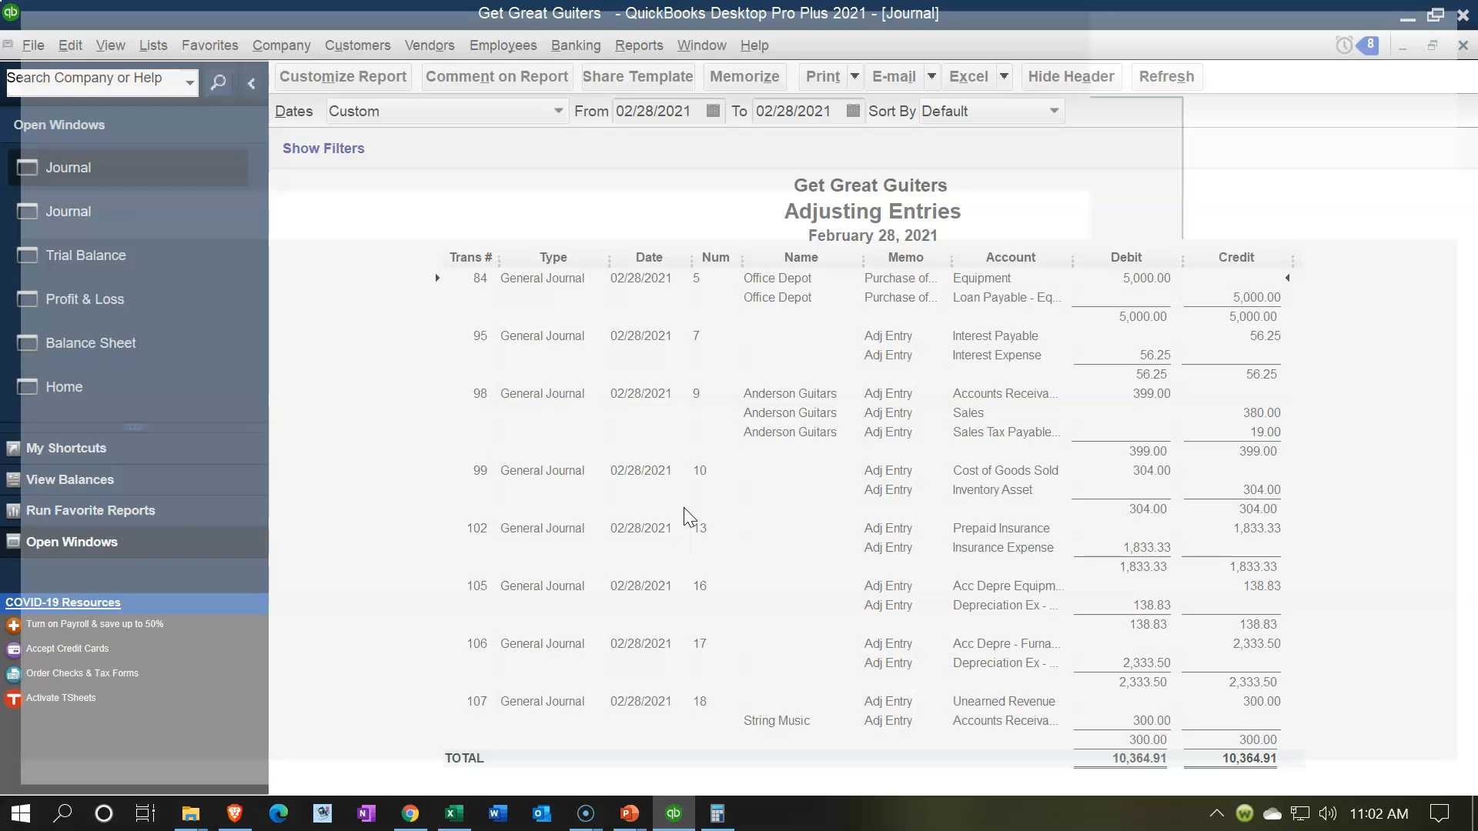
left_click(98, 217)
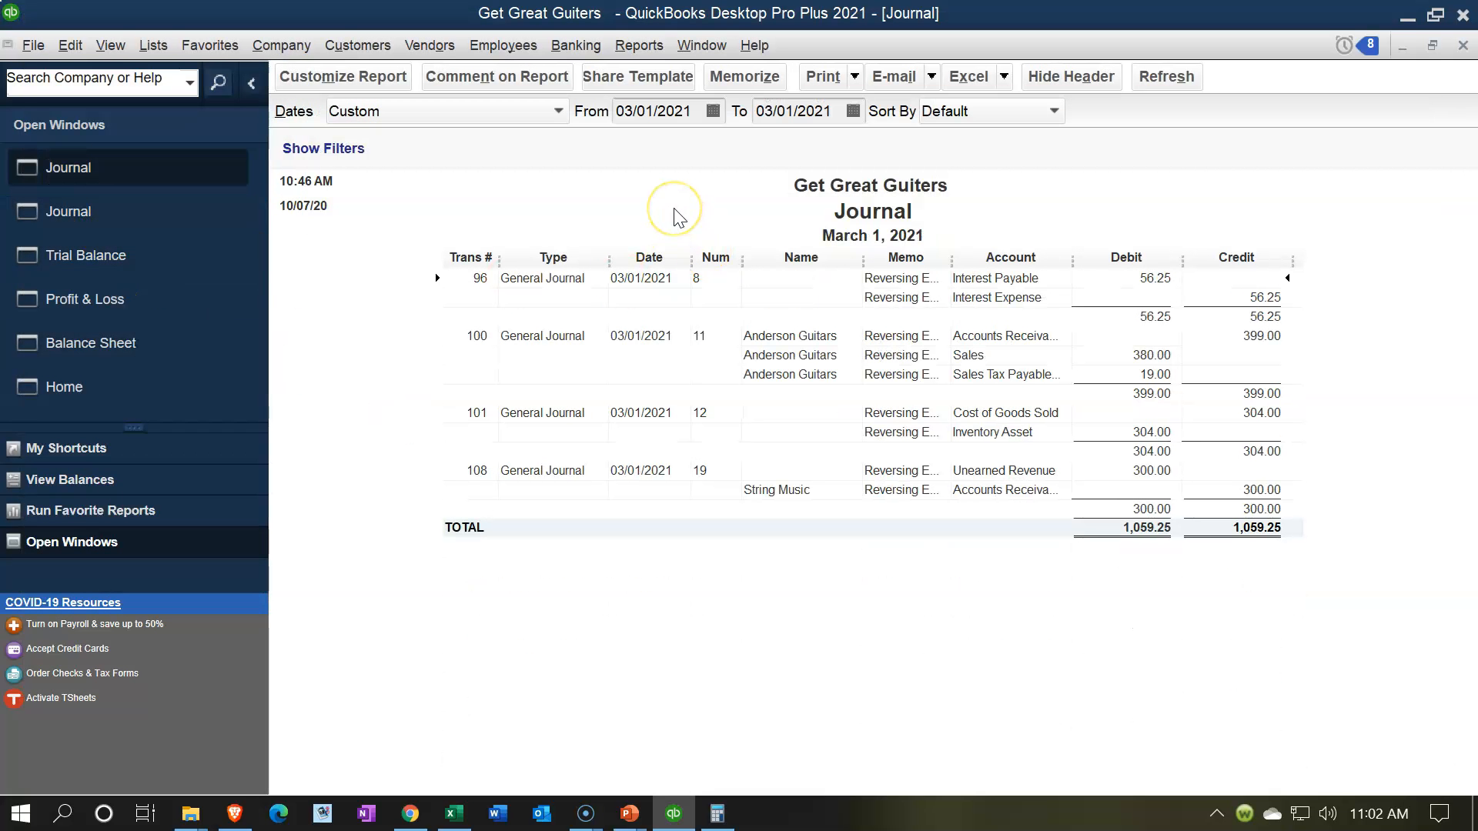
Step: Customize the Journal report's header to omit the date and time prepared and use the report title Reversing Entries
left_click(368, 77)
left_click(500, 67)
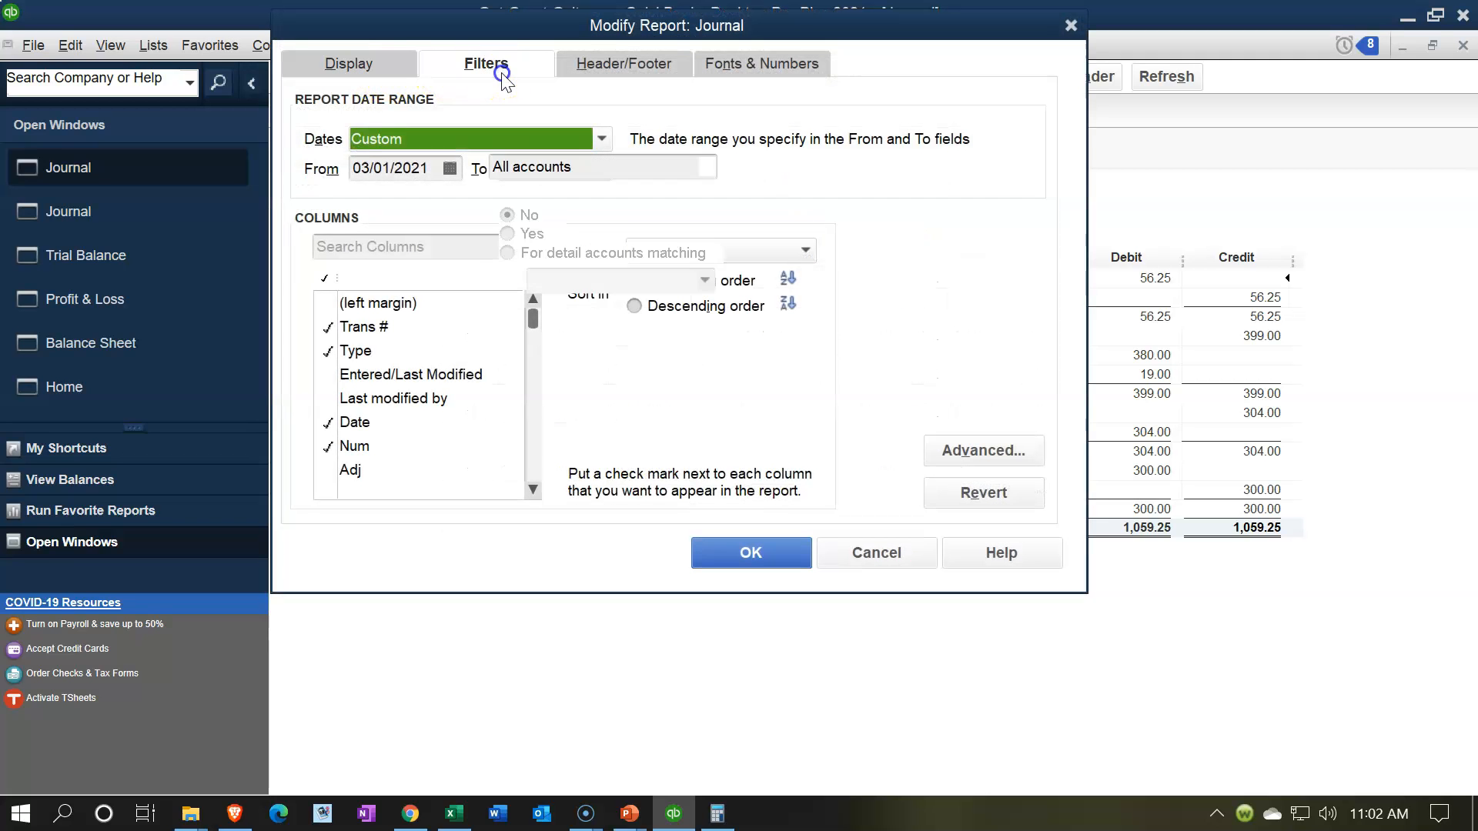
left_click(595, 62)
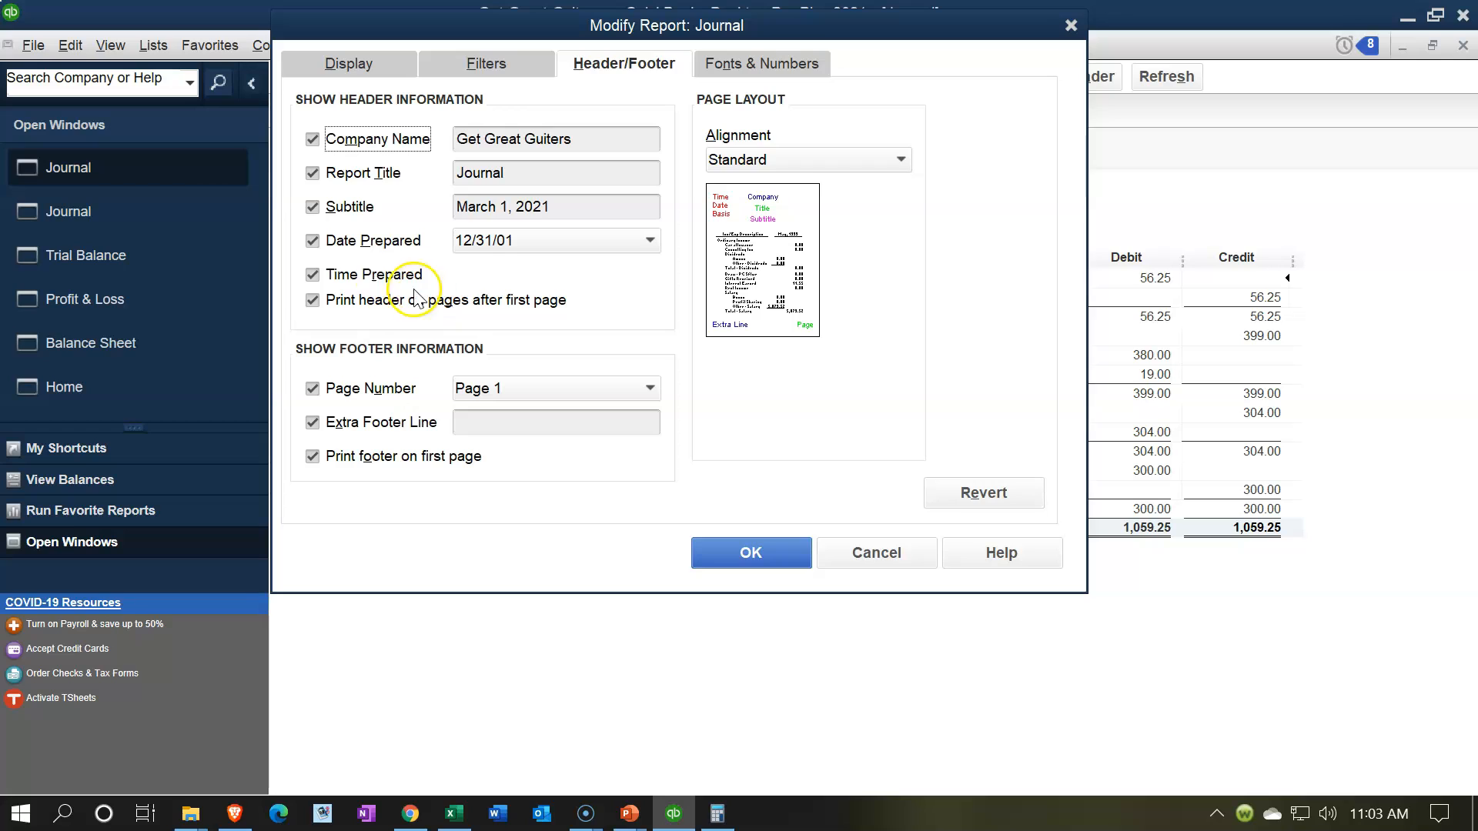
left_click(312, 240)
left_click(314, 272)
left_click(437, 174)
type("Reversing Entries")
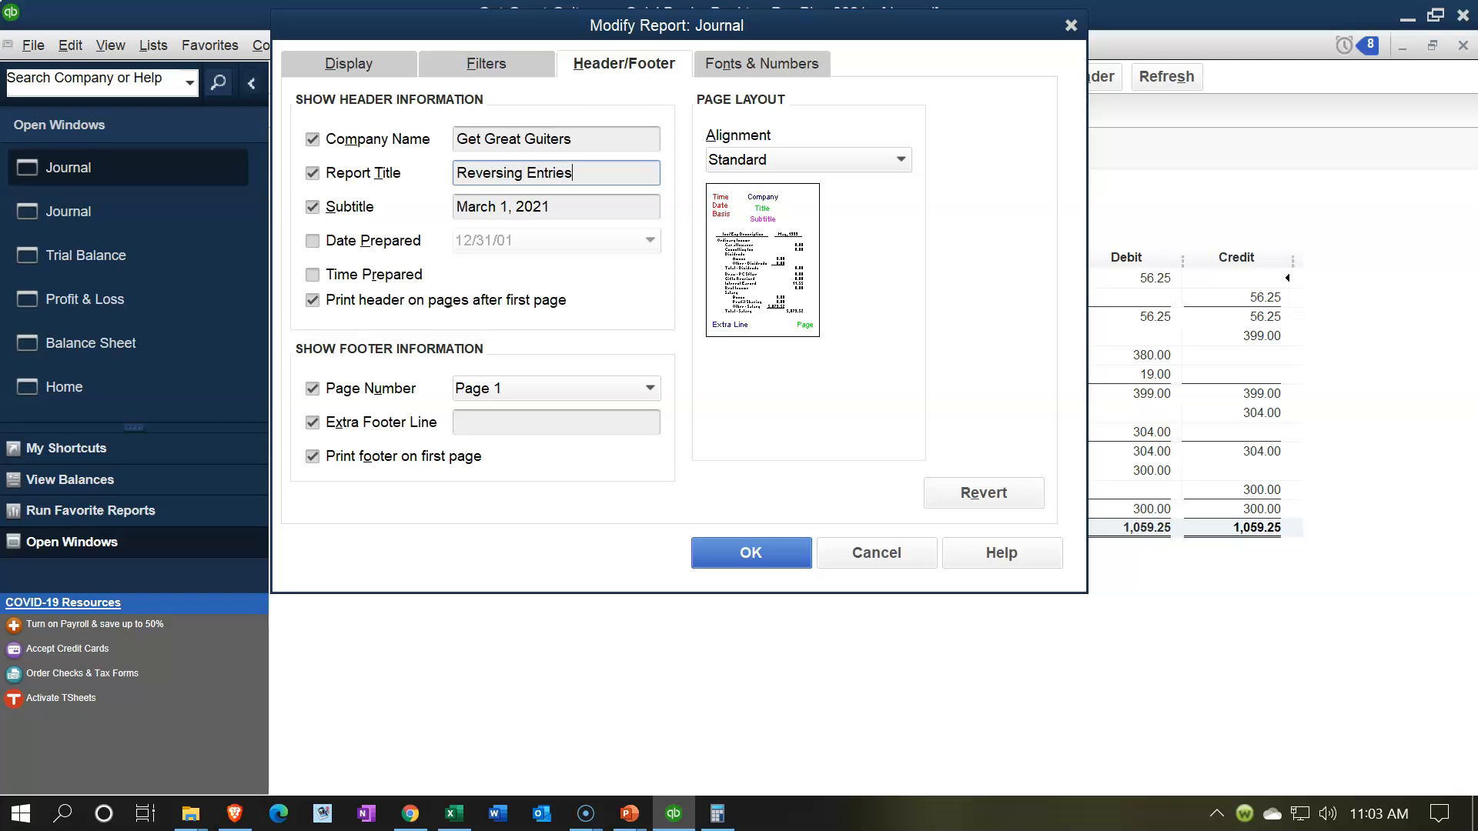
Step: Show the report's negative numbers in parentheses and in bright red, and apply the report modifications
left_click(735, 63)
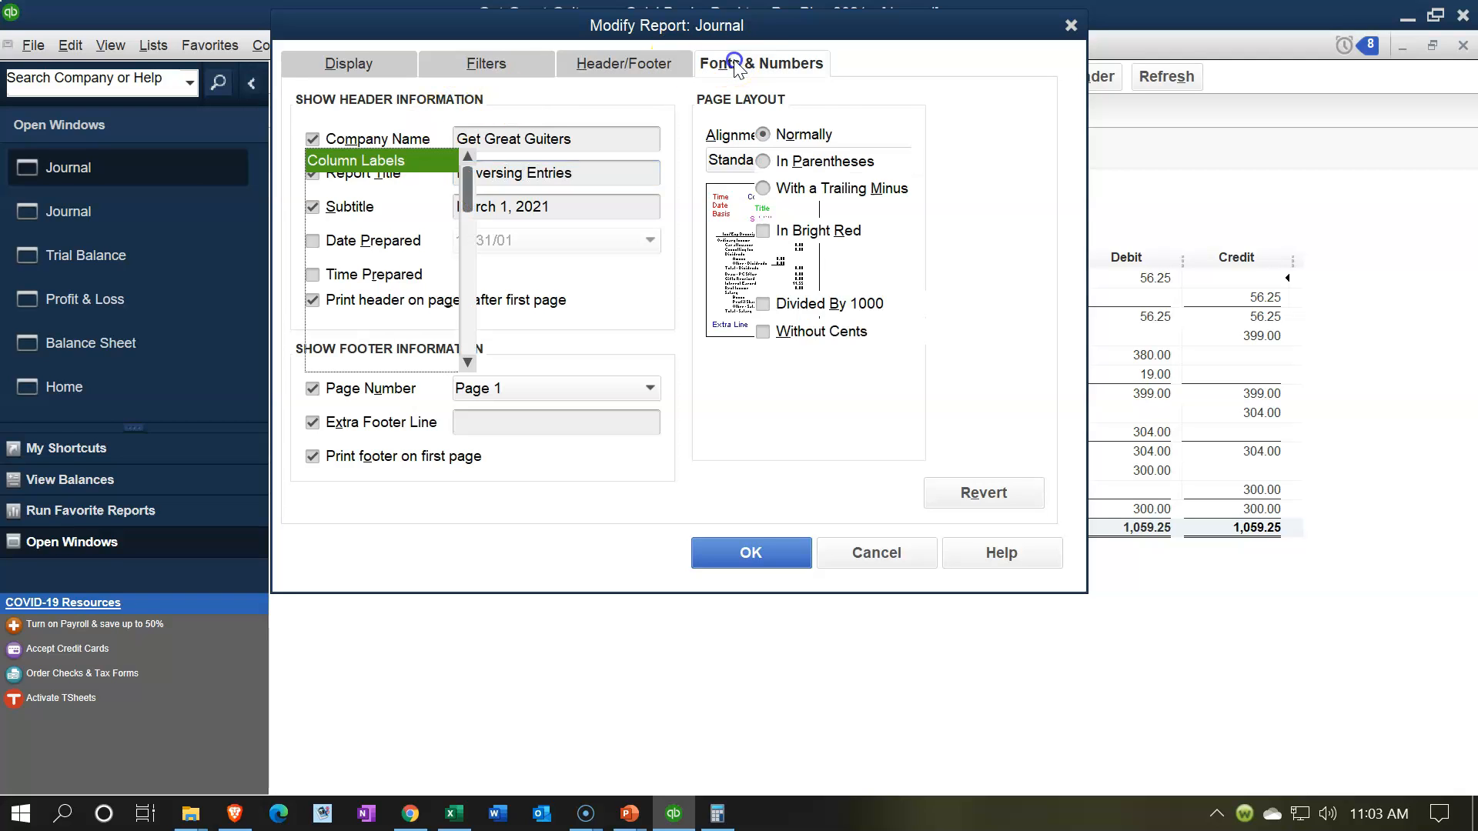
left_click(760, 229)
left_click(763, 161)
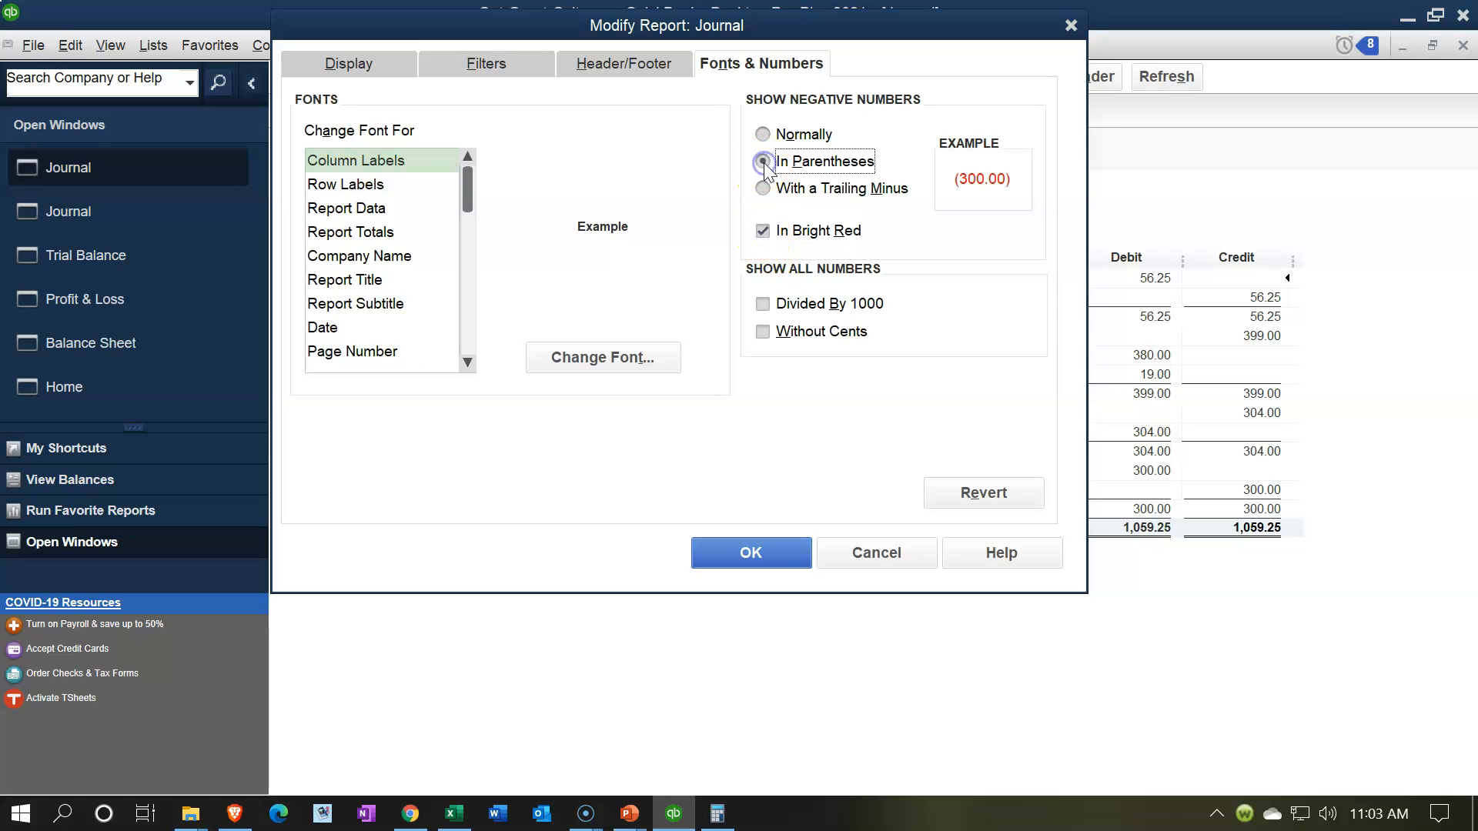
left_click(766, 556)
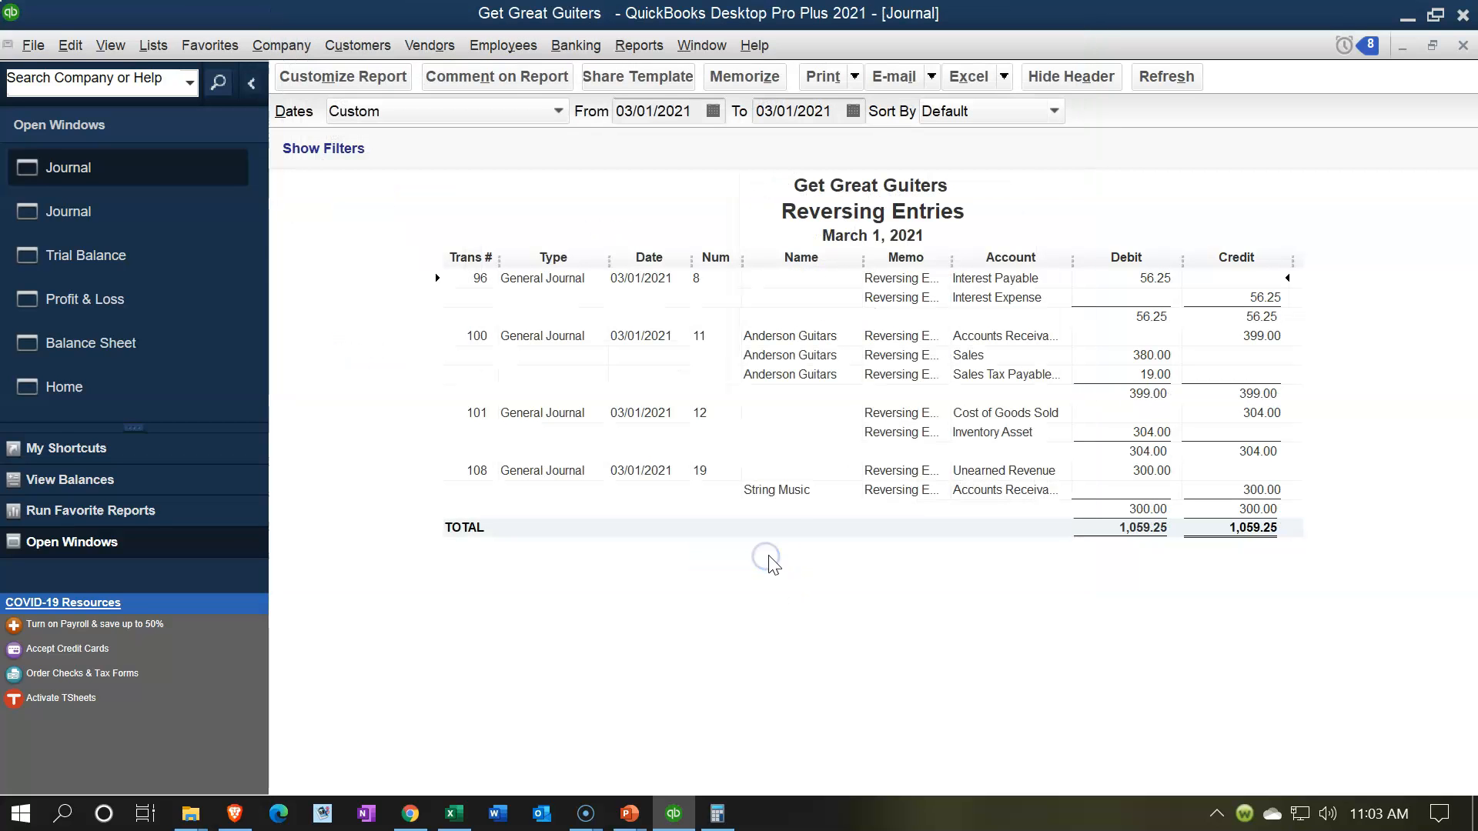
Step: Print the Reversing Entries report to CutePDF Writer and save it as Reversing Entries.pdf in the Section 10 Adjusting Entries folder
left_click(851, 77)
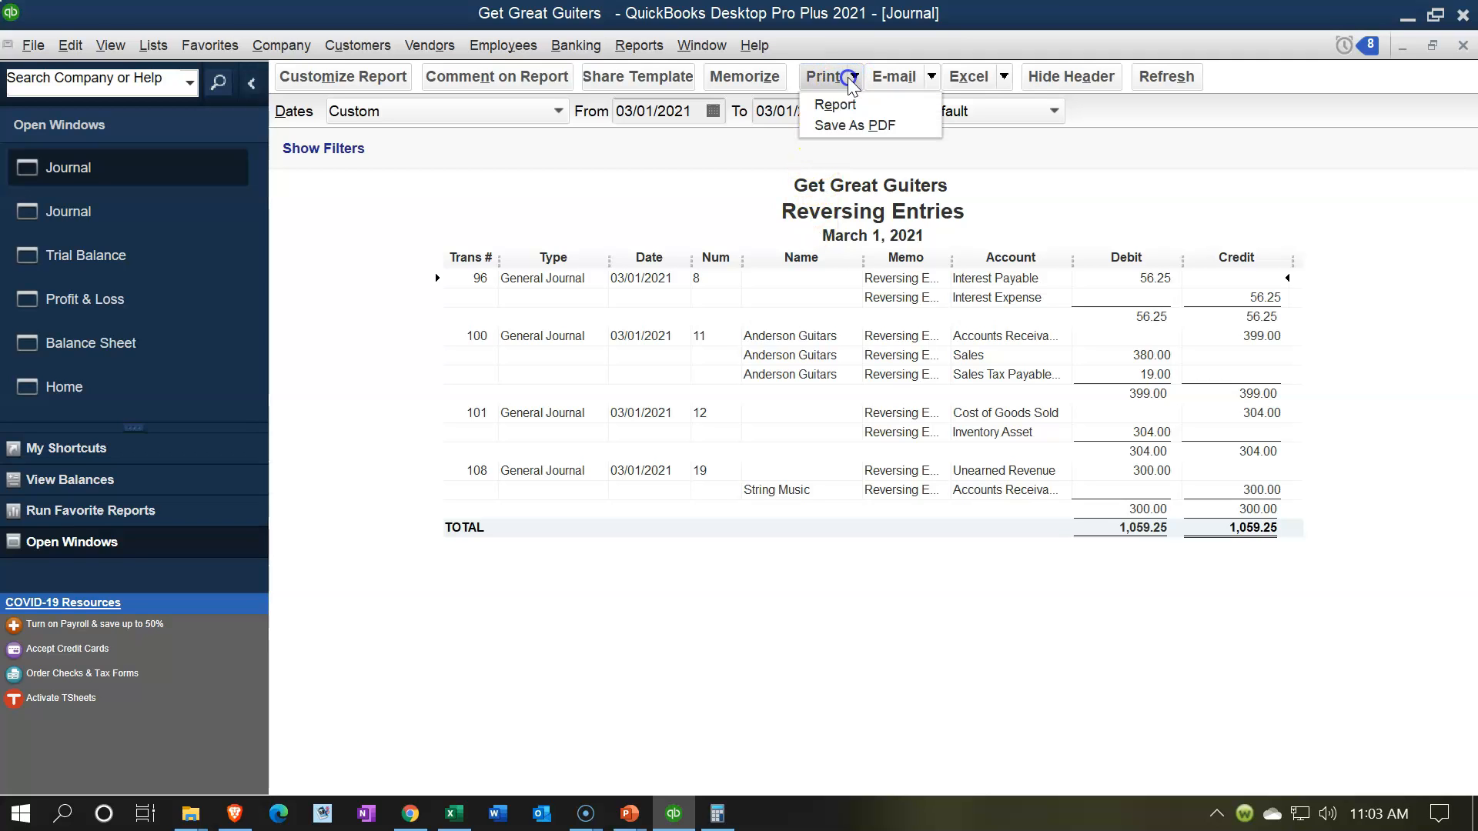
left_click(843, 99)
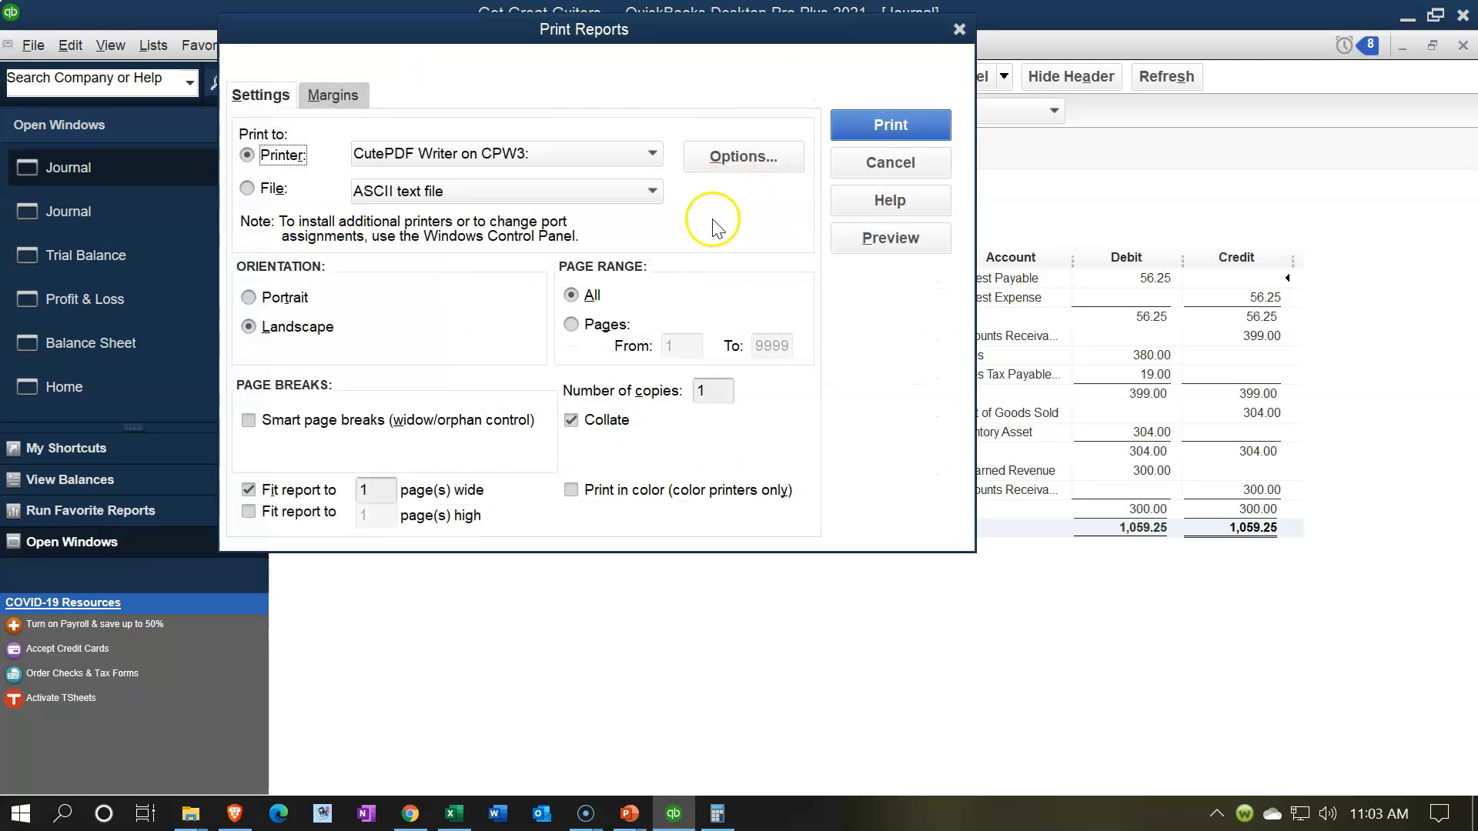
left_click(868, 130)
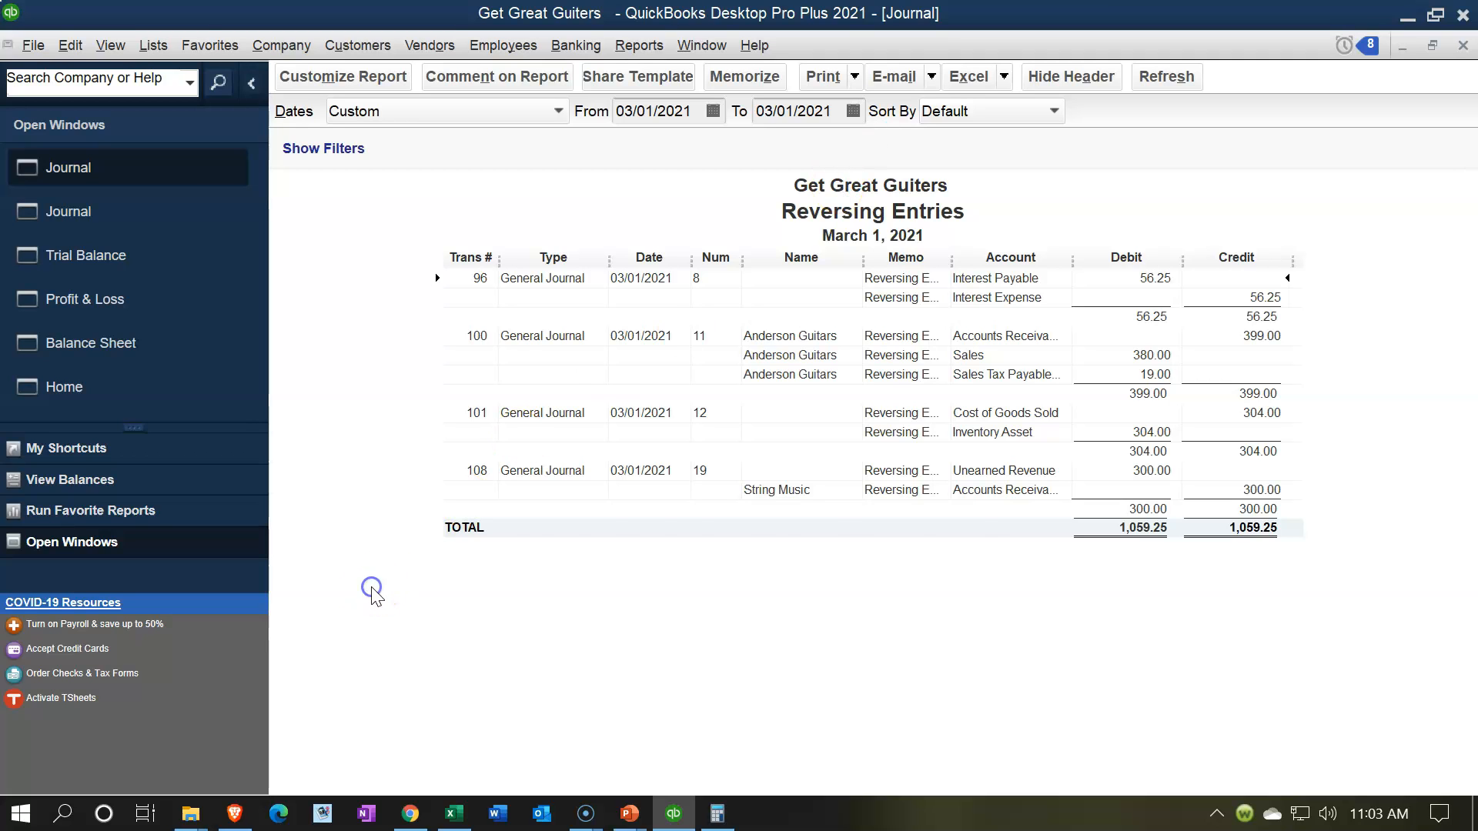
left_click_drag(696, 219, 810, 259)
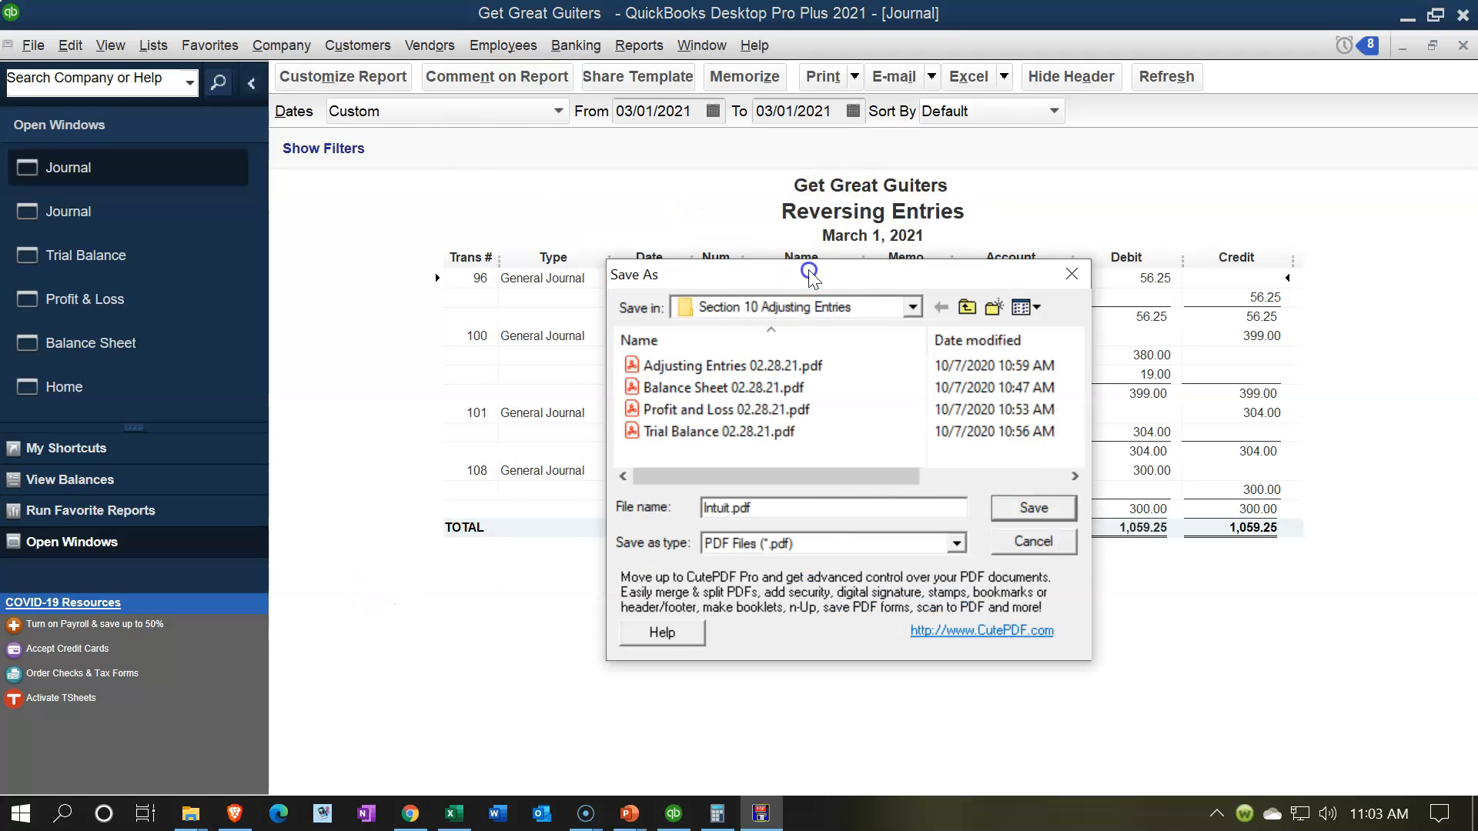
left_click(730, 491)
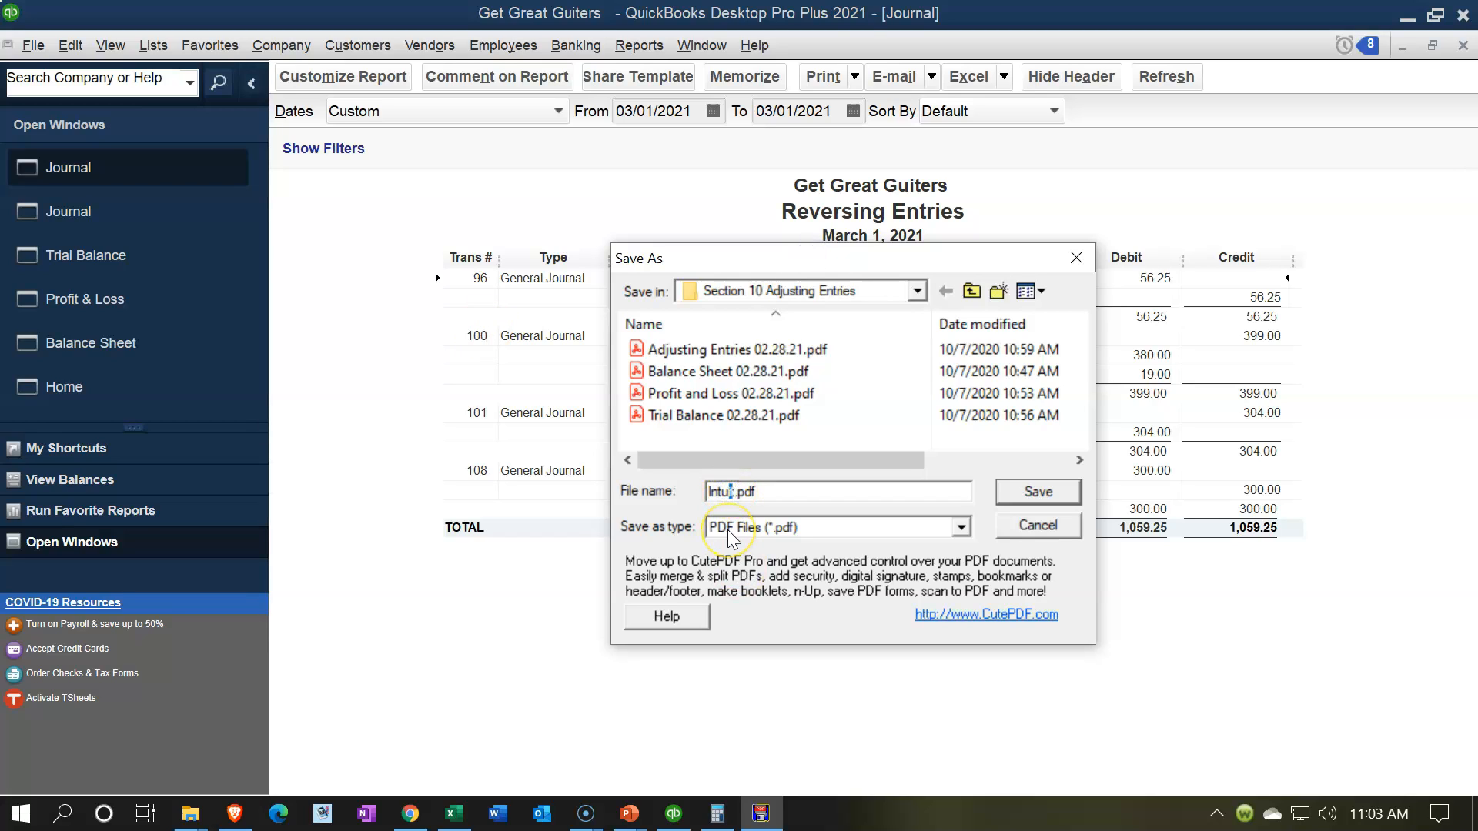
type("Reversing Entries")
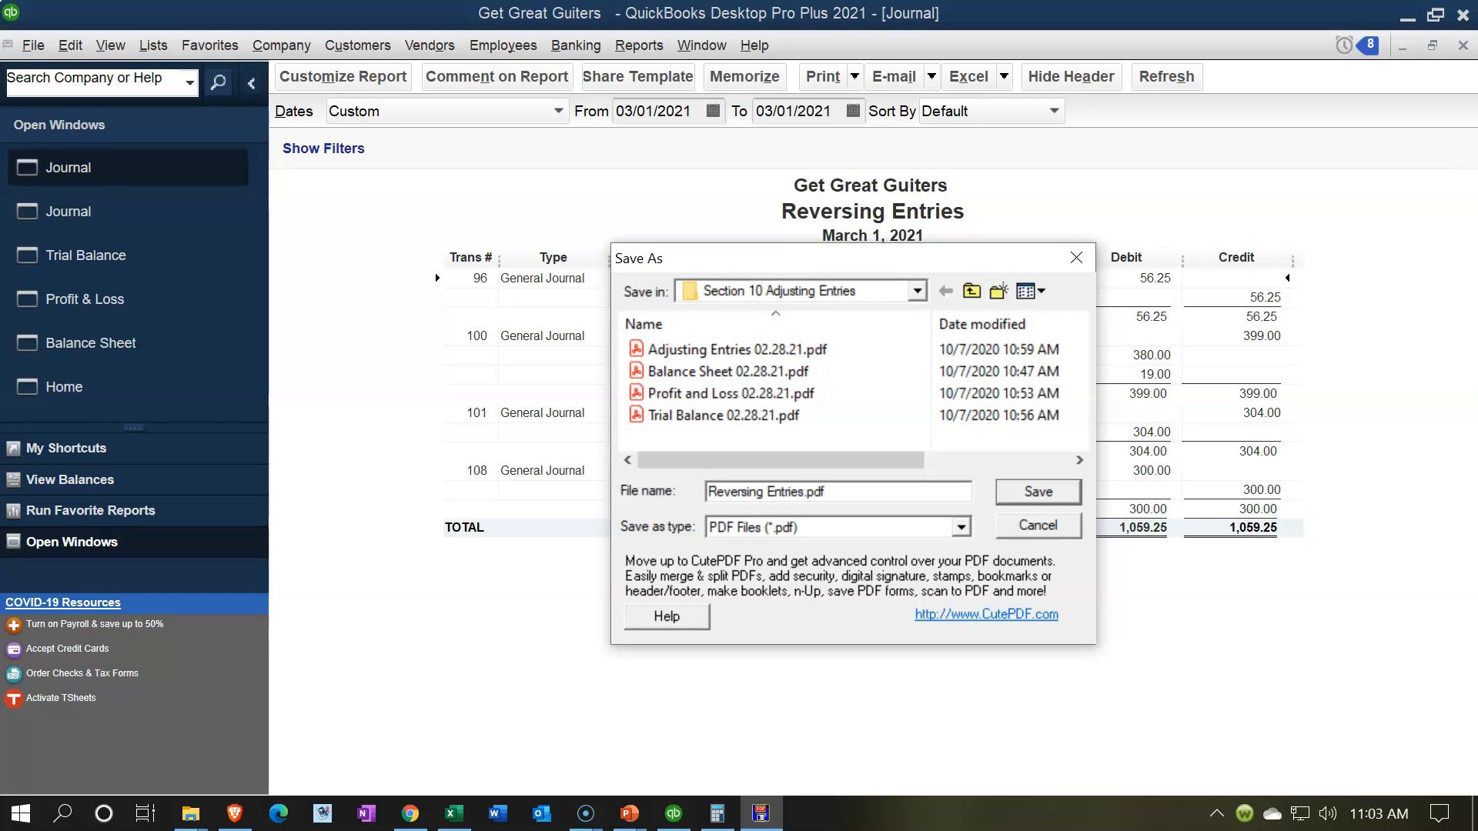
left_click(1039, 492)
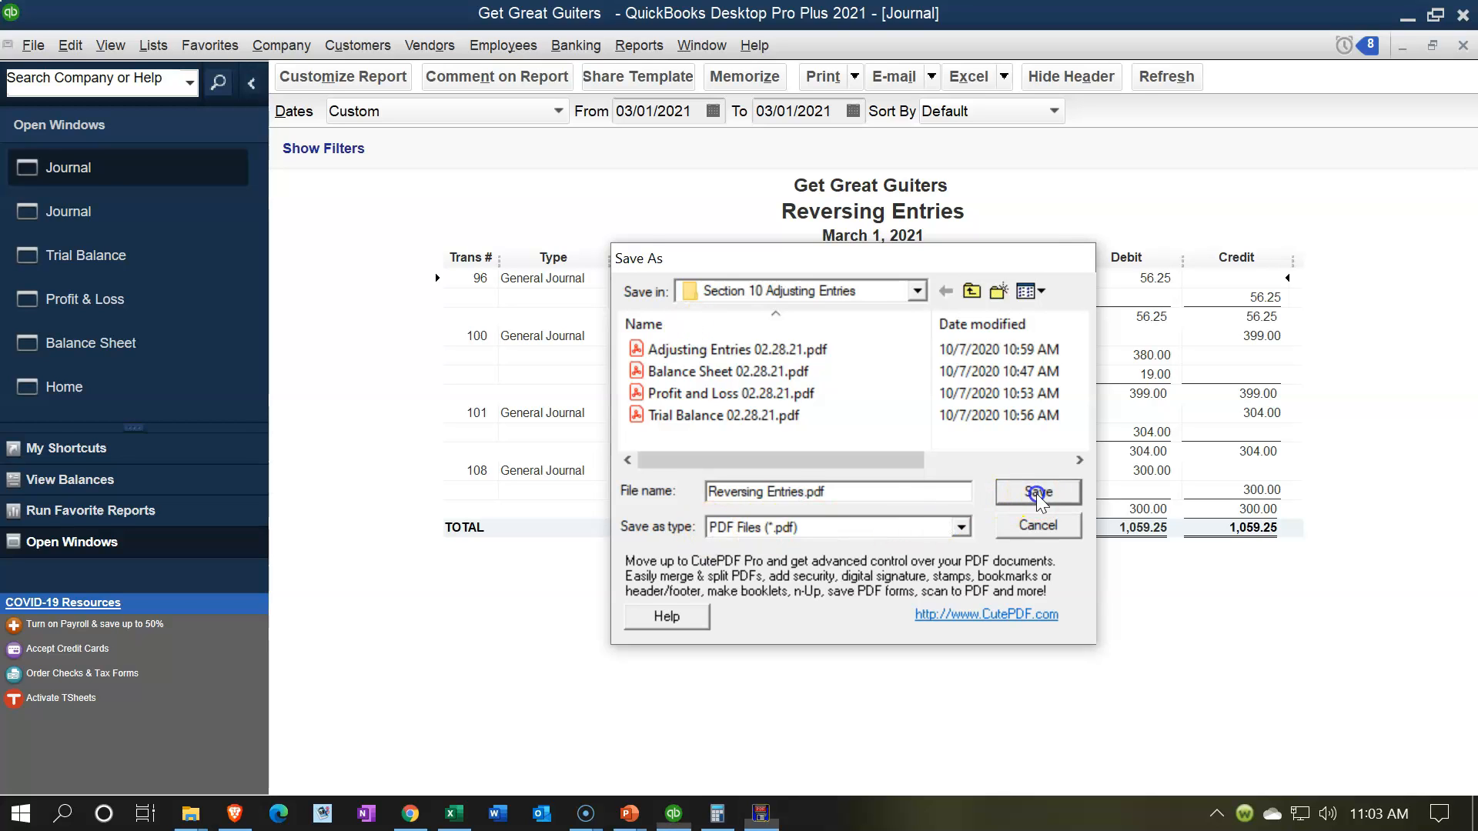
Step: Export the Reversing Entries report to a new worksheet in the existing Adjusting Entries & Worksheets workbook and maximize the Excel window
left_click(1002, 77)
left_click(999, 101)
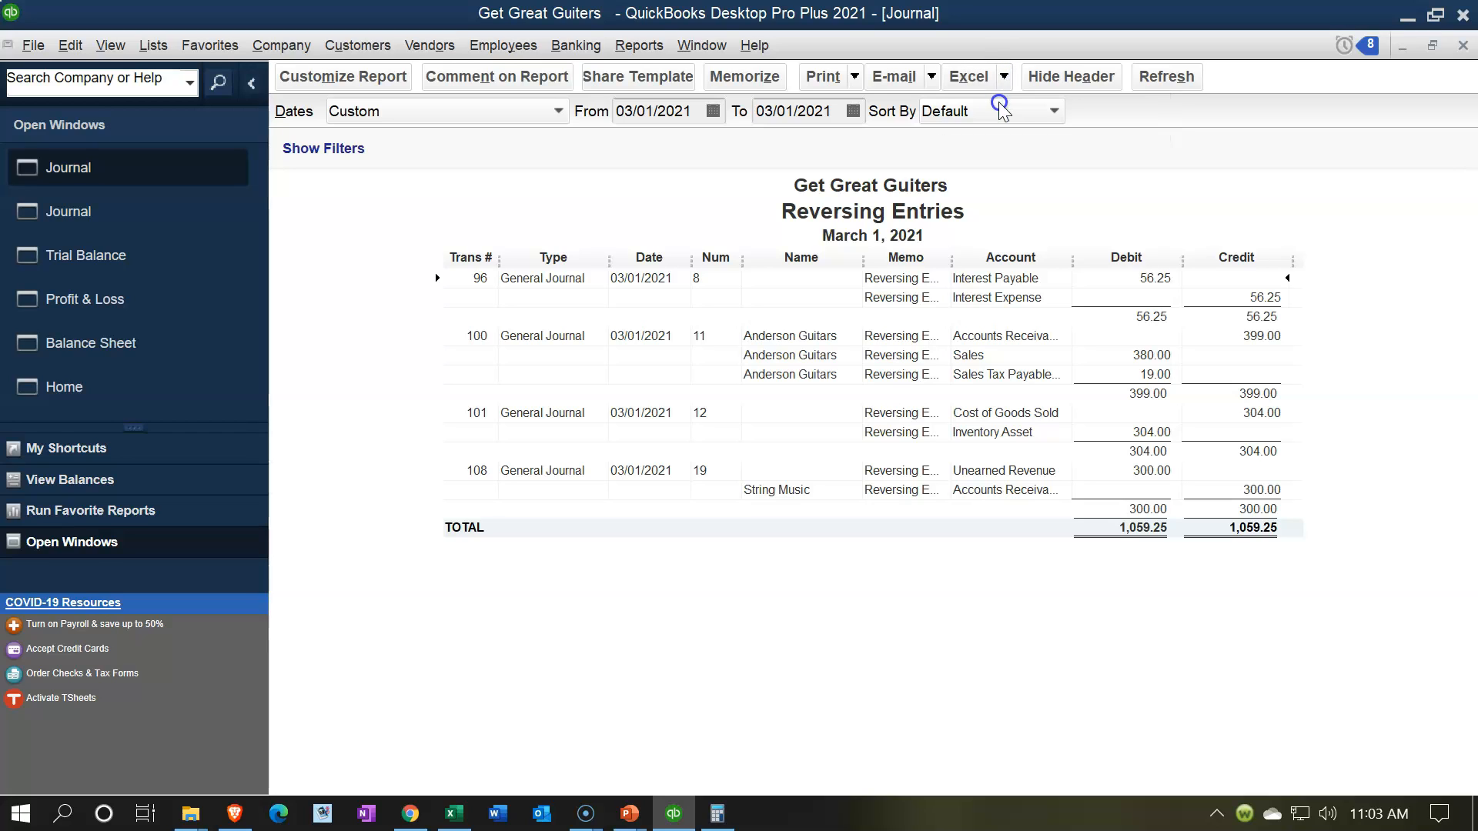
left_click(693, 270)
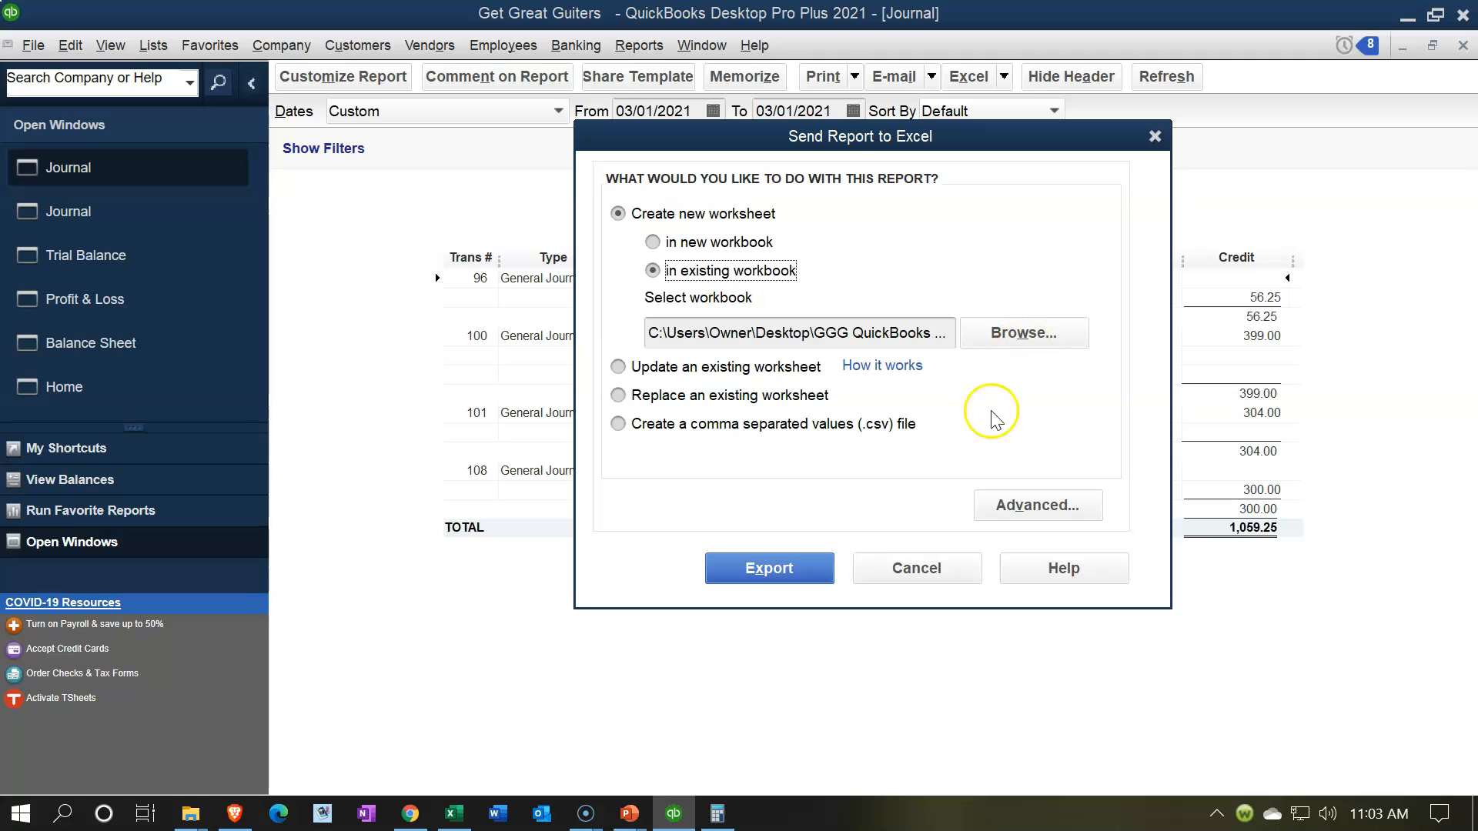
left_click(818, 578)
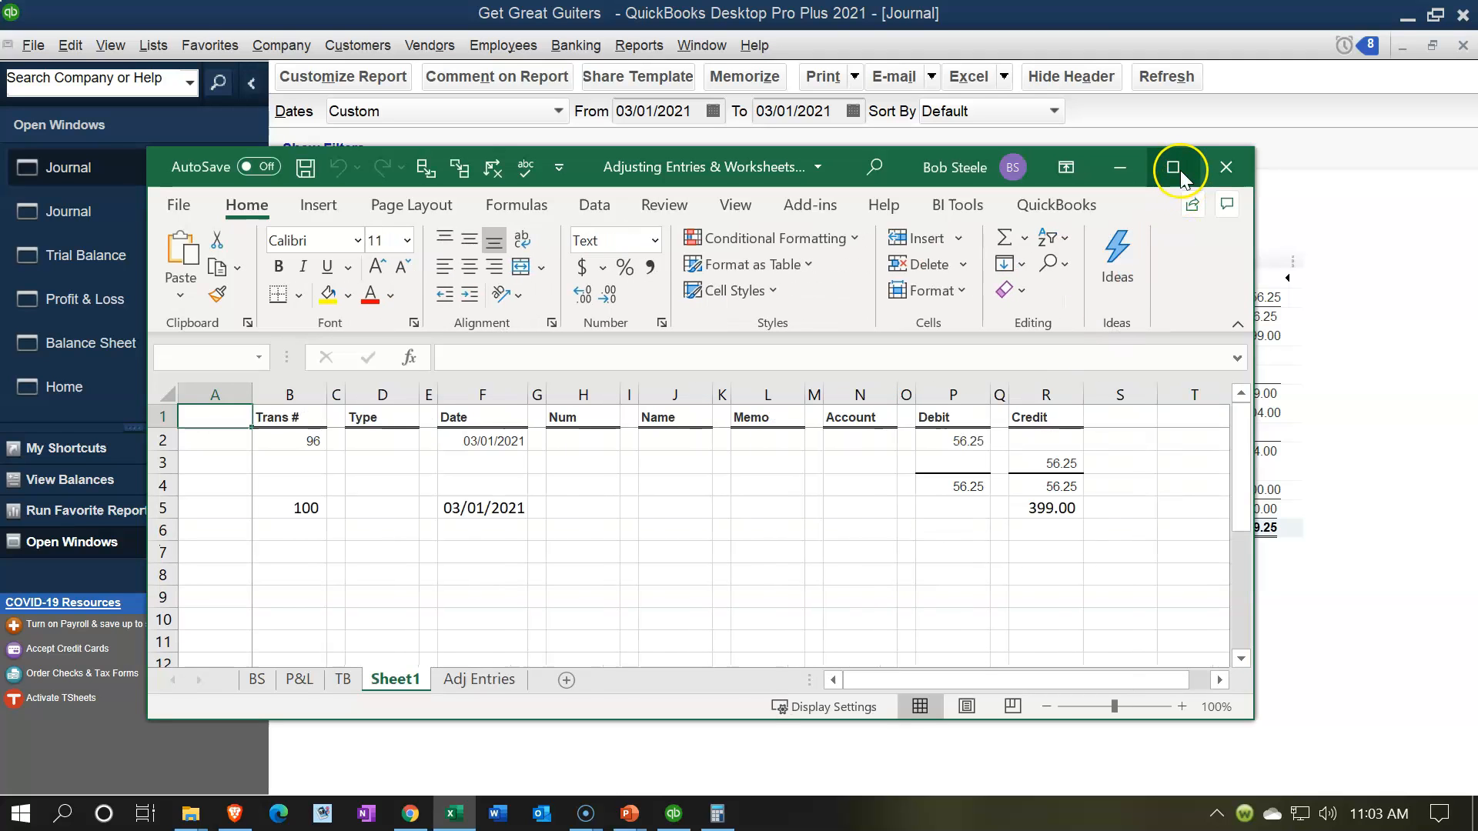
left_click(1180, 169)
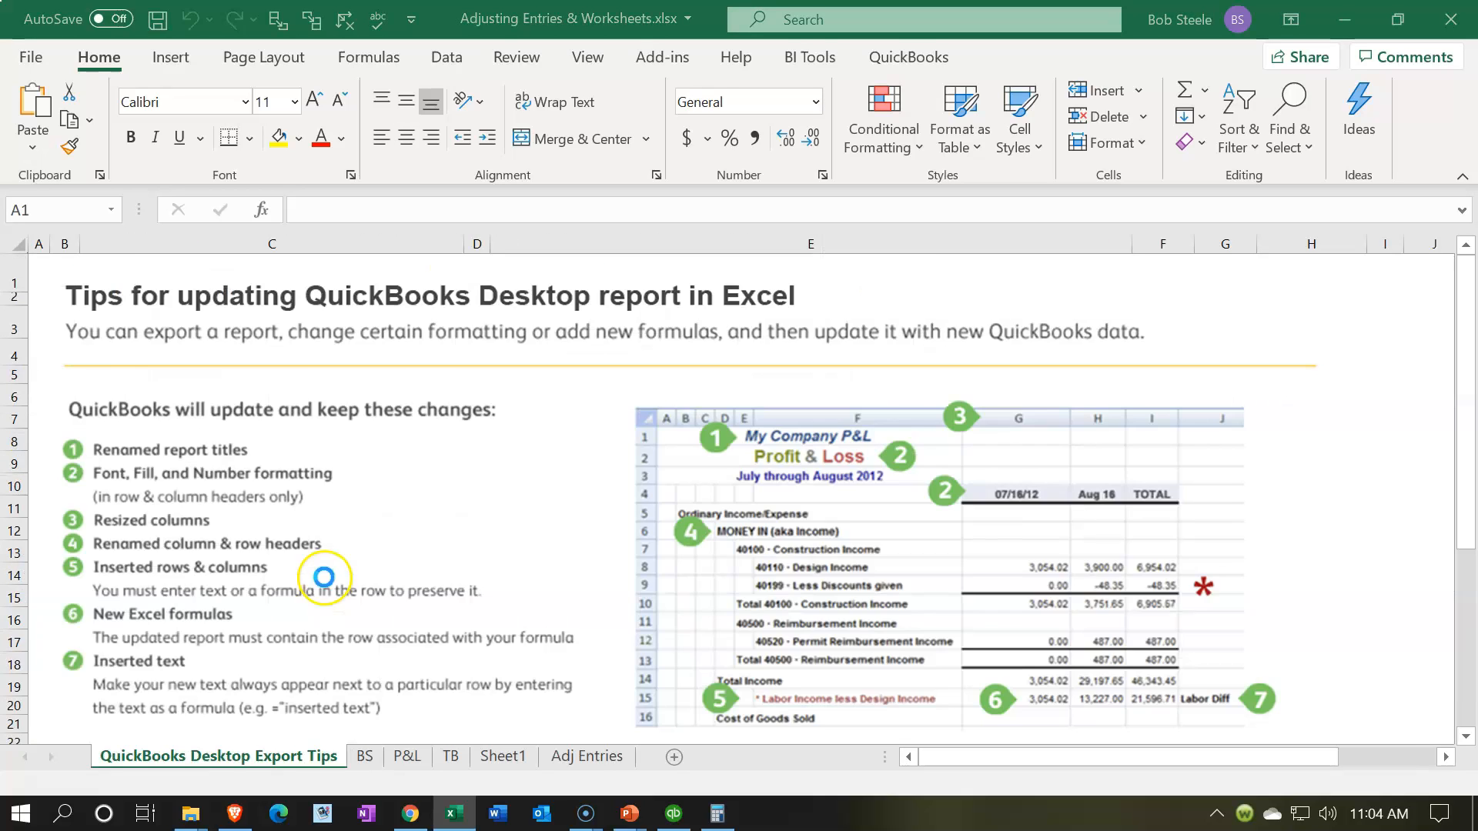
Step: Delete the QuickBooks Desktop Export Tips sheet from the workbook
left_click(291, 759)
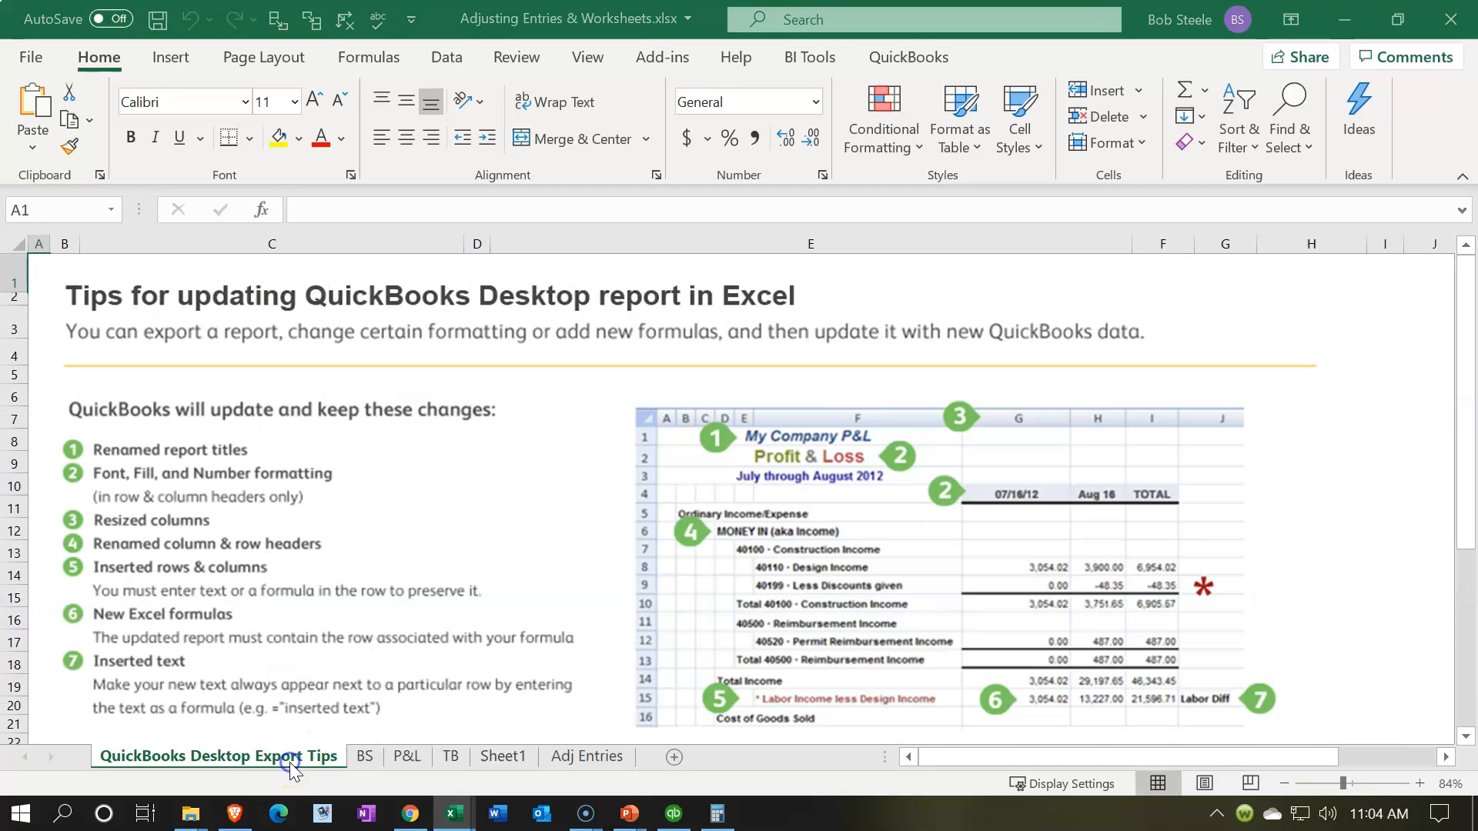
right_click(291, 769)
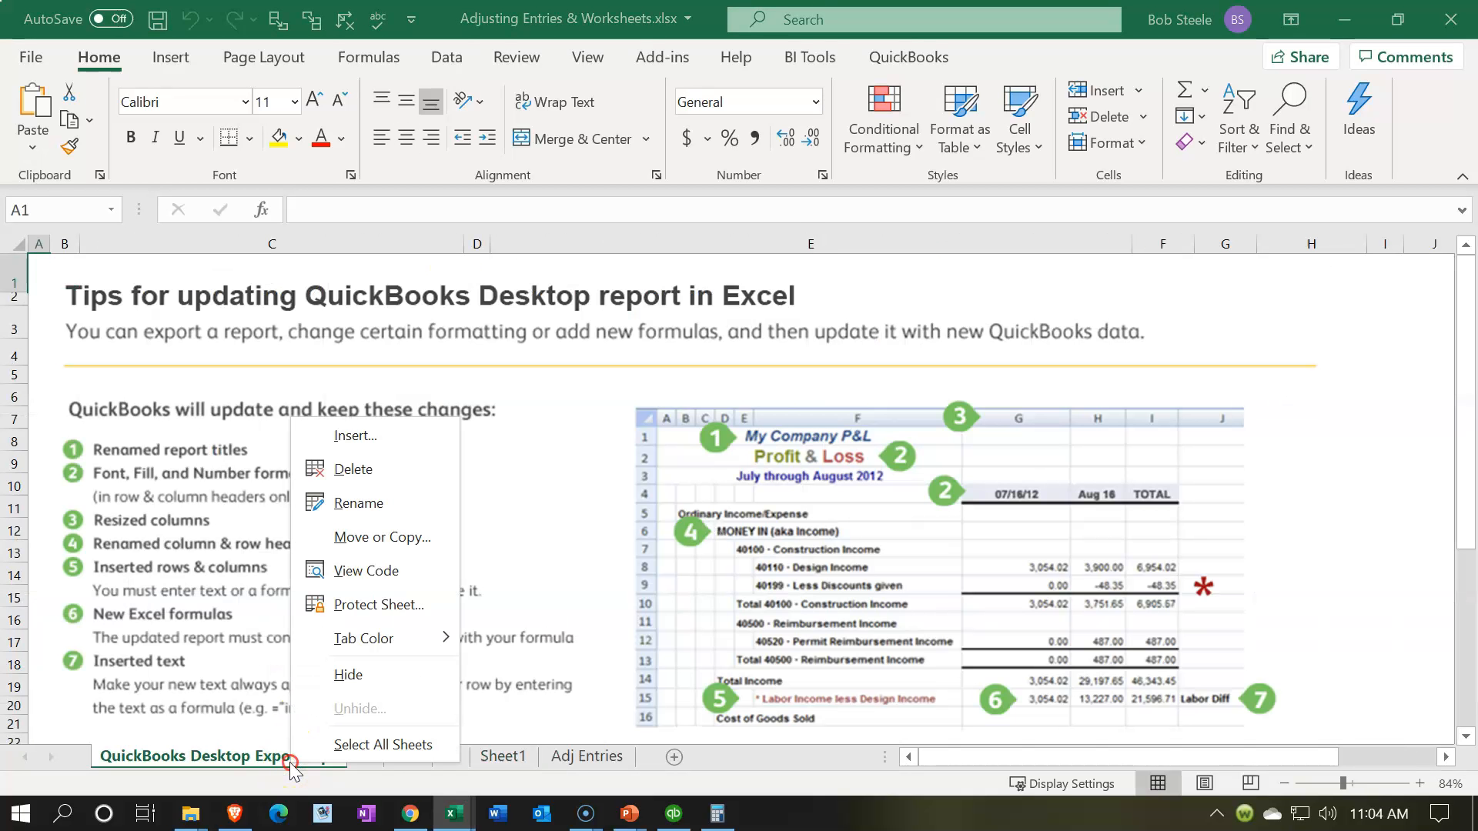
left_click(329, 474)
left_click(702, 472)
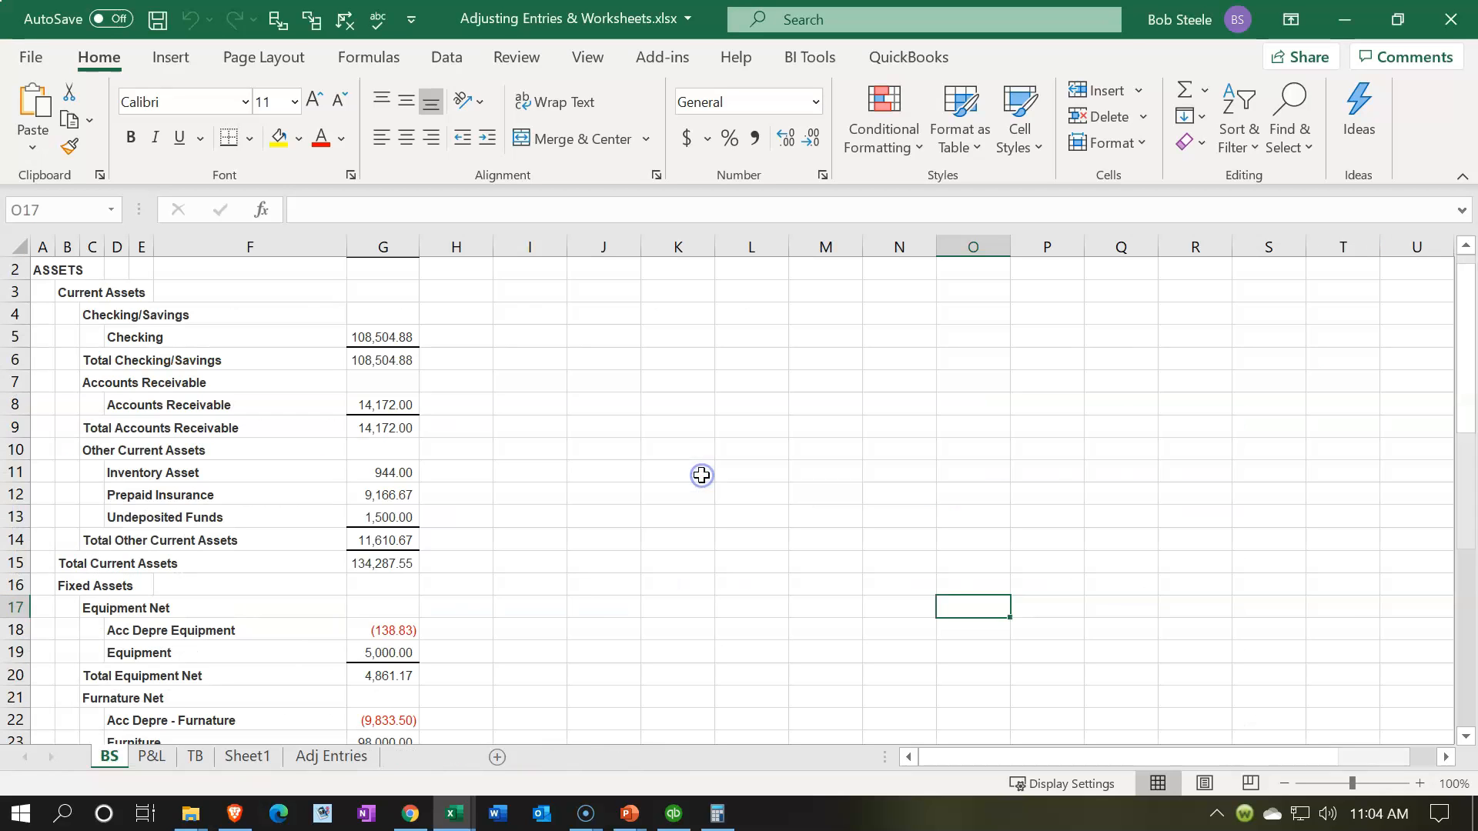
Step: Move Sheet1 behind the Adj Entries sheet and rename it Reversing Entries
left_click(246, 758)
left_click_drag(247, 761, 382, 757)
key("alt+h")
type("orR")
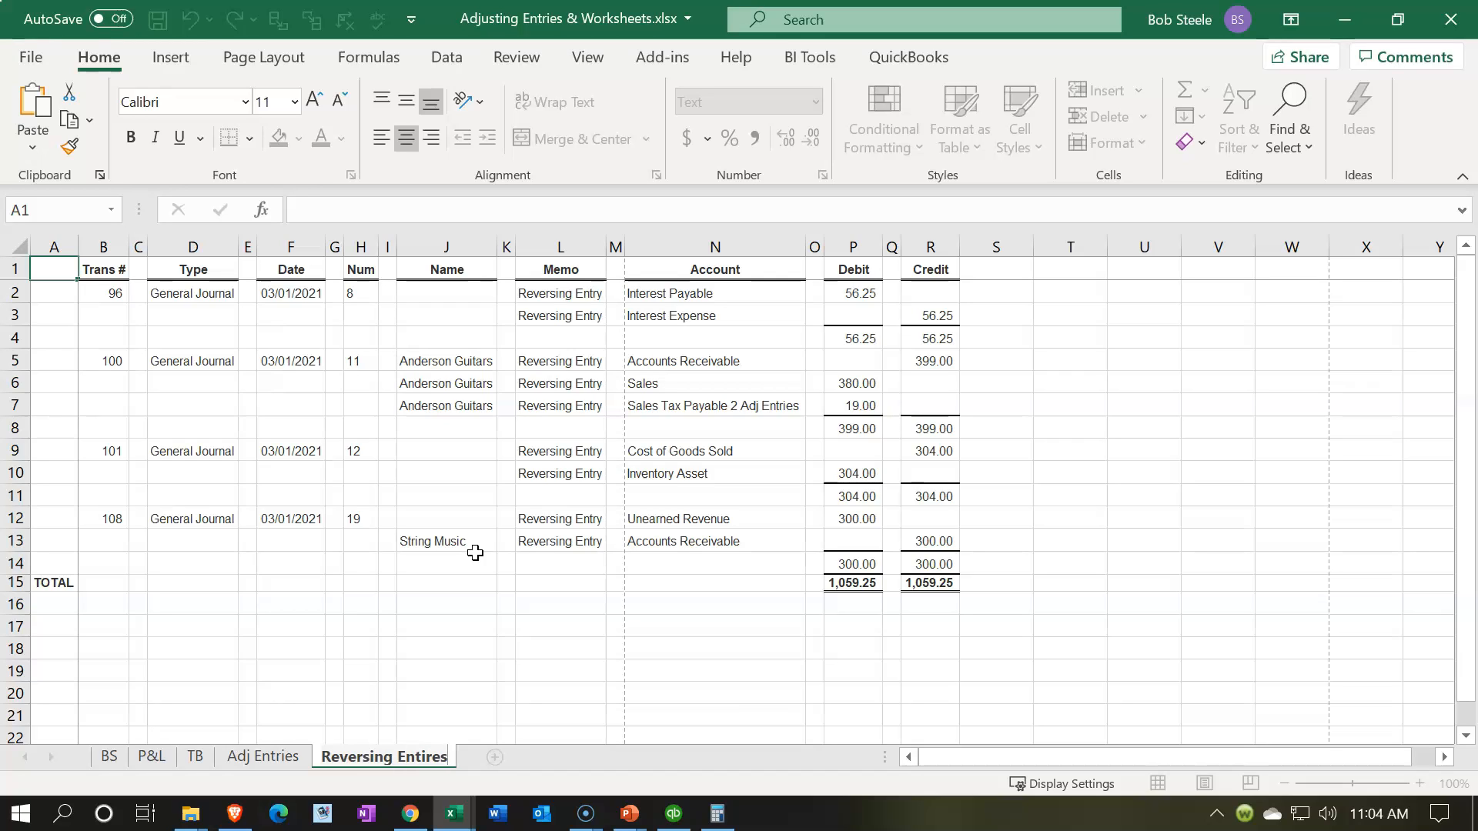
left_click(475, 556)
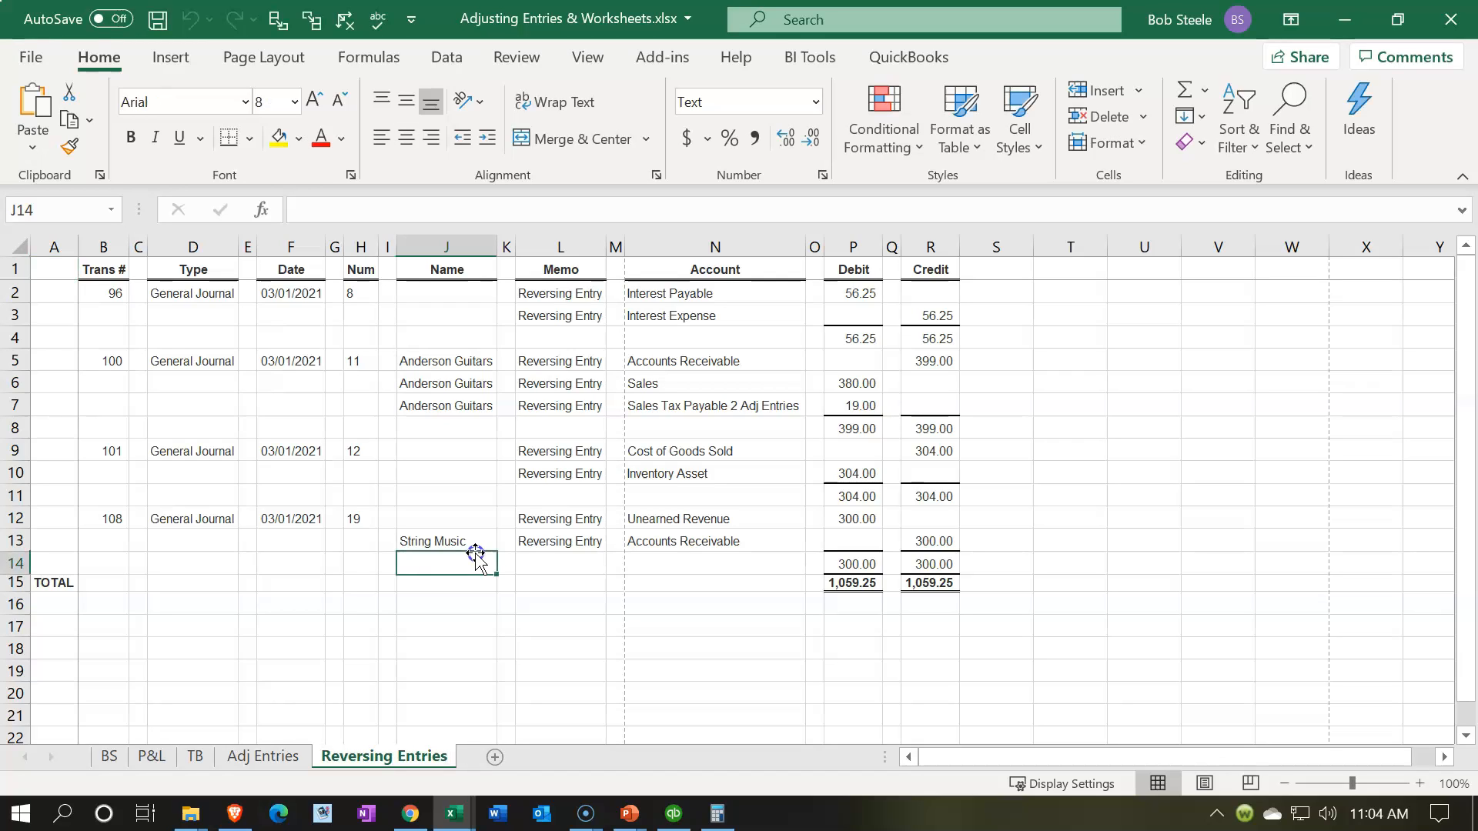
Step: Unfreeze the Reversing Entries sheet's panes by switching to Page Layout view, remove the split, and return to Normal view
left_click(1205, 783)
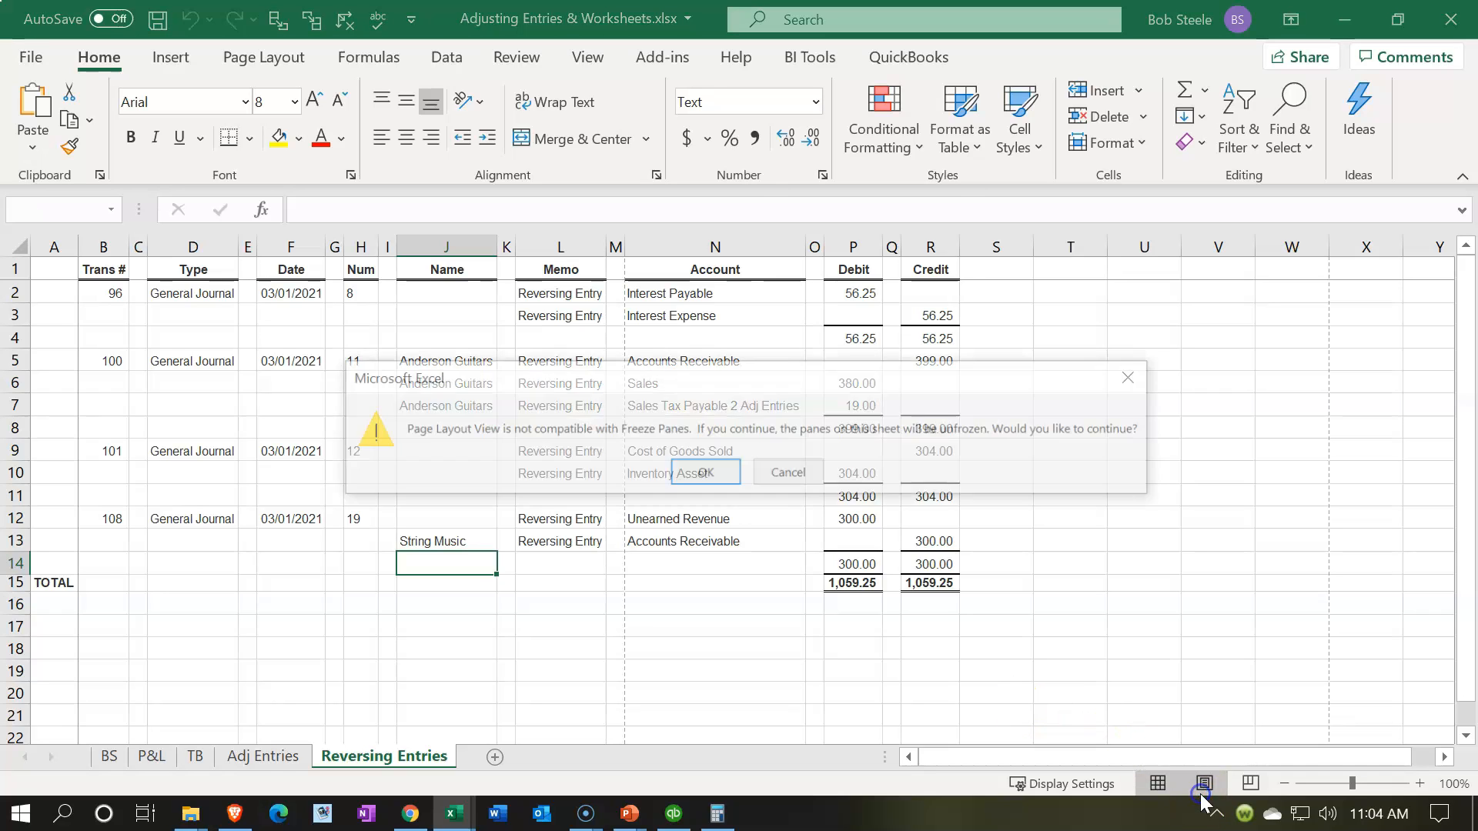
left_click(701, 473)
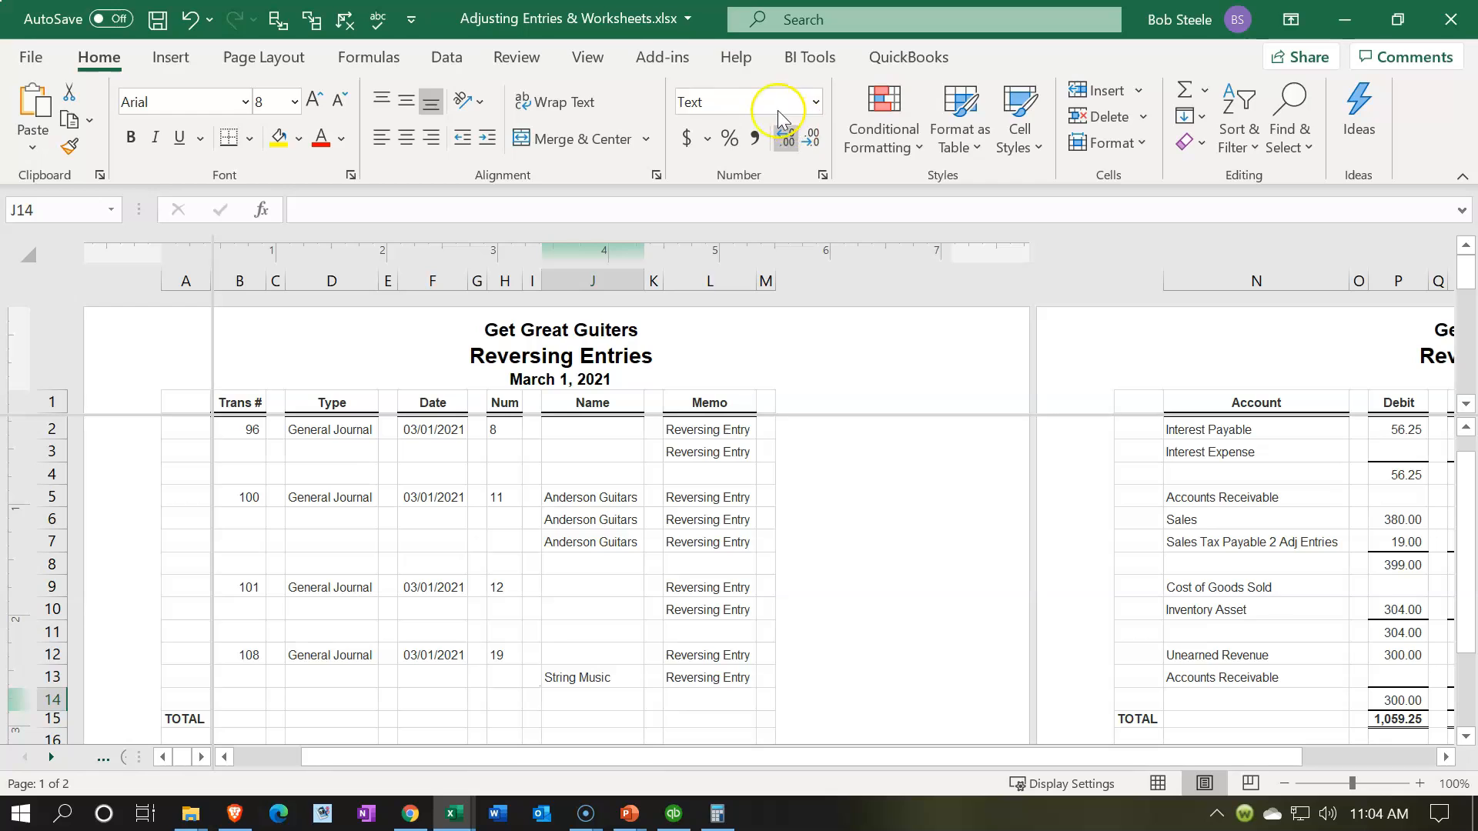
left_click(587, 57)
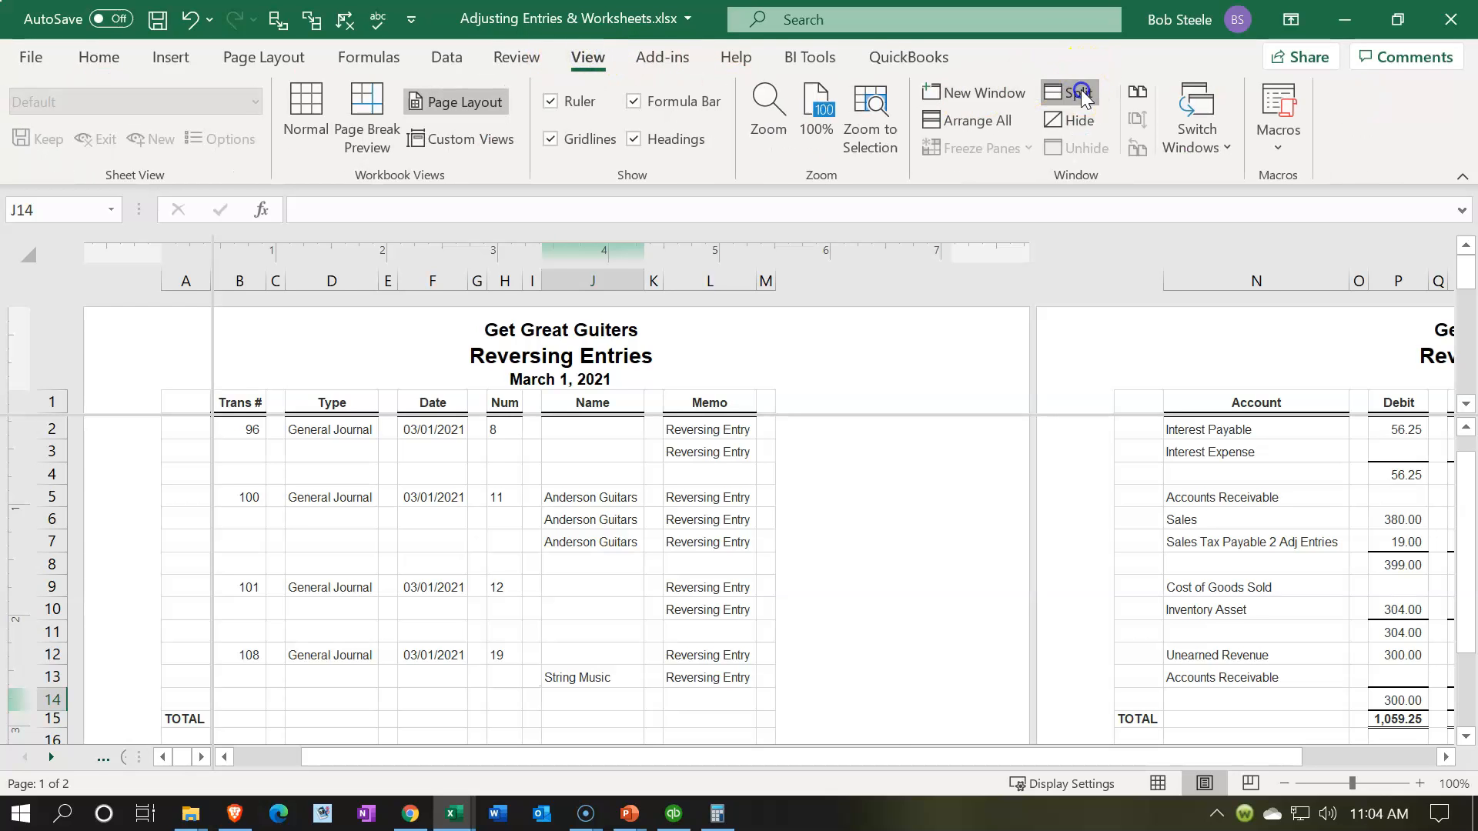
left_click(1076, 92)
left_click(1163, 784)
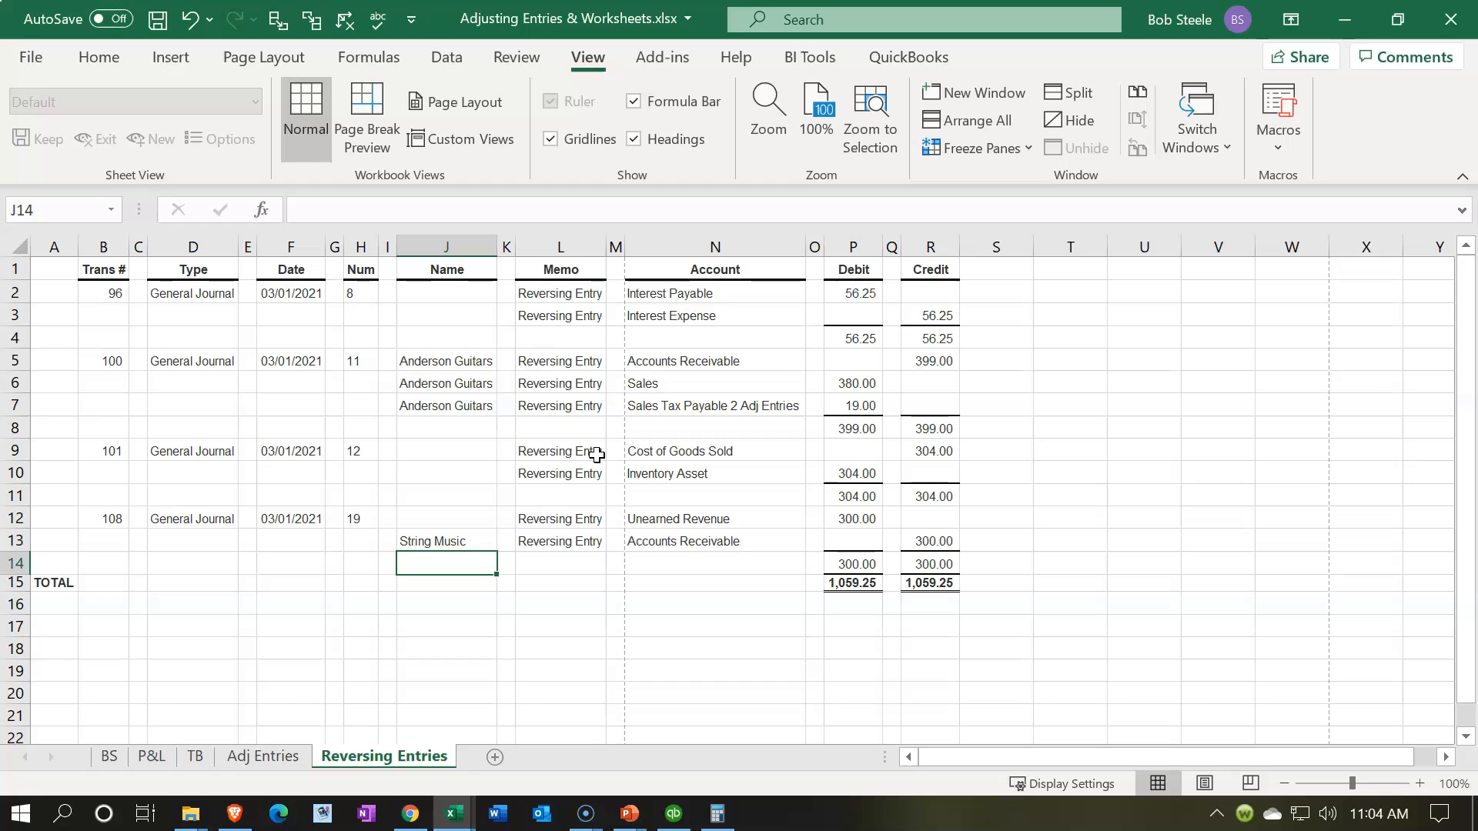
left_click(264, 57)
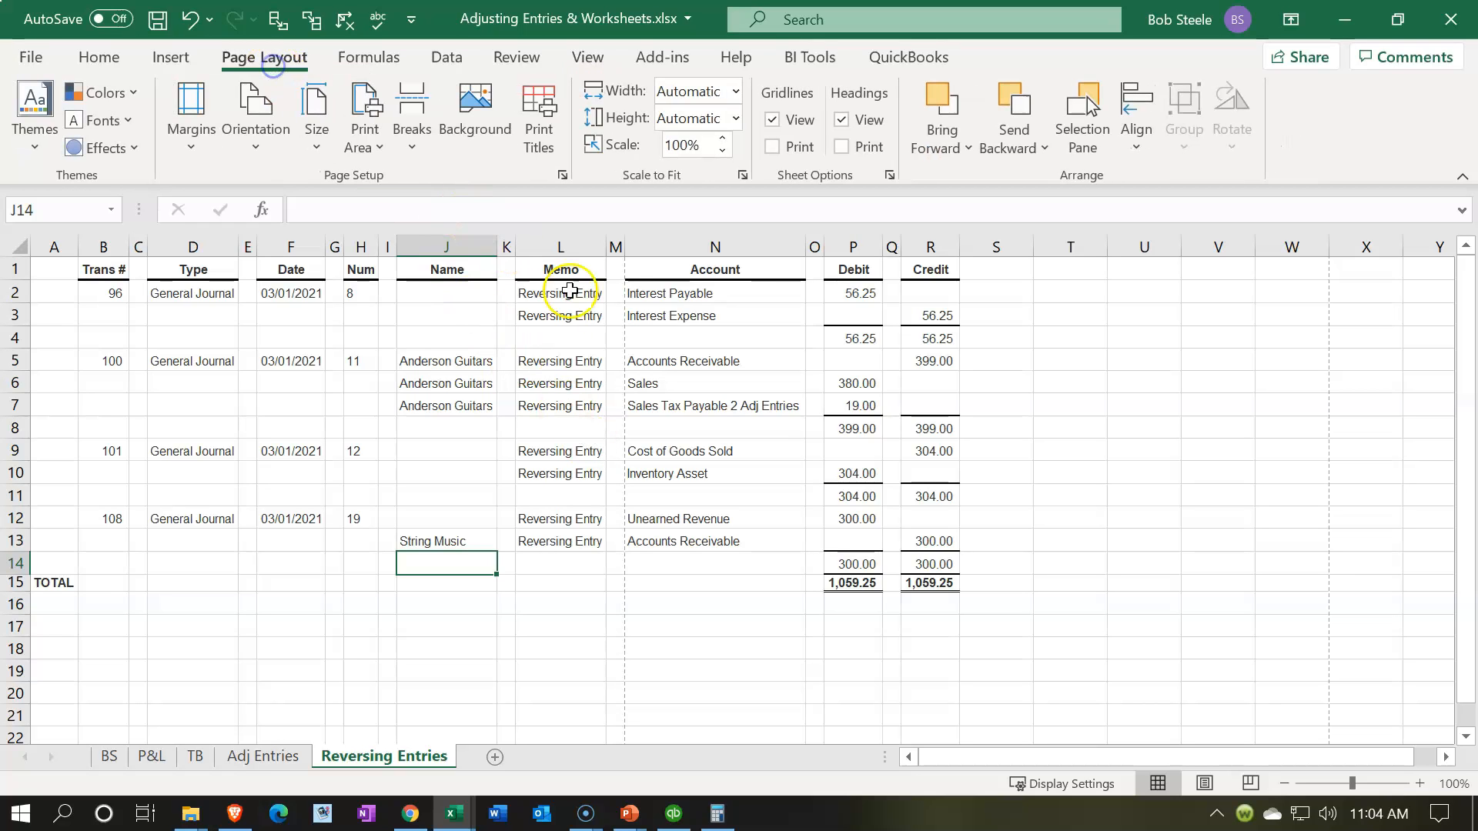
left_click(269, 139)
left_click(270, 140)
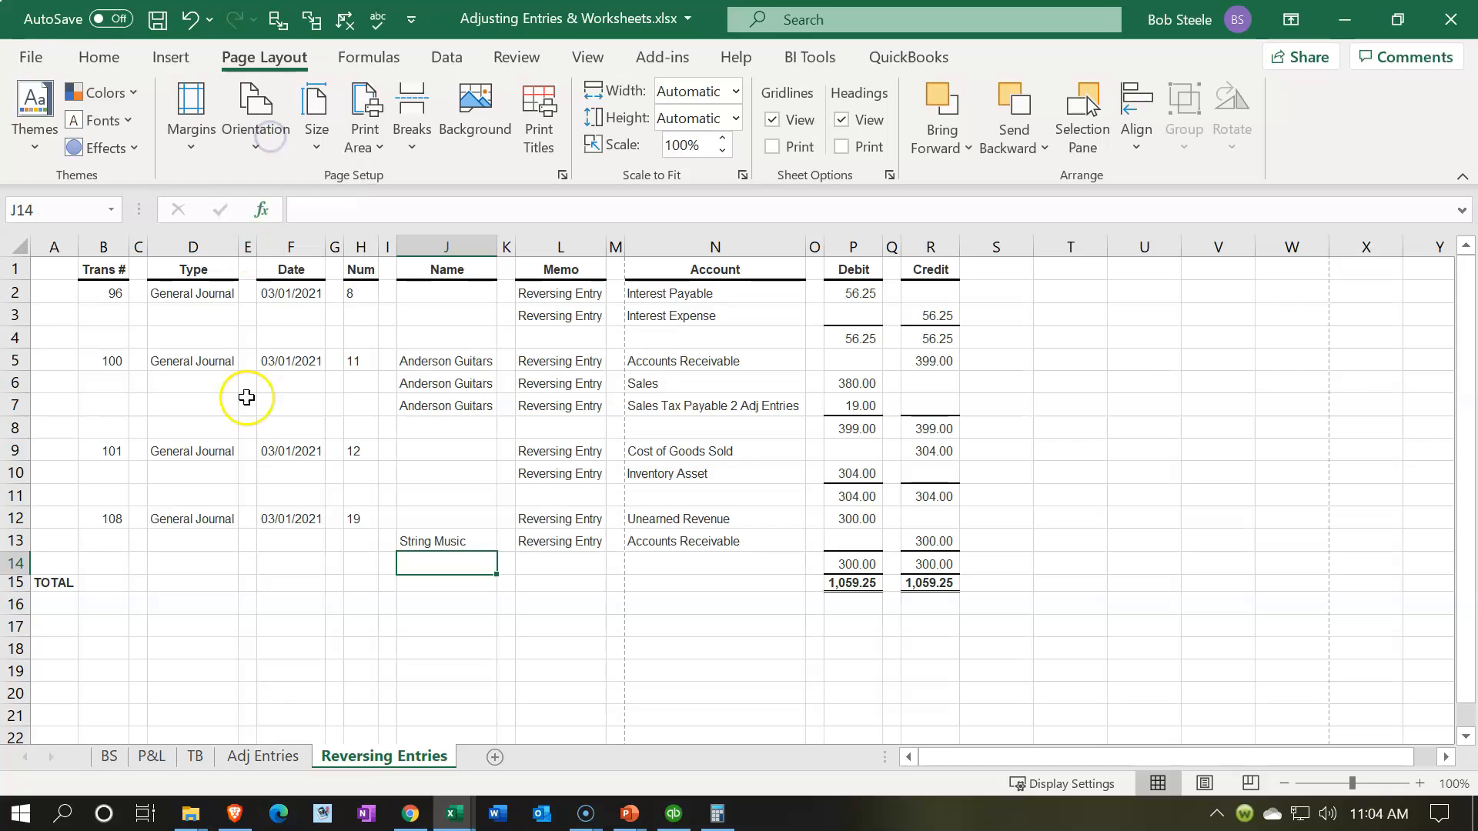
left_click(236, 451)
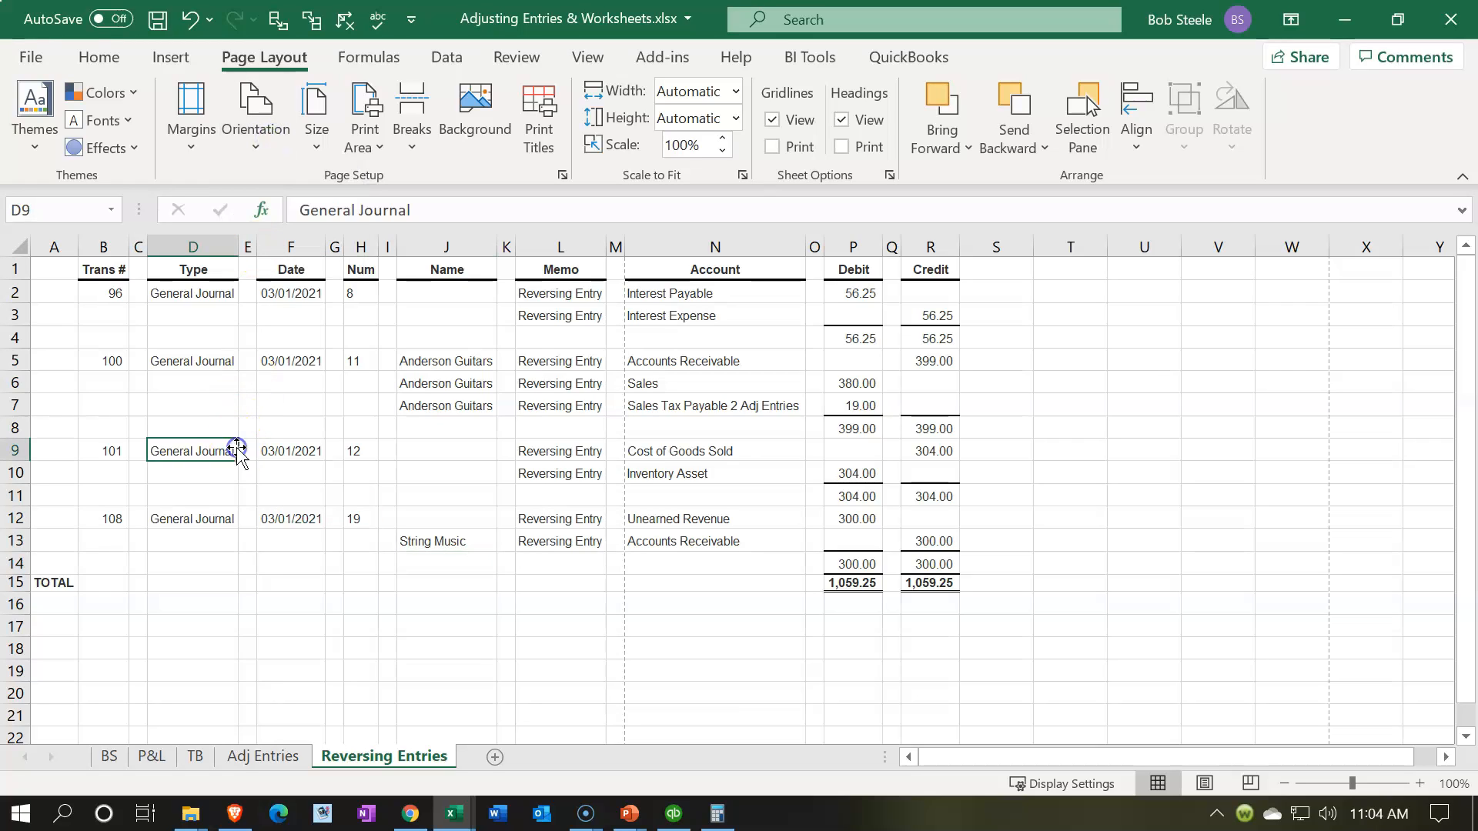
Step: Delete column A and the blank spacer columns C, E, G, I, K, M, O and Q from the Reversing Entries sheet
left_click(57, 247)
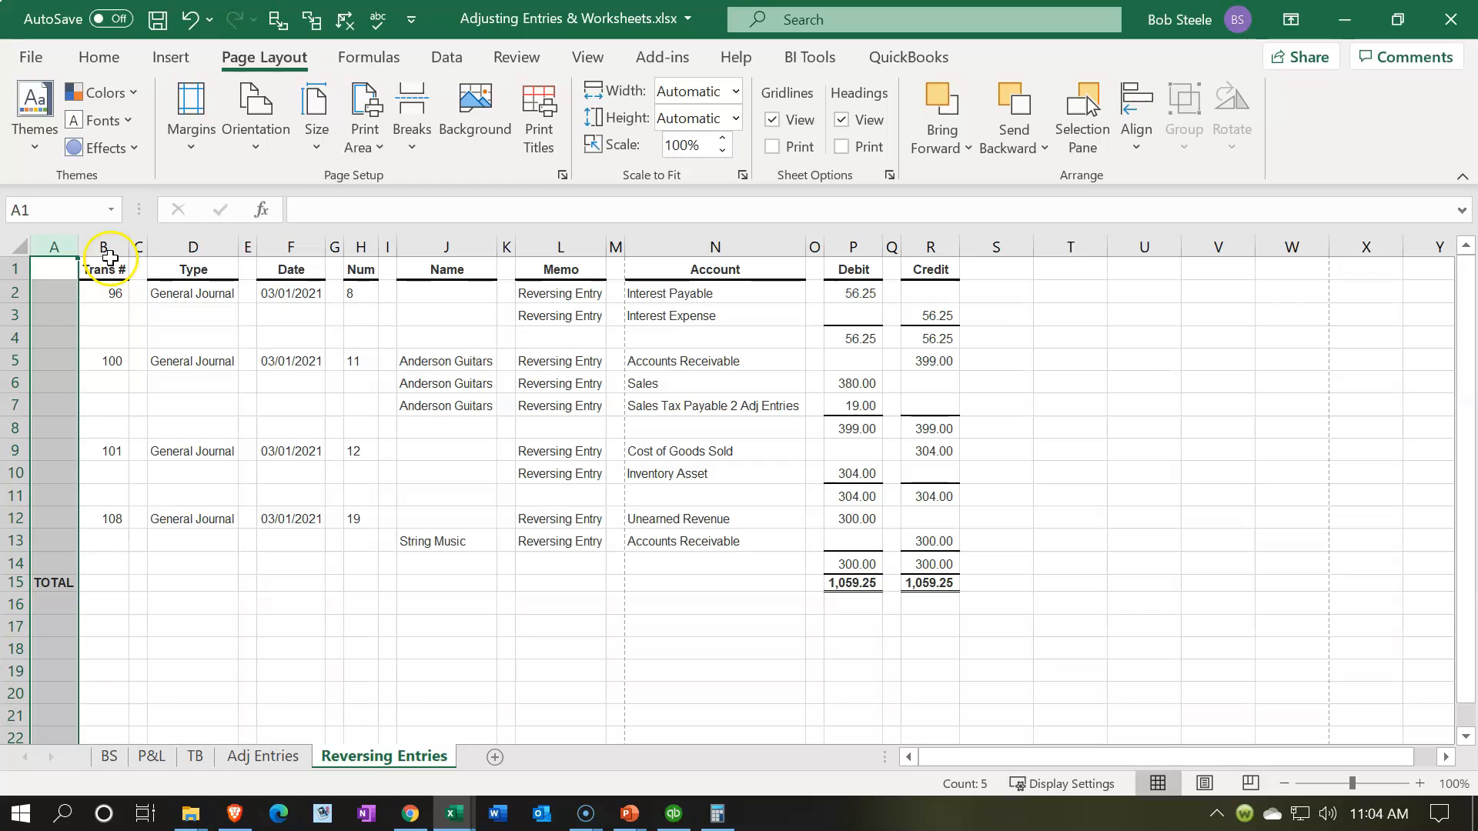
left_click(139, 247, "ctrl")
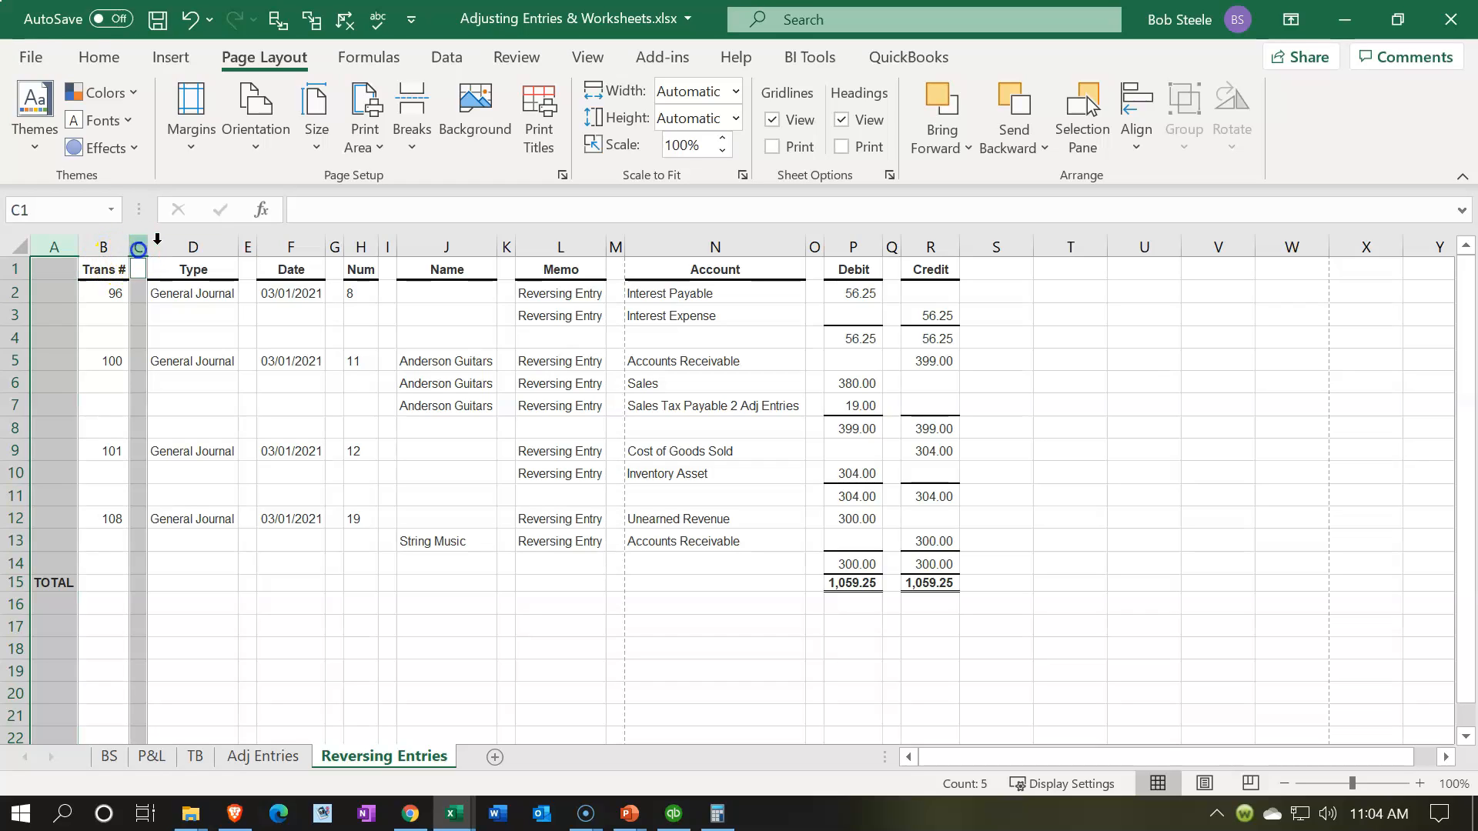
left_click(247, 246, "ctrl")
left_click(331, 245, "ctrl")
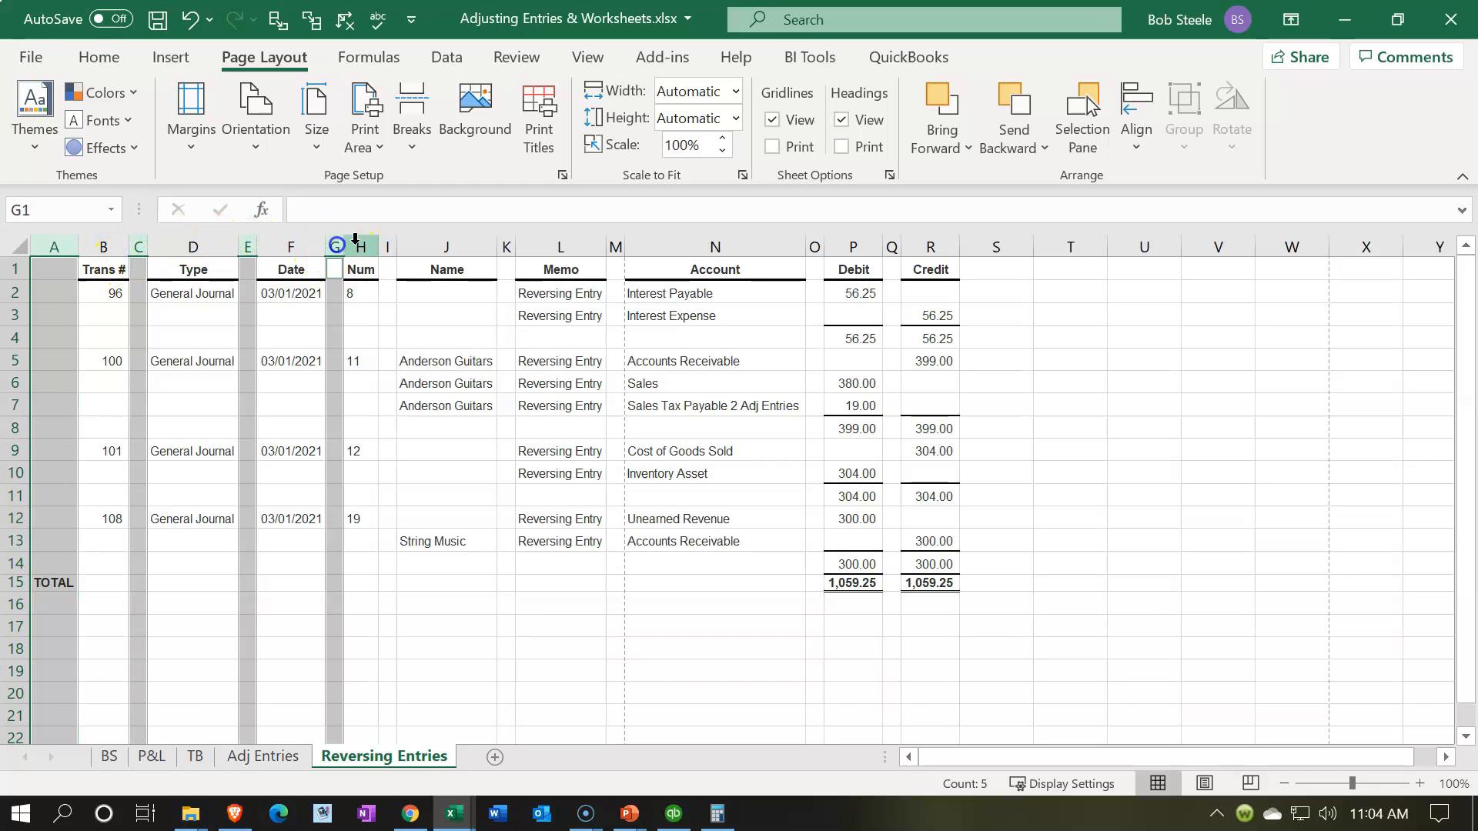
left_click(387, 247, "ctrl")
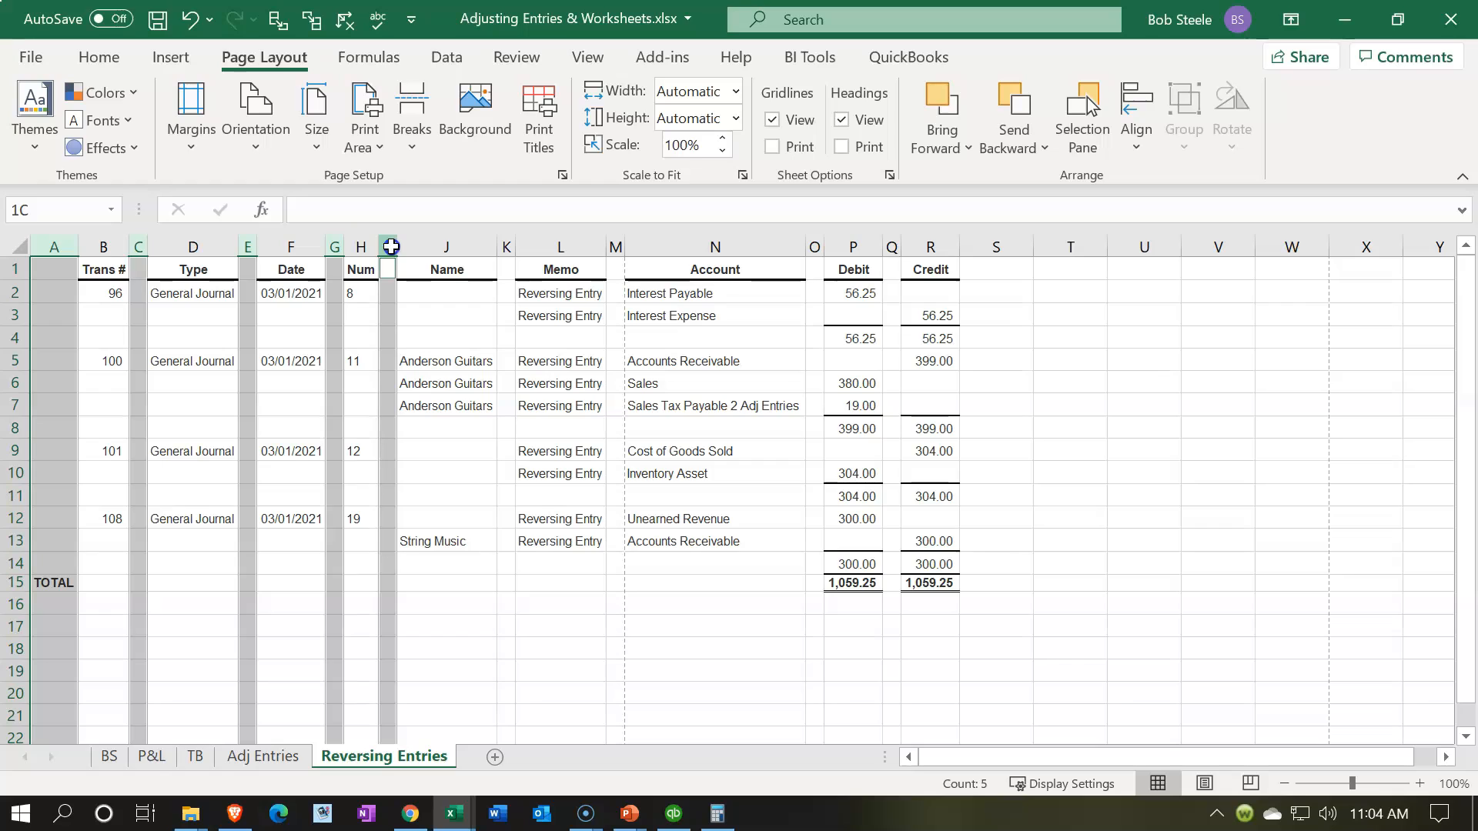
left_click(507, 247, "ctrl")
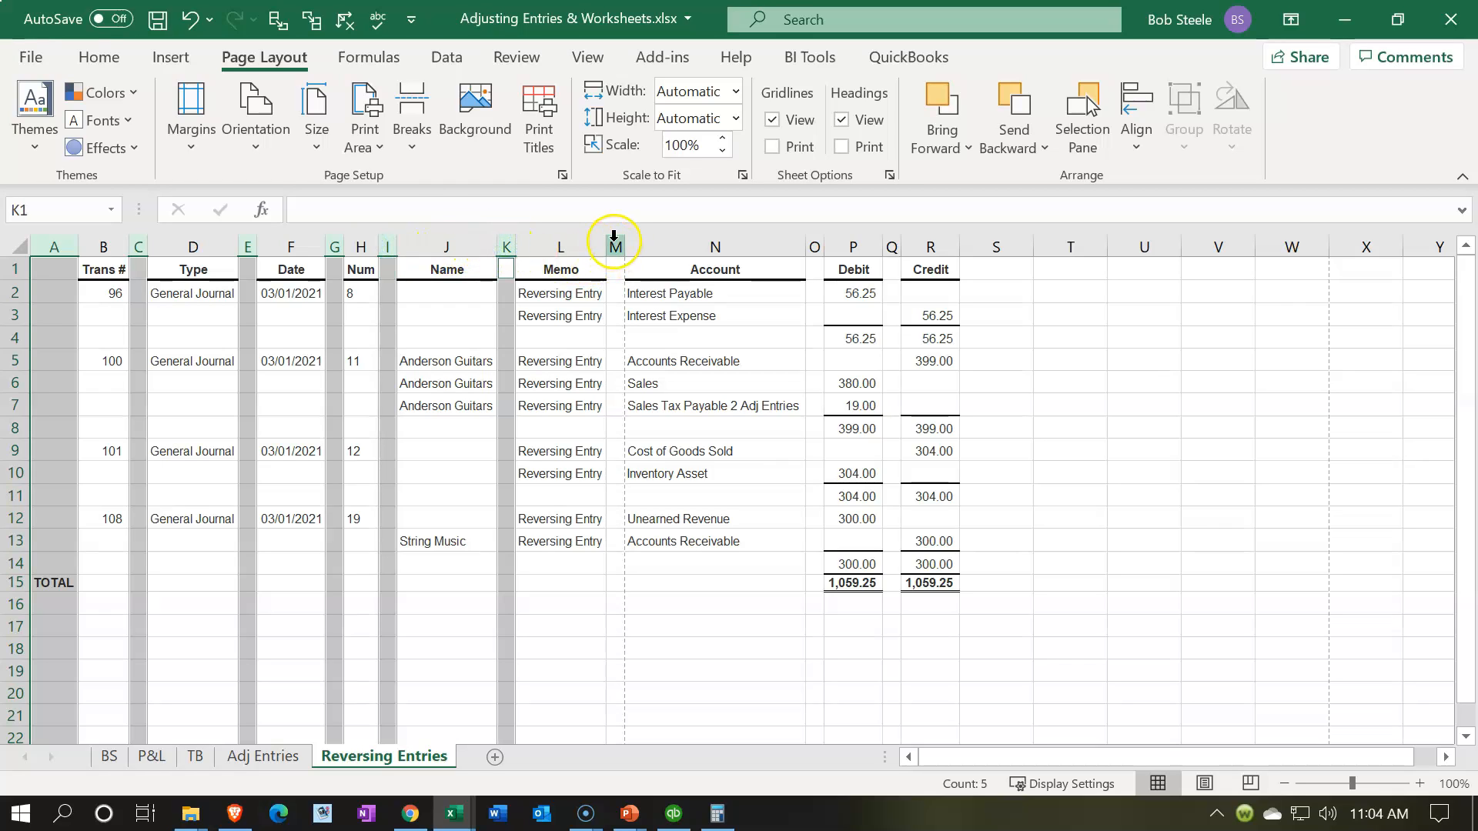
left_click(616, 245, "ctrl")
left_click(815, 246, "ctrl")
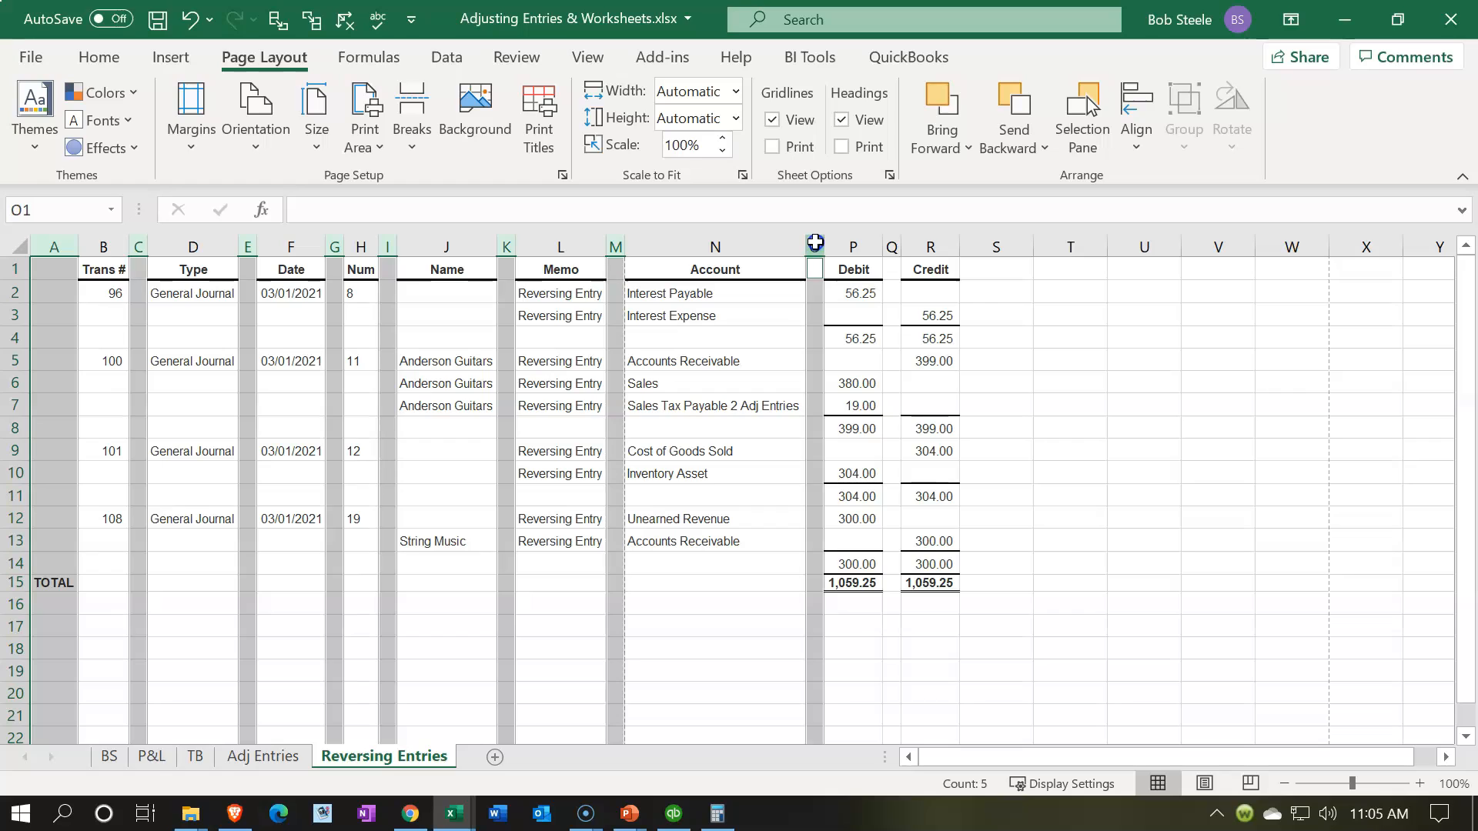
left_click(891, 244, "ctrl")
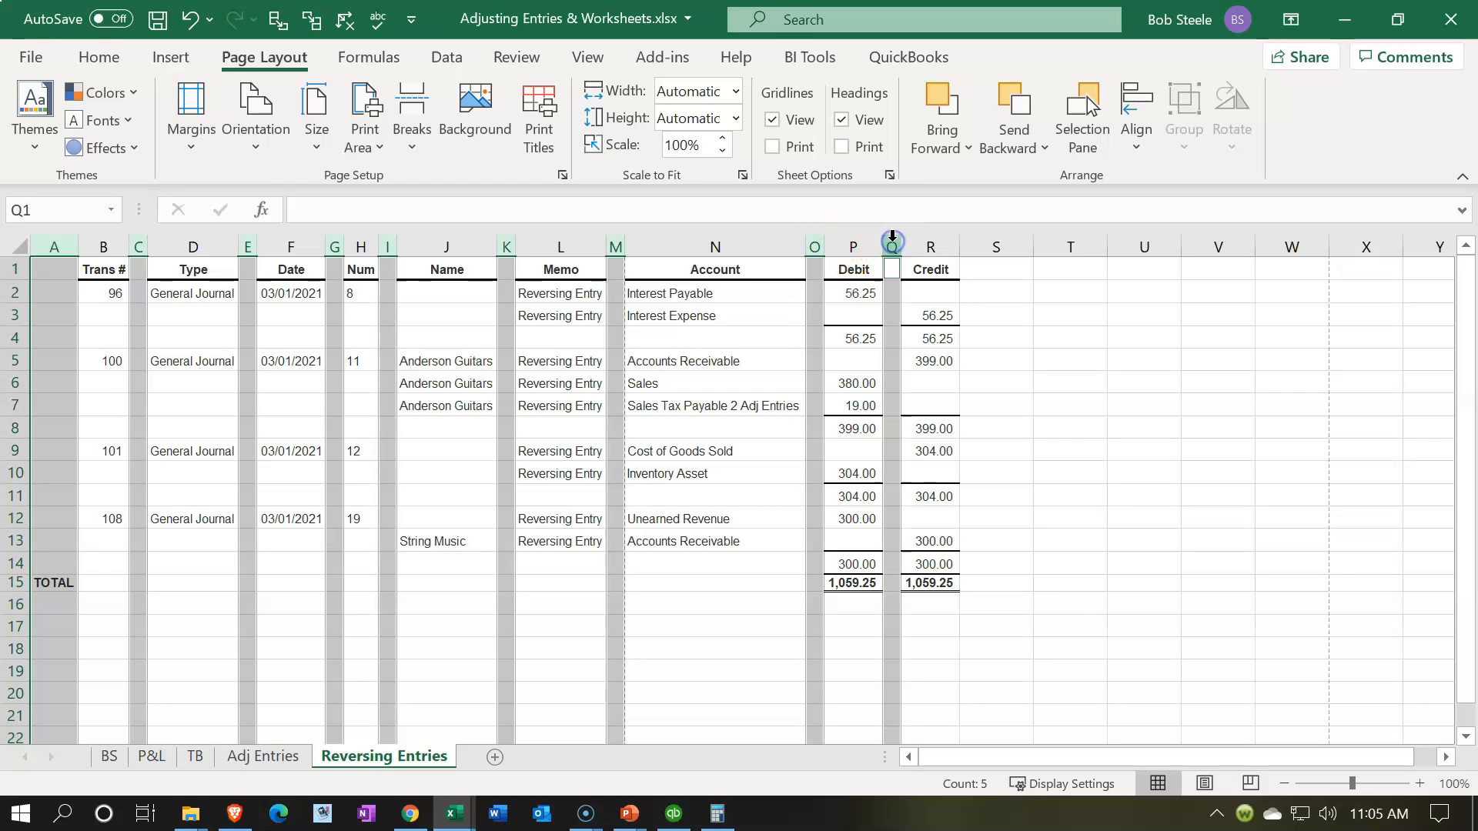
right_click(816, 438)
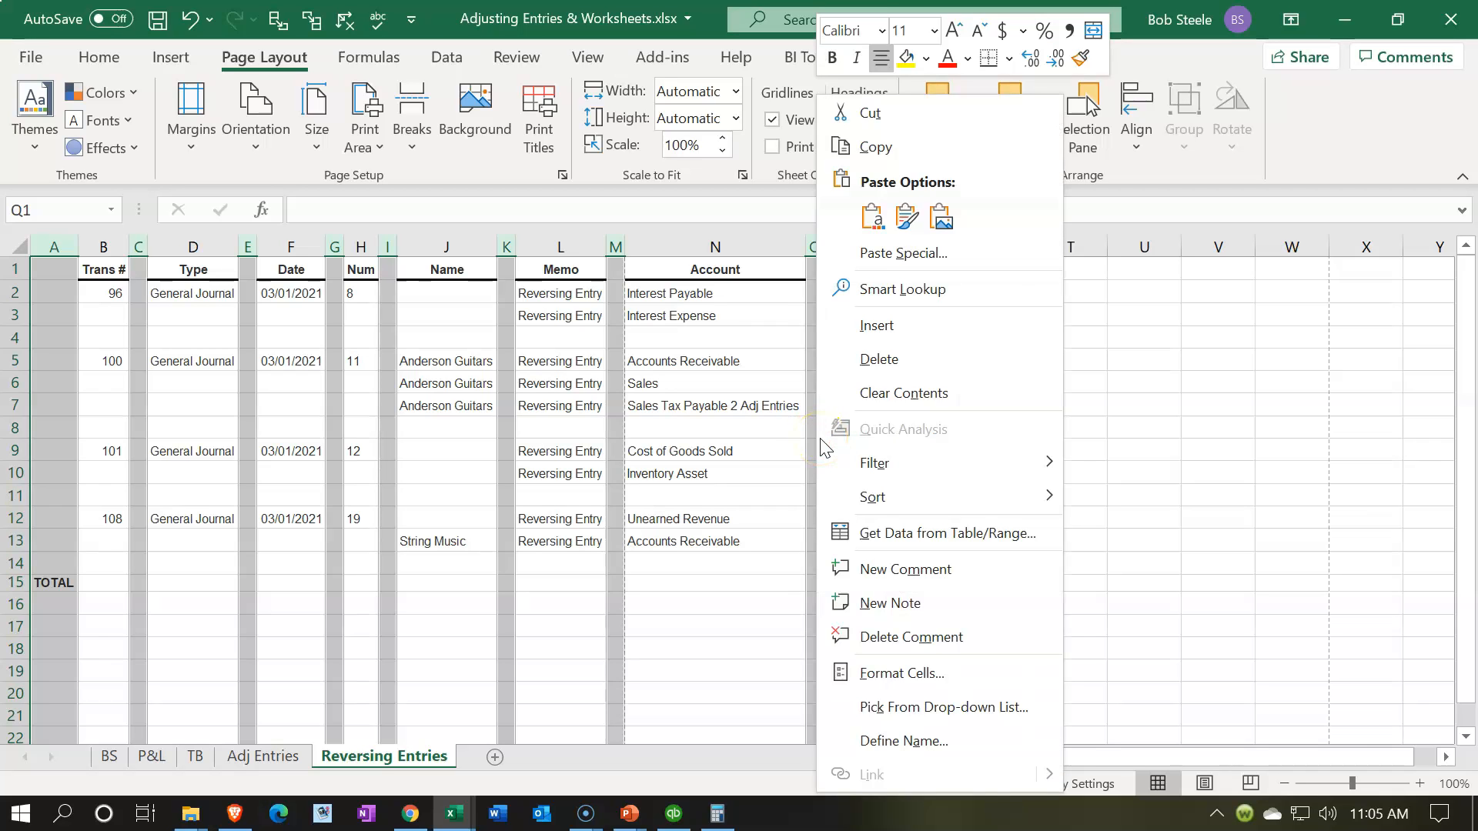
left_click(848, 362)
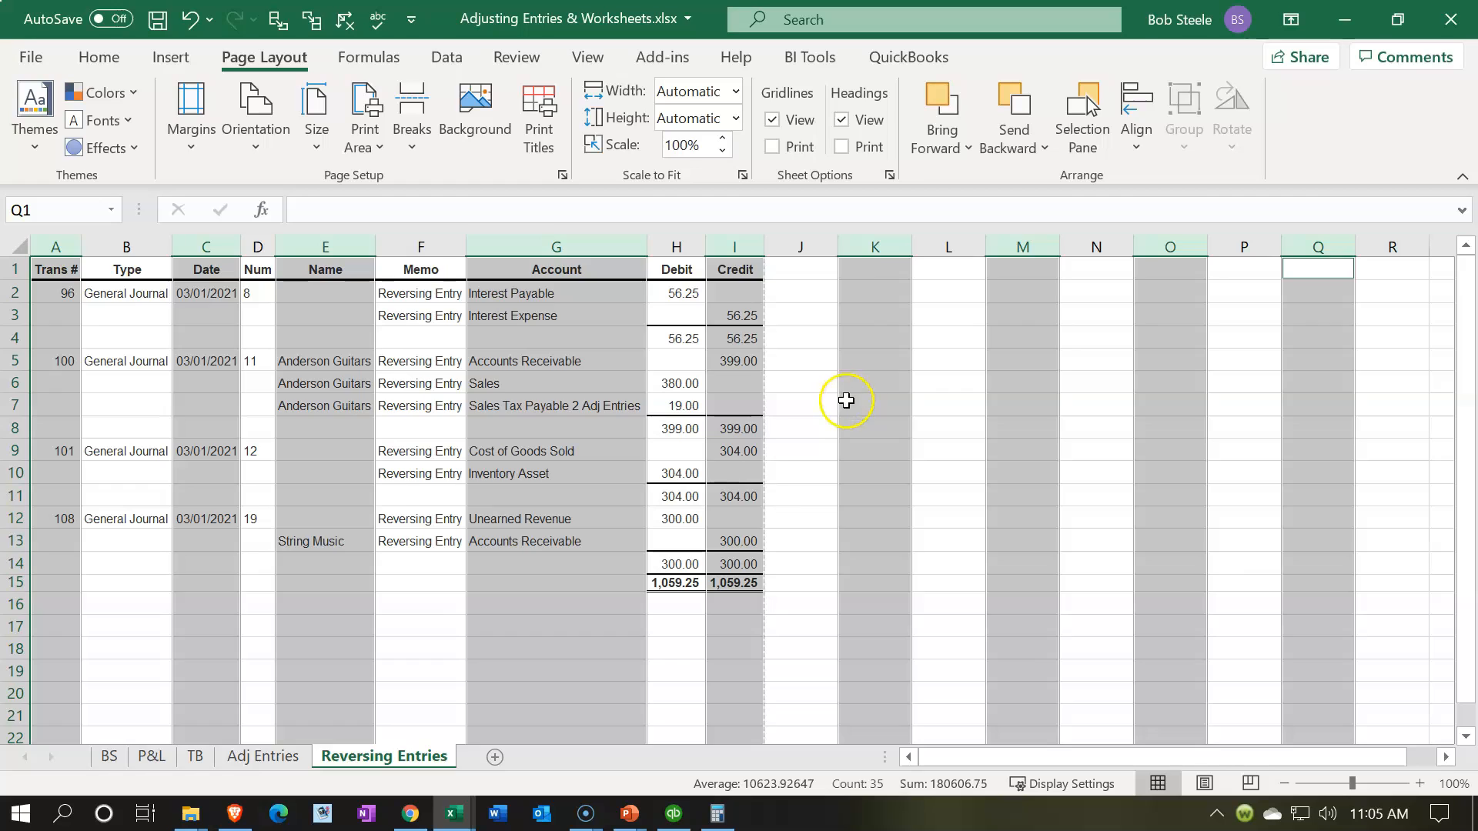
left_click(761, 482)
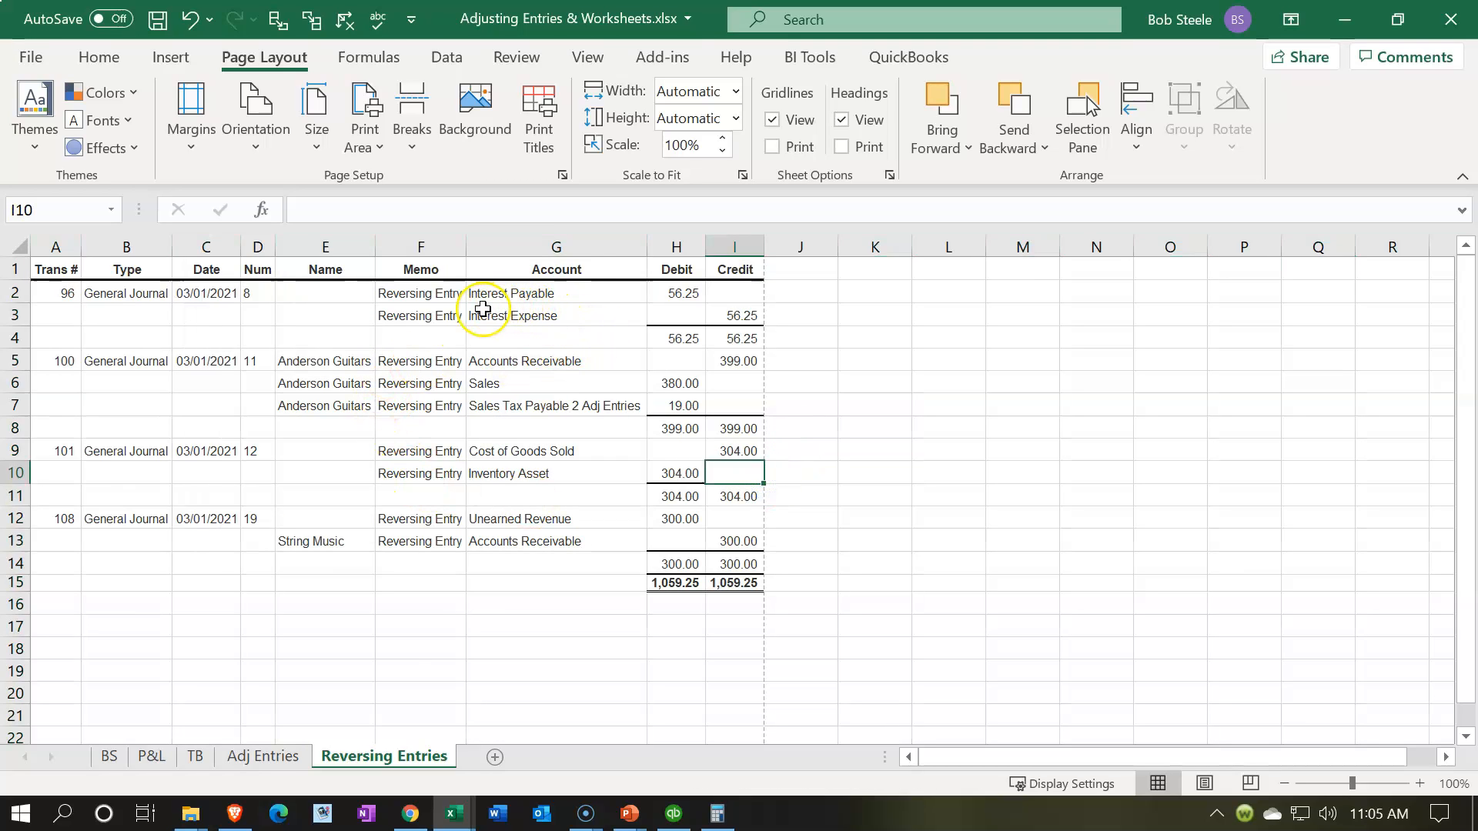
Step: Save the workbook, keeping it as a macro-free workbook
left_click(521, 642)
left_click(158, 21)
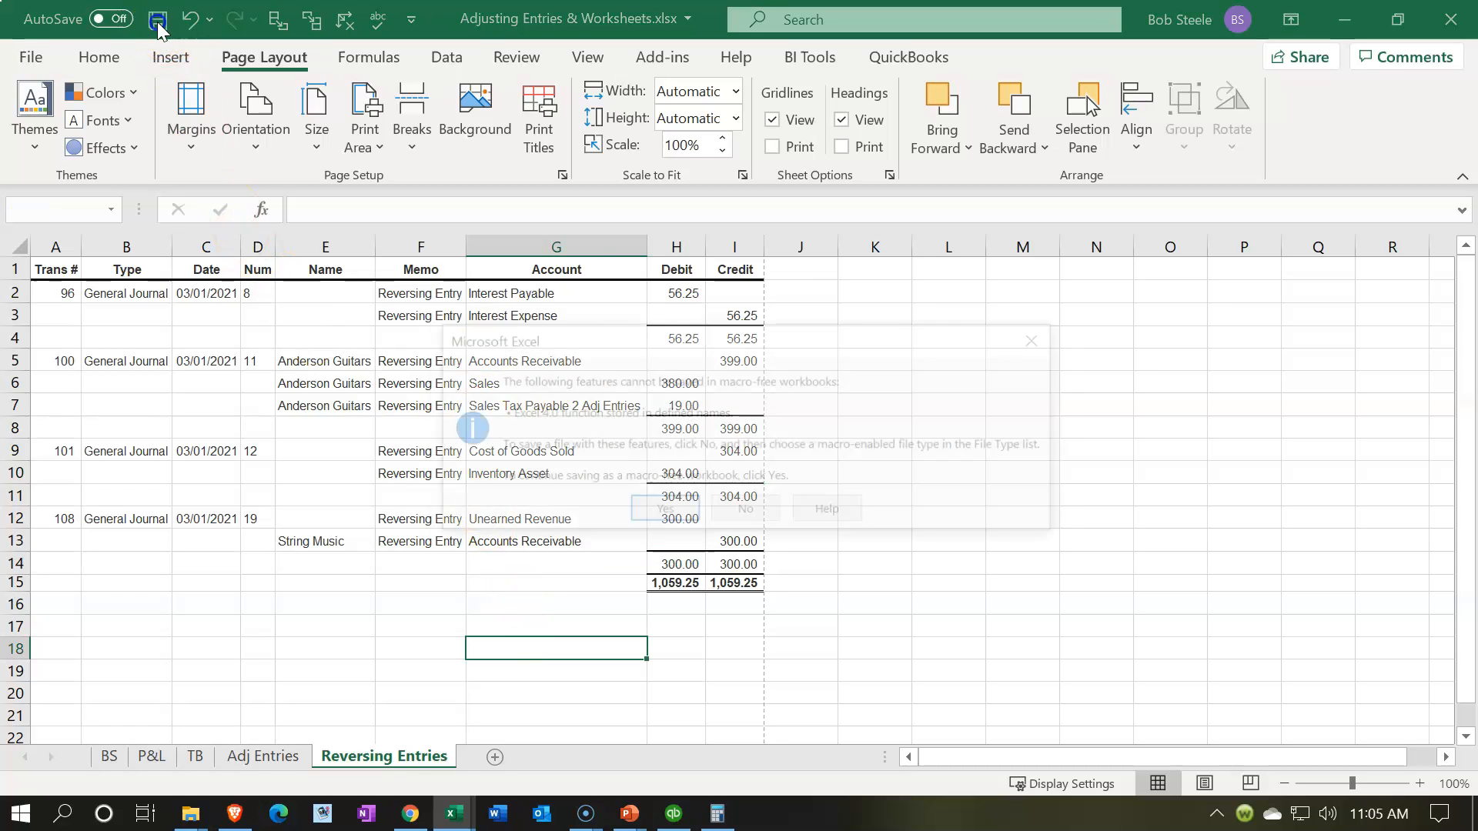
left_click(636, 514)
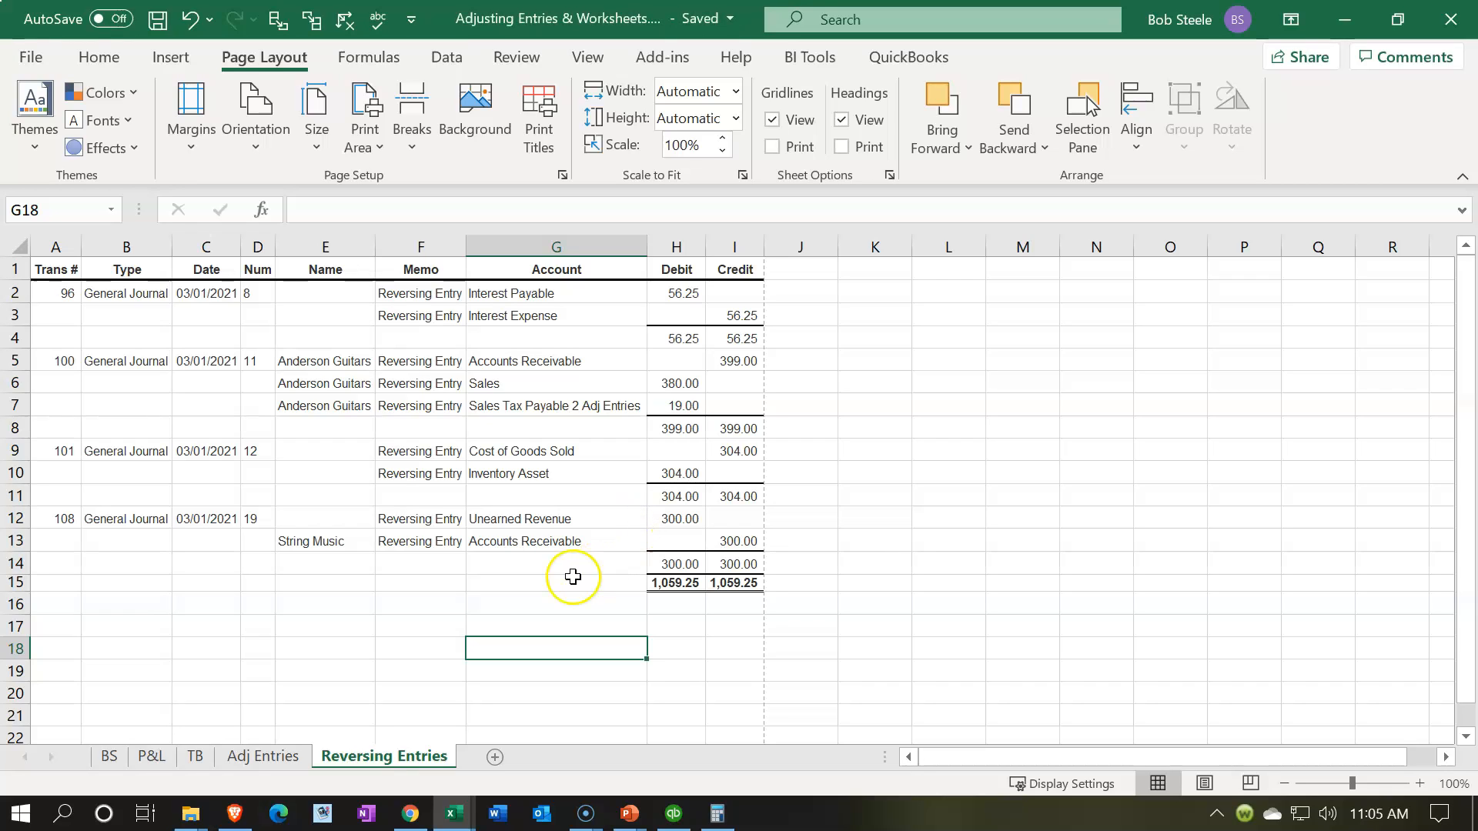
Step: Print the entire workbook with CutePDF Writer and save it as Adjusting Entries & Worksheets.pdf in the Section 10 Adjusting Entries folder
left_click(33, 58)
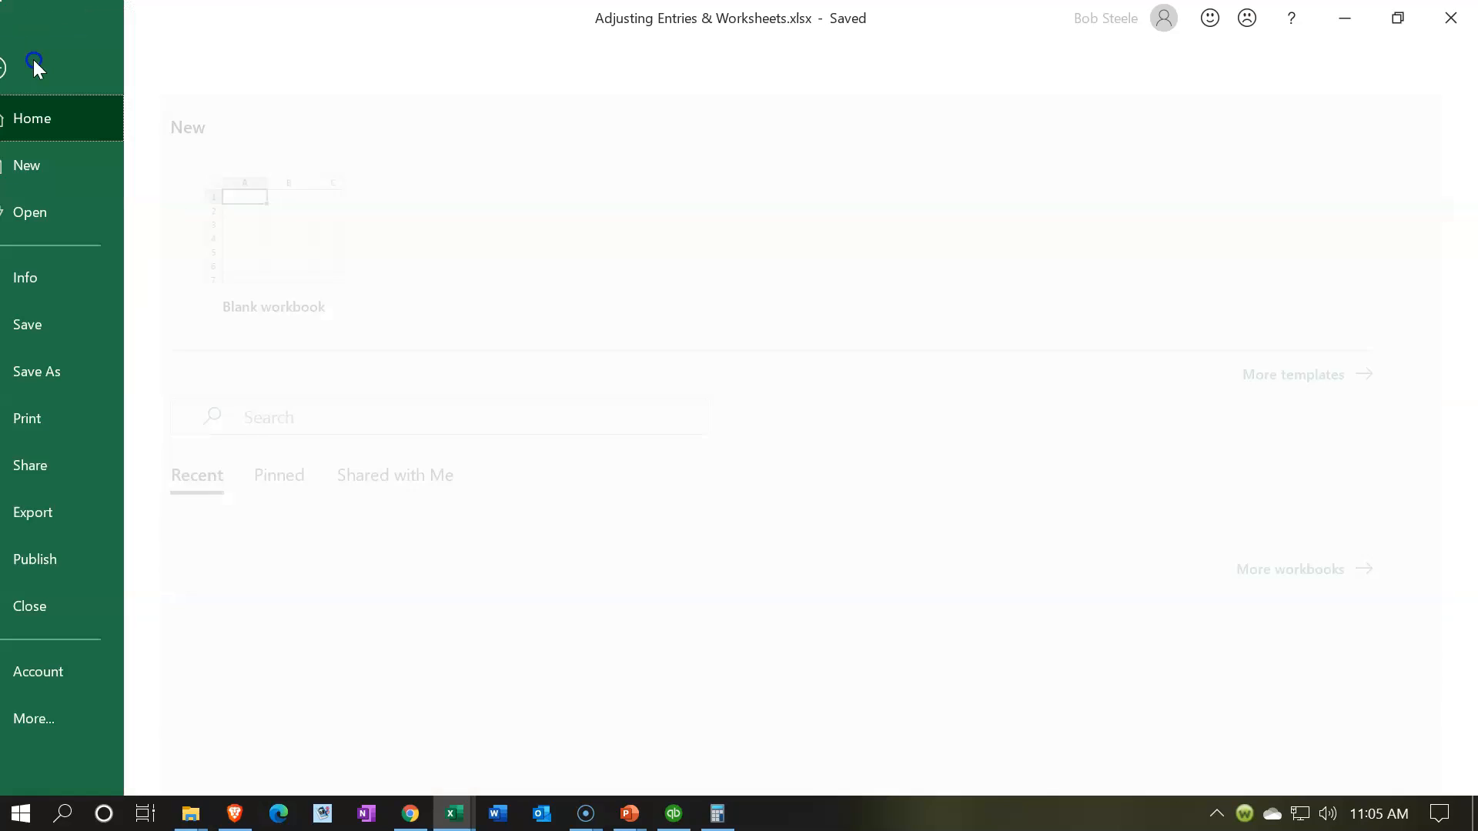
left_click(81, 427)
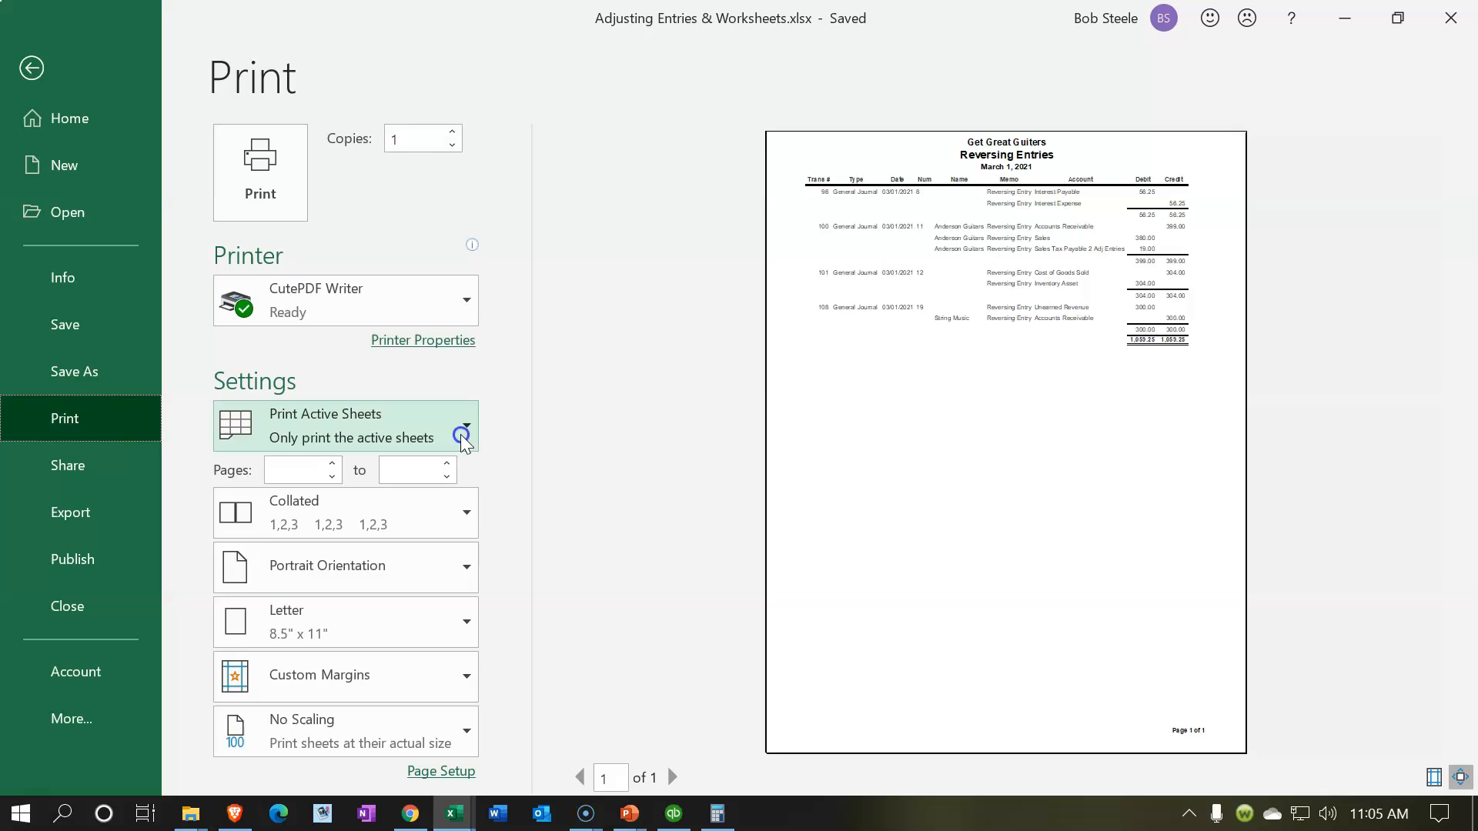
left_click(463, 428)
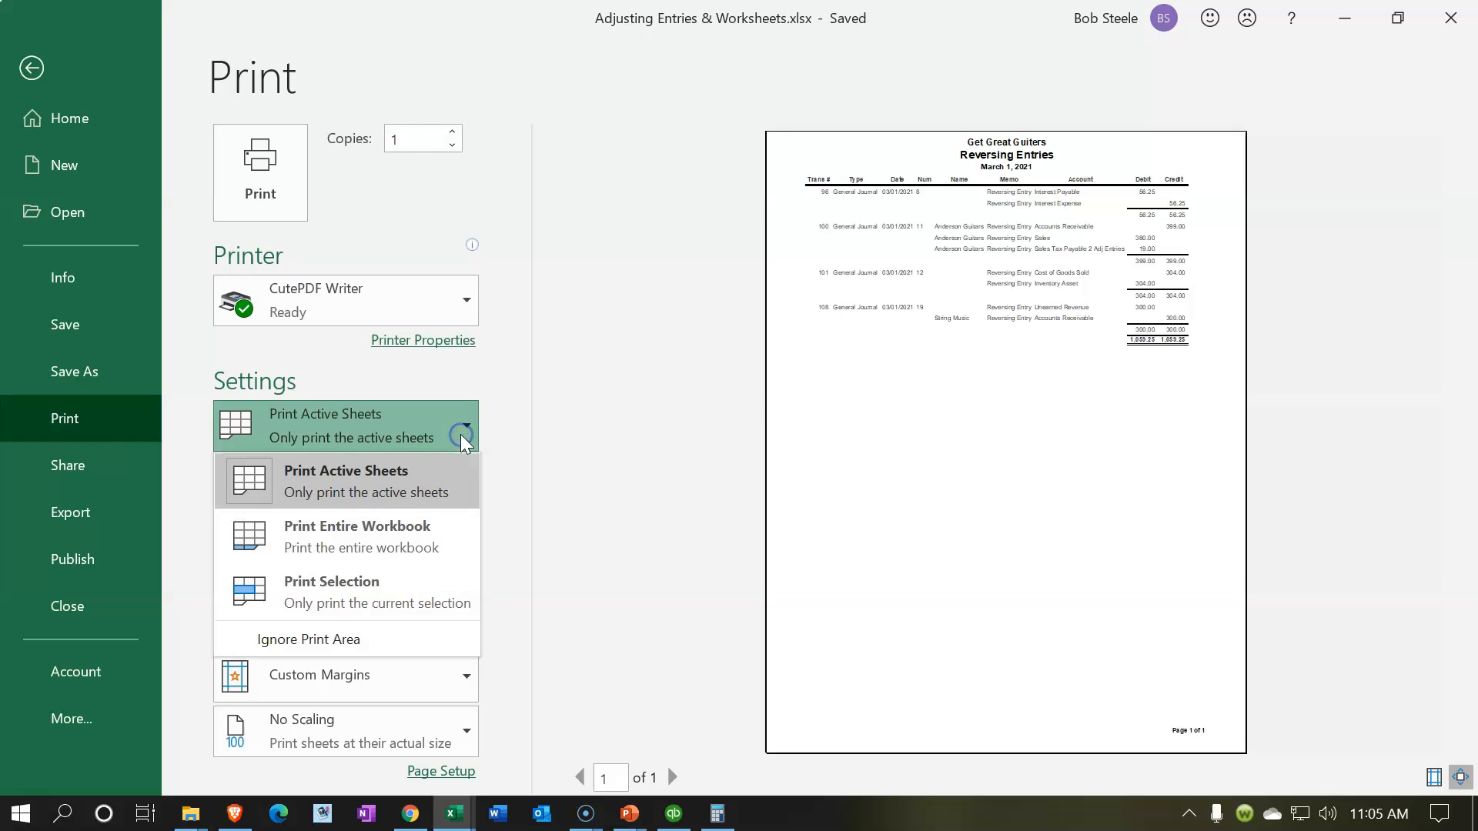
left_click(393, 536)
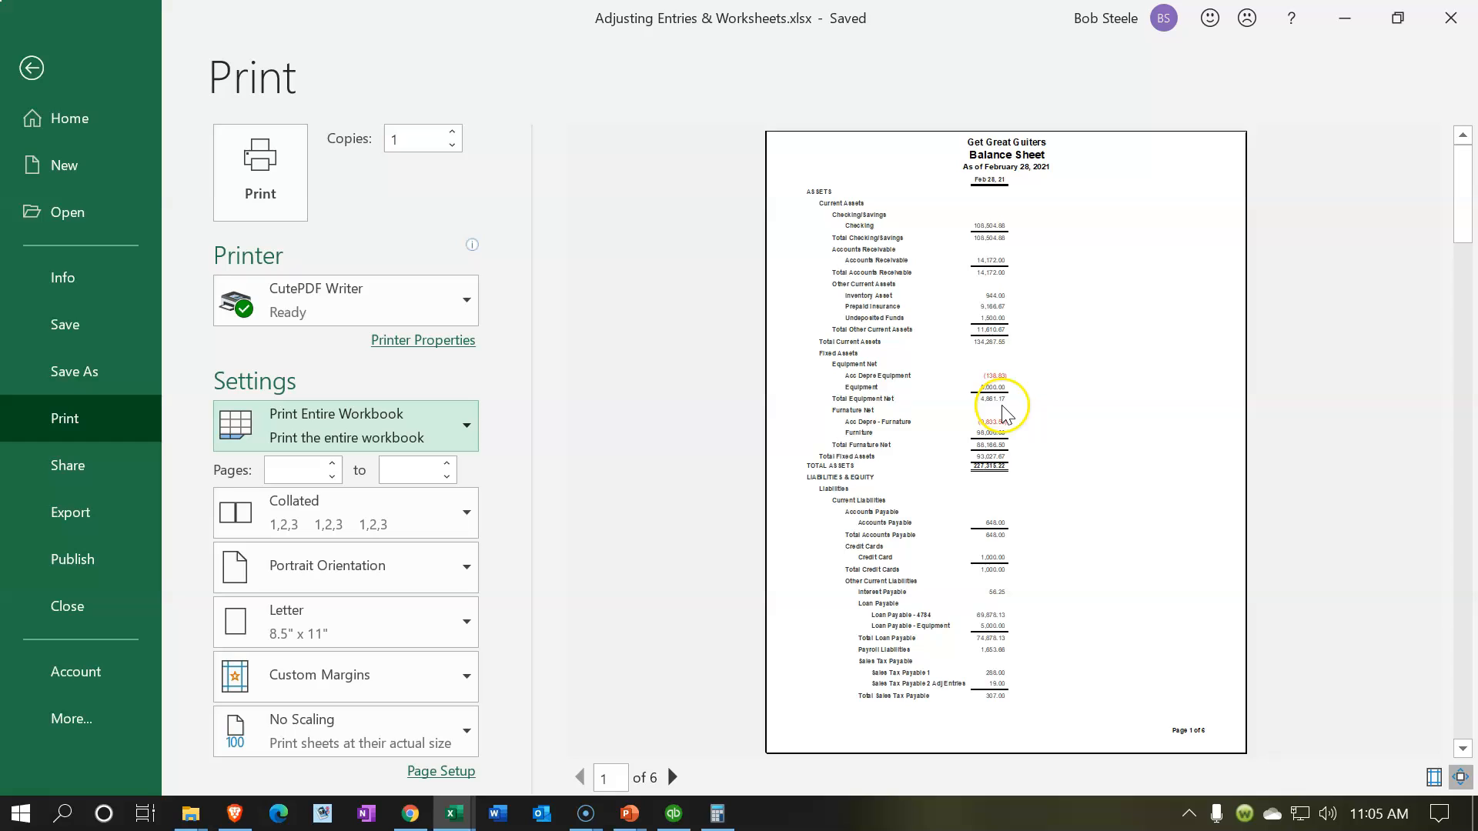
scroll(1032, 408, "down", 1)
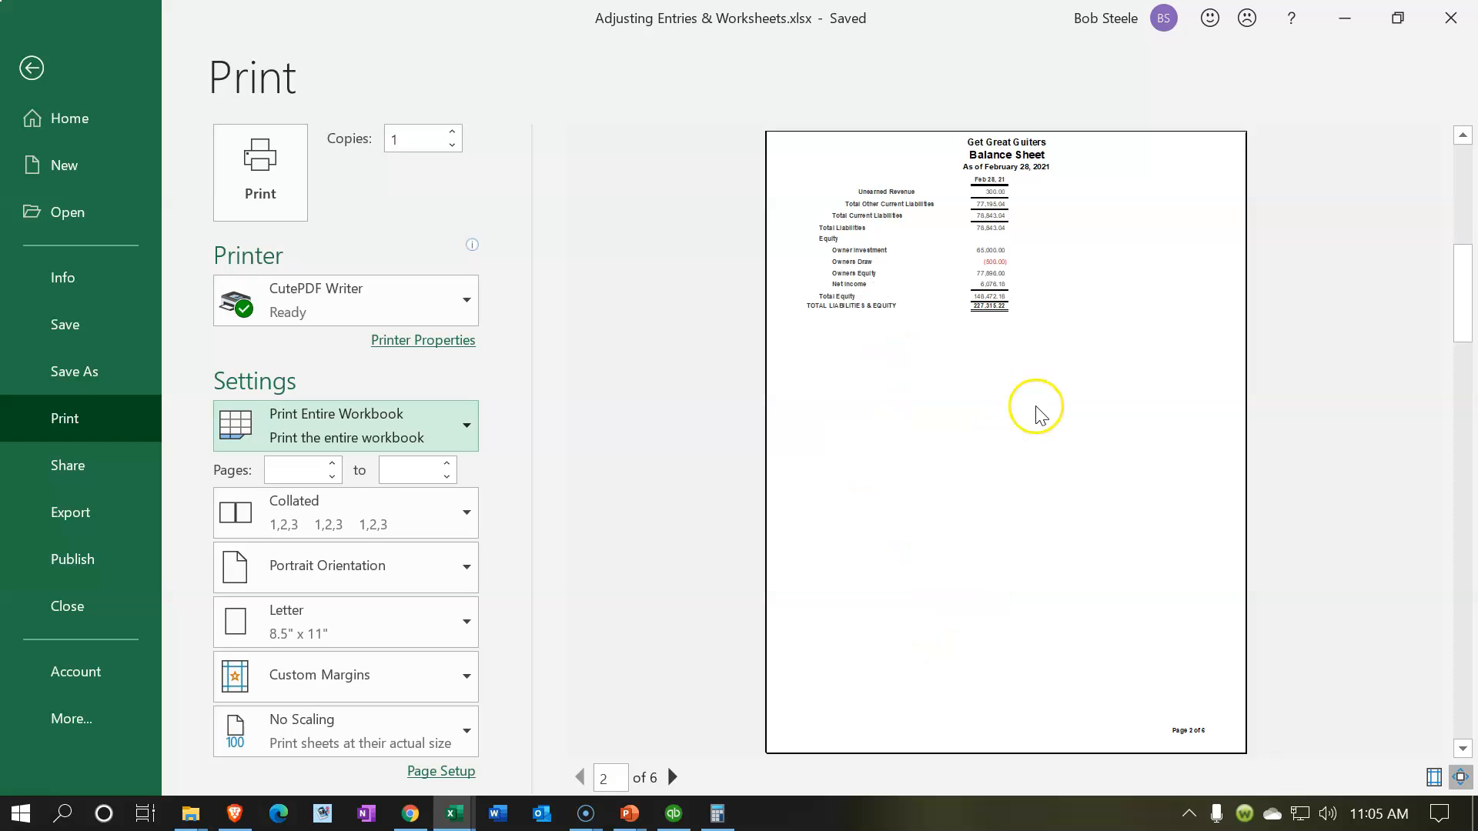
scroll(1037, 413, "down", 2)
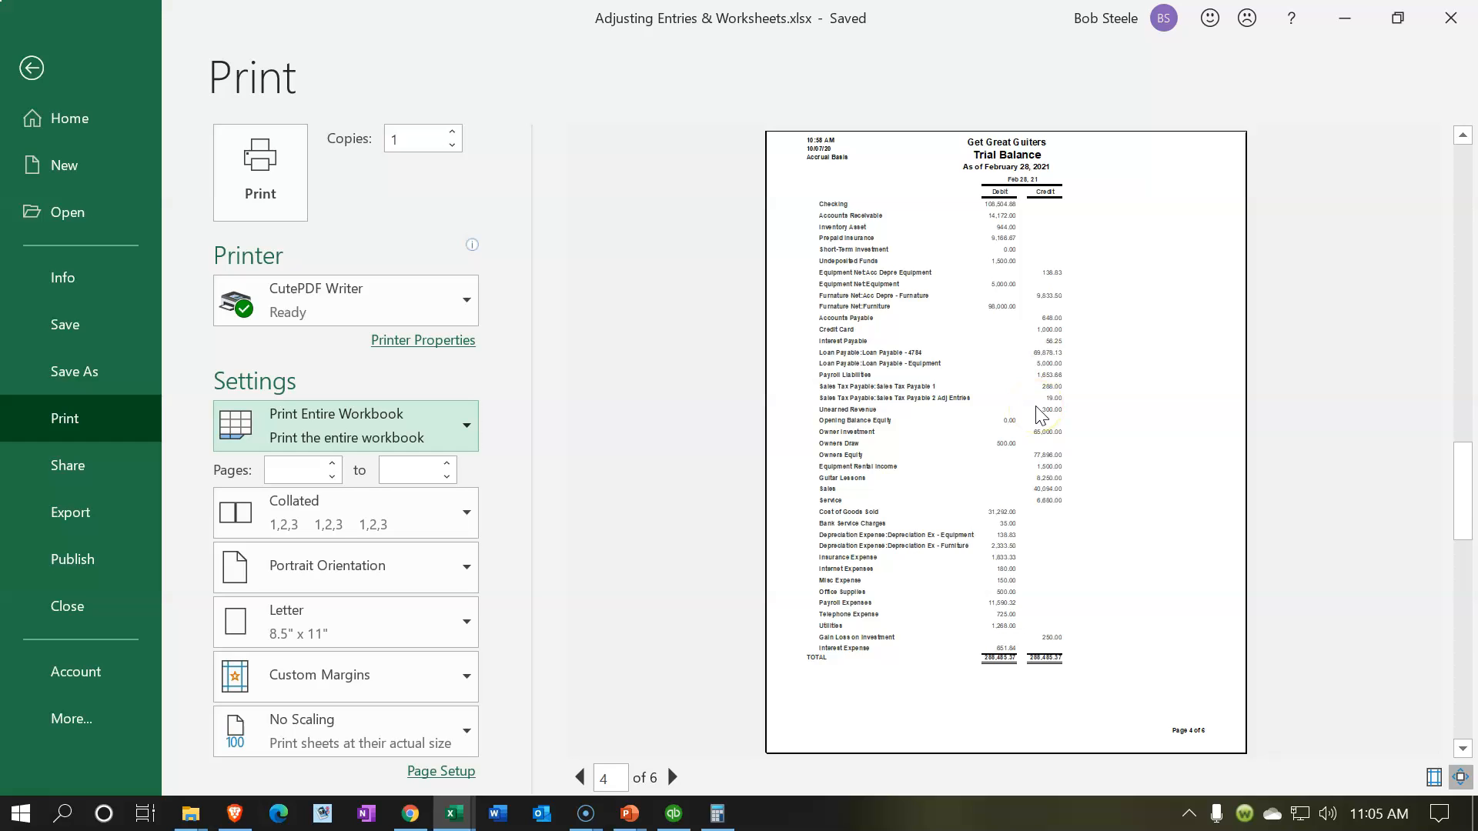
scroll(1039, 416, "down", 1)
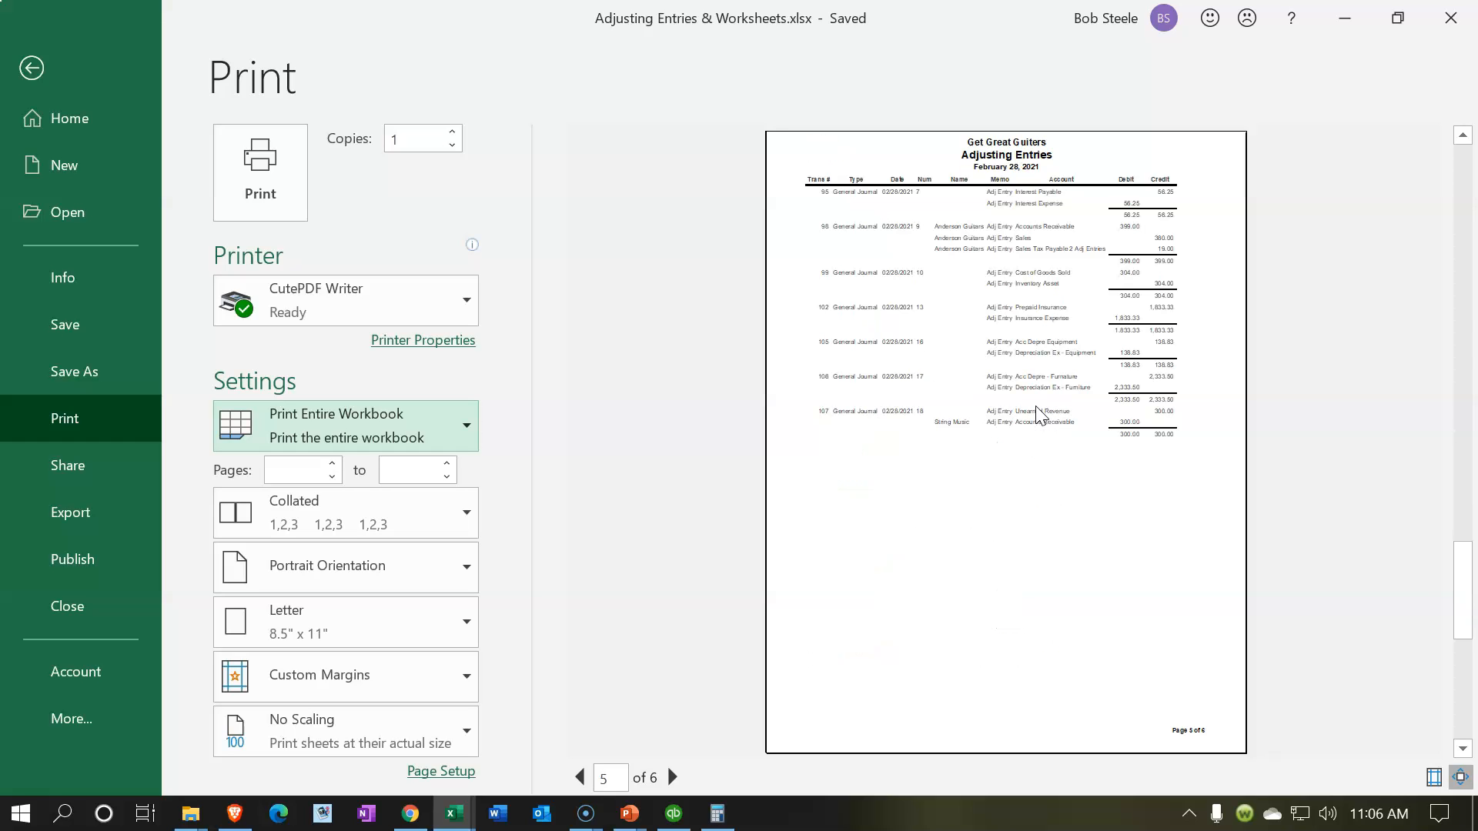
scroll(1039, 416, "down", 1)
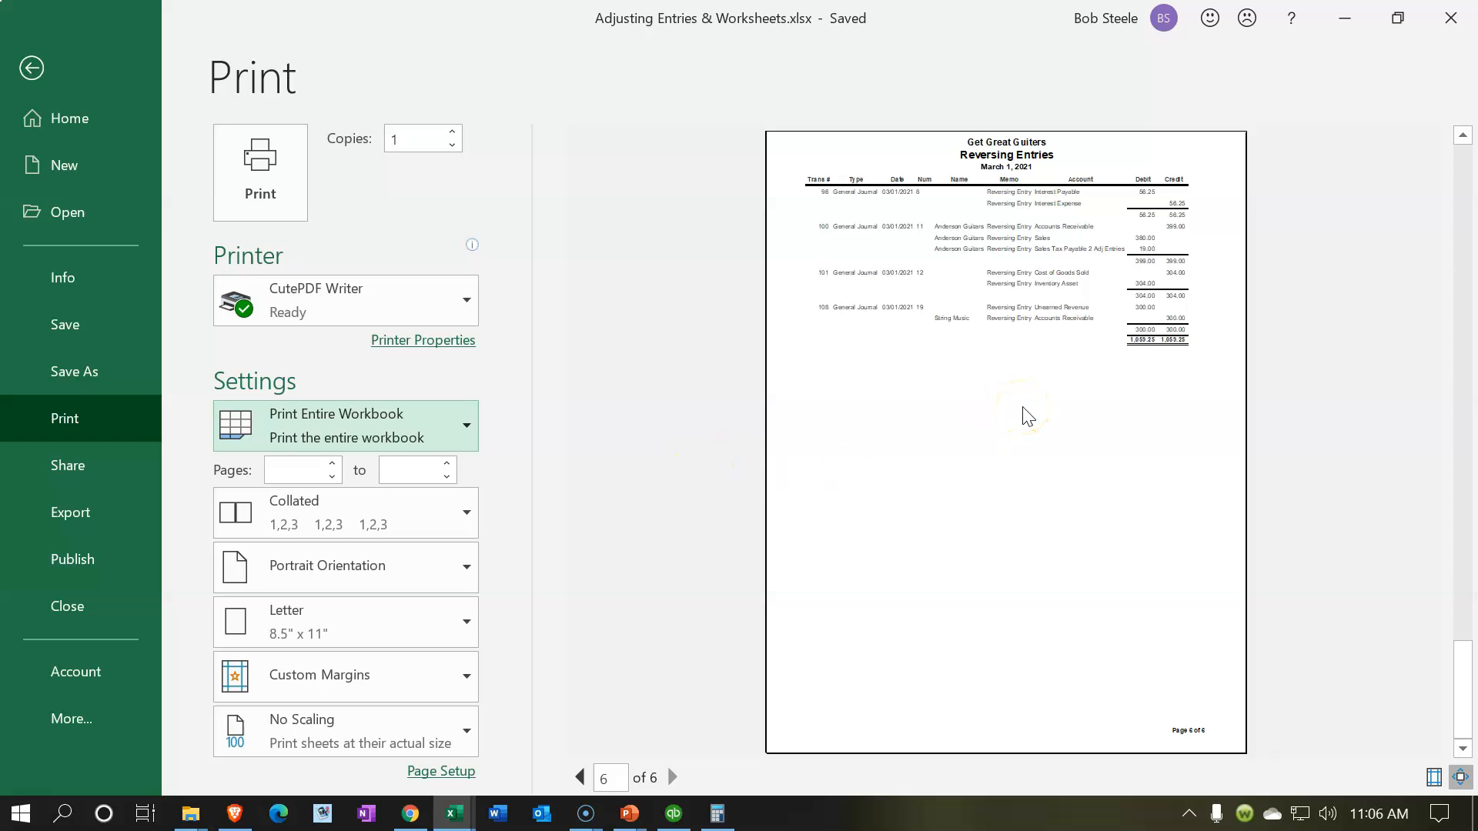
scroll(1028, 417, "up", 3)
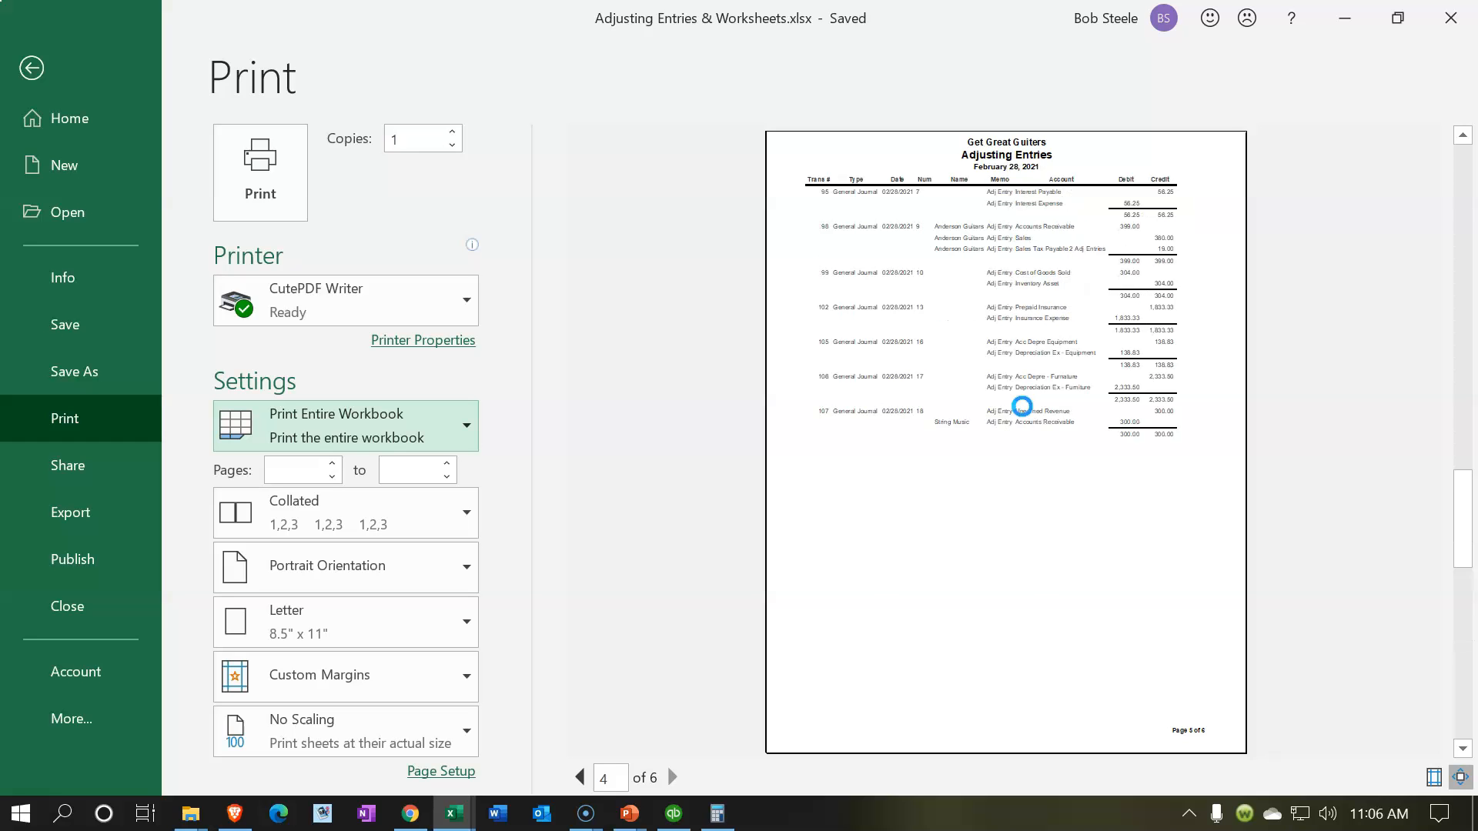
left_click(290, 215)
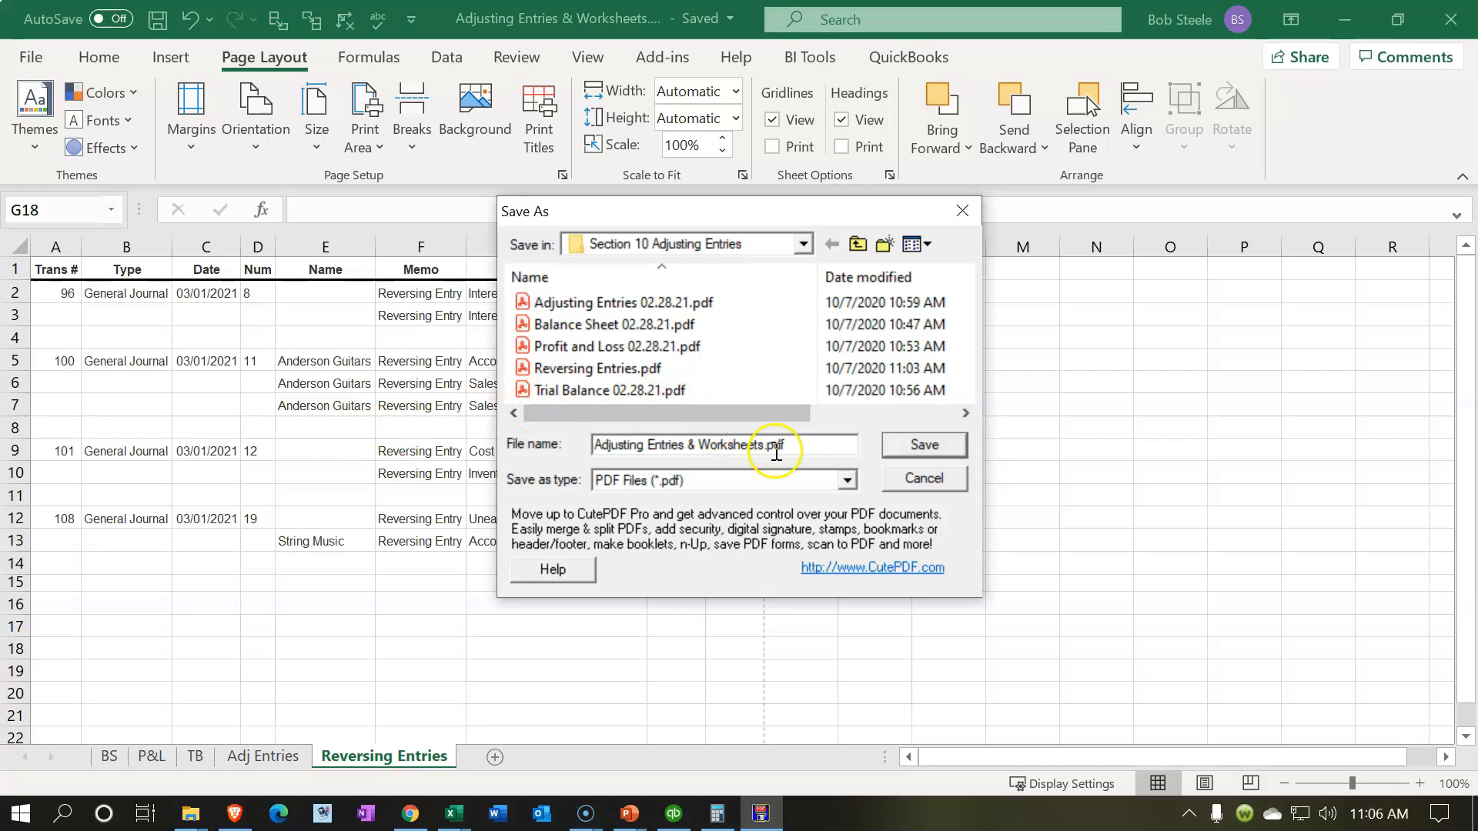
left_click(908, 449)
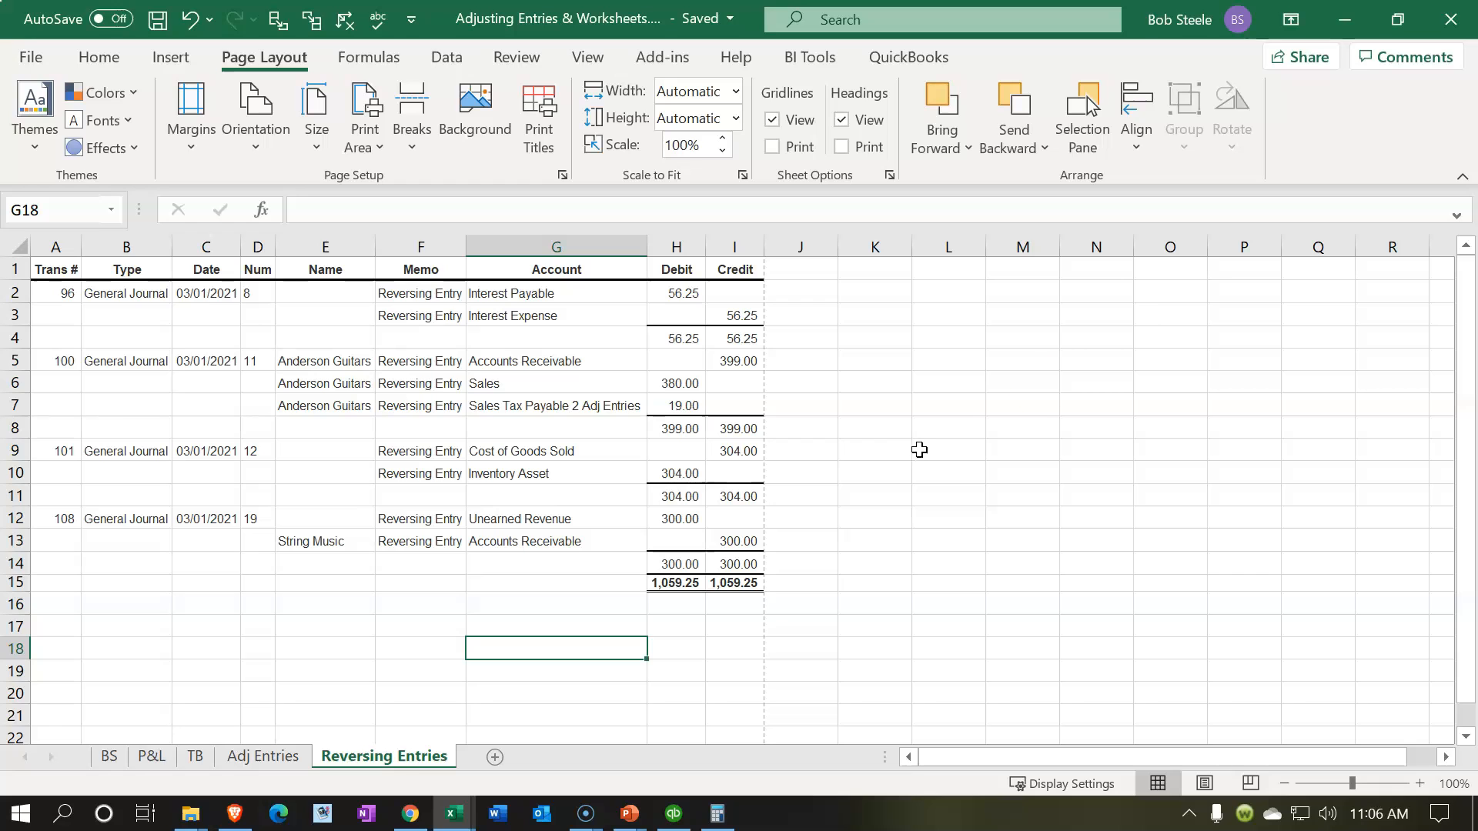
Step: Minimize Excel and QuickBooks, open the Section 10 Adjusting Entries folder inside GGG QuickBooks Data, and show its files as large icons
left_click(1355, 26)
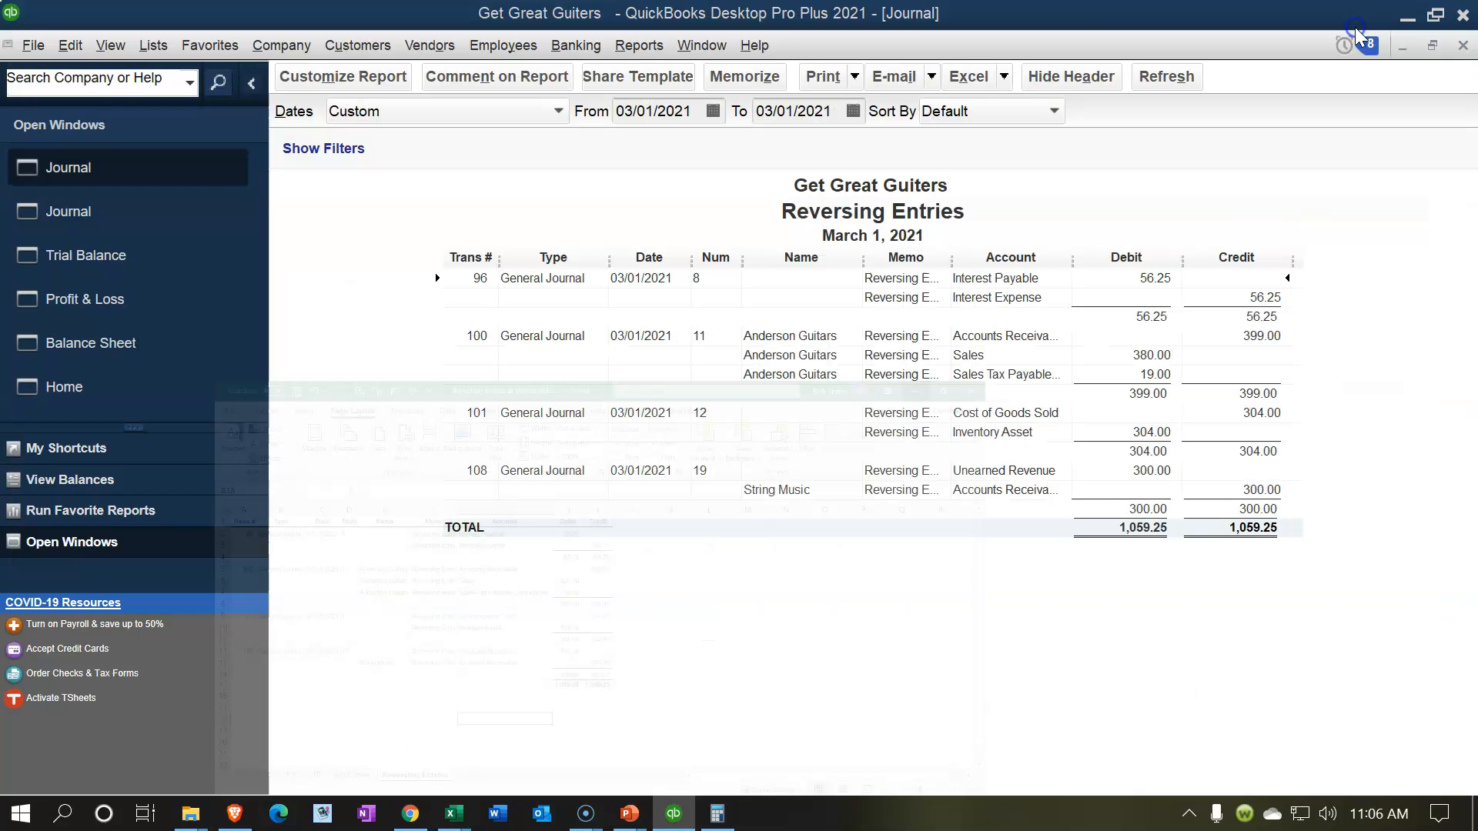
left_click(1408, 17)
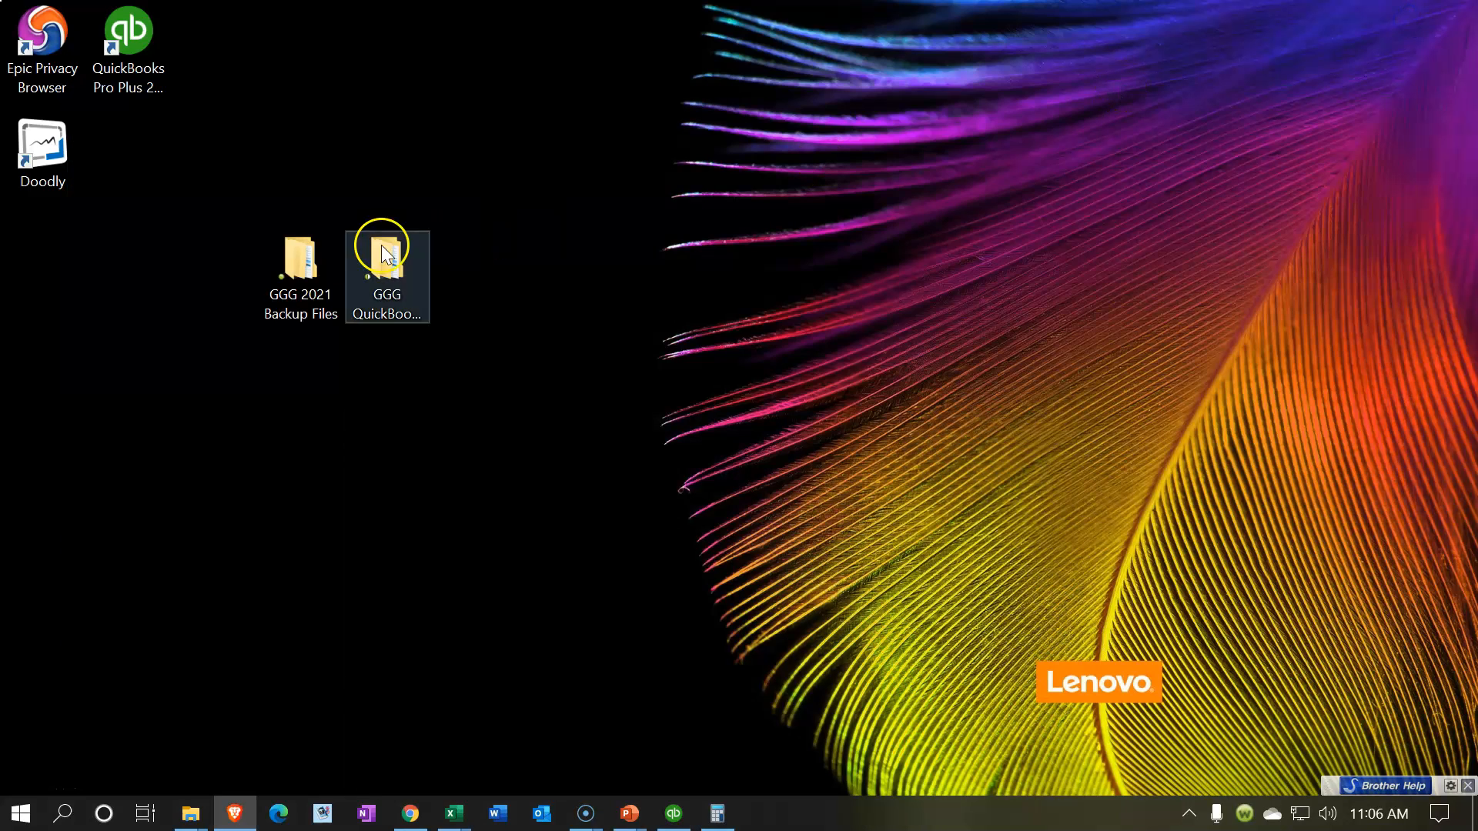
double_click(357, 261)
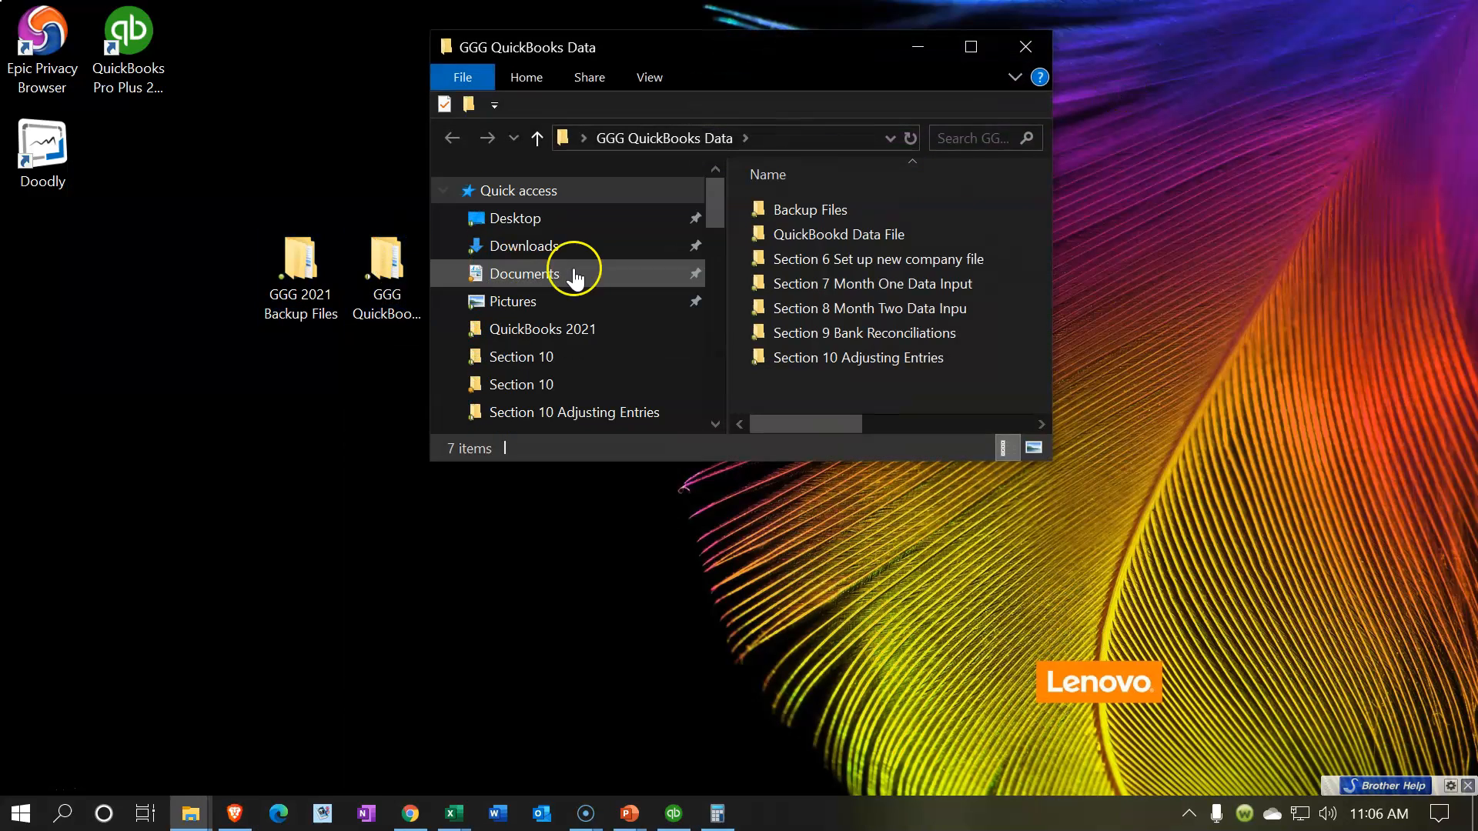
left_click(970, 49)
double_click(391, 330)
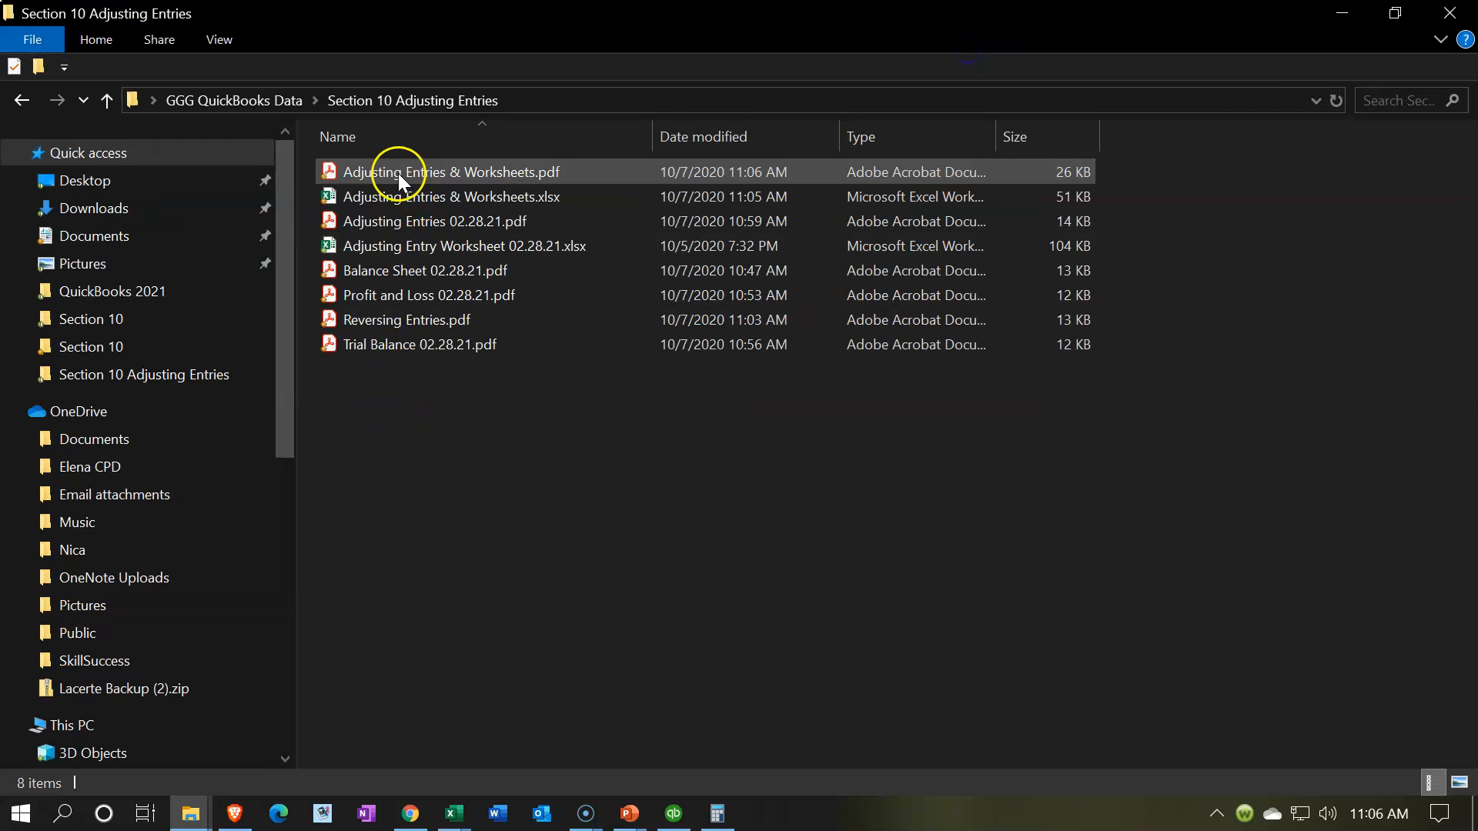
left_click(225, 43)
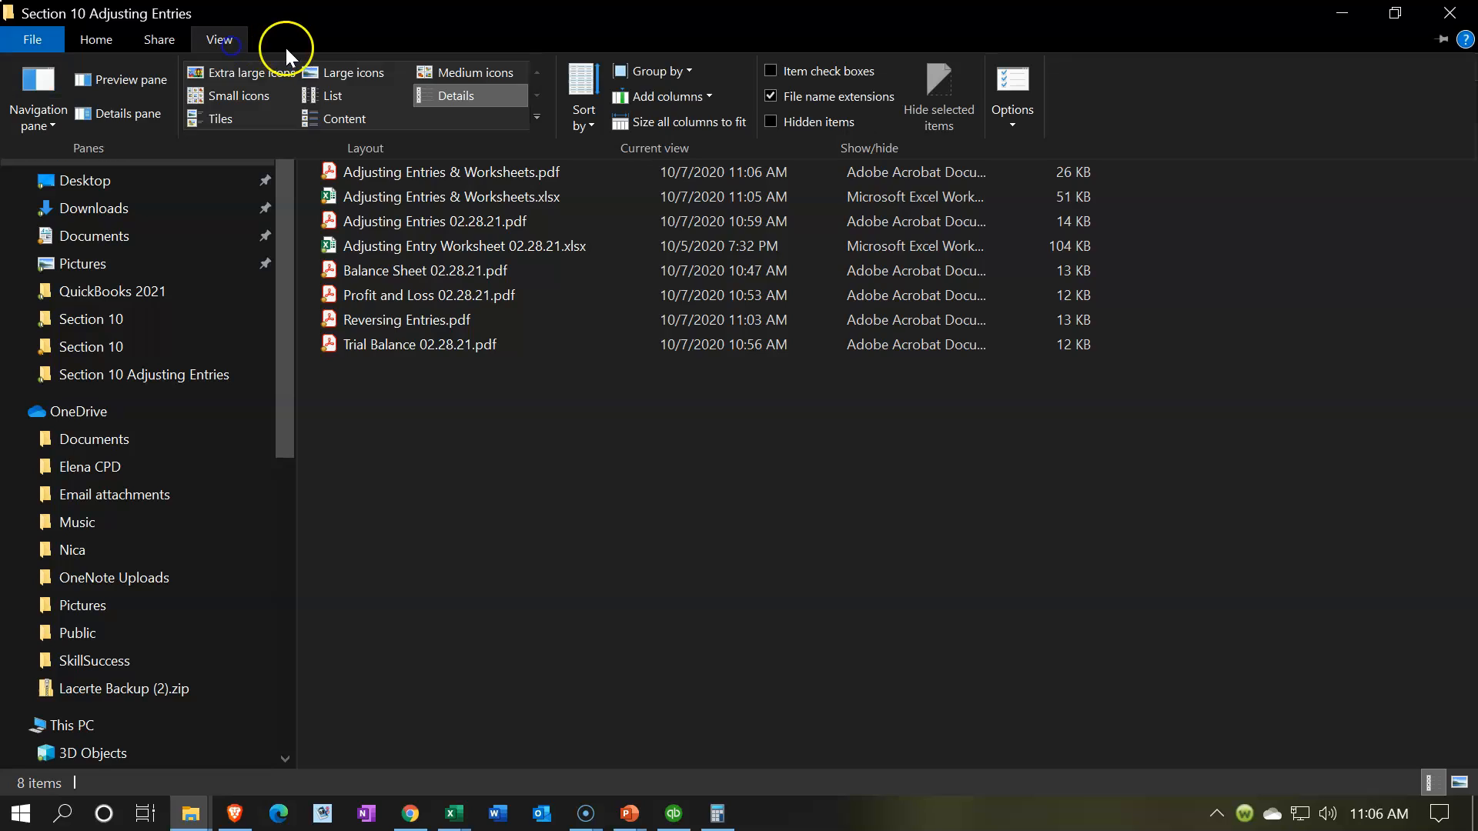
left_click(377, 71)
Step: Create a new folder named Adjusting Entries inside the Section 10 Adjusting Entries folder
right_click(458, 367)
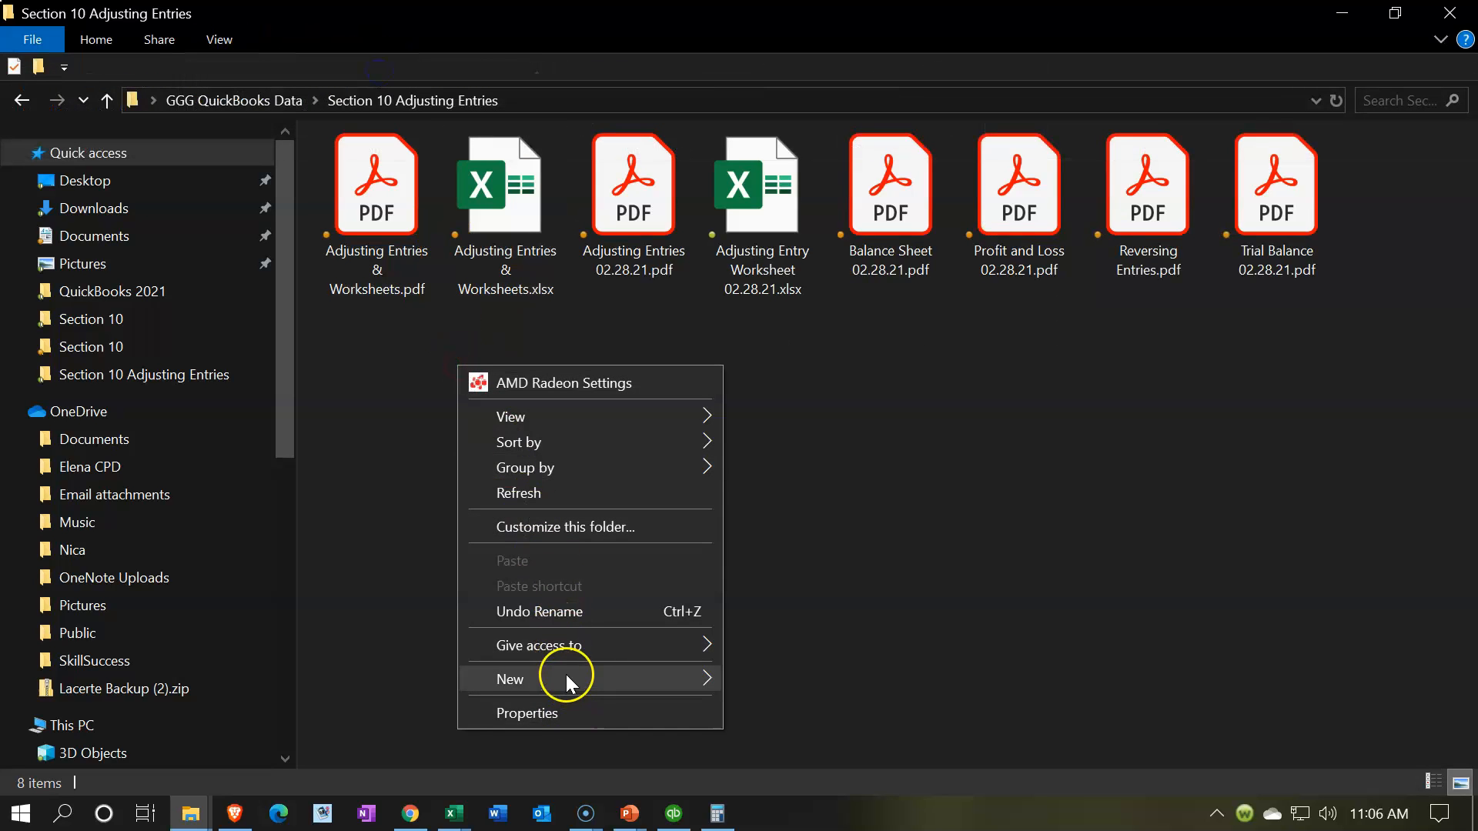
mouse_move(566, 674)
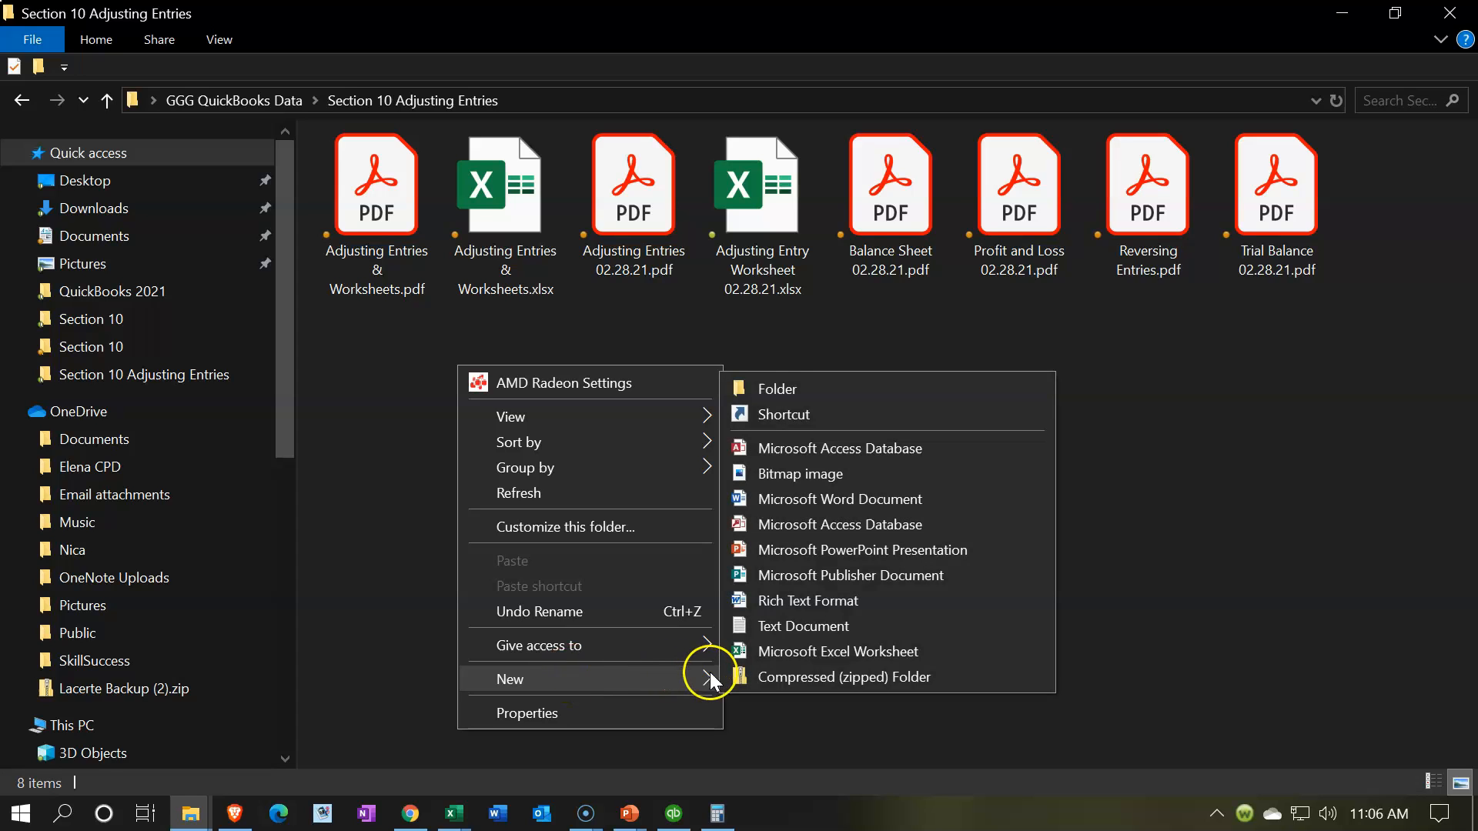
left_click(778, 390)
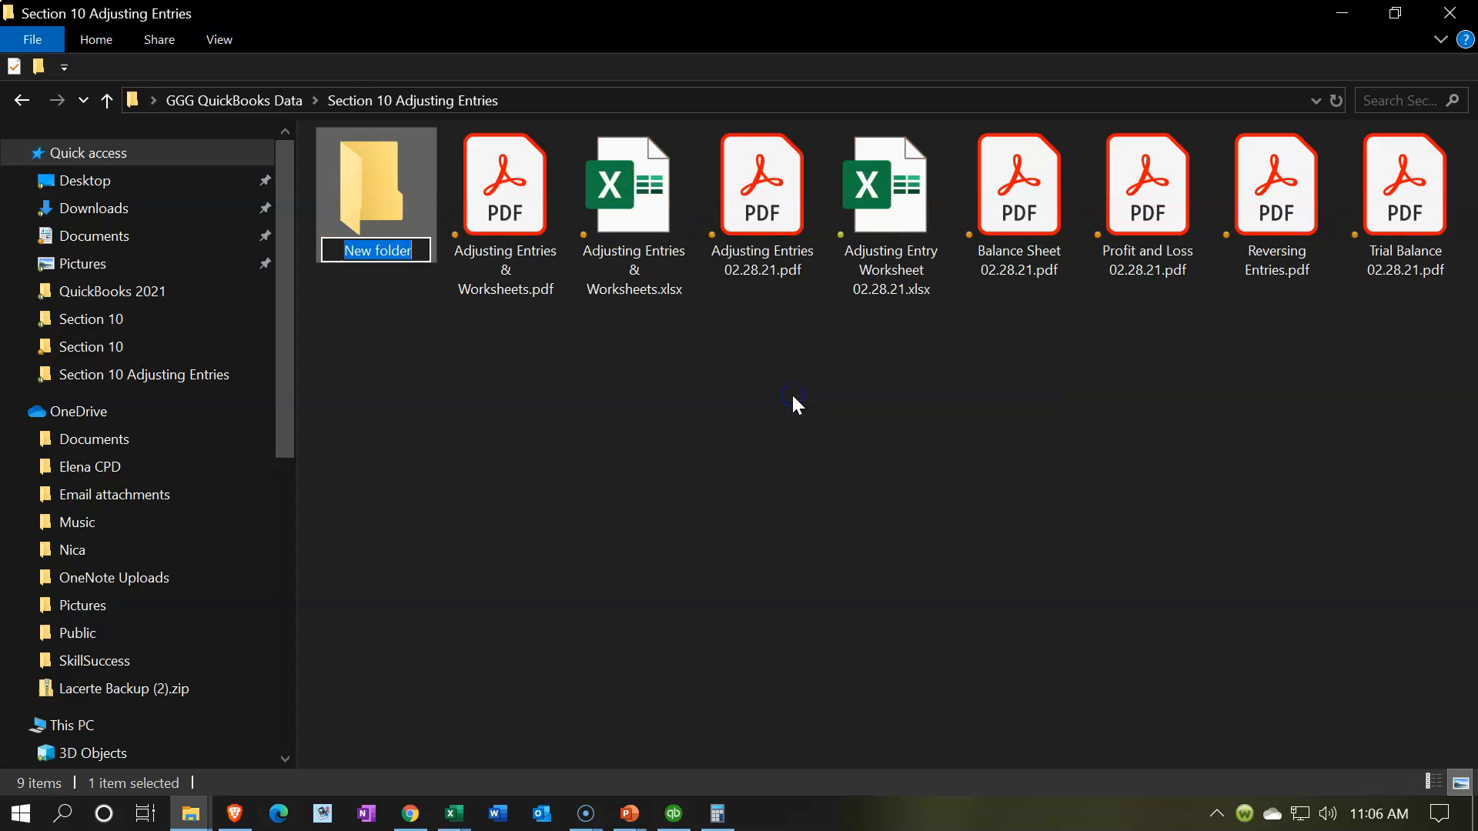
type("Adju")
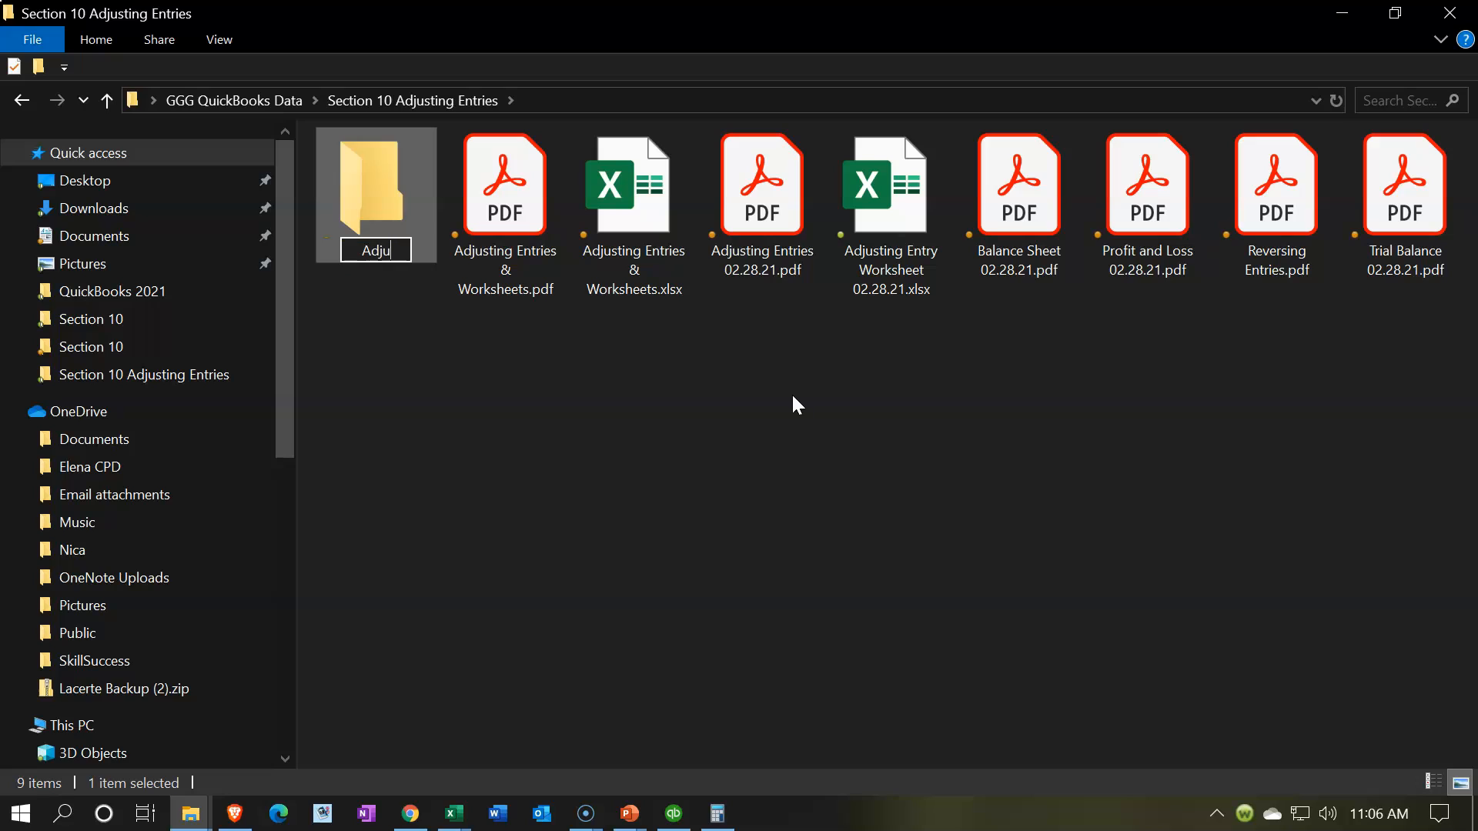
type("sting ENtri")
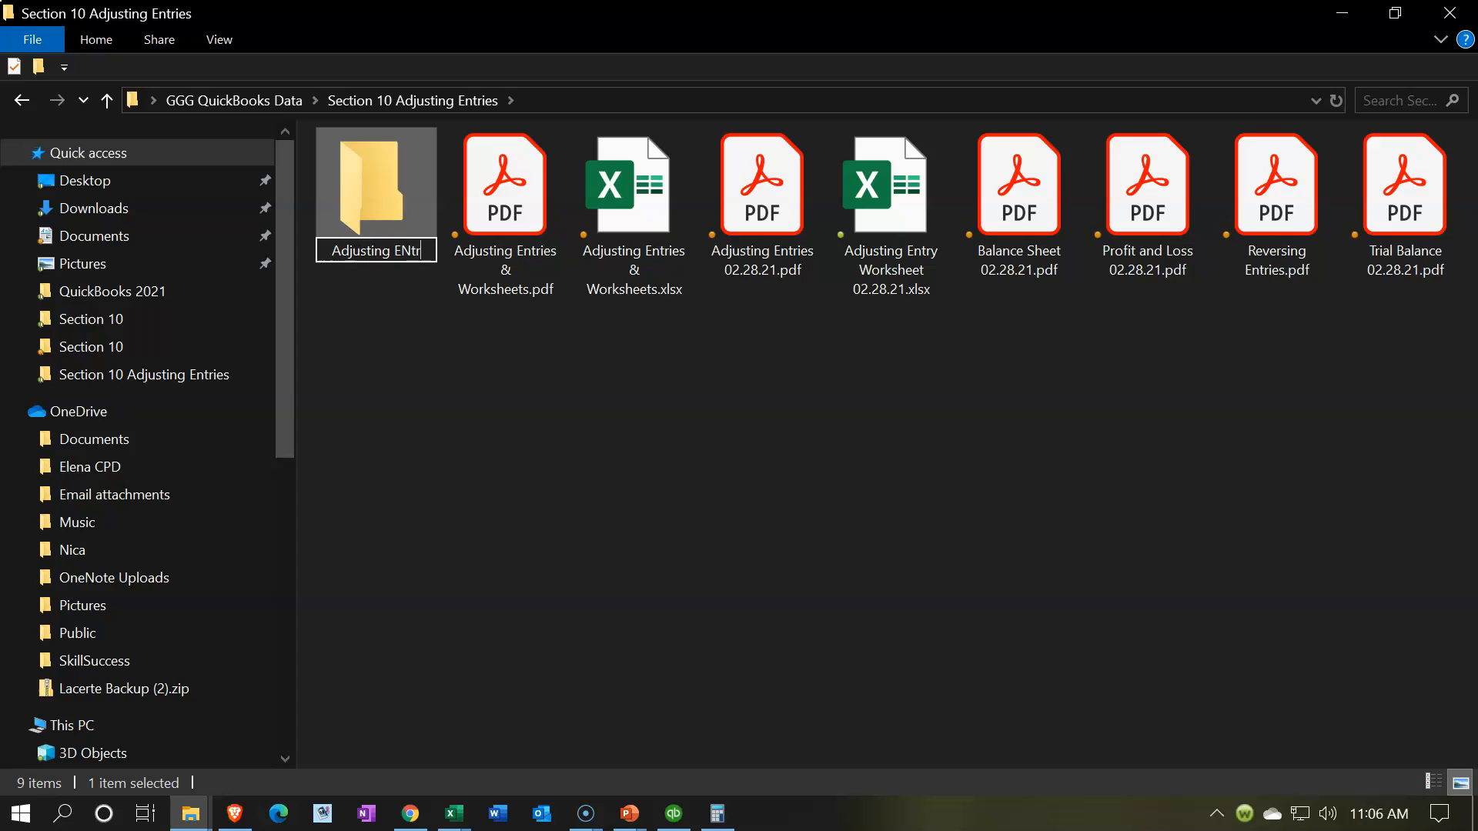
key("BackSpace")
type("n t")
key("BackSpace")
type("tries")
left_click(602, 469)
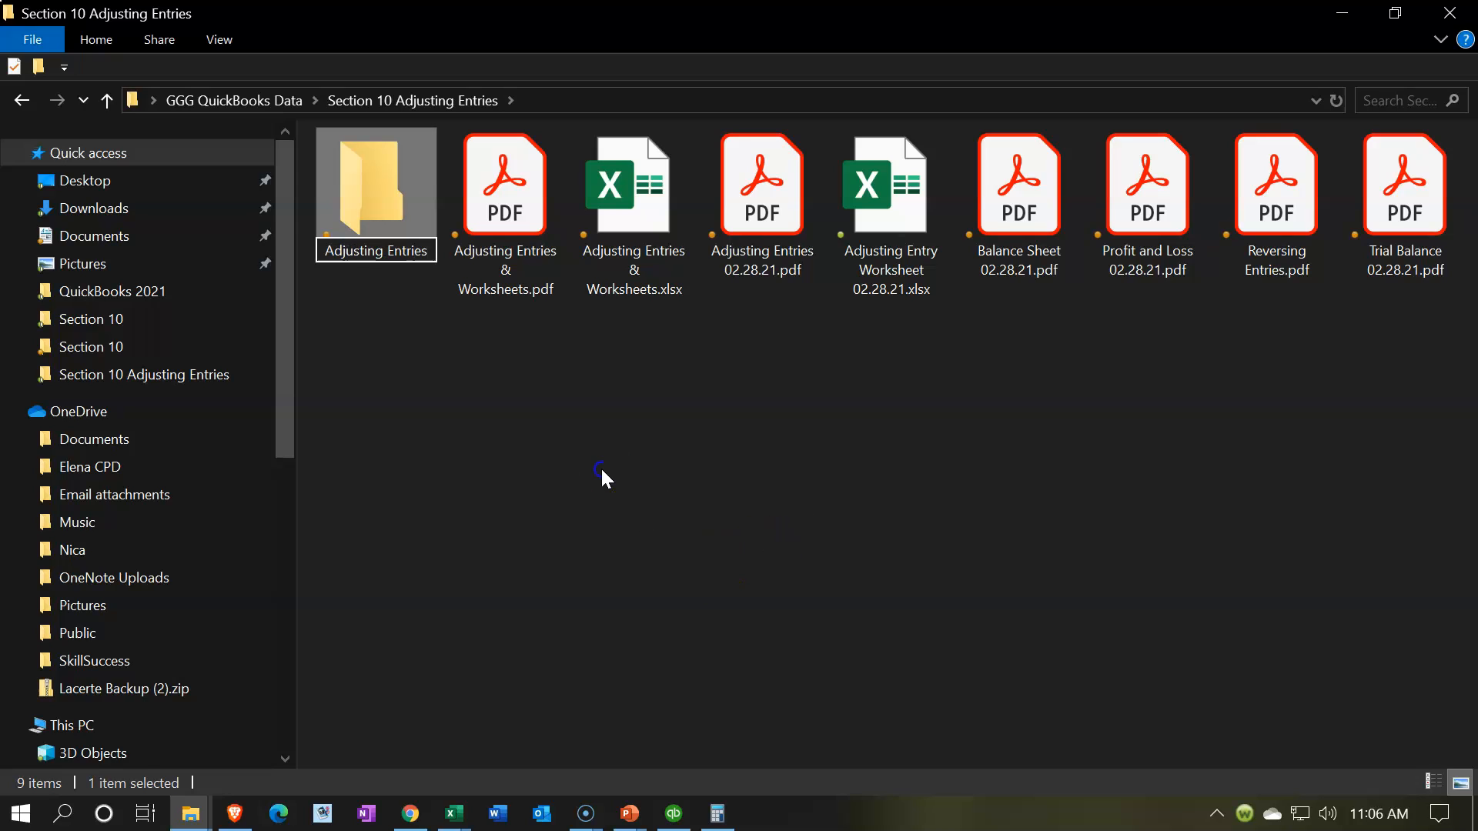
left_click(548, 481)
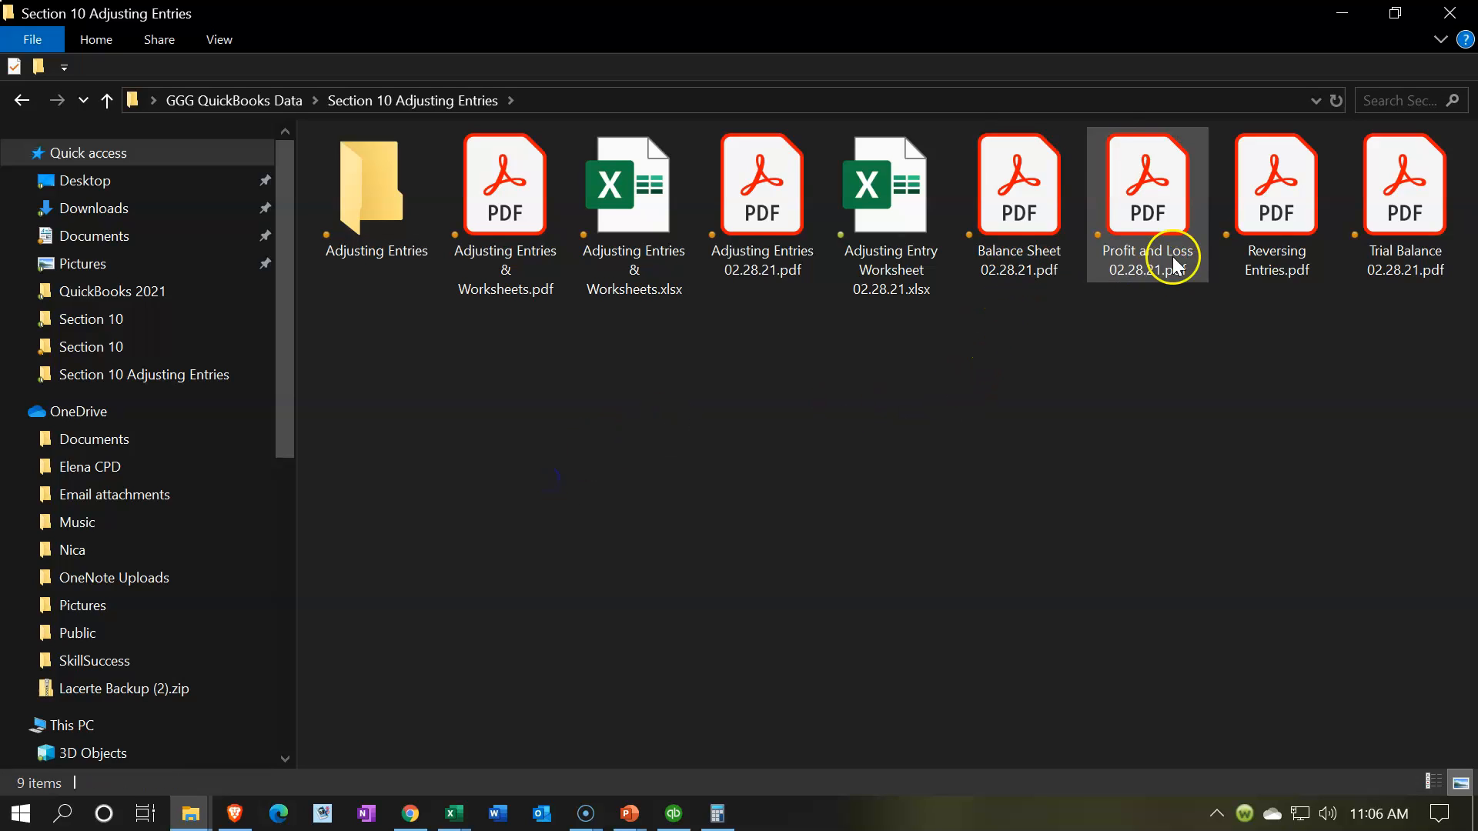
Step: Move the Balance Sheet, Profit and Loss, Reversing Entries, Trial Balance and Adjusting Entries 02.28.21 PDFs into the Adjusting Entries folder
left_click_drag(1041, 202, 371, 256)
left_click_drag(1047, 184, 382, 255)
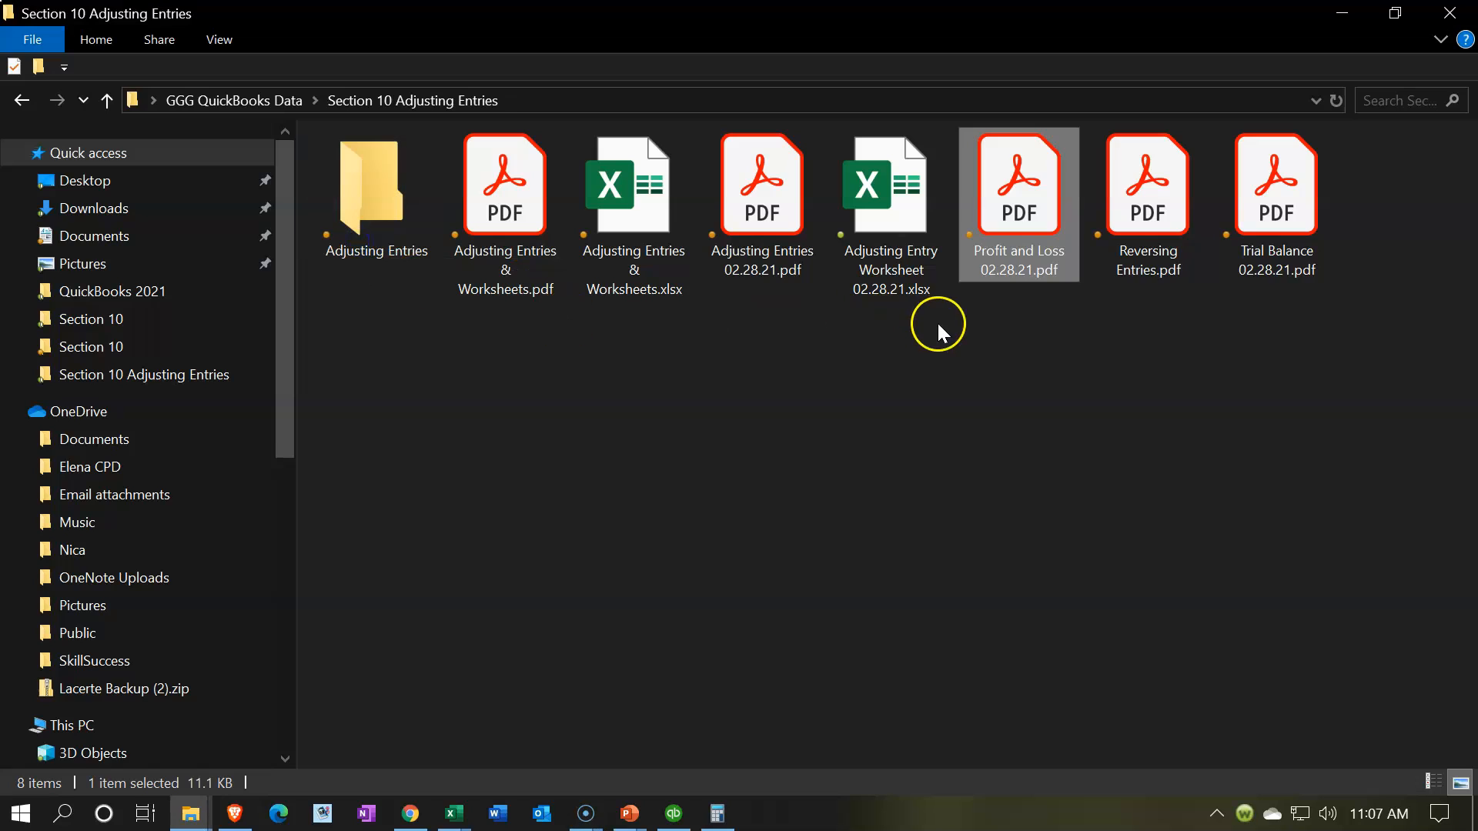
left_click_drag(1046, 208, 366, 230)
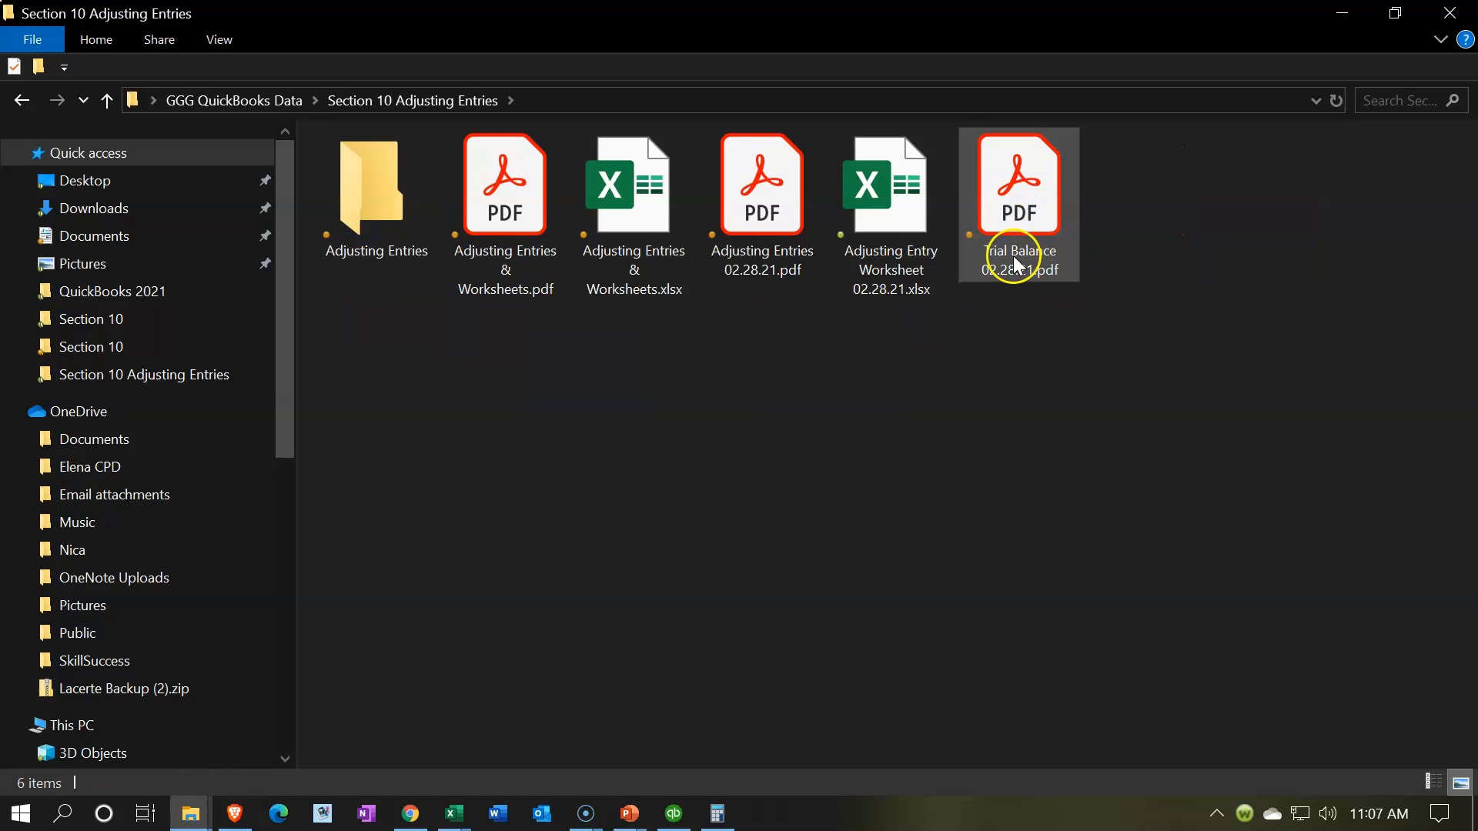
left_click_drag(1014, 256, 373, 248)
left_click_drag(774, 184, 374, 238)
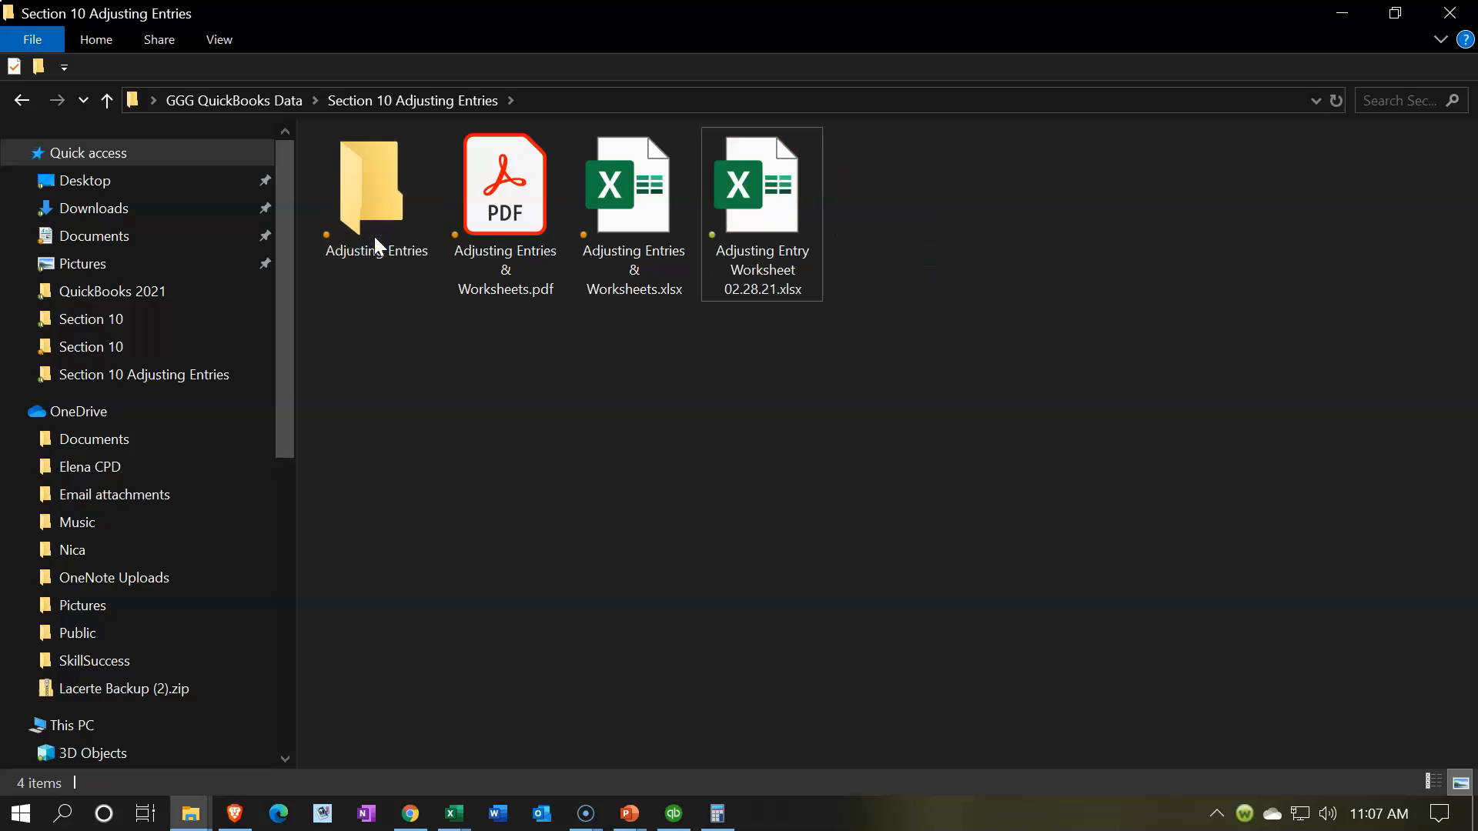
Step: Compress the Adjusting Entries folder into a zip file in the same location
left_click(378, 216)
right_click(379, 216)
mouse_move(615, 595)
left_click(775, 622)
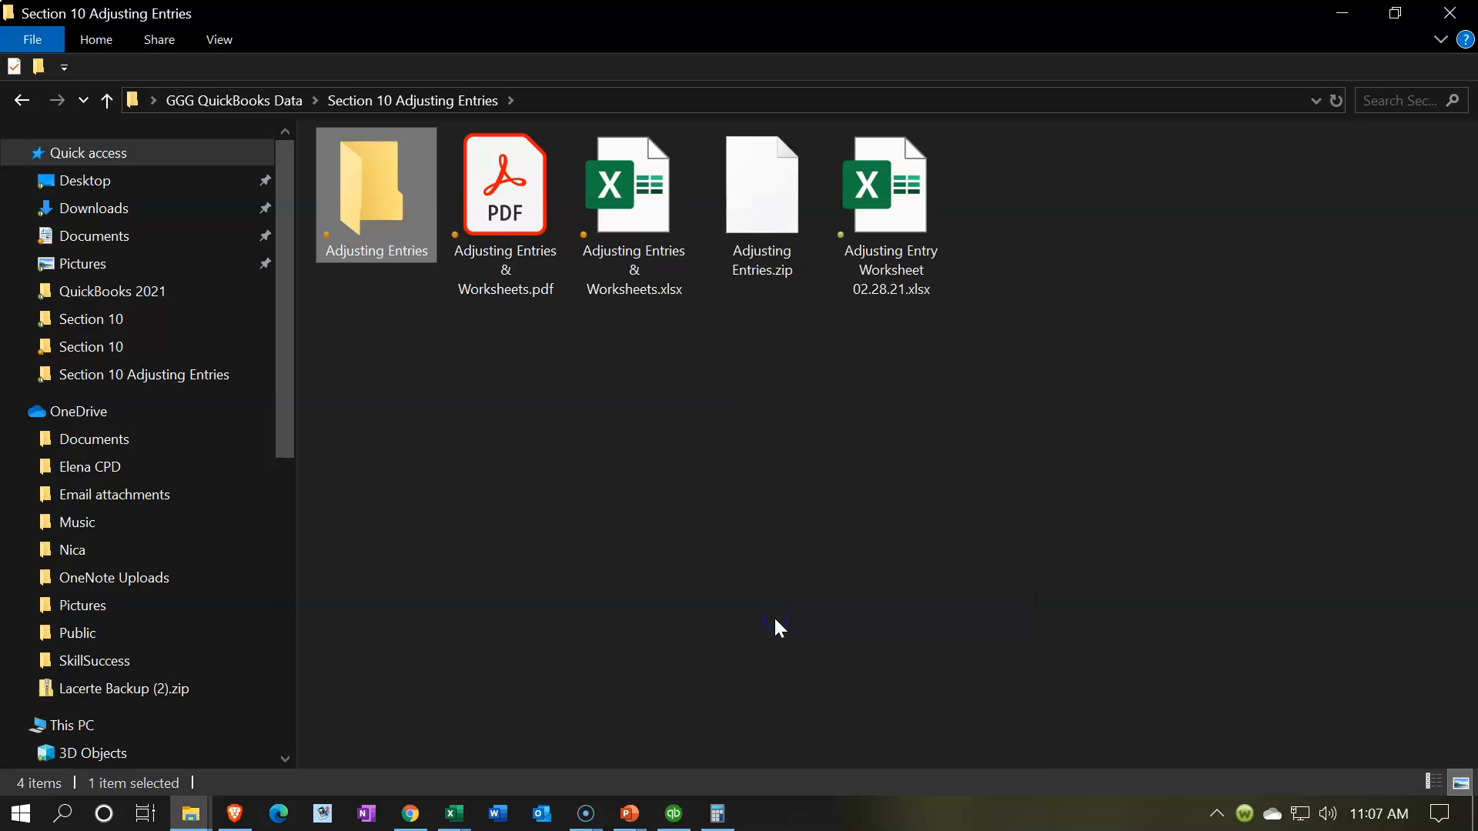
left_click(772, 385)
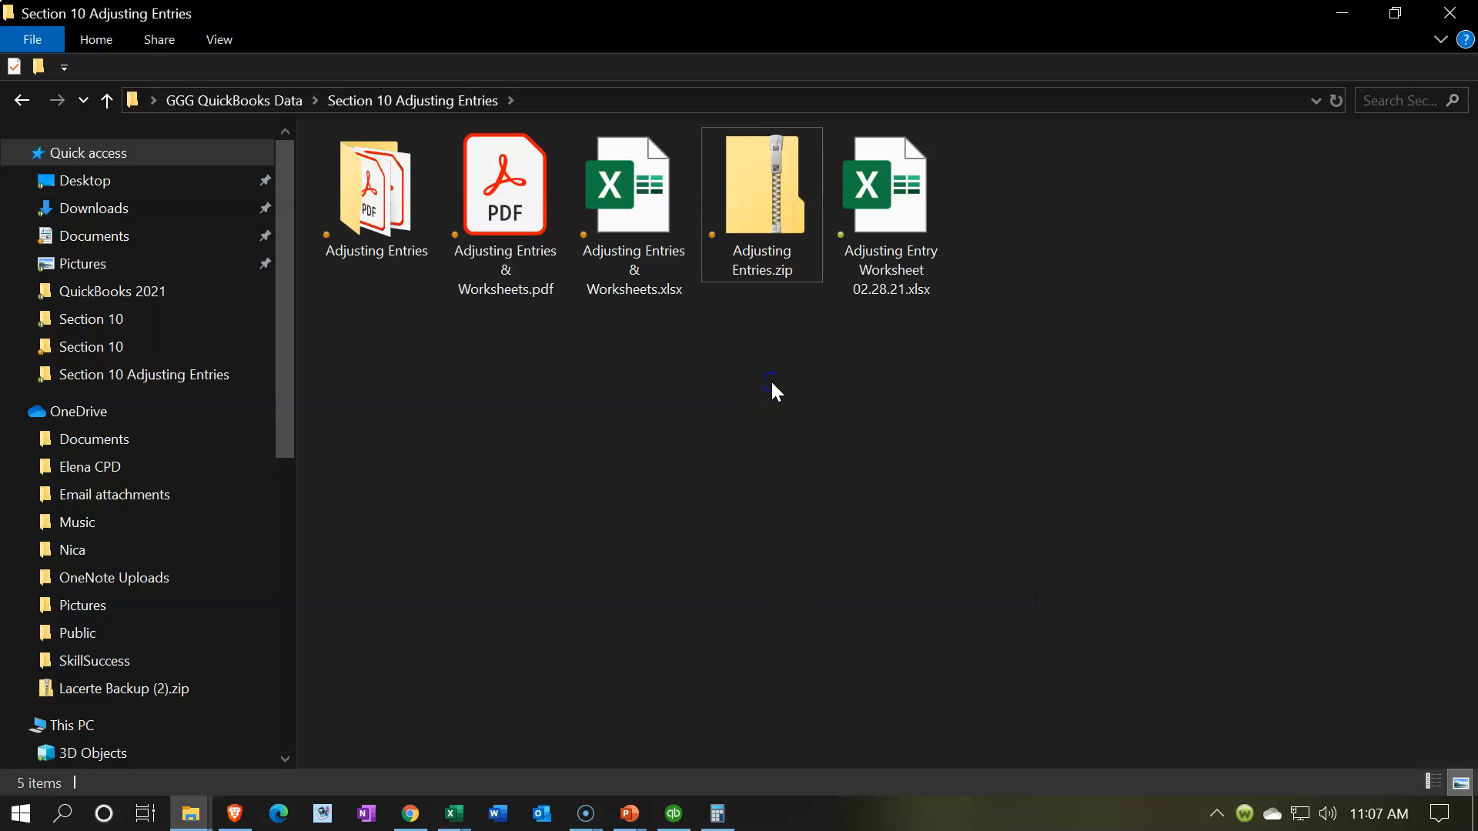
Step: Open Adjusting Entries & Worksheets.pdf in Acrobat Reader and collapse the tools pane
double_click(660, 227)
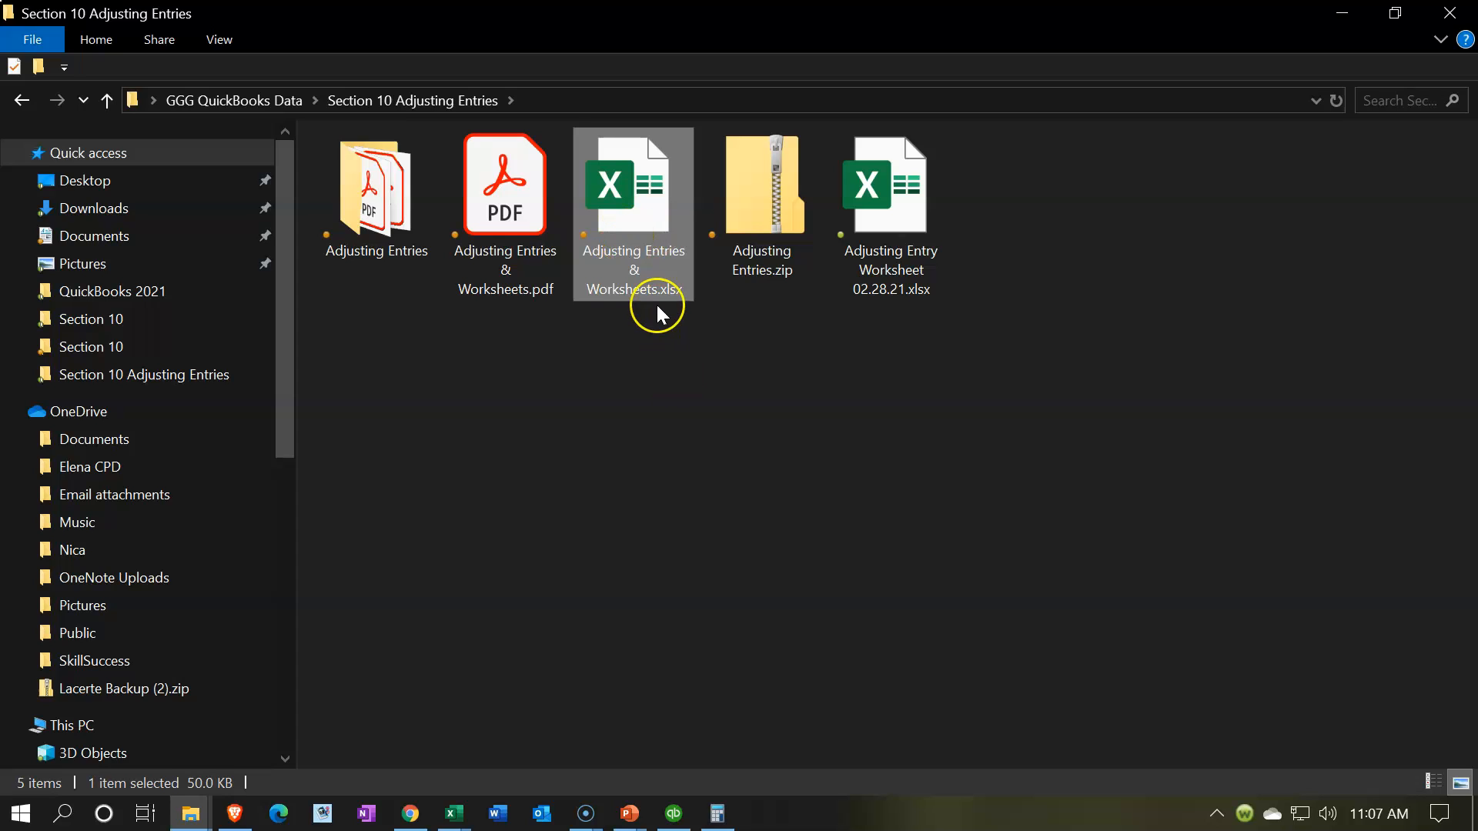
left_click(501, 202)
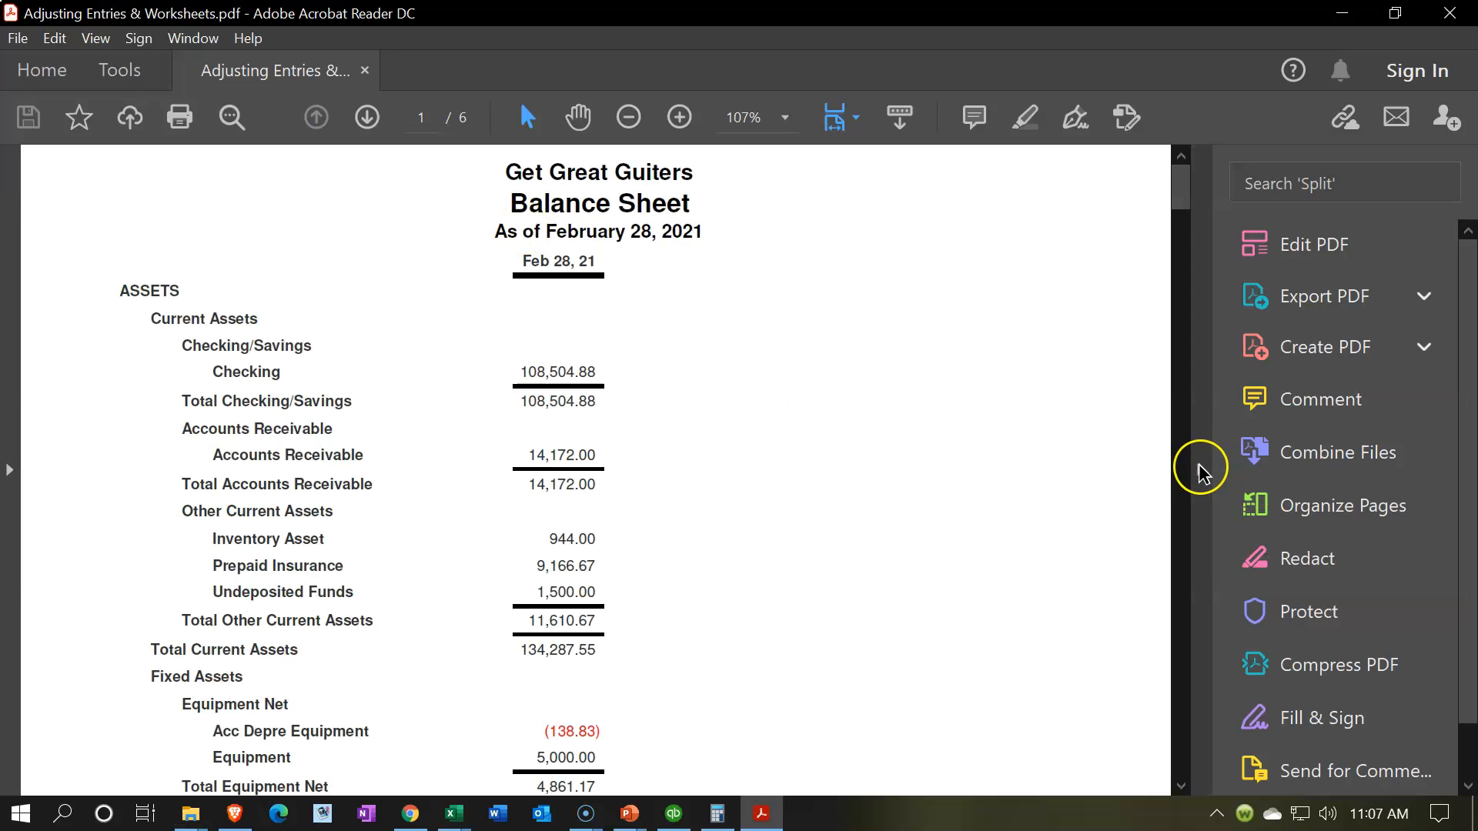
left_click(1199, 471)
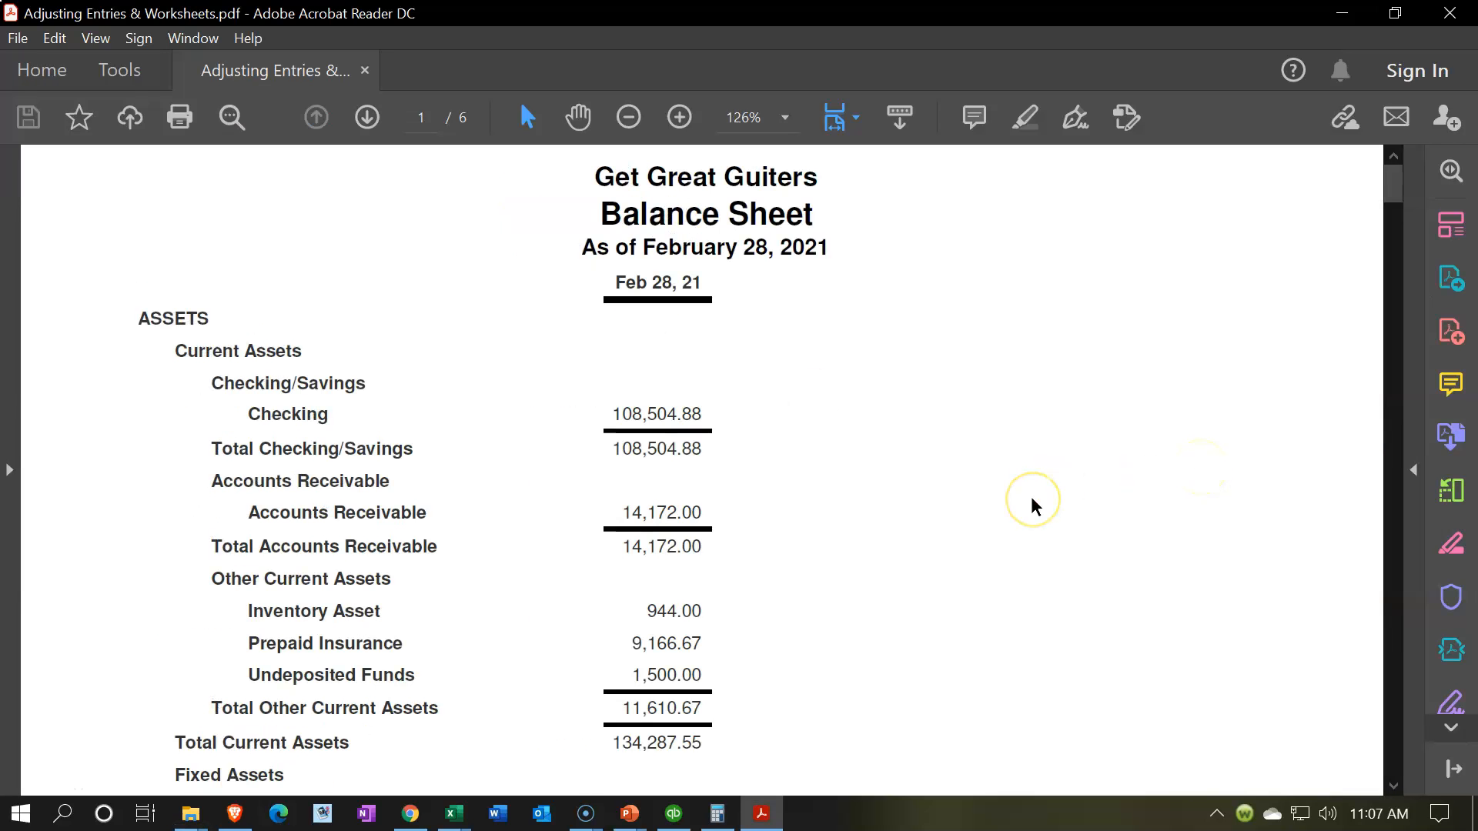
Step: Review the combined PDF's pages from the Balance Sheet through the Profit & Loss to the end of the Reversing Entries report
scroll(818, 485, "down", 2)
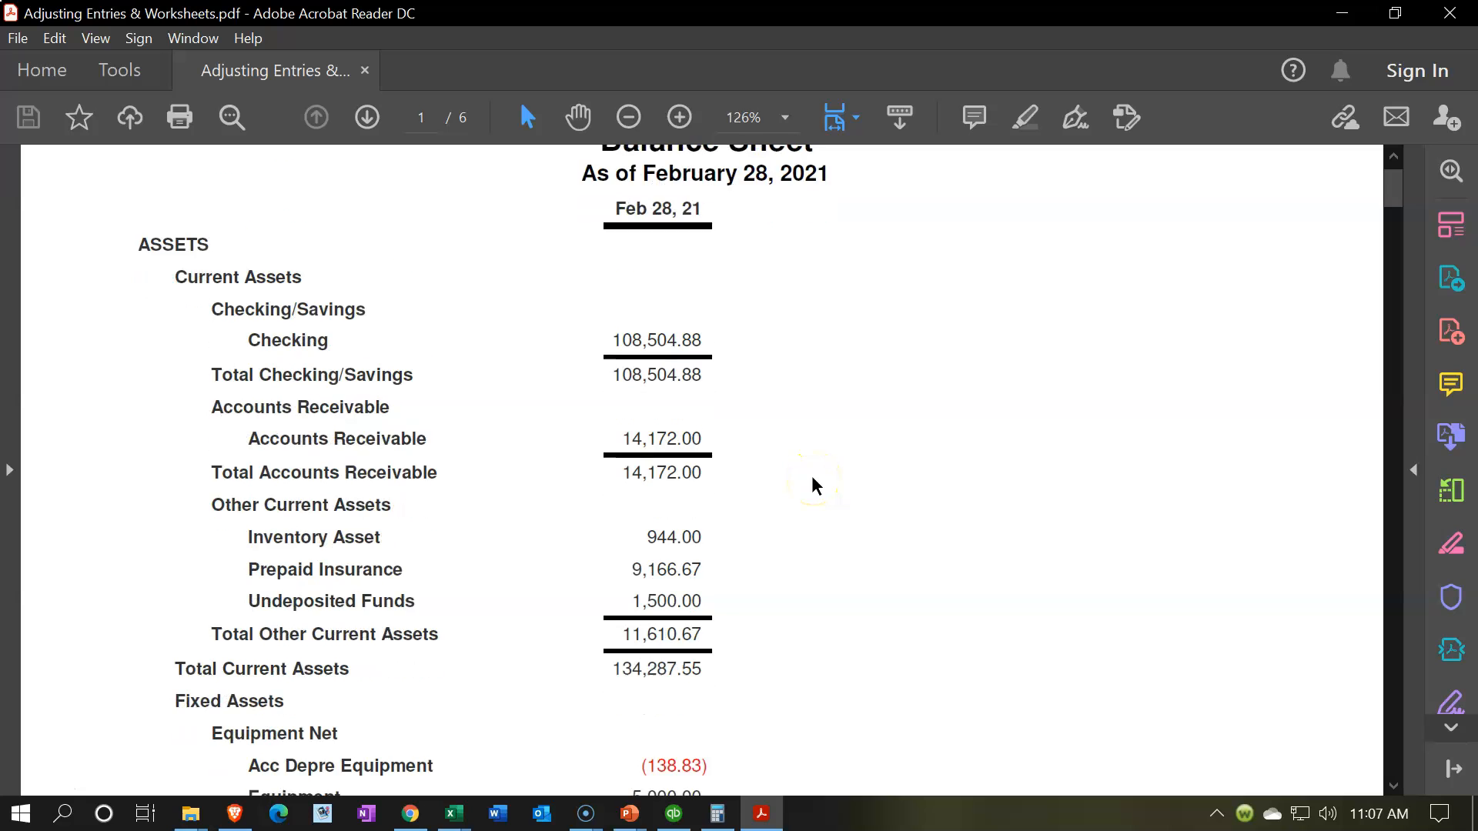
scroll(816, 485, "down", 20)
scroll(816, 485, "down", 20)
scroll(816, 485, "down", 20)
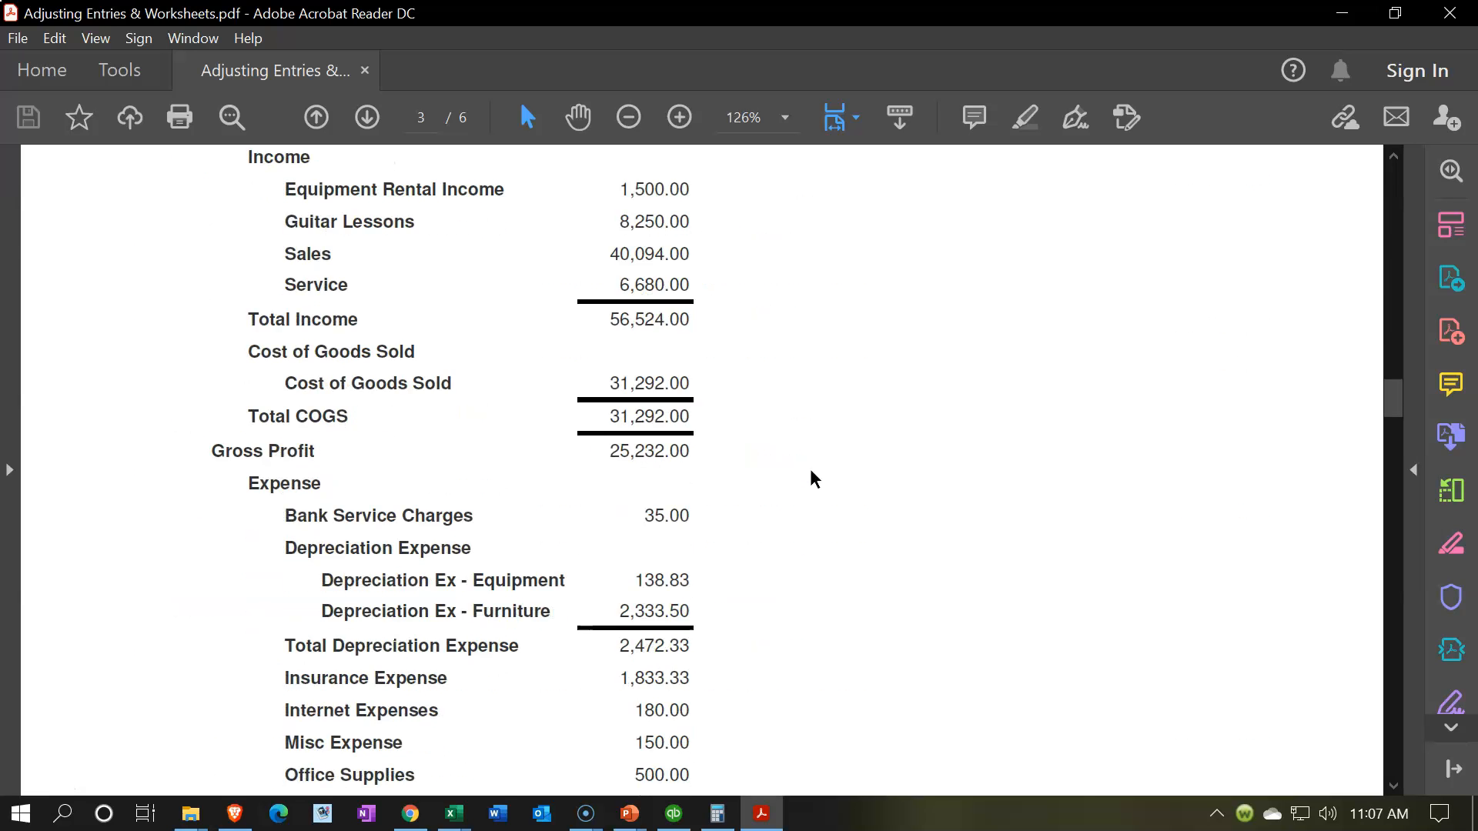
scroll(815, 479, "down", 10)
scroll(815, 479, "up", 10)
scroll(815, 478, "up", 5)
scroll(471, 423, "down", 2)
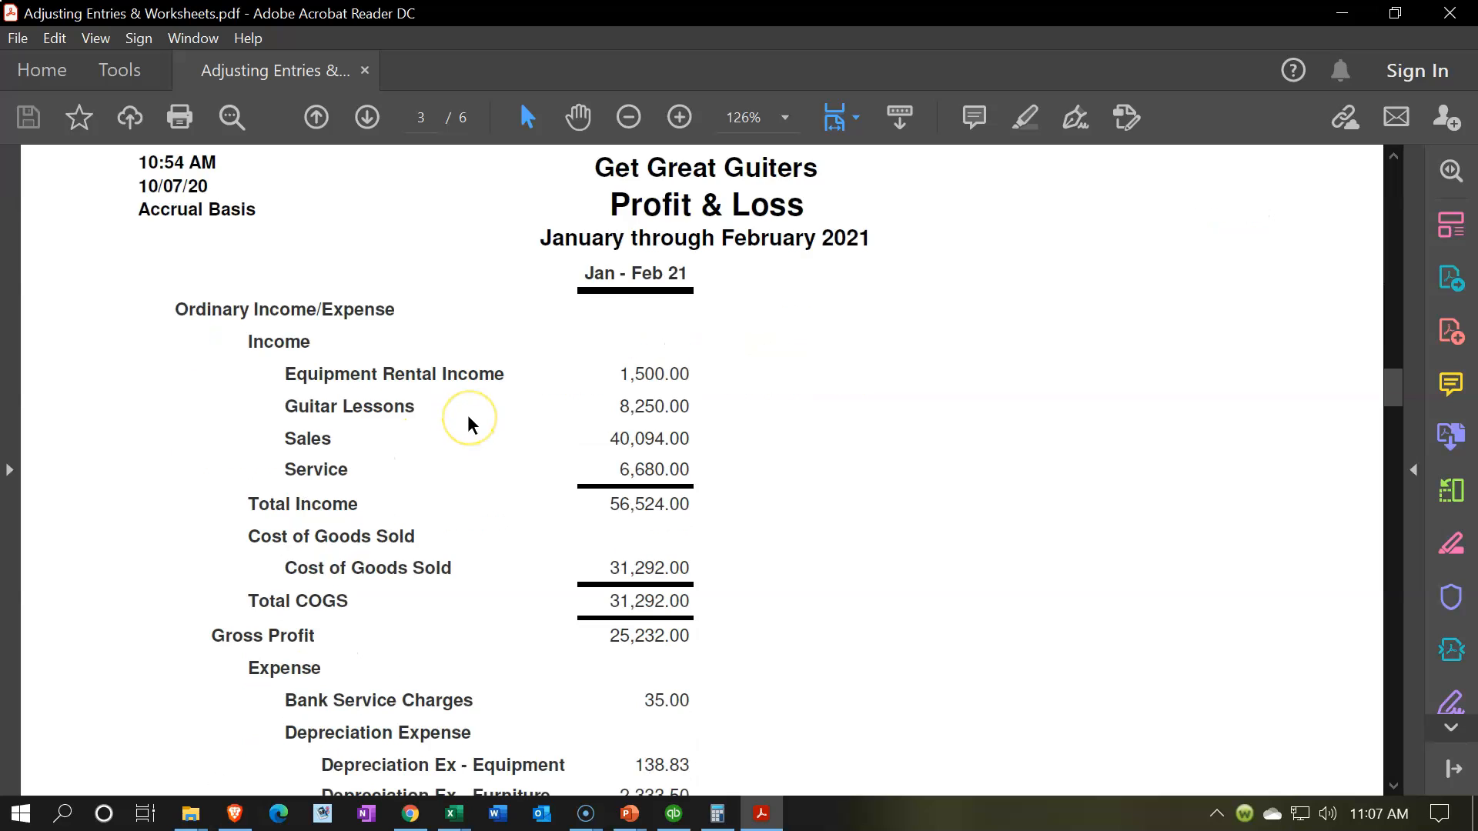
scroll(471, 423, "down", 2)
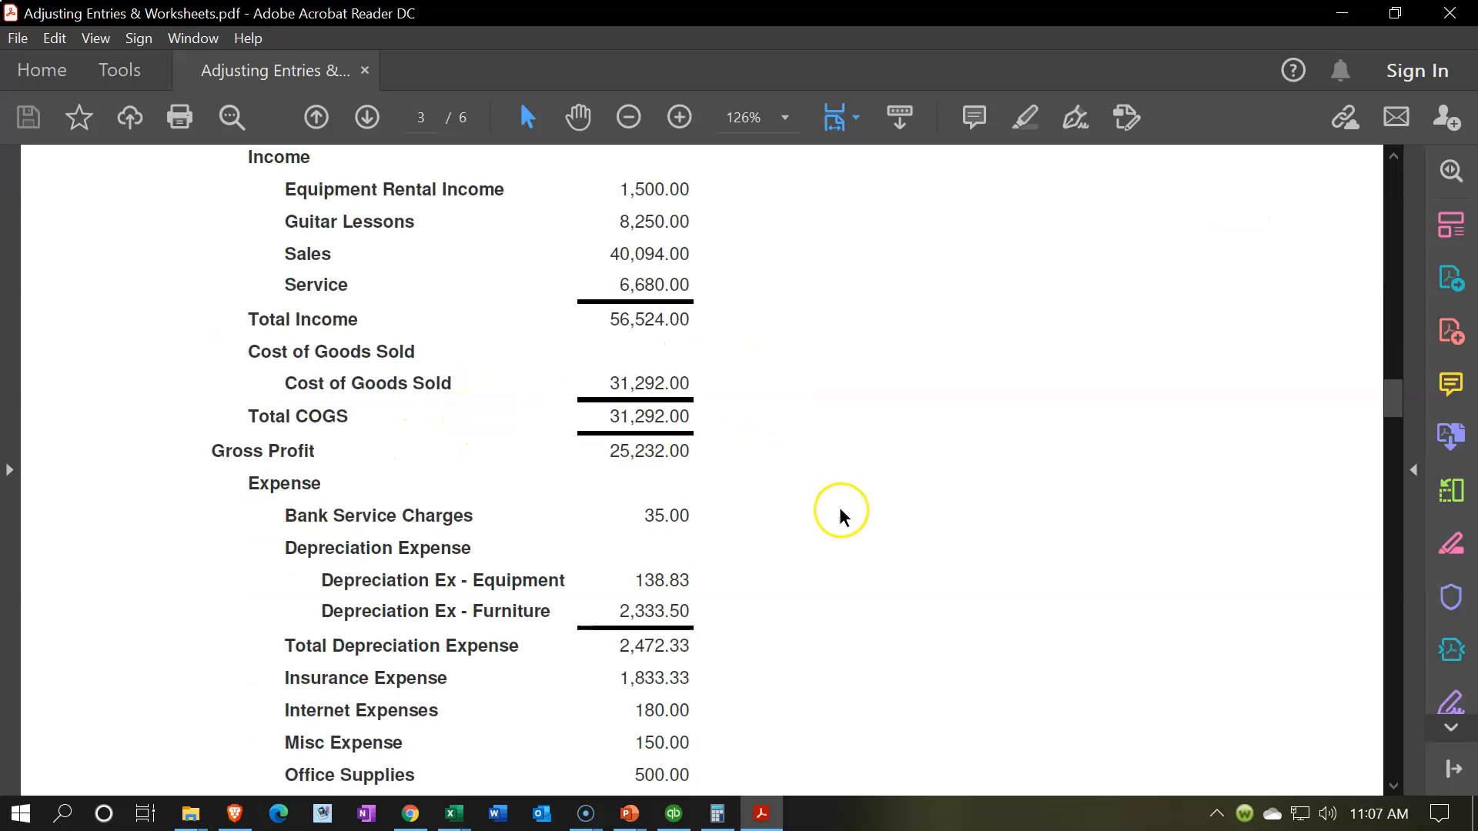
scroll(713, 551, "down", 12)
scroll(713, 551, "down", 16)
scroll(770, 542, "down", 14)
scroll(769, 543, "down", 15)
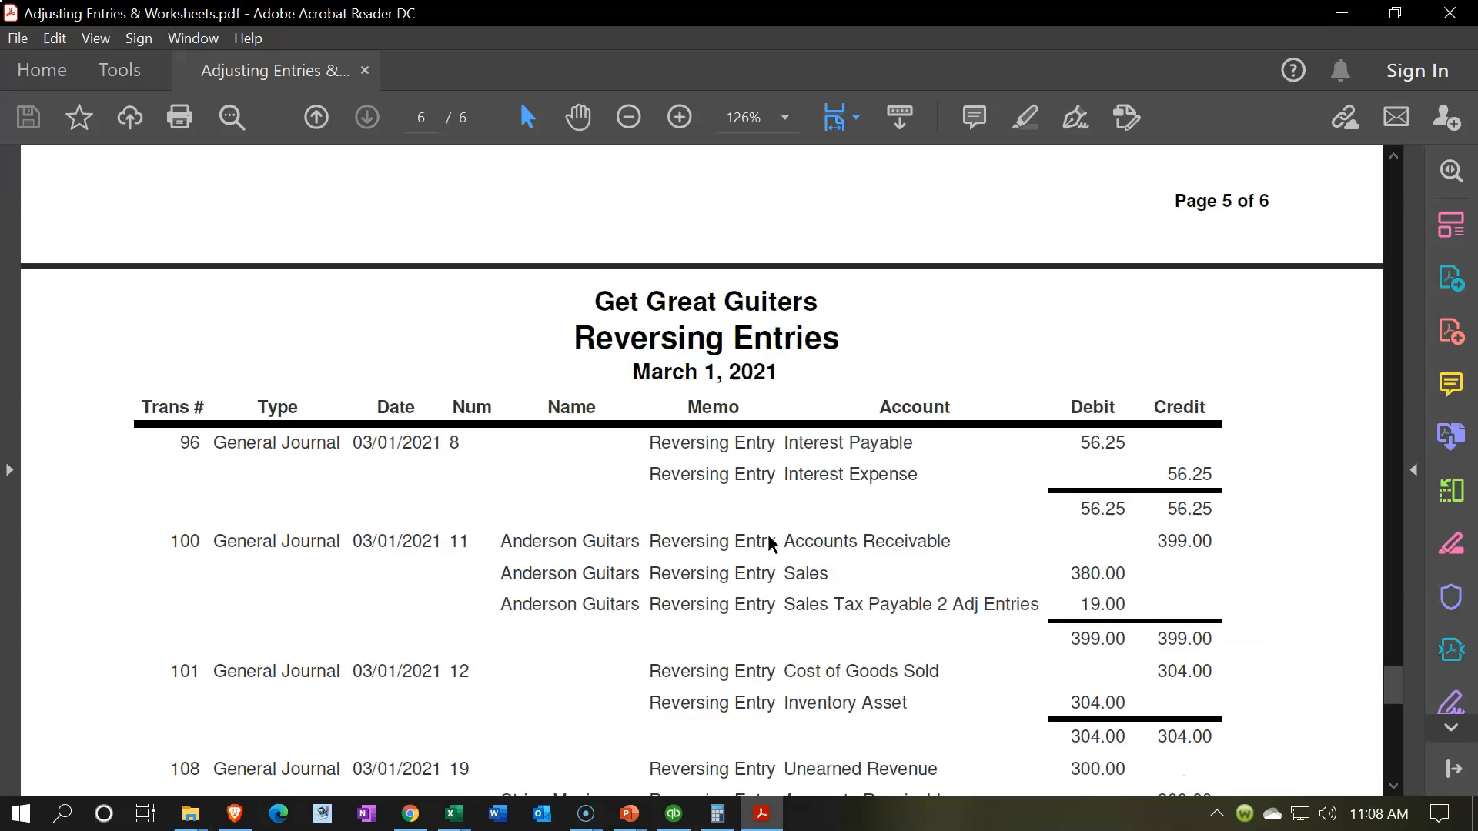
scroll(770, 542, "down", 8)
scroll(773, 544, "down", 1)
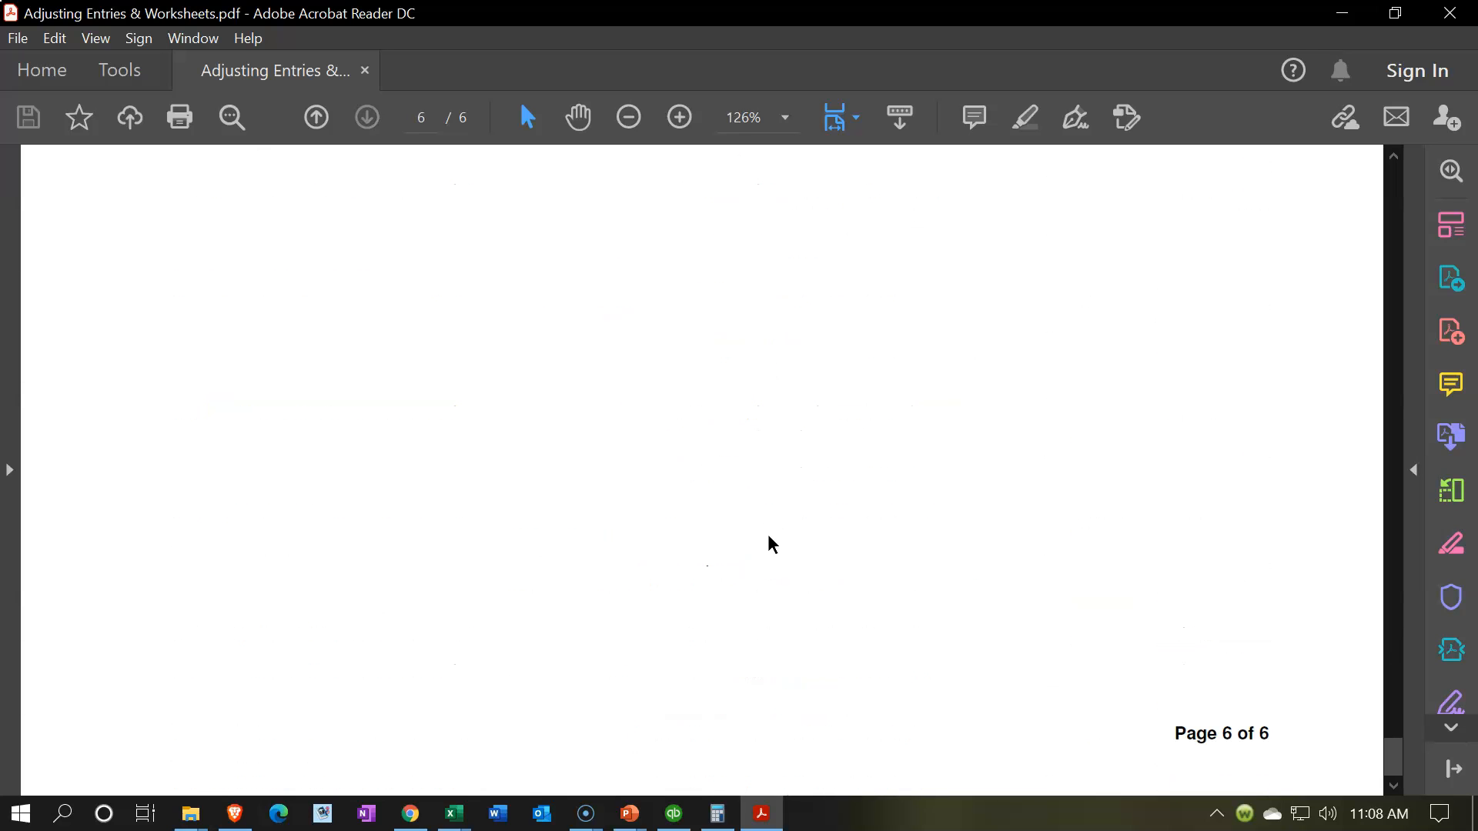